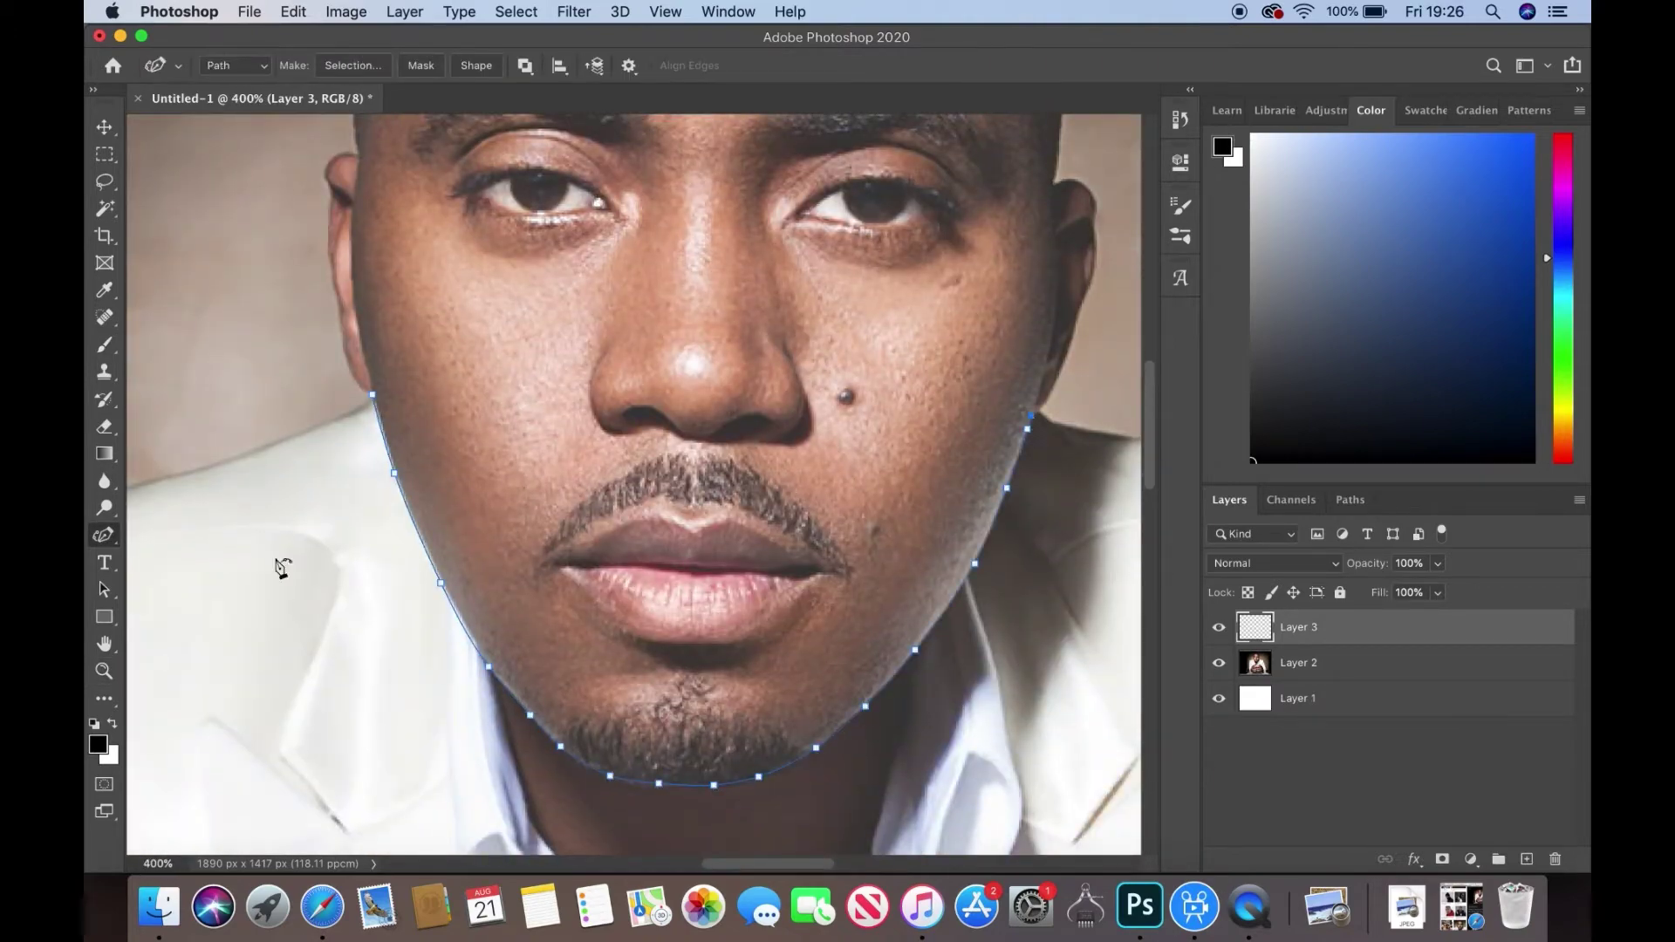
# - Trace the hairline, top of the head and temple with the magnetic Freeform Pen
pyautogui.scroll(-5, 814, 364)
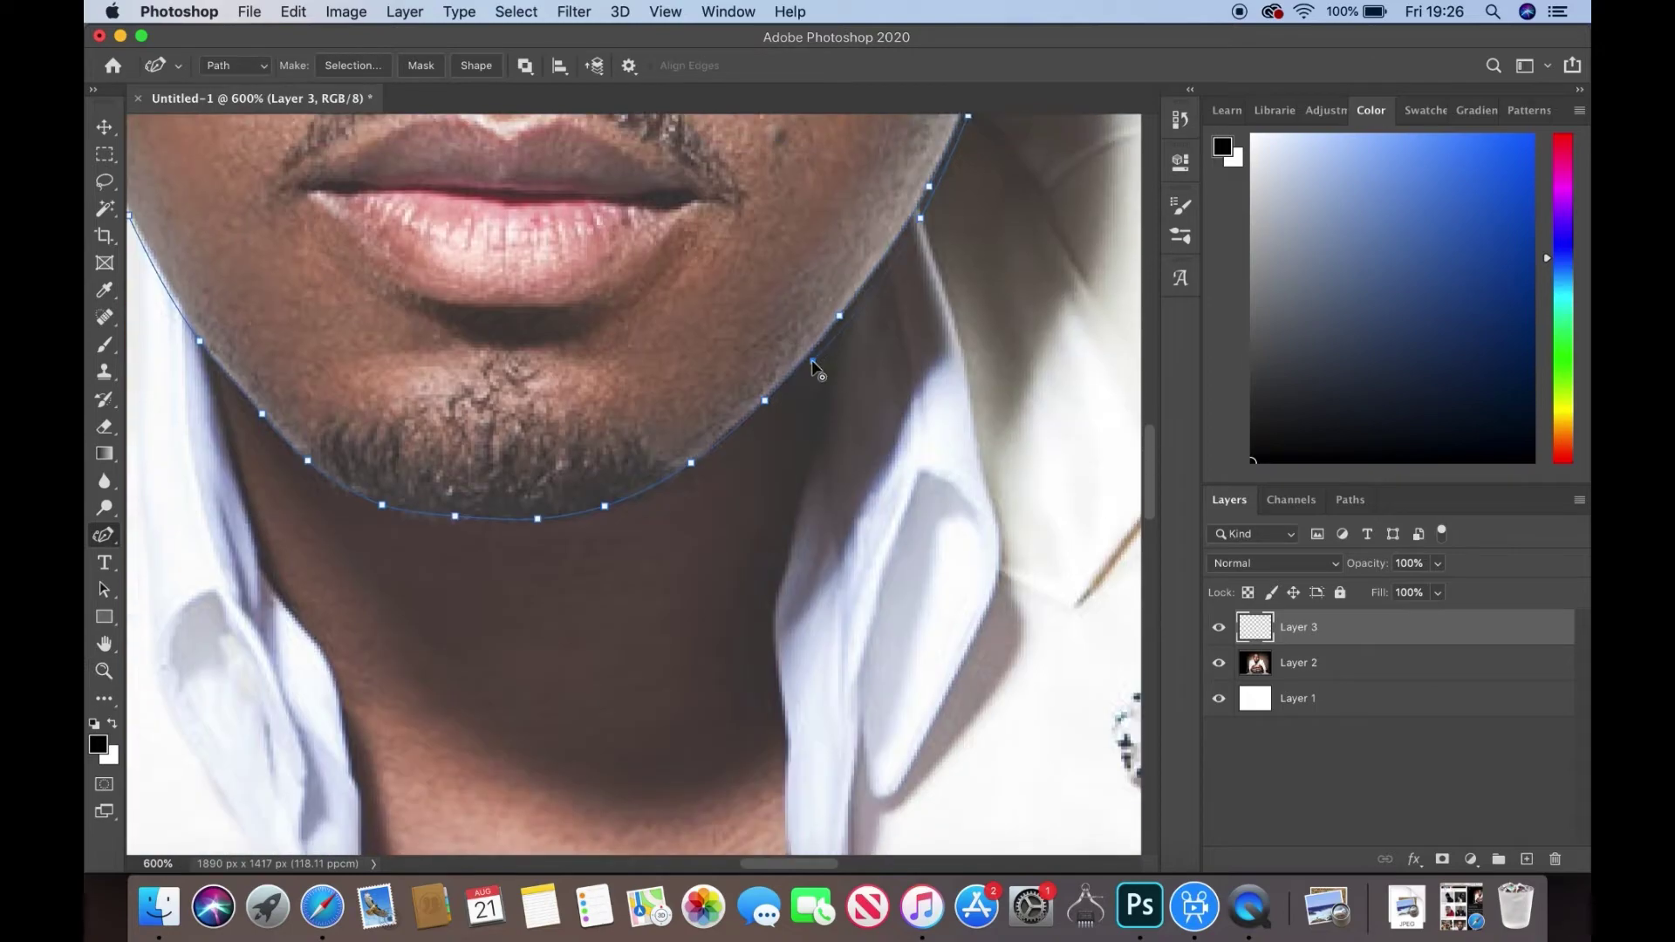
pyautogui.hscroll(-5, 541, 527)
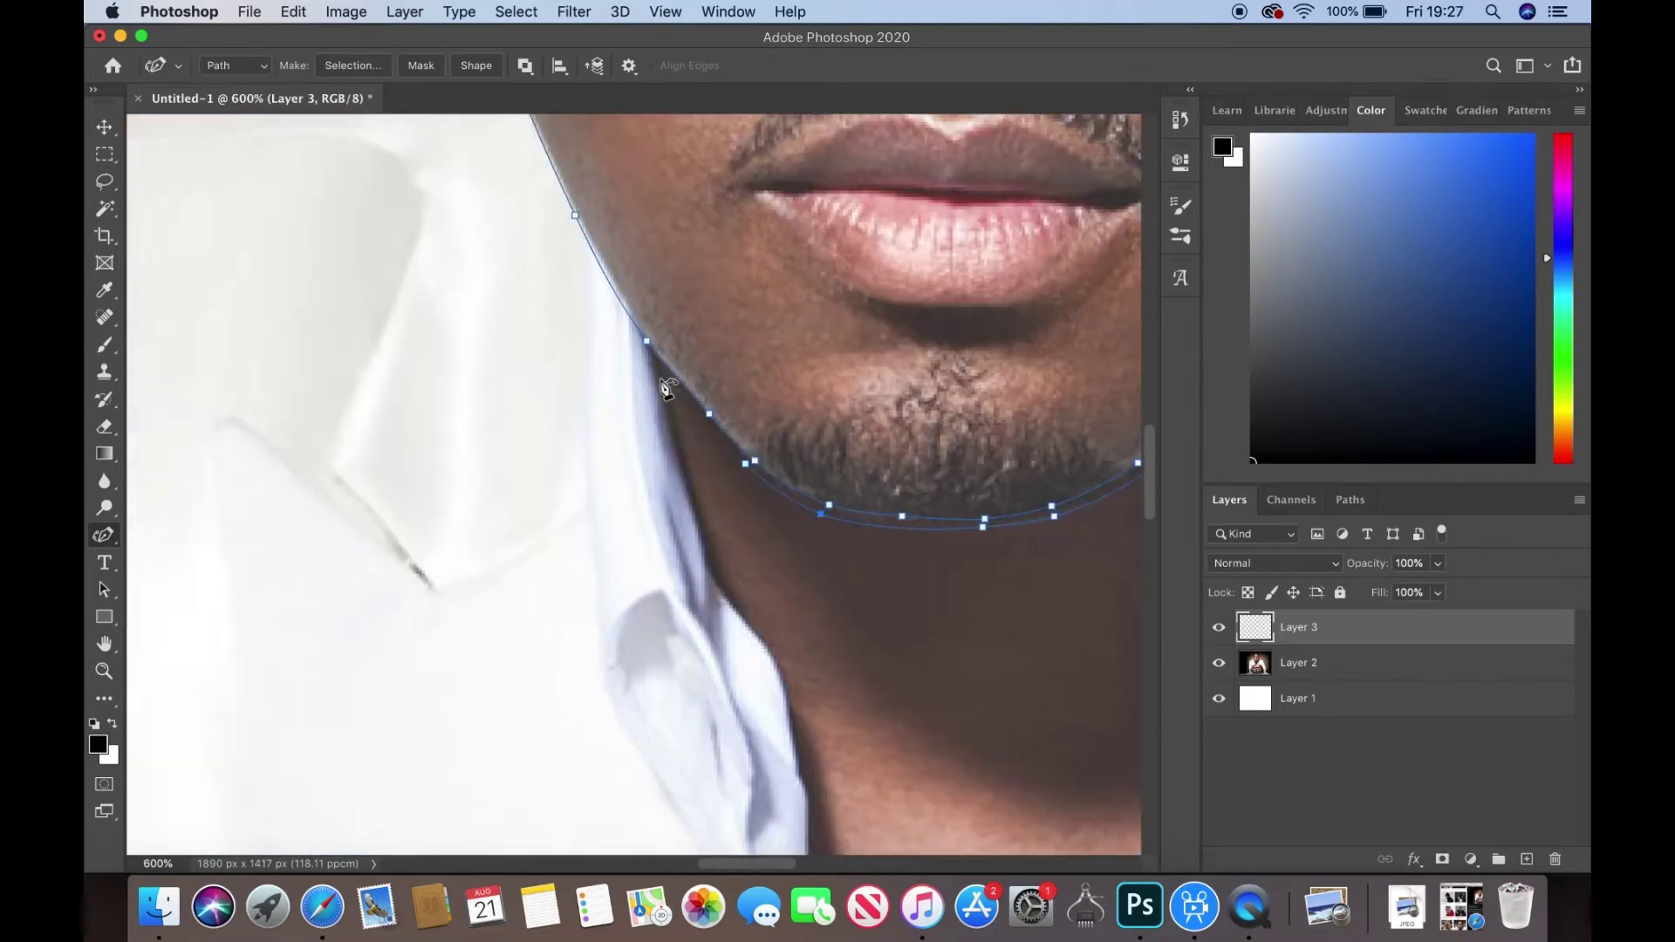
pyautogui.scroll(5, 533, 524)
pyautogui.scroll(4, 460, 676)
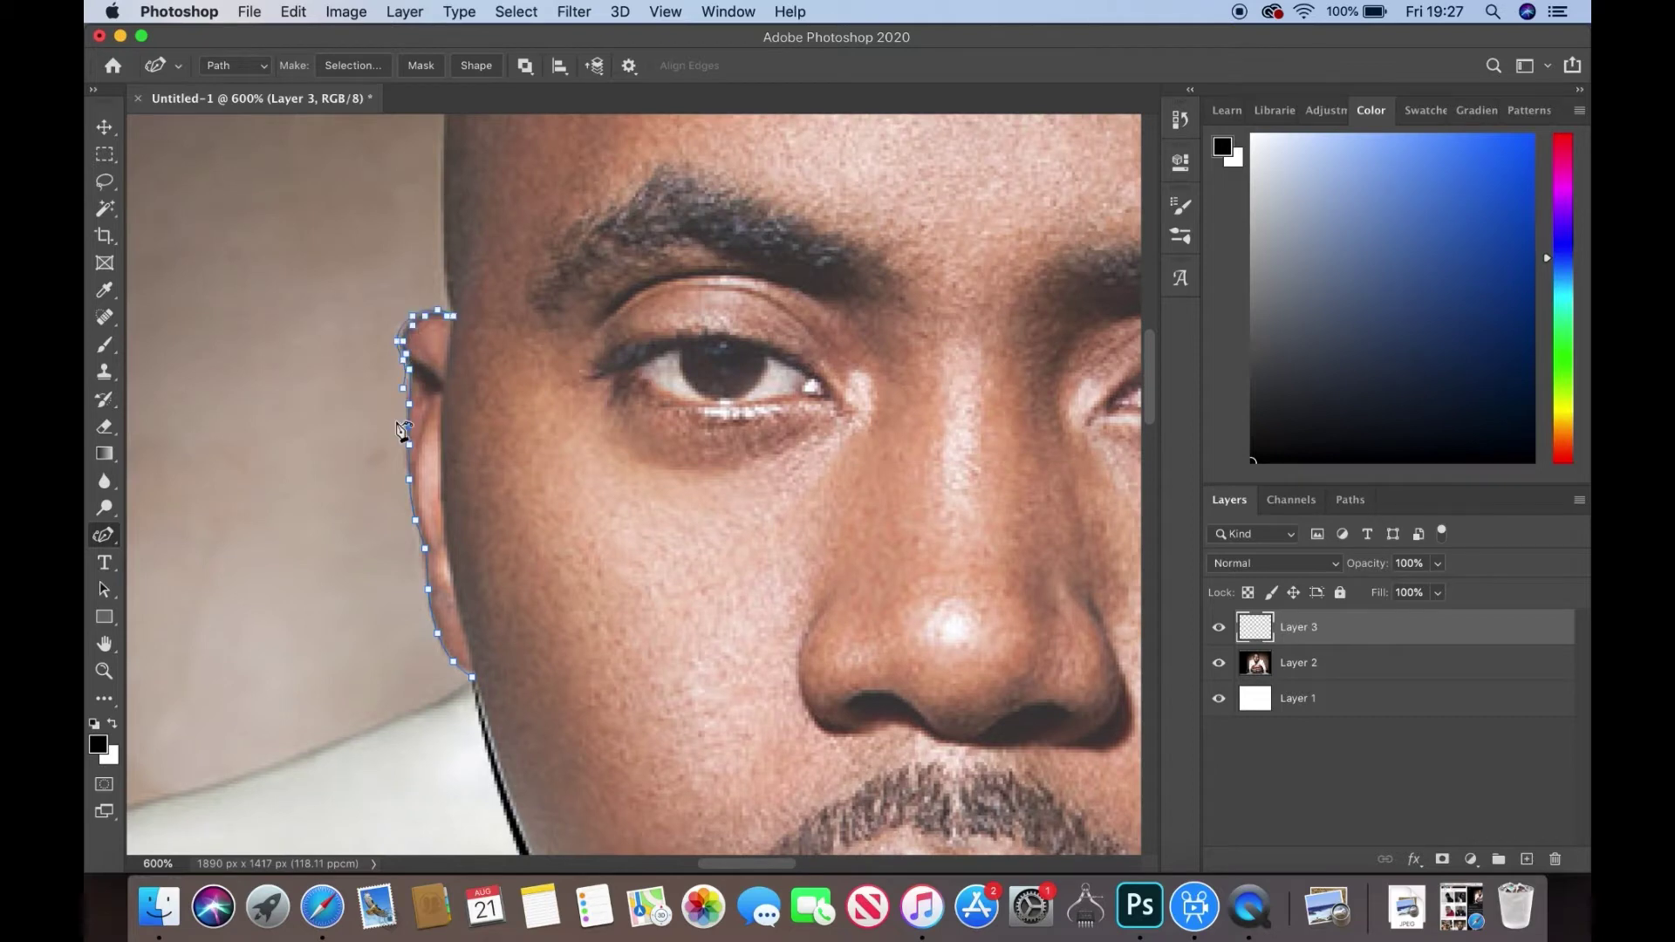
pyautogui.scroll(5, 444, 726)
pyautogui.click(479, 392)
pyautogui.click(603, 232)
pyautogui.scroll(5, 611, 349)
pyautogui.hscroll(5, 785, 349)
pyautogui.scroll(-5, 986, 437)
pyautogui.click(986, 534)
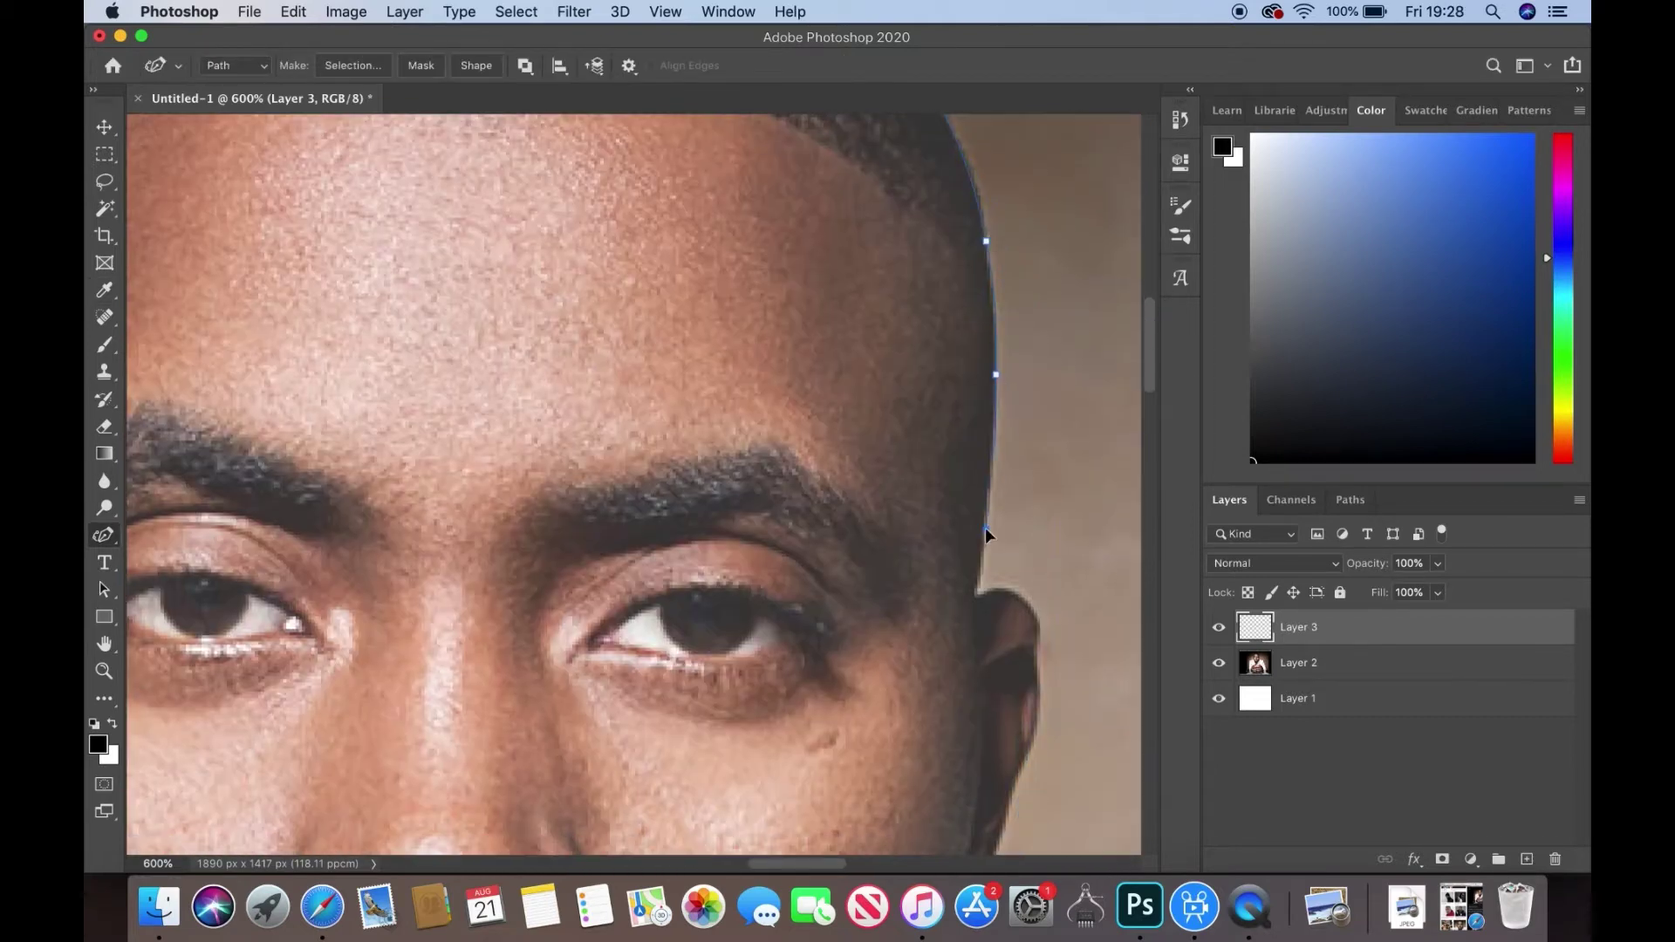
# - Finish the head outline path and stroke it in black
pyautogui.scroll(3, 959, 393)
pyautogui.hscroll(-10, 1019, 295)
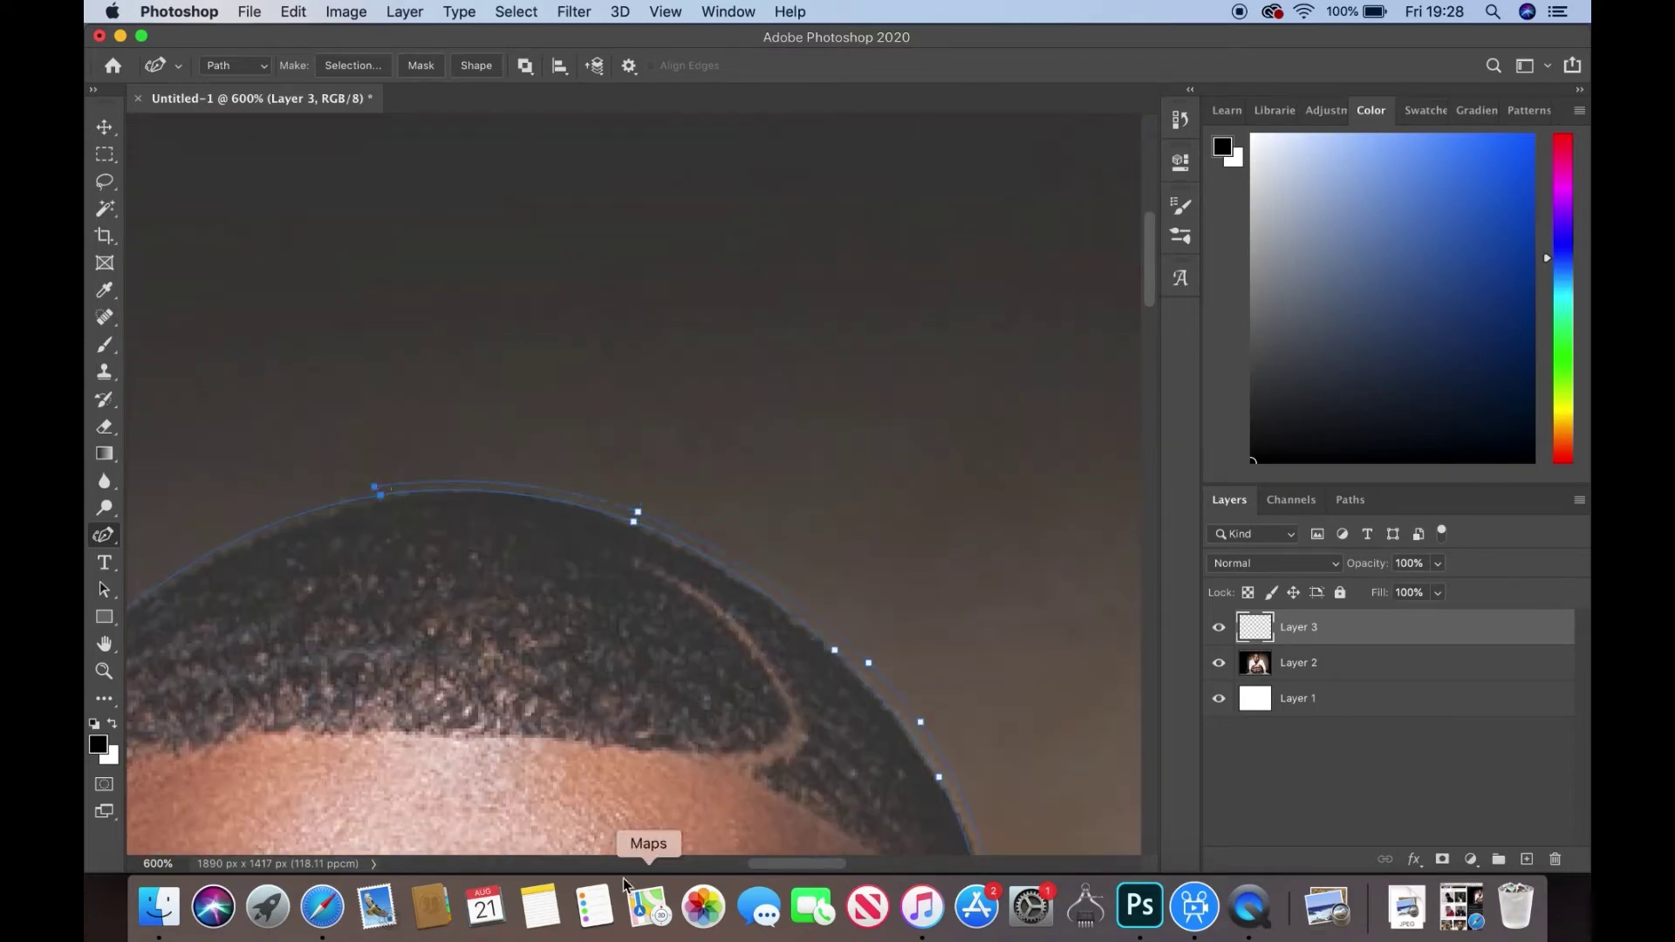
pyautogui.rightClick(887, 711)
pyautogui.click(964, 785)
pyautogui.press('Return')
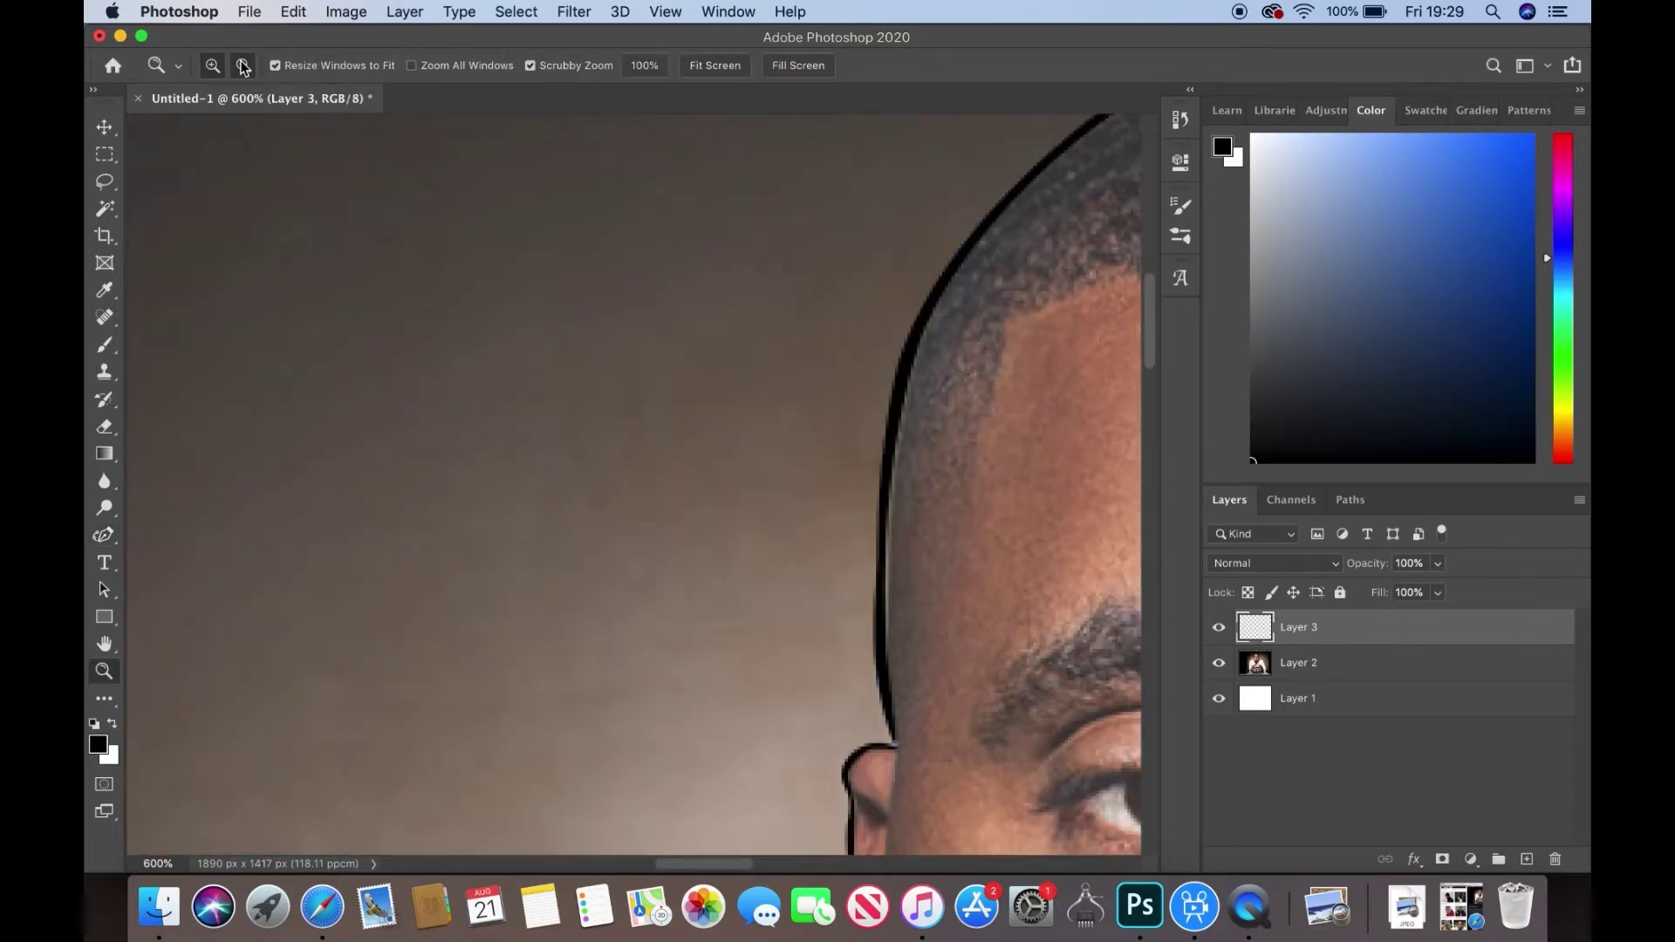
# - Stroke the ear path in black and begin a new path at the left neck edge
pyautogui.moveTo(972, 561); pyautogui.dragTo(842, 403)
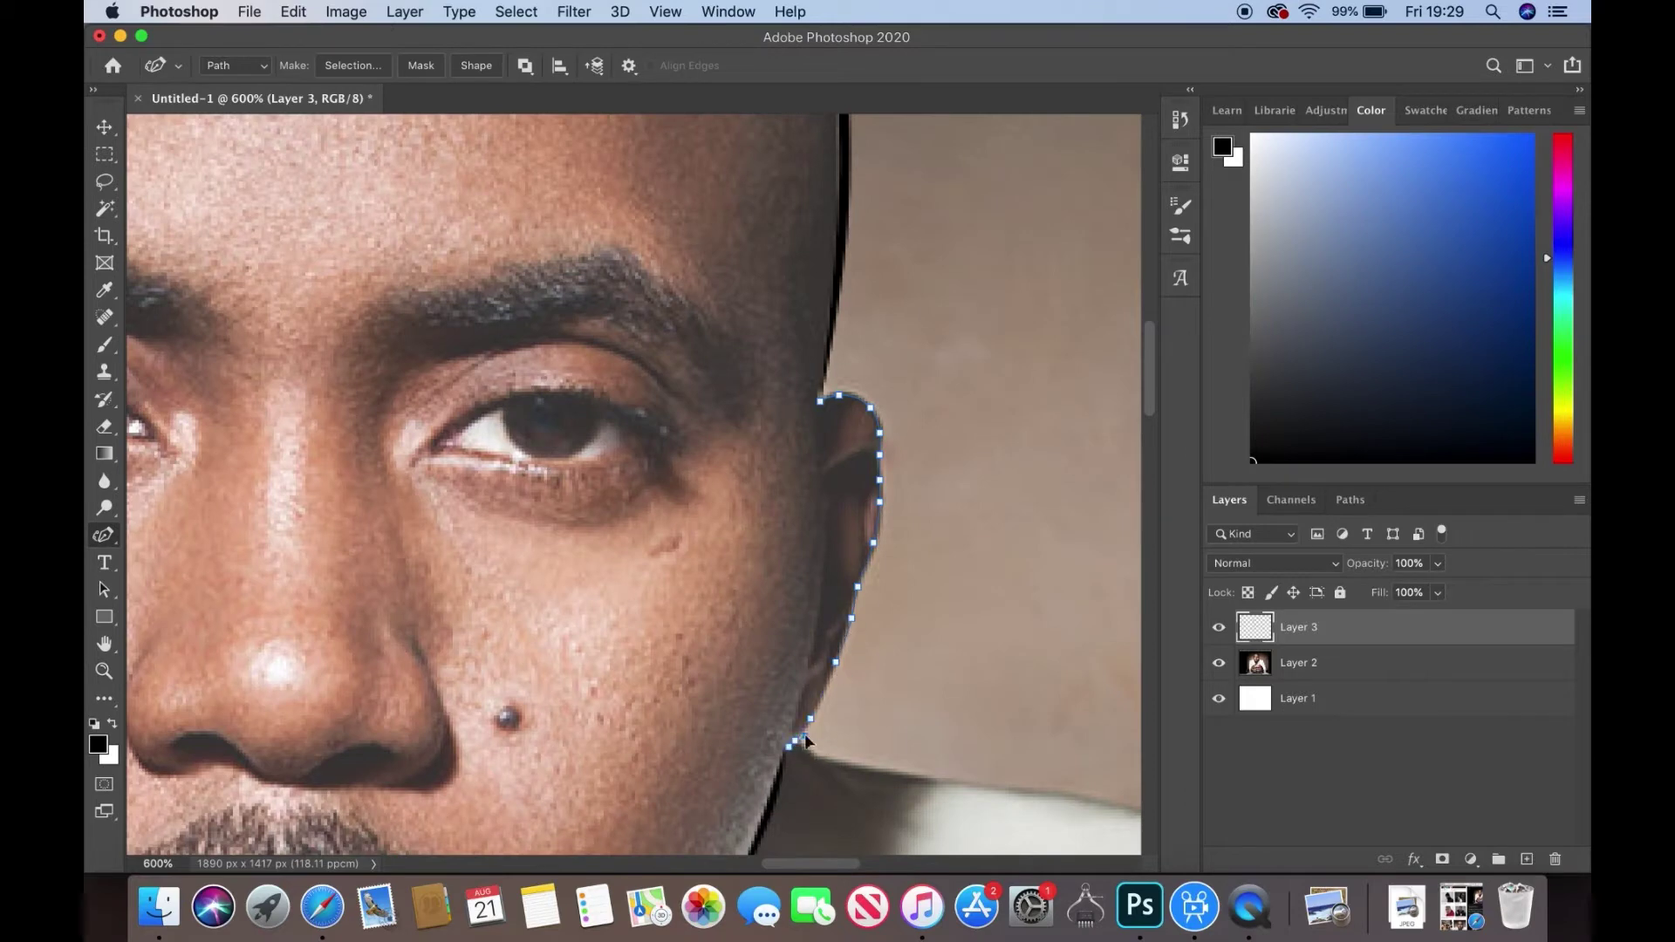
pyautogui.rightClick(843, 395)
pyautogui.click(1002, 367)
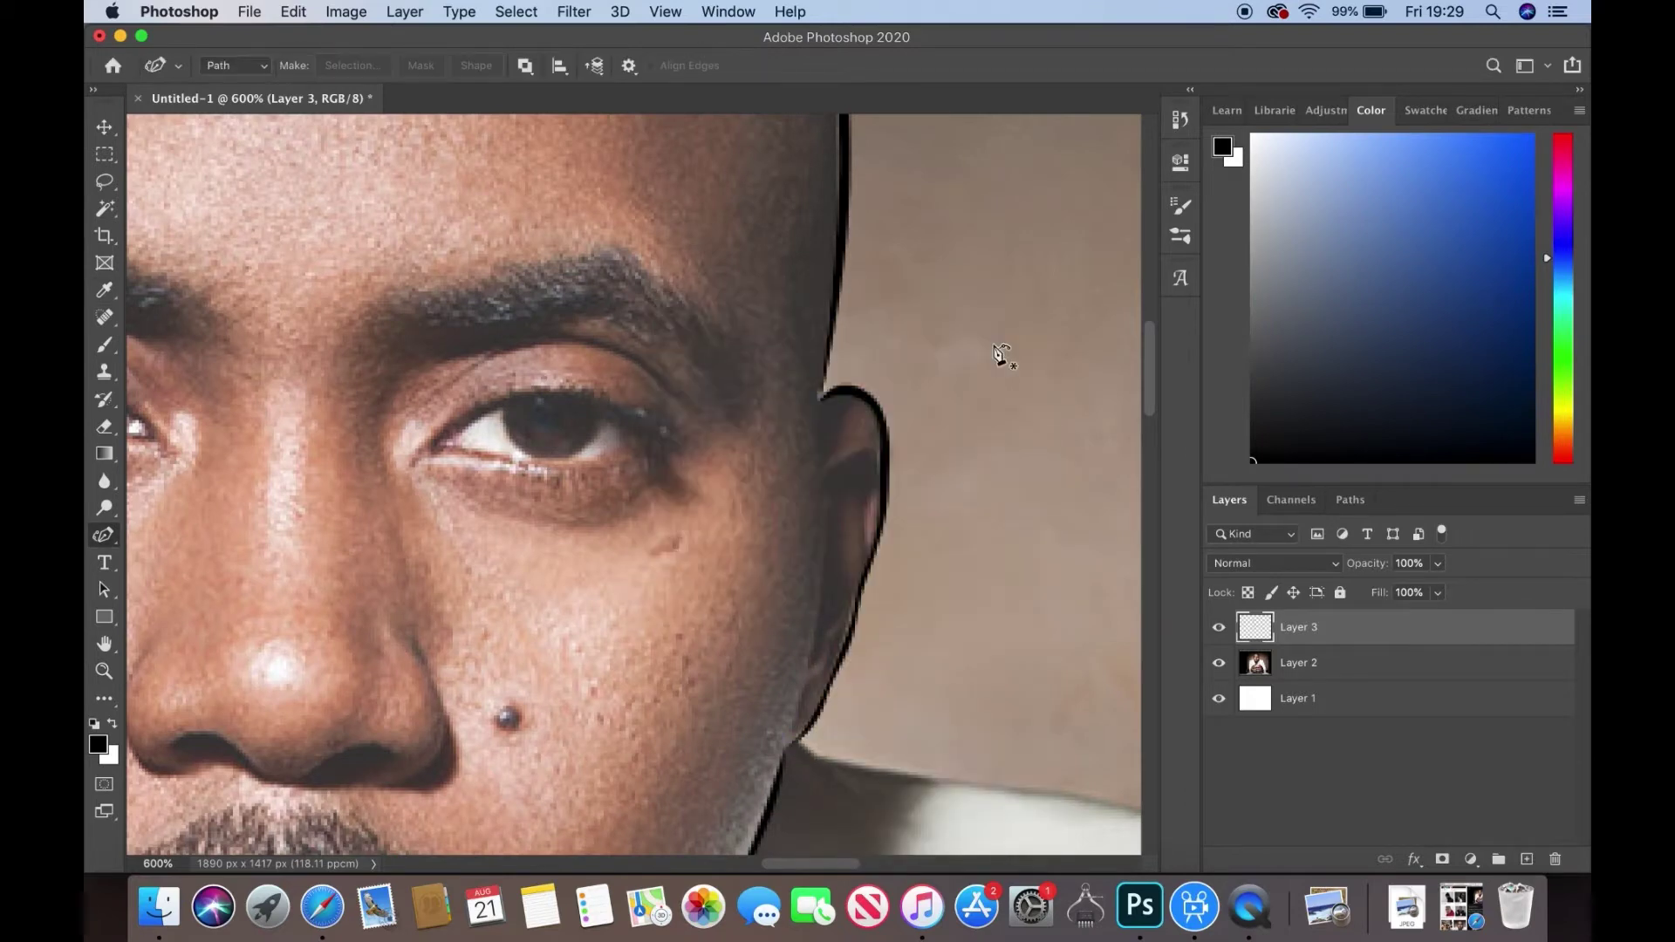
pyautogui.moveTo(1002, 358); pyautogui.dragTo(148, 646)
pyautogui.click(158, 567)
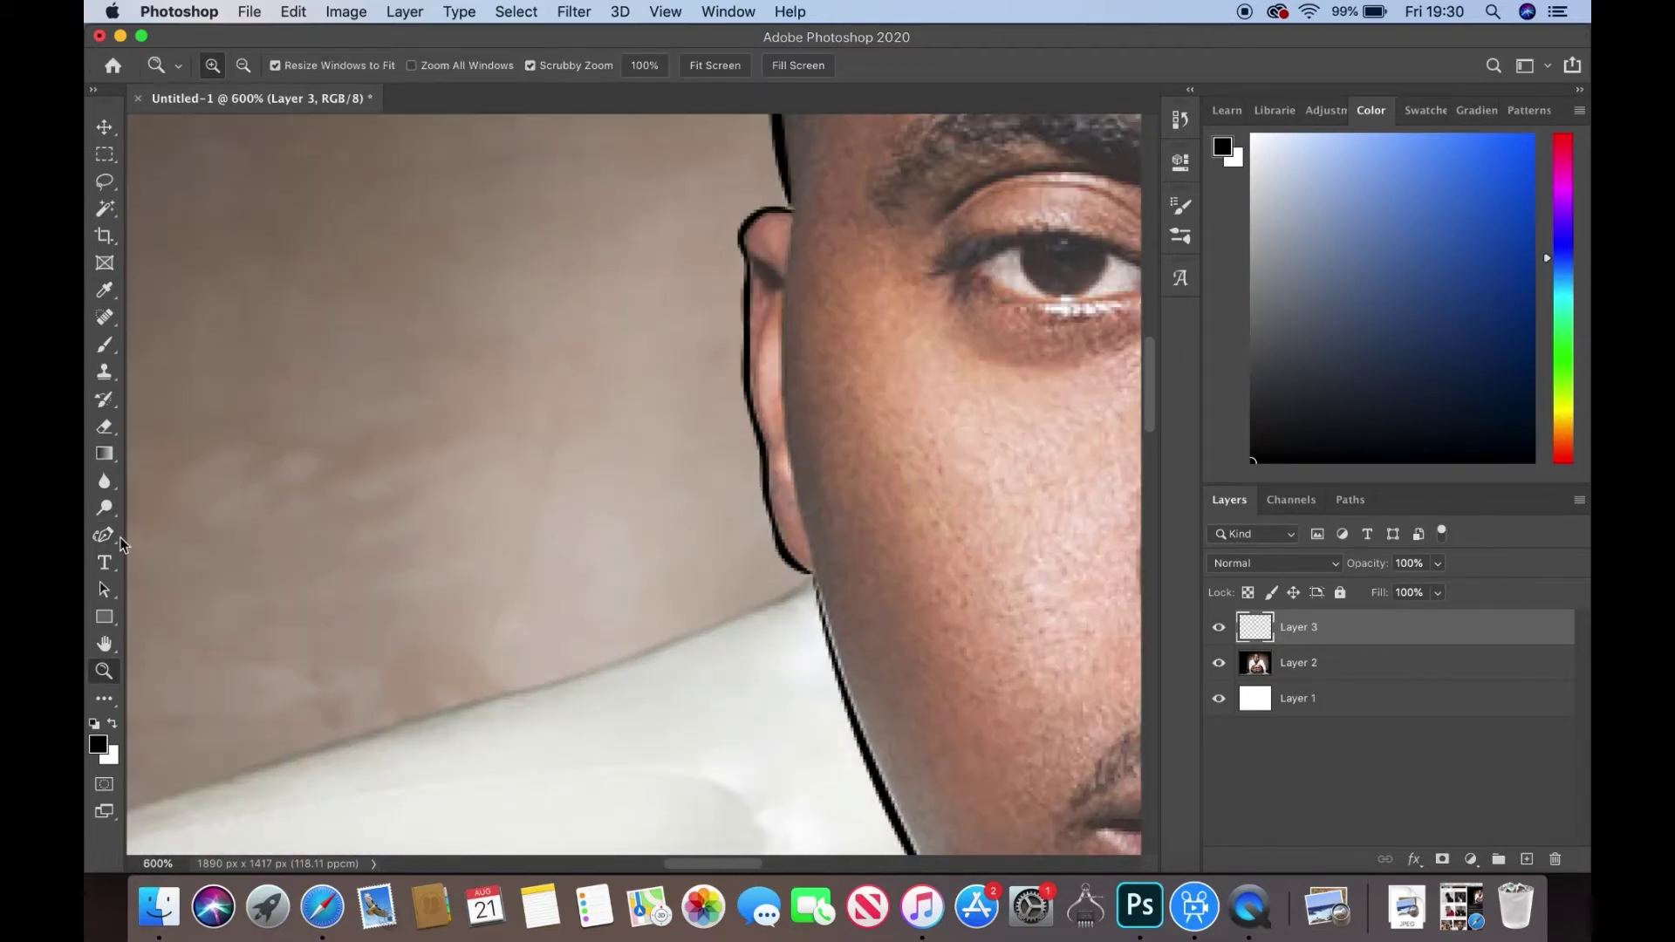
# - Trace the left shoulder edge and down the shirt's left side
pyautogui.click(809, 579)
pyautogui.click(755, 605)
pyautogui.click(652, 645)
pyautogui.click(507, 692)
pyautogui.moveTo(406, 737); pyautogui.dragTo(760, 543)
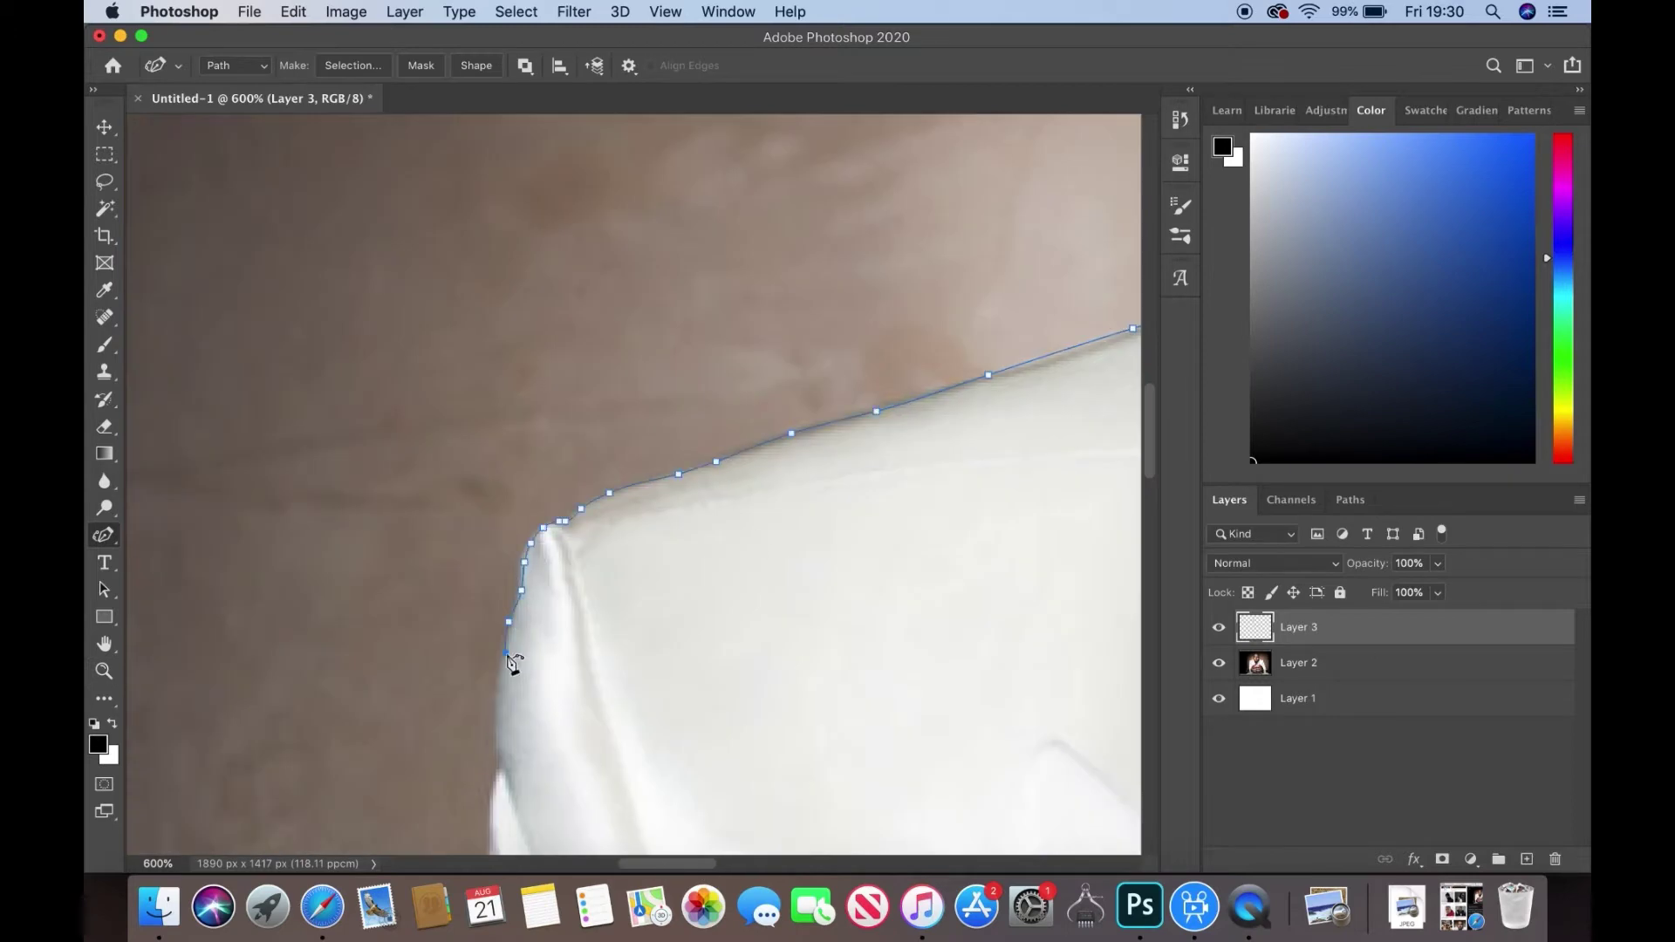
pyautogui.scroll(-5, 515, 660)
pyautogui.click(486, 515)
pyautogui.click(473, 742)
pyautogui.click(466, 809)
# - Continue the path down the left sleeve edge toward the cuff
pyautogui.scroll(-4, 465, 442)
pyautogui.click(459, 549)
pyautogui.click(447, 666)
pyautogui.scroll(-5, 472, 488)
pyautogui.click(454, 549)
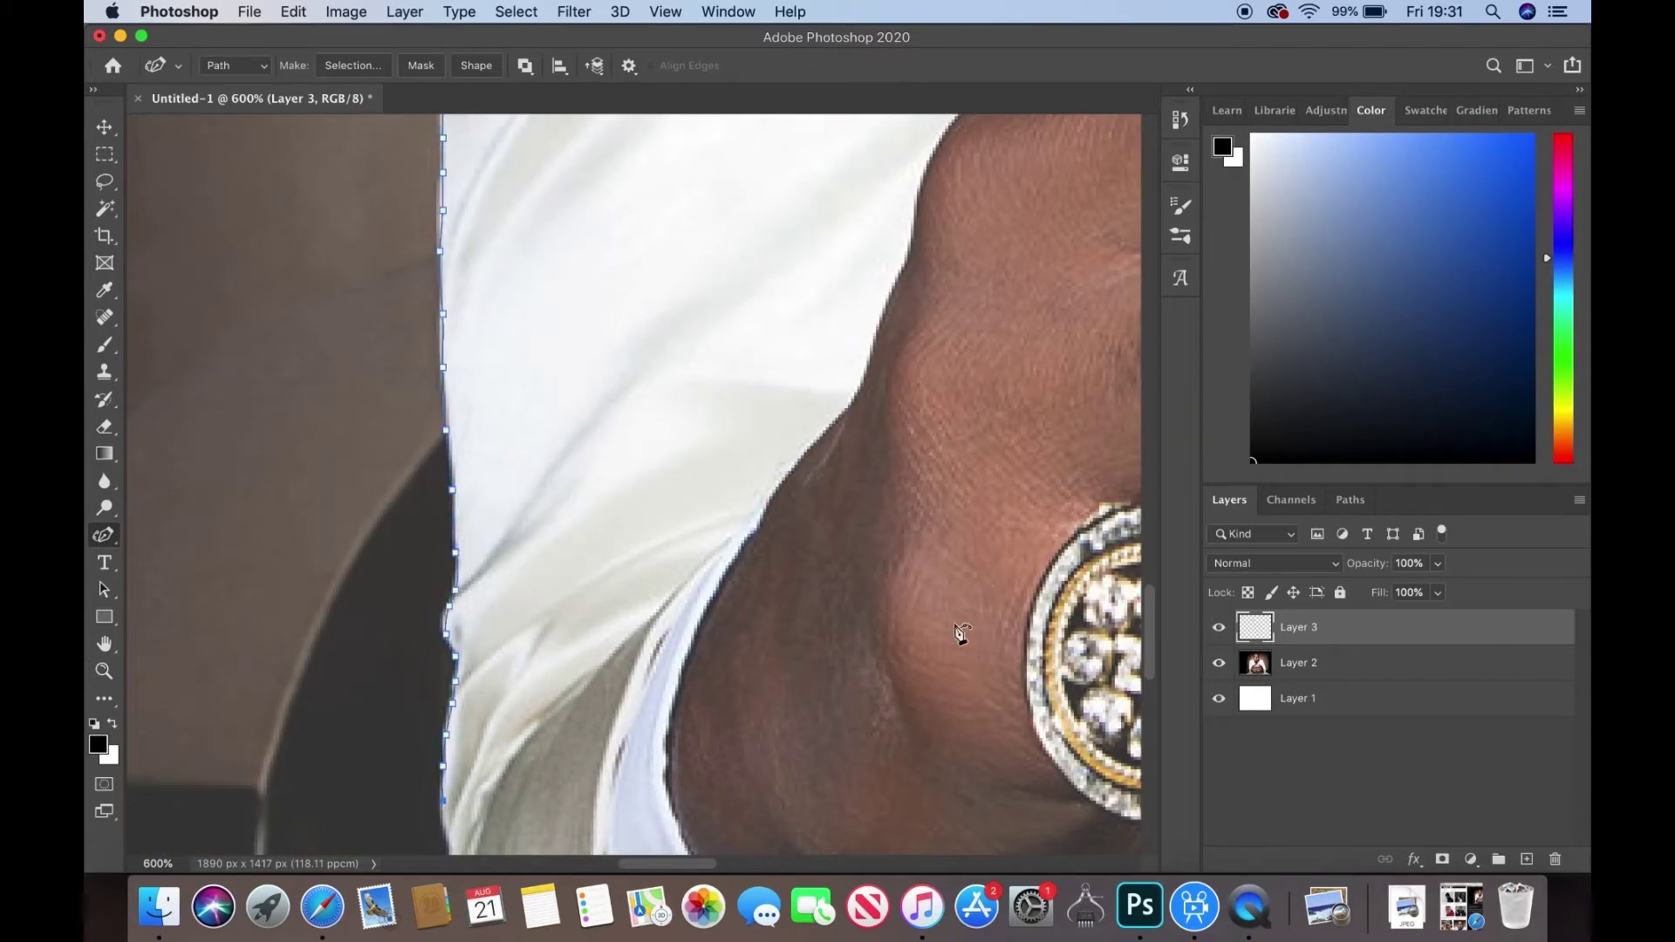
pyautogui.moveTo(445, 808); pyautogui.dragTo(454, 367)
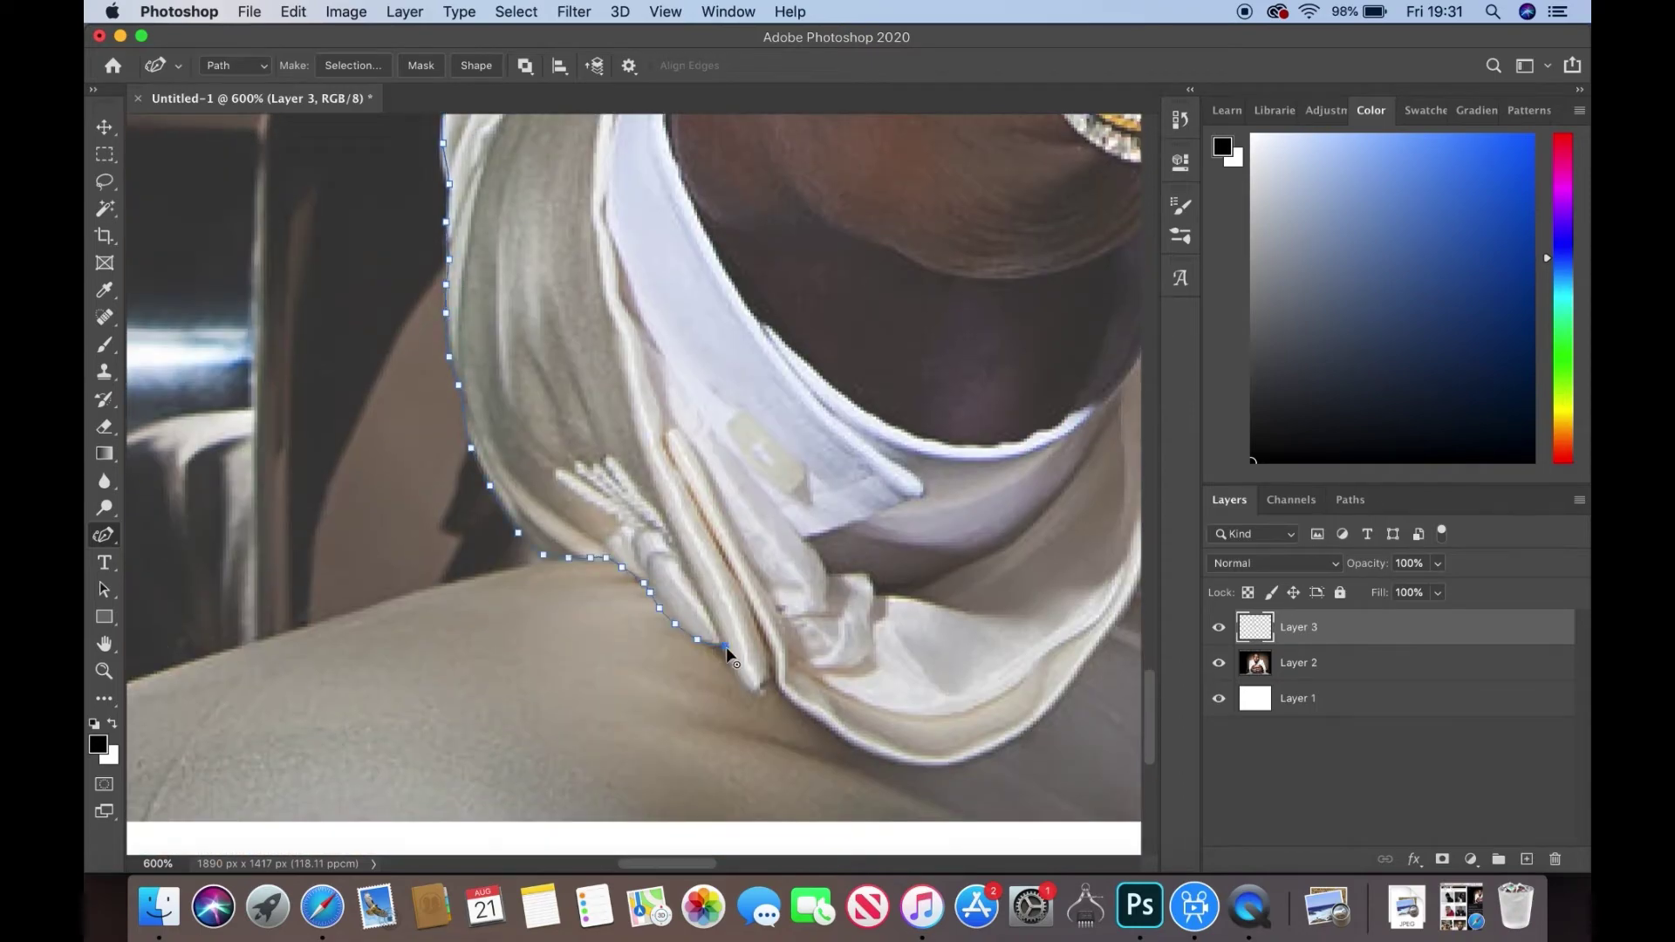
# - Trace anchors along the lower edge of the left cuff
pyautogui.scroll(3, 897, 770)
pyautogui.scroll(-5, 897, 771)
pyautogui.hscroll(-5, 611, 523)
pyautogui.scroll(5, 389, 742)
pyautogui.scroll(-5, 389, 742)
pyautogui.scroll(3, 524, 523)
pyautogui.scroll(2, 624, 471)
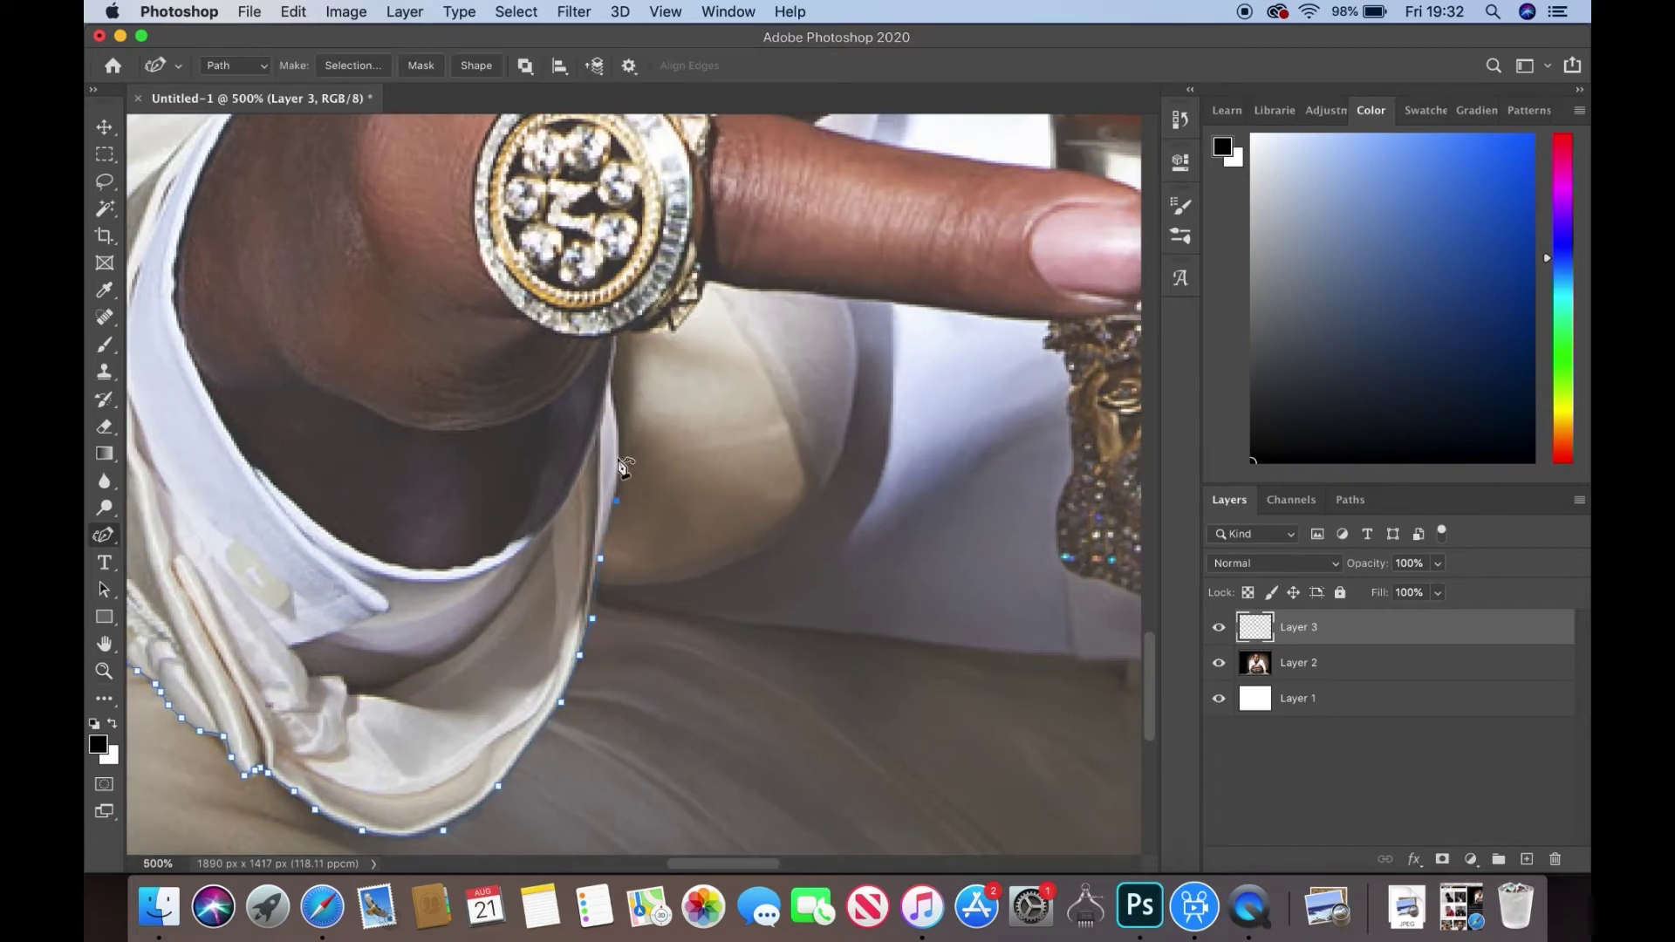
pyautogui.hscroll(-5, 624, 436)
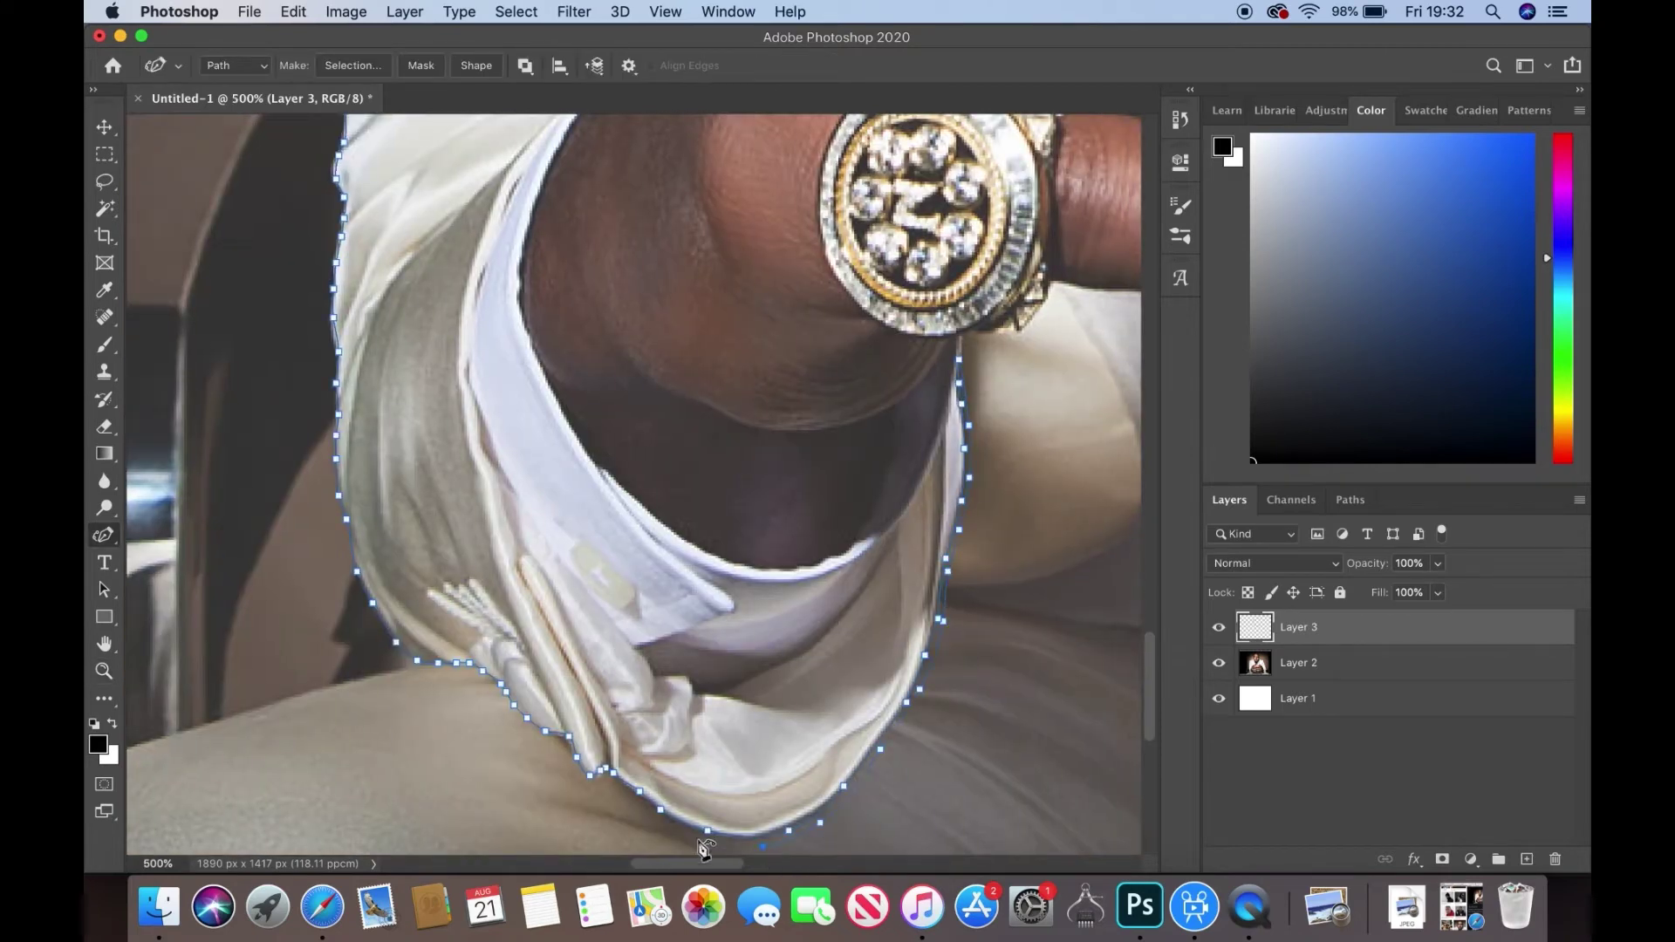
pyautogui.moveTo(471, 681); pyautogui.dragTo(344, 530)
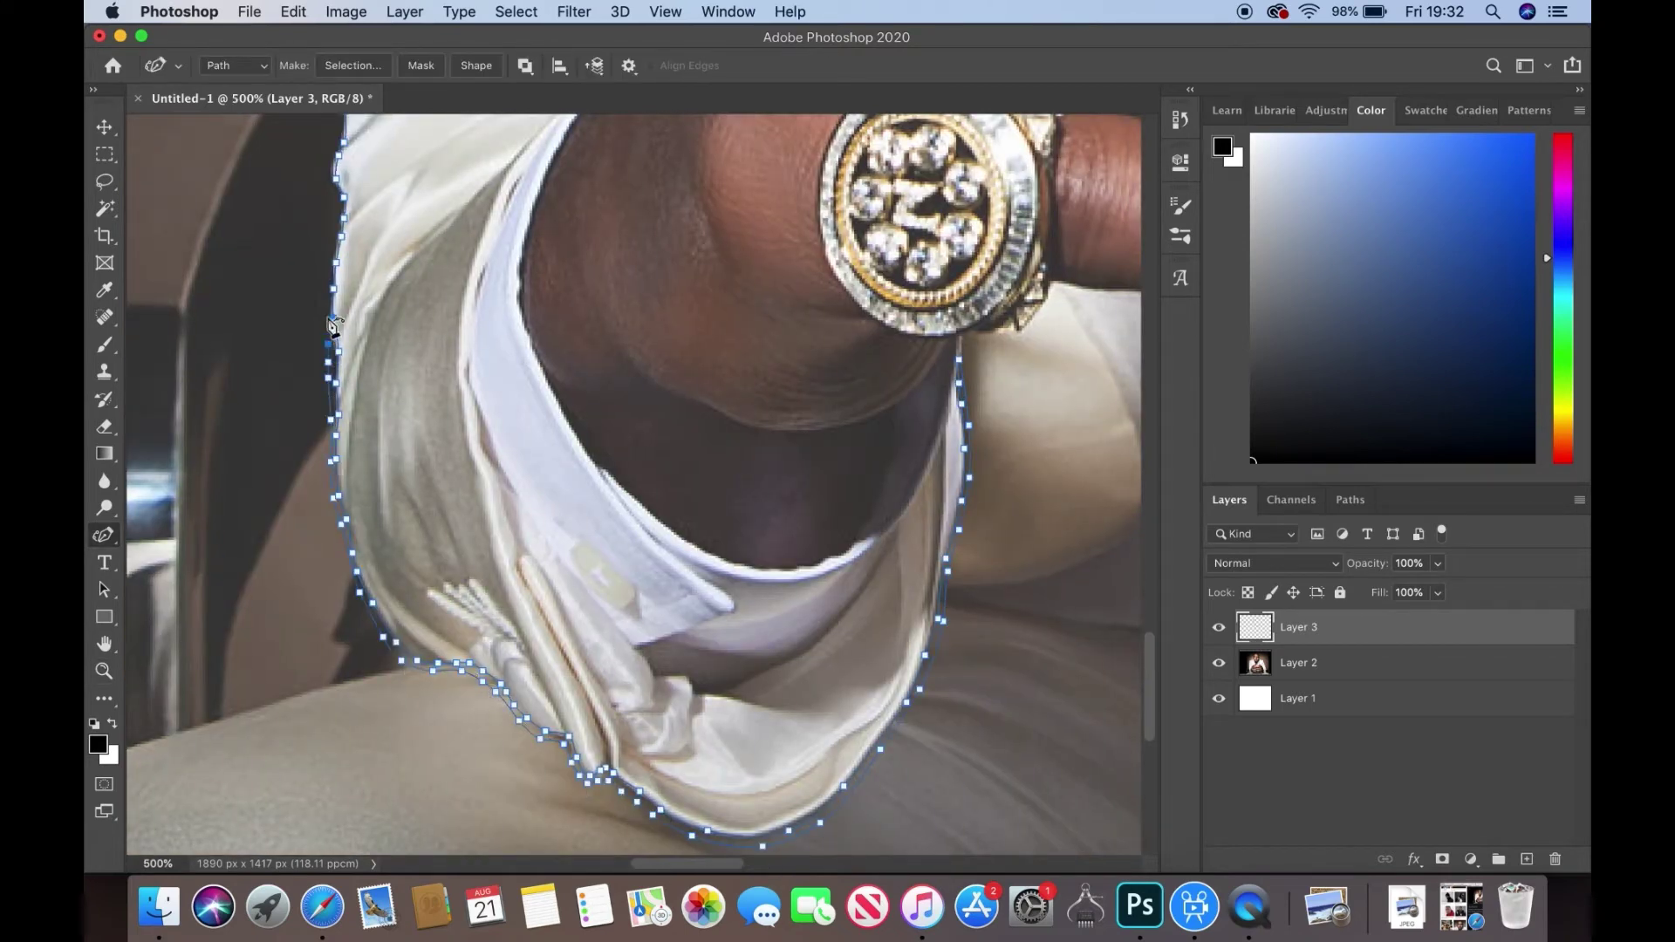
# - Stroke the left shoulder, sleeve and cuff path with a black line
pyautogui.moveTo(1149, 728); pyautogui.dragTo(1150, 668)
pyautogui.scroll(5, 346, 530)
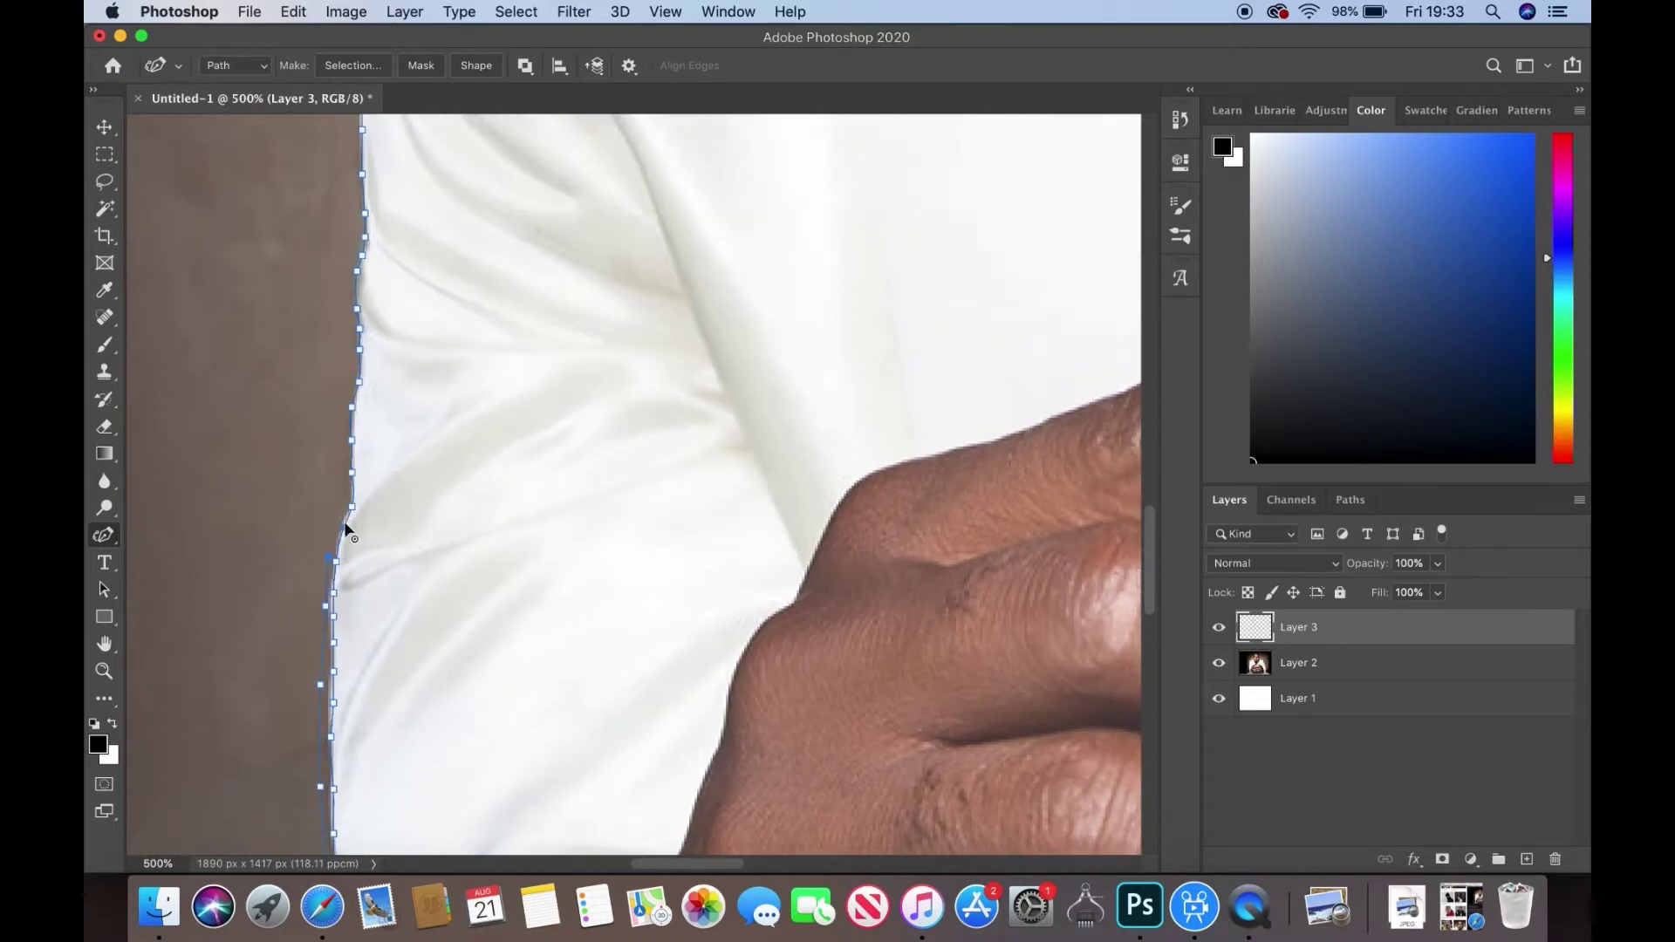
pyautogui.scroll(5, 353, 306)
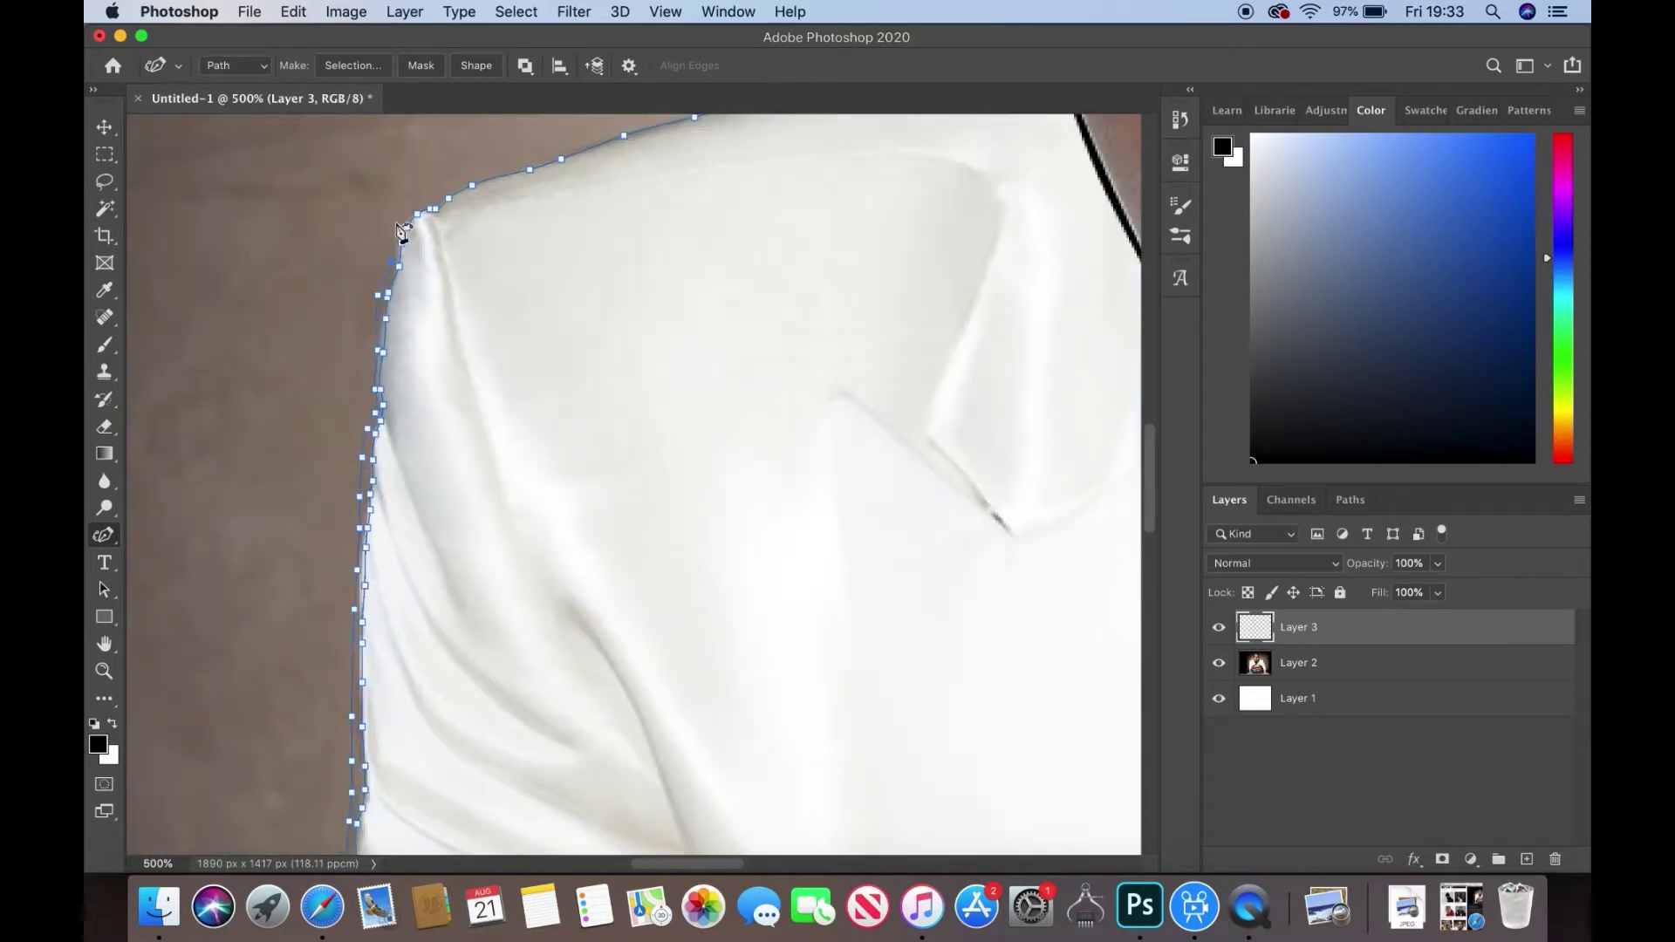
pyautogui.scroll(3, 1143, 372)
pyautogui.rightClick(773, 356)
pyautogui.click(812, 527)
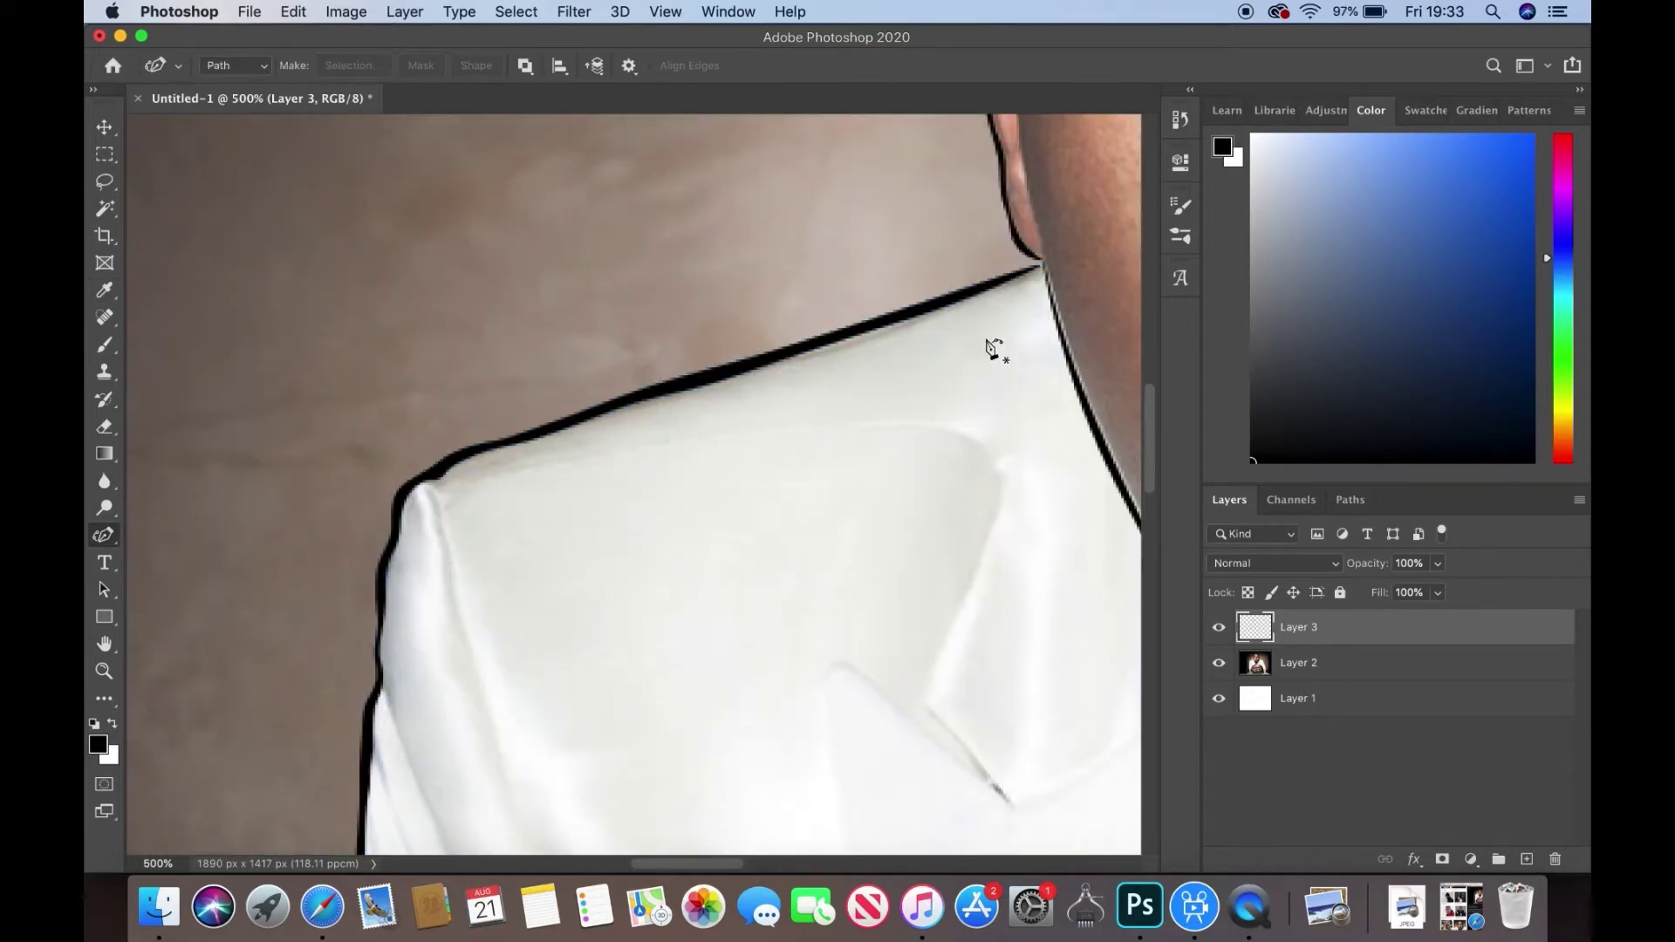
pyautogui.scroll(-5, 993, 348)
pyautogui.scroll(5, 261, 489)
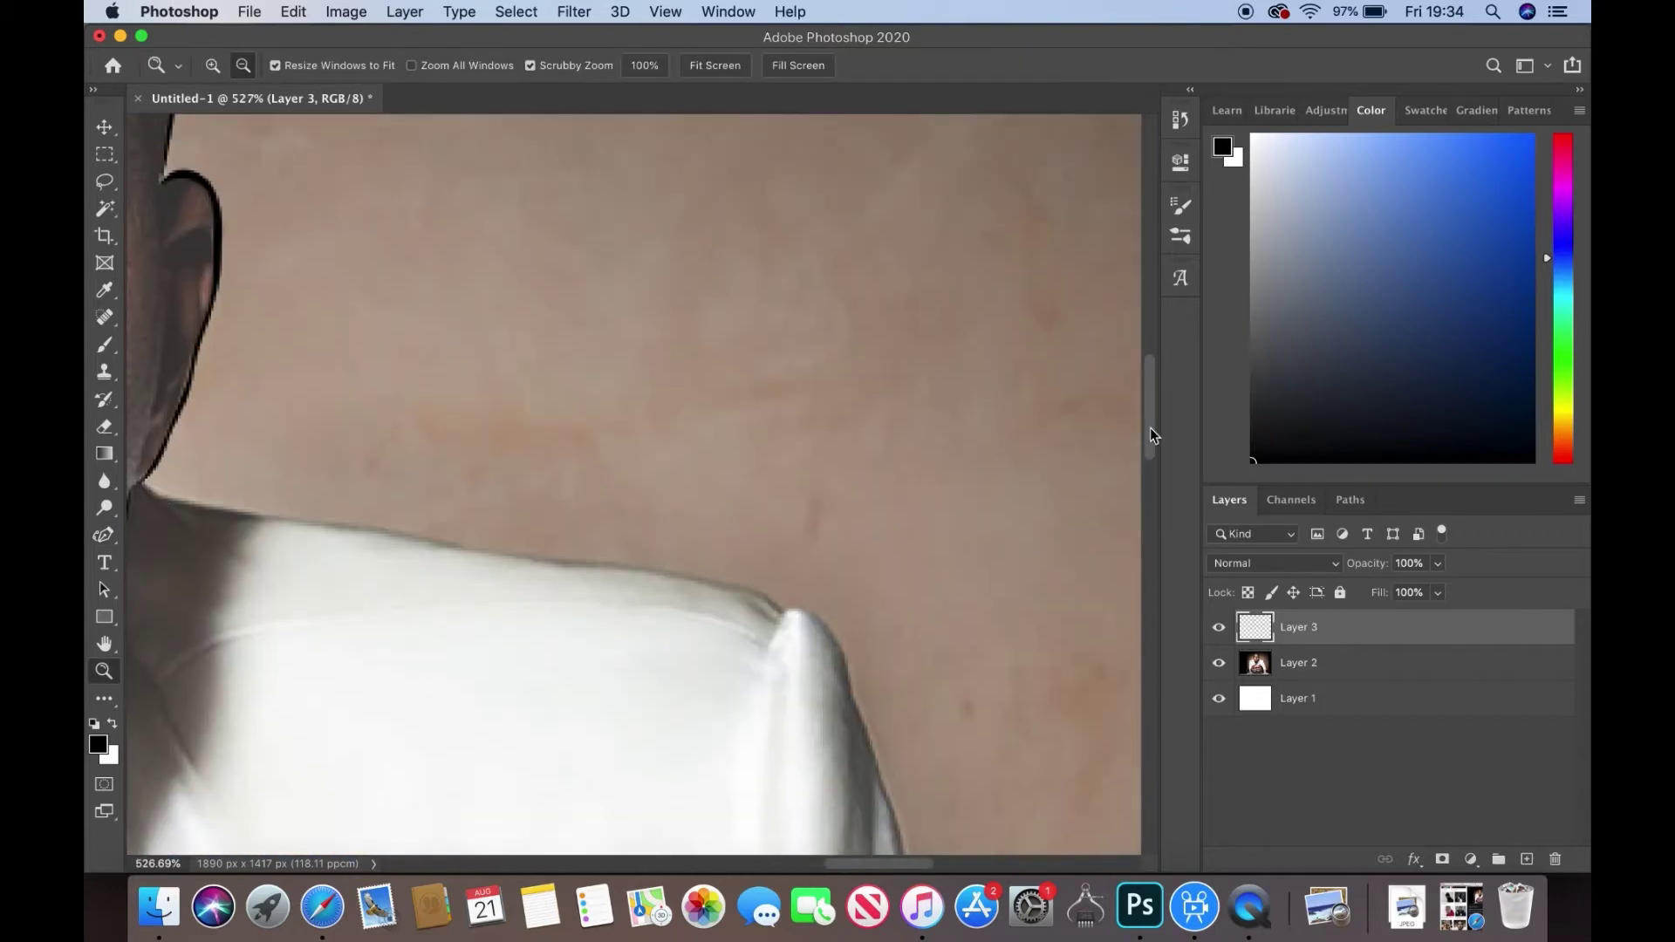
# - Trace the right shoulder's edge with the magnetic Freeform Pen
pyautogui.click(148, 481)
pyautogui.scroll(-5, 870, 732)
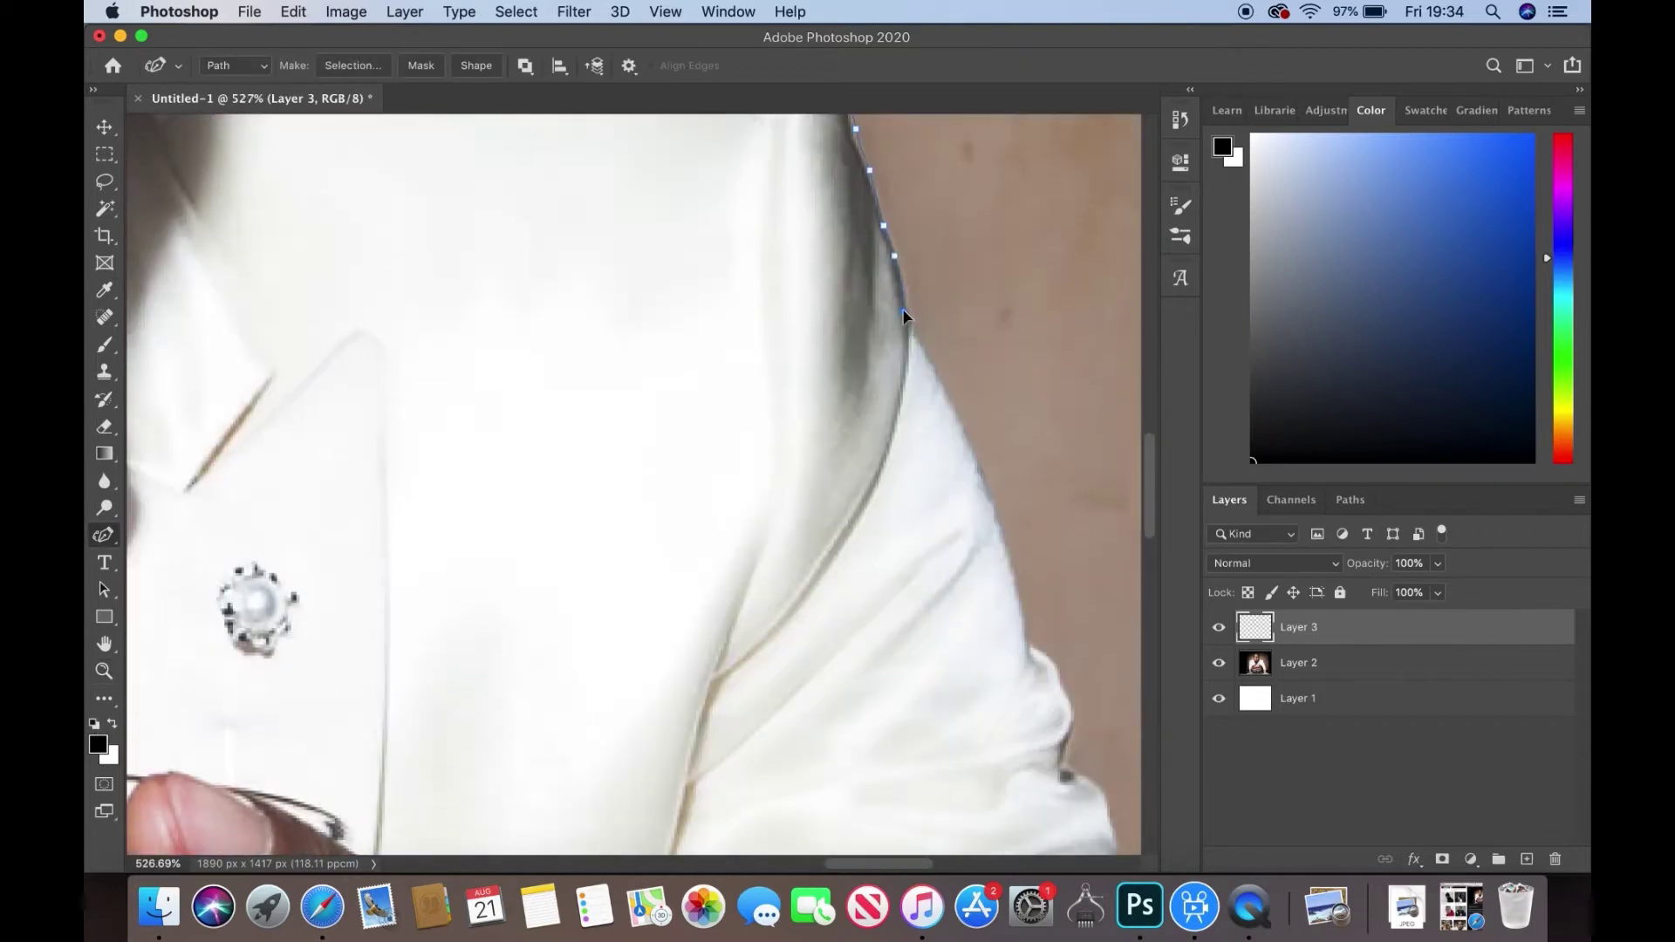
pyautogui.scroll(-5, 744, 616)
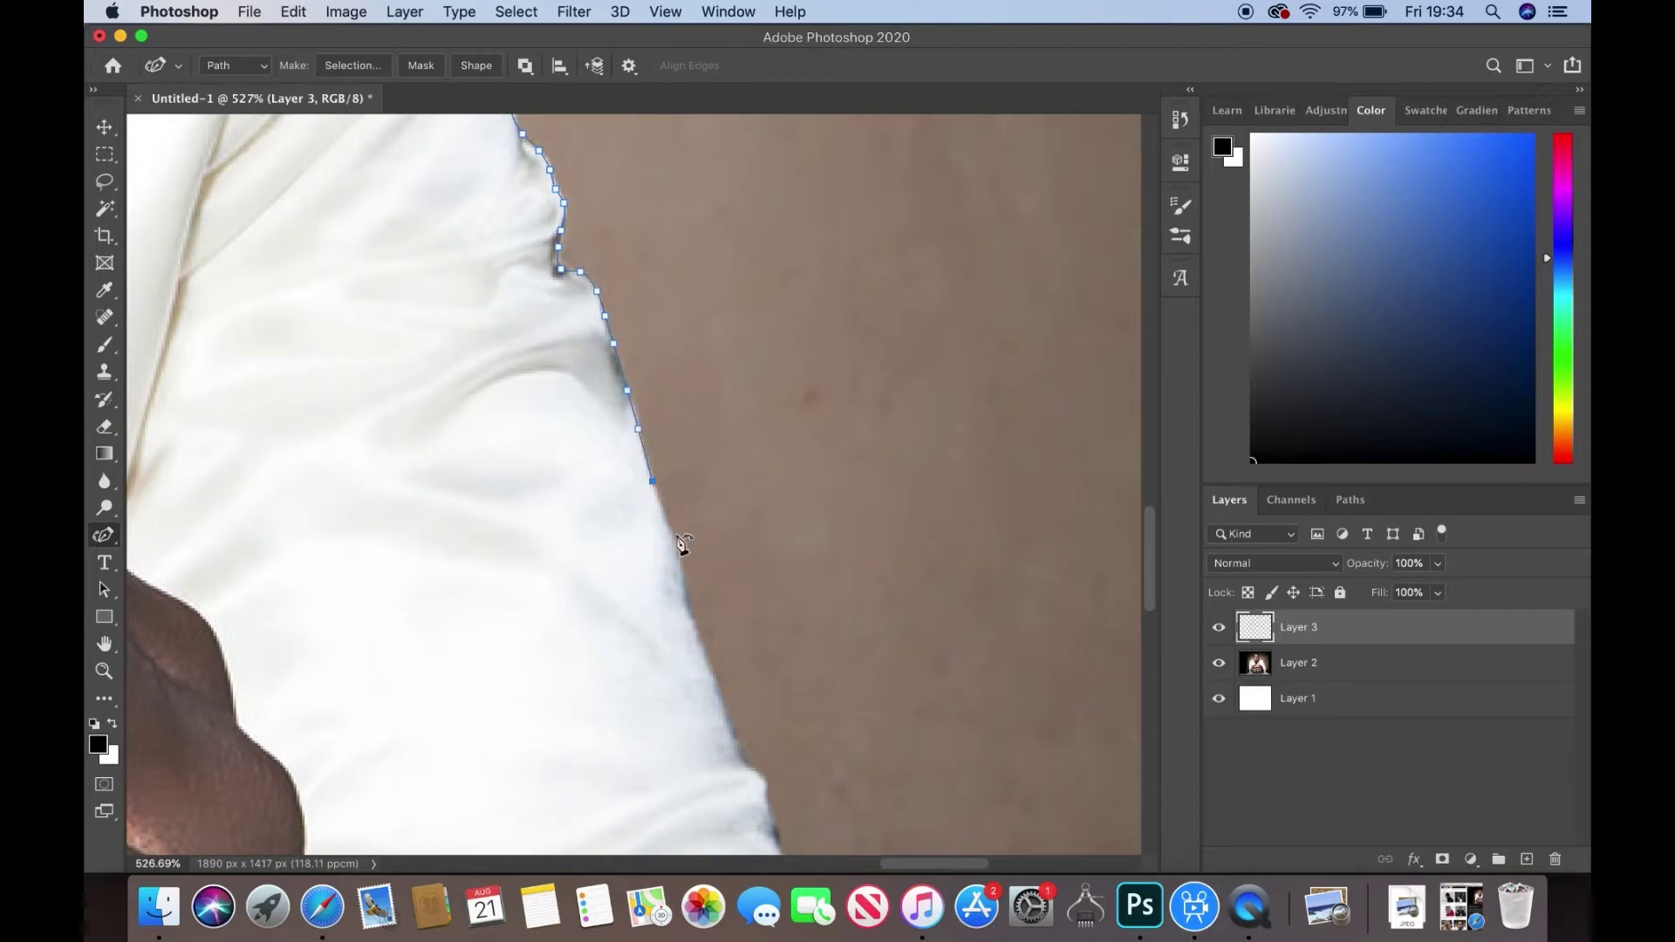
pyautogui.scroll(-5, 803, 419)
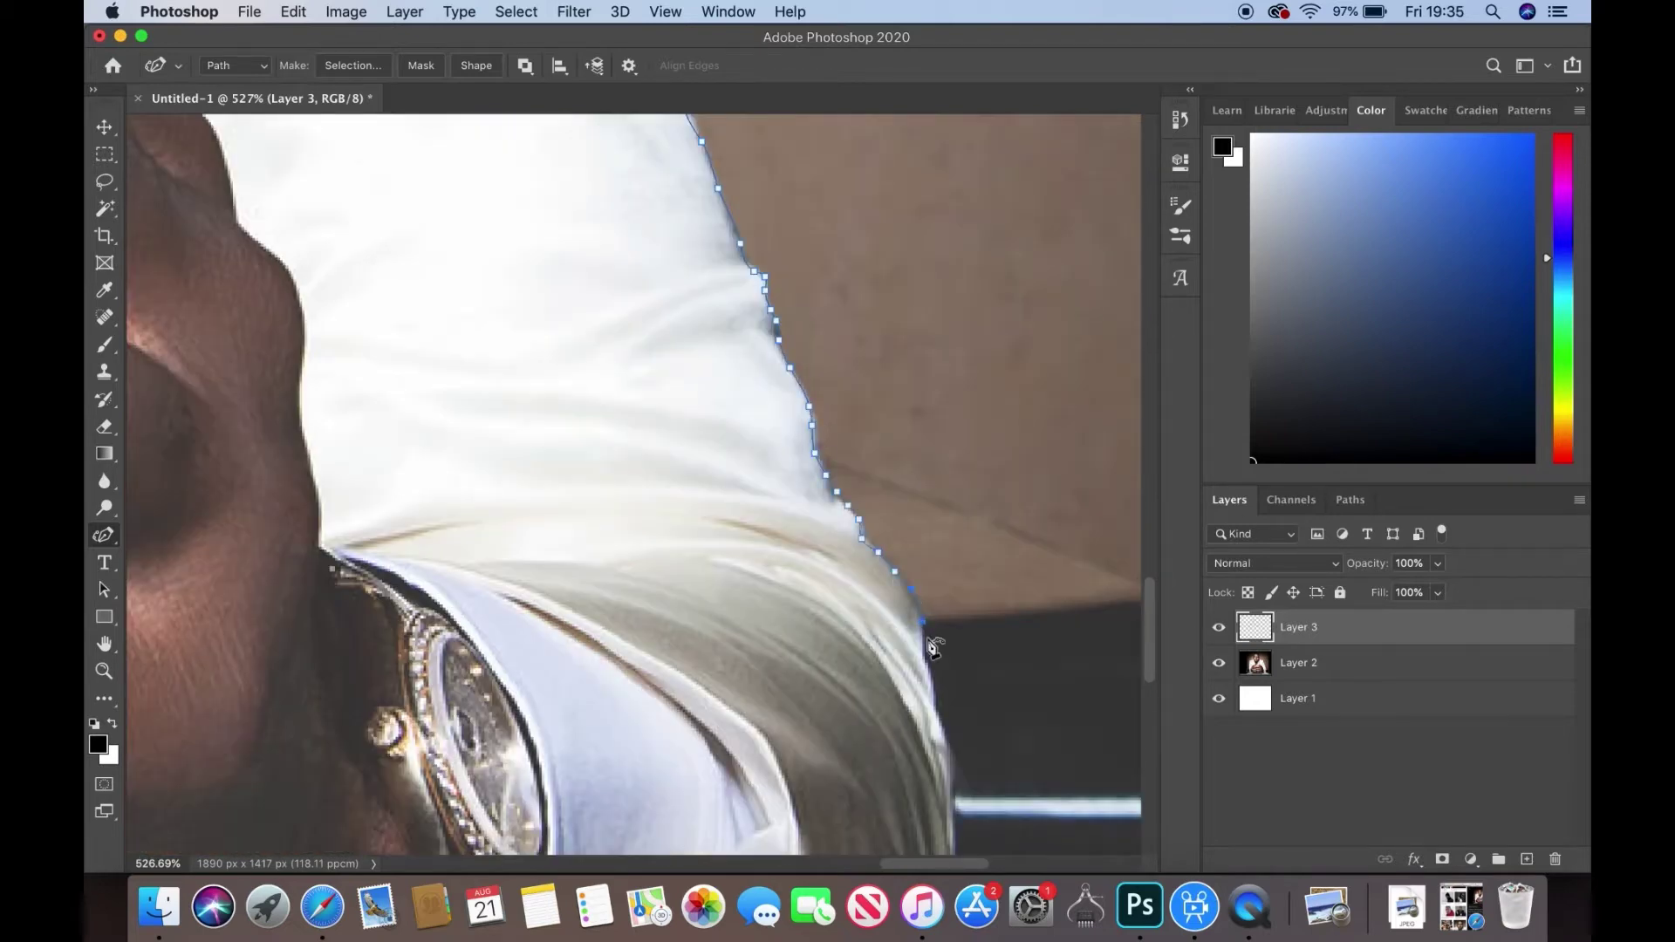
pyautogui.scroll(-5, 932, 648)
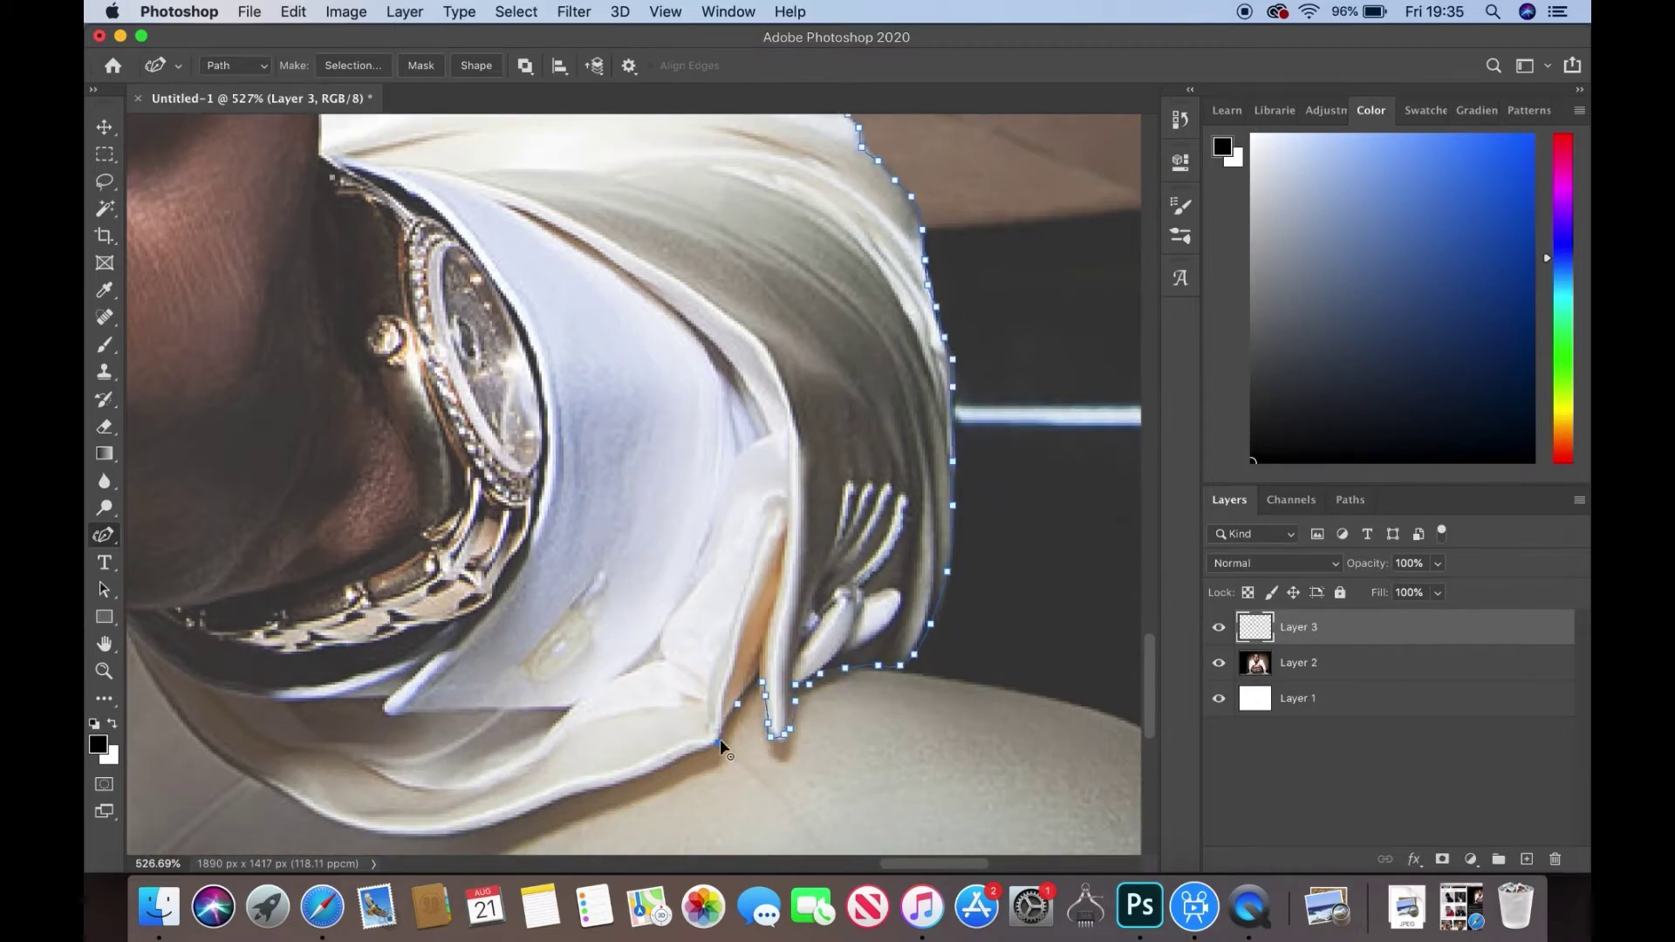
pyautogui.hscroll(-5, 715, 741)
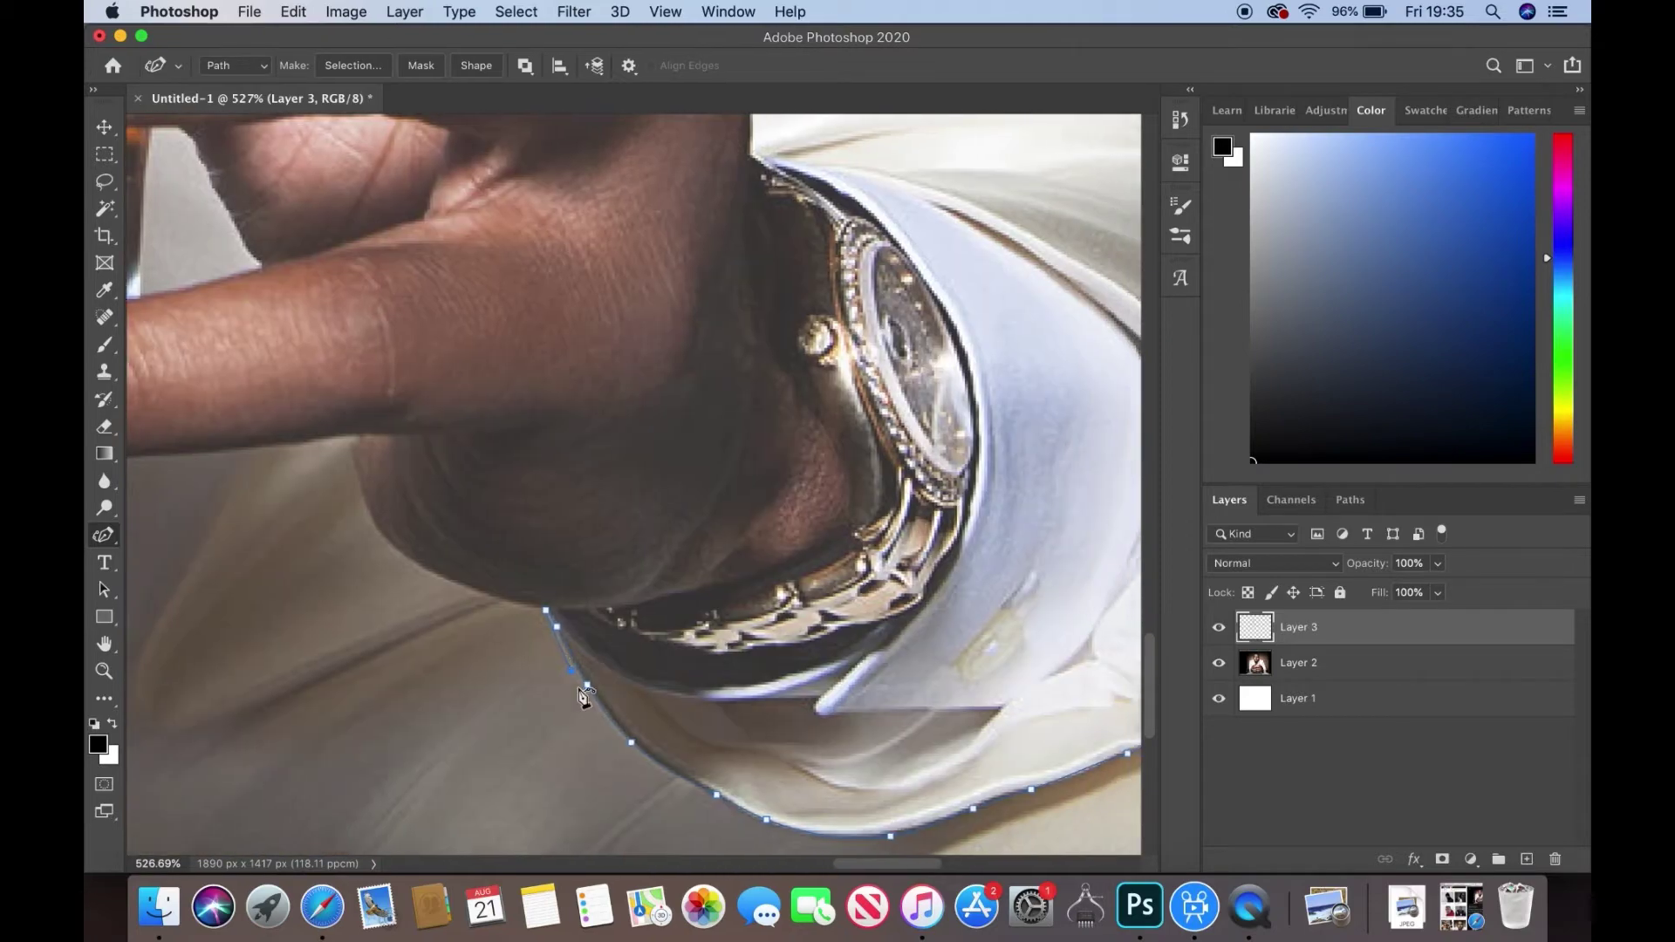
pyautogui.hscroll(5, 914, 844)
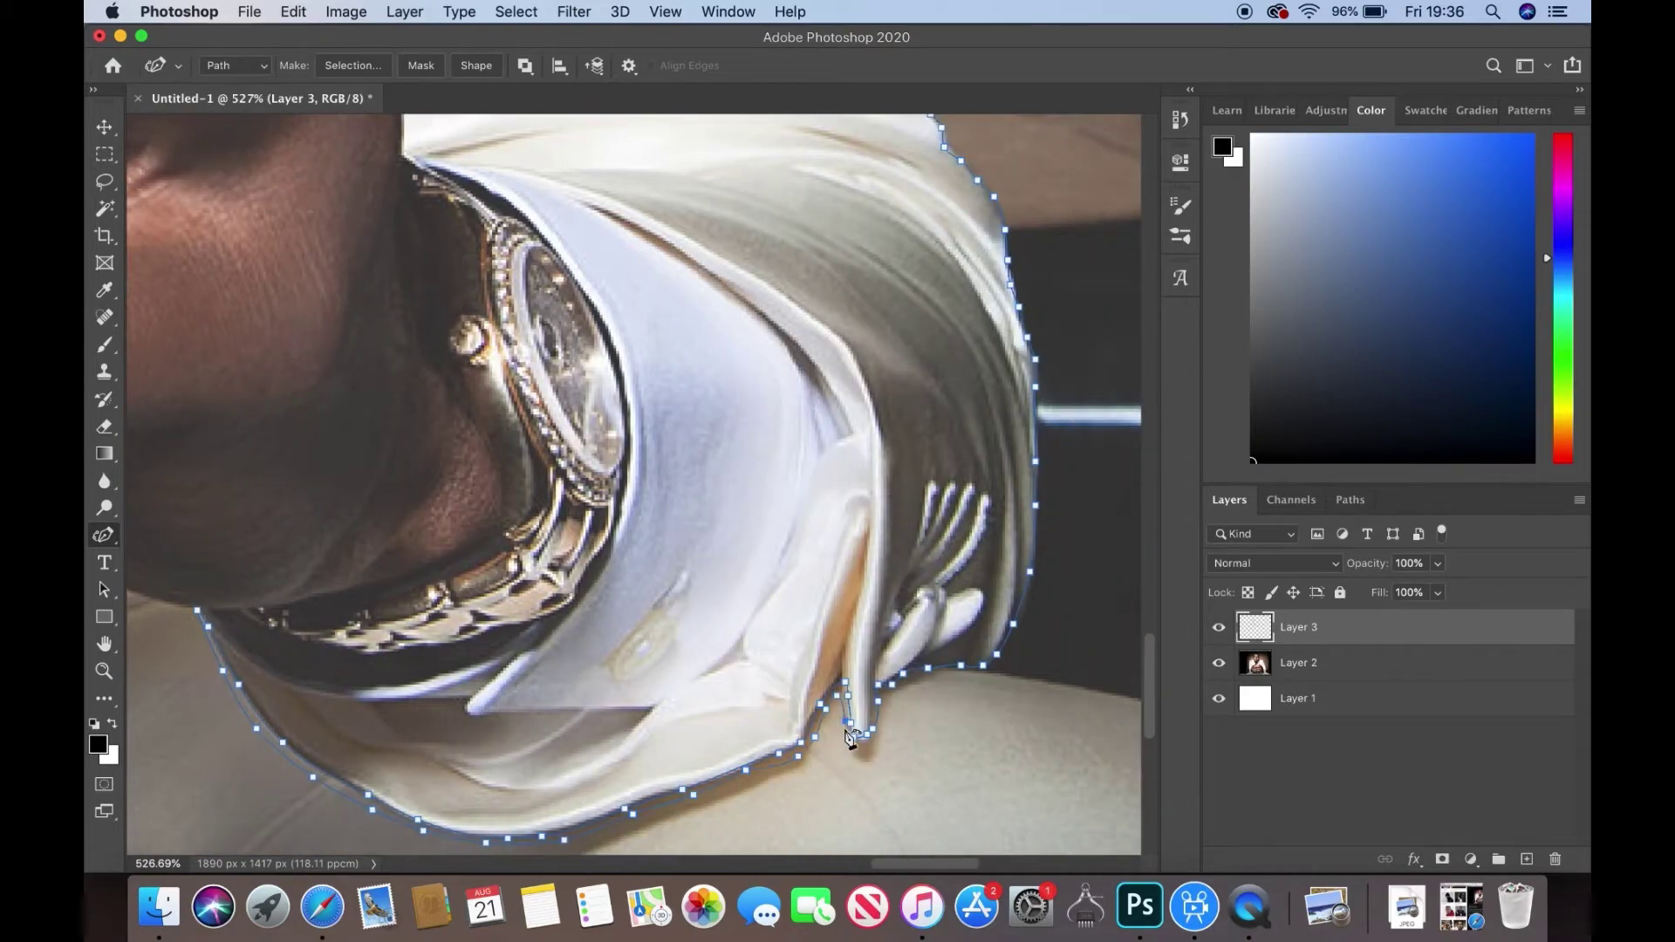
pyautogui.scroll(3, 916, 663)
pyautogui.scroll(2, 913, 602)
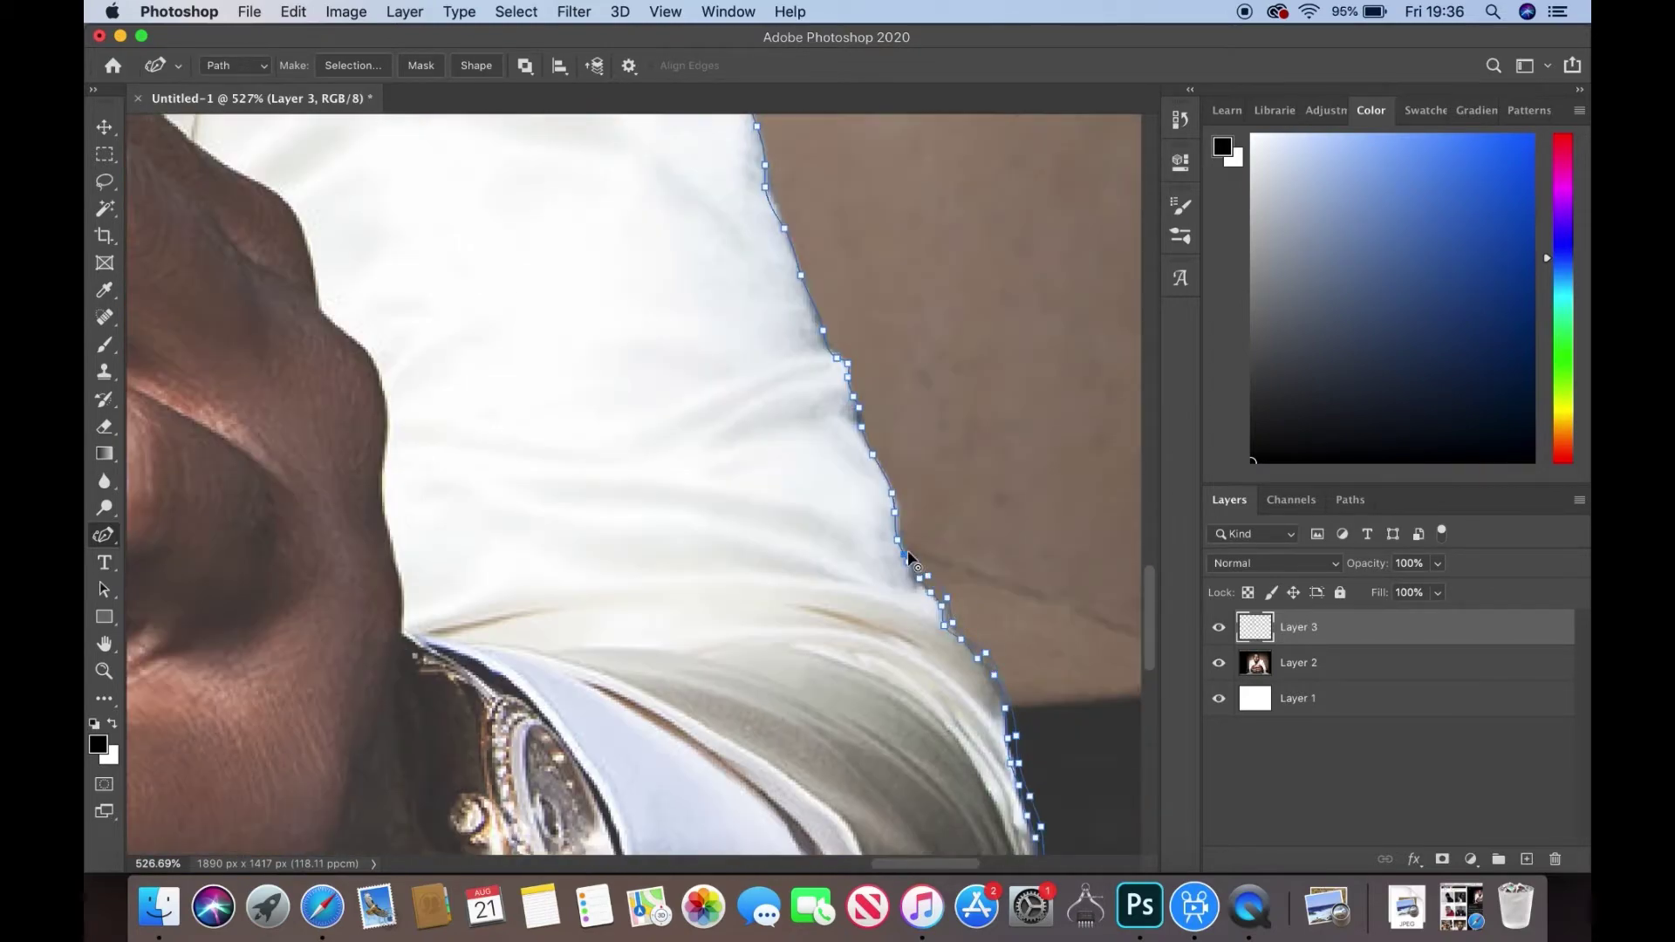
pyautogui.scroll(3, 773, 518)
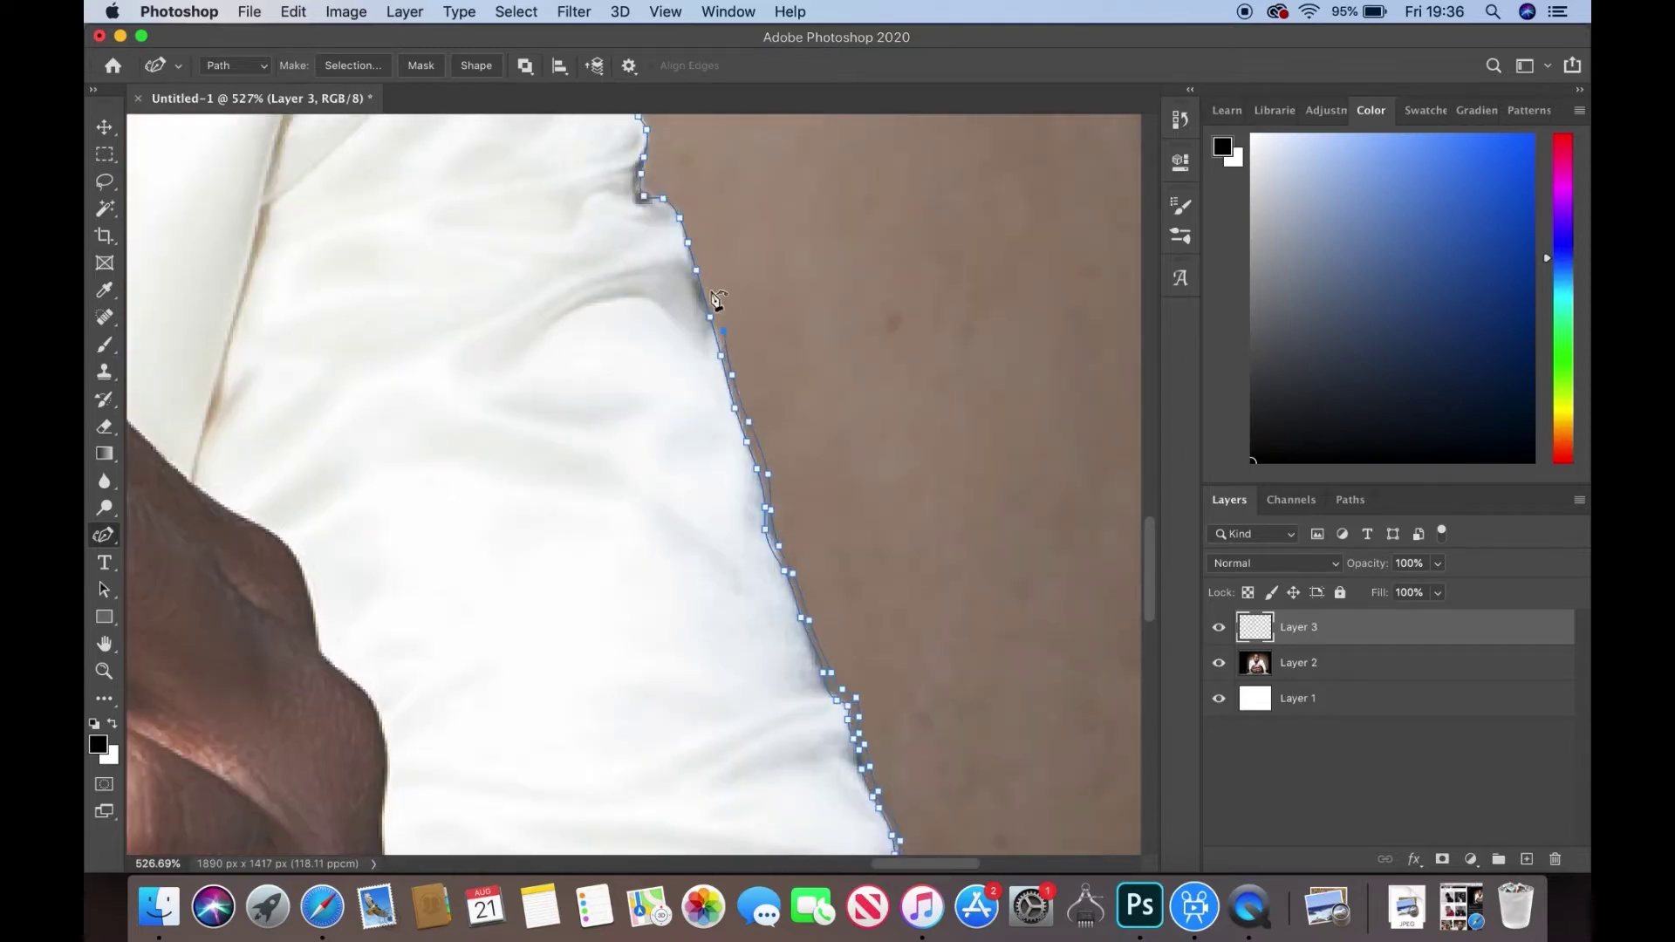
pyautogui.scroll(5, 658, 179)
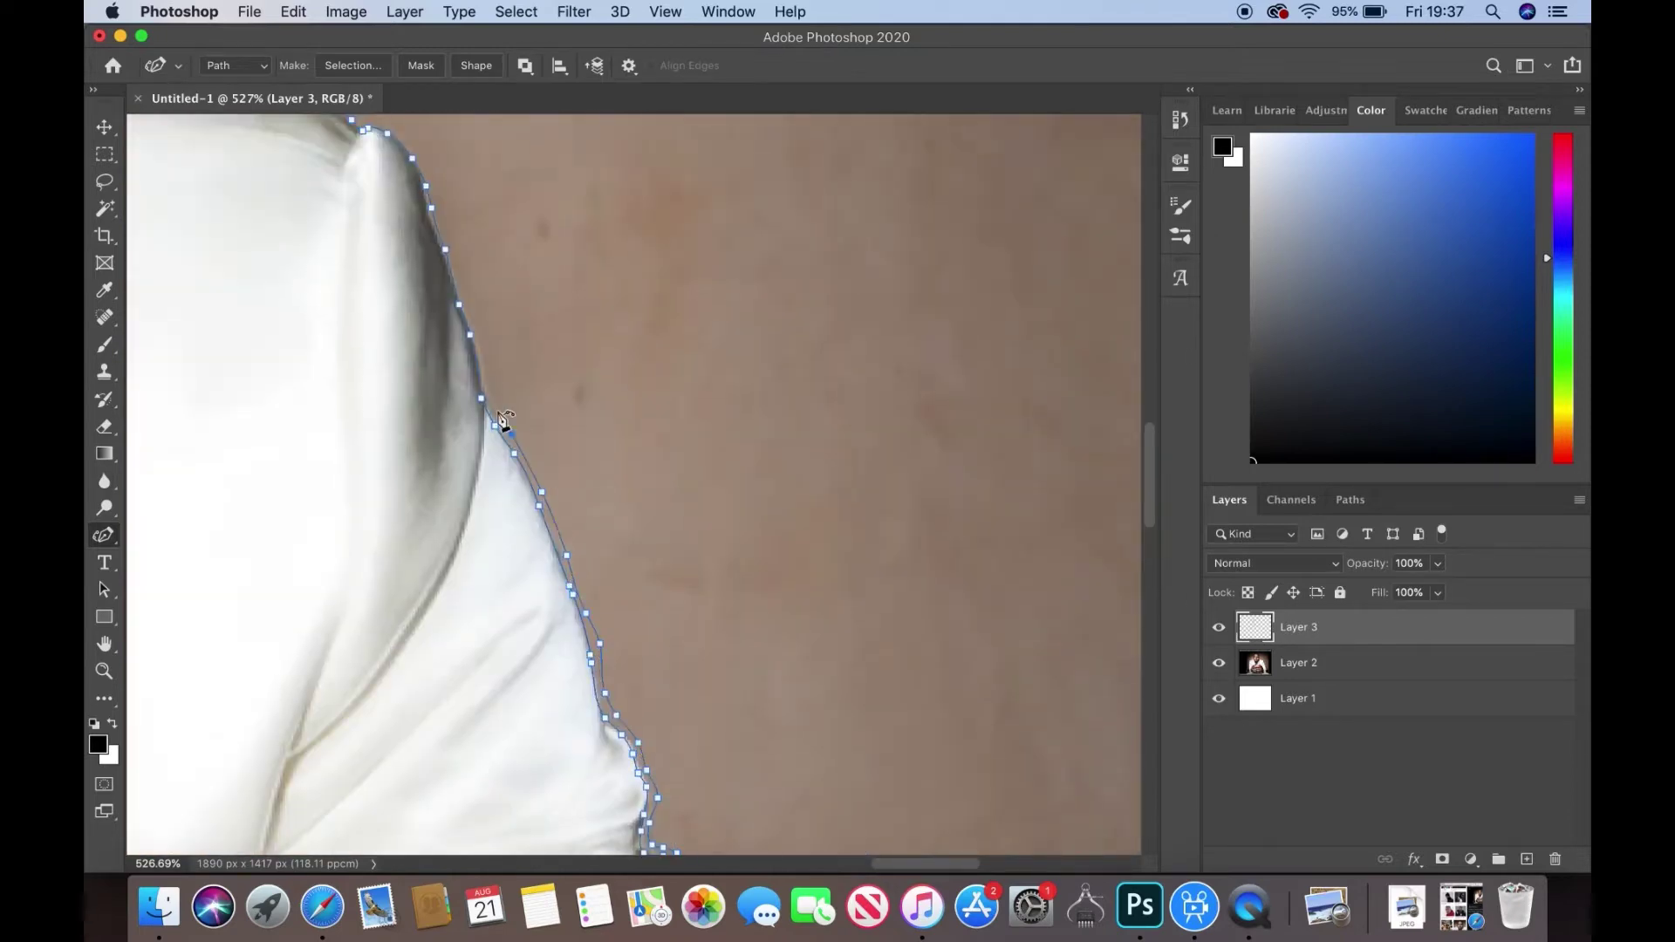
pyautogui.scroll(4, 446, 203)
pyautogui.hscroll(-5, 445, 202)
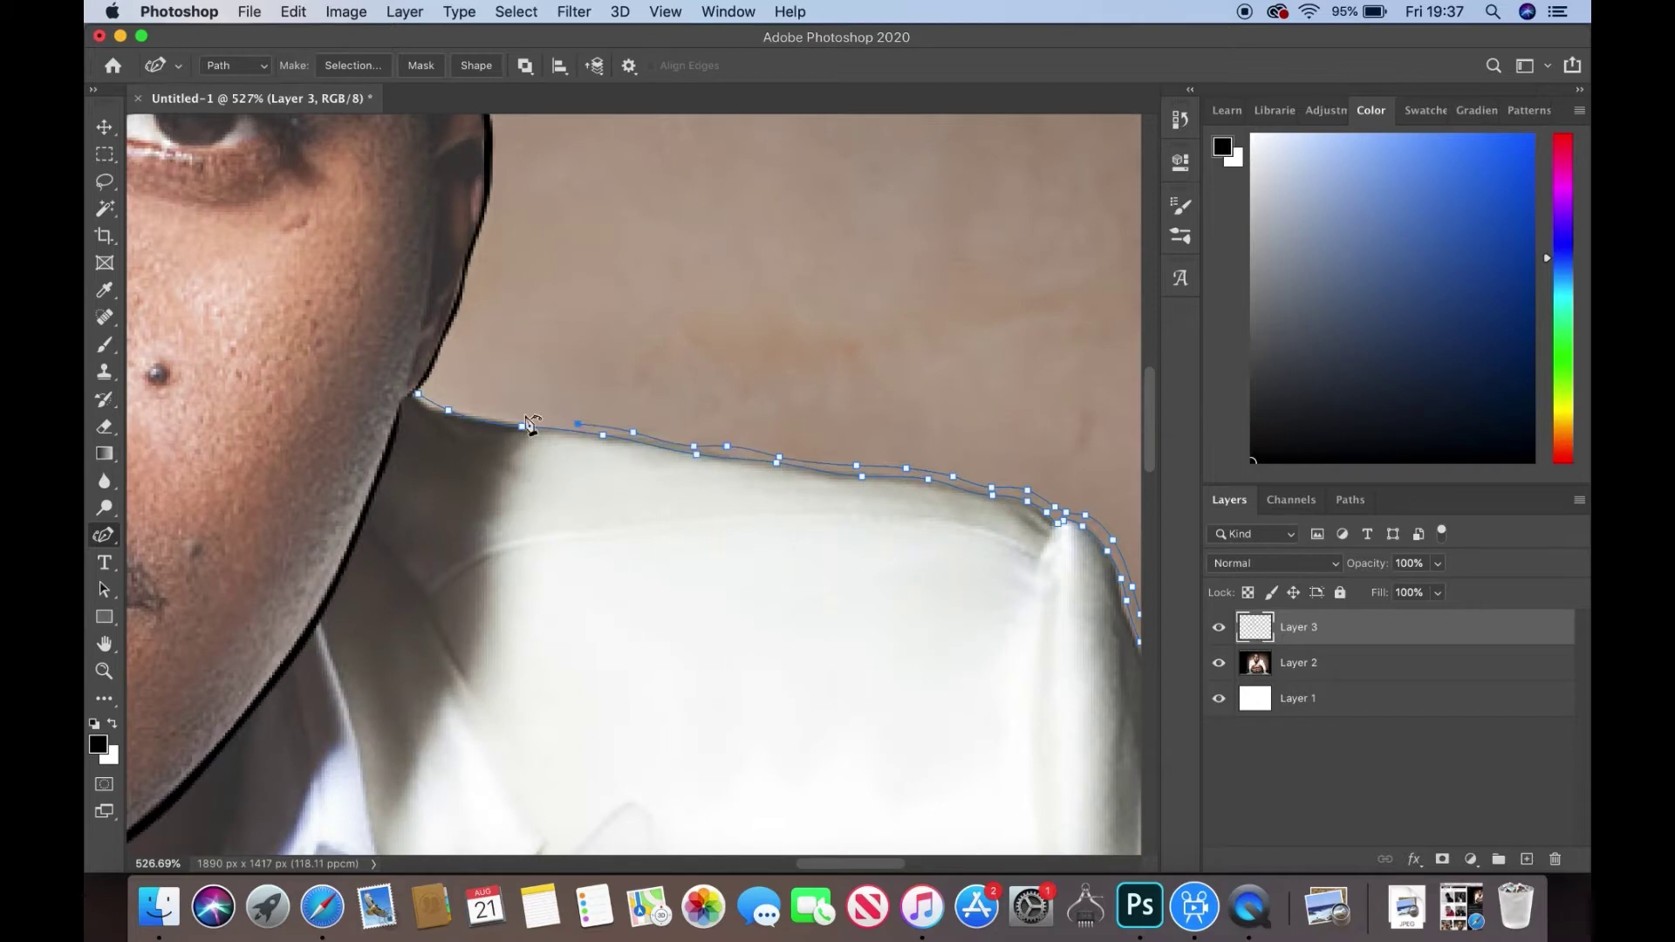
# - Close the right shoulder path and stroke it in black
pyautogui.rightClick(532, 419)
pyautogui.click(593, 586)
pyautogui.click(995, 341)
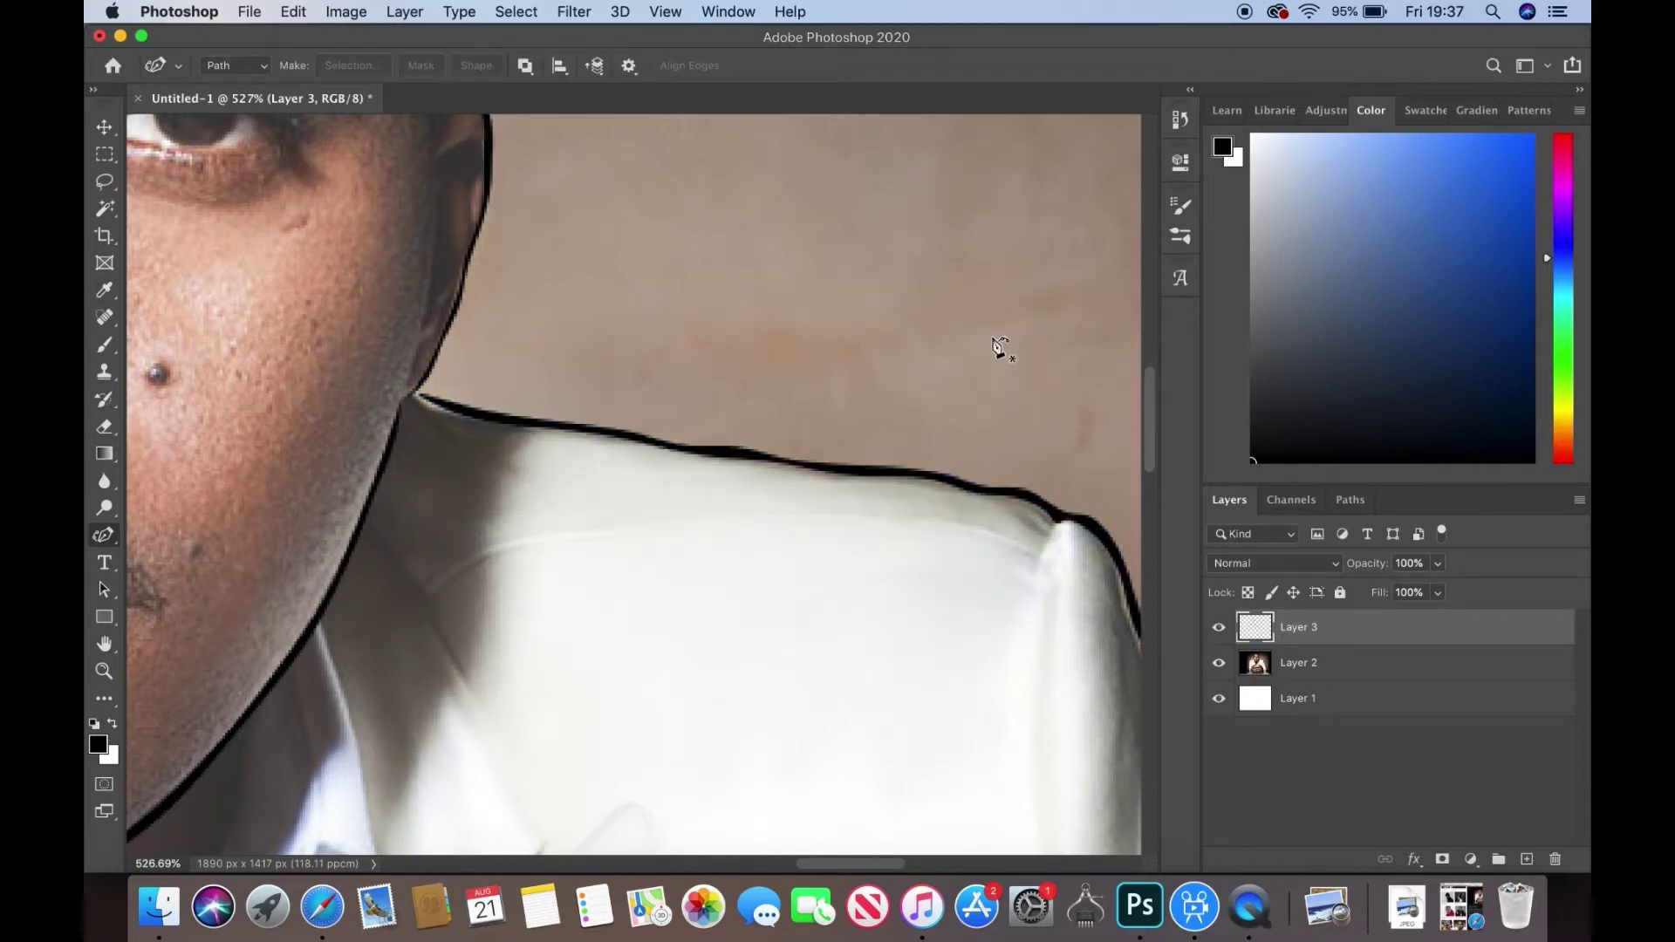
pyautogui.scroll(-5, 1000, 348)
pyautogui.scroll(5, 710, 524)
# - Start a new path tracing the right sleeve edge toward the watch cuff
pyautogui.click(711, 687)
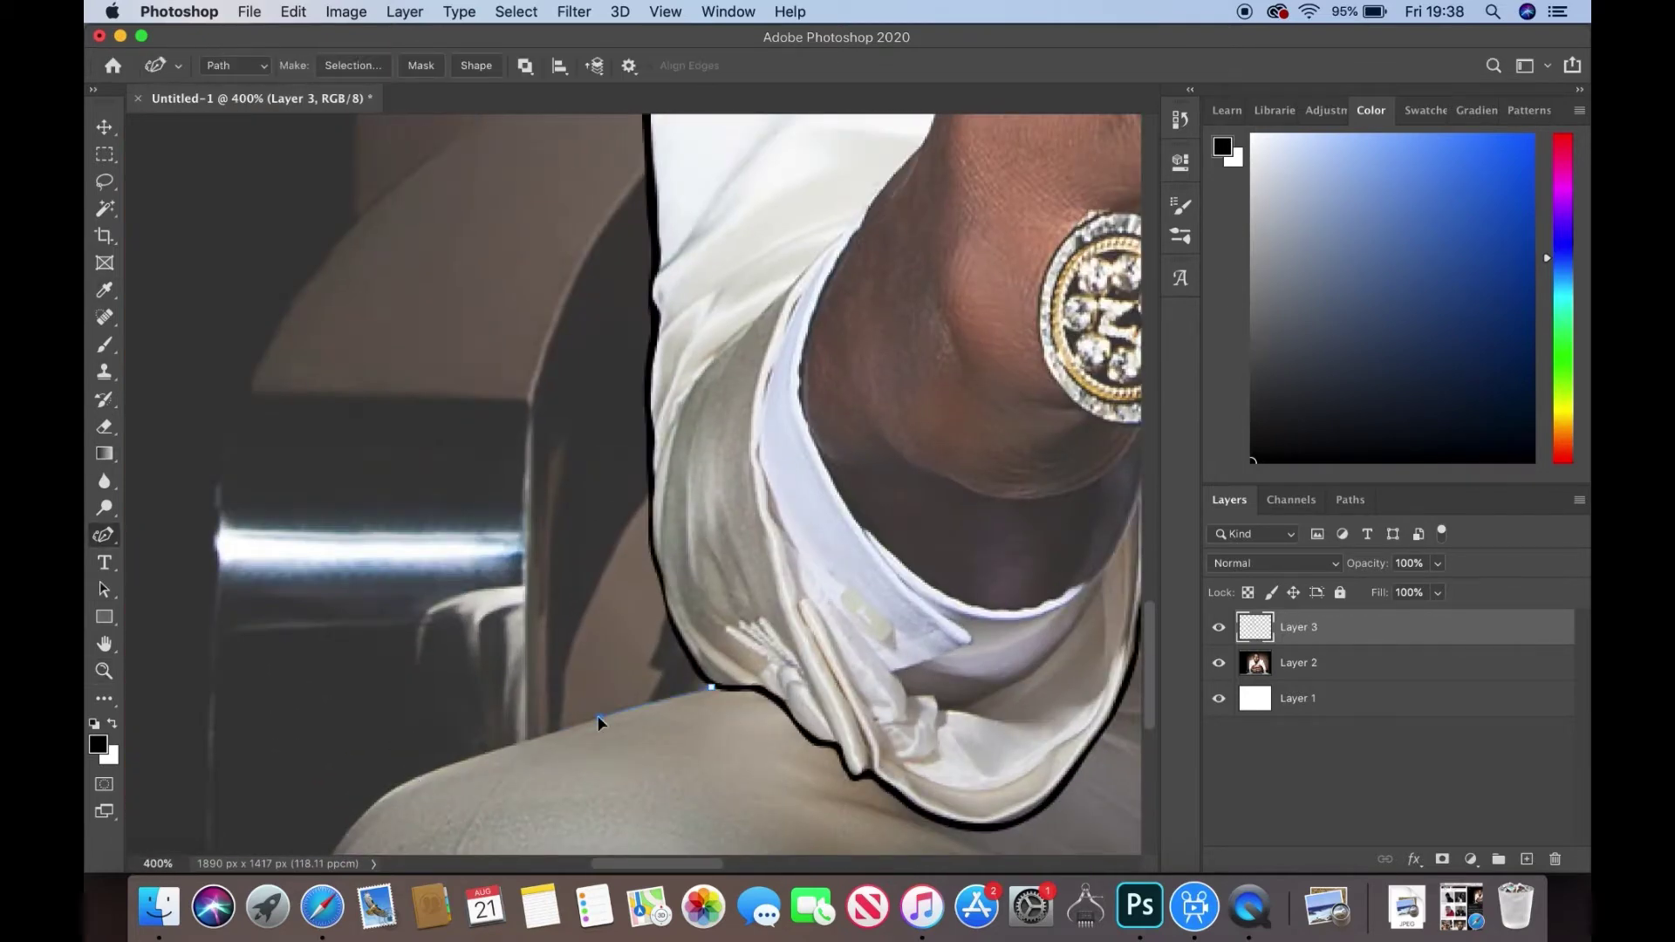
pyautogui.click(598, 720)
pyautogui.scroll(-2, 598, 720)
pyautogui.click(504, 661)
pyautogui.click(427, 685)
pyautogui.click(335, 754)
pyautogui.scroll(-1, 375, 669)
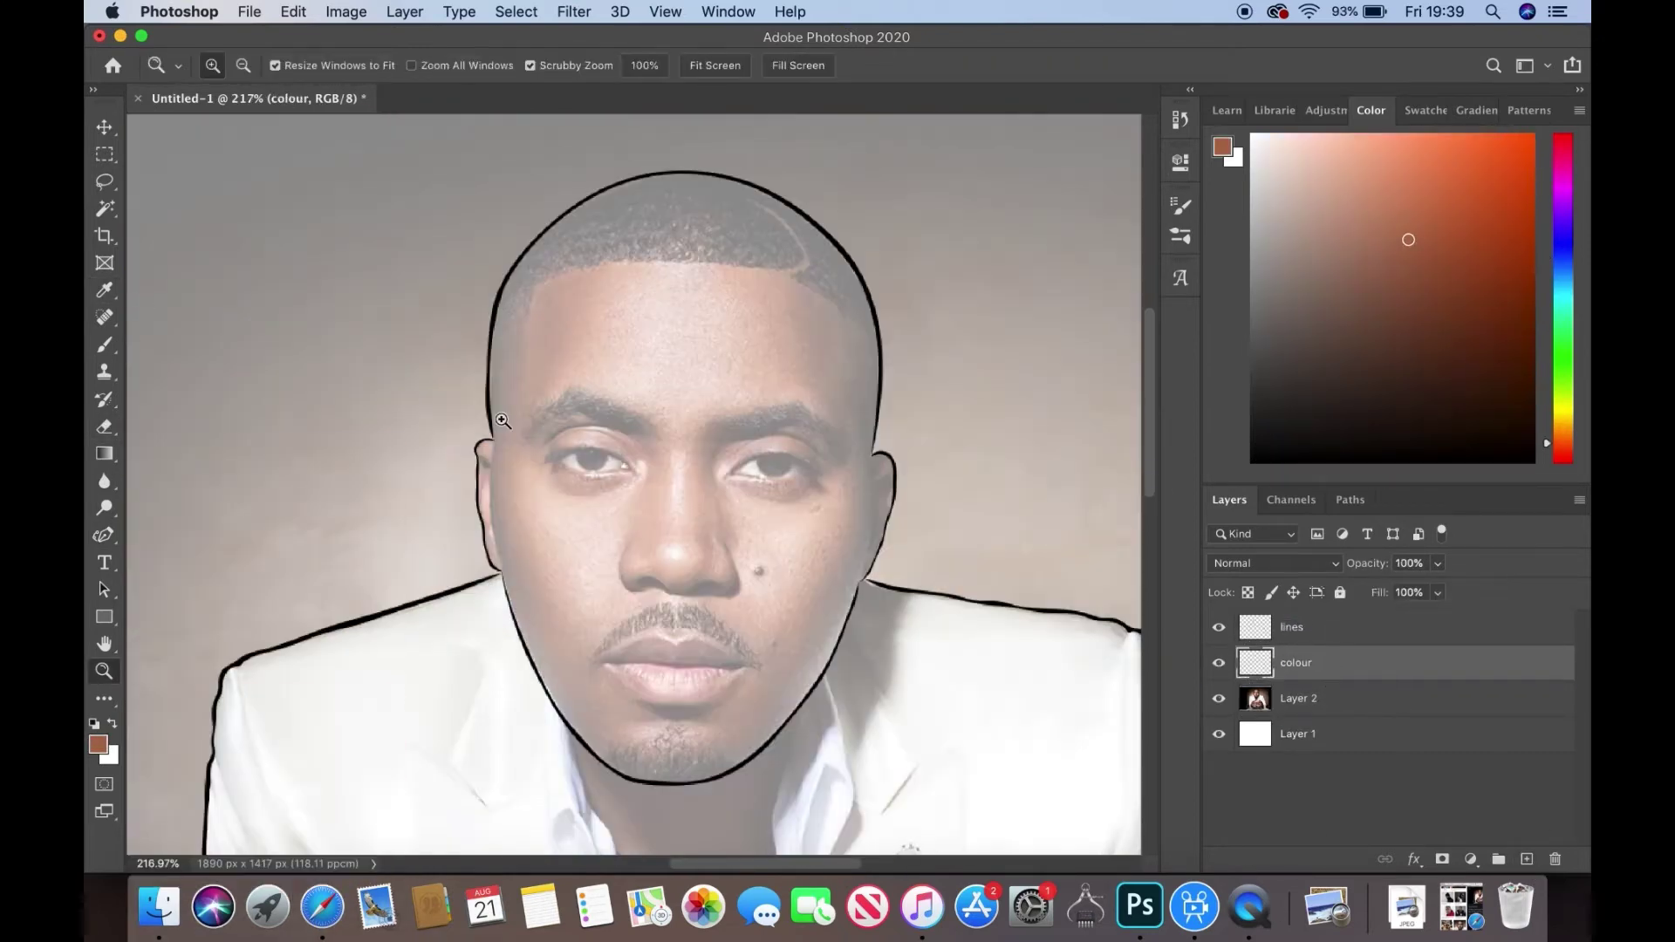
# - Brush brown skin colour over the ear, jaw and chin, erasing stray paint
pyautogui.press('b')
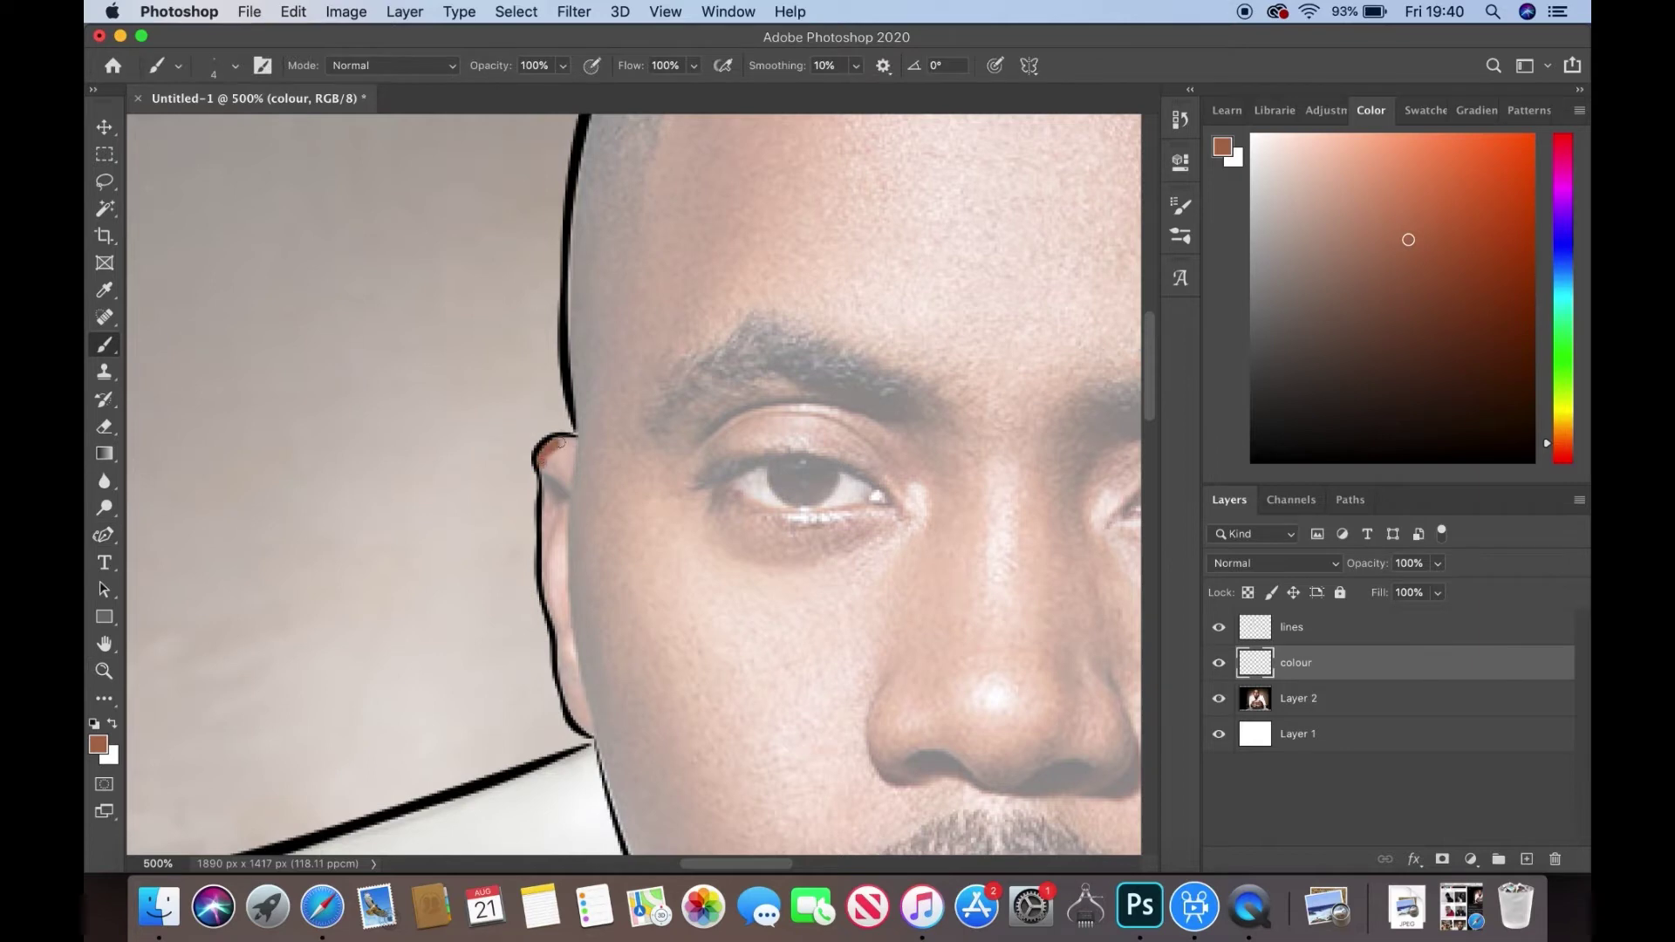
pyautogui.moveTo(559, 445); pyautogui.dragTo(599, 711)
pyautogui.moveTo(663, 227)
pyautogui.mouseDown()
pyautogui.moveTo(726, 513)
pyautogui.moveTo(925, 715)
pyautogui.mouseUp()
pyautogui.hscroll(8, 925, 715)
pyautogui.moveTo(450, 693)
pyautogui.mouseDown()
pyautogui.moveTo(663, 558)
pyautogui.moveTo(693, 432)
pyautogui.moveTo(807, 222)
pyautogui.mouseUp()
pyautogui.press('e')
pyautogui.press('b')
pyautogui.scroll(8, 807, 223)
pyautogui.moveTo(837, 366)
pyautogui.mouseDown()
pyautogui.moveTo(785, 593)
pyautogui.moveTo(790, 228)
pyautogui.mouseUp()
# - Trace the head outline with the Pen, try filling it brown, then undo the fill
pyautogui.press('p')
pyautogui.scroll(8, 815, 344)
pyautogui.scroll(3, 815, 343)
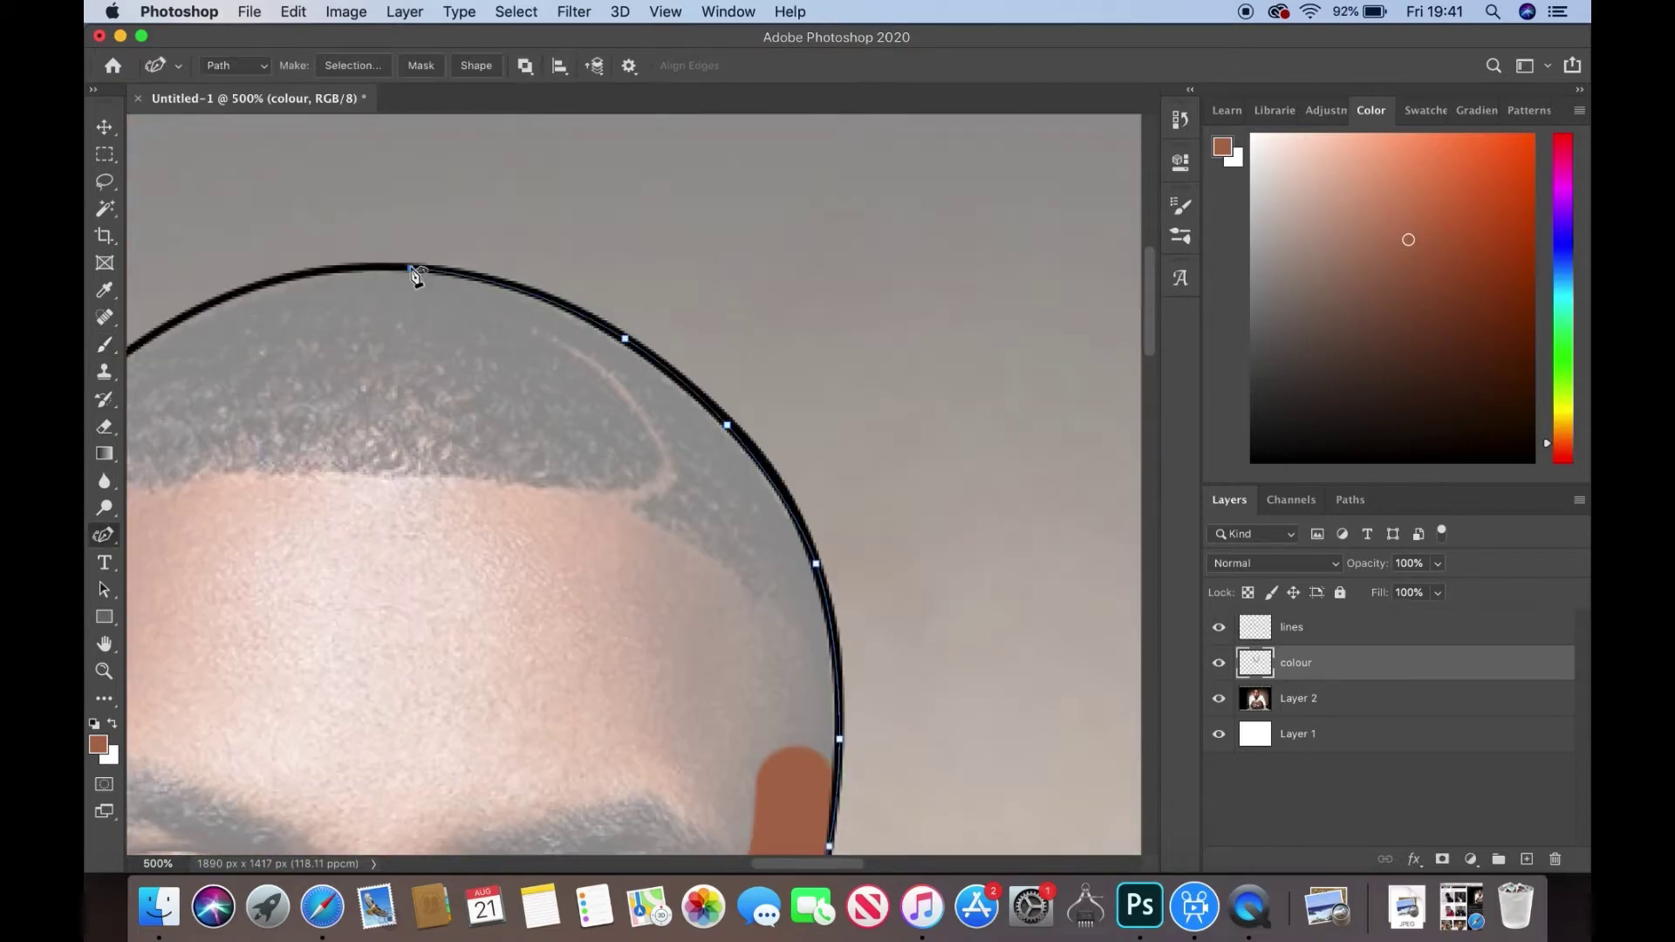
pyautogui.hscroll(-8, 559, 408)
pyautogui.scroll(-8, 558, 408)
pyautogui.scroll(-6, 559, 409)
pyautogui.hscroll(2, 558, 409)
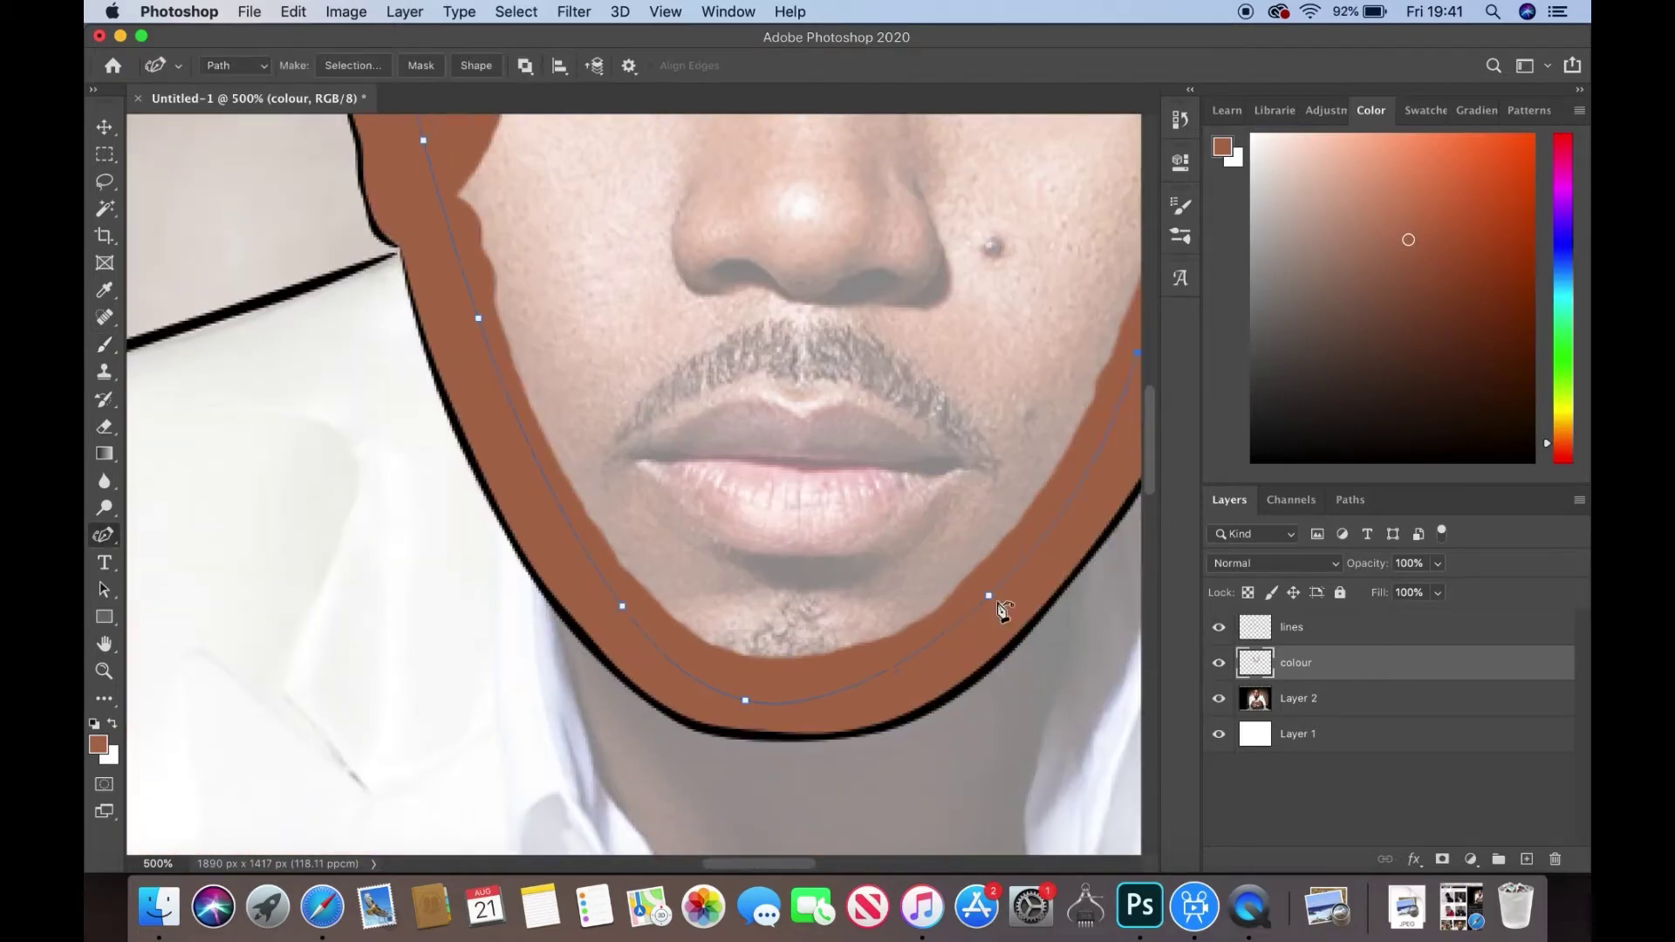
pyautogui.scroll(4, 567, 397)
pyautogui.hscroll(8, 568, 398)
pyautogui.hotkey('alt', 'BackSpace')
pyautogui.hotkey('ctrl', 'z')
pyautogui.click(1413, 698)
# - Select the colour layer and lower its opacity to see the photo beneath
pyautogui.click(1414, 627)
pyautogui.click(1414, 663)
pyautogui.hscroll(-5, 611, 437)
pyautogui.press('b')
pyautogui.moveTo(1438, 563); pyautogui.dragTo(1397, 593)
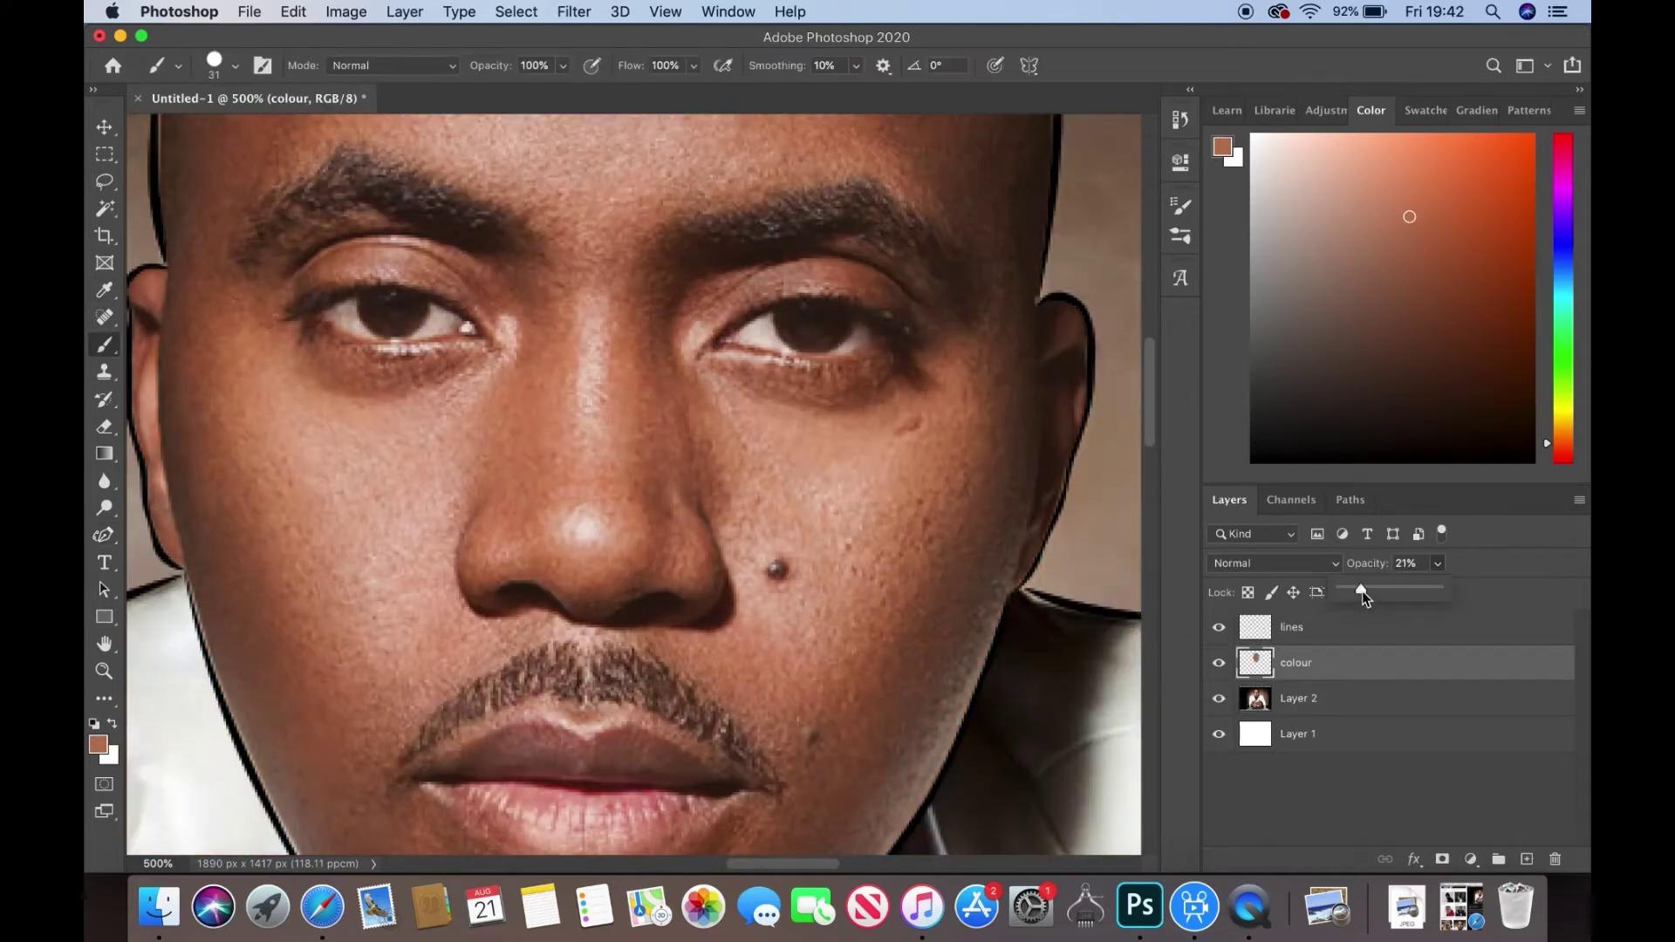
pyautogui.press('p')
# - Trace and fill a shading shape along the nose and down the right cheek
pyautogui.click(499, 597)
pyautogui.moveTo(608, 616); pyautogui.dragTo(715, 589)
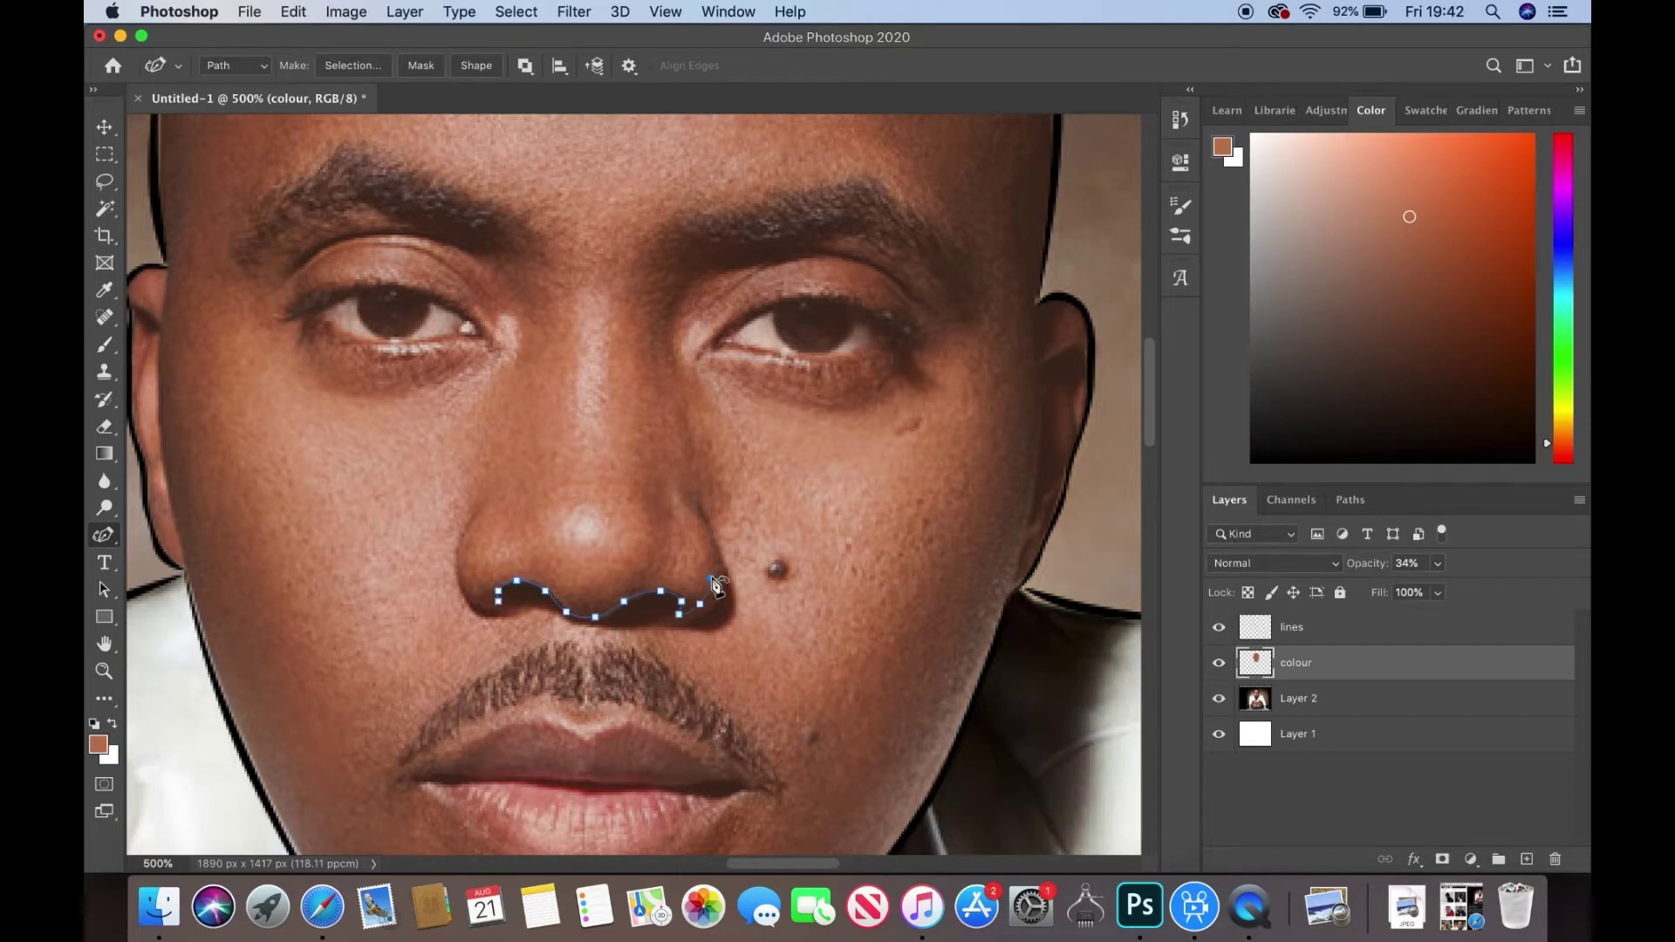
pyautogui.moveTo(661, 436); pyautogui.dragTo(663, 261)
pyautogui.scroll(5, 1156, 365)
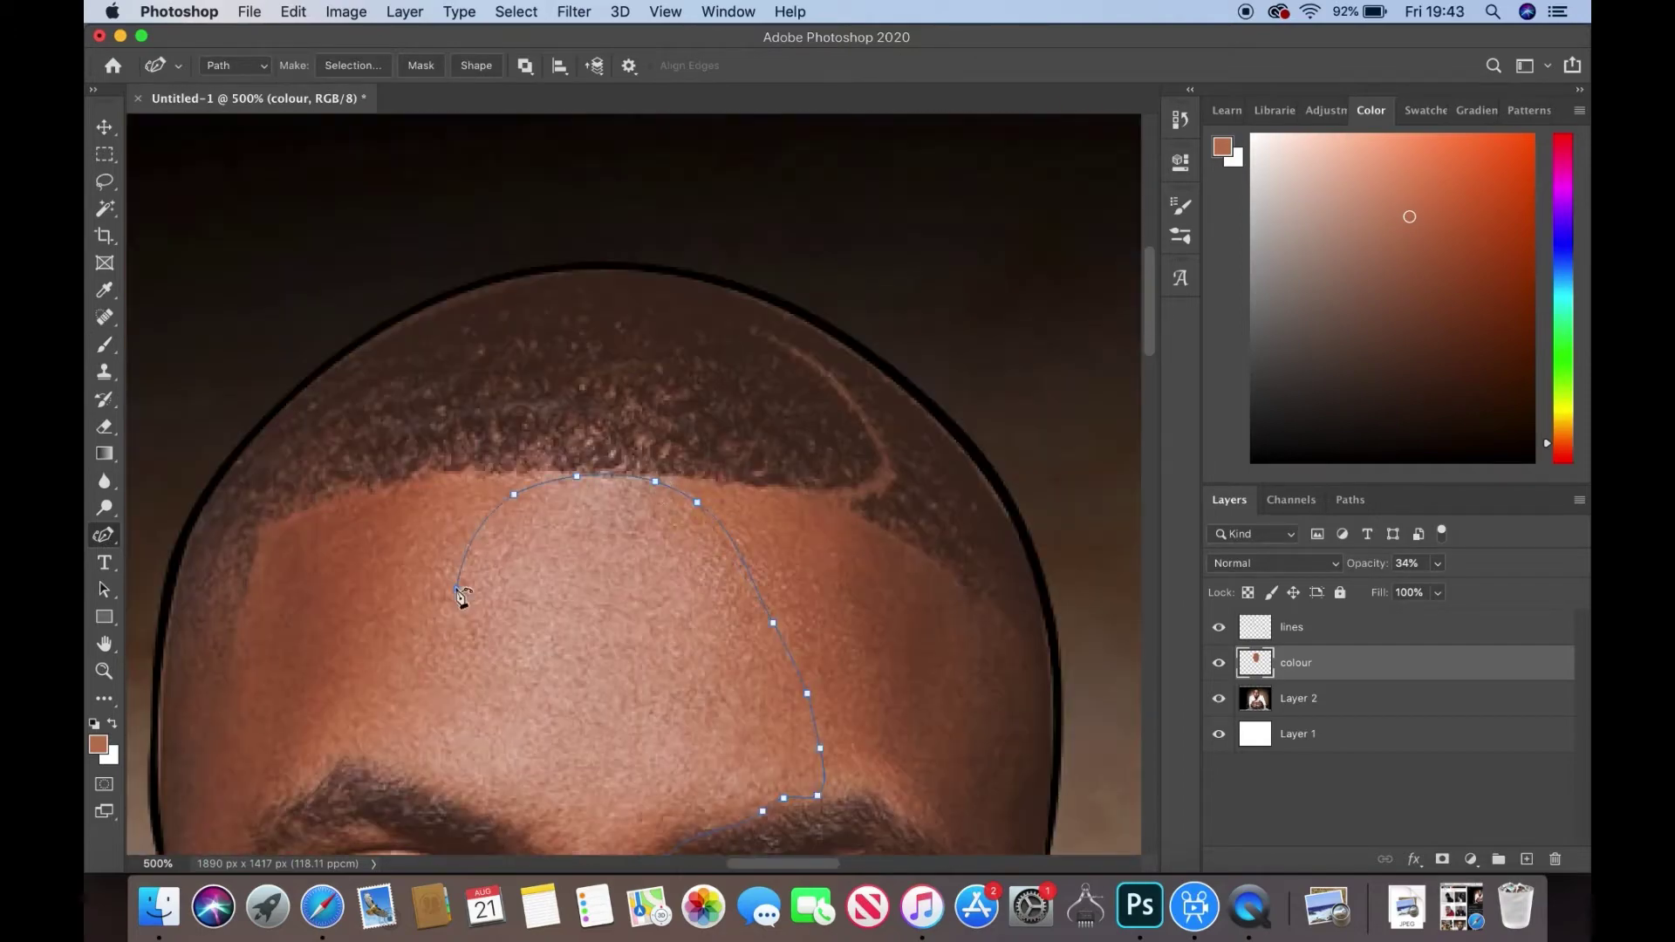
pyautogui.scroll(-3, 1157, 365)
pyautogui.moveTo(534, 646); pyautogui.dragTo(555, 346)
pyautogui.scroll(-5, 556, 345)
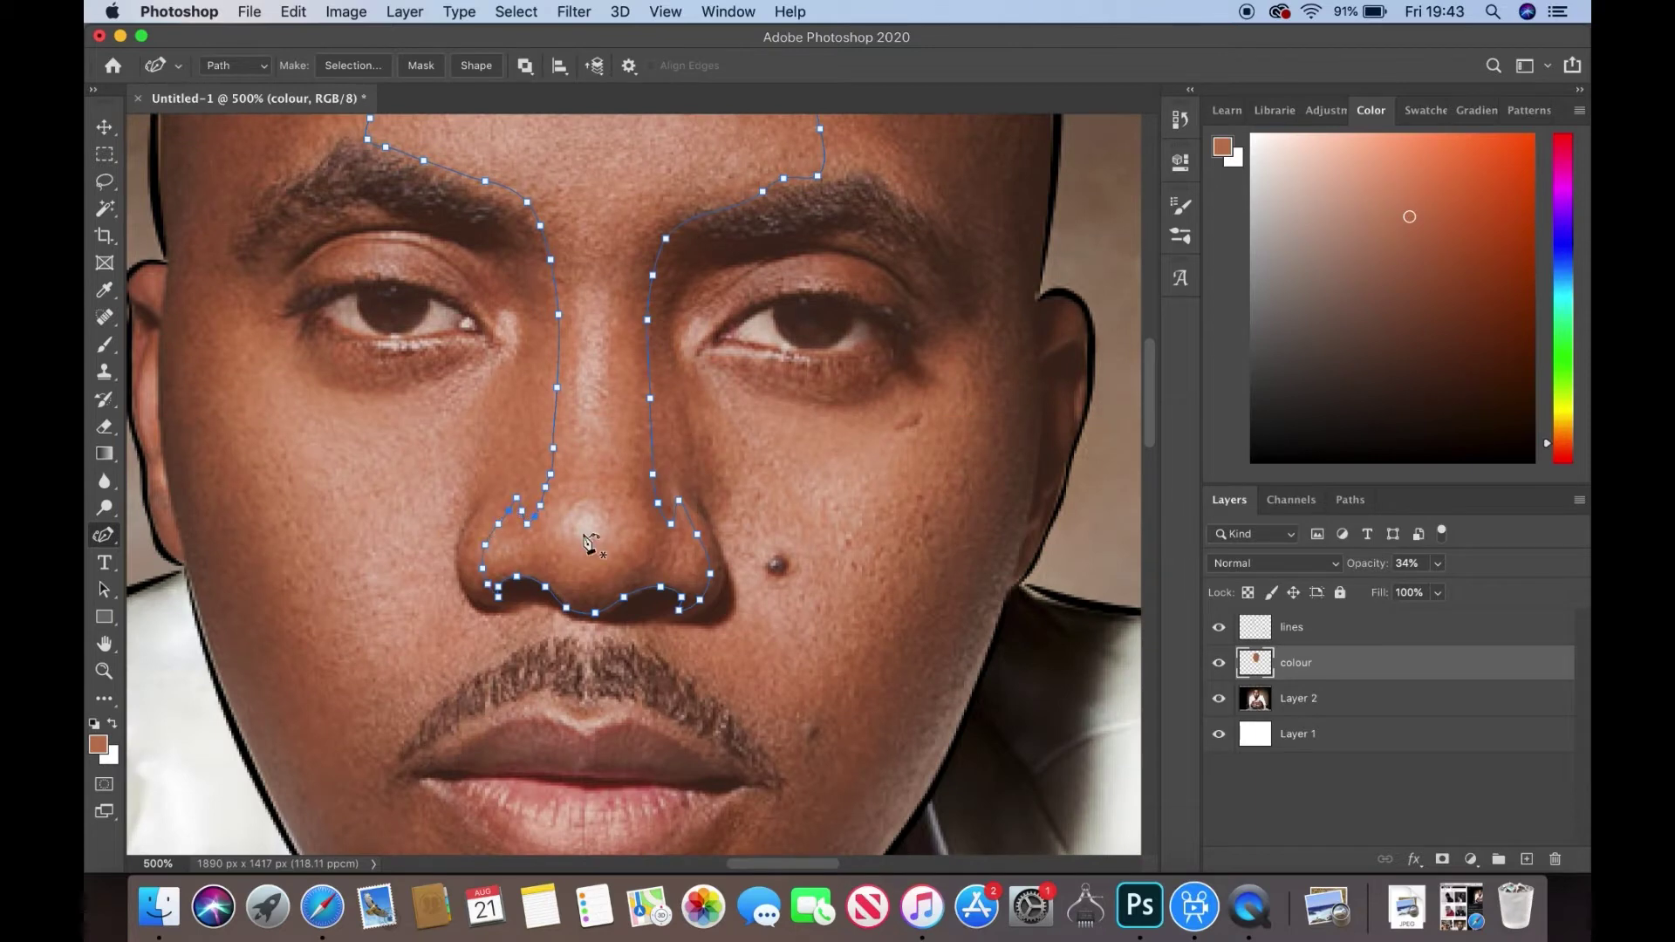
pyautogui.moveTo(726, 376); pyautogui.dragTo(920, 546)
pyautogui.rightClick(742, 473)
pyautogui.press('Return')
# - Set the colour layer to 58% opacity and fill a shading shape on the left cheek
pyautogui.press('5')
pyautogui.press('8')
pyautogui.moveTo(507, 383); pyautogui.dragTo(399, 656)
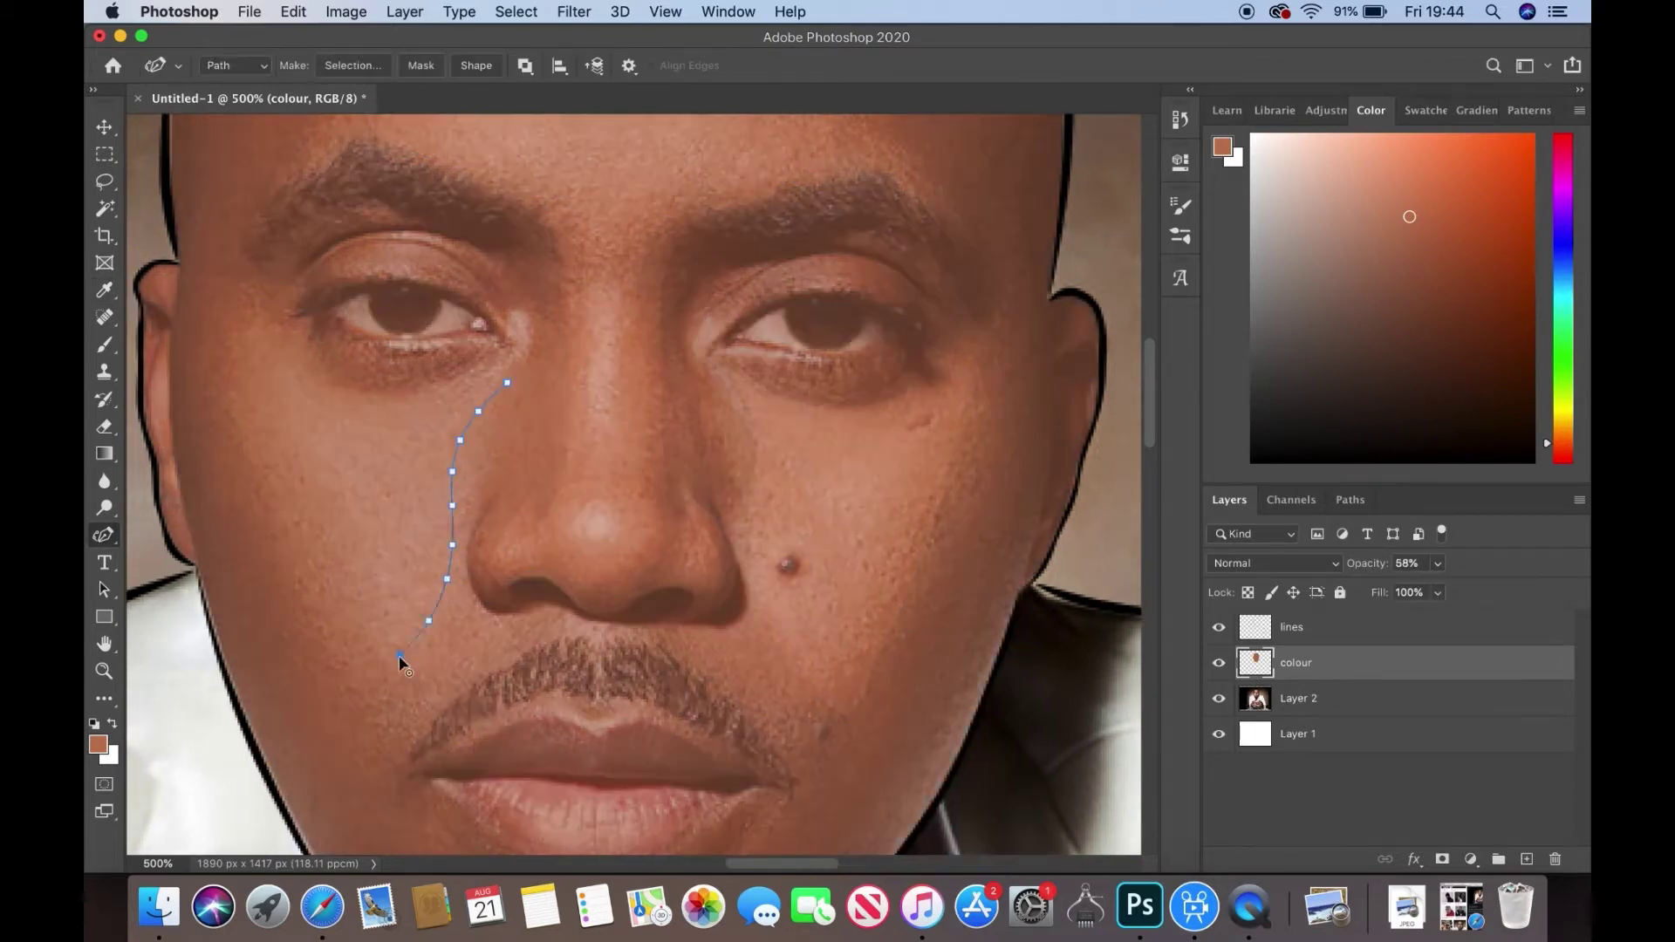
pyautogui.rightClick(421, 488)
pyautogui.click(524, 621)
pyautogui.press('Return')
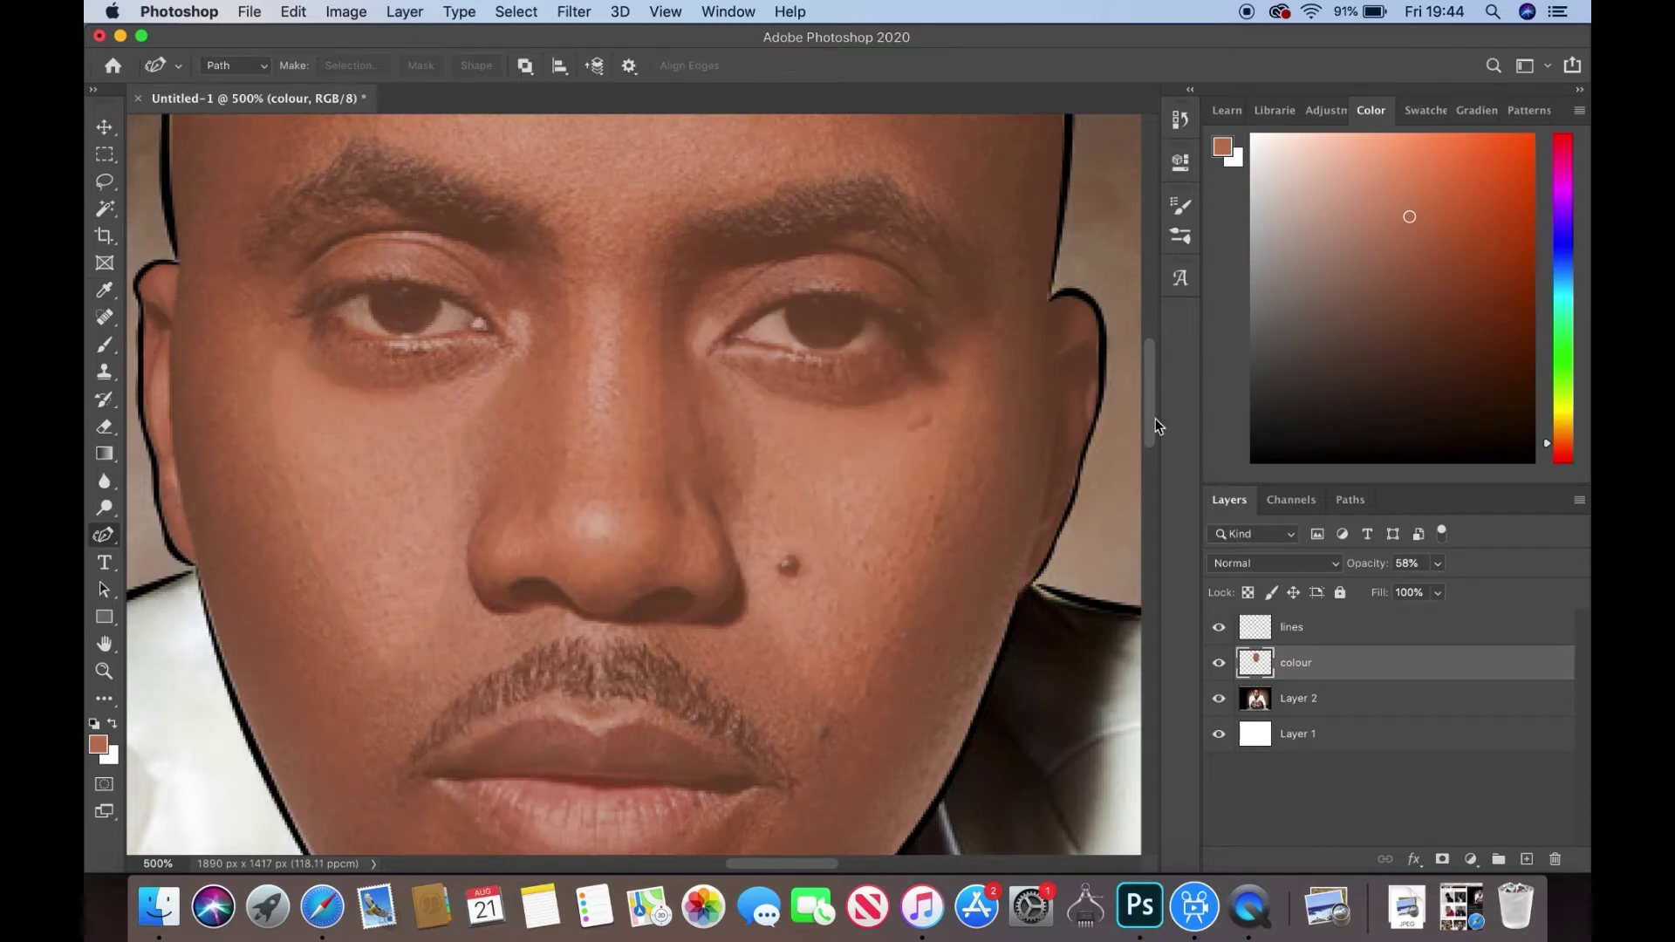
# - Trace and fill a shading shape along the chin
pyautogui.scroll(-3, 524, 567)
pyautogui.moveTo(491, 616); pyautogui.dragTo(690, 663)
pyautogui.rightClick(631, 696)
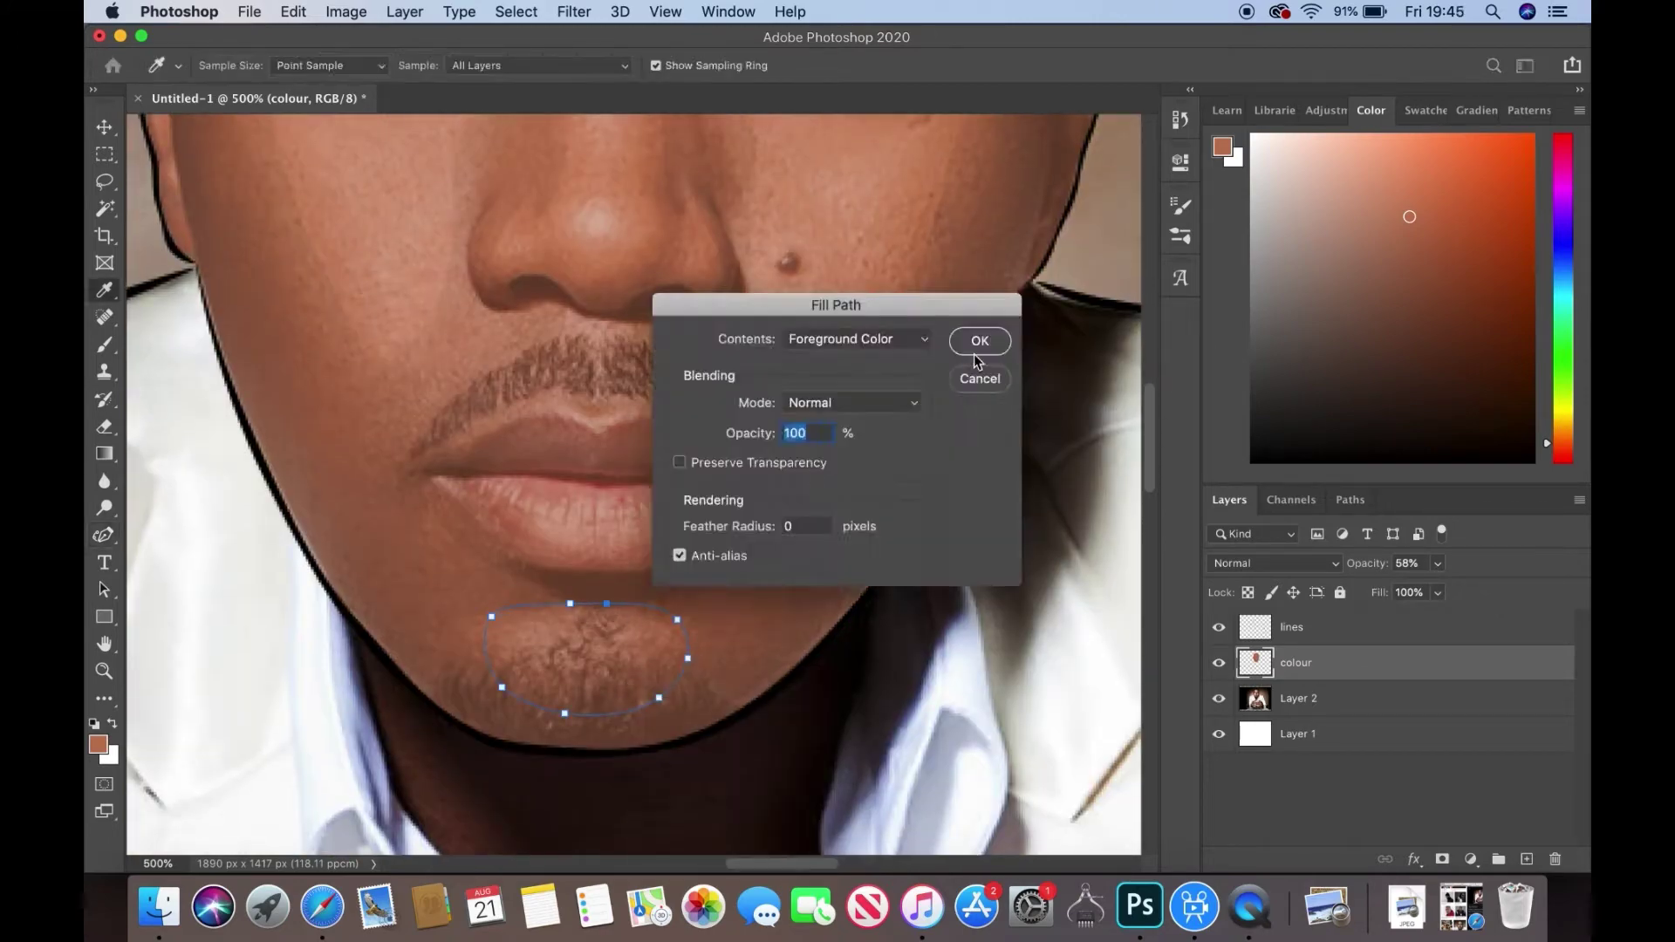
pyautogui.press('Return')
pyautogui.scroll(3, 631, 523)
# - Sample a darker skin tone and set the colour layer opacity to 53%
pyautogui.press('0')
pyautogui.press('i')
pyautogui.click(1411, 264)
pyautogui.press('5')
pyautogui.press('3')
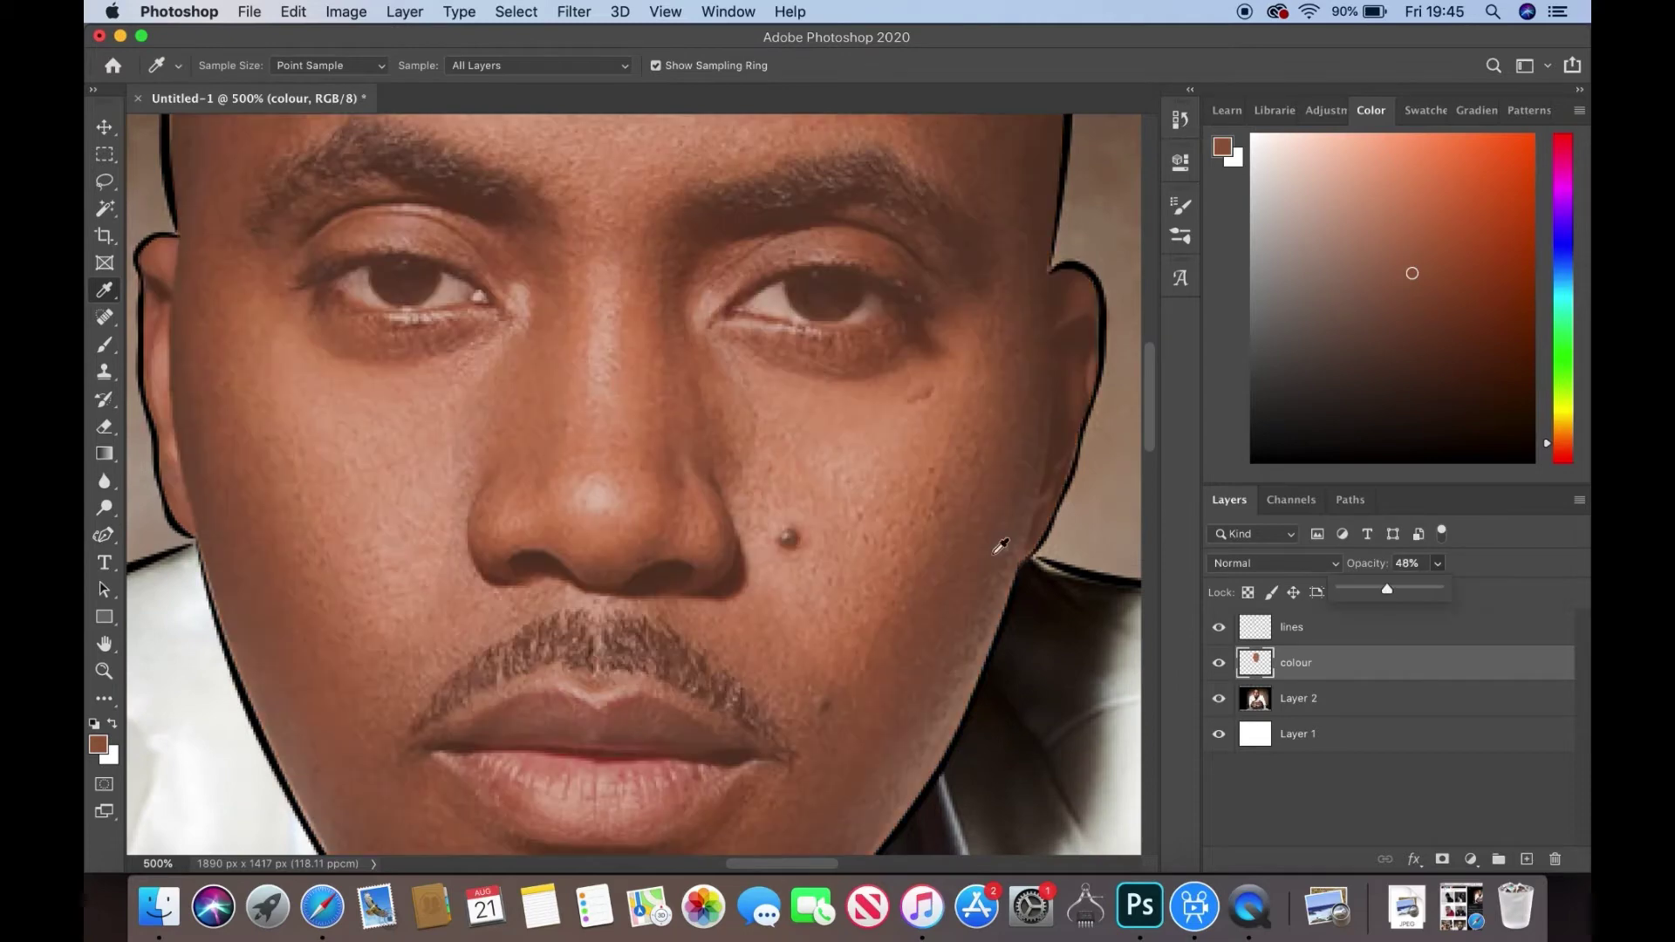
pyautogui.press('p')
# - Trace a darker shading path up the right cheek, then hide the photo layer
pyautogui.scroll(-3, 628, 480)
pyautogui.moveTo(656, 826)
pyautogui.mouseDown()
pyautogui.moveTo(853, 591)
pyautogui.moveTo(1031, 539)
pyautogui.mouseUp()
pyautogui.scroll(5, 1032, 538)
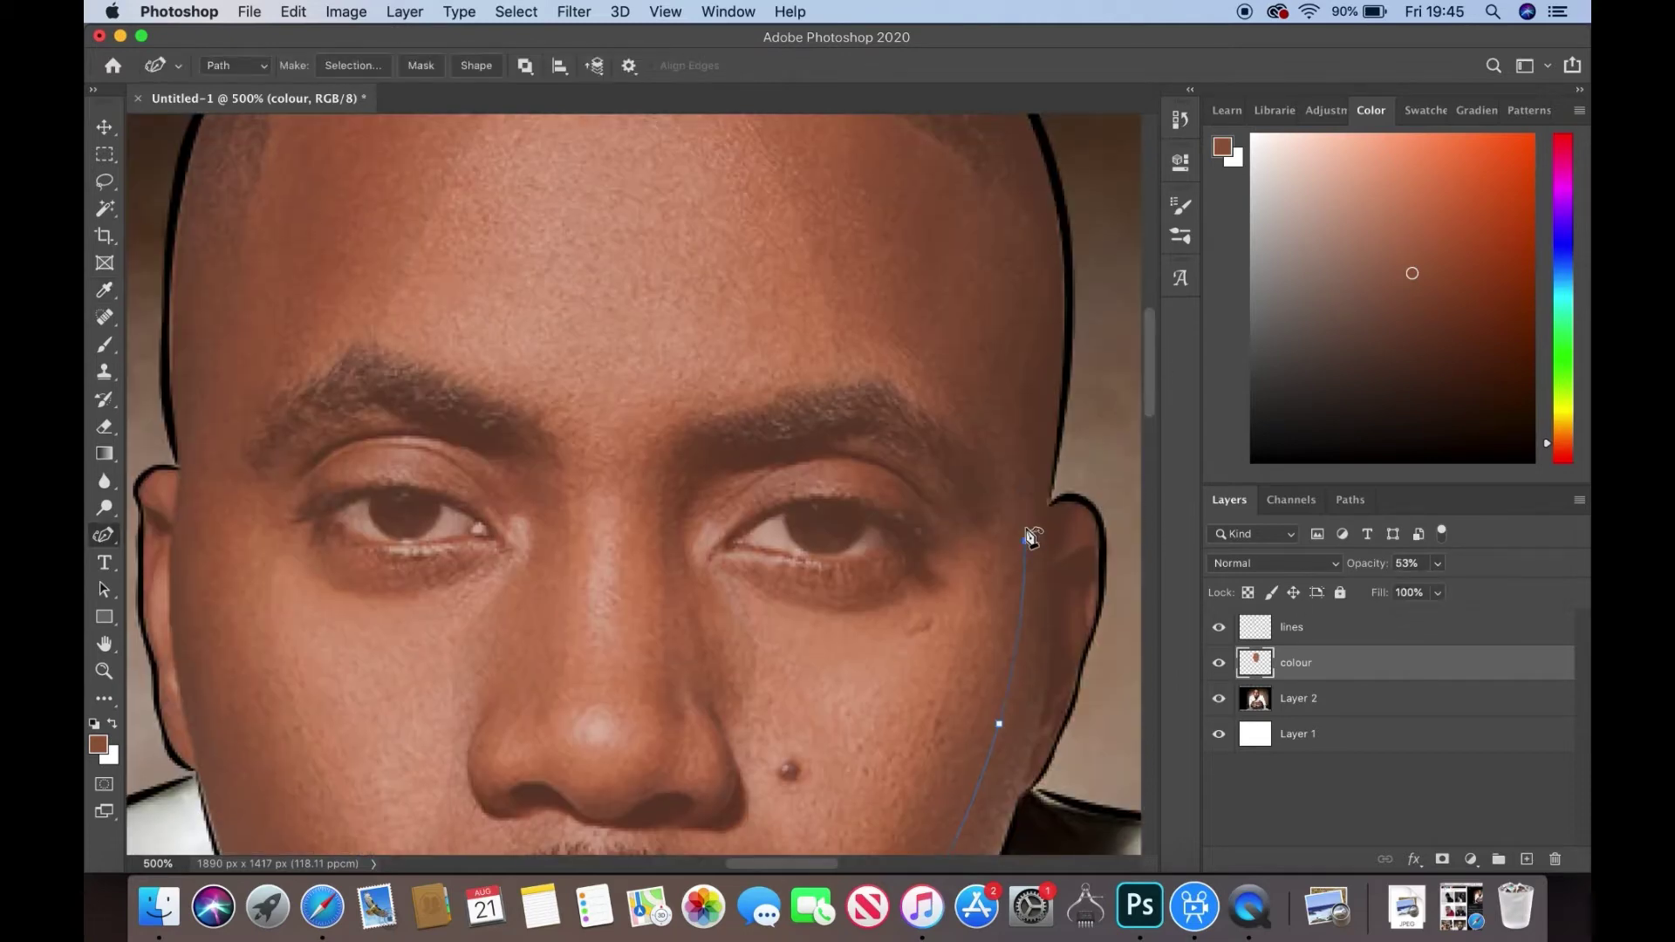
pyautogui.moveTo(1026, 377); pyautogui.dragTo(1010, 477)
pyautogui.scroll(3, 1009, 477)
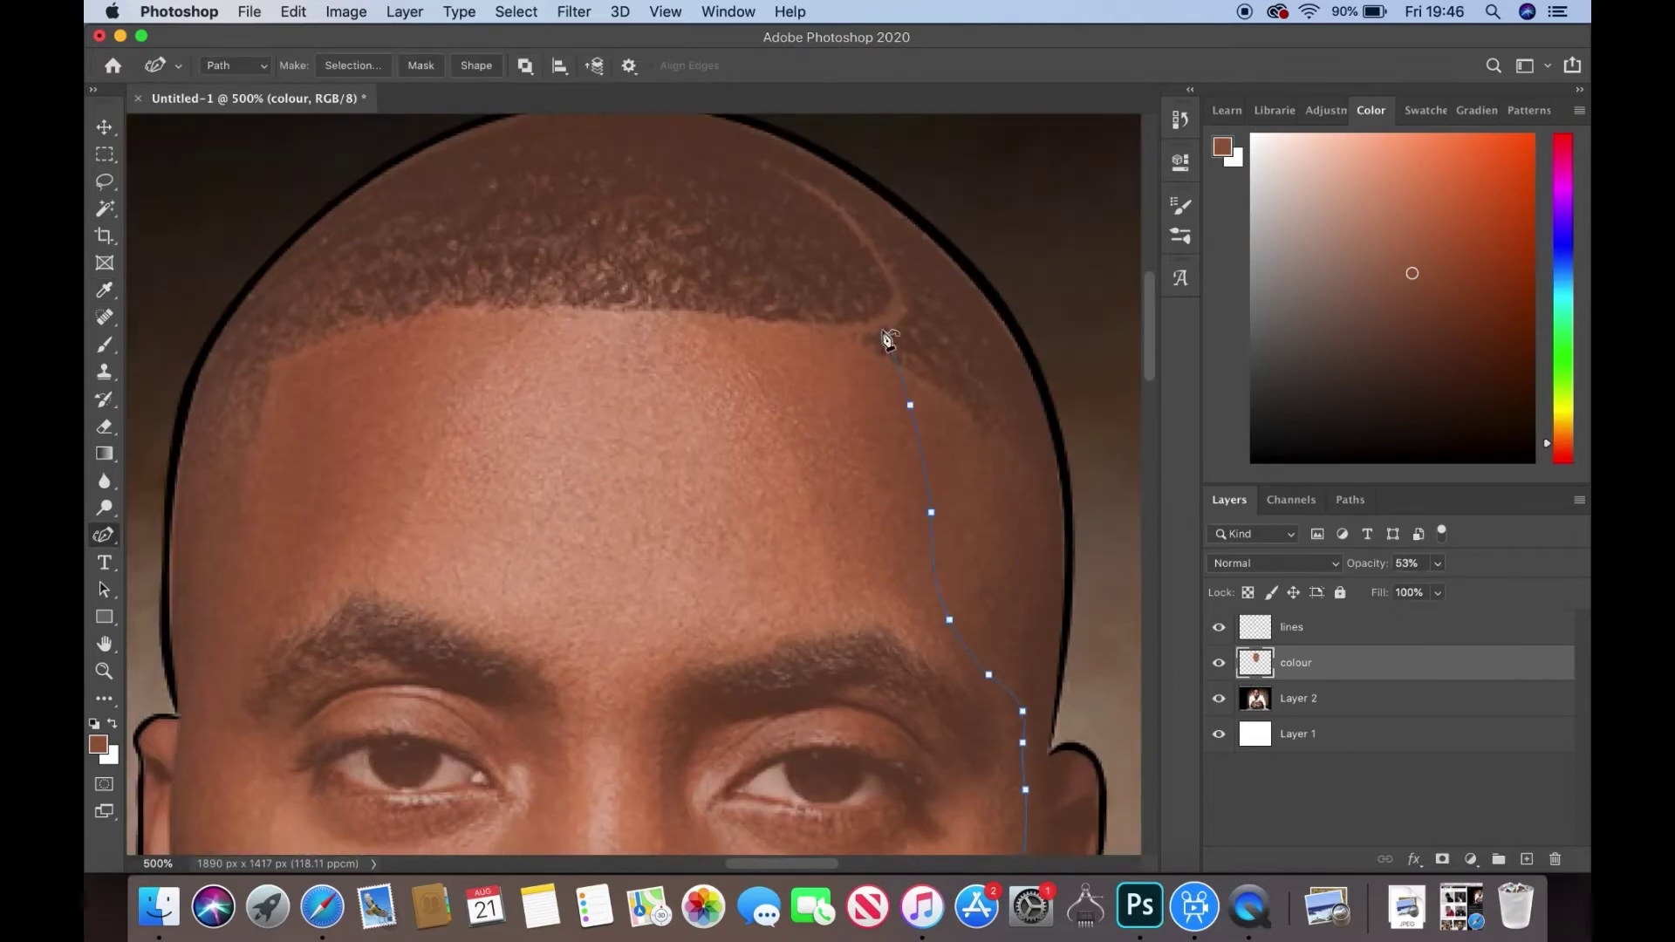
pyautogui.moveTo(282, 627); pyautogui.dragTo(230, 732)
pyautogui.scroll(-5, 323, 455)
pyautogui.scroll(-5, 611, 479)
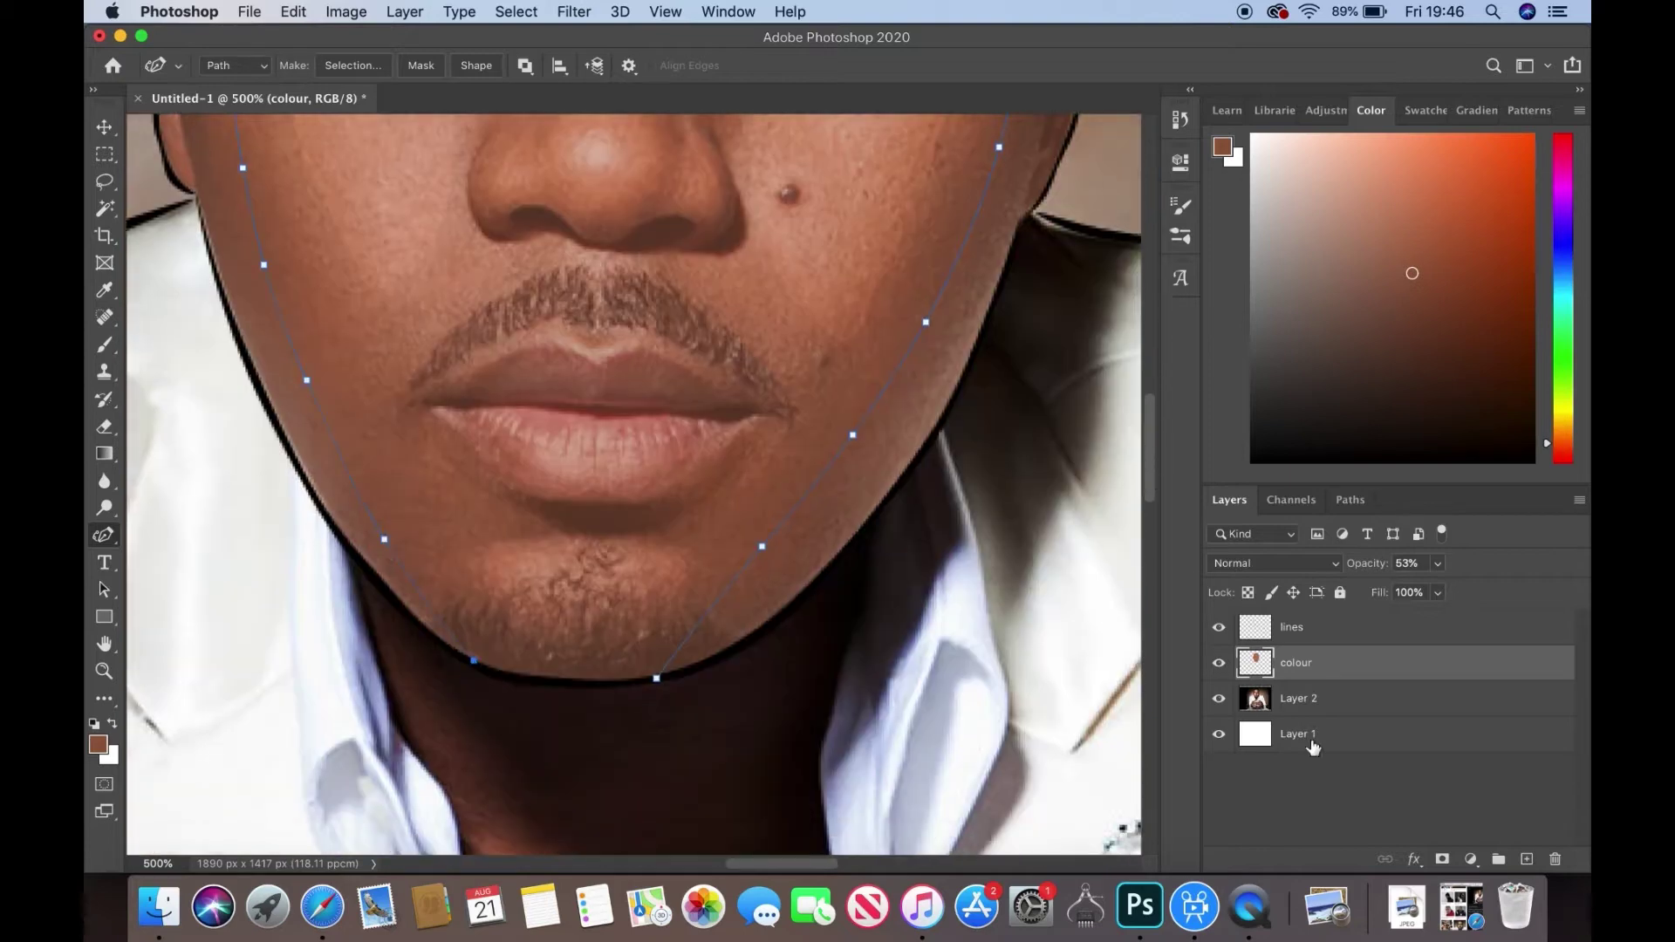
pyautogui.click(1219, 698)
# - Trace the ear-edge and lip shading shapes and fill them with the darker tone
pyautogui.hscroll(-3, 712, 437)
pyautogui.scroll(5, 656, 306)
pyautogui.moveTo(656, 305); pyautogui.dragTo(749, 288)
pyautogui.hscroll(5, 748, 288)
pyautogui.moveTo(542, 130); pyautogui.dragTo(1010, 768)
pyautogui.scroll(-5, 1032, 382)
pyautogui.moveTo(1032, 381); pyautogui.dragTo(1013, 471)
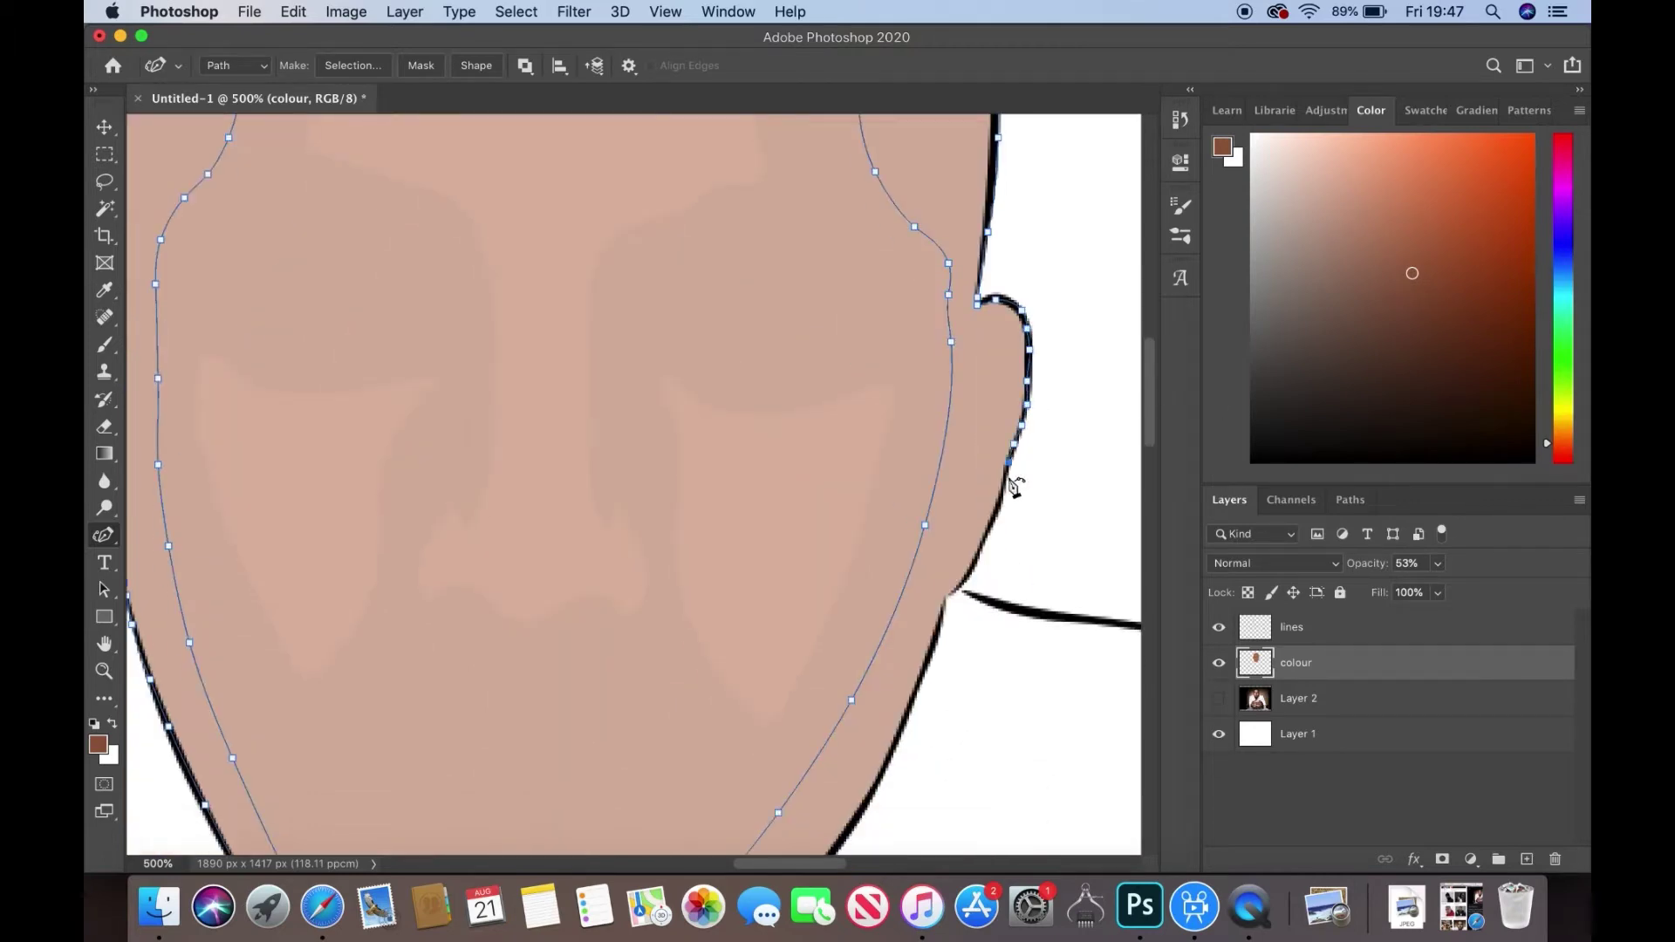
pyautogui.scroll(-4, 979, 569)
pyautogui.moveTo(958, 271); pyautogui.dragTo(582, 737)
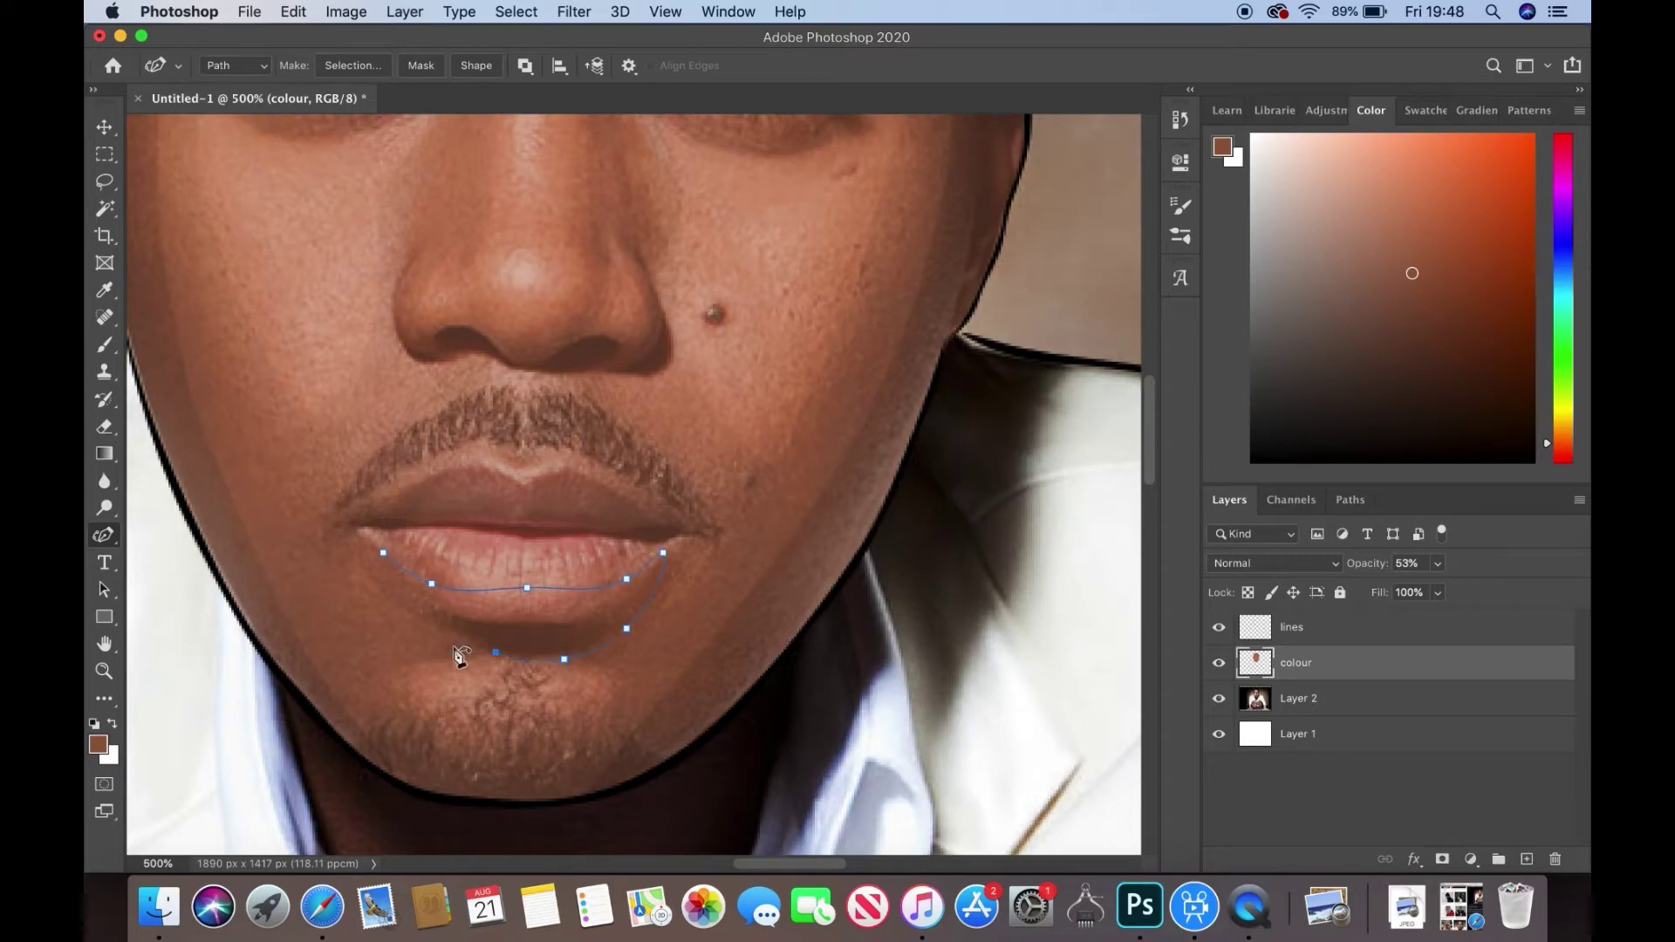
pyautogui.rightClick(563, 615)
pyautogui.click(602, 652)
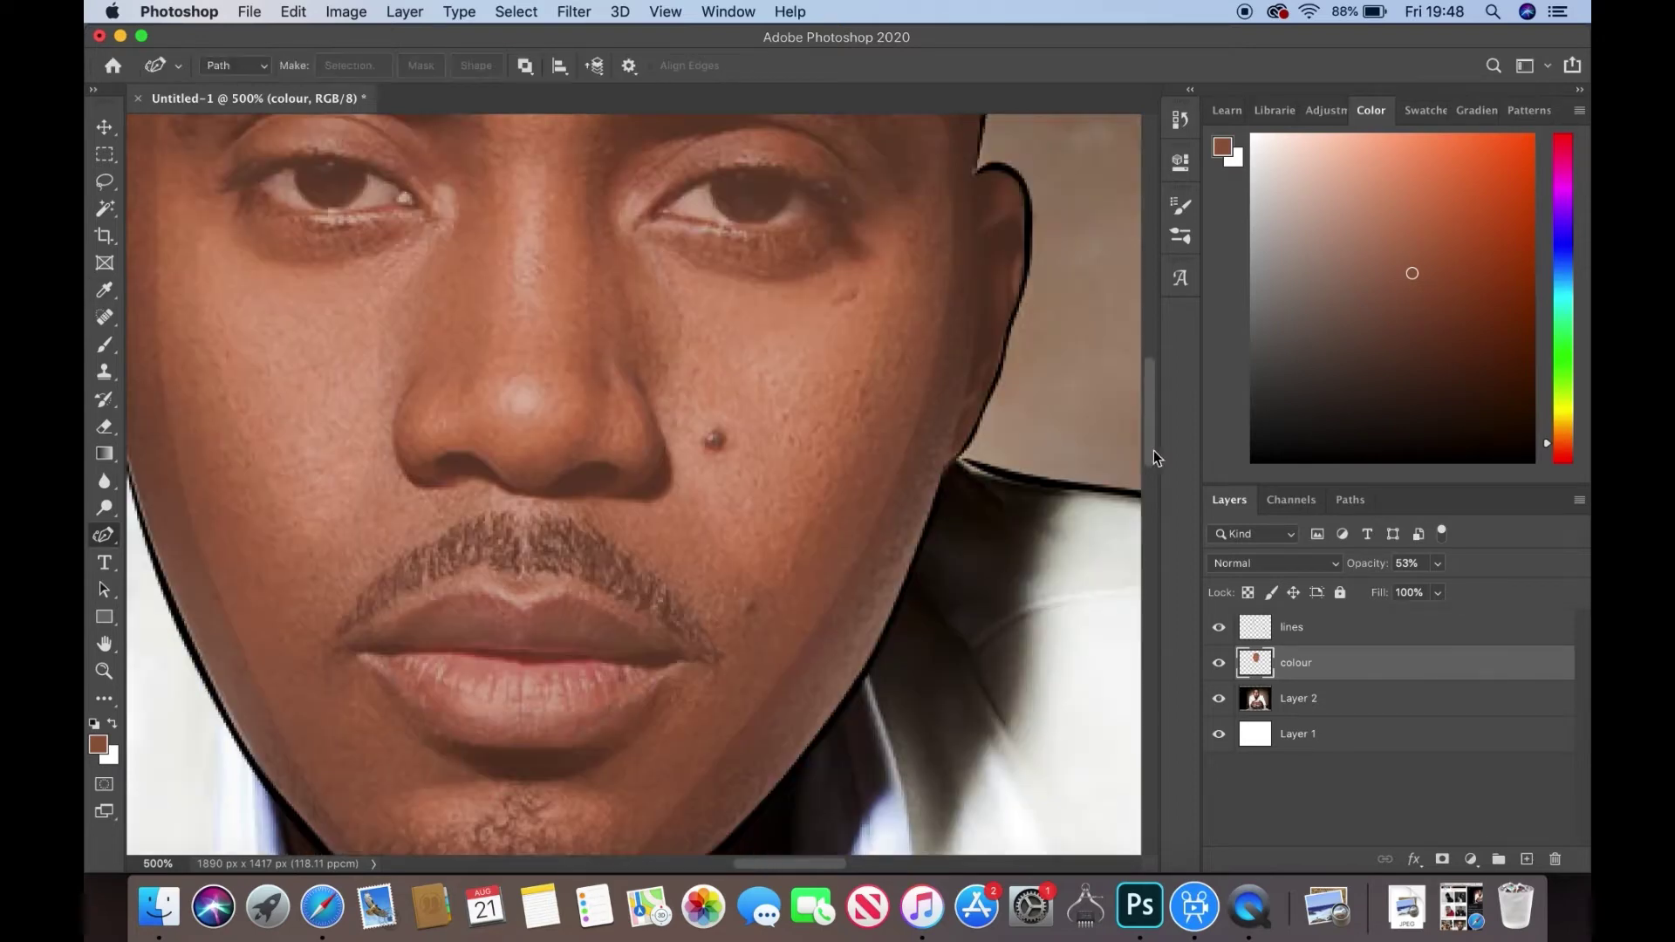
# - Trace a shape under the nose and fill a shading shape under the eye
pyautogui.moveTo(501, 490); pyautogui.dragTo(598, 472)
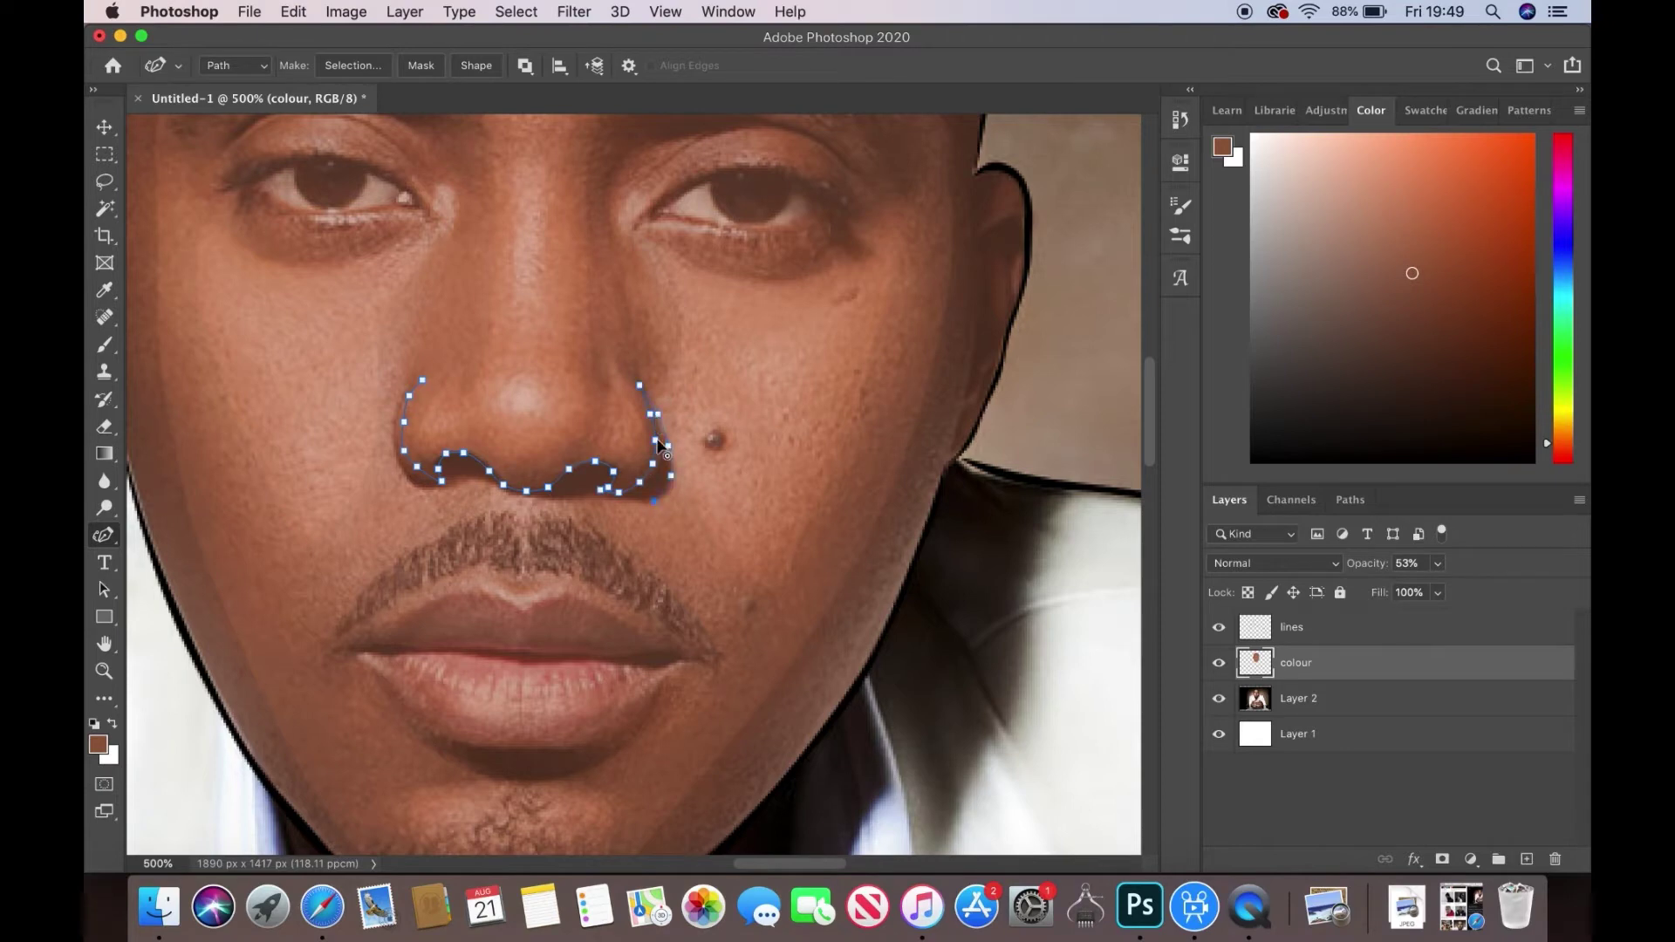
pyautogui.click(422, 380)
pyautogui.scroll(5, 437, 436)
pyautogui.moveTo(229, 465); pyautogui.dragTo(444, 453)
pyautogui.moveTo(196, 362); pyautogui.dragTo(229, 465)
pyautogui.rightClick(290, 421)
pyautogui.click(366, 543)
# - Fill the eye-socket shape up to the brow and restore the colour layer to full opacity
pyautogui.moveTo(666, 381); pyautogui.dragTo(634, 401)
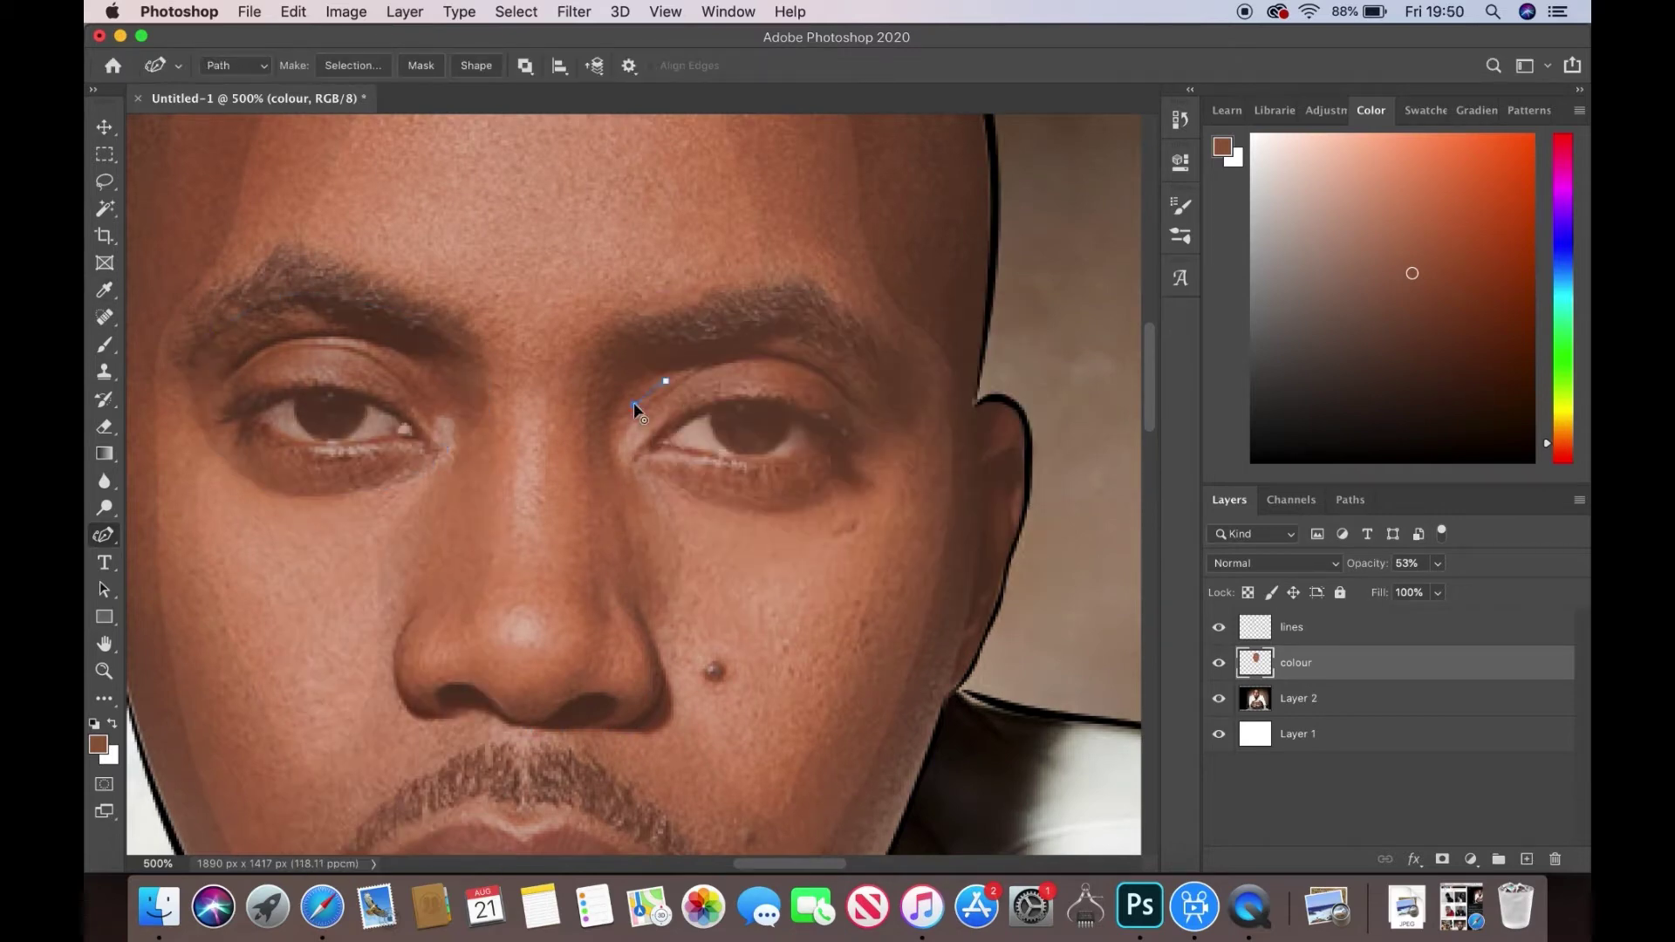
pyautogui.moveTo(888, 434); pyautogui.dragTo(713, 360)
pyautogui.moveTo(609, 412); pyautogui.dragTo(617, 436)
pyautogui.hotkey('ctrl', 'Return')
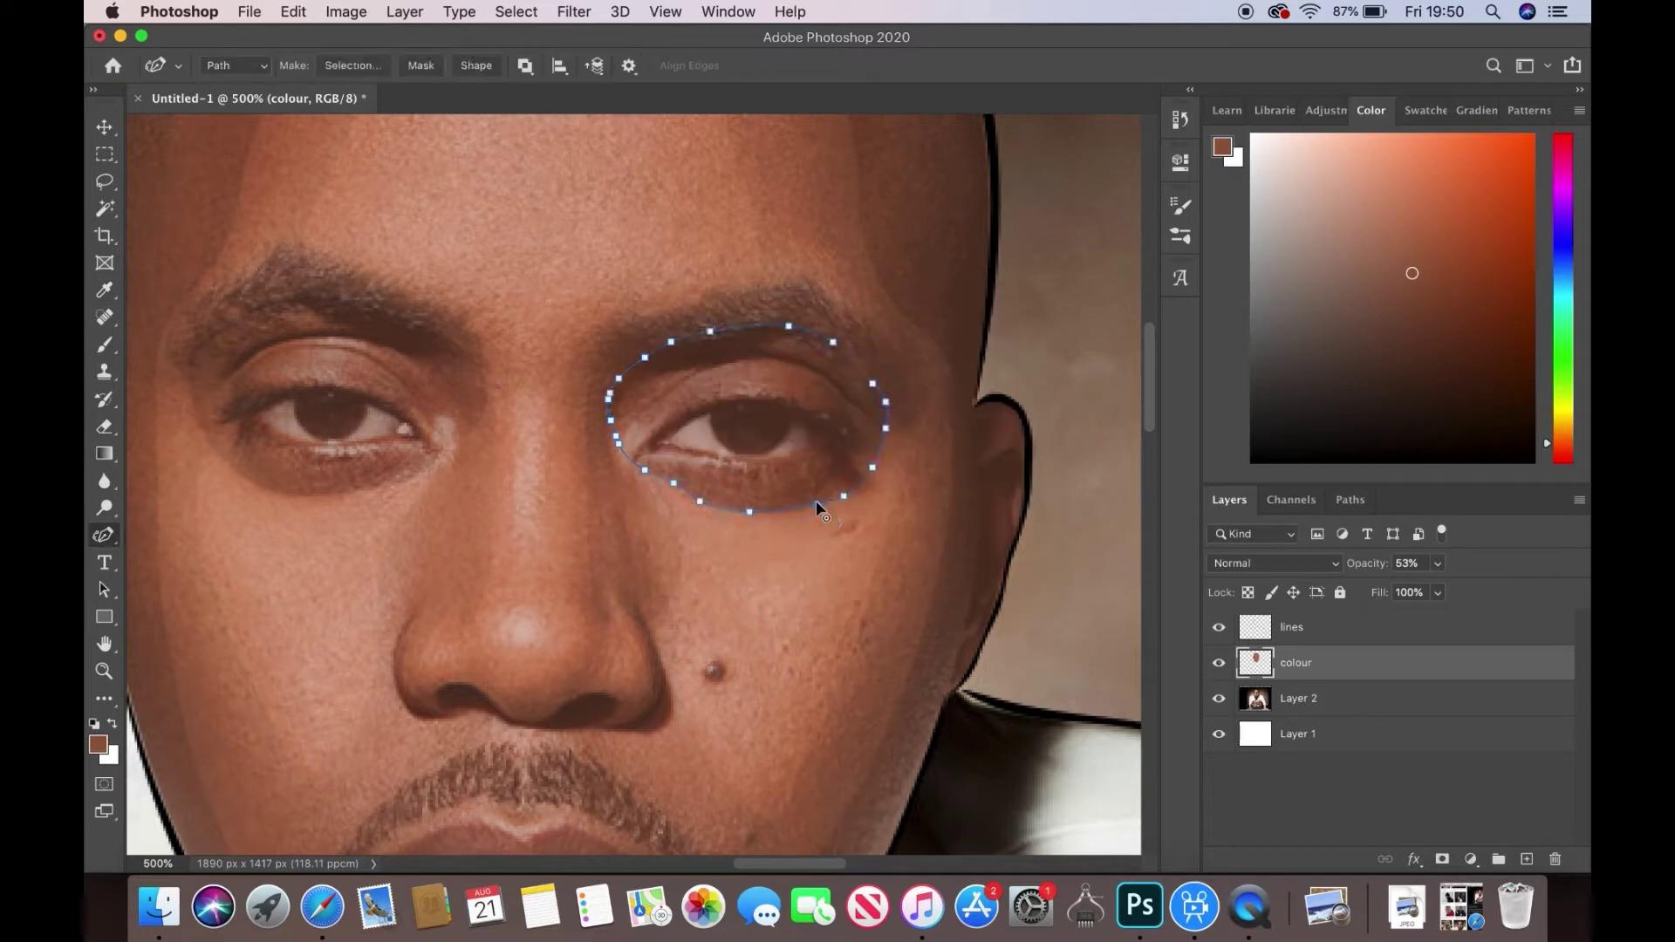
pyautogui.press('0')
# - Zoom to the top of the head and start an edge-snapping path there
pyautogui.press('z')
pyautogui.hotkey('ctrl', '-')
pyautogui.hotkey('ctrl', '-')
pyautogui.click(489, 276)
pyautogui.press('p')
pyautogui.click(606, 173)
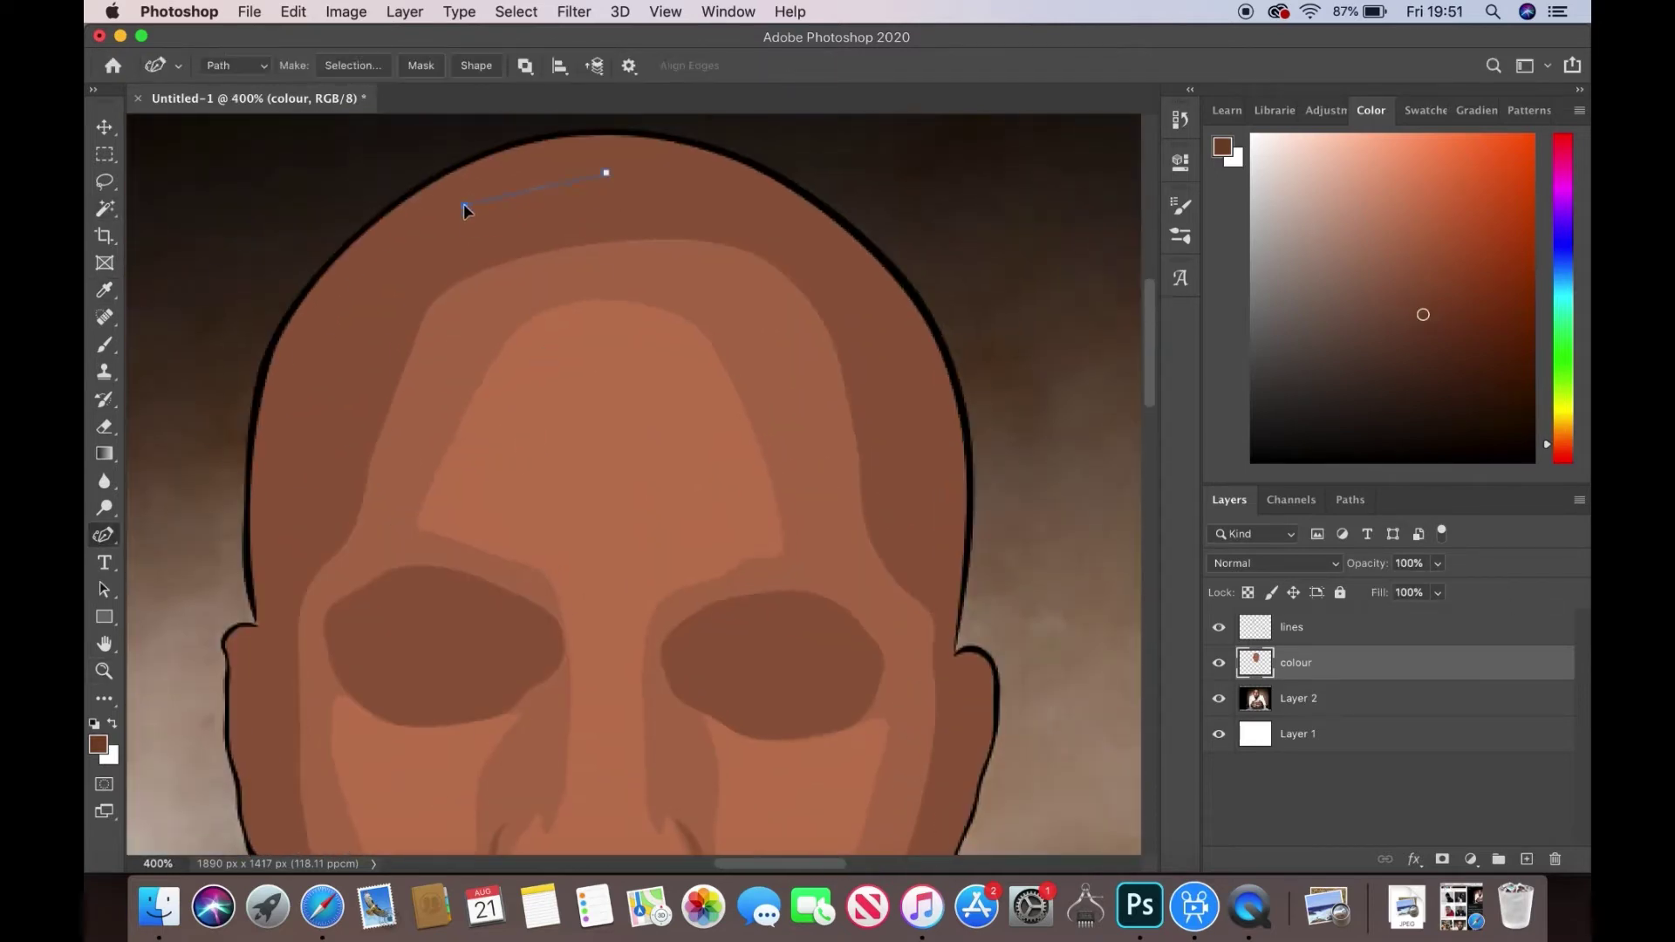
# - Trace the magnetic path around the head's edge down to the chin and close it
pyautogui.scroll(-5, 306, 497)
pyautogui.click(299, 464)
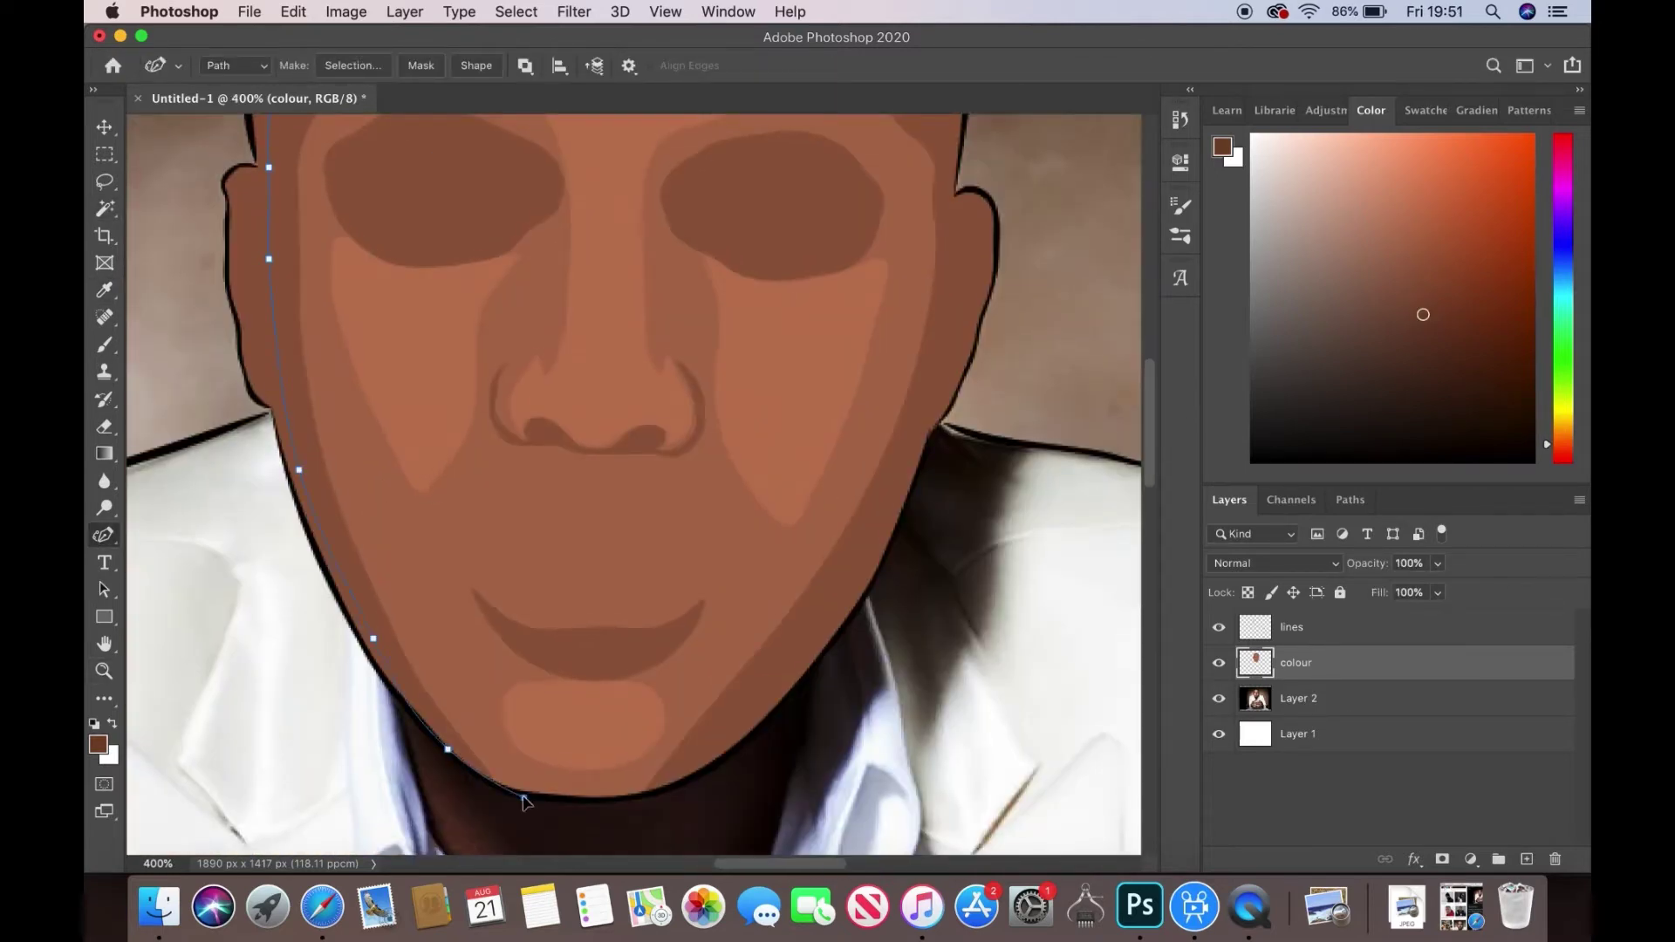
pyautogui.click(572, 801)
pyautogui.click(676, 787)
pyautogui.scroll(2, 933, 366)
pyautogui.scroll(4, 934, 366)
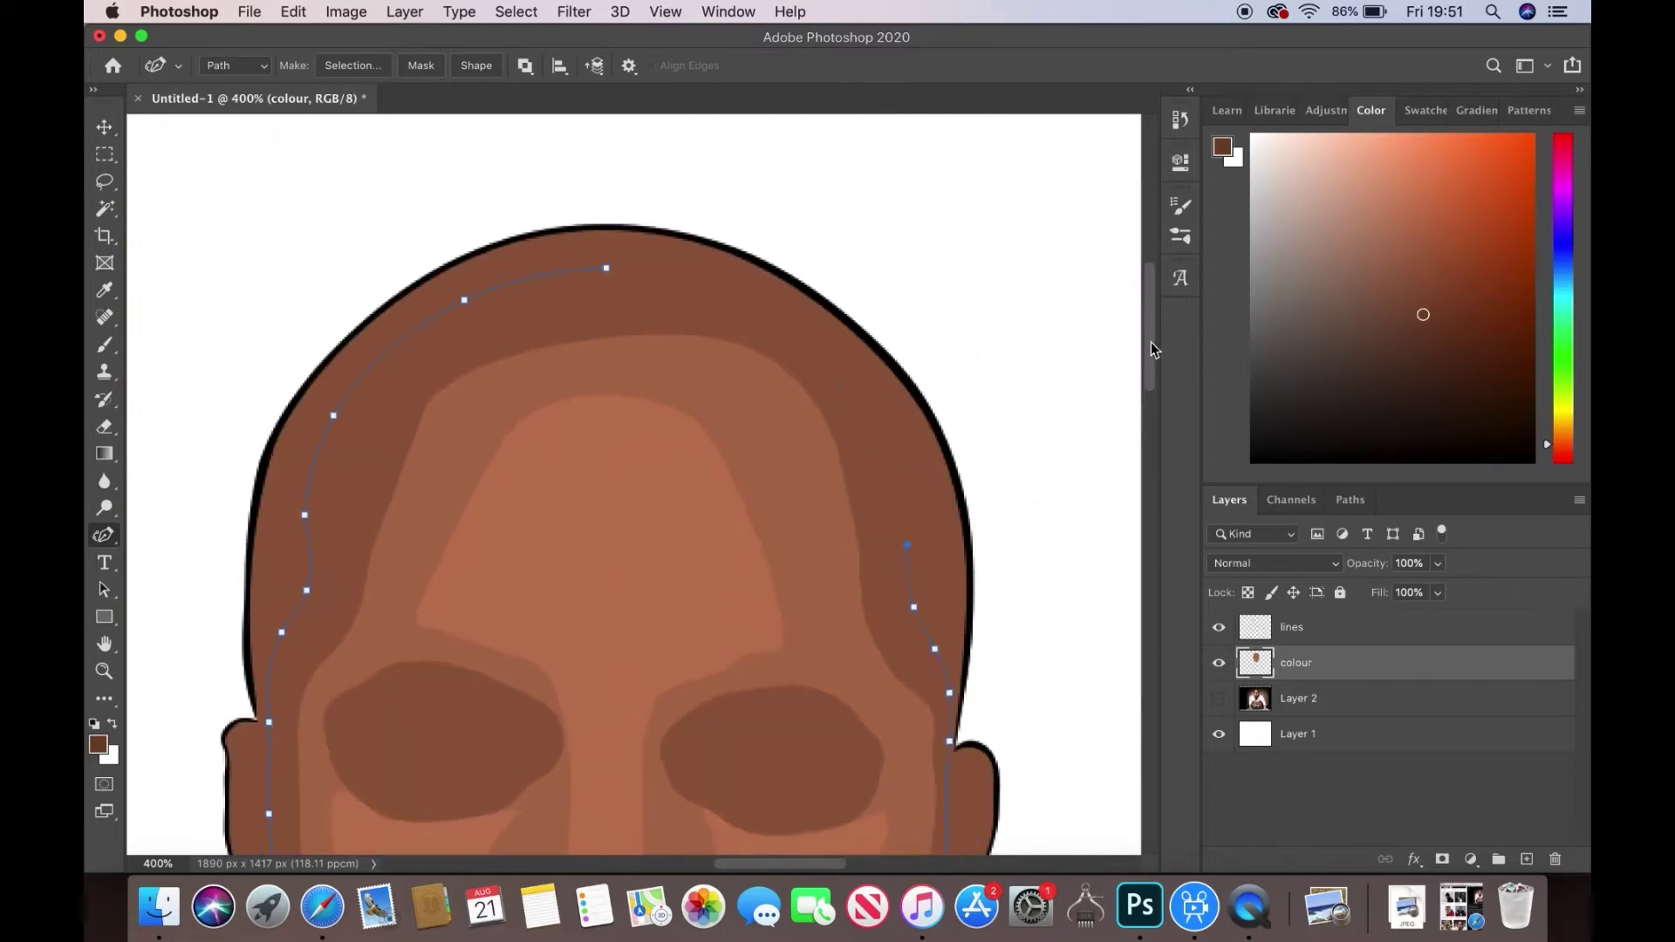
pyautogui.scroll(-3, 963, 459)
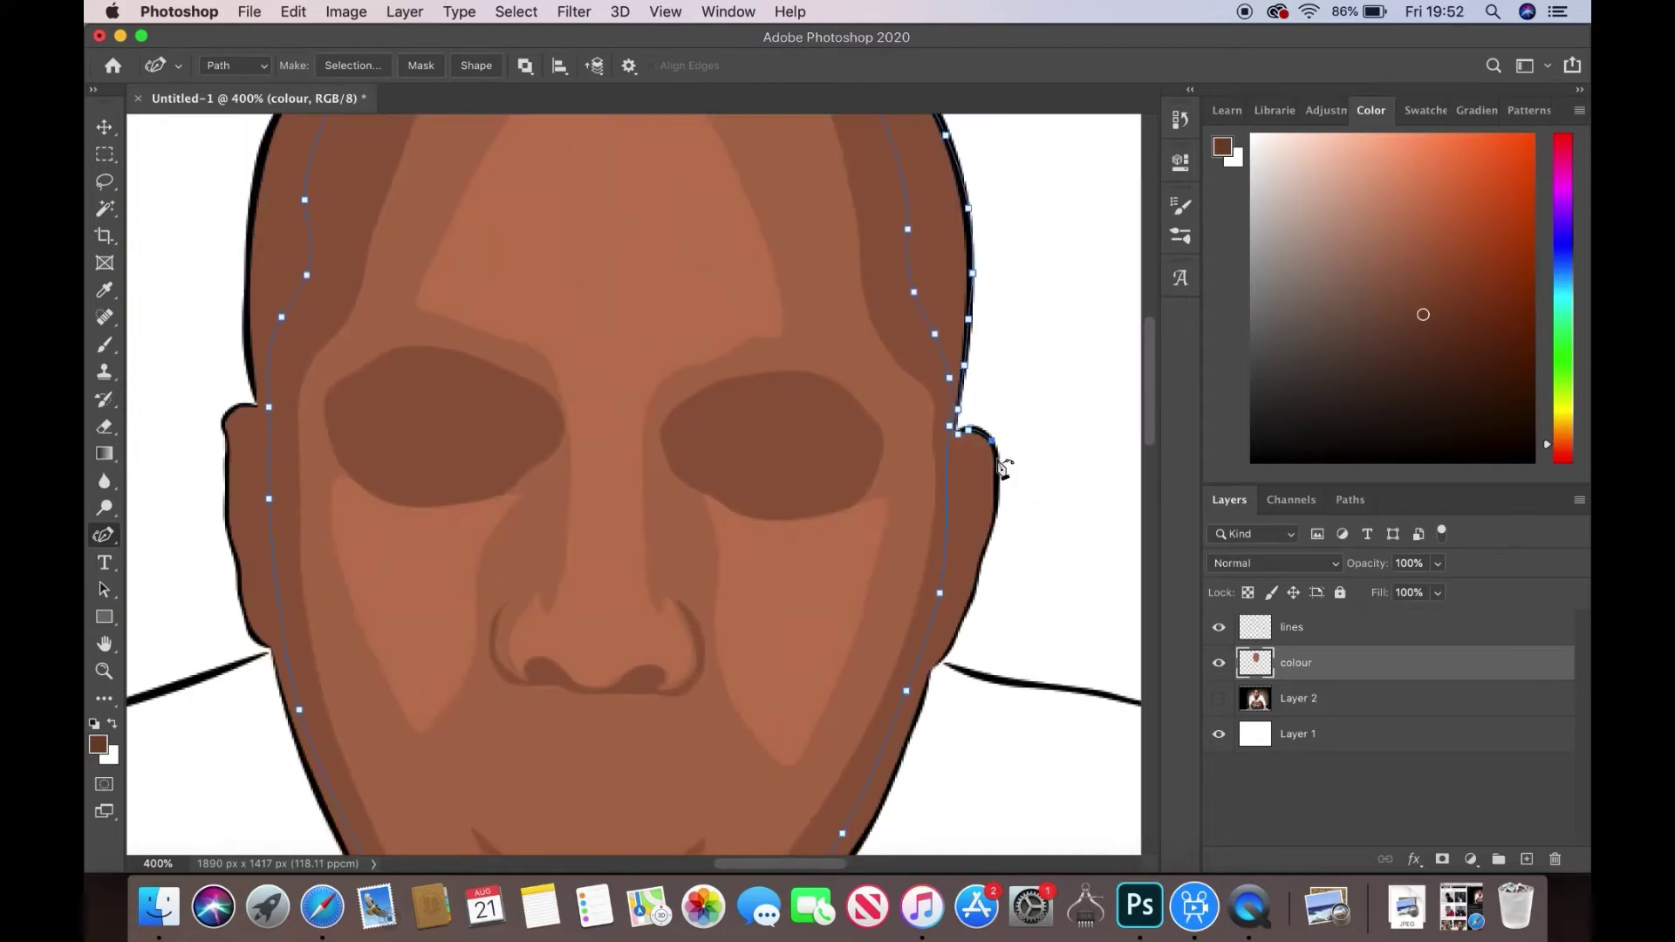
pyautogui.scroll(-2, 971, 576)
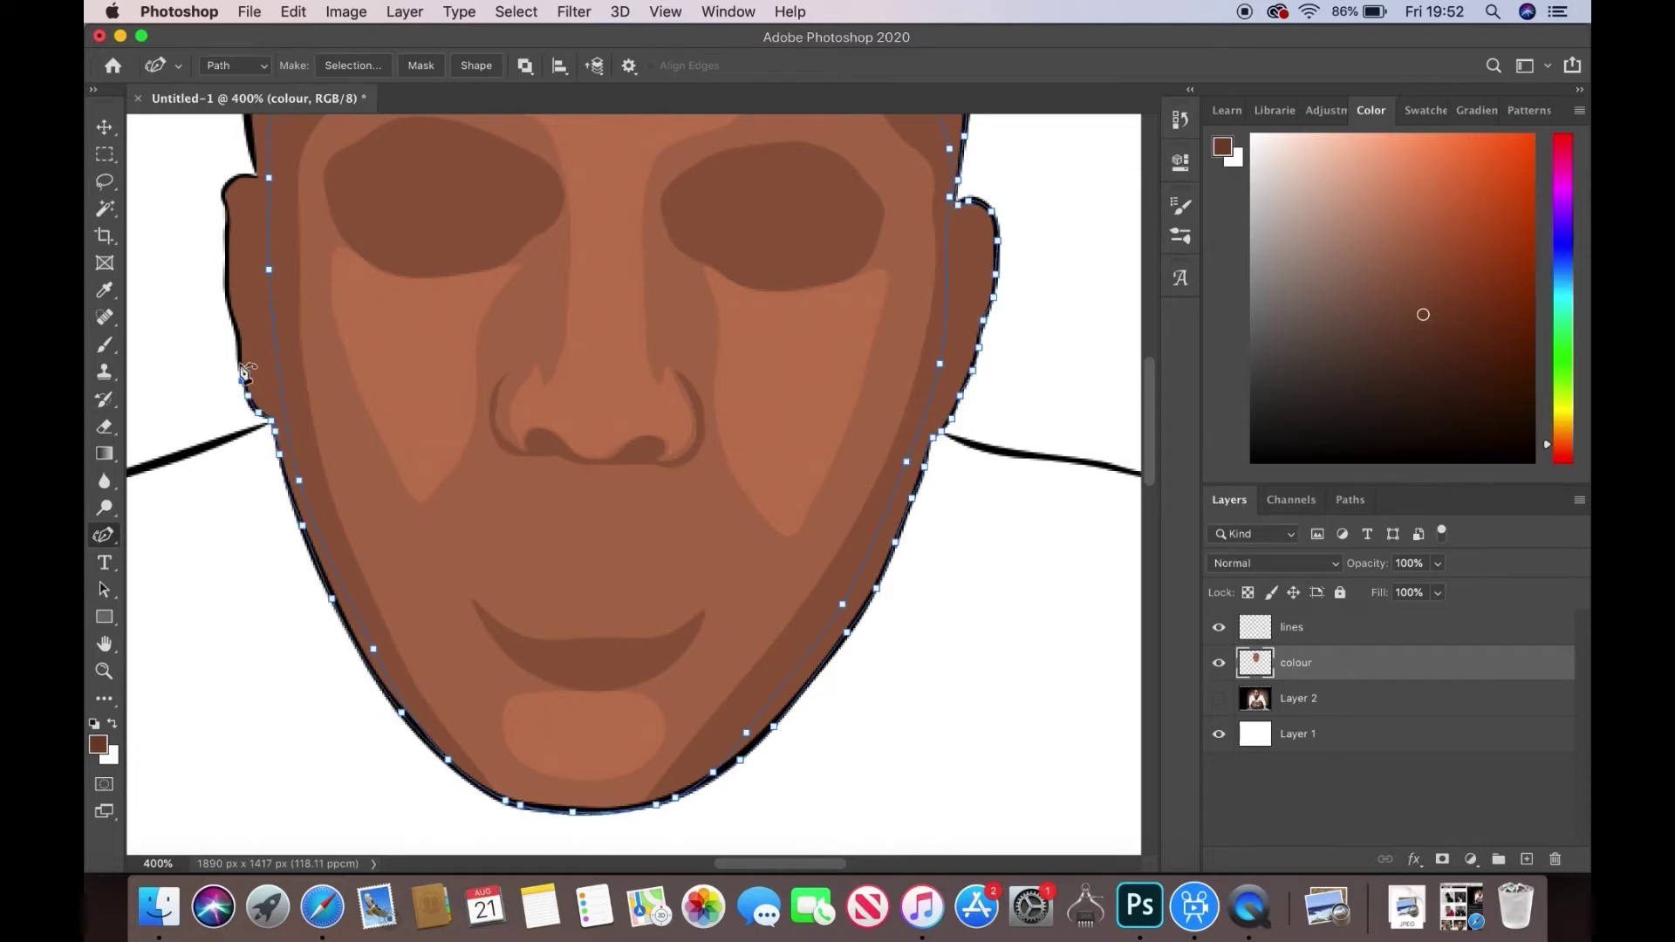
pyautogui.scroll(4, 254, 181)
pyautogui.click(610, 195)
# - Fill the right and left nostrils with a dark colour
pyautogui.scroll(-5, 637, 485)
pyautogui.click(624, 493)
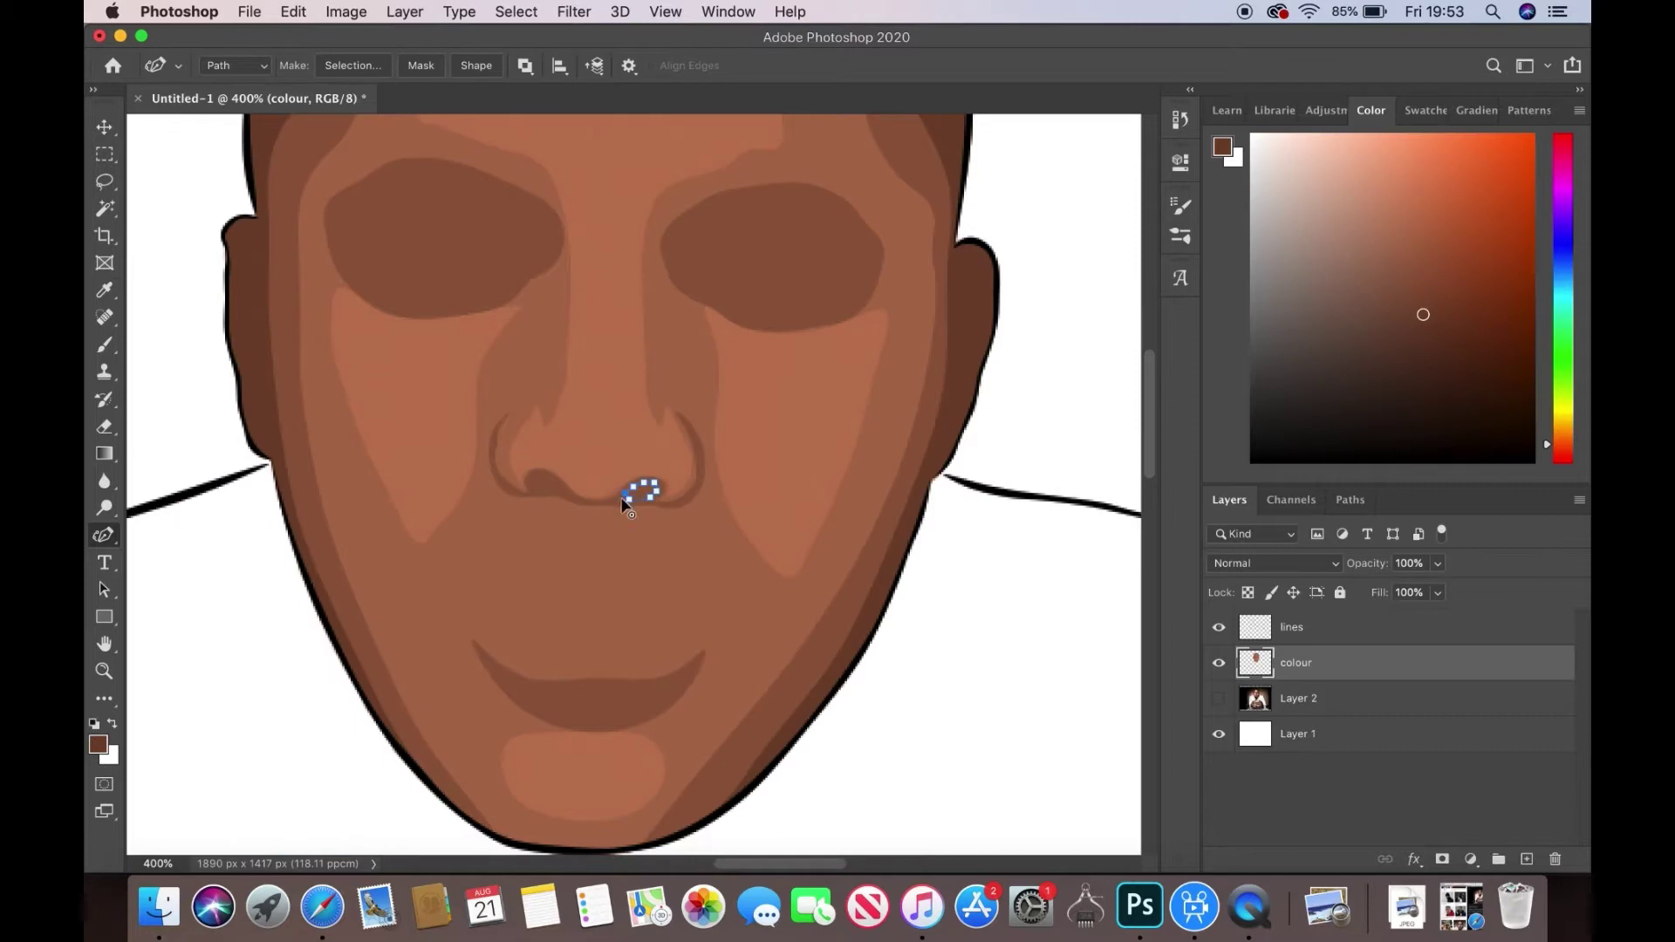
pyautogui.click(625, 494)
pyautogui.rightClick(552, 502)
pyautogui.click(599, 640)
# - Zoom out to the whole face and create a new layer named 'eyes'
pyautogui.press('z')
pyautogui.moveTo(804, 442); pyautogui.dragTo(400, 311)
pyautogui.press('b')
pyautogui.press('[')
pyautogui.press('[')
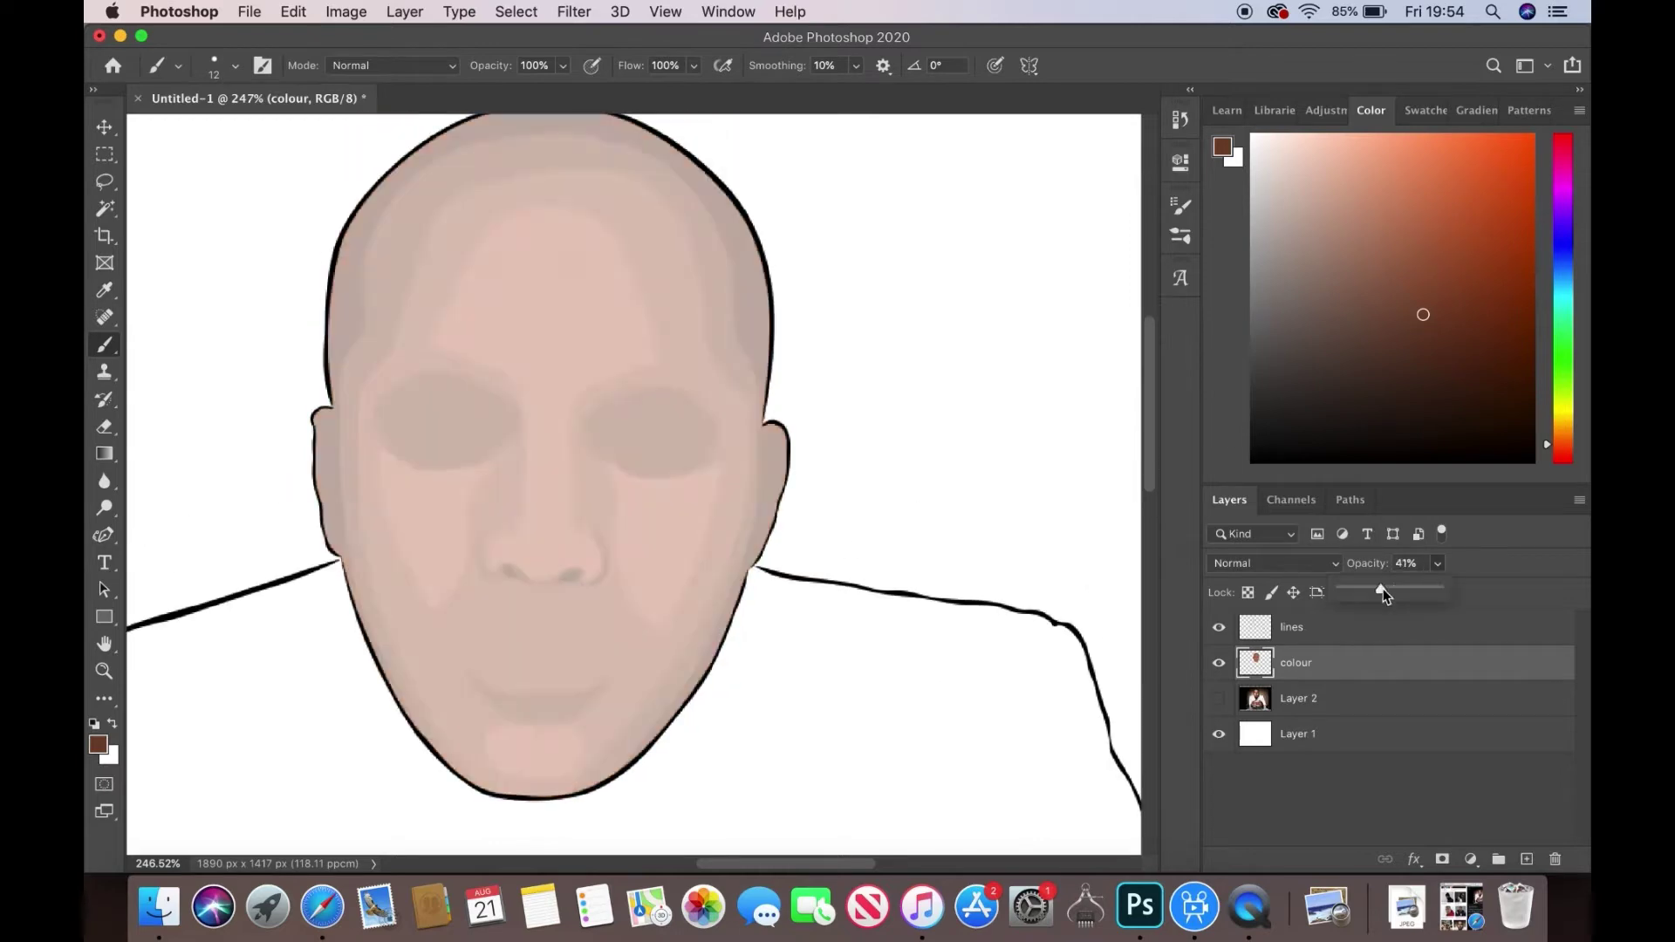
pyautogui.write('eyes')
pyautogui.press('Return')
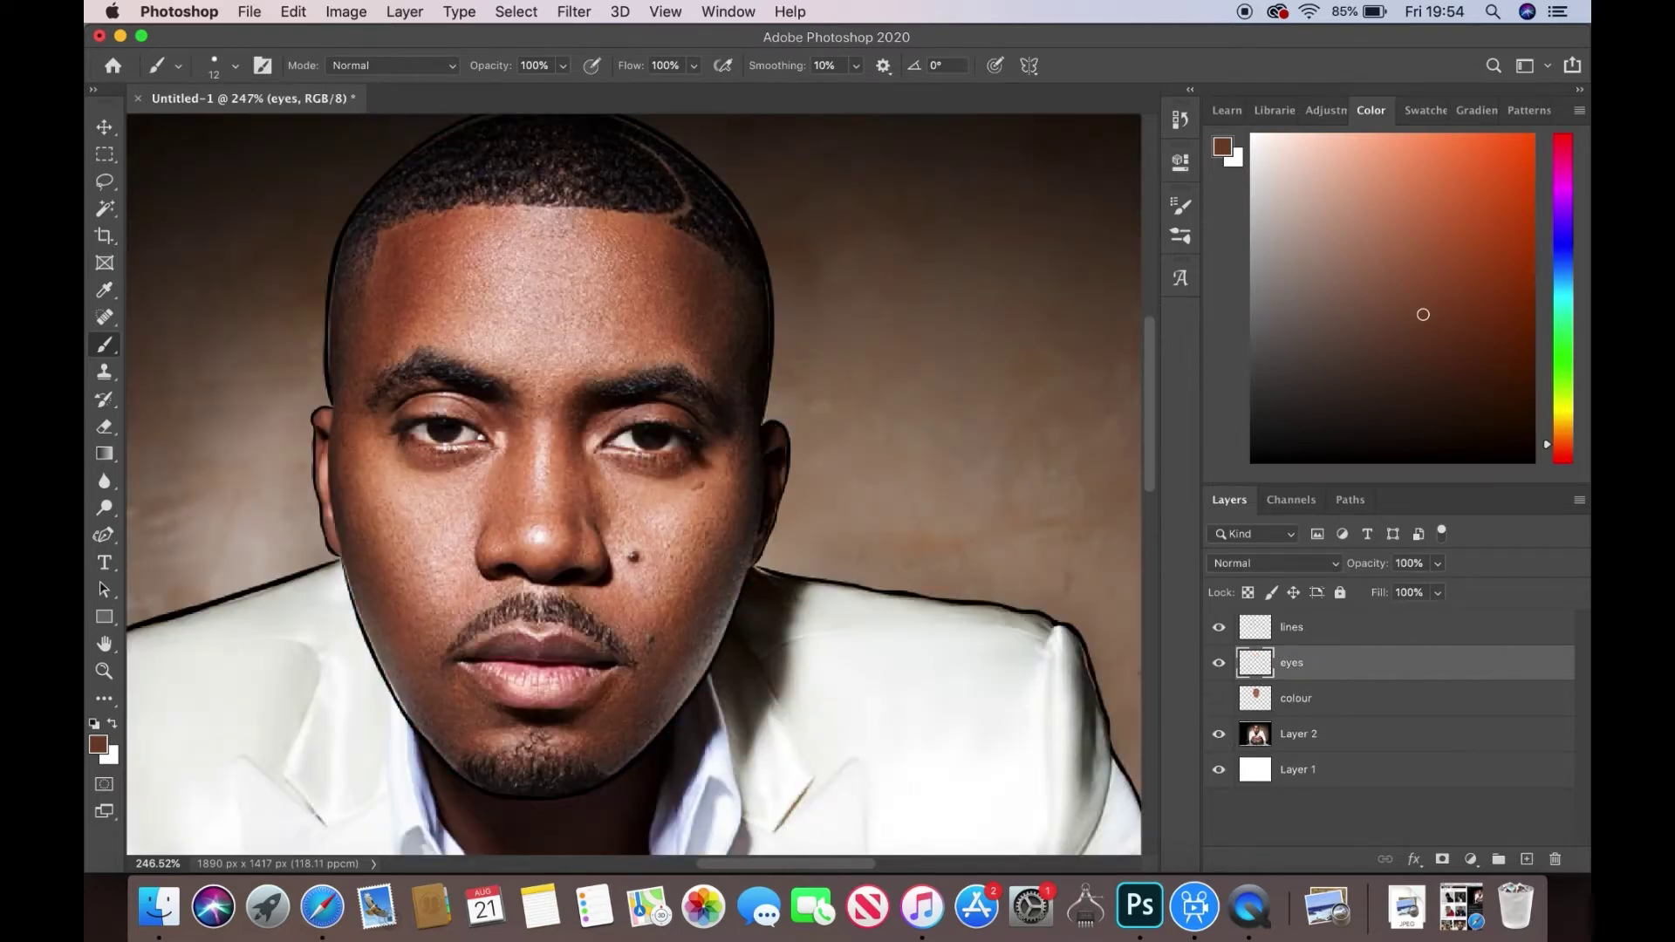
# - Zoom in closely on the left eye
pyautogui.press('p')
pyautogui.scroll(5, 400, 468)
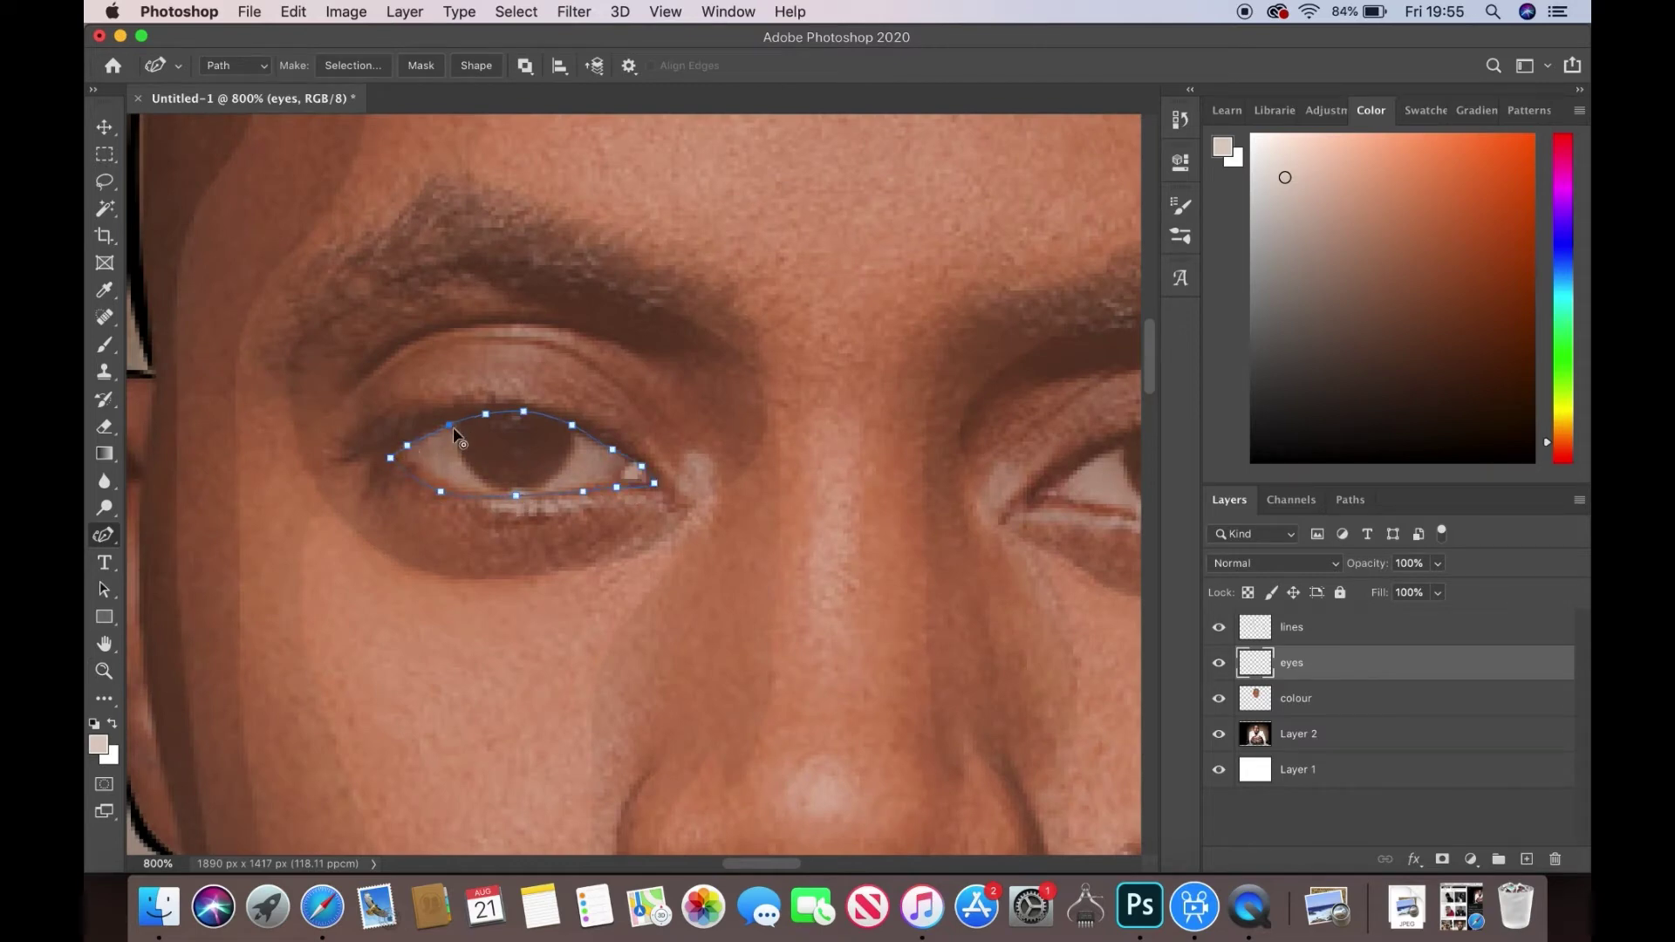
pyautogui.rightClick(516, 499)
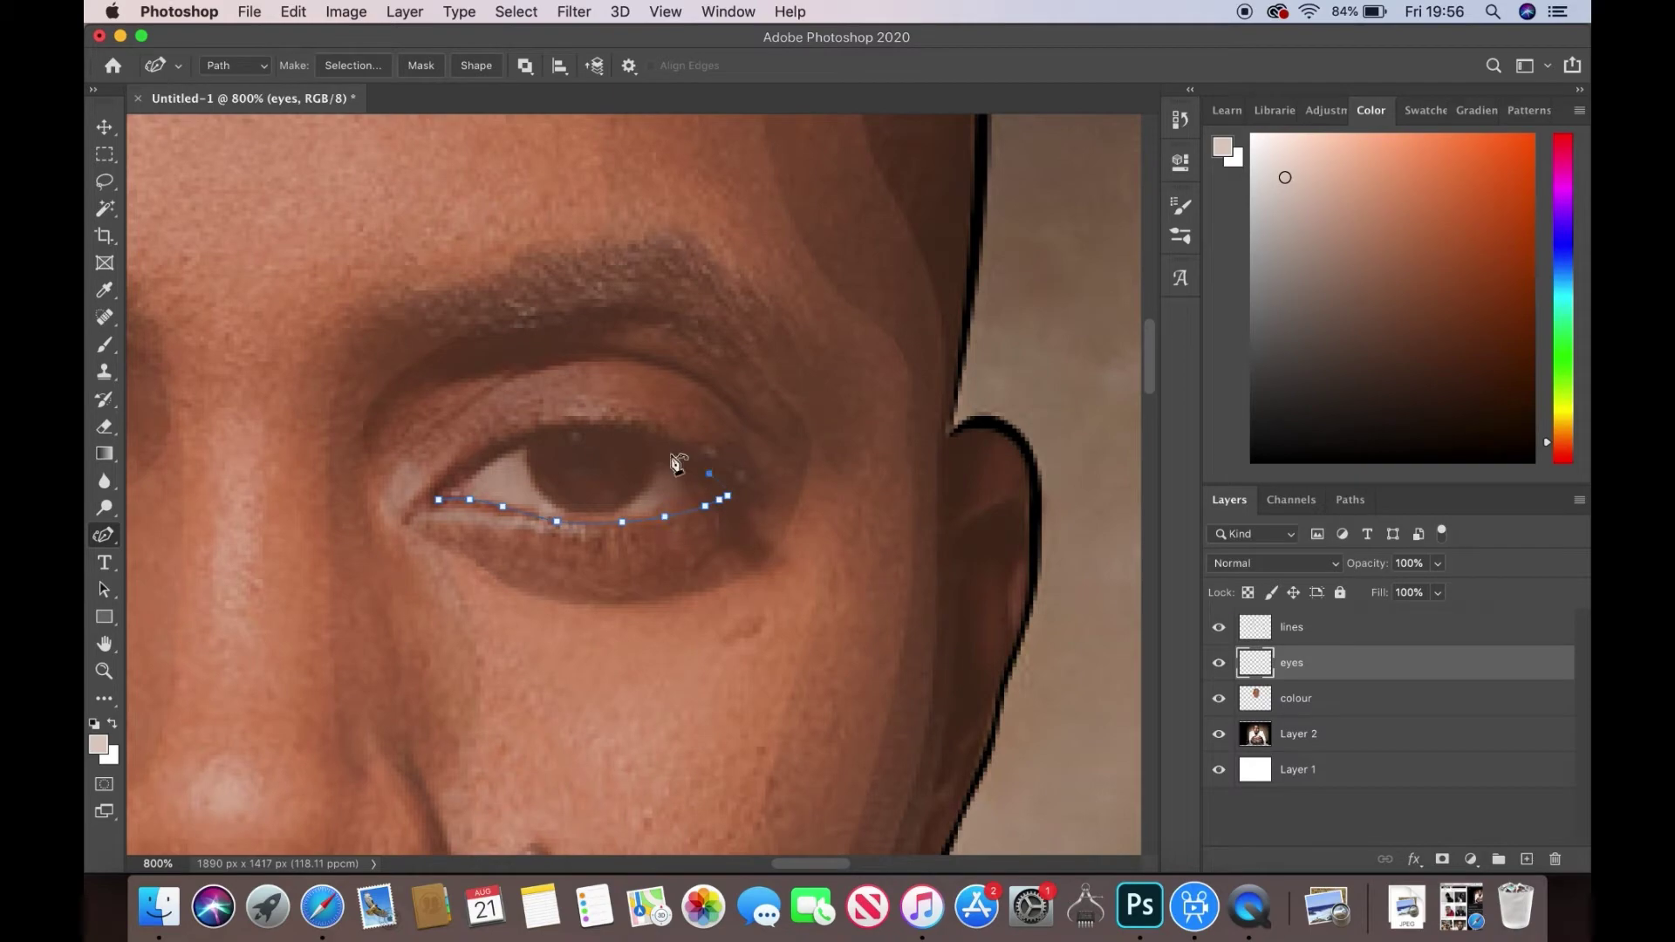
pyautogui.press('z')
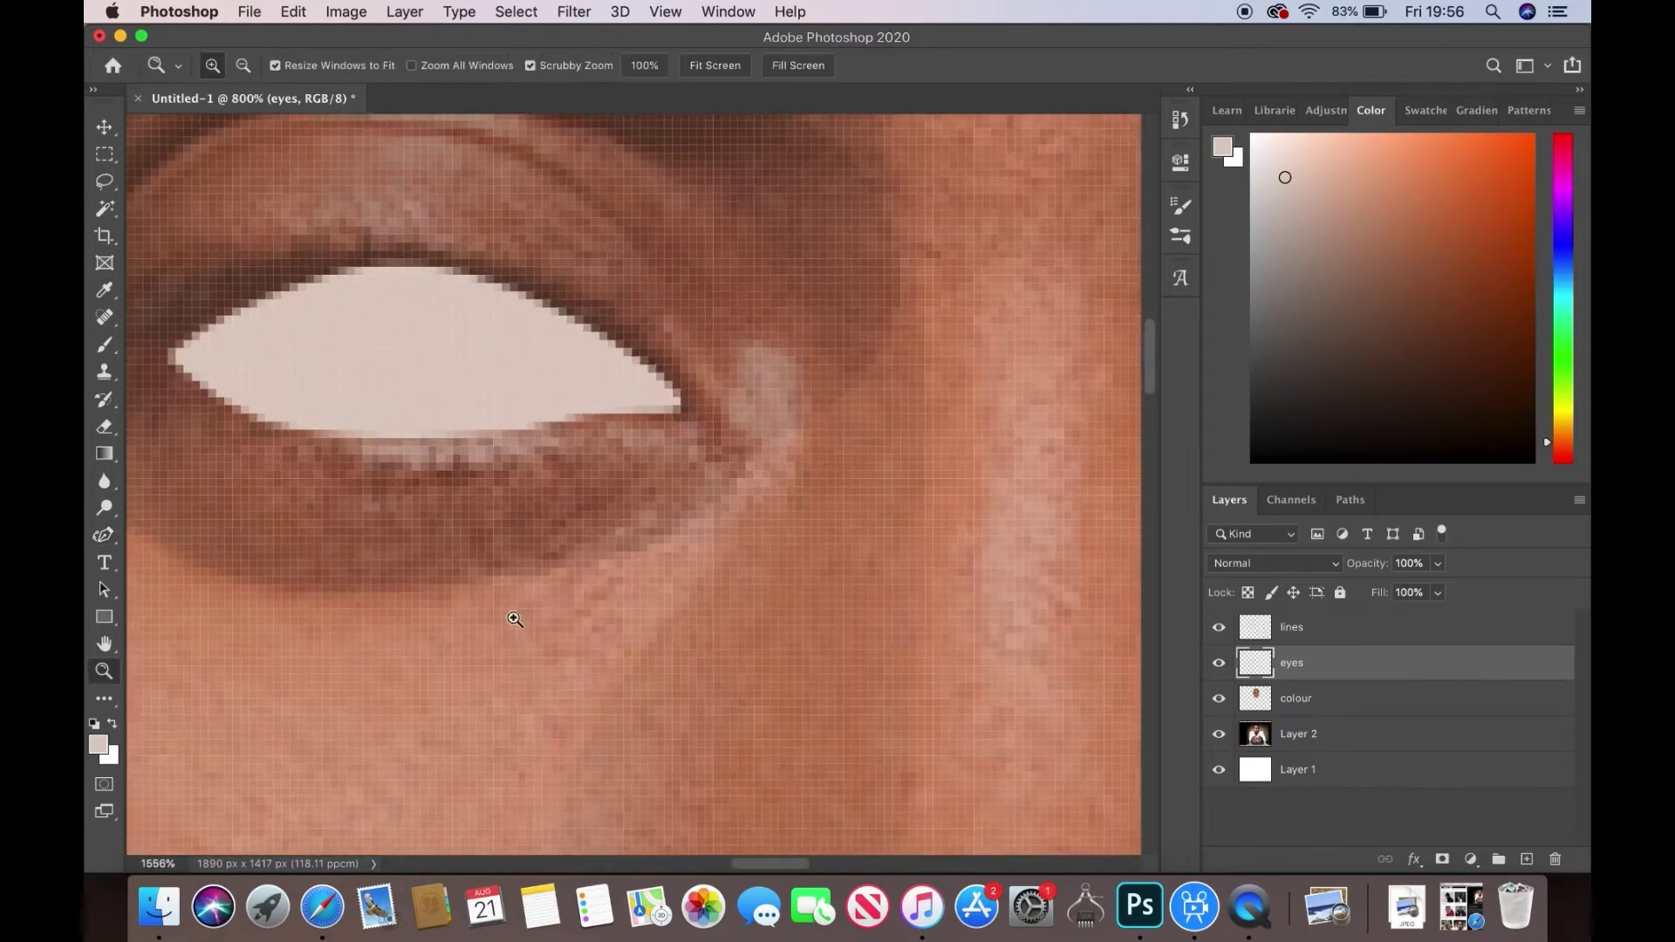
pyautogui.moveTo(740, 449); pyautogui.dragTo(809, 491)
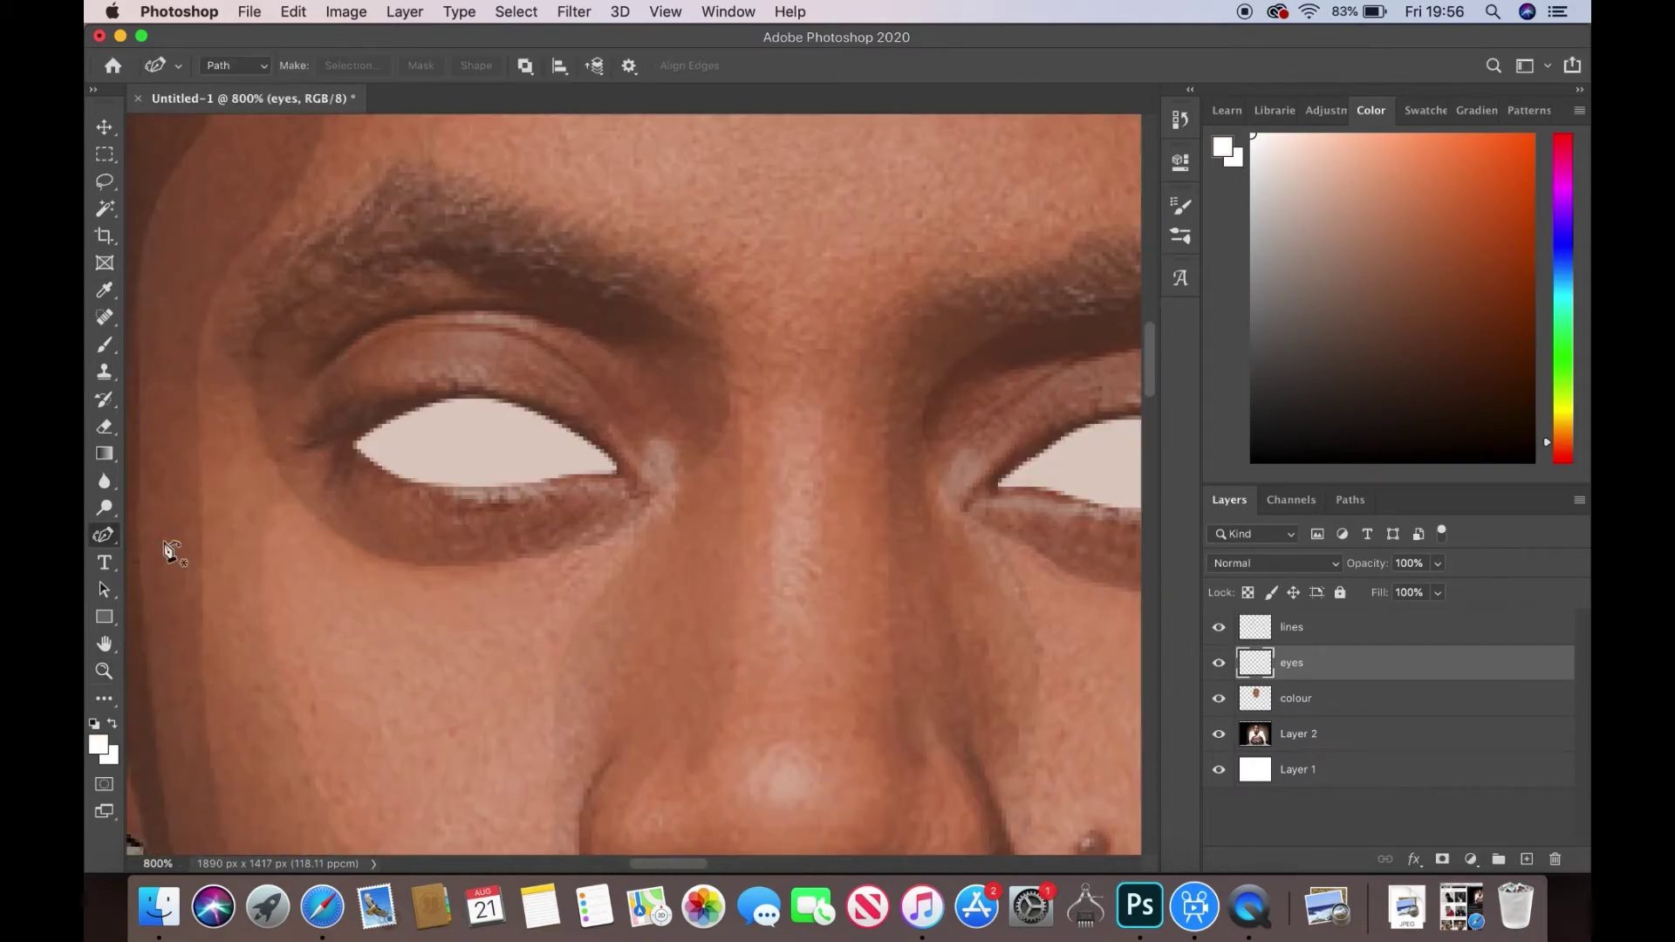
# - Trace the eye shape along the upper and lower lids and fill it
pyautogui.click(378, 441)
pyautogui.click(464, 413)
pyautogui.click(520, 424)
pyautogui.click(569, 445)
pyautogui.click(592, 456)
pyautogui.click(554, 461)
pyautogui.click(454, 470)
pyautogui.click(378, 441)
pyautogui.rightClick(535, 454)
pyautogui.click(593, 563)
pyautogui.click(980, 344)
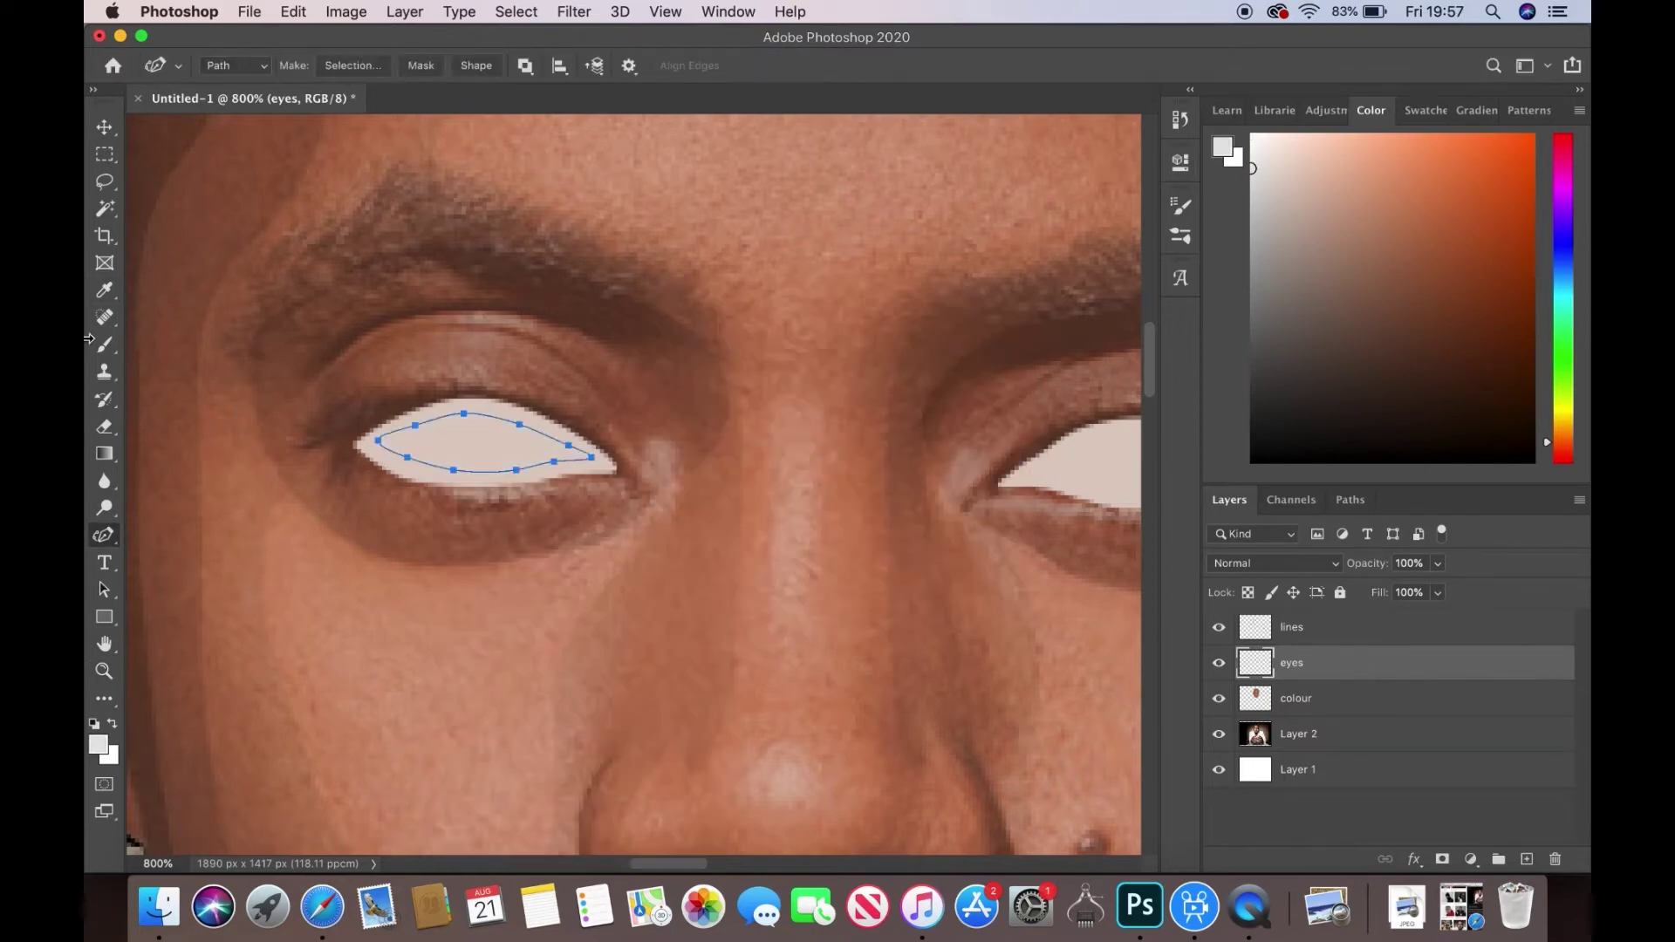
# - Fill the eye-white path with pale beige
pyautogui.rightClick(430, 438)
pyautogui.click(1287, 158)
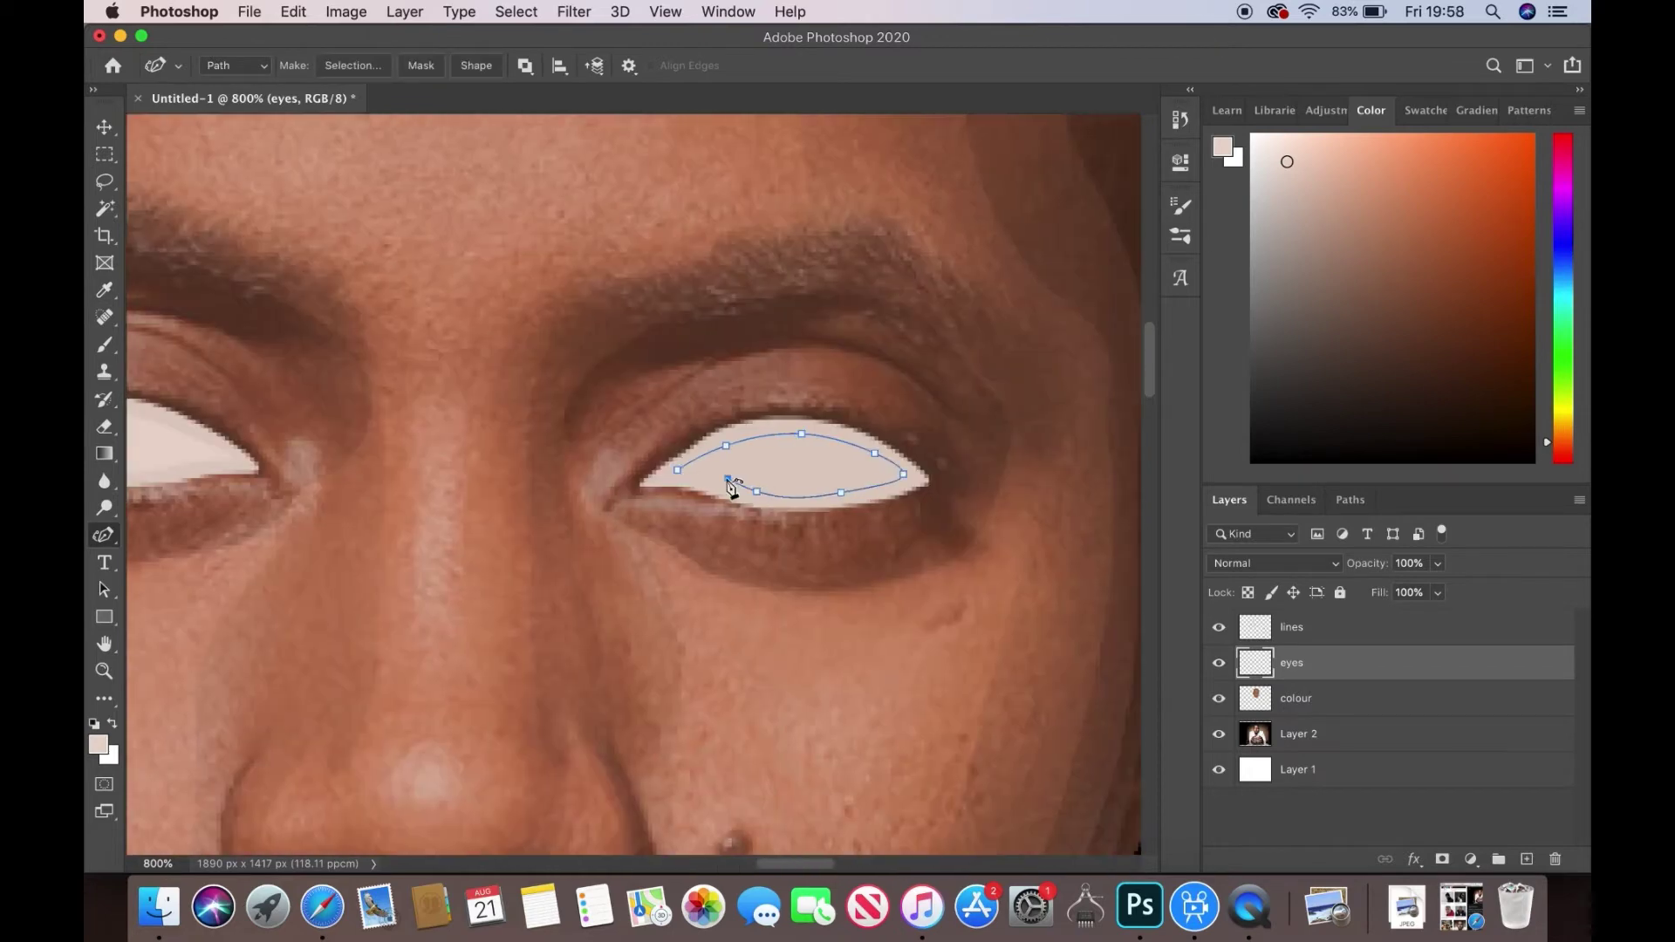
pyautogui.rightClick(790, 454)
pyautogui.click(848, 583)
pyautogui.click(1219, 698)
# - Set black as the colour, hide the colour layer and drop the eyes layer to 38% opacity
pyautogui.press('0')
pyautogui.press('0')
pyautogui.press('i')
pyautogui.press('d')
pyautogui.press('3')
pyautogui.press('8')
pyautogui.press('b')
pyautogui.click(234, 66)
# - Paint both irises solid black, leaving a small highlight gap
pyautogui.moveTo(737, 436); pyautogui.dragTo(843, 444)
pyautogui.moveTo(741, 435); pyautogui.dragTo(842, 463)
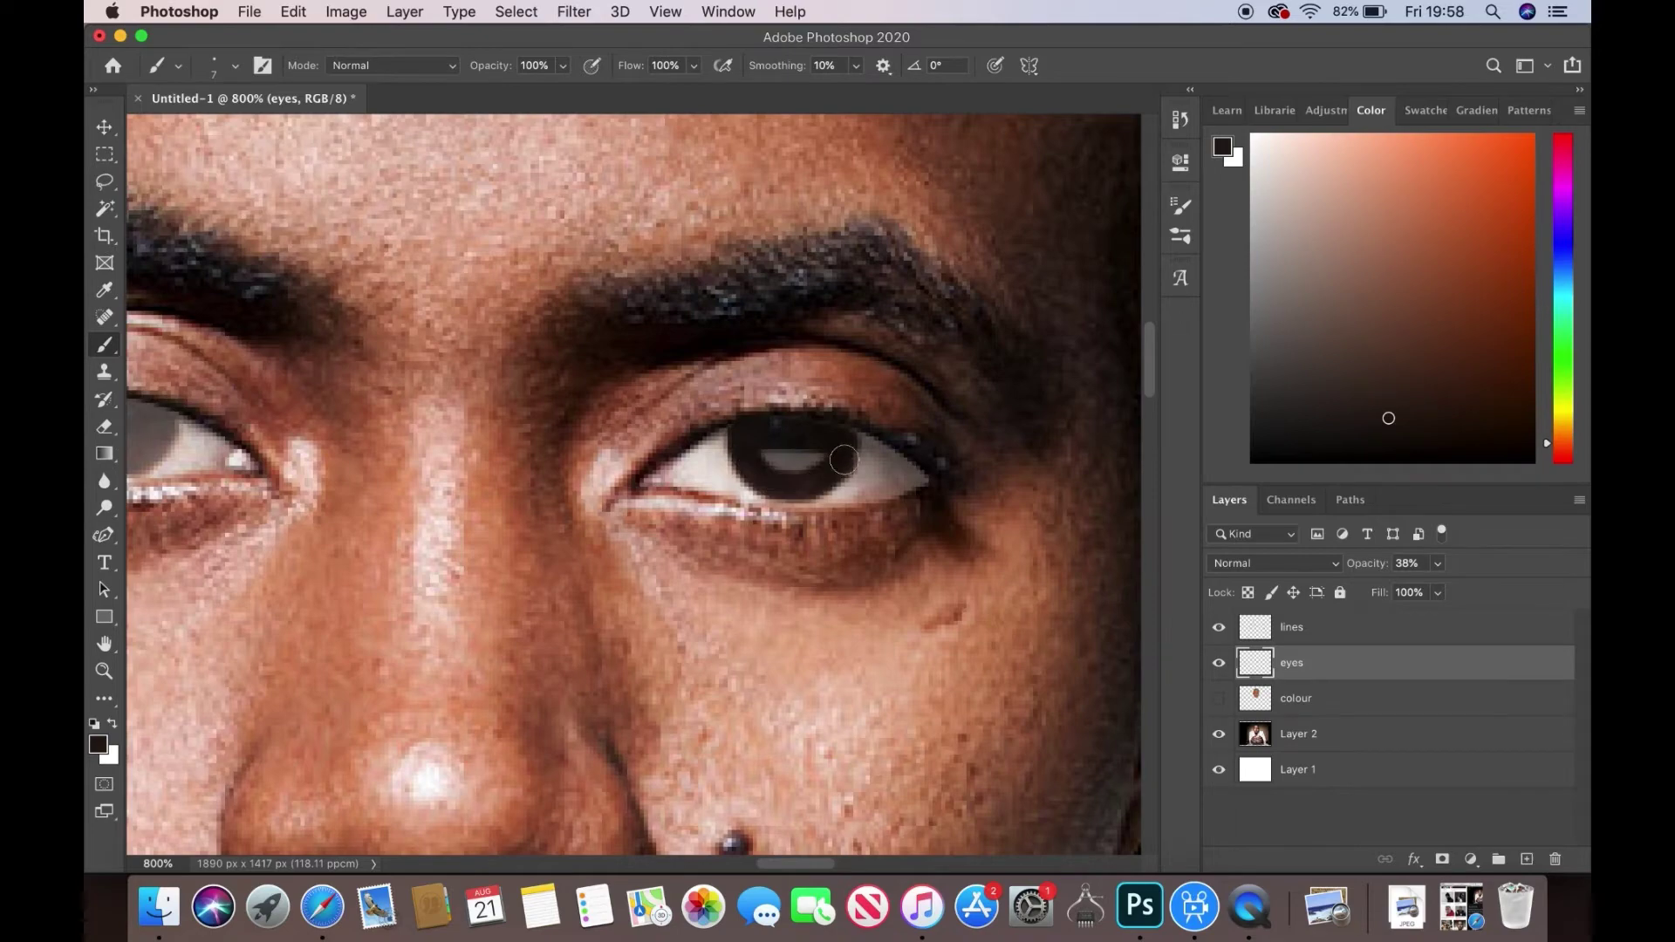
pyautogui.hscroll(-5, 821, 434)
pyautogui.moveTo(445, 410); pyautogui.dragTo(524, 416)
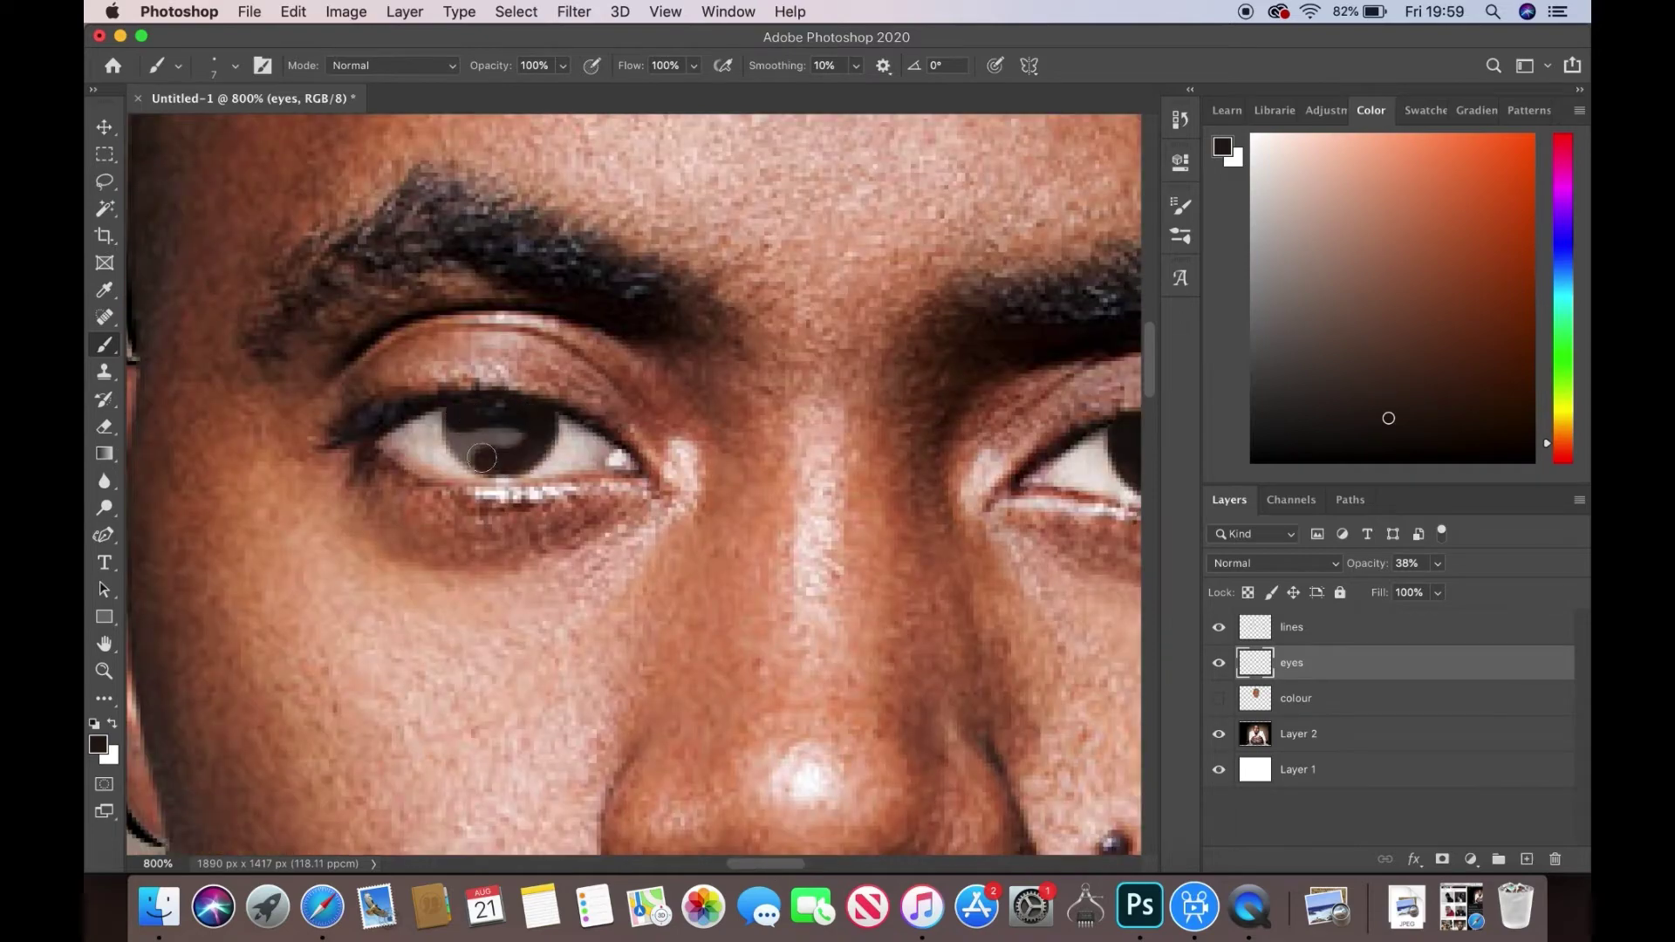
pyautogui.hscroll(5, 502, 415)
# - Add small white eye highlights and restore the eyes layer to full opacity
pyautogui.click(178, 66)
pyautogui.press('x')
pyautogui.hscroll(-5, 375, 407)
pyautogui.press('v')
pyautogui.press('0')
pyautogui.click(107, 358)
pyautogui.press('x')
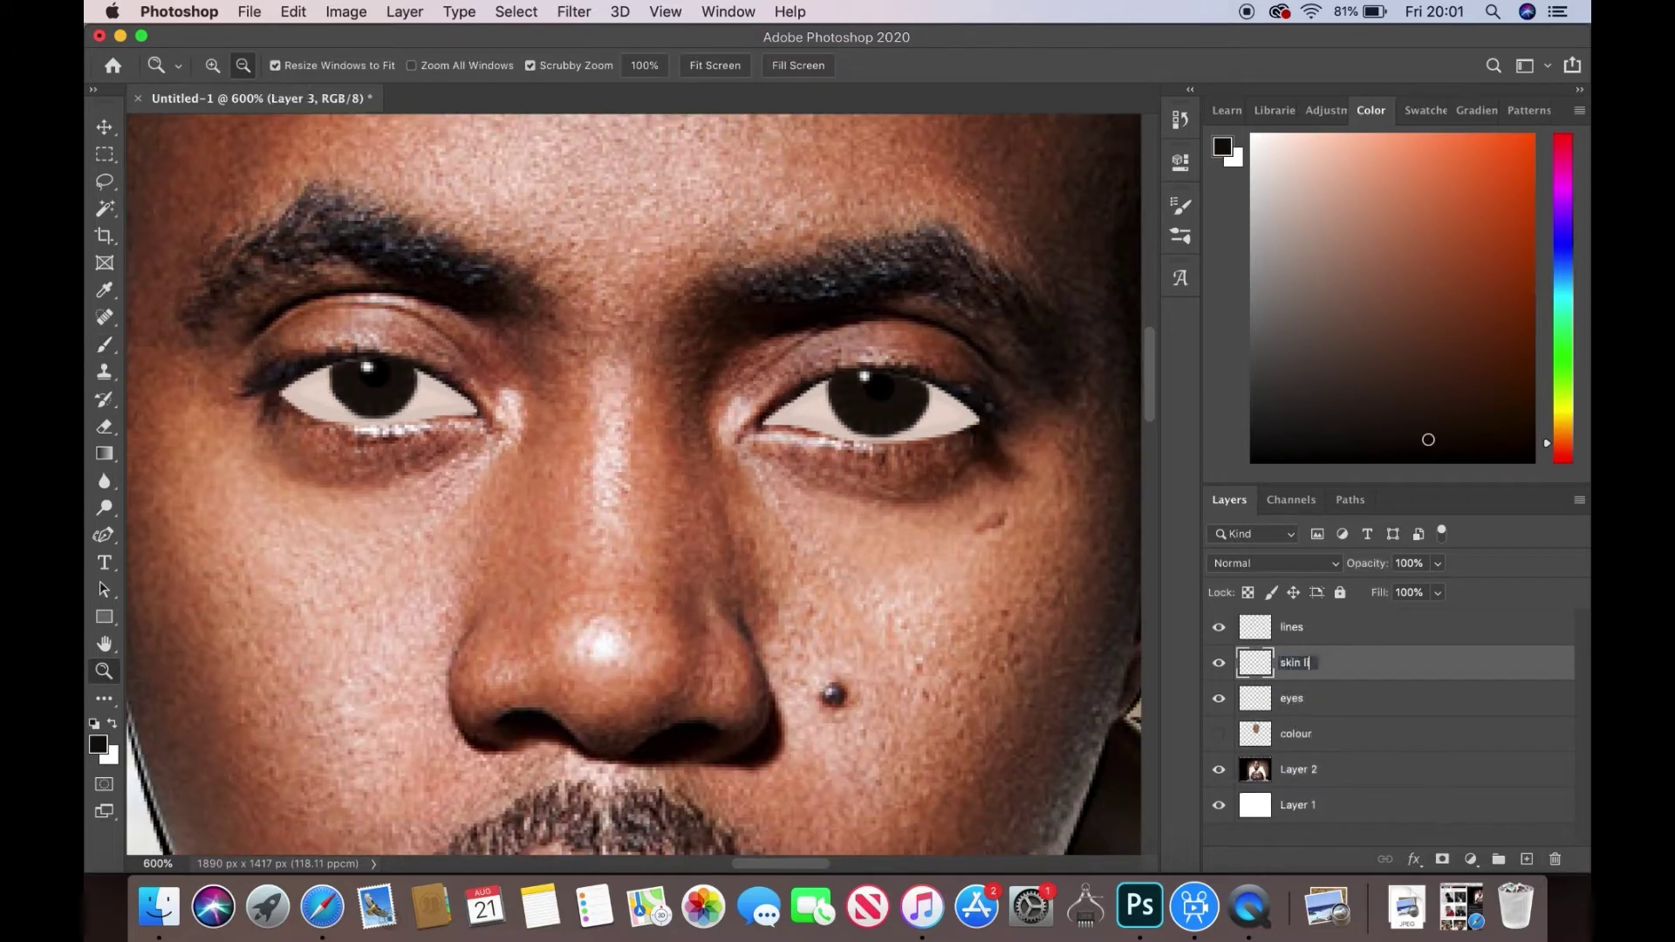
# - Name the new layer 'skin lines', show the colour layer, and draw dark brown eyelid lines
pyautogui.click(1291, 731)
pyautogui.click(1219, 734)
pyautogui.press('i')
pyautogui.click(944, 336)
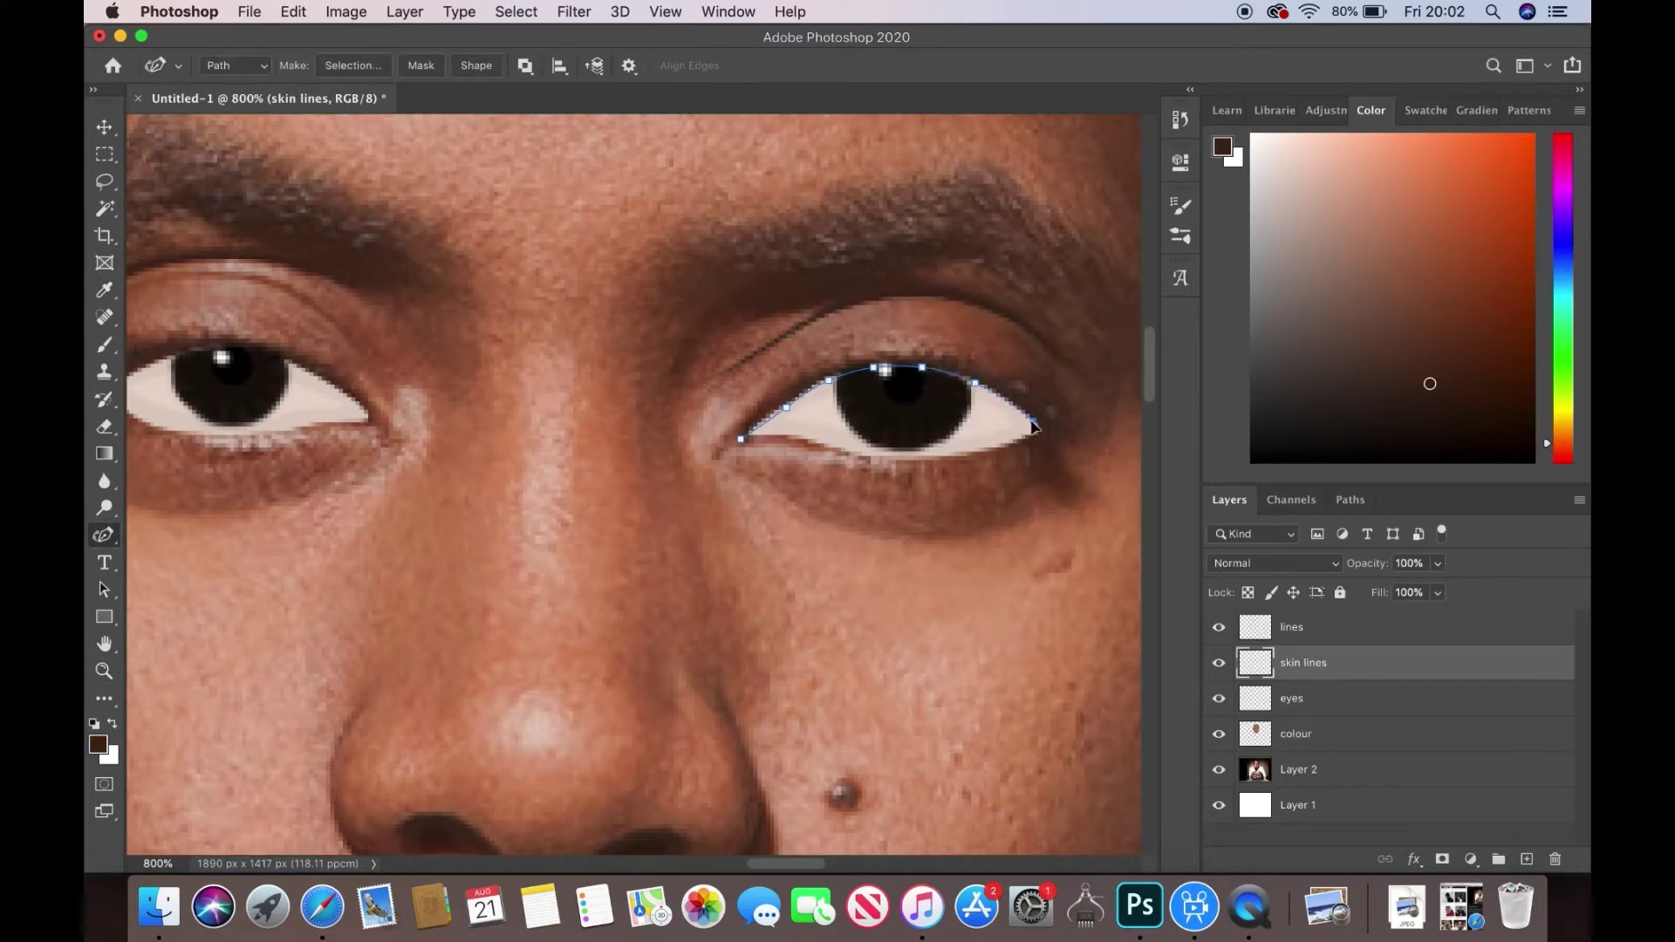
pyautogui.click(744, 439)
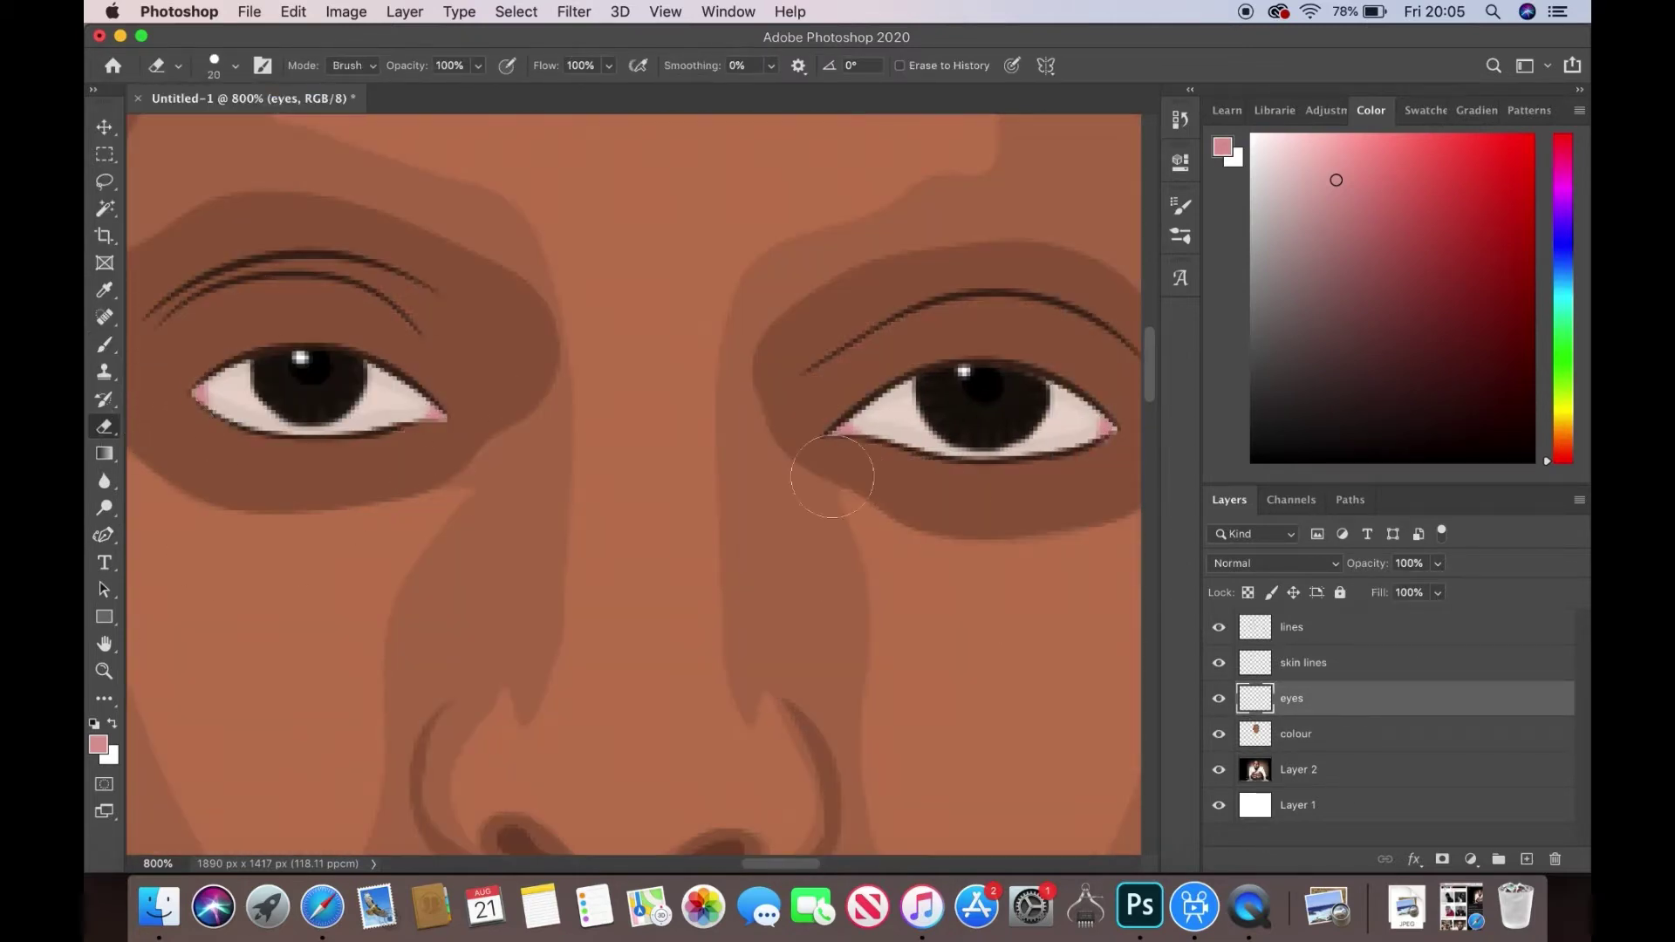
pyautogui.hscroll(5, 1048, 466)
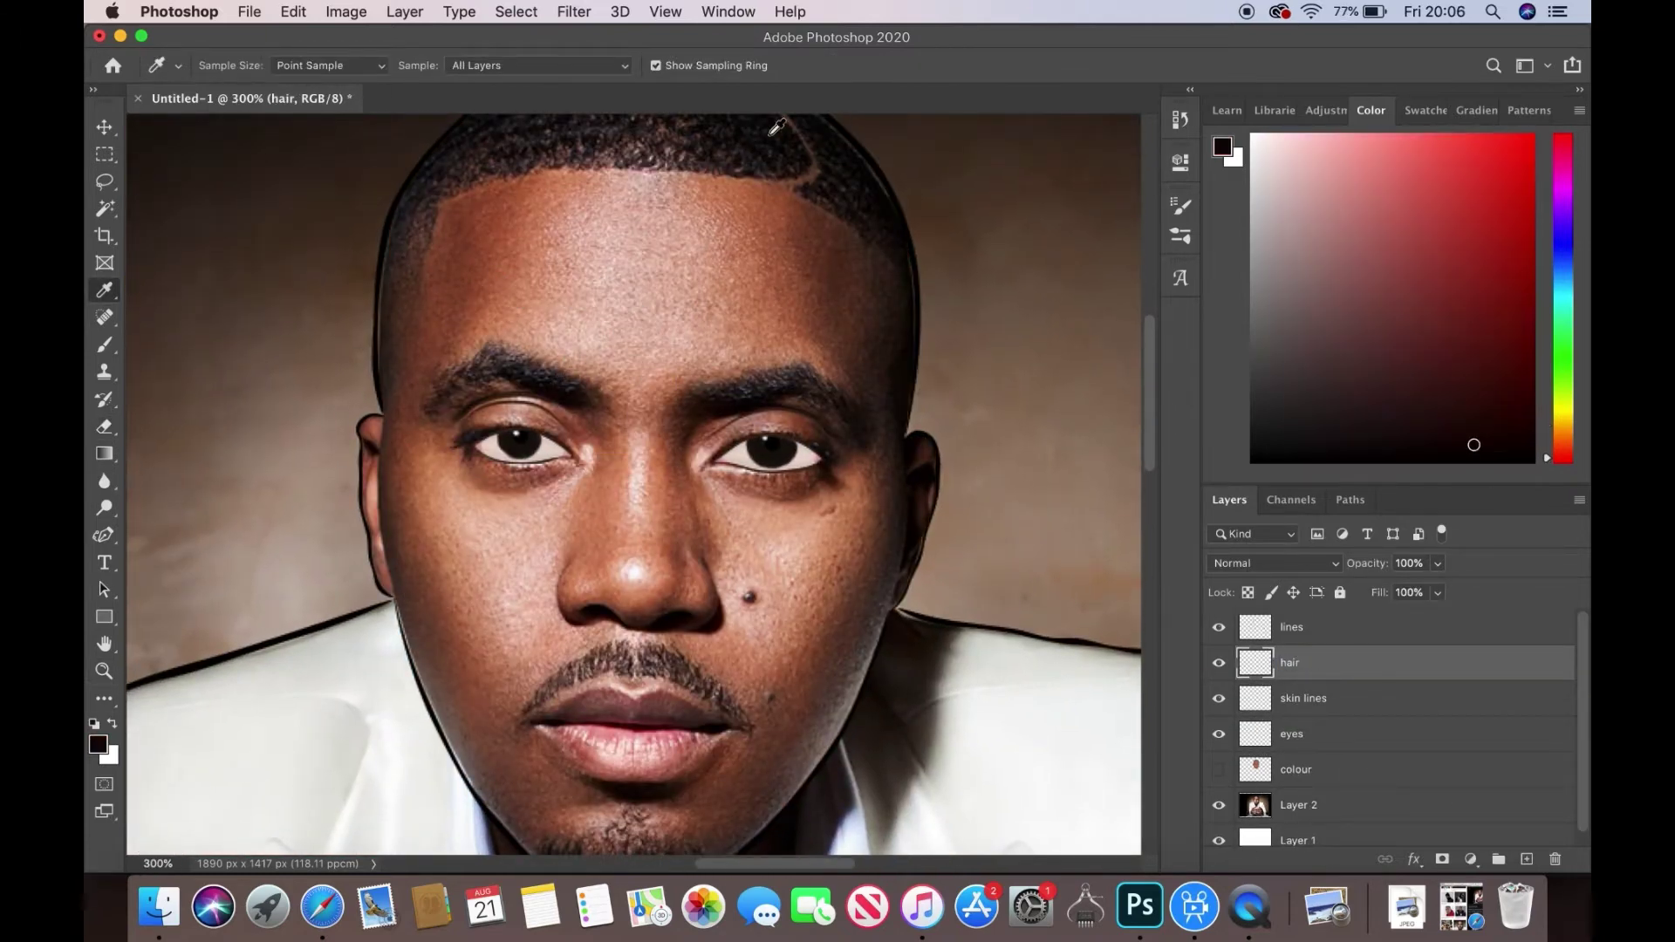
# - Outline the moustache along the upper lip and the eyebrow in black on the hair layer
pyautogui.click(1247, 441)
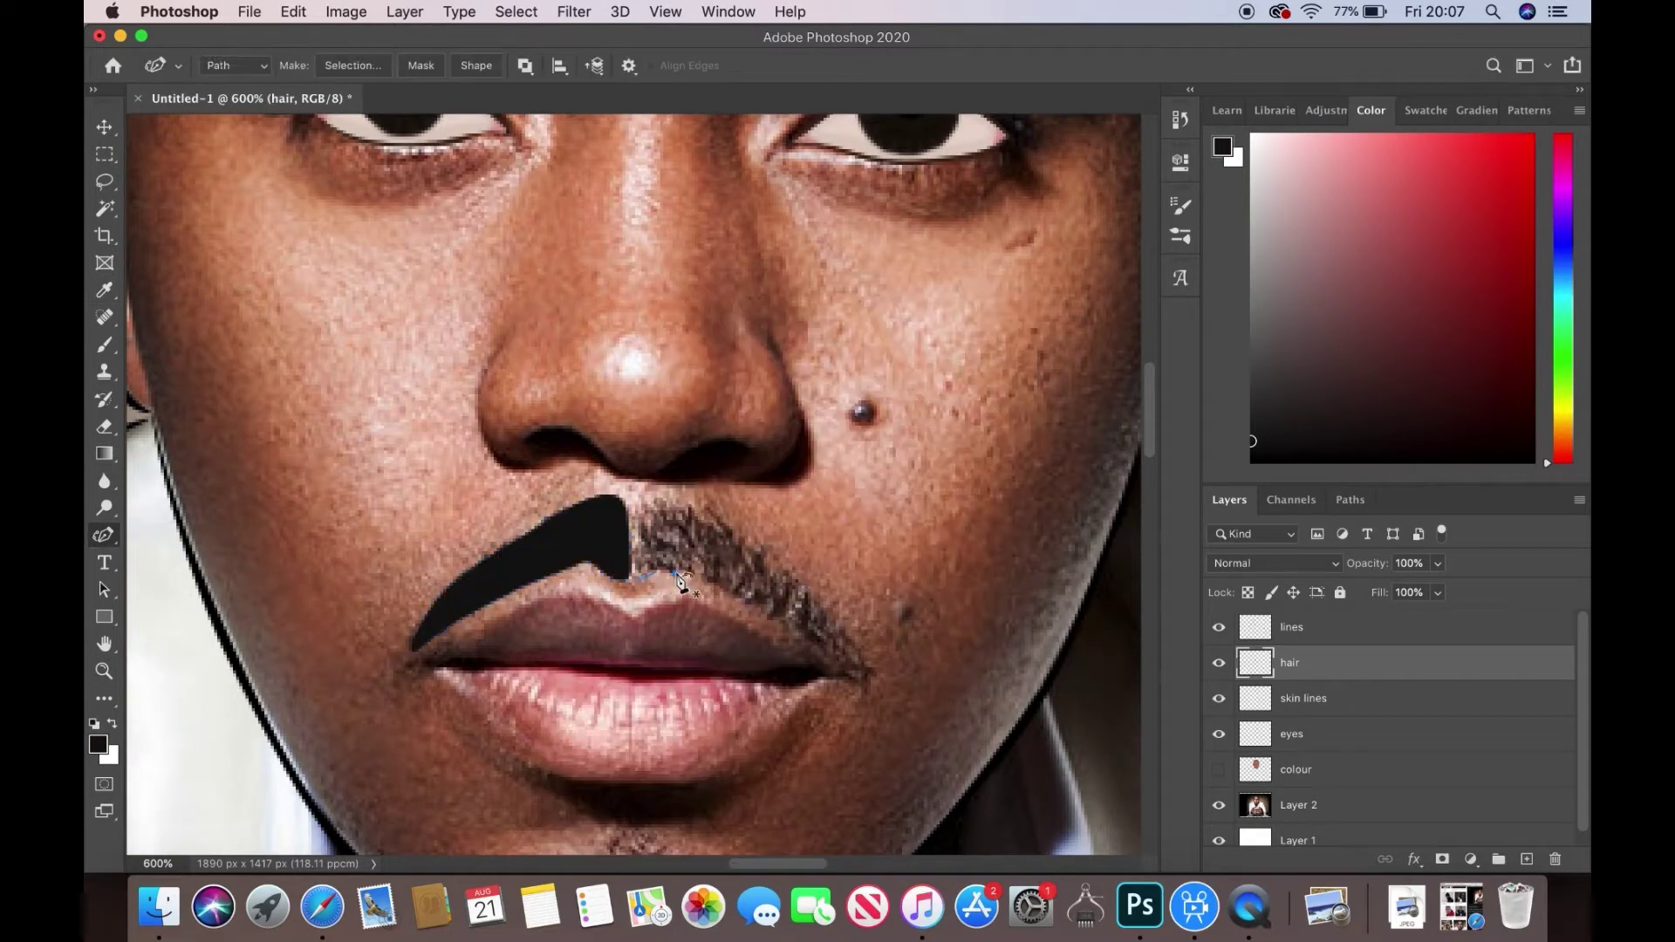
pyautogui.moveTo(645, 581)
pyautogui.mouseDown()
pyautogui.moveTo(720, 593)
pyautogui.moveTo(864, 679)
pyautogui.mouseUp()
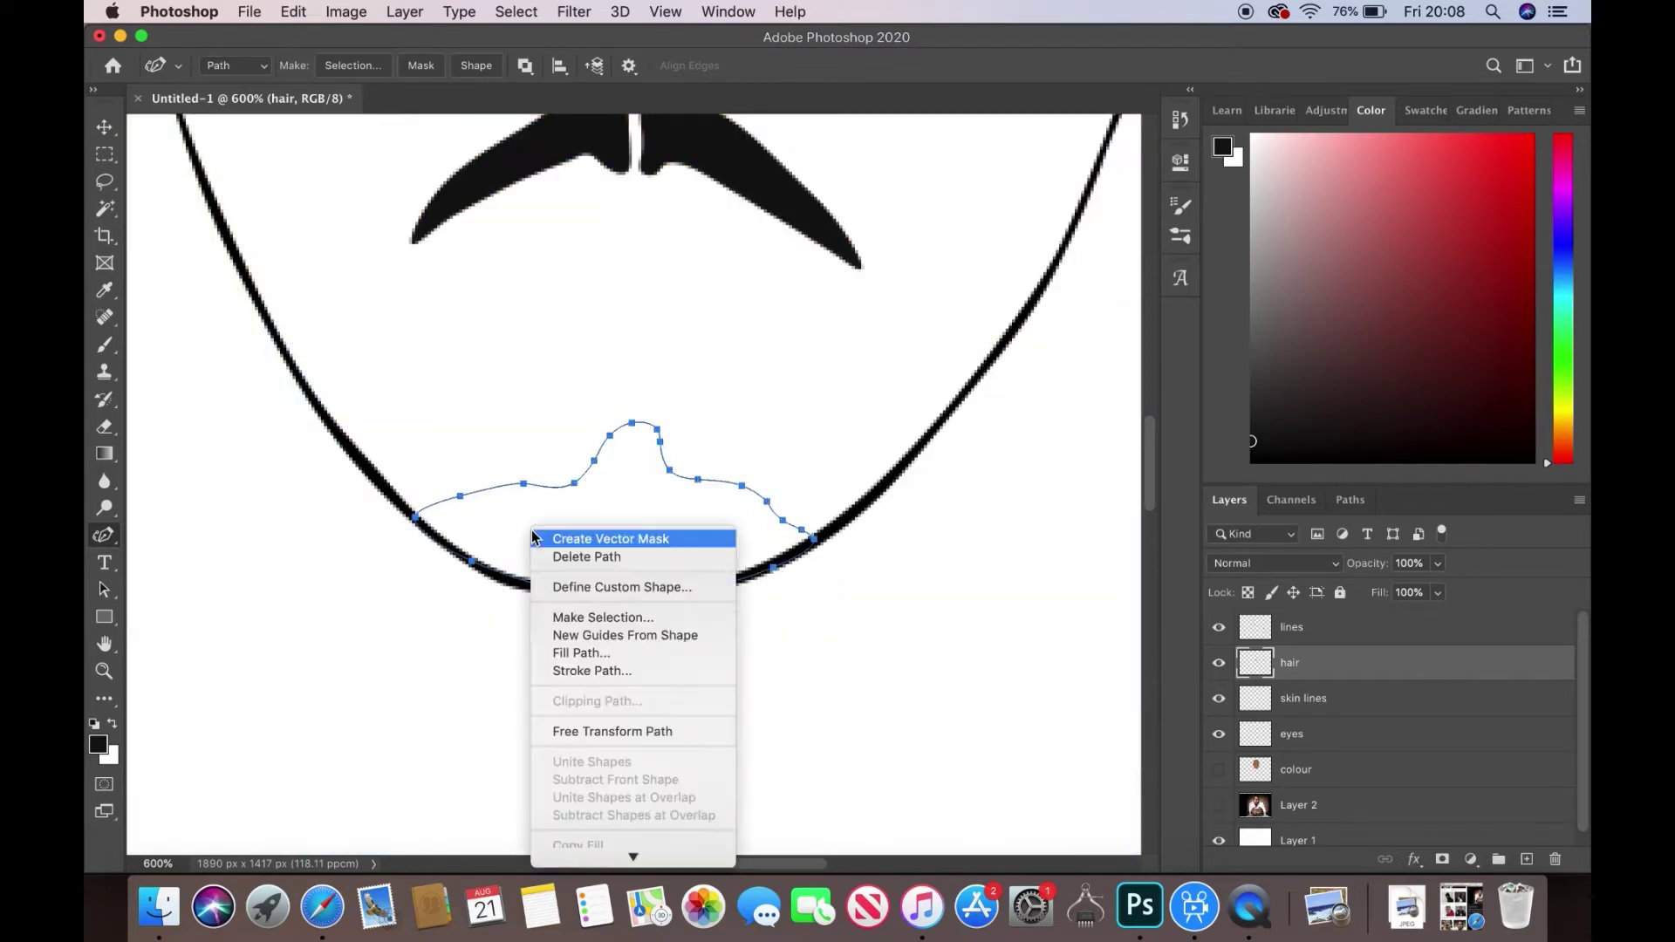
pyautogui.hscroll(-5, 709, 552)
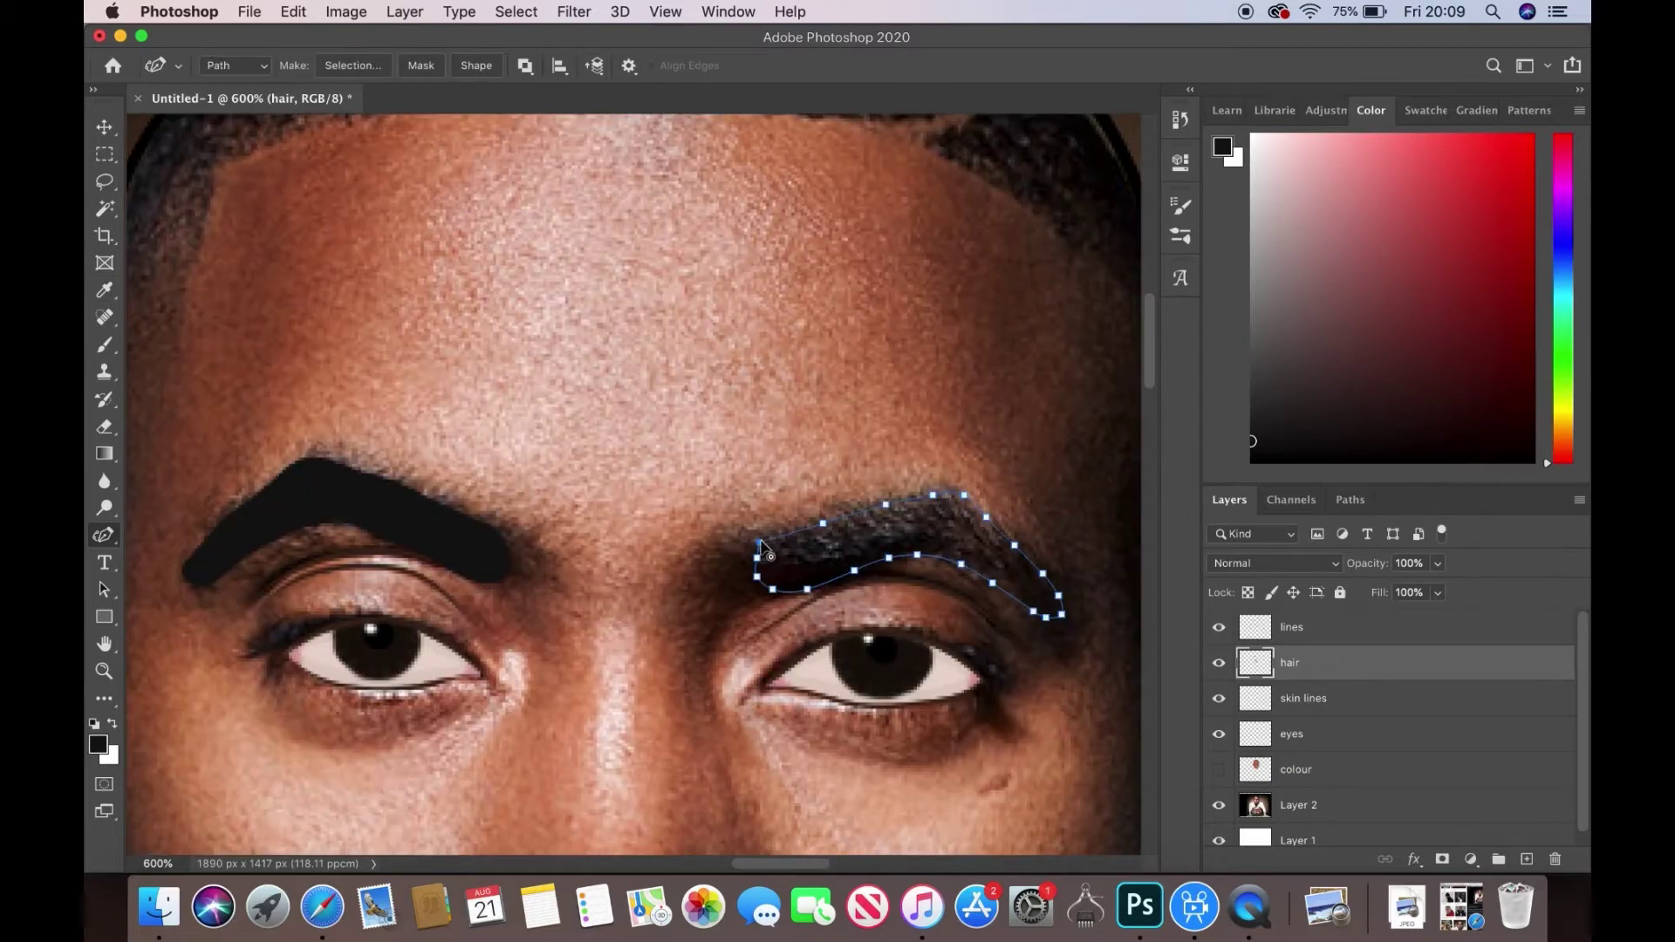
pyautogui.rightClick(816, 545)
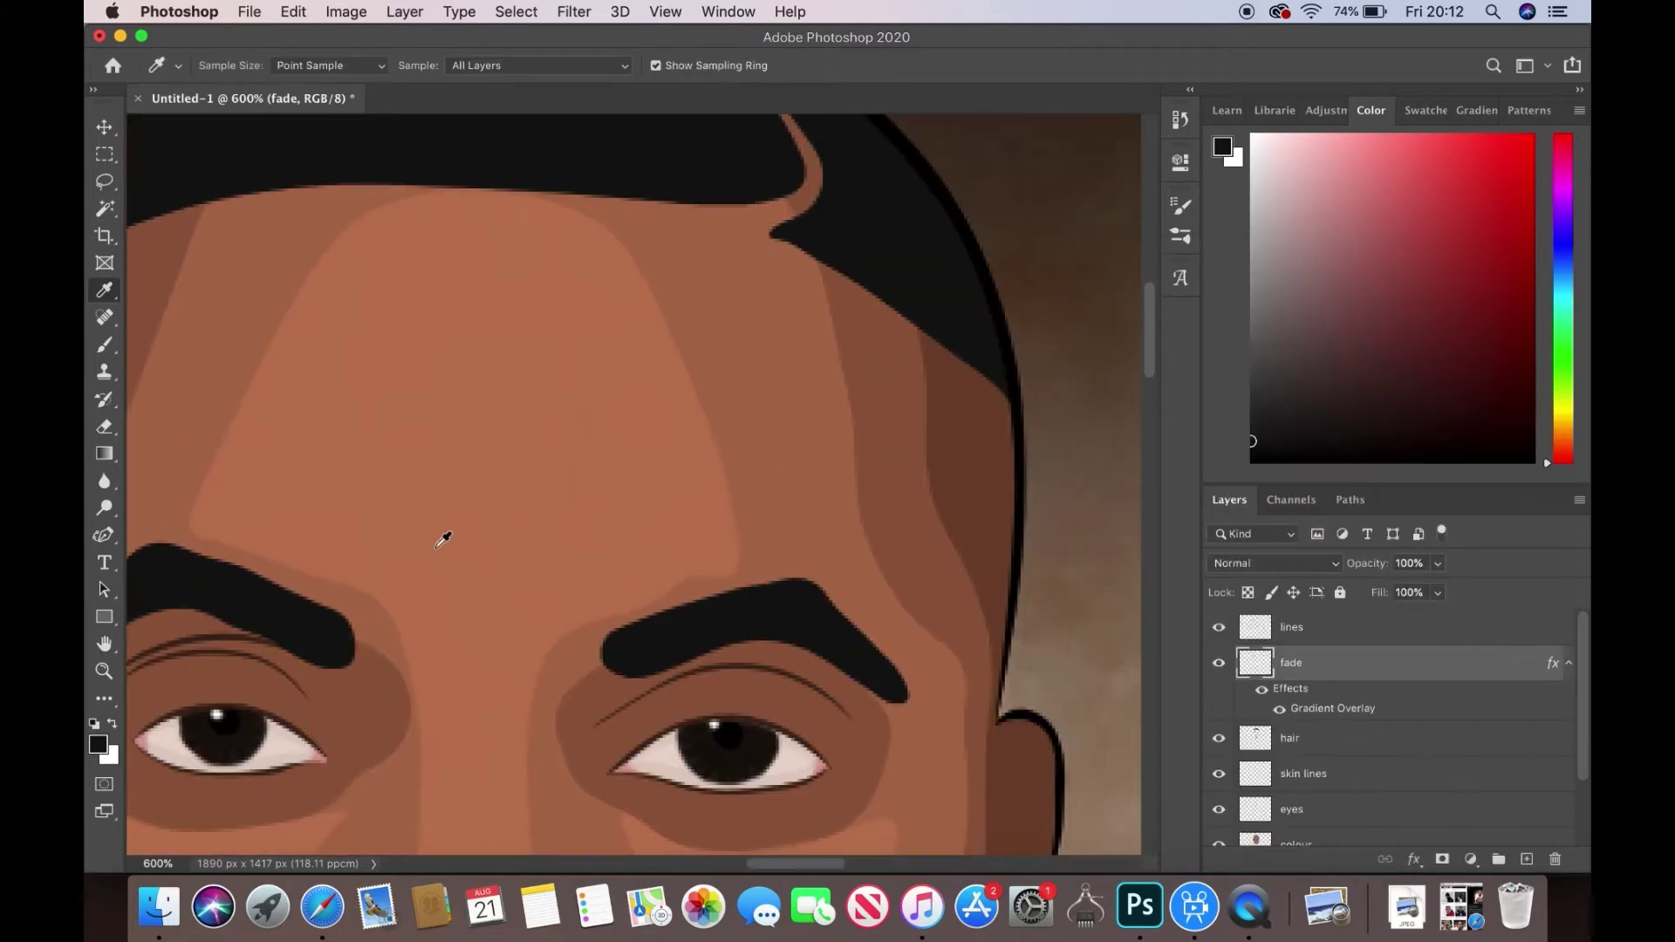
# - Confirm the dark #111111 gradient stop so the temple hair fades into the skin
pyautogui.press('p')
pyautogui.click(918, 318)
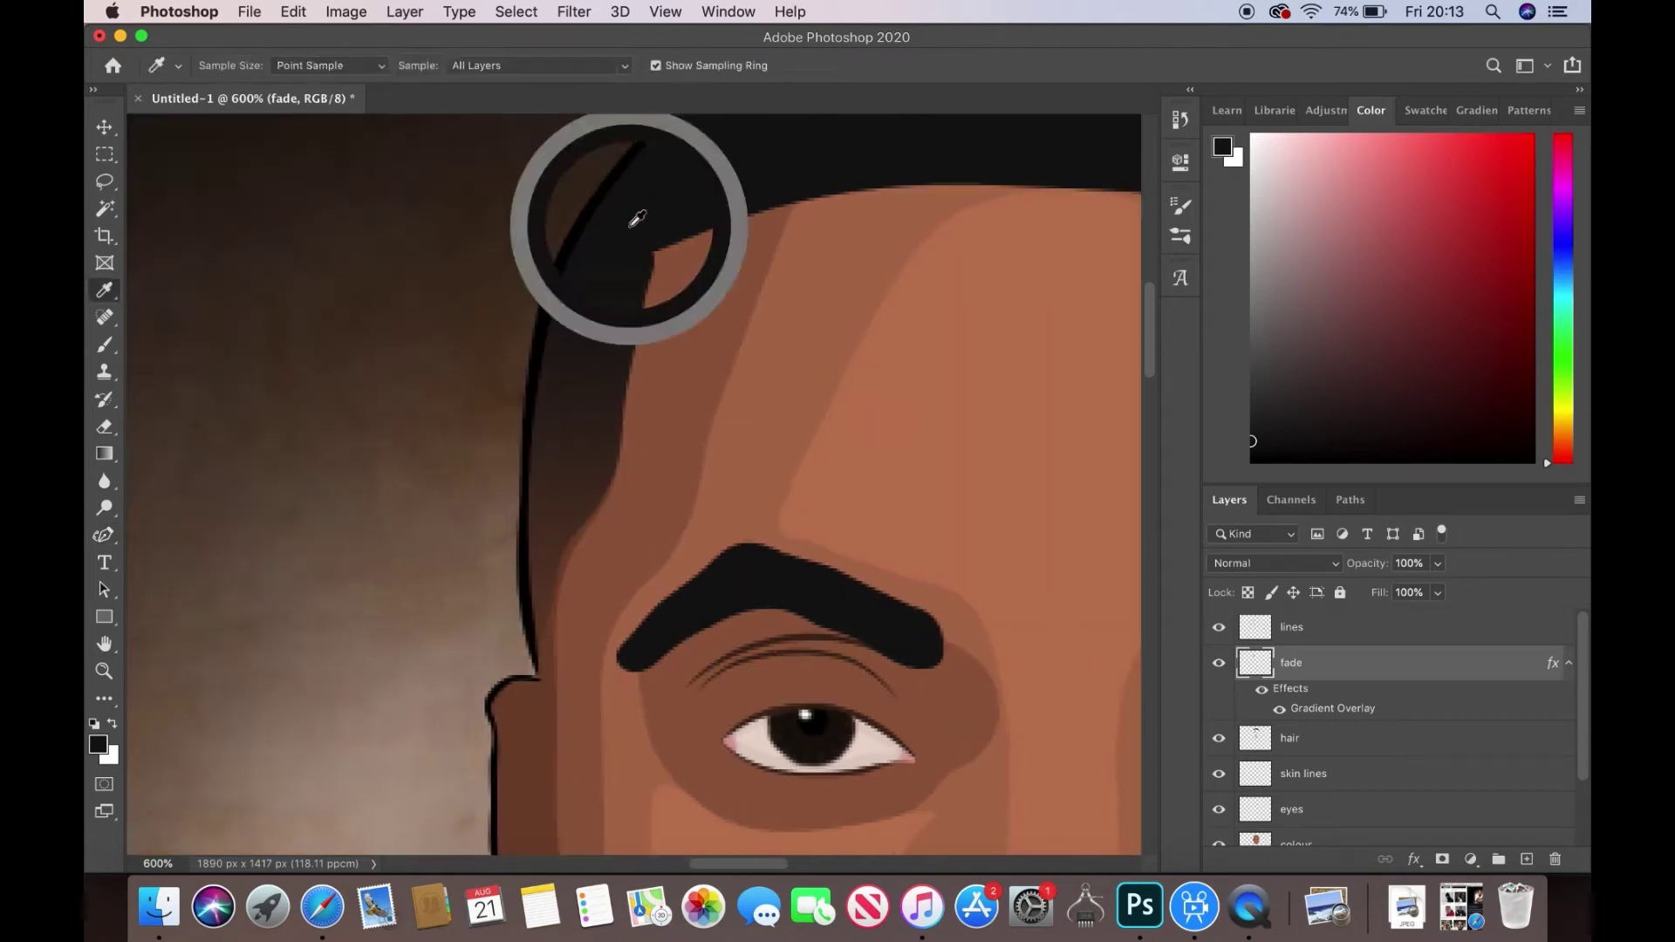
pyautogui.press('b')
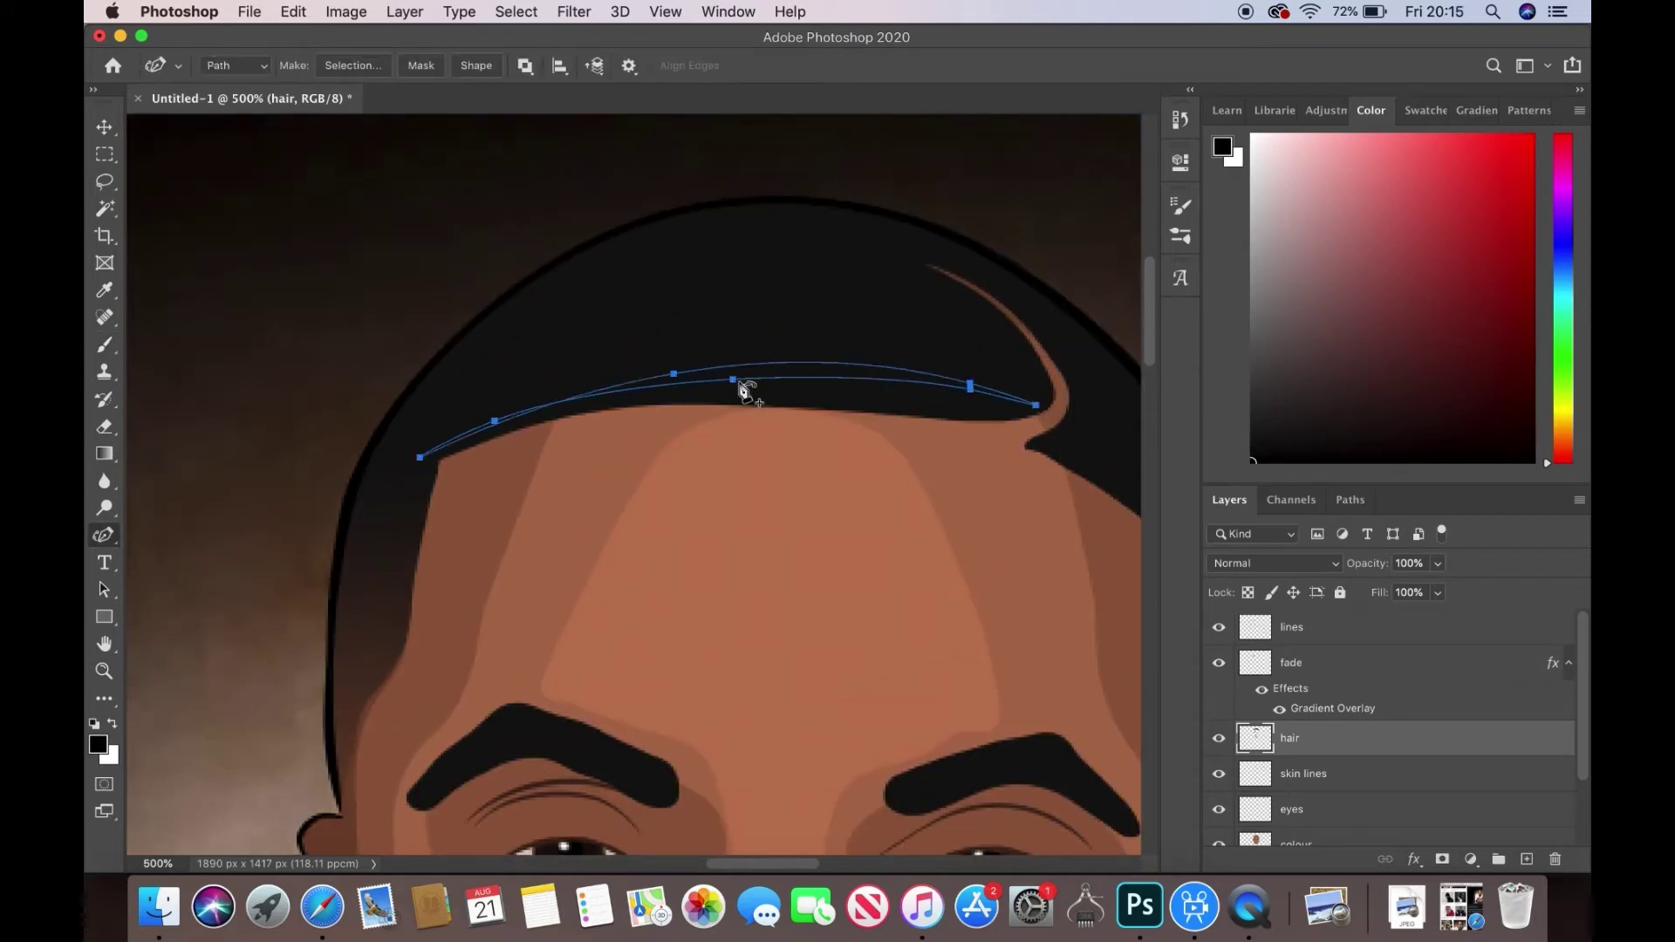
# - Trace a curved band across the top of the hair and fill it dark
pyautogui.moveTo(591, 401); pyautogui.dragTo(588, 390)
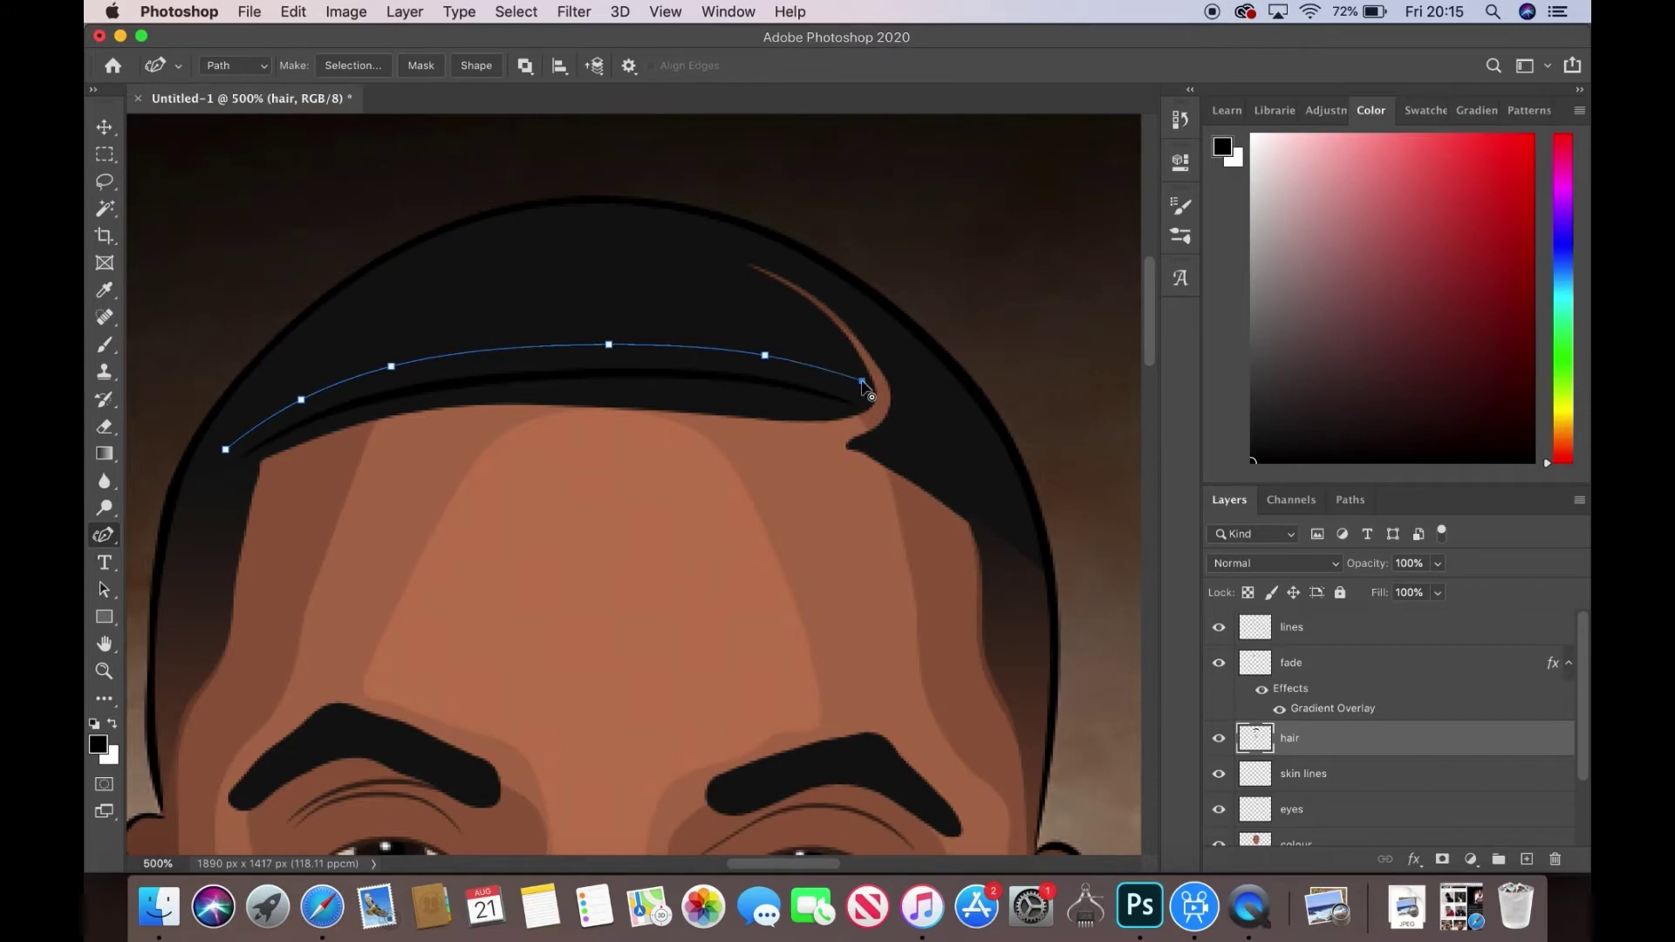
pyautogui.click(863, 381)
pyautogui.click(767, 352)
pyautogui.click(608, 333)
pyautogui.click(357, 371)
pyautogui.press('Return')
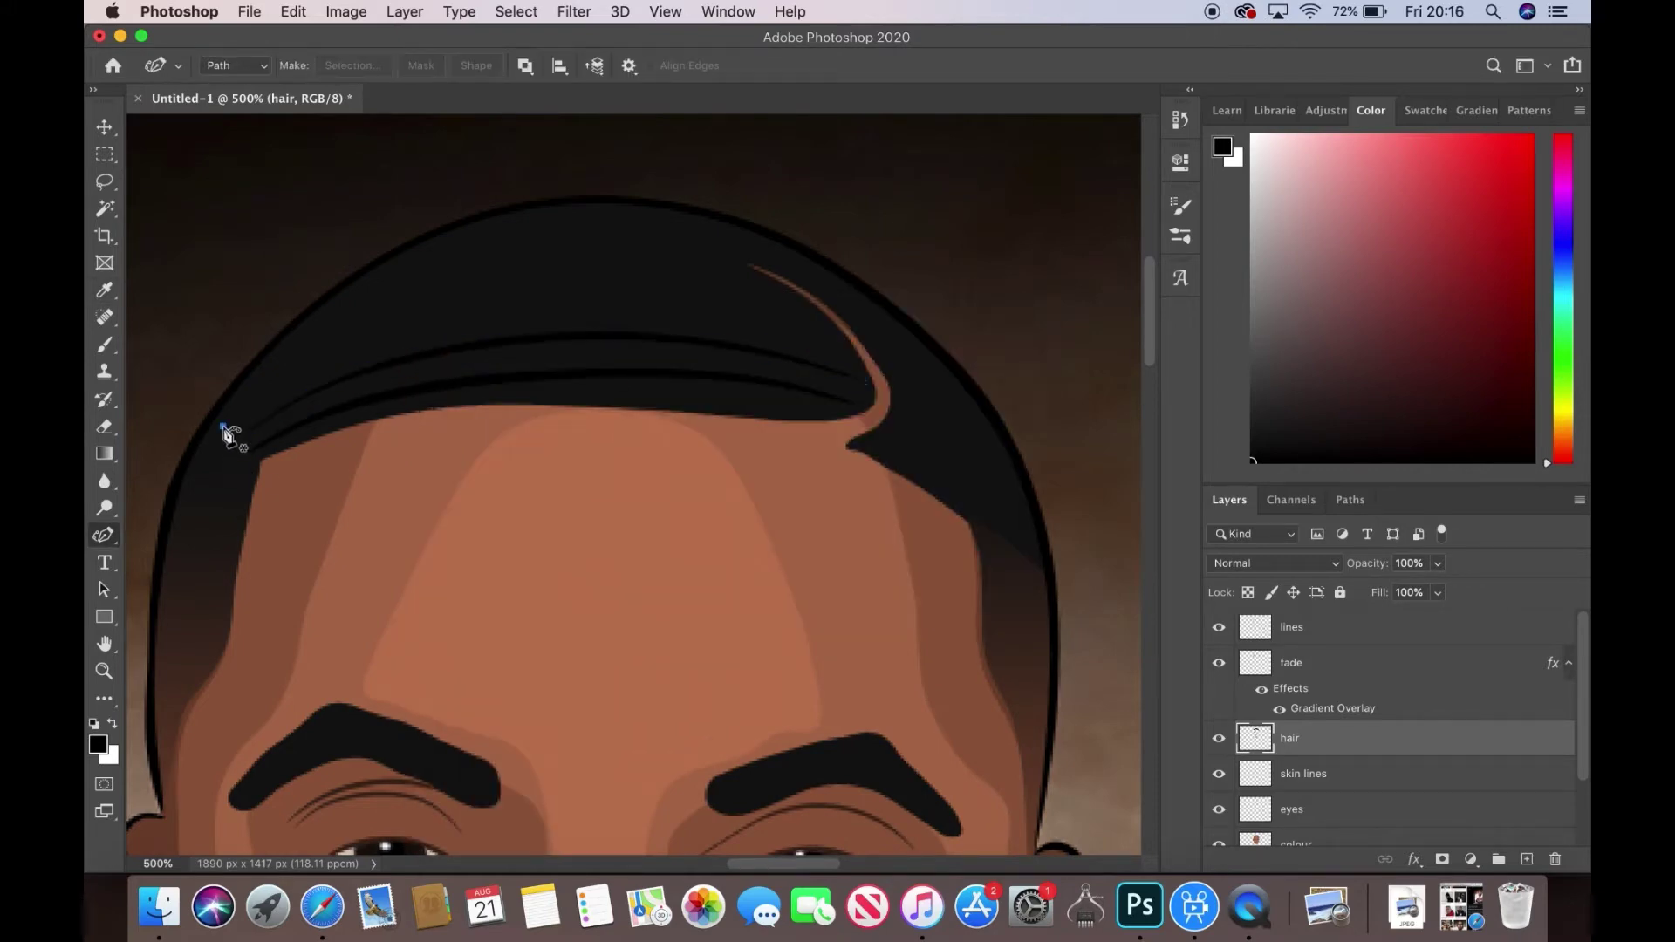
pyautogui.click(853, 348)
pyautogui.click(529, 298)
pyautogui.click(223, 425)
pyautogui.rightClick(692, 311)
pyautogui.click(981, 341)
pyautogui.click(275, 361)
# - Outline and fill a second curved groove in the hair
pyautogui.click(368, 303)
pyautogui.click(564, 261)
pyautogui.click(276, 360)
pyautogui.rightClick(278, 362)
pyautogui.click(980, 343)
pyautogui.click(372, 280)
# - Outline and fill a third groove near the crown of the head
pyautogui.click(473, 242)
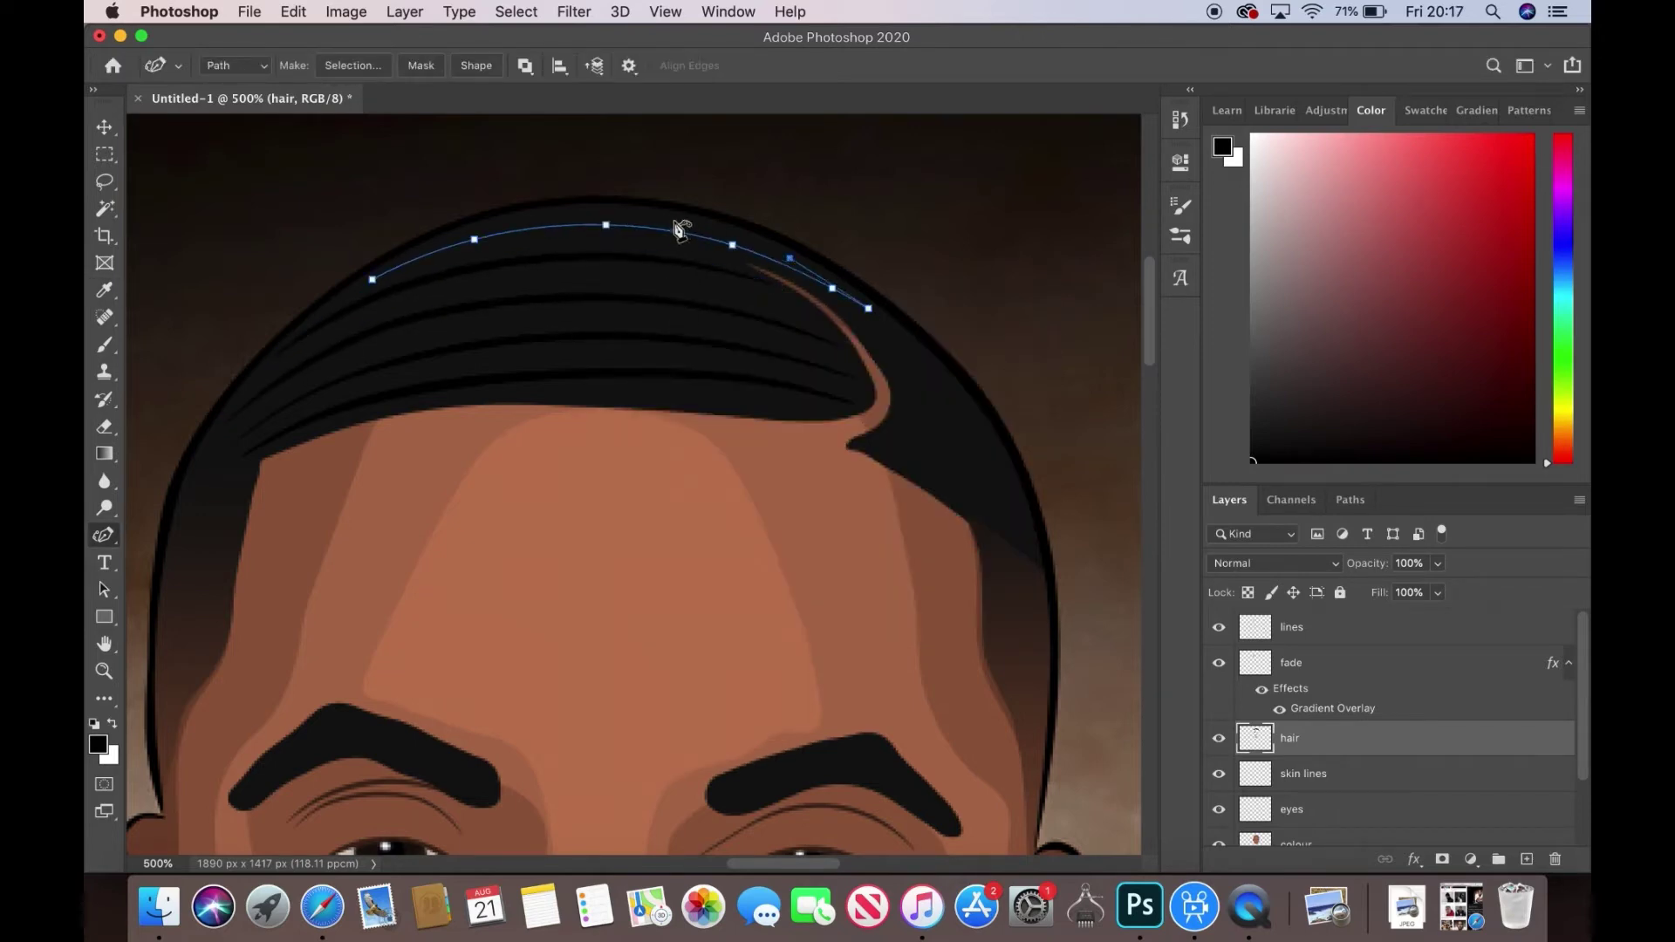
pyautogui.click(373, 279)
pyautogui.rightClick(376, 284)
pyautogui.click(981, 343)
pyautogui.rightClick(920, 375)
pyautogui.click(910, 411)
pyautogui.press('Return')
# - Delete the leftover groove paths and zoom out to see the whole head
pyautogui.rightClick(1012, 475)
pyautogui.click(1048, 618)
pyautogui.press('Return')
pyautogui.rightClick(883, 424)
pyautogui.click(916, 483)
pyautogui.click(104, 671)
pyautogui.scroll(-3, 129, 664)
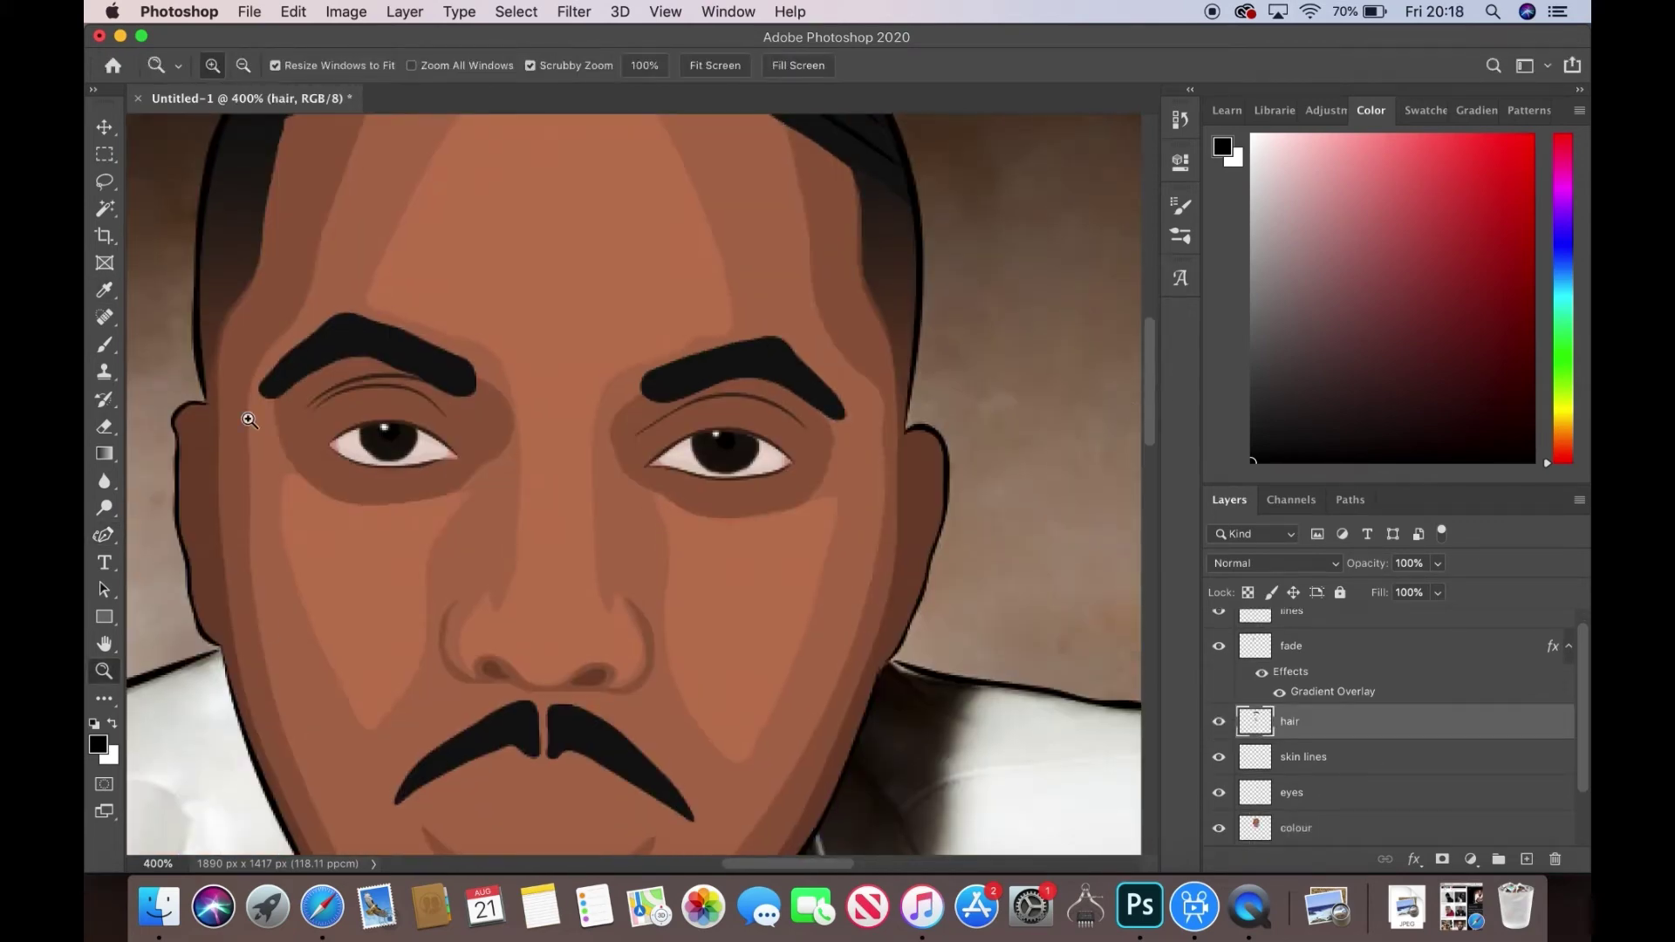
# - Pick a small brush size and zoom in on the left ear
pyautogui.scroll(5, 247, 411)
pyautogui.press('b')
pyautogui.click(179, 66)
pyautogui.press('Escape')
pyautogui.press('z')
pyautogui.keyDown('alt'); pyautogui.click(410, 349); pyautogui.keyUp('alt')
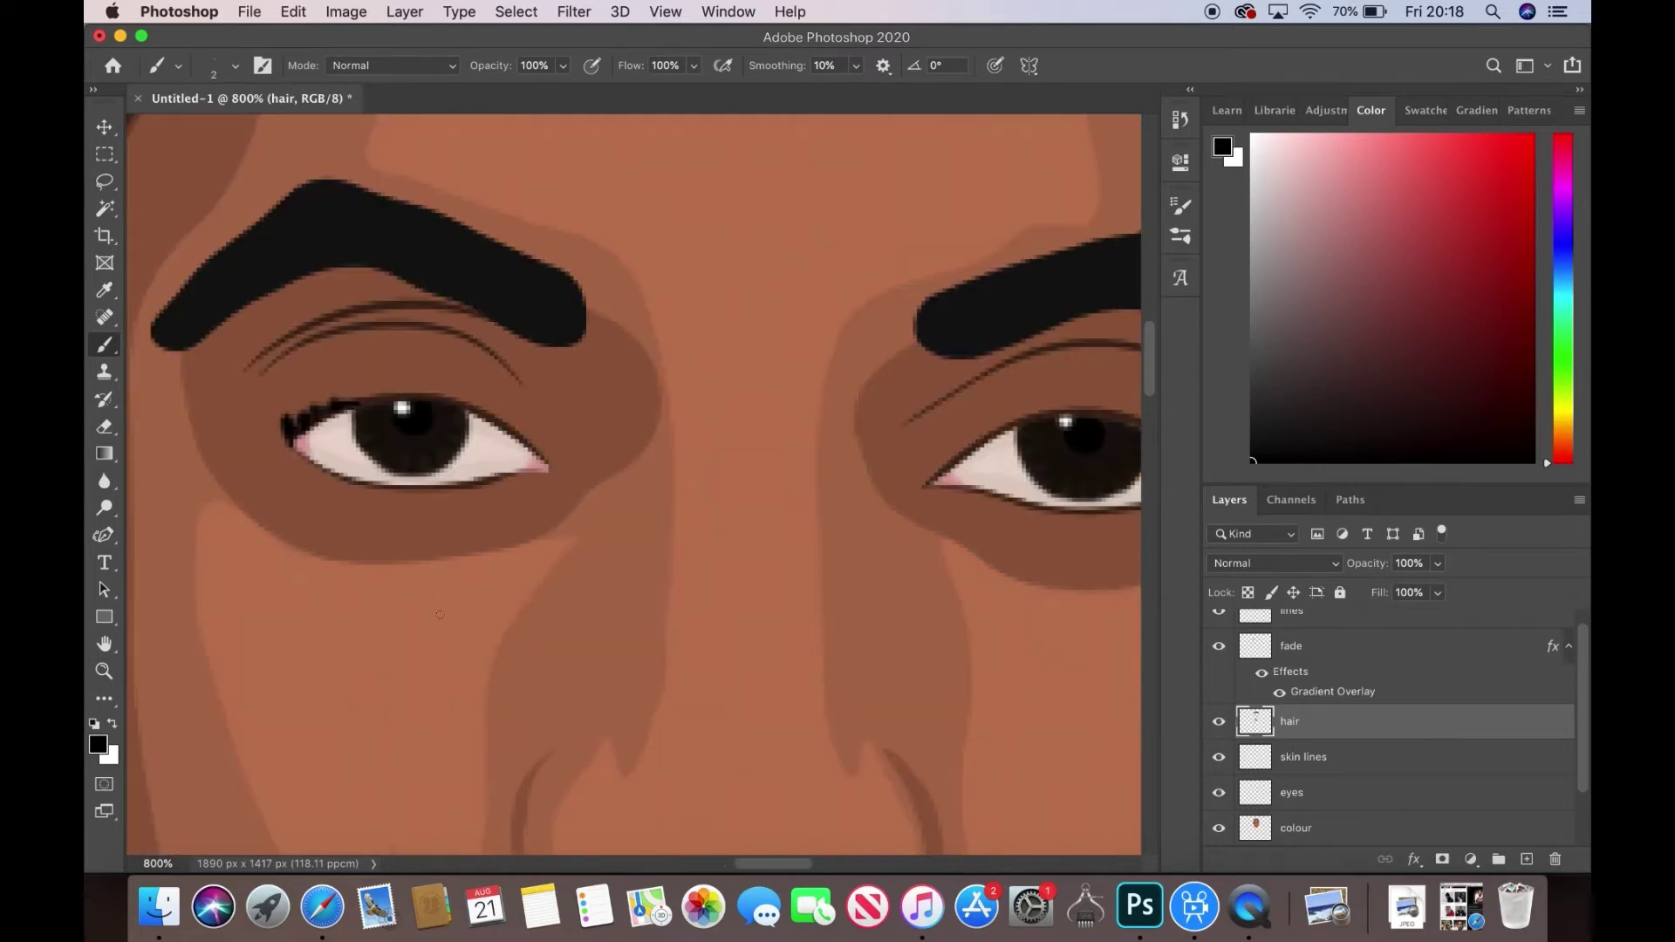
pyautogui.keyDown('alt'); pyautogui.click(404, 357); pyautogui.keyUp('alt')
pyautogui.click(224, 404)
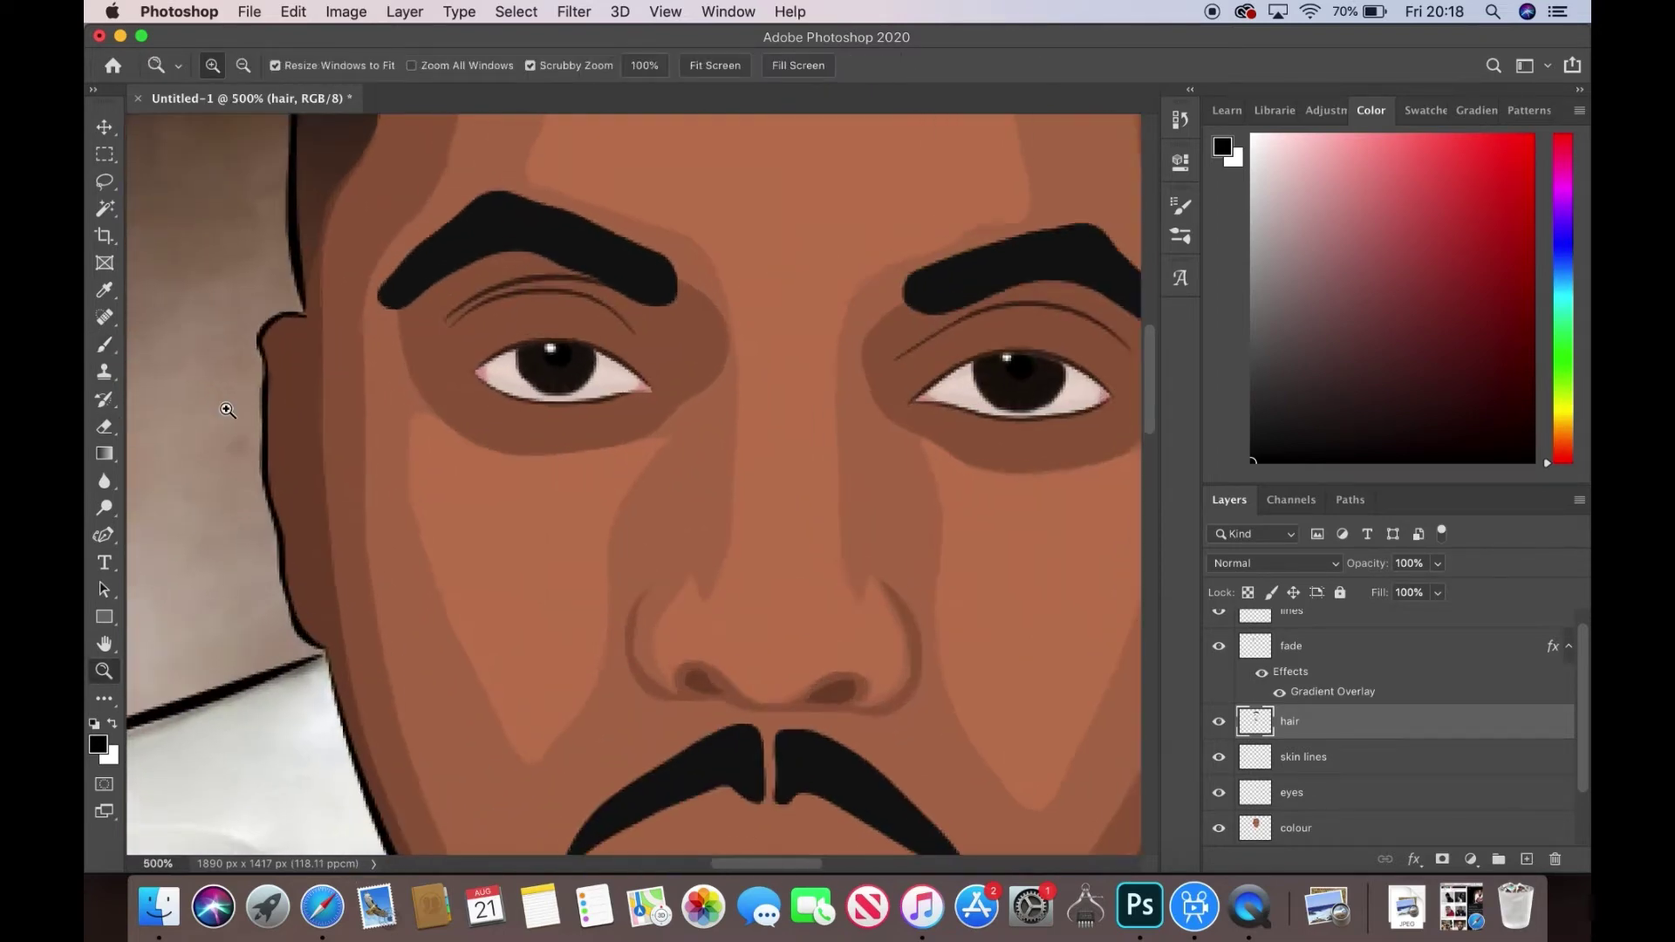
# - On the skin lines layer, trace and stroke the inner line of the left ear
pyautogui.click(487, 562)
pyautogui.hotkey('alt', '[')
pyautogui.press('p')
pyautogui.click(282, 388)
pyautogui.rightClick(288, 371)
pyautogui.click(340, 385)
pyautogui.click(302, 550)
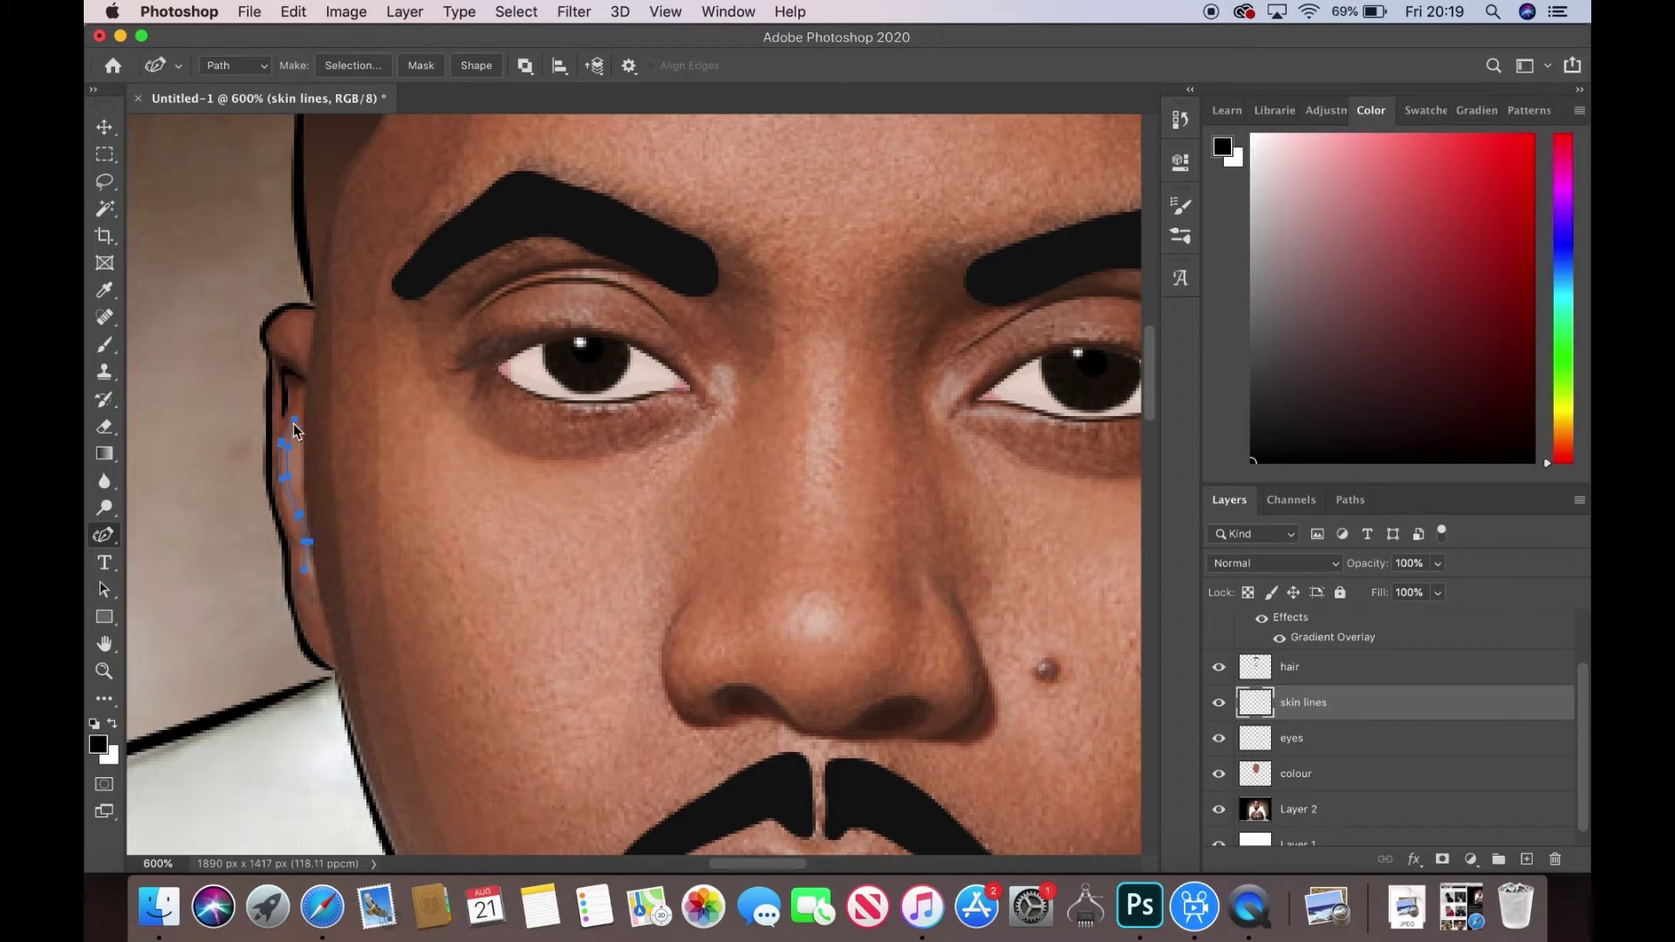
# - Trace and stroke the inner line of the right ear
pyautogui.hscroll(5, 295, 431)
pyautogui.click(922, 431)
pyautogui.click(945, 417)
pyautogui.click(967, 431)
pyautogui.click(963, 451)
pyautogui.click(960, 476)
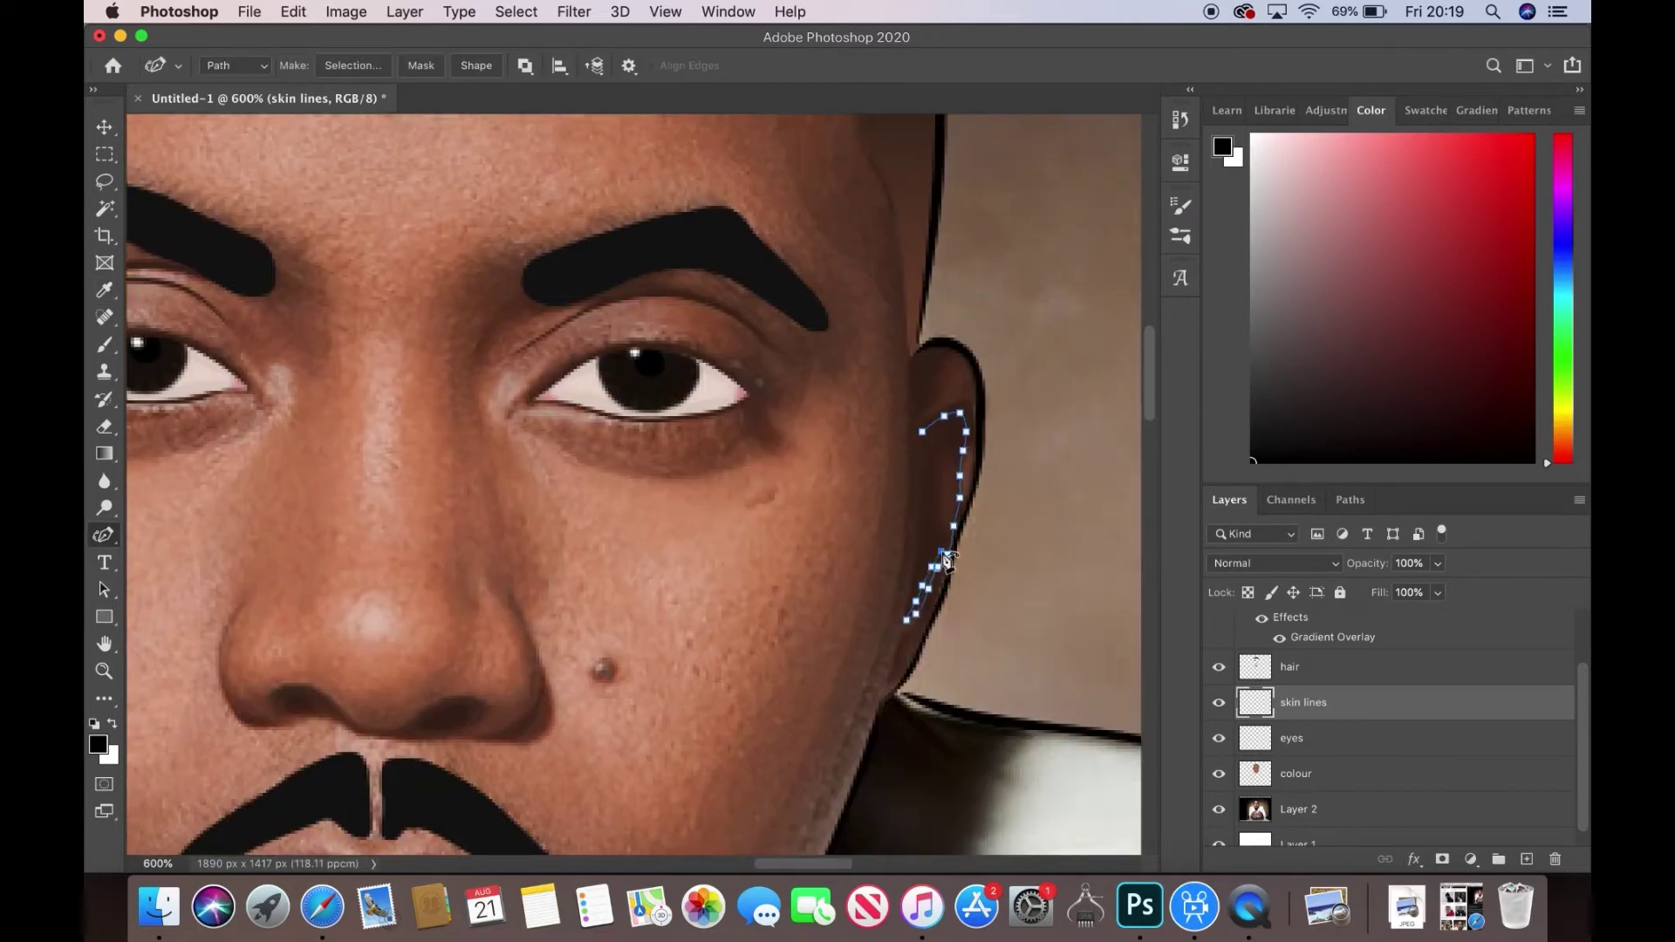
pyautogui.rightClick(918, 428)
pyautogui.click(977, 482)
pyautogui.click(923, 518)
pyautogui.rightClick(930, 515)
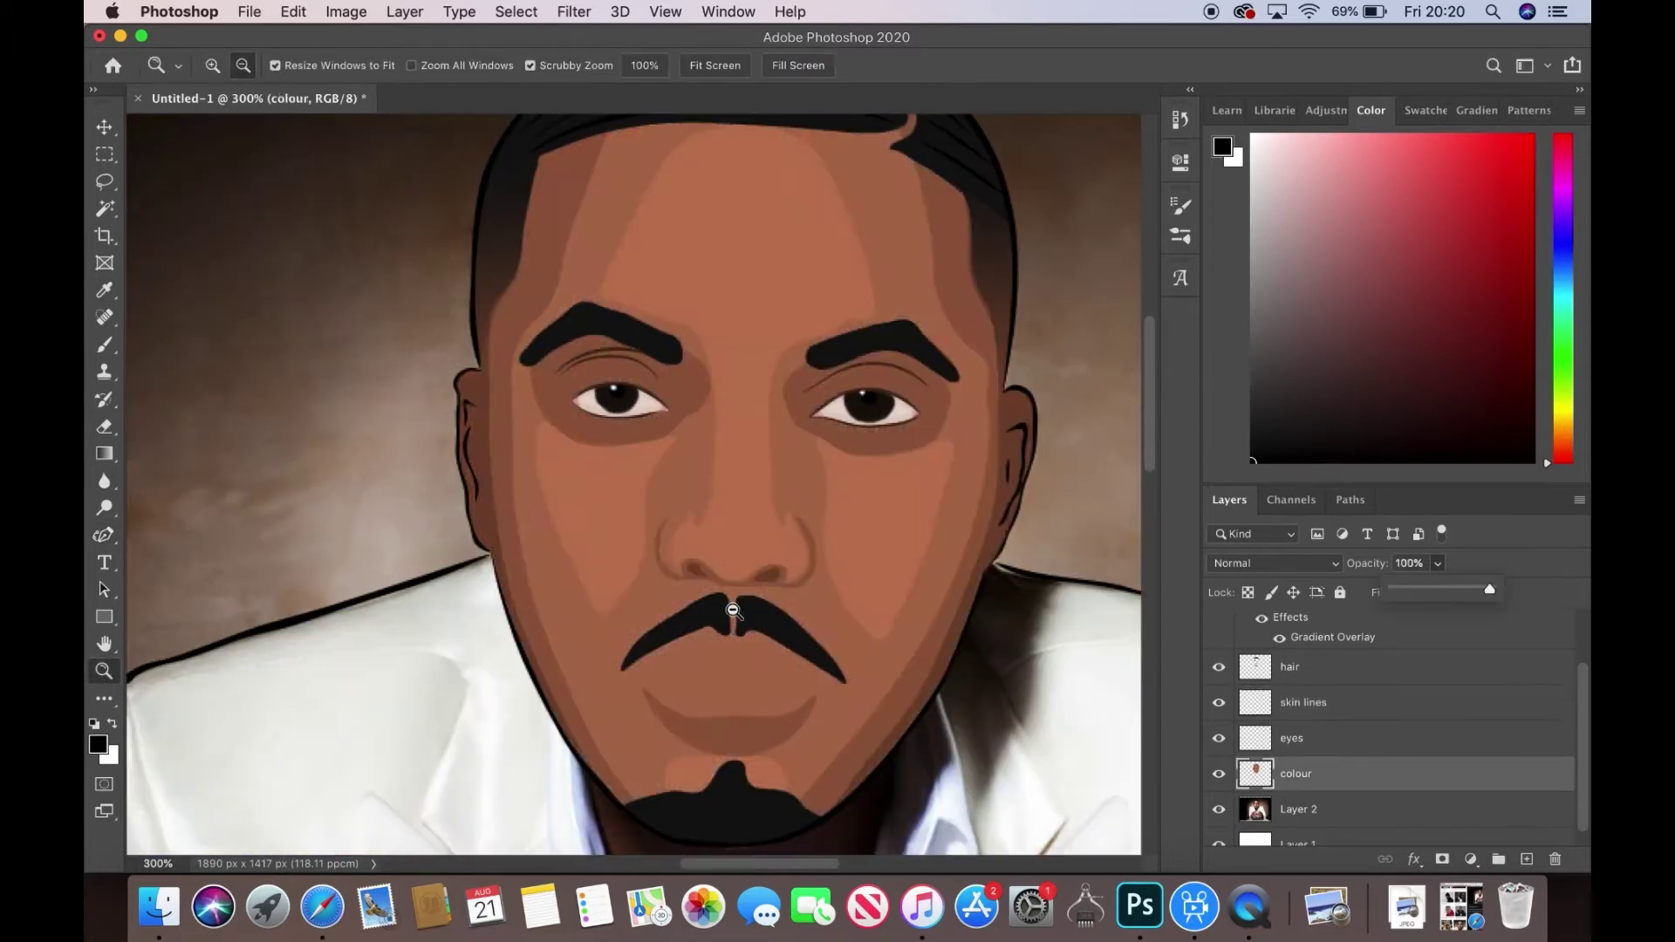
# - Sample a dark colour and brush a small black mole onto the cheek
pyautogui.click(855, 535)
pyautogui.press('0')
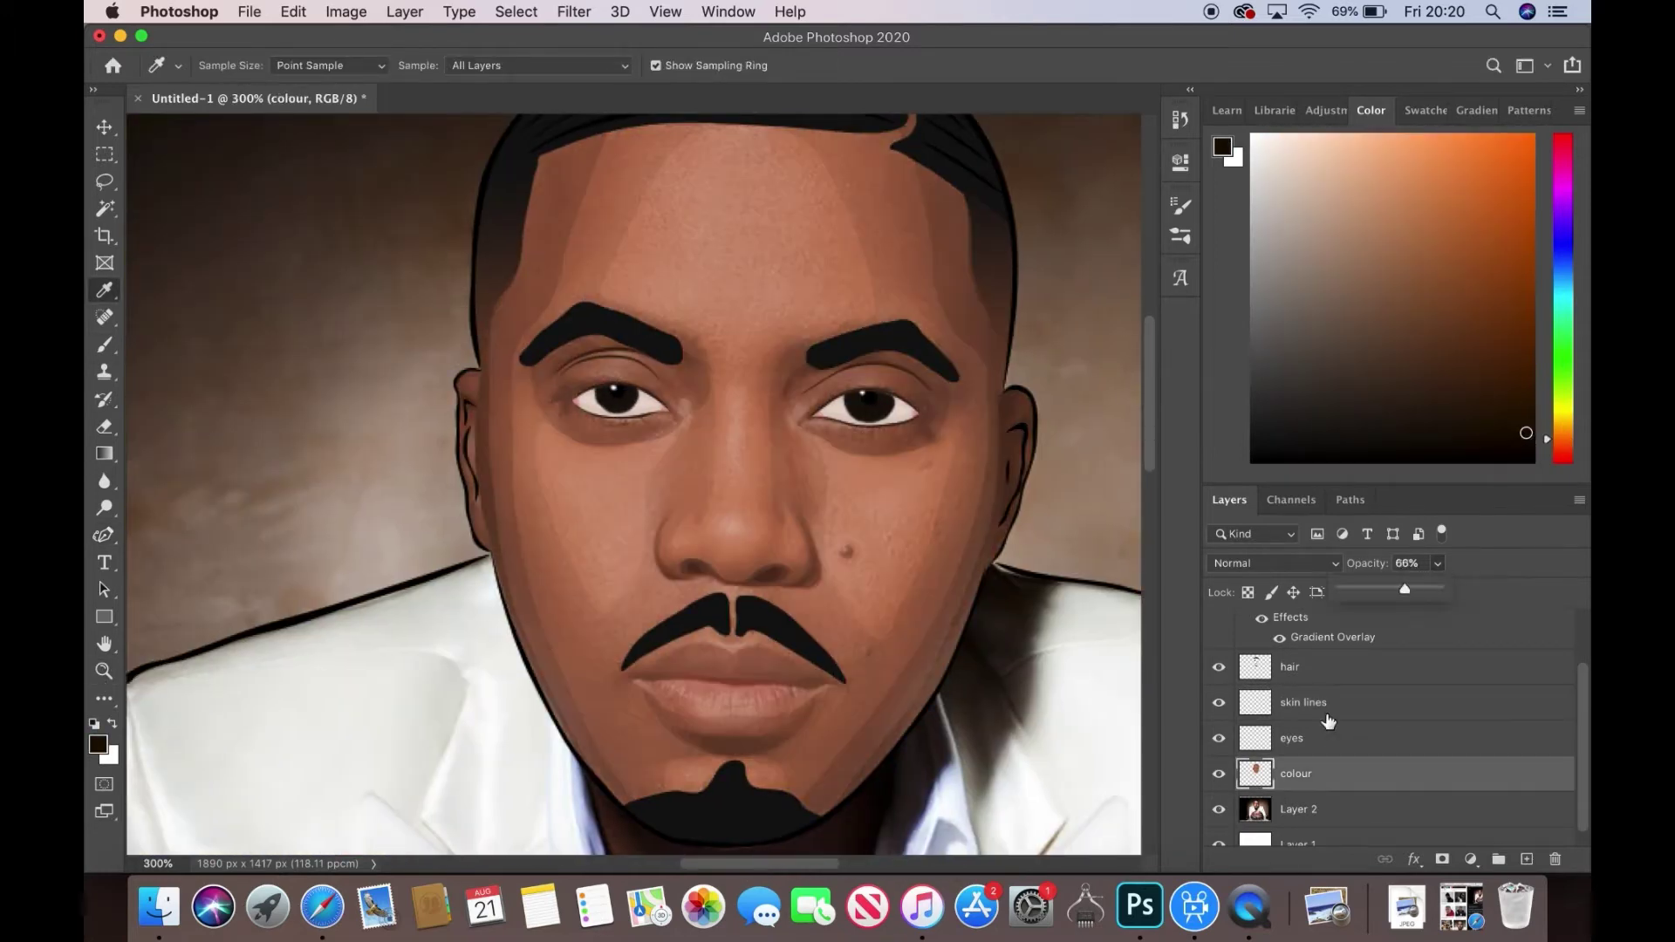
pyautogui.hotkey('alt', ']')
pyautogui.hotkey('alt', ']')
pyautogui.press('b')
pyautogui.click(234, 66)
pyautogui.press('Return')
pyautogui.click(848, 552)
# - Set brush opacity to 45% and fade the flat colour layer out to reveal the photo
pyautogui.press('4')
pyautogui.press('5')
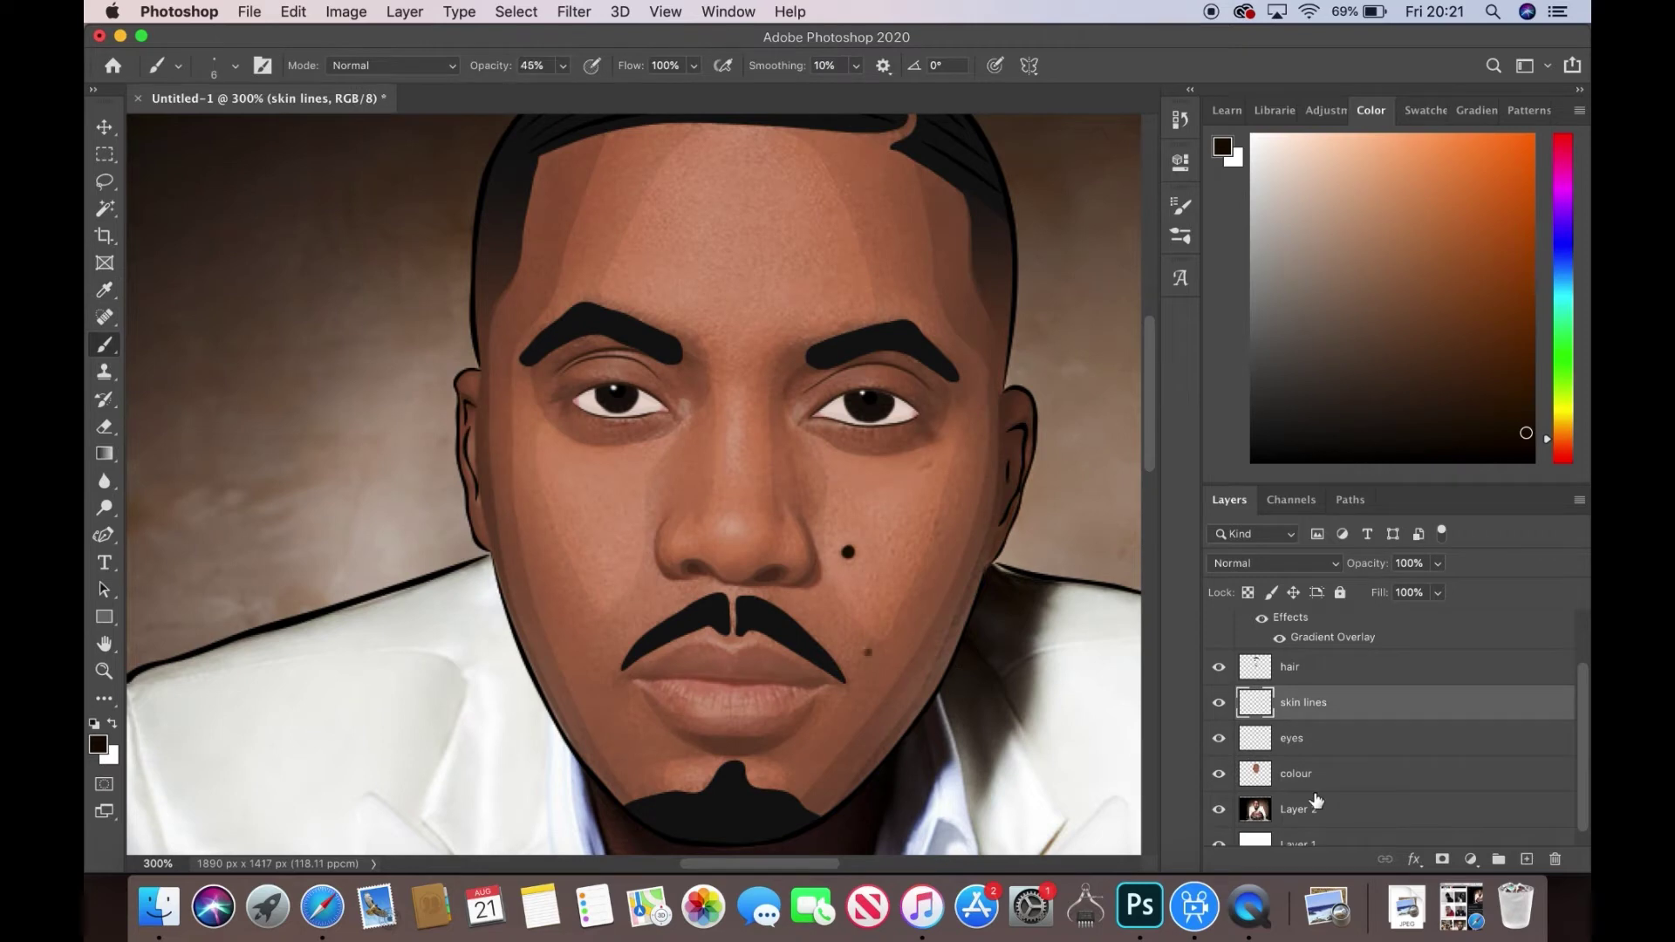
pyautogui.click(1300, 773)
pyautogui.moveTo(1438, 593); pyautogui.dragTo(1429, 591)
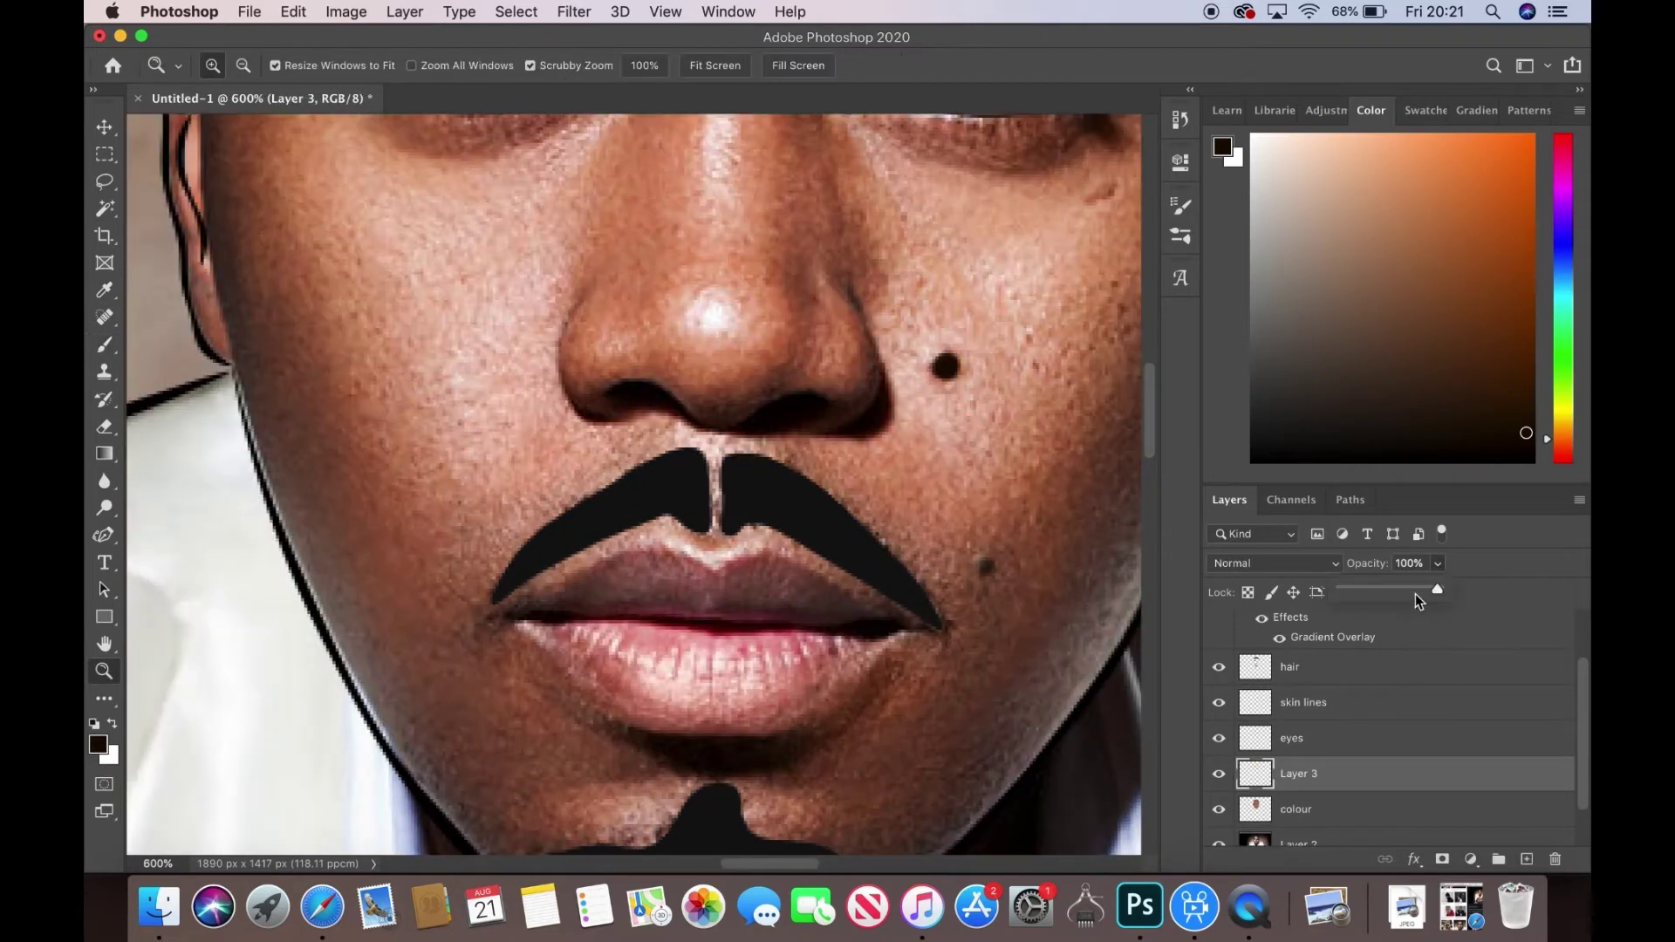
# - Rename the new layer to 'lips', zoom to the mouth and sample the lower-lip pink
pyautogui.doubleClick(1300, 773)
pyautogui.write('lips')
pyautogui.press('Return')
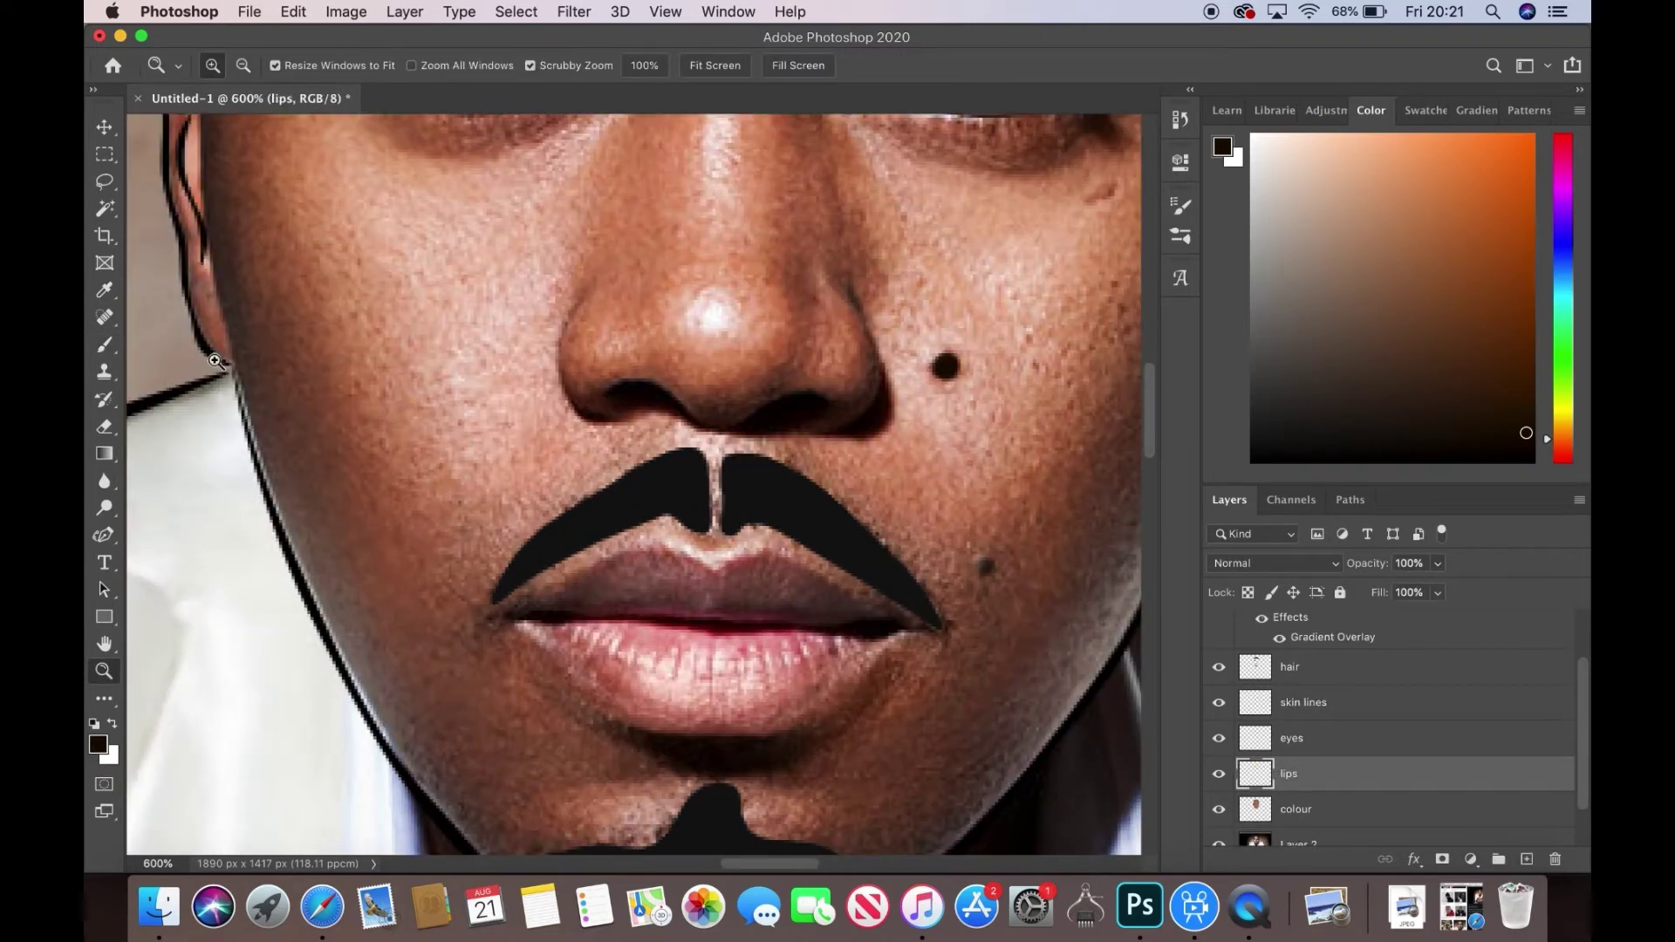
pyautogui.press('i')
pyautogui.click(640, 656)
pyautogui.moveTo(639, 656); pyautogui.dragTo(710, 599)
pyautogui.click(558, 822)
# - Trace the lower lip with the Pen and fill it pink
pyautogui.press('p')
pyautogui.click(496, 552)
pyautogui.rightClick(608, 575)
pyautogui.click(692, 695)
pyautogui.click(1003, 363)
# - Trace the upper lip and fill it dark brown
pyautogui.click(493, 549)
pyautogui.click(773, 558)
pyautogui.click(975, 561)
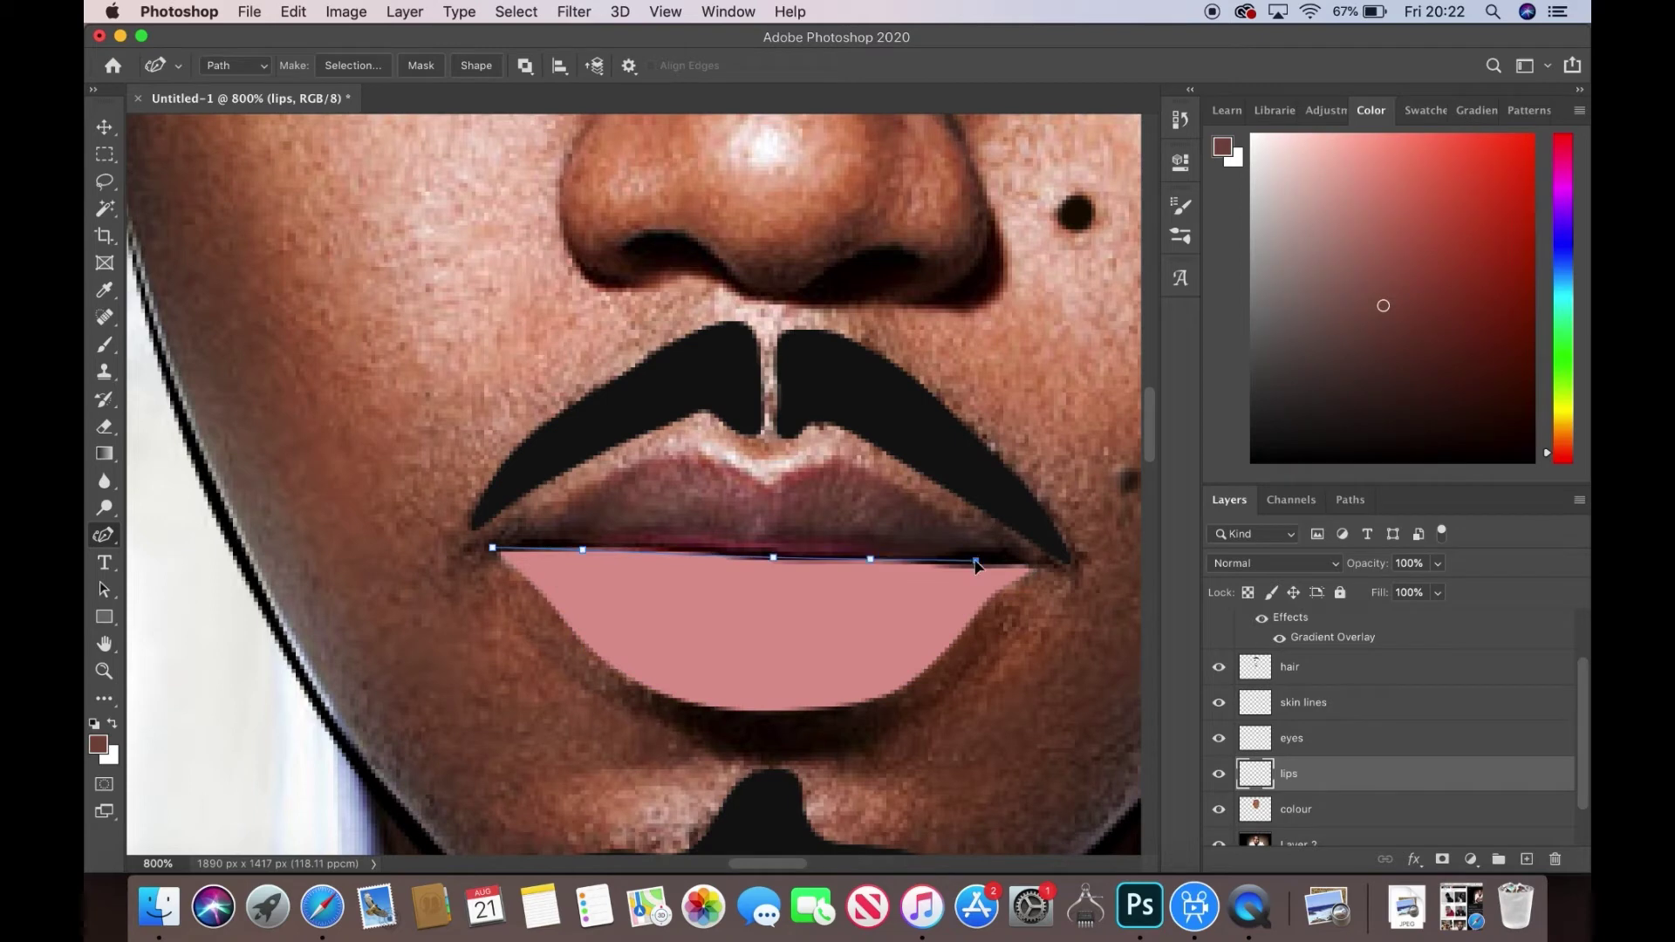
pyautogui.rightClick(828, 536)
pyautogui.click(912, 657)
pyautogui.click(1002, 363)
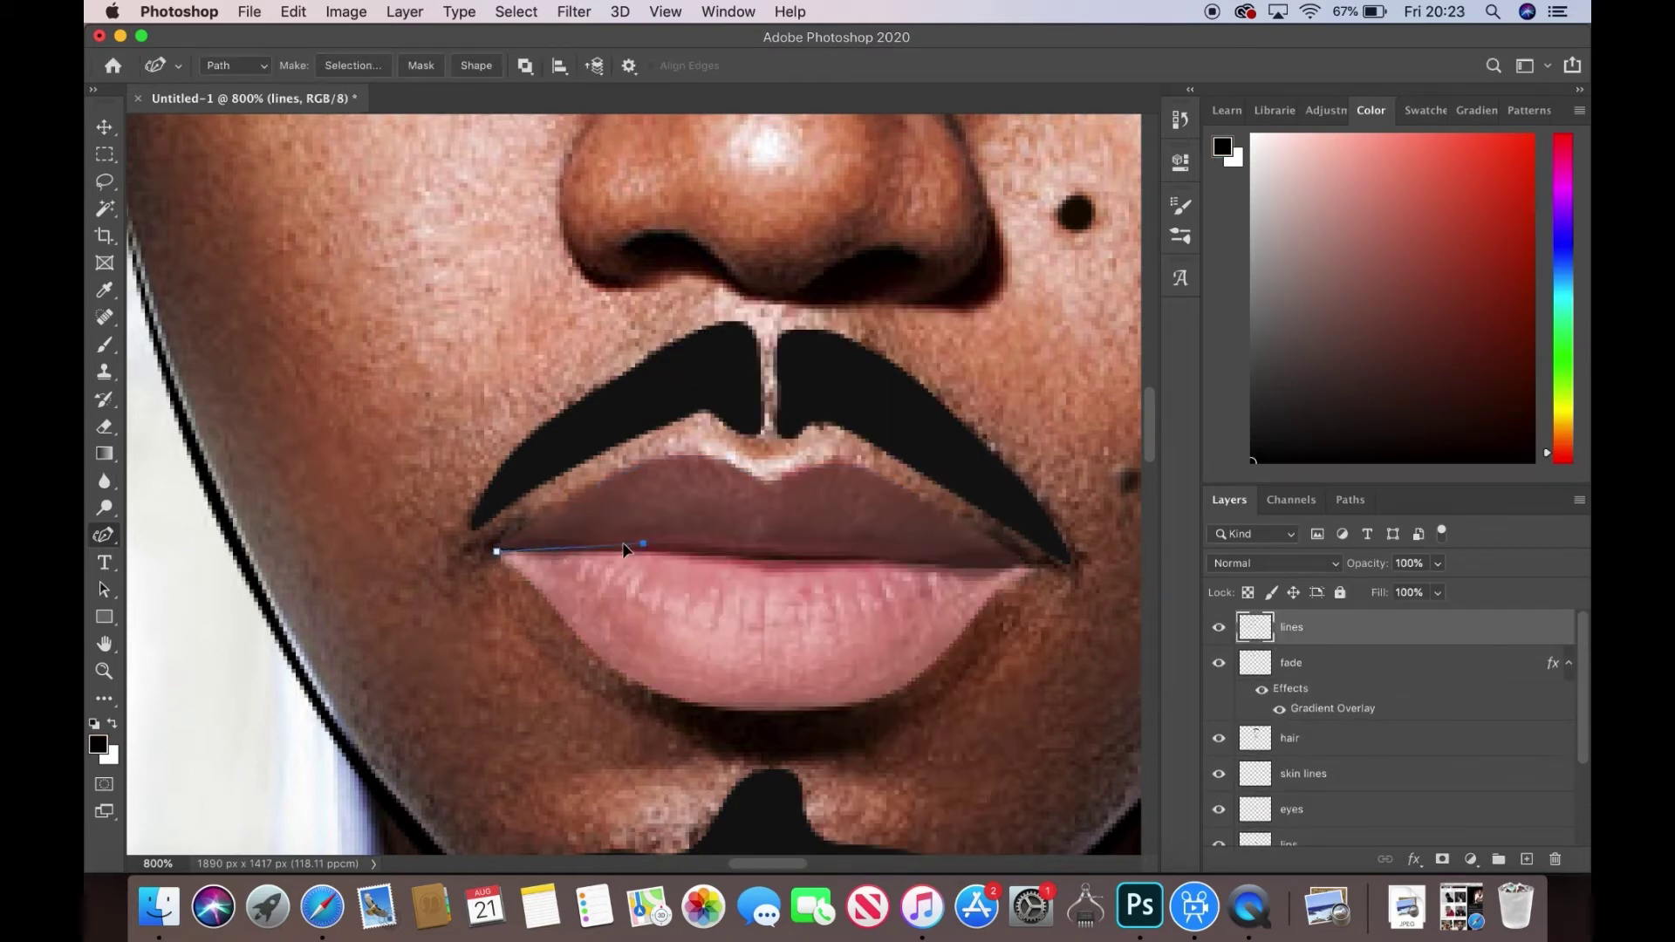
# - Stroke a black line between the lips and restore the flat colour layer to full opacity
pyautogui.rightClick(686, 563)
pyautogui.click(785, 709)
pyautogui.click(1327, 809)
pyautogui.click(1438, 564)
pyautogui.moveTo(1444, 576); pyautogui.dragTo(1540, 587)
pyautogui.press('z')
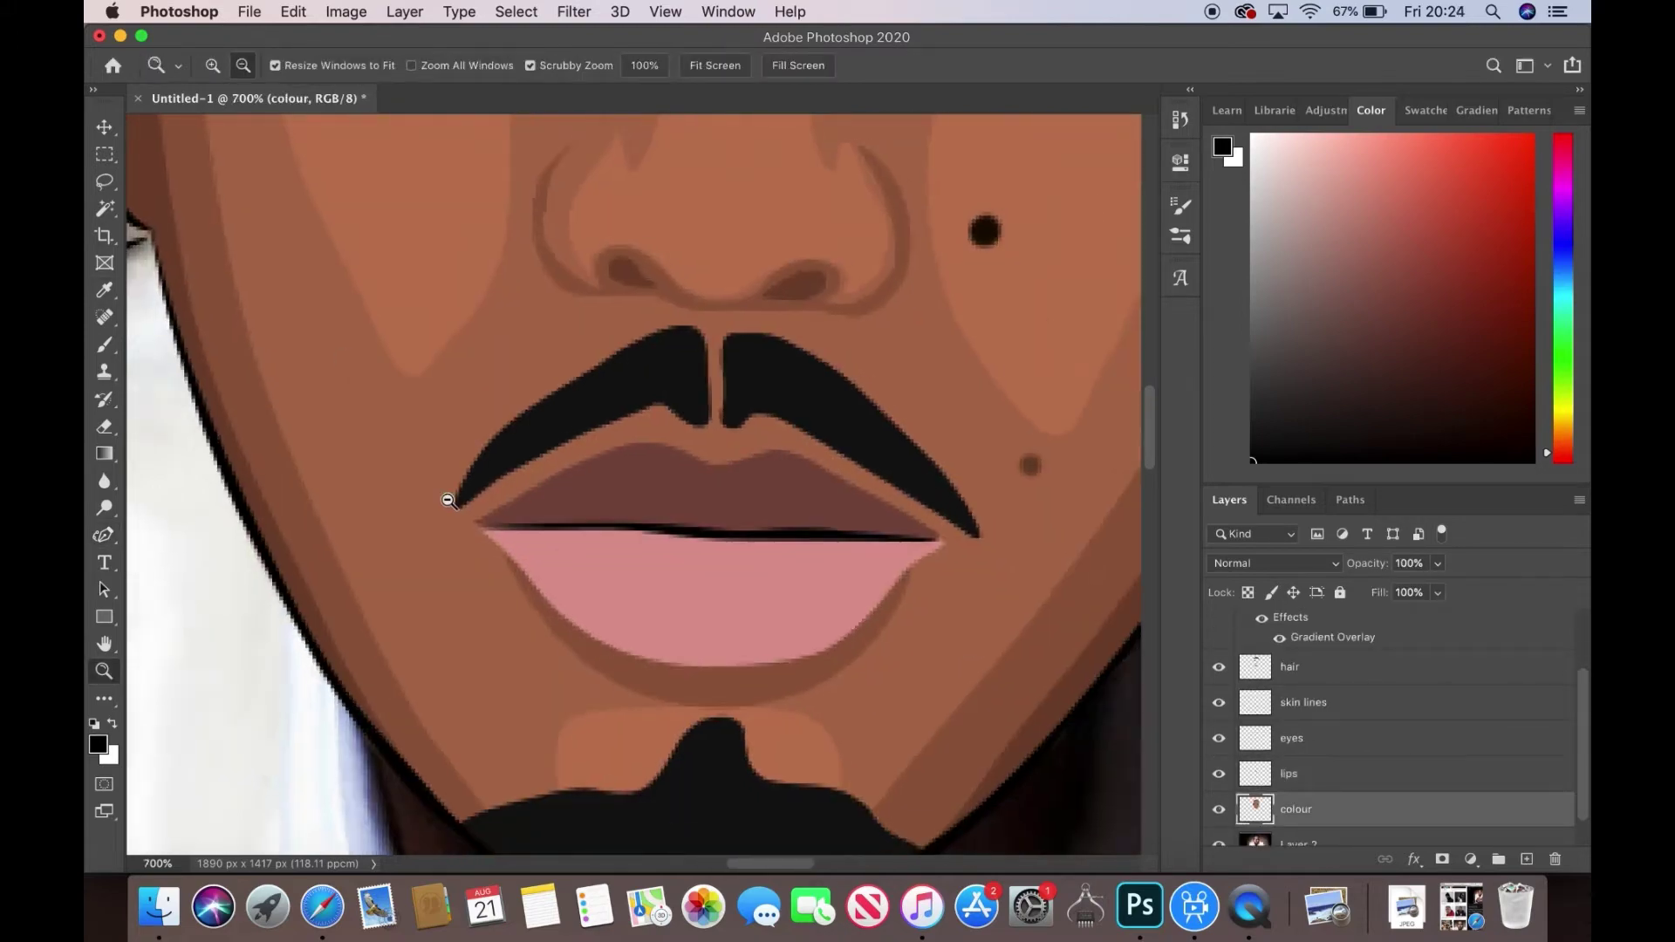
pyautogui.click(783, 536)
pyautogui.scroll(-2, 1110, 464)
# - Add a new 'suit' layer, sample the suit's white and hide the reference photo
pyautogui.keyDown('ctrl'); pyautogui.click(1527, 860); pyautogui.keyUp('ctrl')
pyautogui.doubleClick(1300, 757)
pyautogui.press('Return')
pyautogui.press('b')
pyautogui.keyDown('alt'); pyautogui.click(460, 468); pyautogui.keyUp('alt')
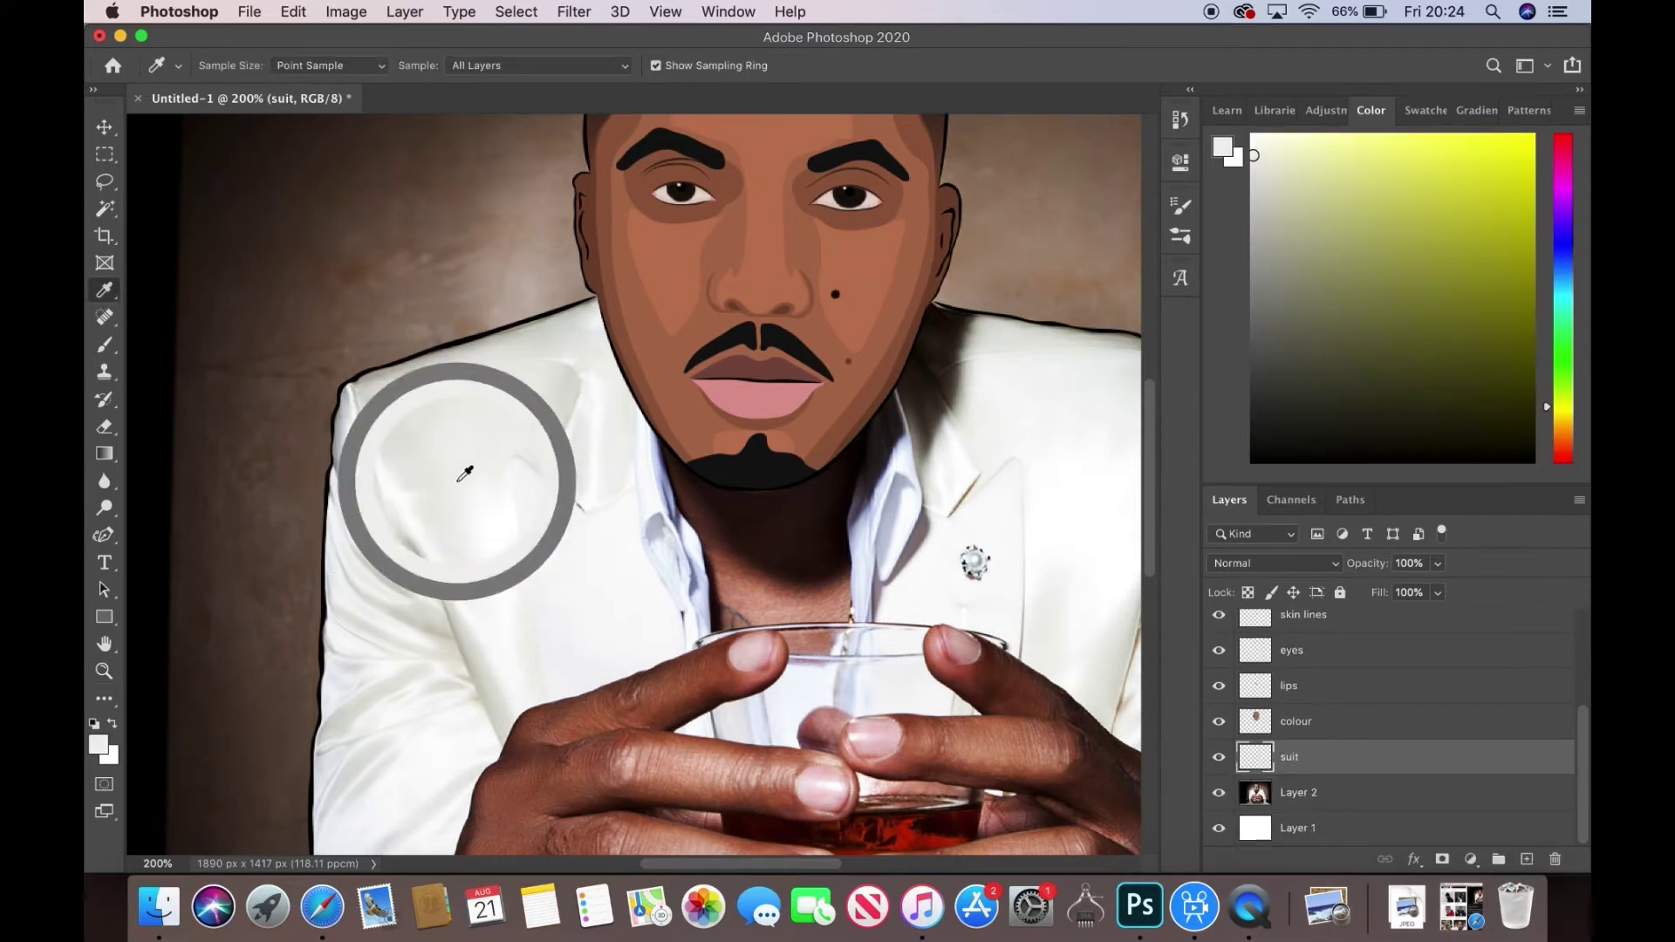
pyautogui.click(1219, 792)
pyautogui.click(235, 66)
# - Paint flat grey at 100% opacity over the suit's left shoulder and lower left side
pyautogui.moveTo(611, 393); pyautogui.dragTo(733, 663)
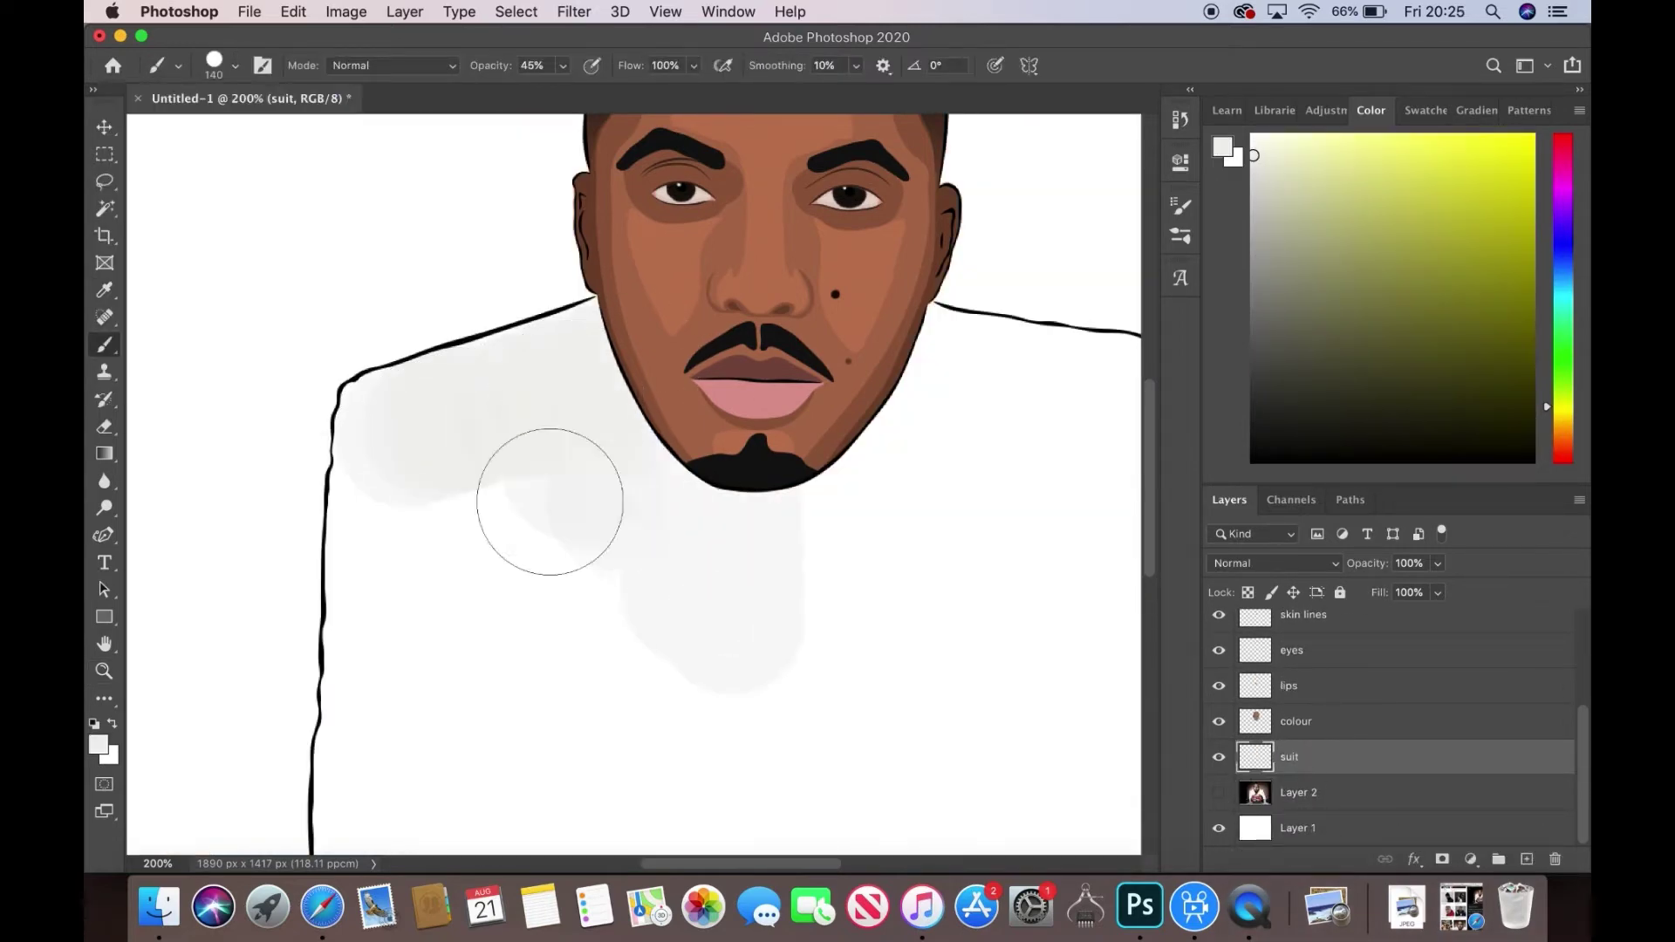
pyautogui.hotkey('ctrl', 'z')
pyautogui.press('0')
pyautogui.moveTo(497, 715); pyautogui.dragTo(599, 373)
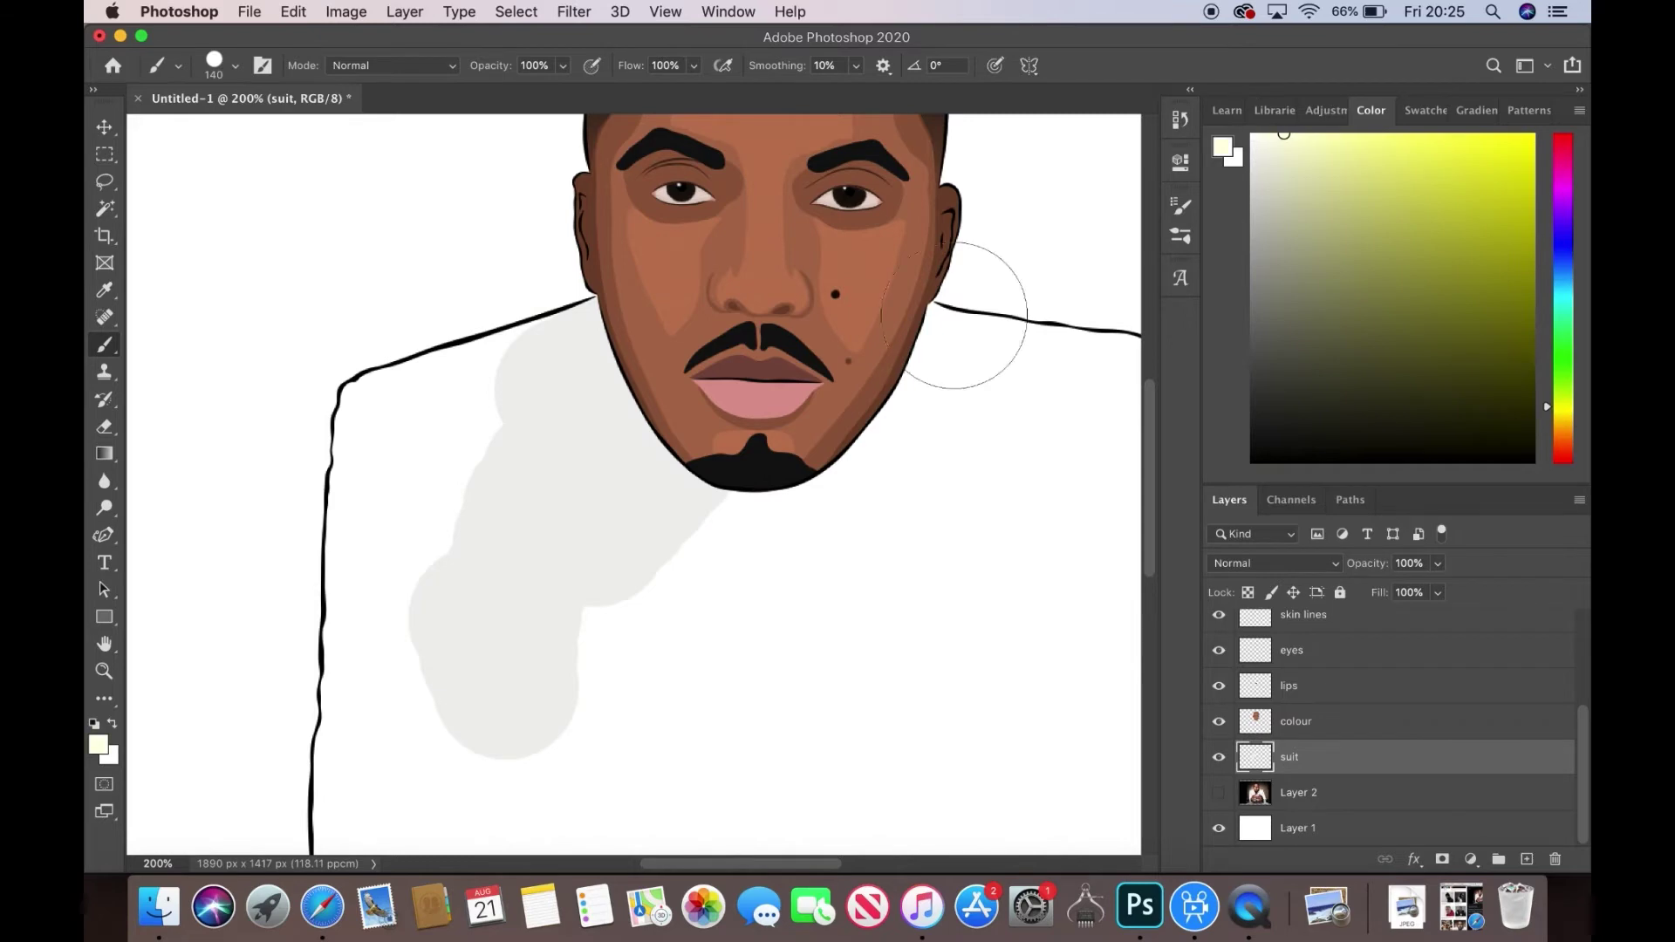
pyautogui.moveTo(384, 384)
pyautogui.mouseDown()
pyautogui.moveTo(554, 419)
pyautogui.moveTo(404, 476)
pyautogui.moveTo(1122, 419)
pyautogui.mouseUp()
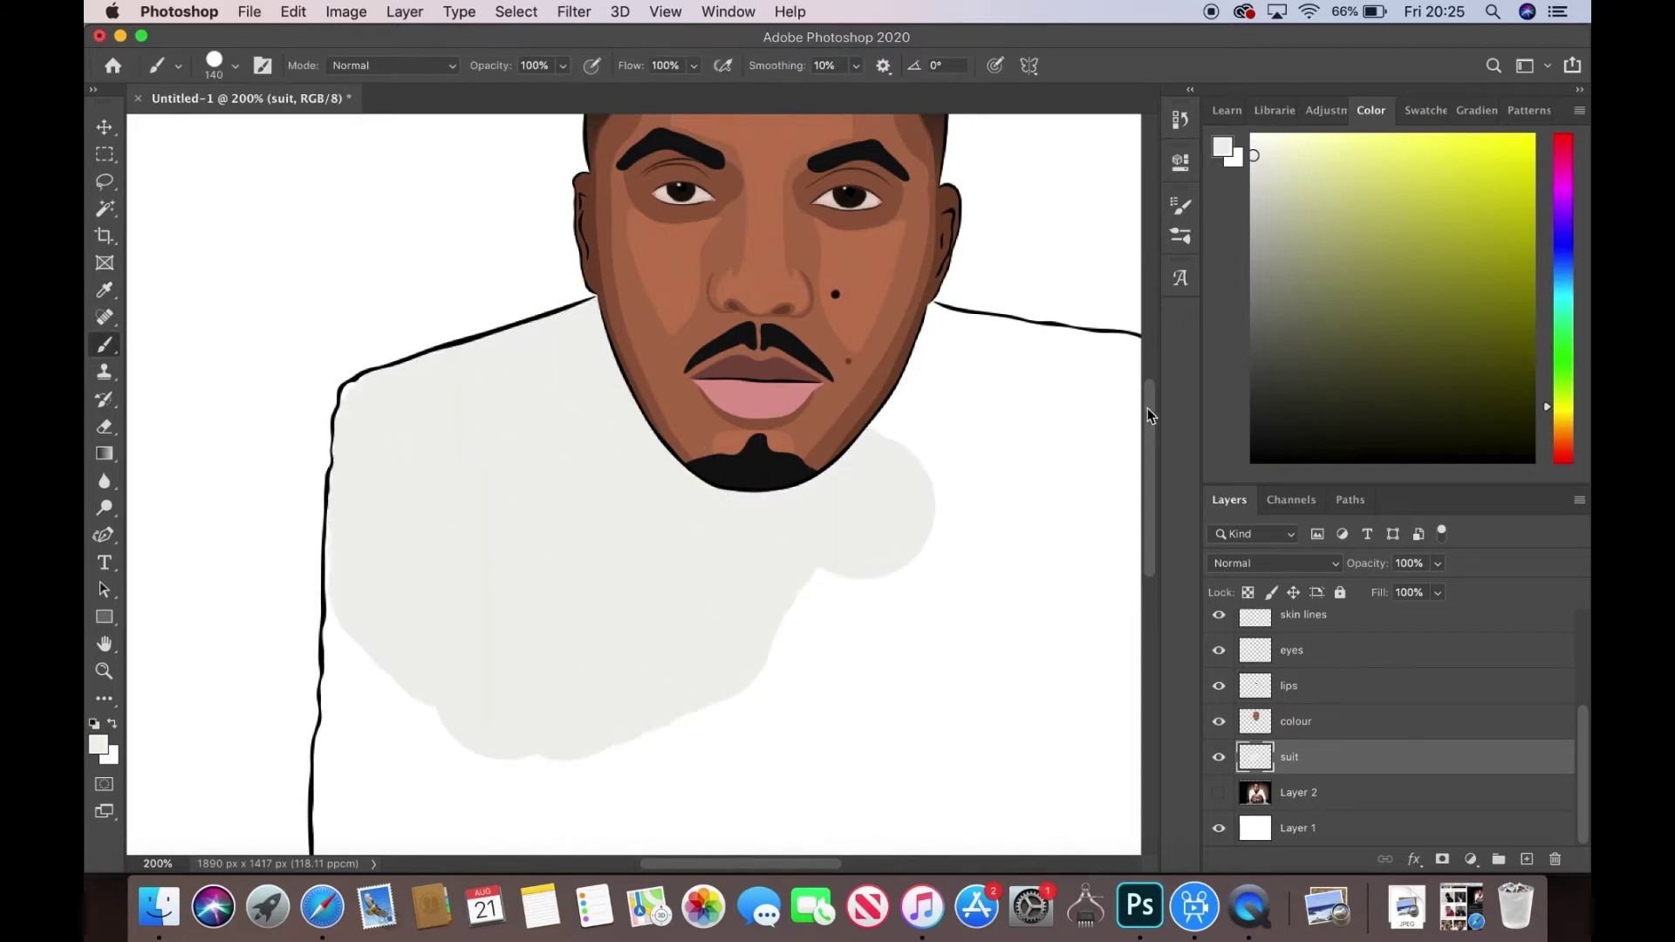
pyautogui.scroll(-3, 1121, 419)
pyautogui.moveTo(393, 479); pyautogui.dragTo(870, 365)
pyautogui.scroll(-2, 870, 365)
pyautogui.moveTo(386, 549); pyautogui.dragTo(386, 636)
pyautogui.scroll(-3, 385, 636)
pyautogui.moveTo(401, 531); pyautogui.dragTo(355, 692)
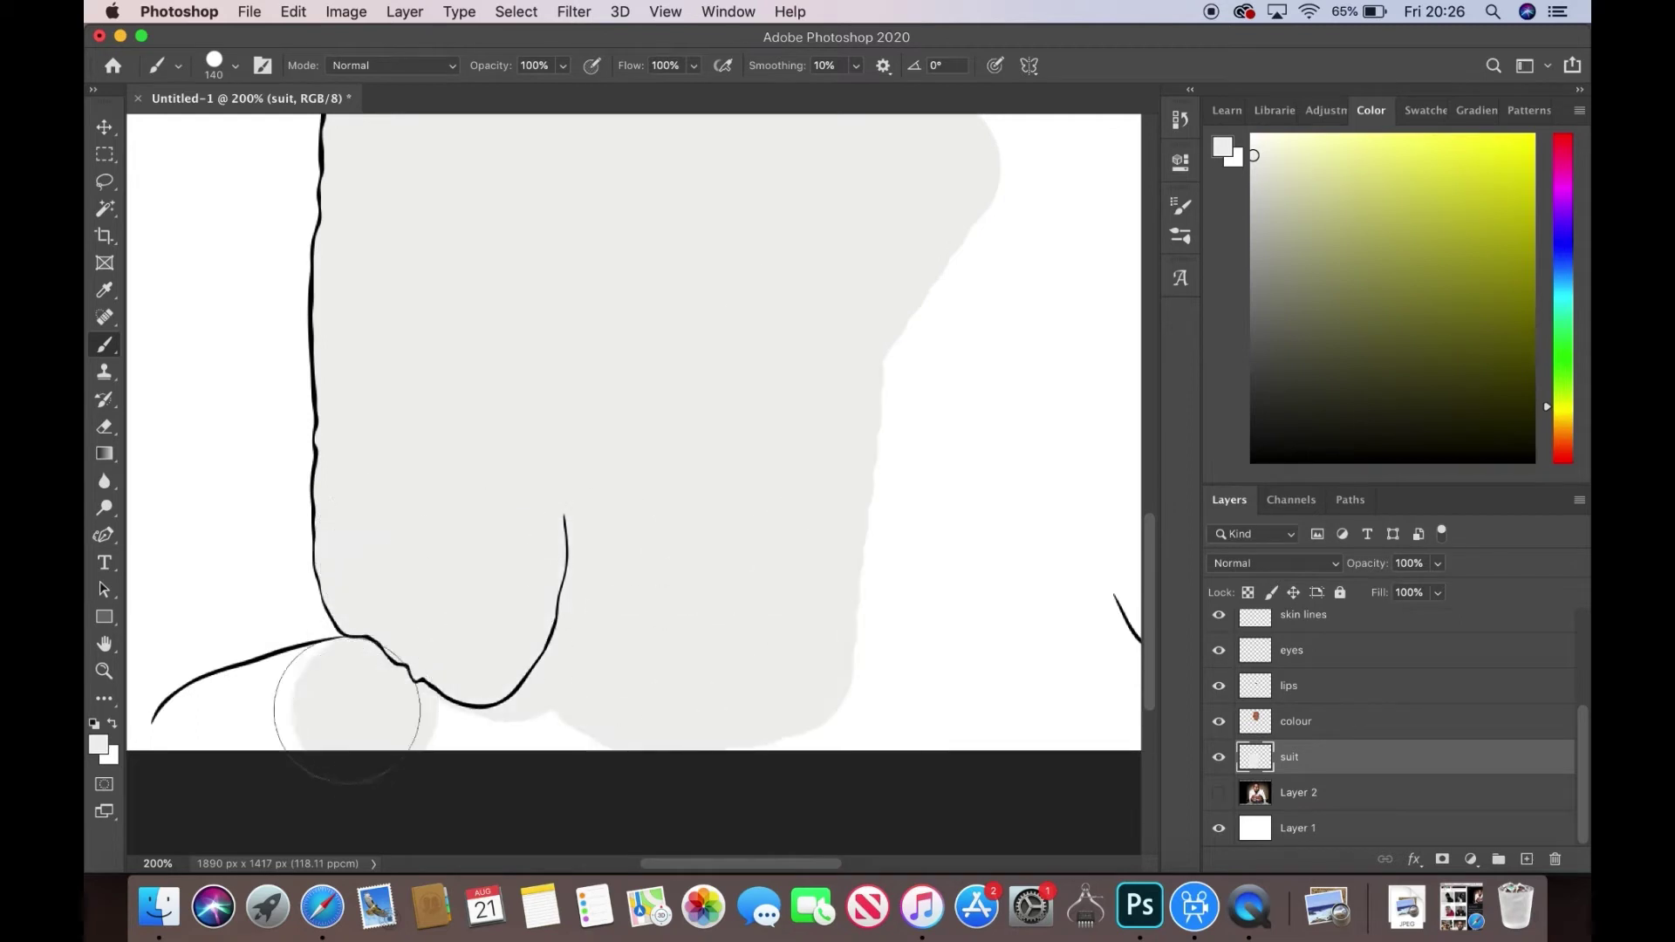
# - Paint flat grey over the rest of the suit, then zoom out to the whole figure
pyautogui.hscroll(5, 224, 711)
pyautogui.moveTo(935, 759)
pyautogui.mouseDown()
pyautogui.moveTo(835, 694)
pyautogui.moveTo(580, 599)
pyautogui.moveTo(741, 531)
pyautogui.moveTo(656, 253)
pyautogui.mouseUp()
pyautogui.scroll(3, 656, 253)
pyautogui.moveTo(625, 437)
pyautogui.mouseDown()
pyautogui.moveTo(561, 300)
pyautogui.moveTo(559, 148)
pyautogui.mouseUp()
pyautogui.scroll(3, 692, 375)
pyautogui.moveTo(692, 375)
pyautogui.mouseDown()
pyautogui.moveTo(510, 277)
pyautogui.moveTo(355, 243)
pyautogui.mouseUp()
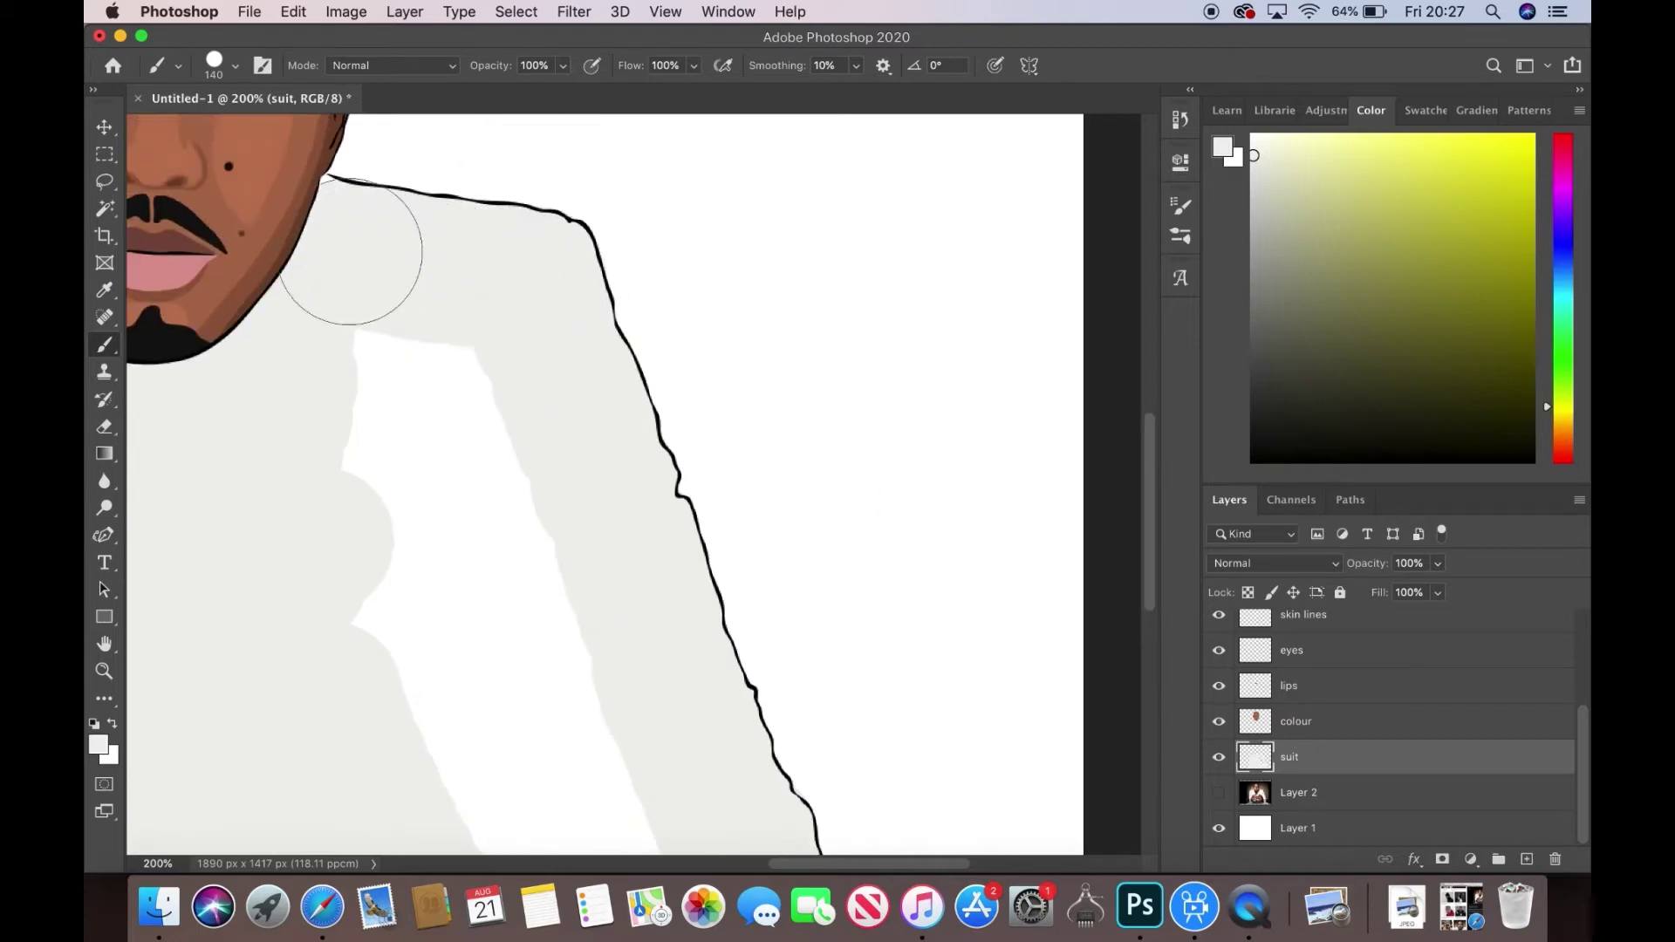
pyautogui.scroll(-3, 497, 318)
pyautogui.press('z')
pyautogui.keyDown('alt'); pyautogui.click(788, 690); pyautogui.keyUp('alt')
pyautogui.press('m')
pyautogui.scroll(-2, 1066, 767)
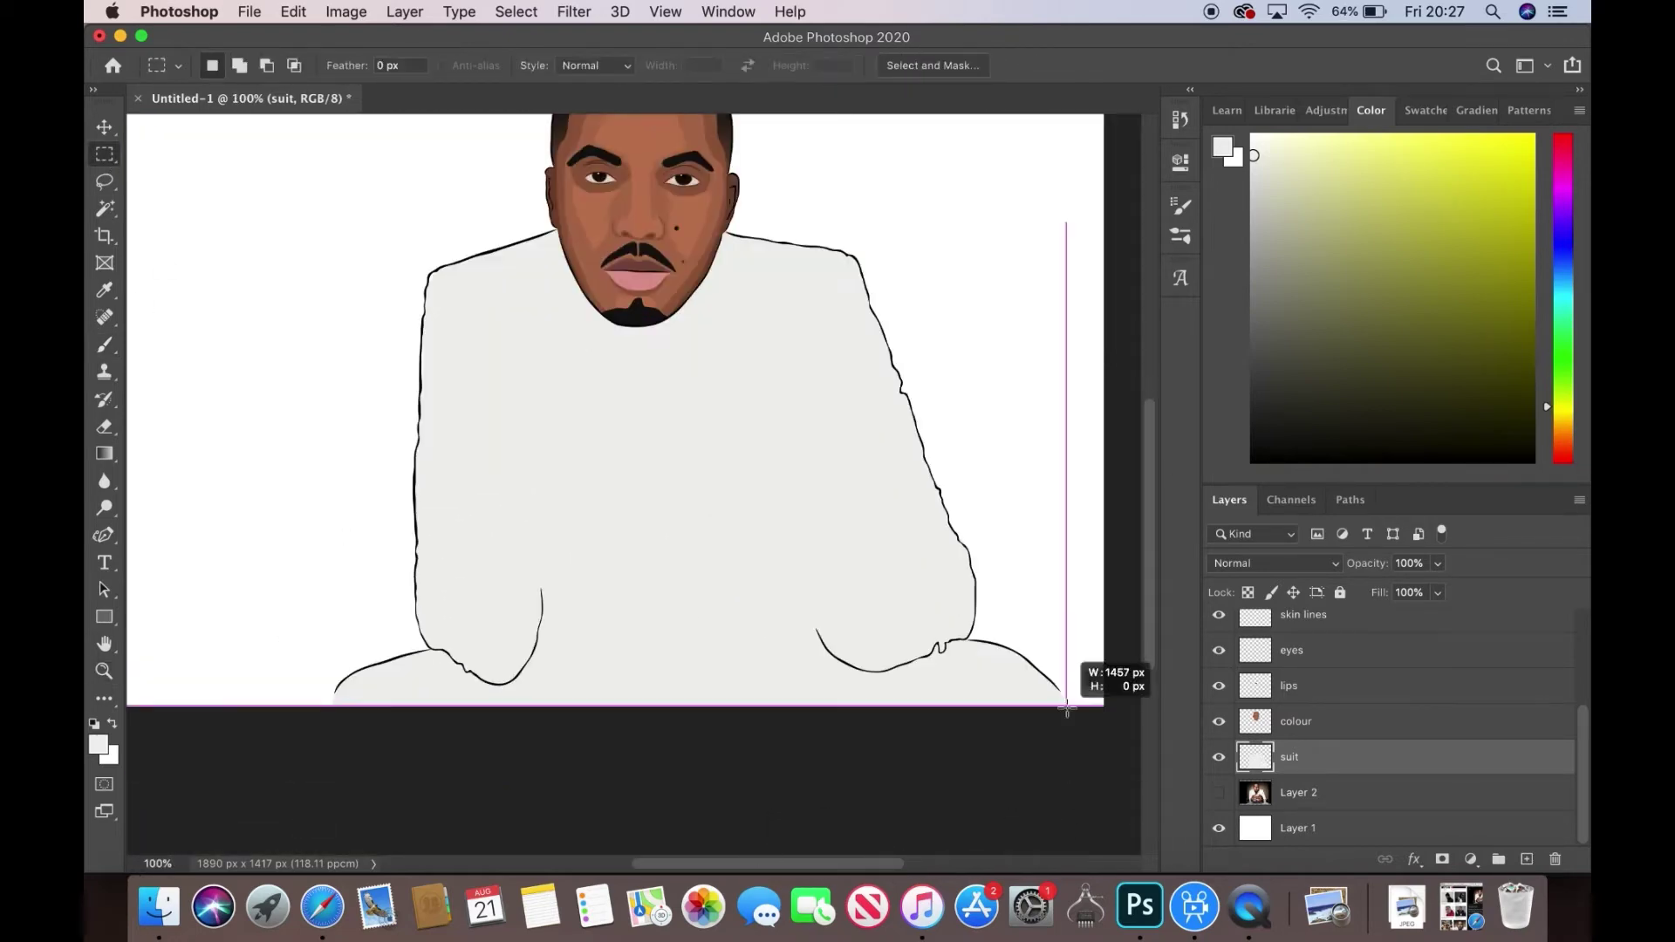
# - Show the reference photo Layer 2 and fade the suit layer to 20% opacity
pyautogui.click(1219, 793)
pyautogui.moveTo(1438, 563); pyautogui.dragTo(1196, 599)
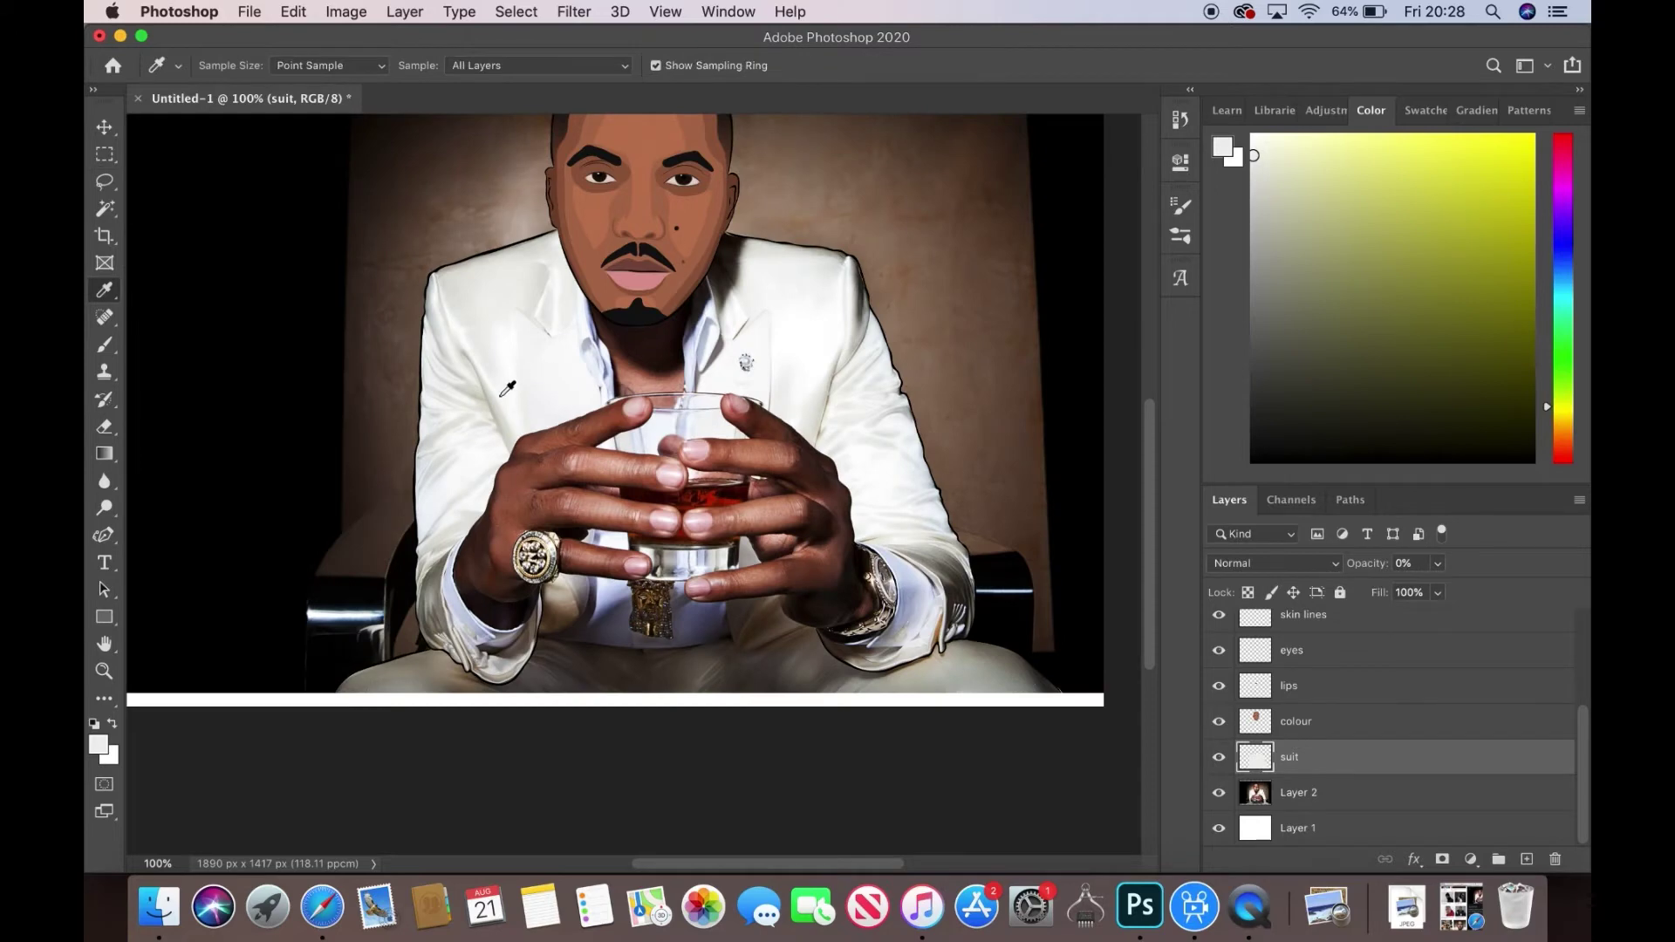
pyautogui.click(534, 393)
pyautogui.press('2')
pyautogui.press('z')
pyautogui.click(433, 310)
pyautogui.press('p')
# - Trace wavy crease paths down the left sleeve to the elbow with the Freeform Pen
pyautogui.click(476, 450)
pyautogui.moveTo(518, 507); pyautogui.dragTo(534, 504)
pyautogui.moveTo(416, 408); pyautogui.dragTo(440, 472)
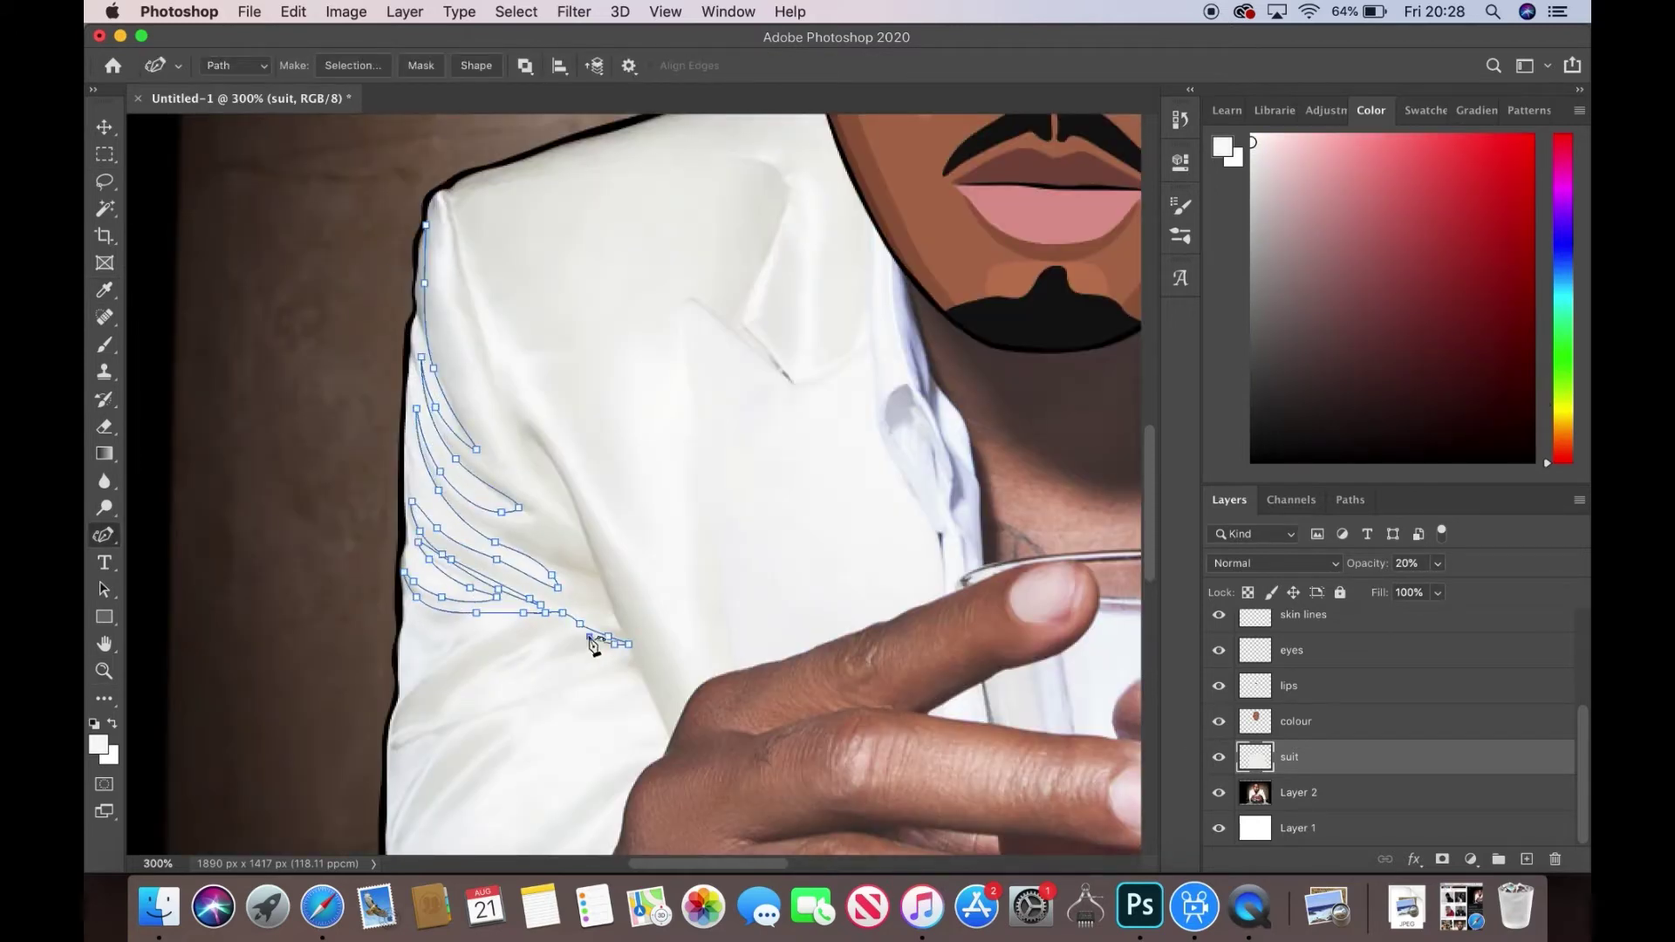
pyautogui.scroll(-5, 515, 714)
pyautogui.click(571, 461)
pyautogui.click(573, 503)
pyautogui.click(493, 592)
pyautogui.click(441, 675)
pyautogui.click(425, 721)
pyautogui.moveTo(428, 726); pyautogui.dragTo(442, 735)
# - Trace crease folds up the other sleeve edge and begin a fold path at its shoulder
pyautogui.scroll(-3, 397, 559)
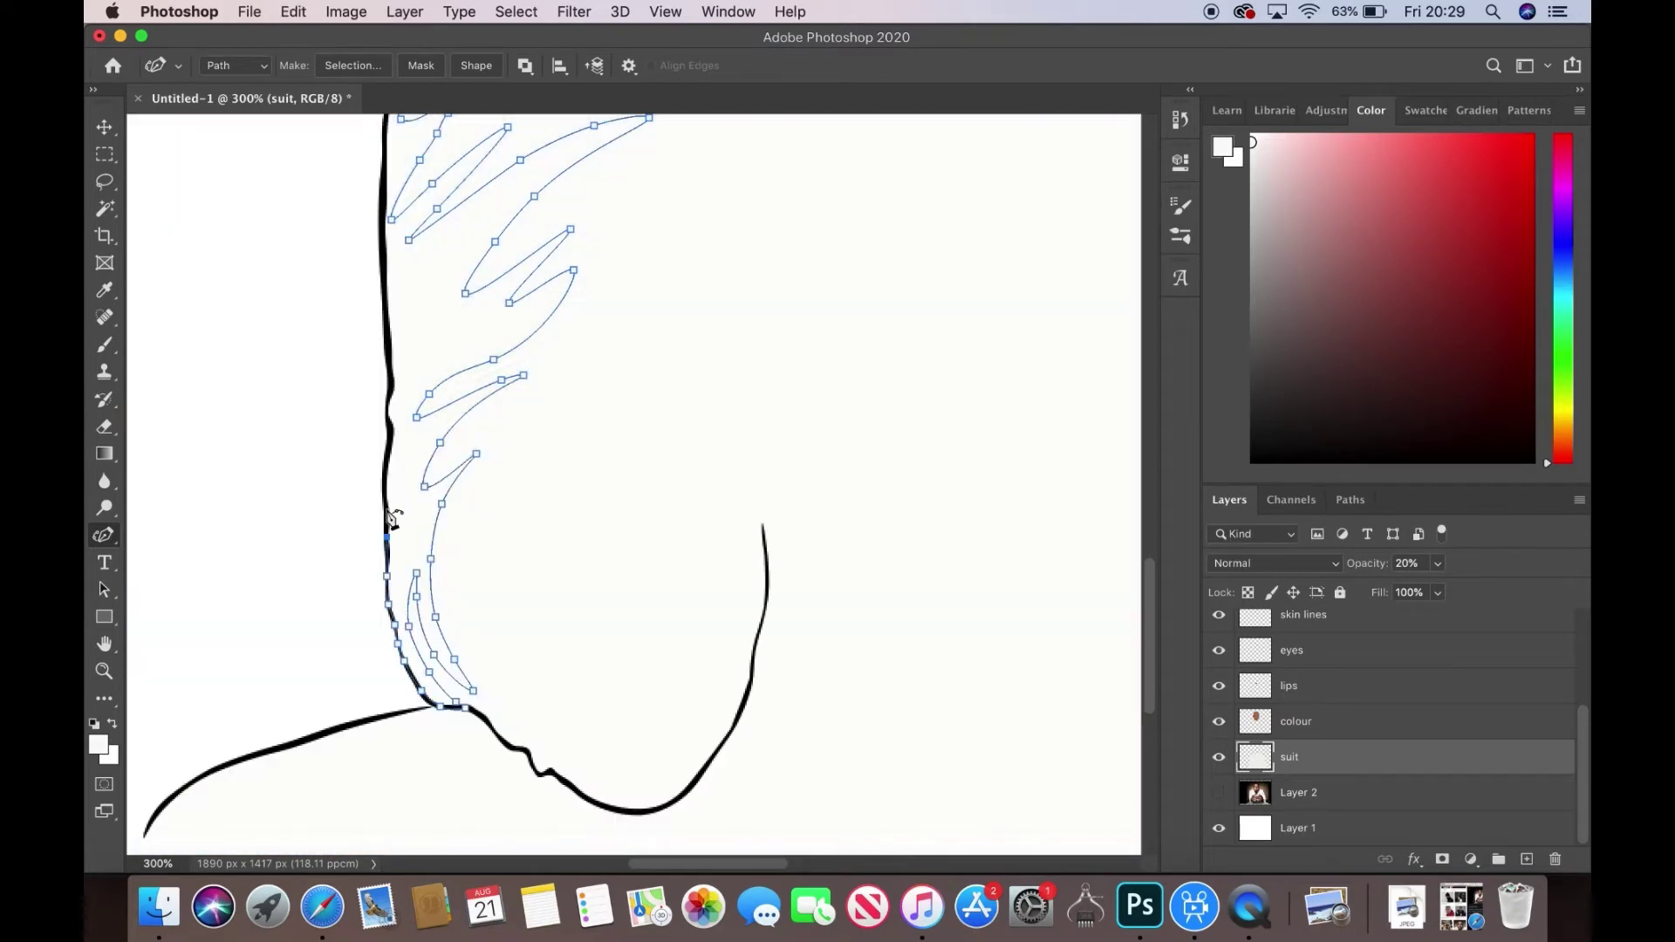
pyautogui.scroll(7, 1148, 596)
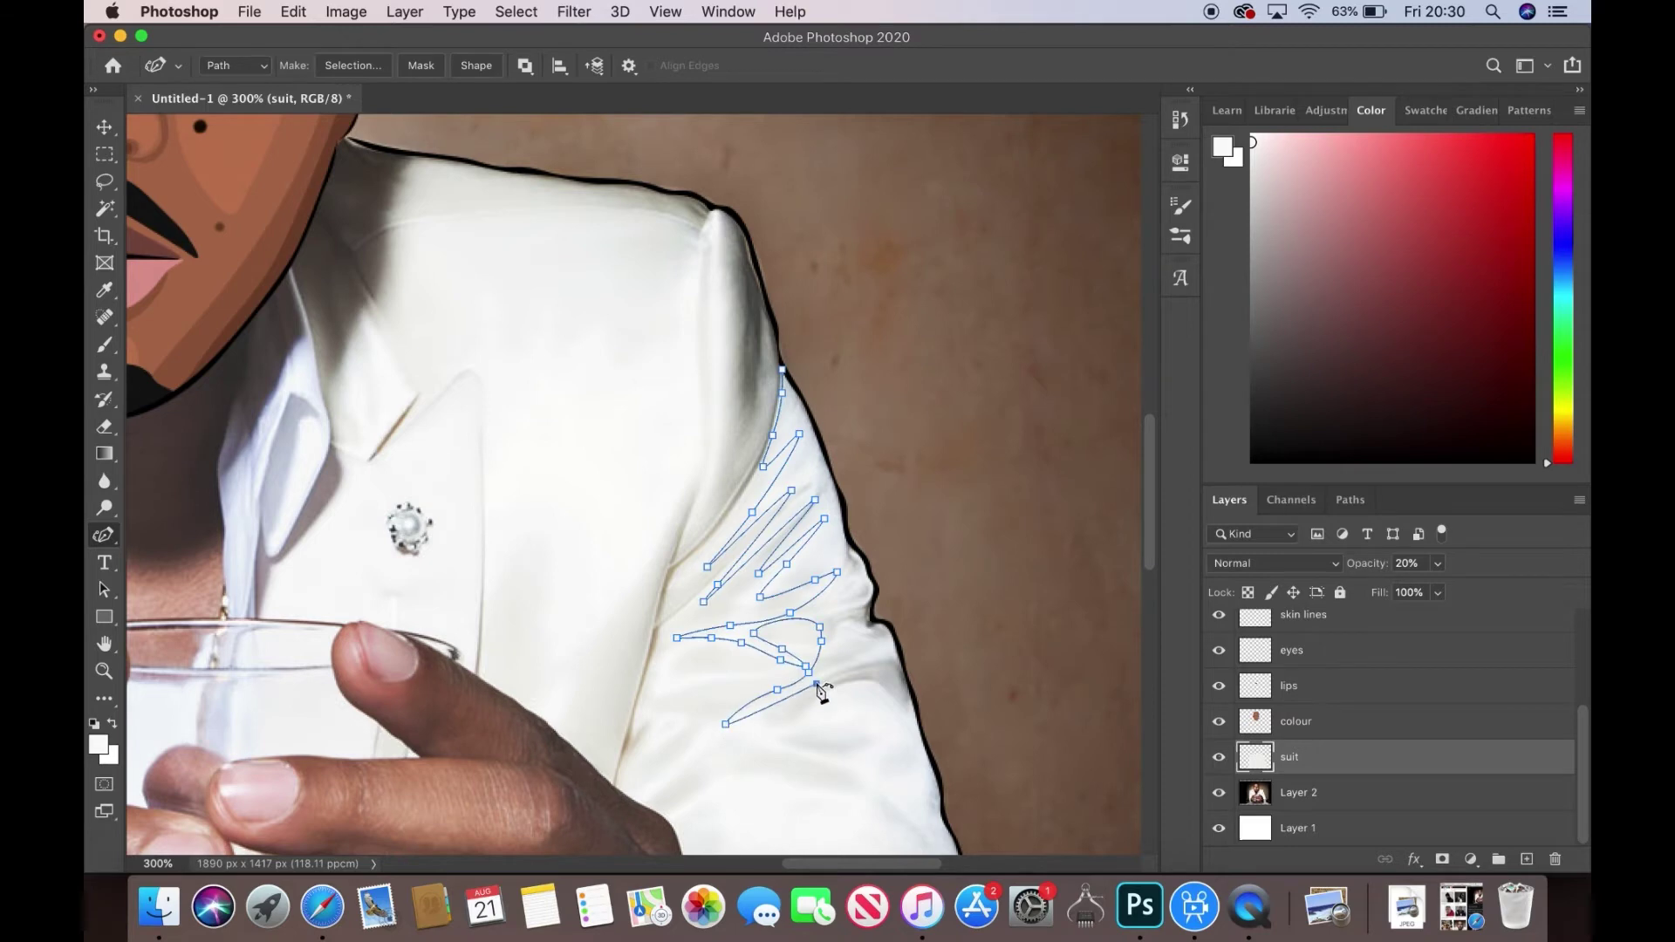
pyautogui.scroll(-5, 788, 708)
pyautogui.moveTo(725, 505); pyautogui.dragTo(883, 749)
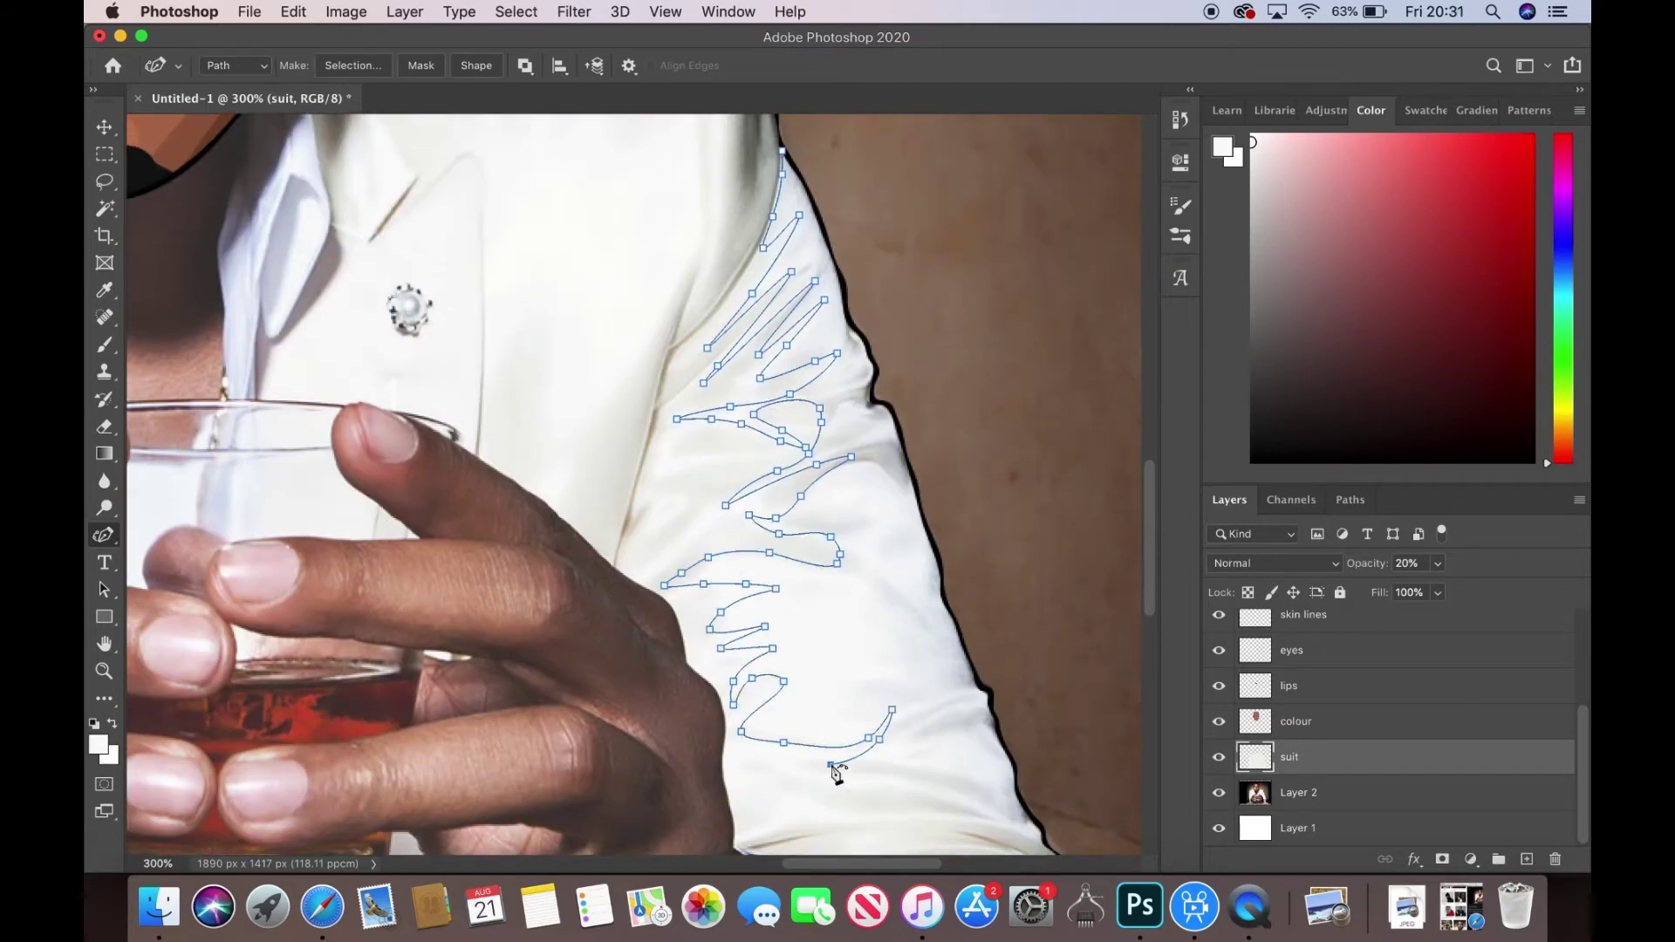
pyautogui.scroll(-5, 1030, 618)
pyautogui.moveTo(883, 748); pyautogui.dragTo(963, 495)
pyautogui.scroll(-2, 891, 667)
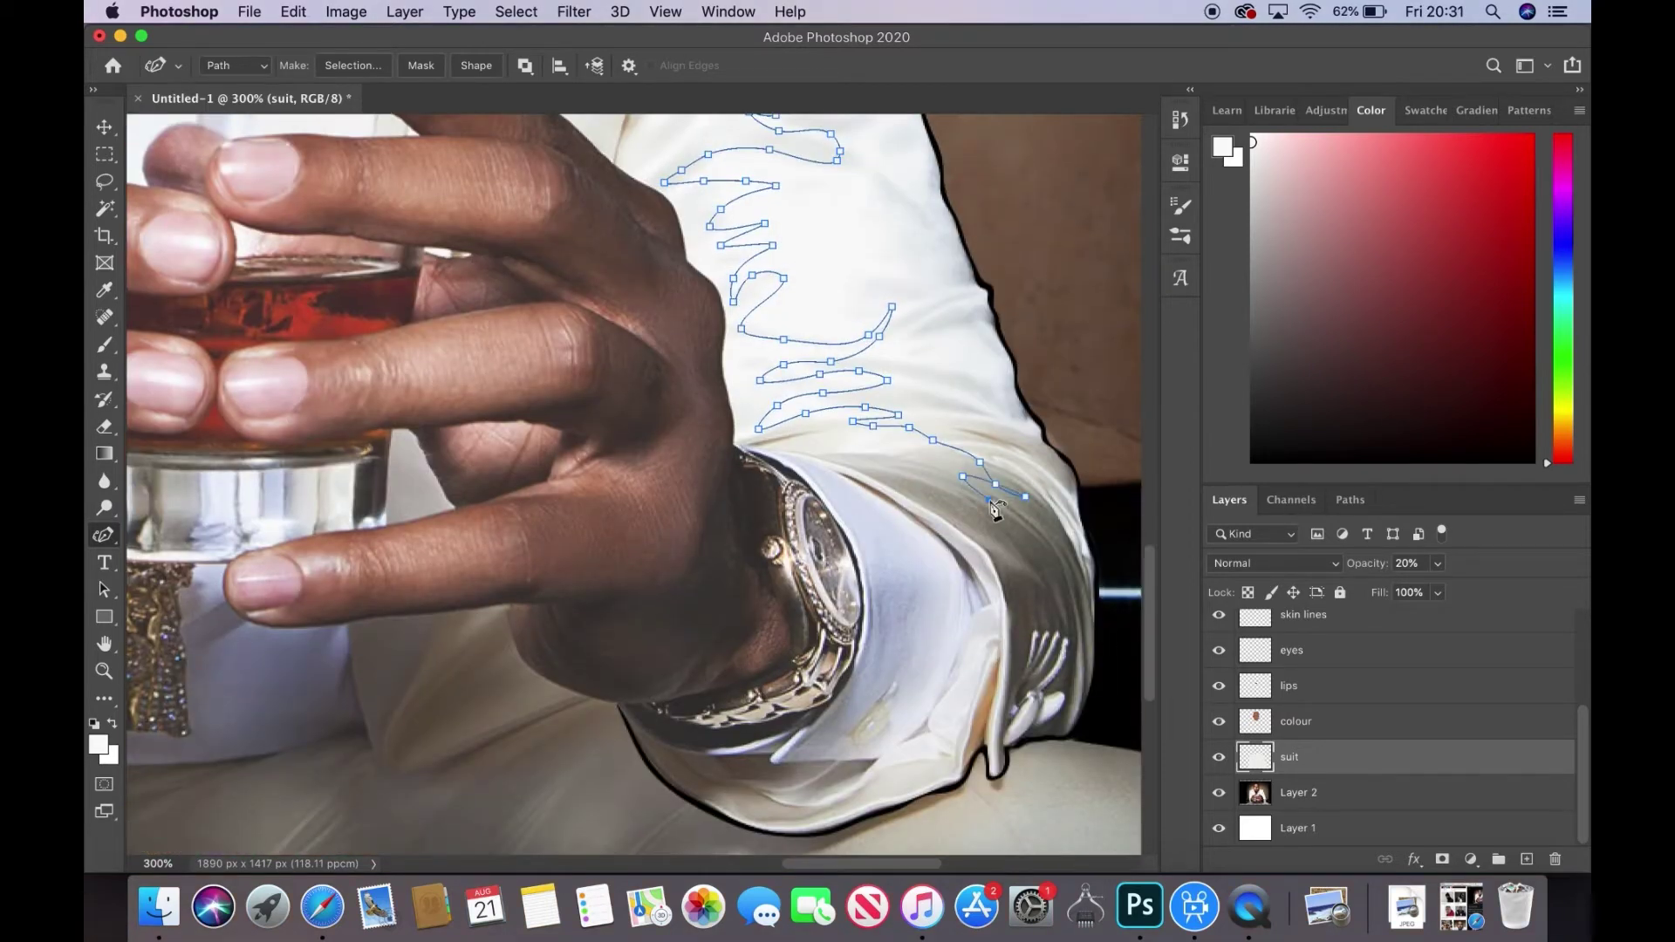
pyautogui.moveTo(1099, 677); pyautogui.dragTo(1101, 586)
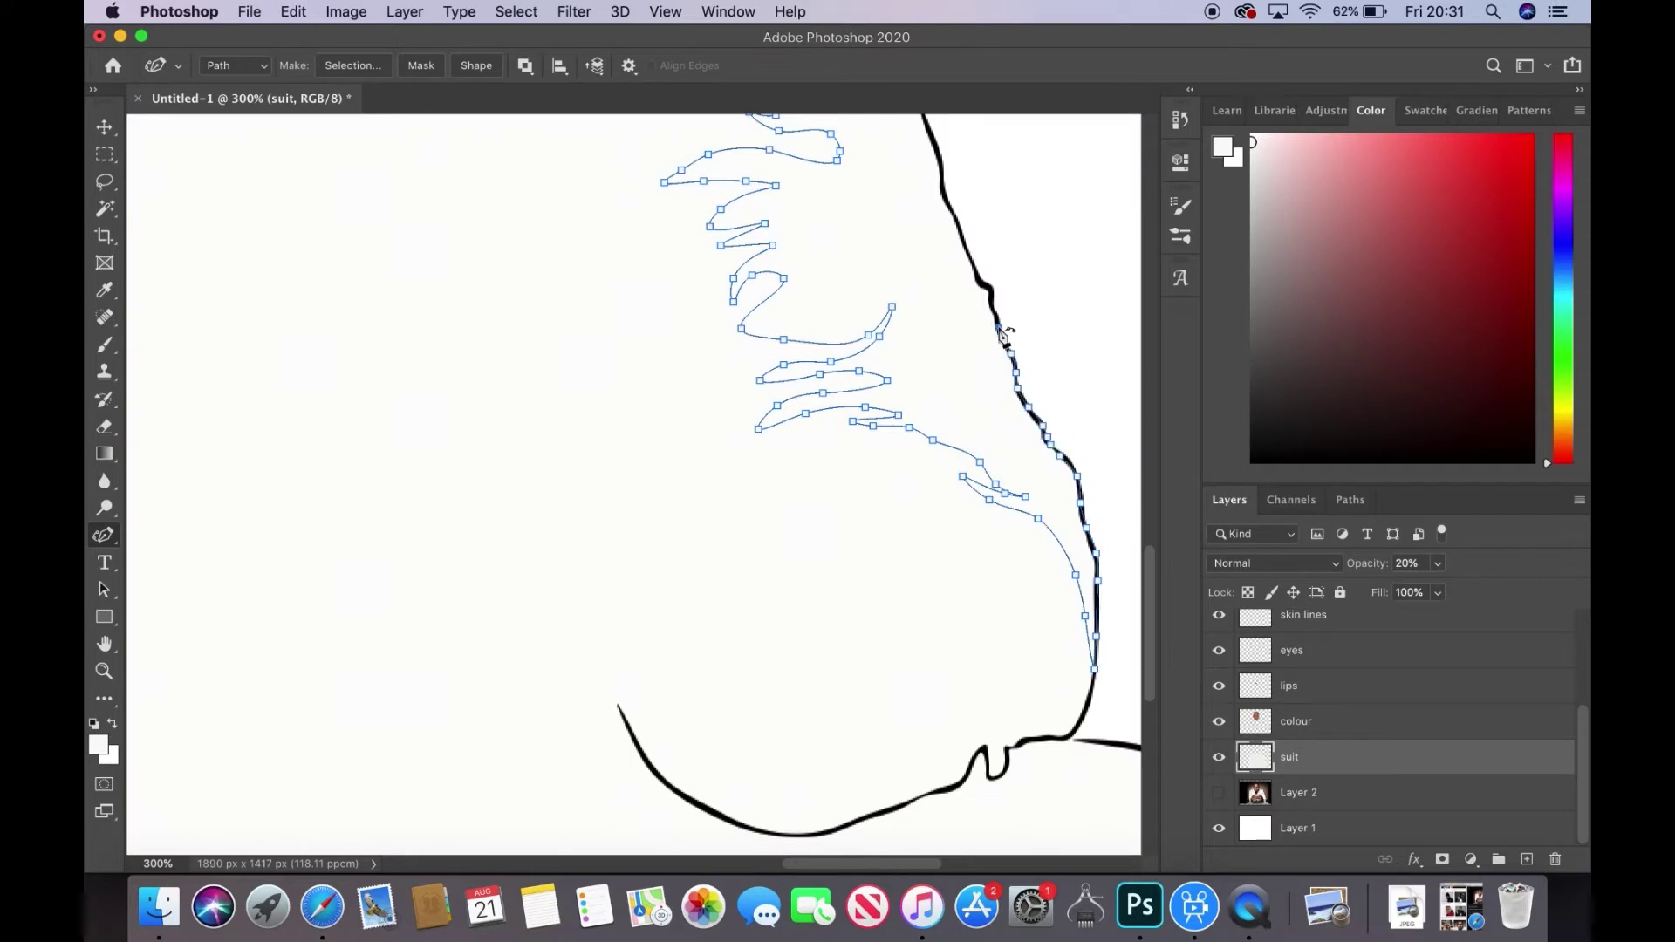
pyautogui.moveTo(968, 249)
pyautogui.mouseDown()
pyautogui.moveTo(941, 135)
pyautogui.moveTo(882, 462)
pyautogui.mouseUp()
pyautogui.scroll(5, 940, 136)
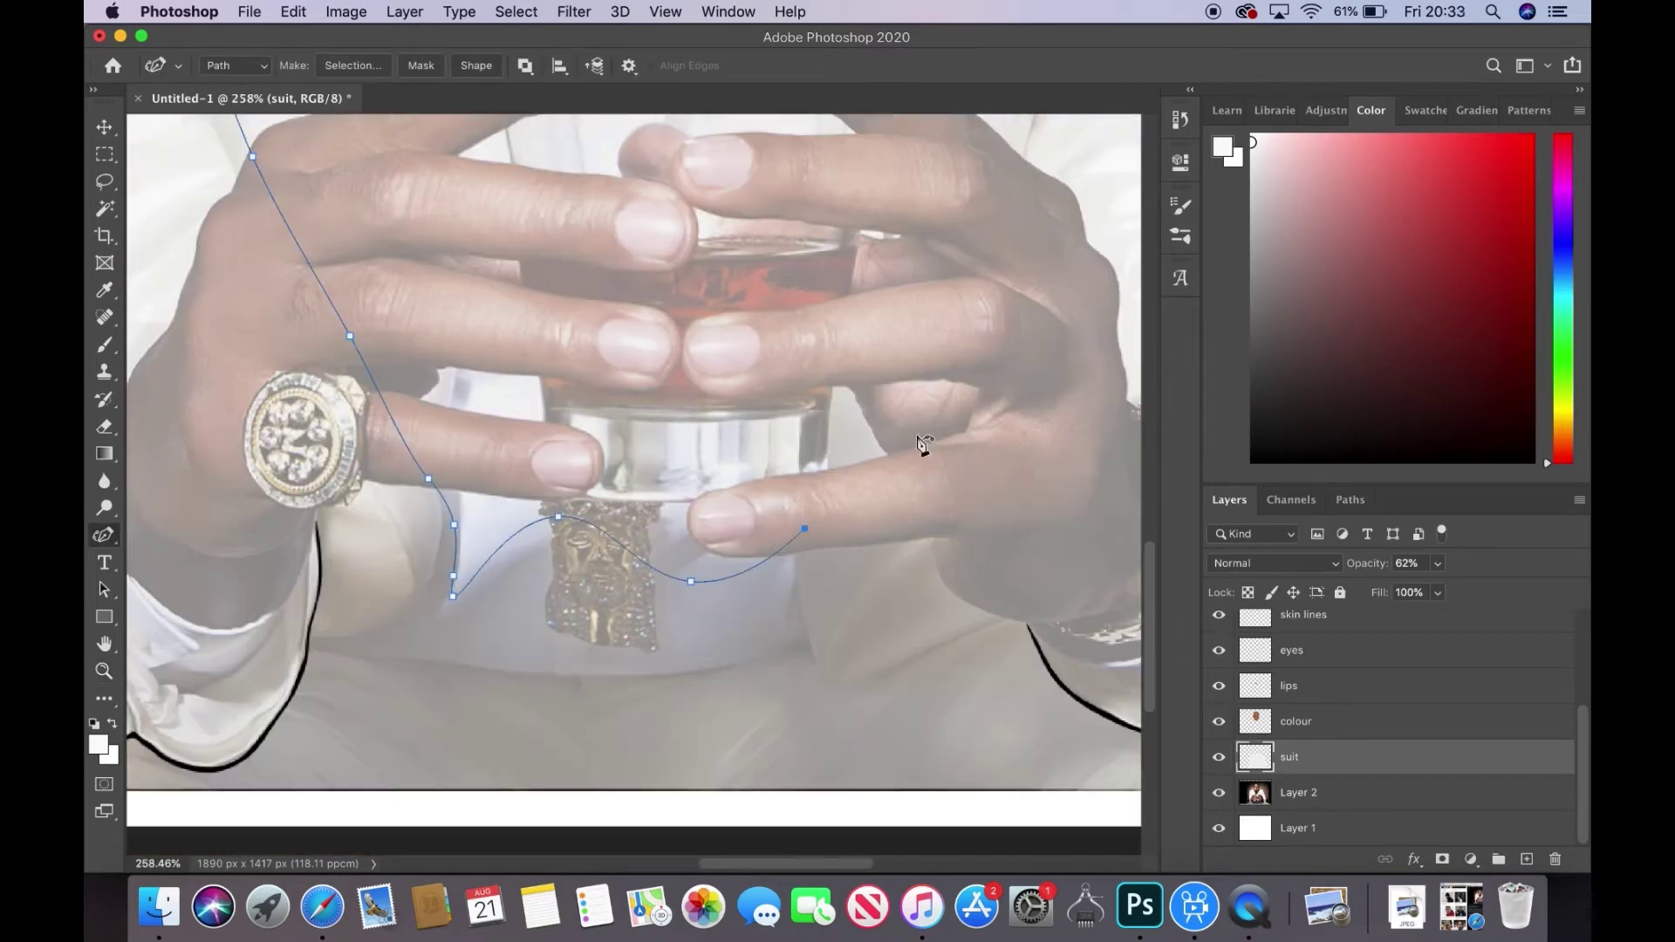
# - Trace an outline from the right lapel down the suit front and up the left lapel to the shoulder
pyautogui.hscroll(3, 833, 534)
pyautogui.scroll(10, 1065, 262)
pyautogui.moveTo(1103, 373); pyautogui.dragTo(930, 362)
pyautogui.scroll(-5, 930, 363)
pyautogui.click(995, 242)
pyautogui.click(1059, 261)
pyautogui.click(1080, 561)
pyautogui.click(1003, 818)
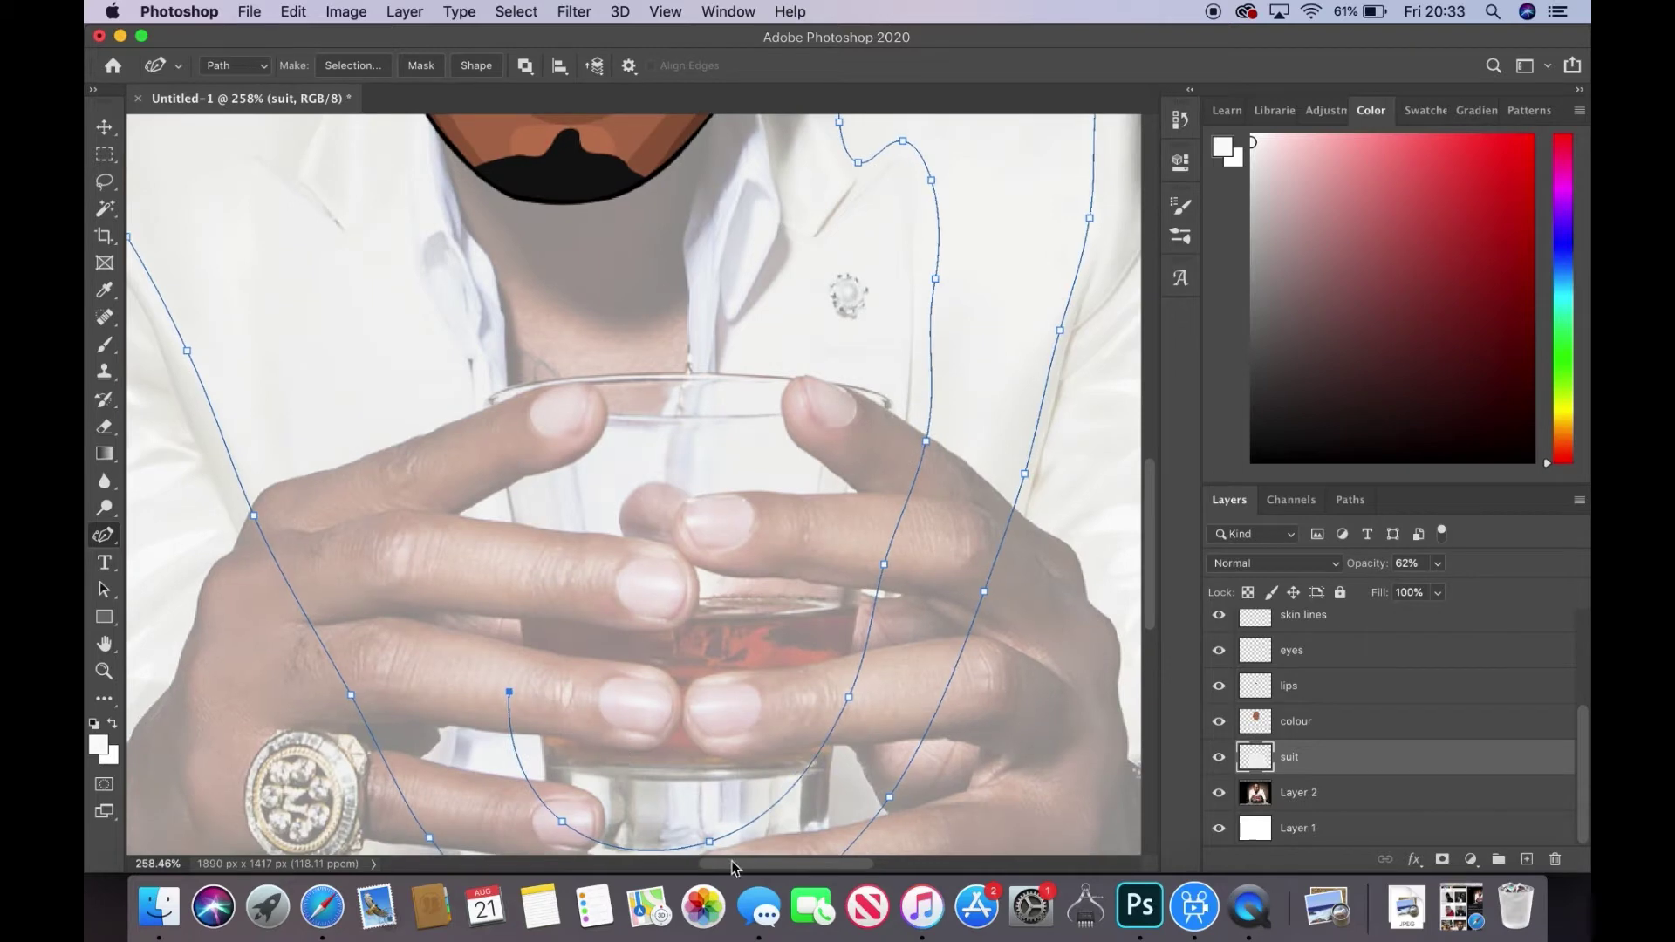
pyautogui.click(664, 813)
pyautogui.click(467, 614)
pyautogui.click(397, 284)
pyautogui.click(470, 226)
pyautogui.scroll(5, 470, 227)
pyautogui.click(471, 321)
pyautogui.click(217, 407)
# - Start a separate path on the left lapel, then delete it
pyautogui.click(411, 491)
pyautogui.scroll(-5, 410, 492)
pyautogui.click(561, 666)
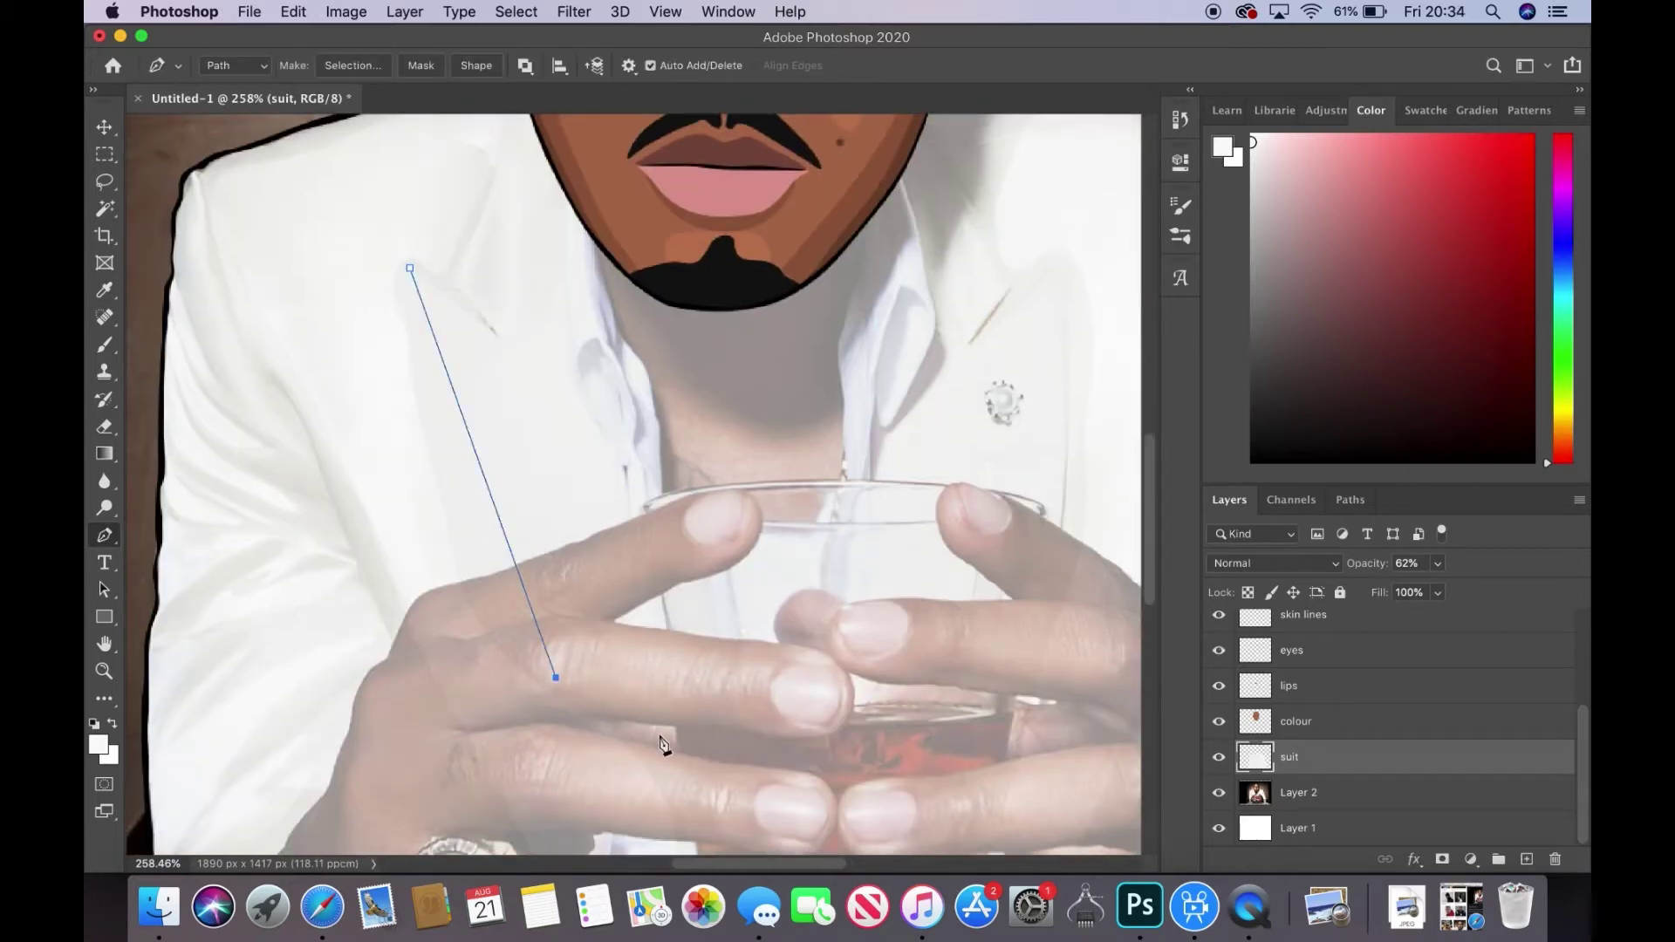
pyautogui.scroll(3, 666, 748)
pyautogui.rightClick(568, 548)
pyautogui.click(628, 580)
# - Trace the right lapel shape and fill the path with colour
pyautogui.click(917, 254)
pyautogui.click(1012, 417)
pyautogui.click(970, 477)
pyautogui.click(1058, 401)
pyautogui.click(1029, 810)
pyautogui.scroll(-5, 1029, 785)
pyautogui.click(861, 768)
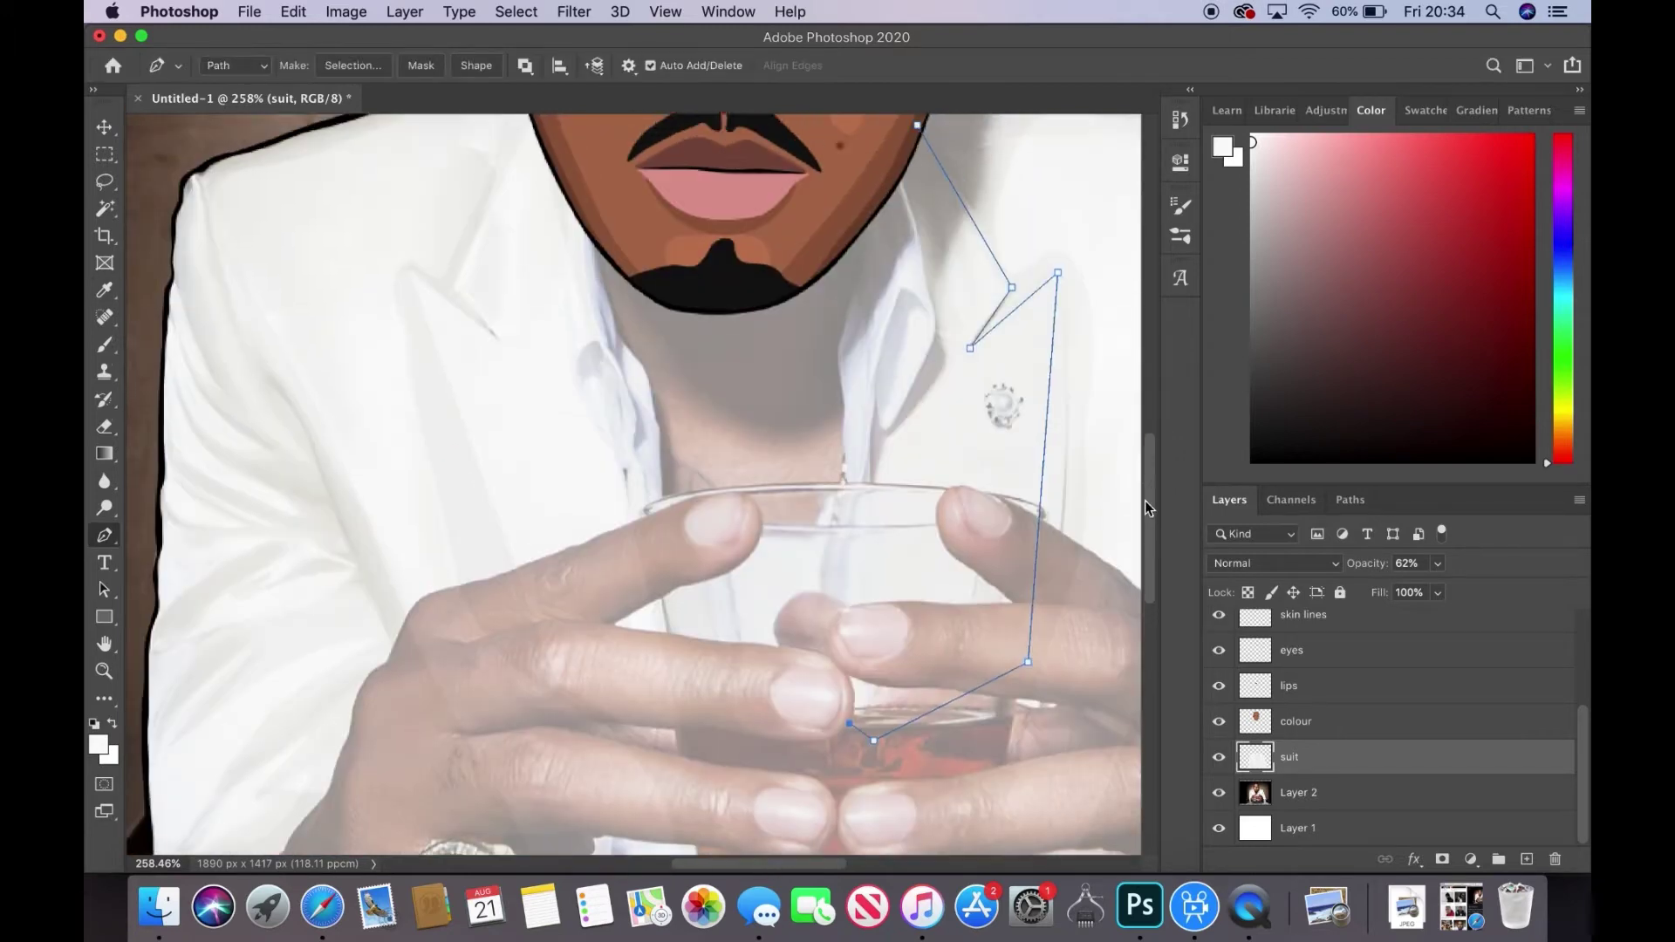
pyautogui.scroll(5, 917, 698)
pyautogui.rightClick(952, 603)
pyautogui.click(992, 617)
# - Lower the suit layer opacity to 21%, zoom to 200%, and add a new layer above it
pyautogui.doubleClick(104, 671)
pyautogui.click(1438, 563)
pyautogui.moveTo(1440, 589); pyautogui.dragTo(1399, 592)
pyautogui.click(712, 288)
pyautogui.click(1527, 859)
# - Sample the shirt colour and trace the shirt edge from the collar down along the waistband
pyautogui.press('i')
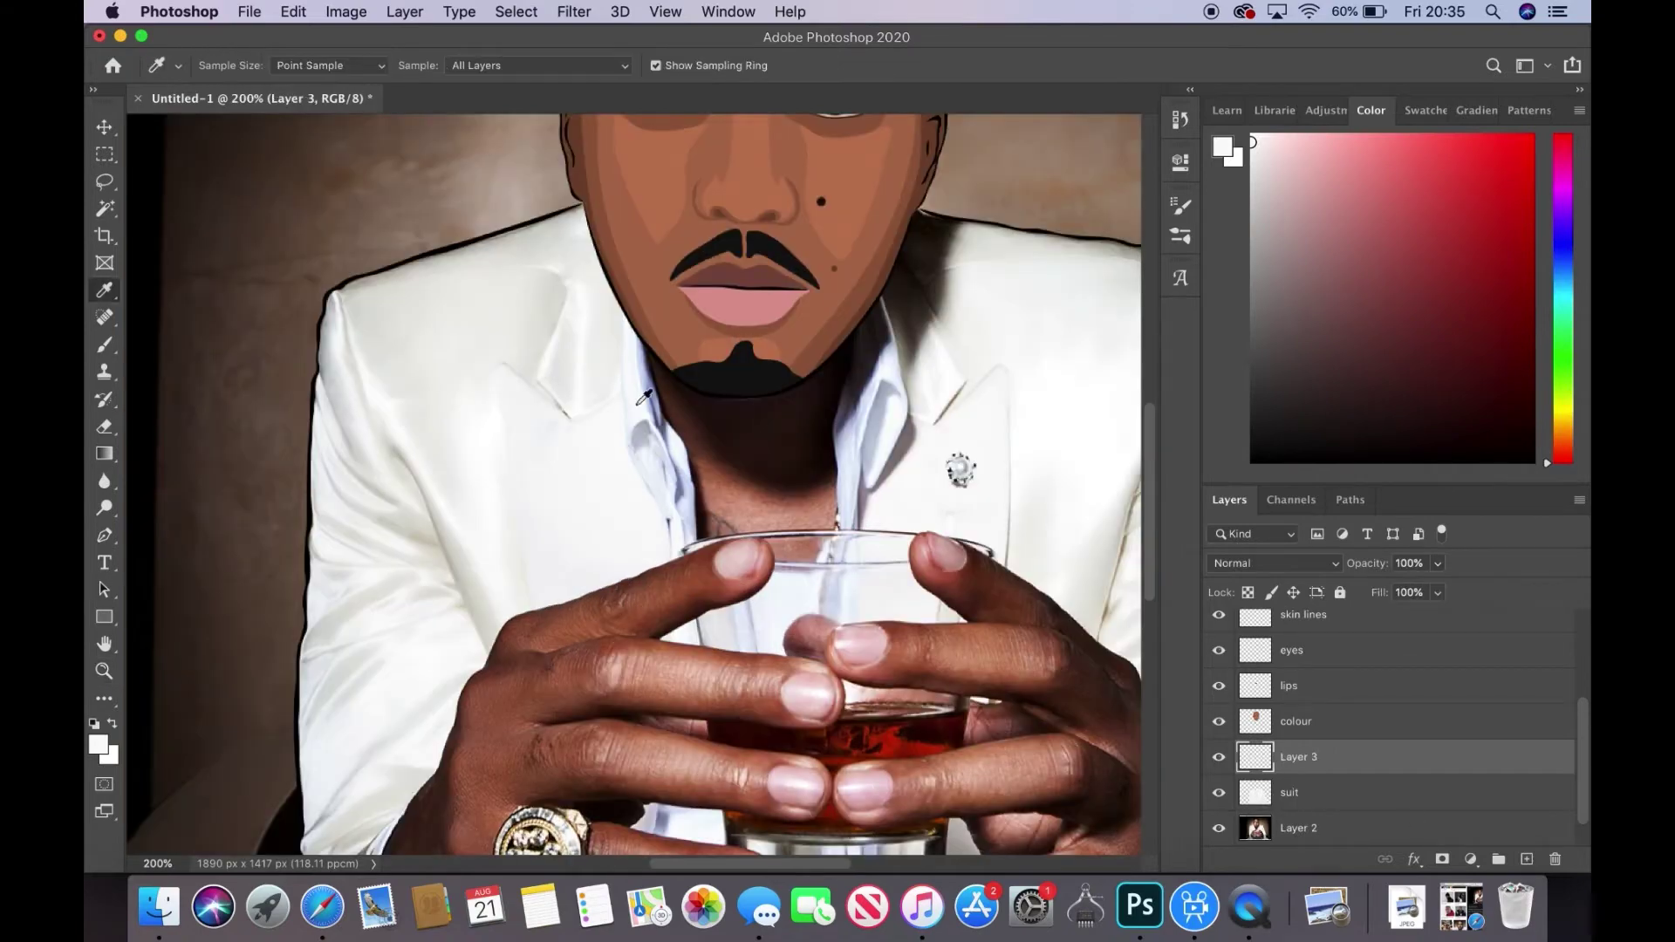
pyautogui.click(901, 348)
pyautogui.hotkey('ctrl', '+')
pyautogui.press('p')
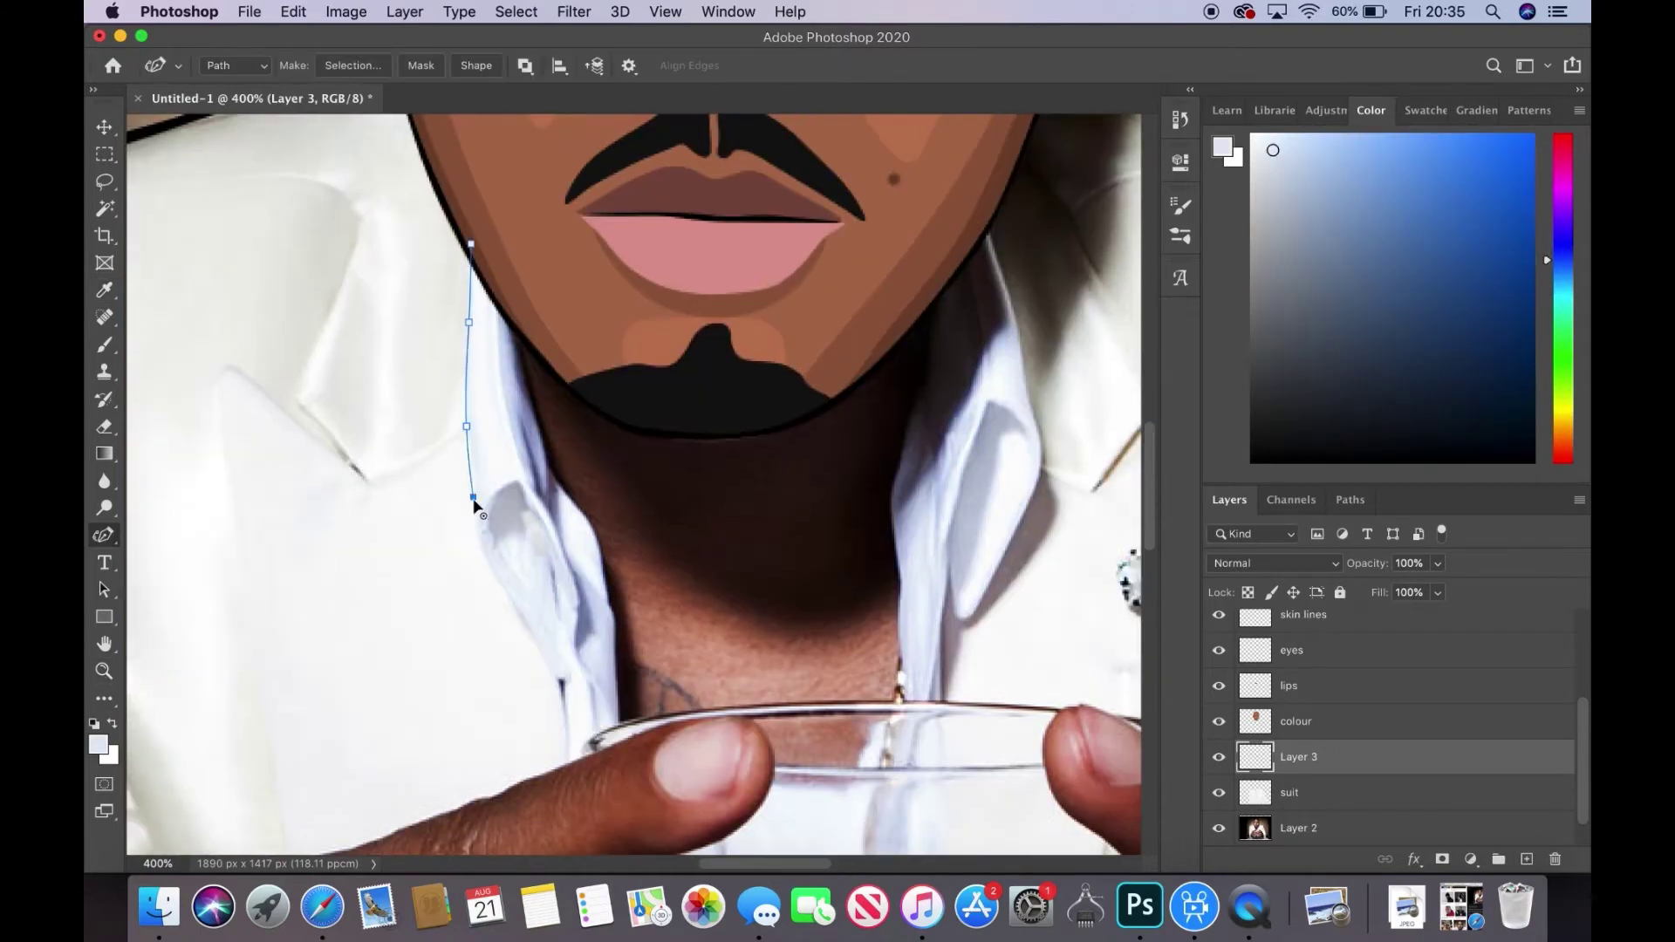
pyautogui.scroll(-2, 1148, 515)
pyautogui.scroll(-3, 1148, 515)
pyautogui.click(594, 351)
pyautogui.click(630, 480)
pyautogui.click(681, 469)
pyautogui.scroll(-5, 855, 683)
pyautogui.click(529, 582)
pyautogui.scroll(-4, 523, 610)
pyautogui.click(311, 574)
pyautogui.click(775, 631)
pyautogui.click(1045, 602)
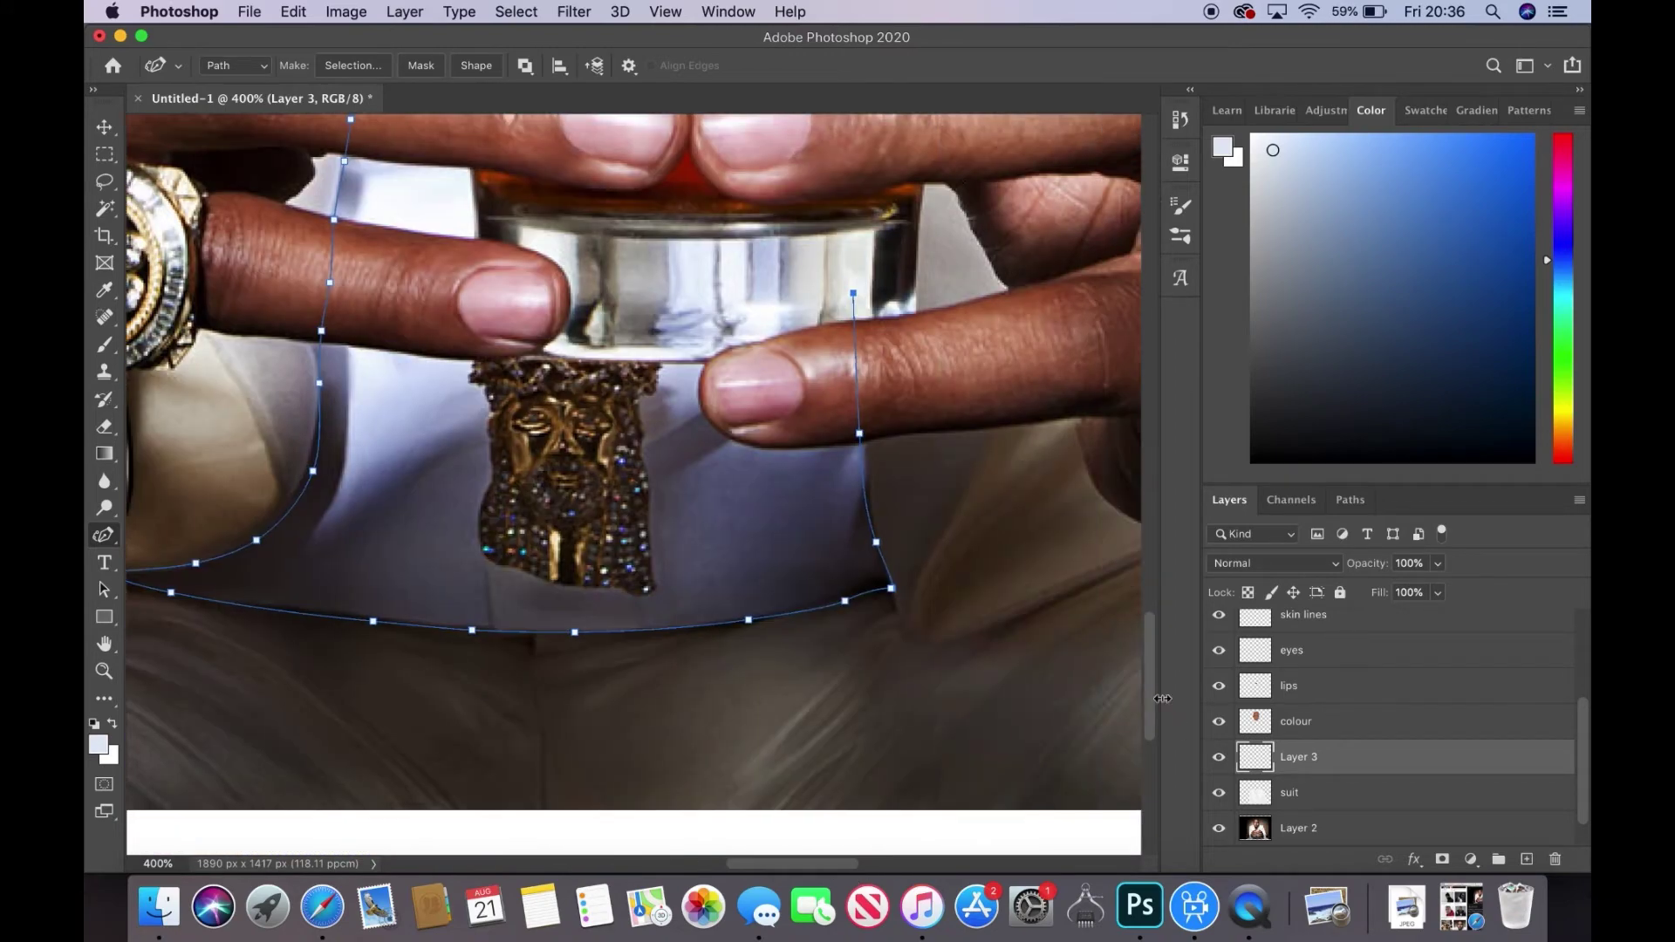
# - Close the shirt outline, fill it light blue, and make the fill translucent
pyautogui.scroll(10, 1135, 436)
pyautogui.scroll(-5, 1152, 524)
pyautogui.scroll(2, 1160, 545)
pyautogui.scroll(2, 1159, 545)
pyautogui.click(740, 519)
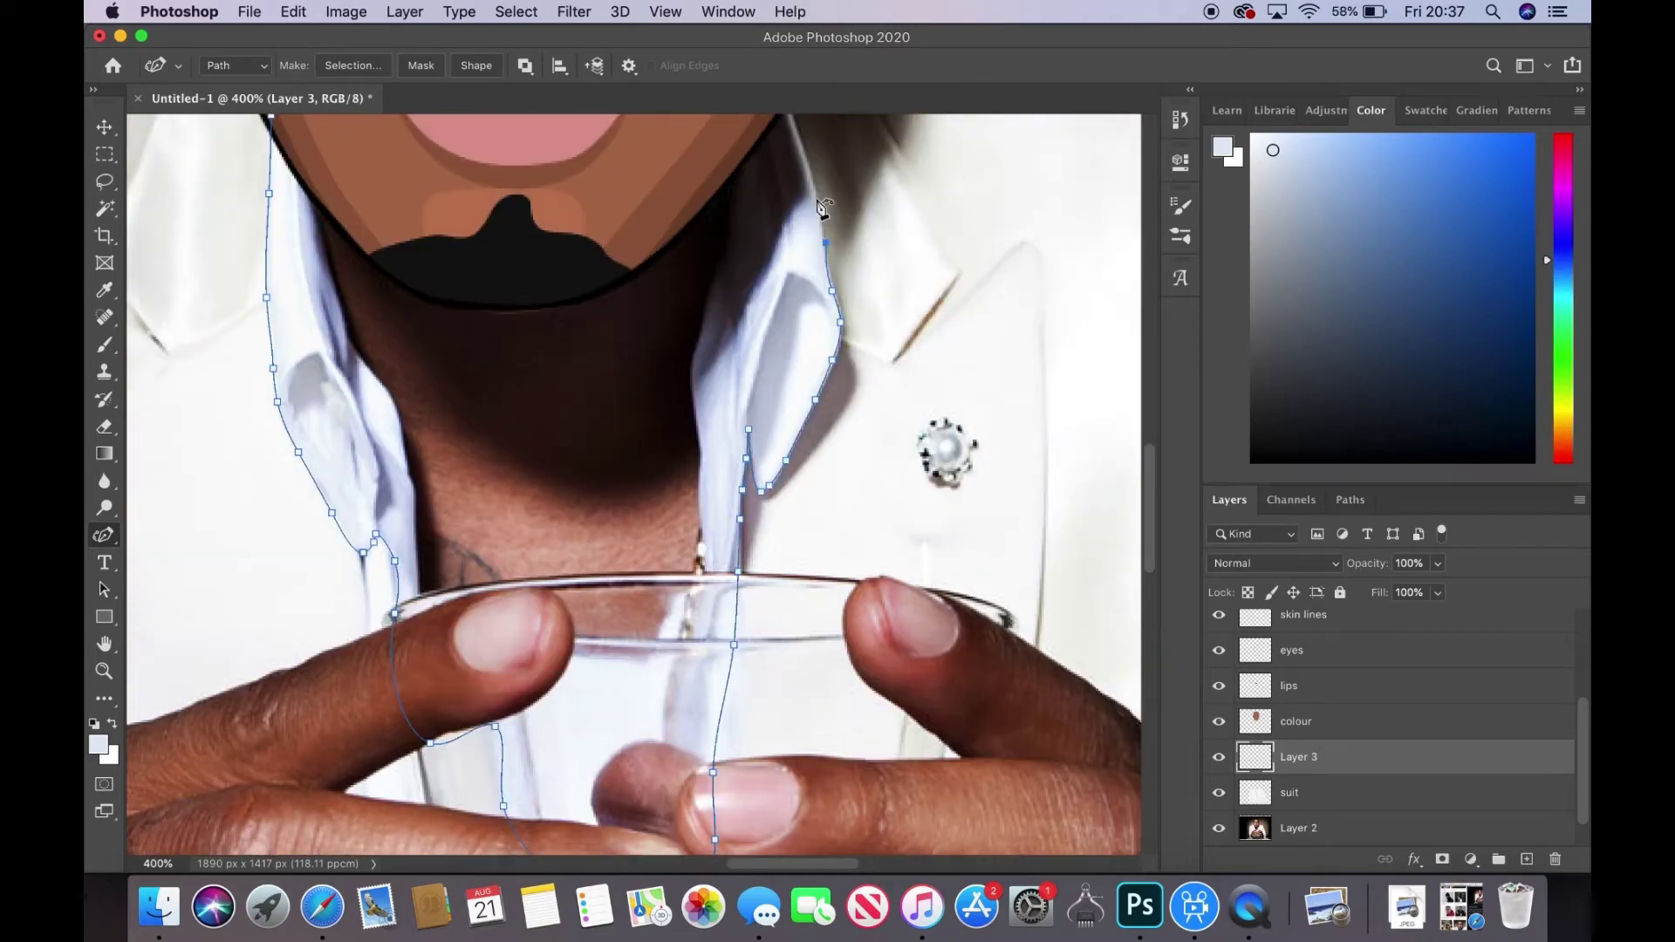
pyautogui.click(830, 236)
pyautogui.scroll(3, 830, 262)
pyautogui.hotkey('ctrl', 'Return')
pyautogui.hotkey('alt', 'BackSpace')
pyautogui.hotkey('ctrl', 'd')
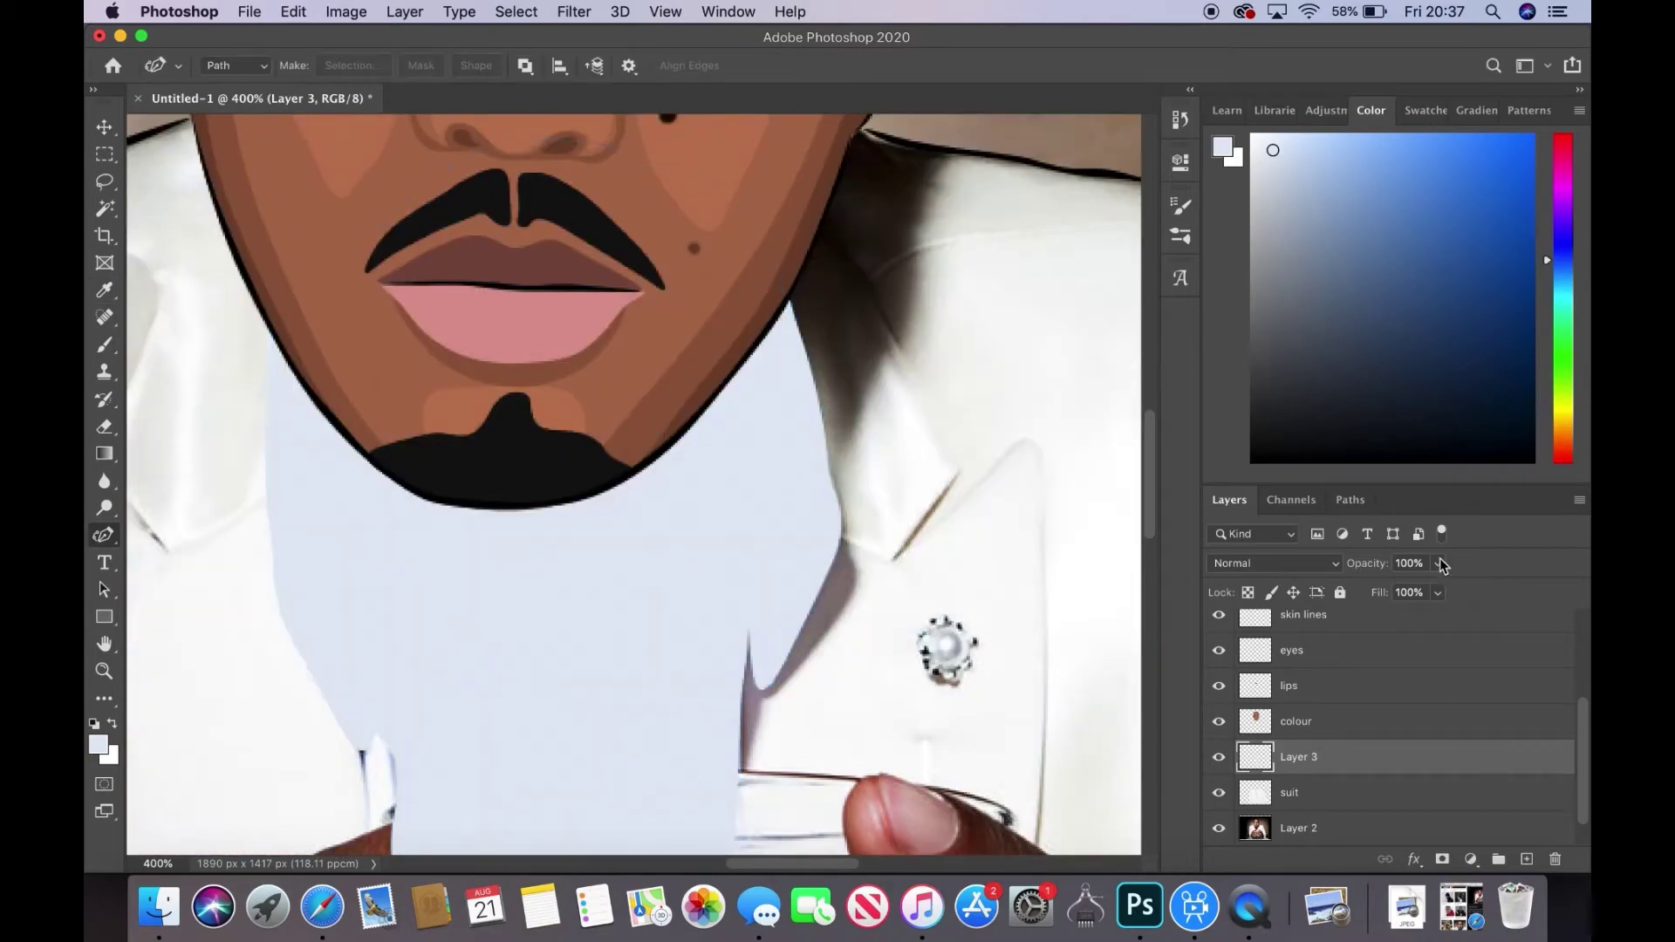
pyautogui.press('1')
pyautogui.press('7')
# - Cut the neck area out of the blue fill using a selection from the neck path
pyautogui.scroll(-7, 698, 489)
pyautogui.scroll(5, 736, 256)
pyautogui.rightClick(494, 347)
pyautogui.click(604, 447)
pyautogui.press('Return')
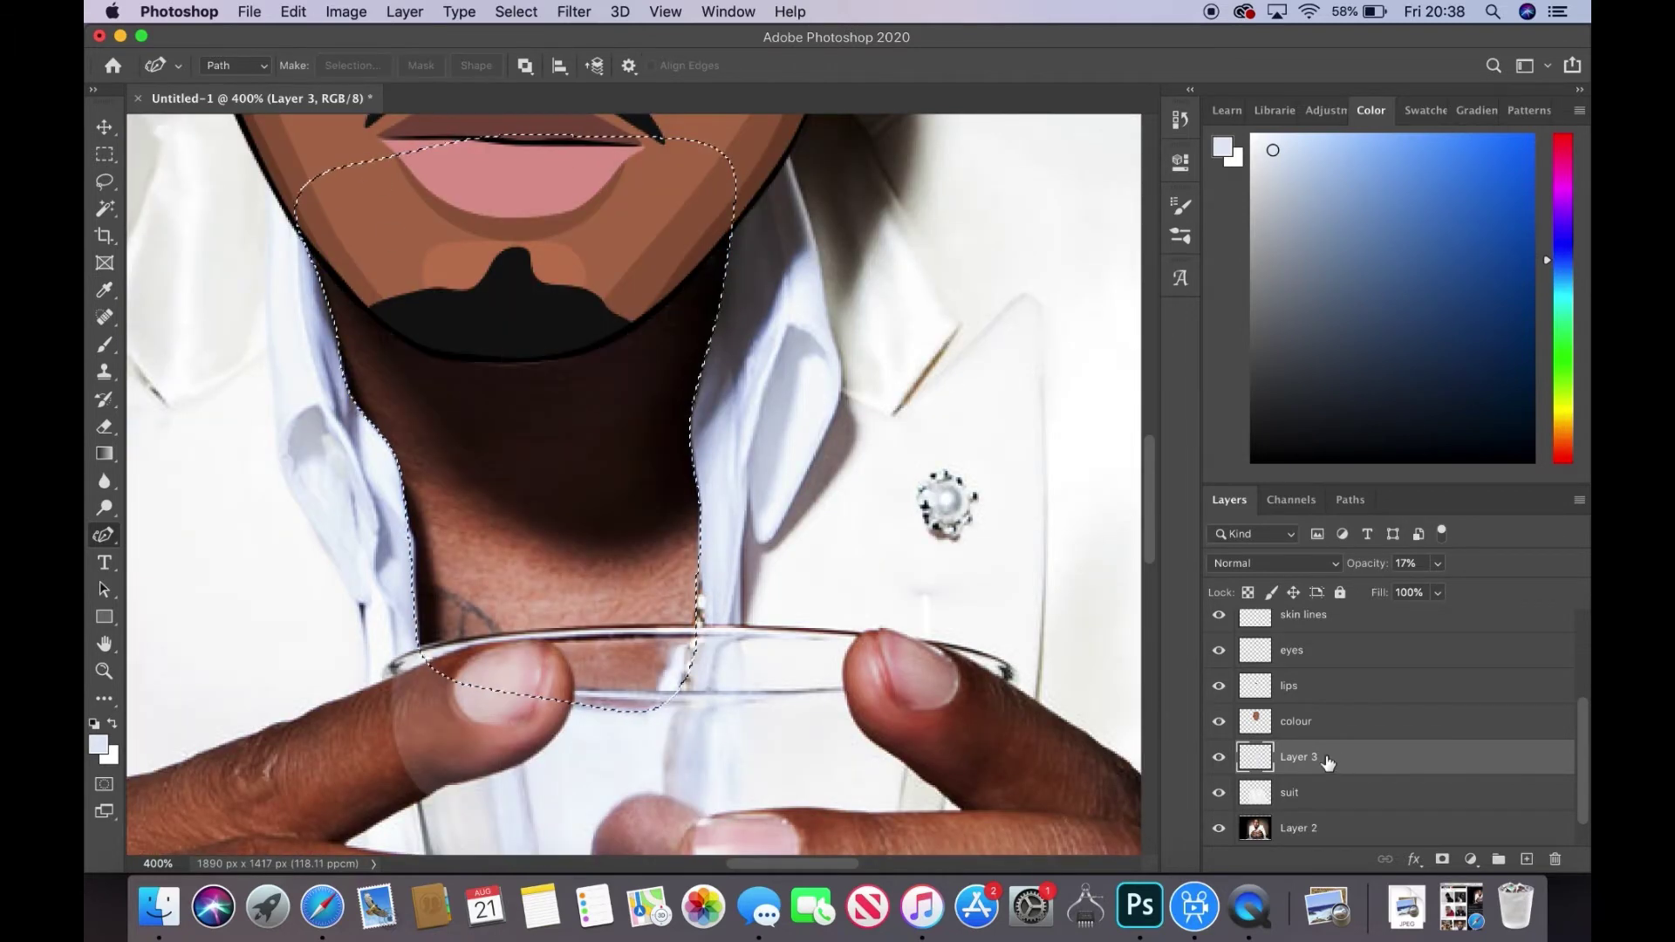
pyautogui.hotkey('alt', '[')
pyautogui.press('m')
# - Set the shirt layer to about 47% opacity and start a shadow shape on the collar
pyautogui.click(1293, 757)
pyautogui.write('shirt')
pyautogui.click(1438, 563)
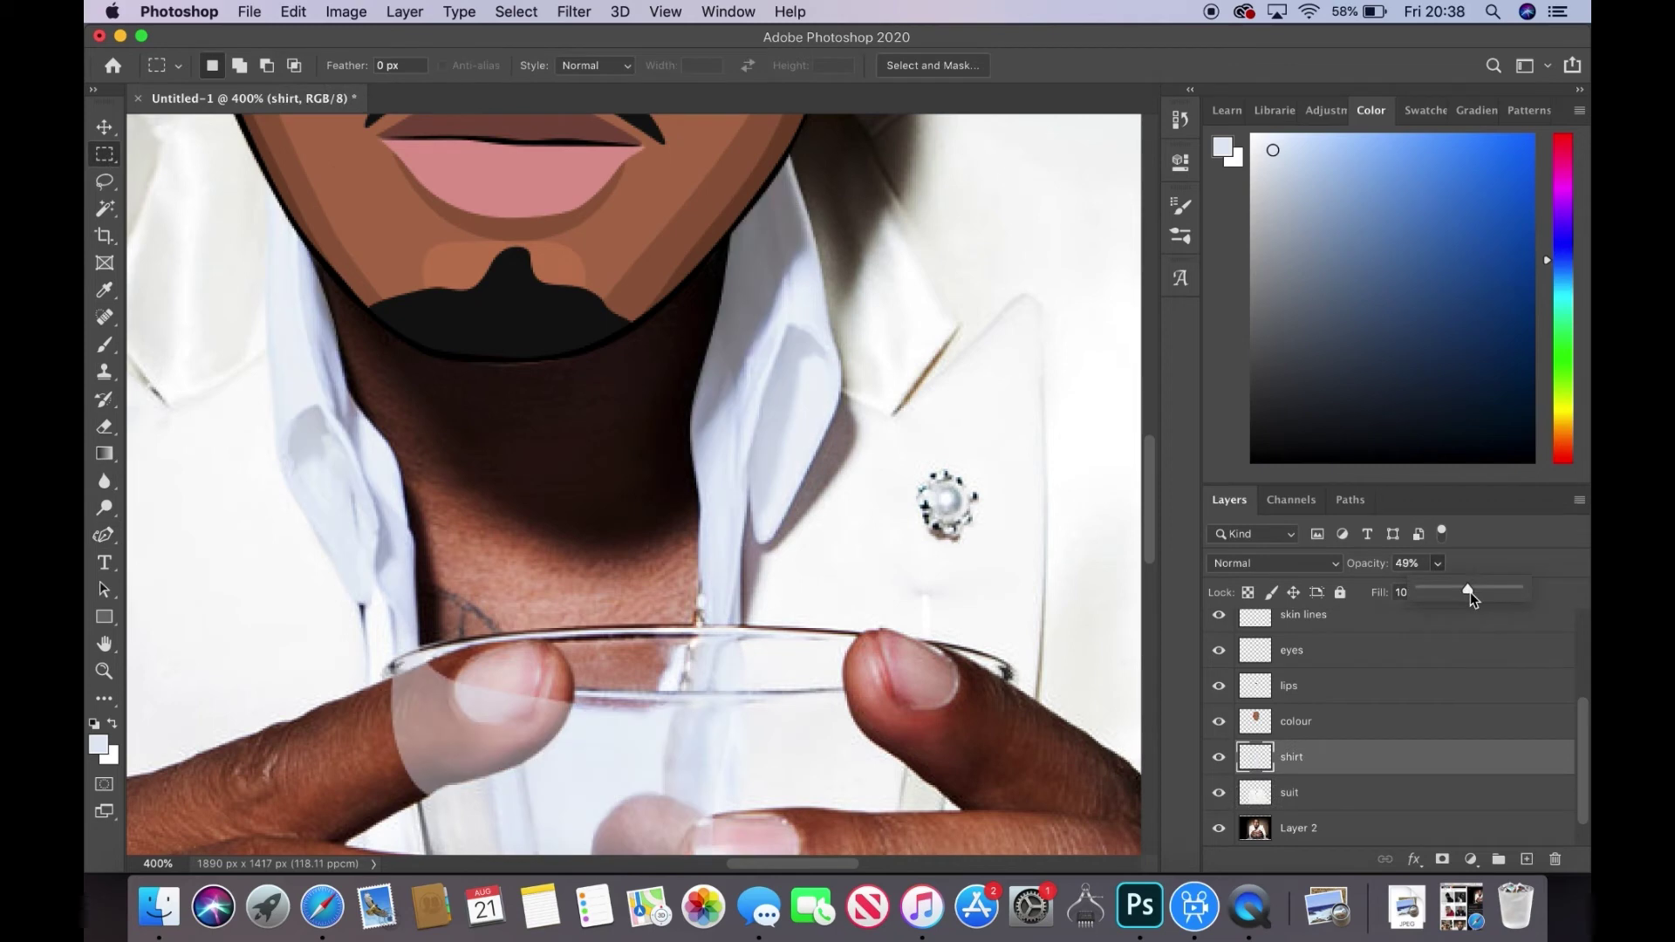
pyautogui.moveTo(1396, 591); pyautogui.dragTo(1483, 591)
pyautogui.press('i')
pyautogui.press('p')
pyautogui.click(751, 621)
# - Trace the first collar fold shape and fill it grey
pyautogui.click(797, 294)
pyautogui.click(851, 372)
pyautogui.click(750, 430)
pyautogui.click(750, 573)
pyautogui.click(750, 622)
pyautogui.press('Return')
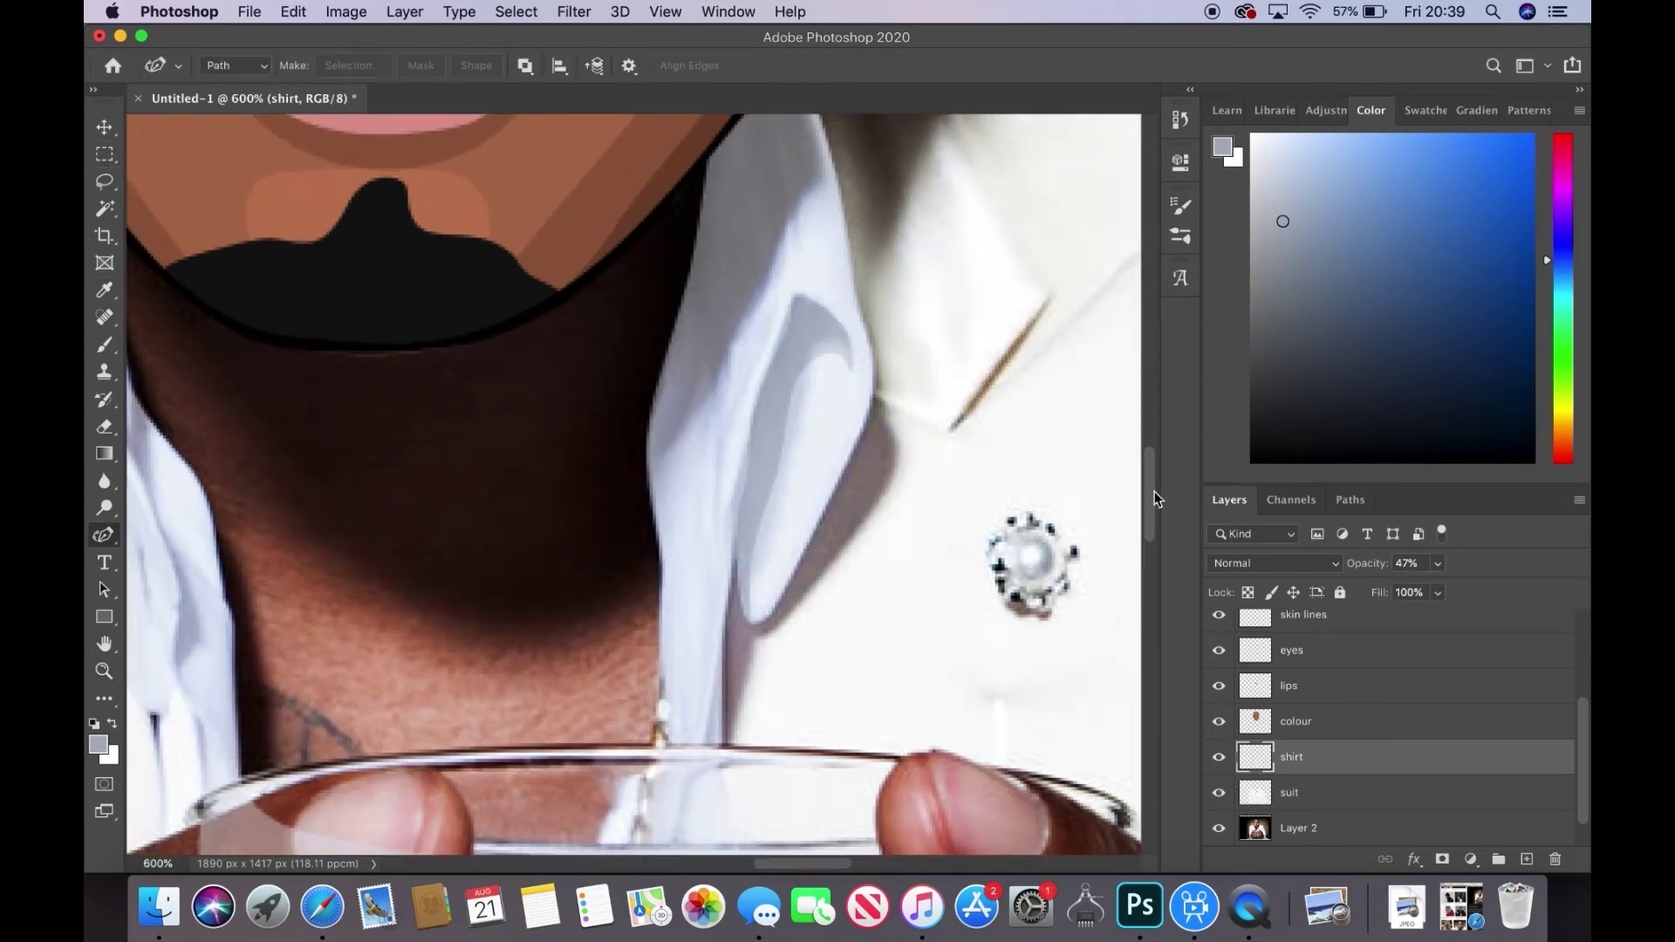
# - Add a small grey shadow shape lower on the shirt
pyautogui.scroll(5, 773, 598)
pyautogui.click(645, 783)
pyautogui.click(690, 731)
pyautogui.click(650, 779)
pyautogui.press('Return')
# - Fill another grey shadow shape beside the collar
pyautogui.hscroll(-5, 634, 484)
pyautogui.scroll(-5, 633, 484)
pyautogui.click(631, 460)
pyautogui.click(630, 374)
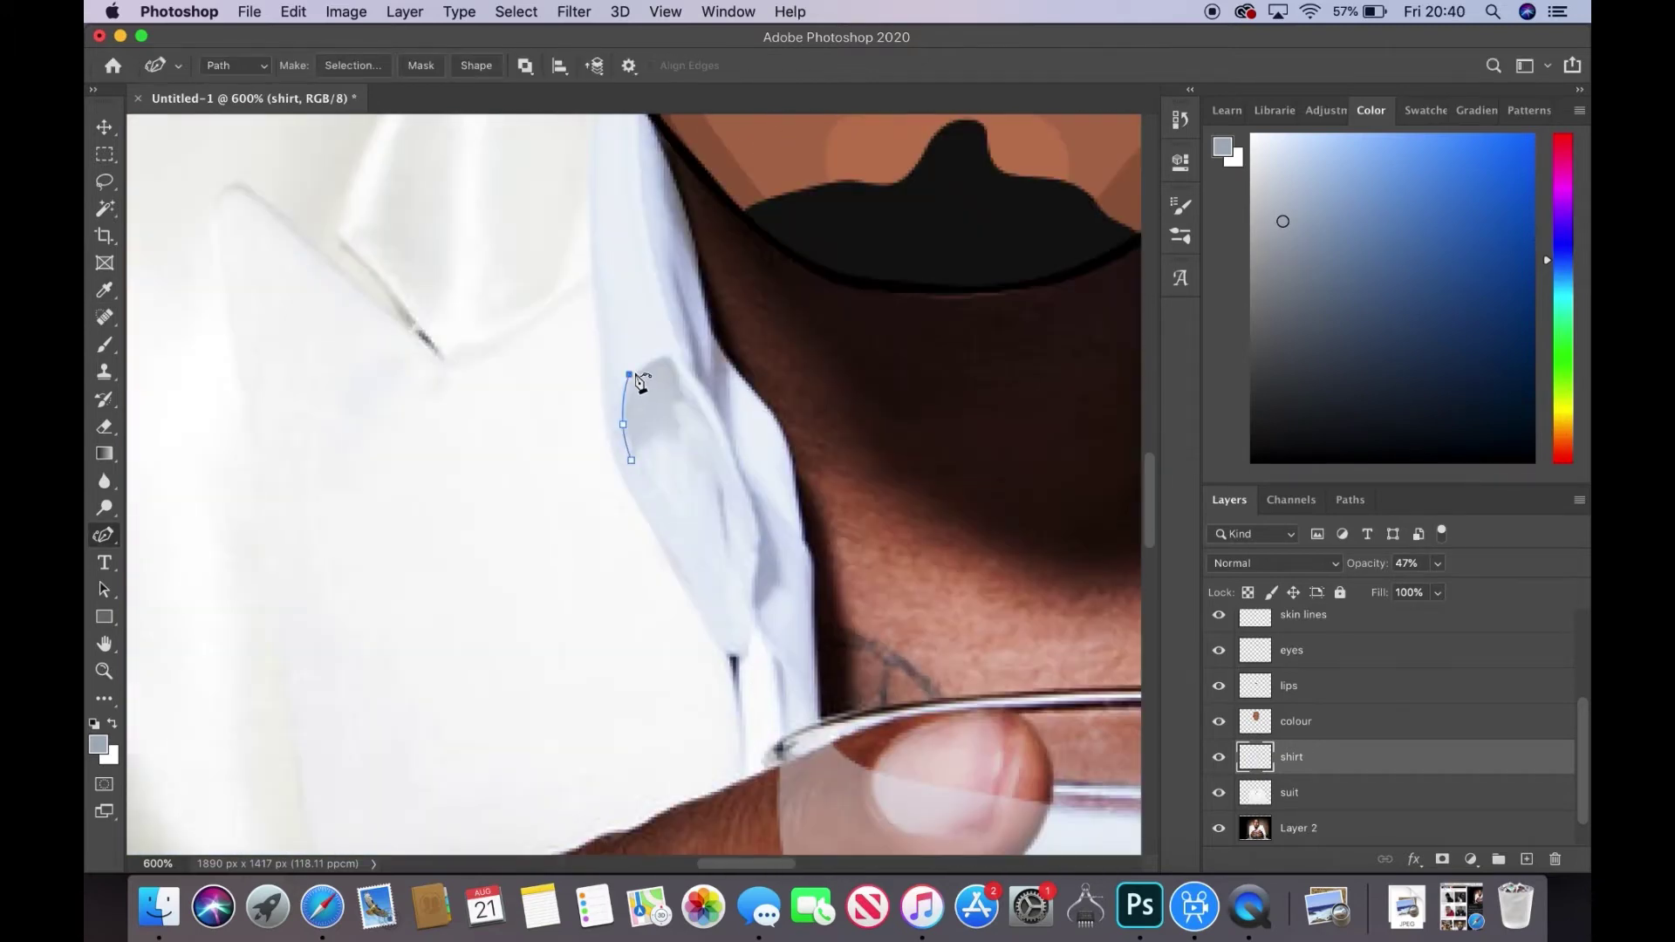
pyautogui.click(686, 454)
pyautogui.press('Return')
# - Trace a long shadow along the shirt edge and fill it grey
pyautogui.click(745, 455)
pyautogui.click(729, 384)
pyautogui.click(701, 339)
pyautogui.click(676, 268)
pyautogui.click(759, 624)
pyautogui.rightClick(767, 655)
pyautogui.click(838, 827)
pyautogui.press('Return')
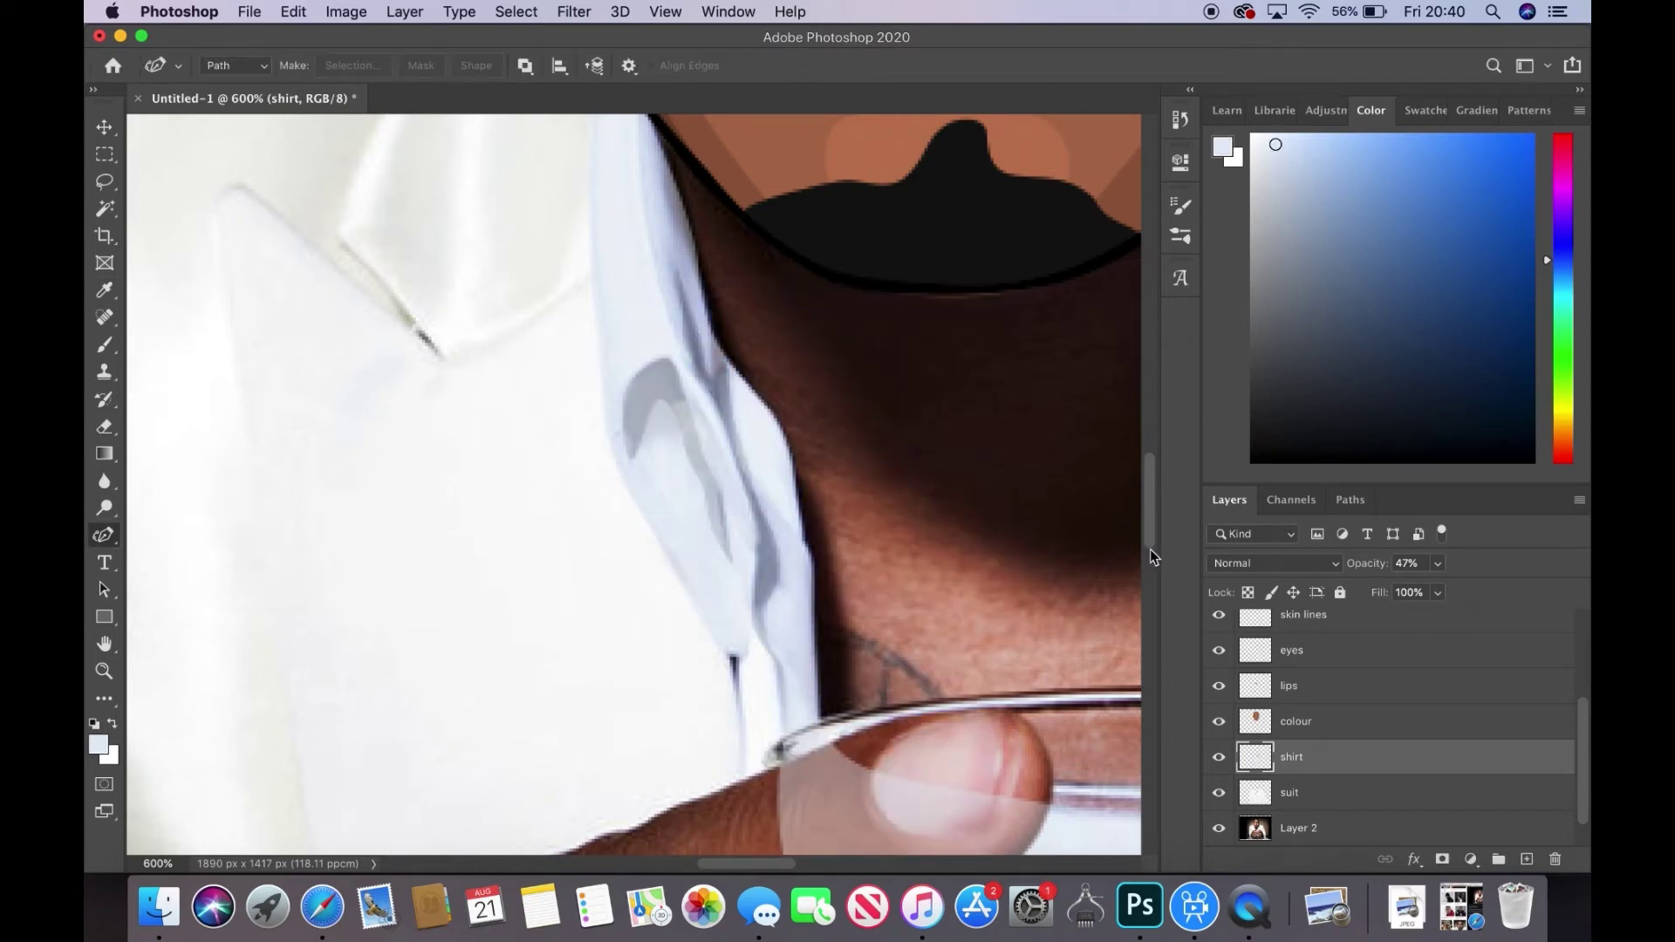
# - Fill a narrow grey shadow path along the collar
pyautogui.scroll(3, 663, 410)
pyautogui.click(610, 545)
pyautogui.click(627, 482)
pyautogui.rightClick(636, 406)
pyautogui.click(684, 535)
pyautogui.press('Return')
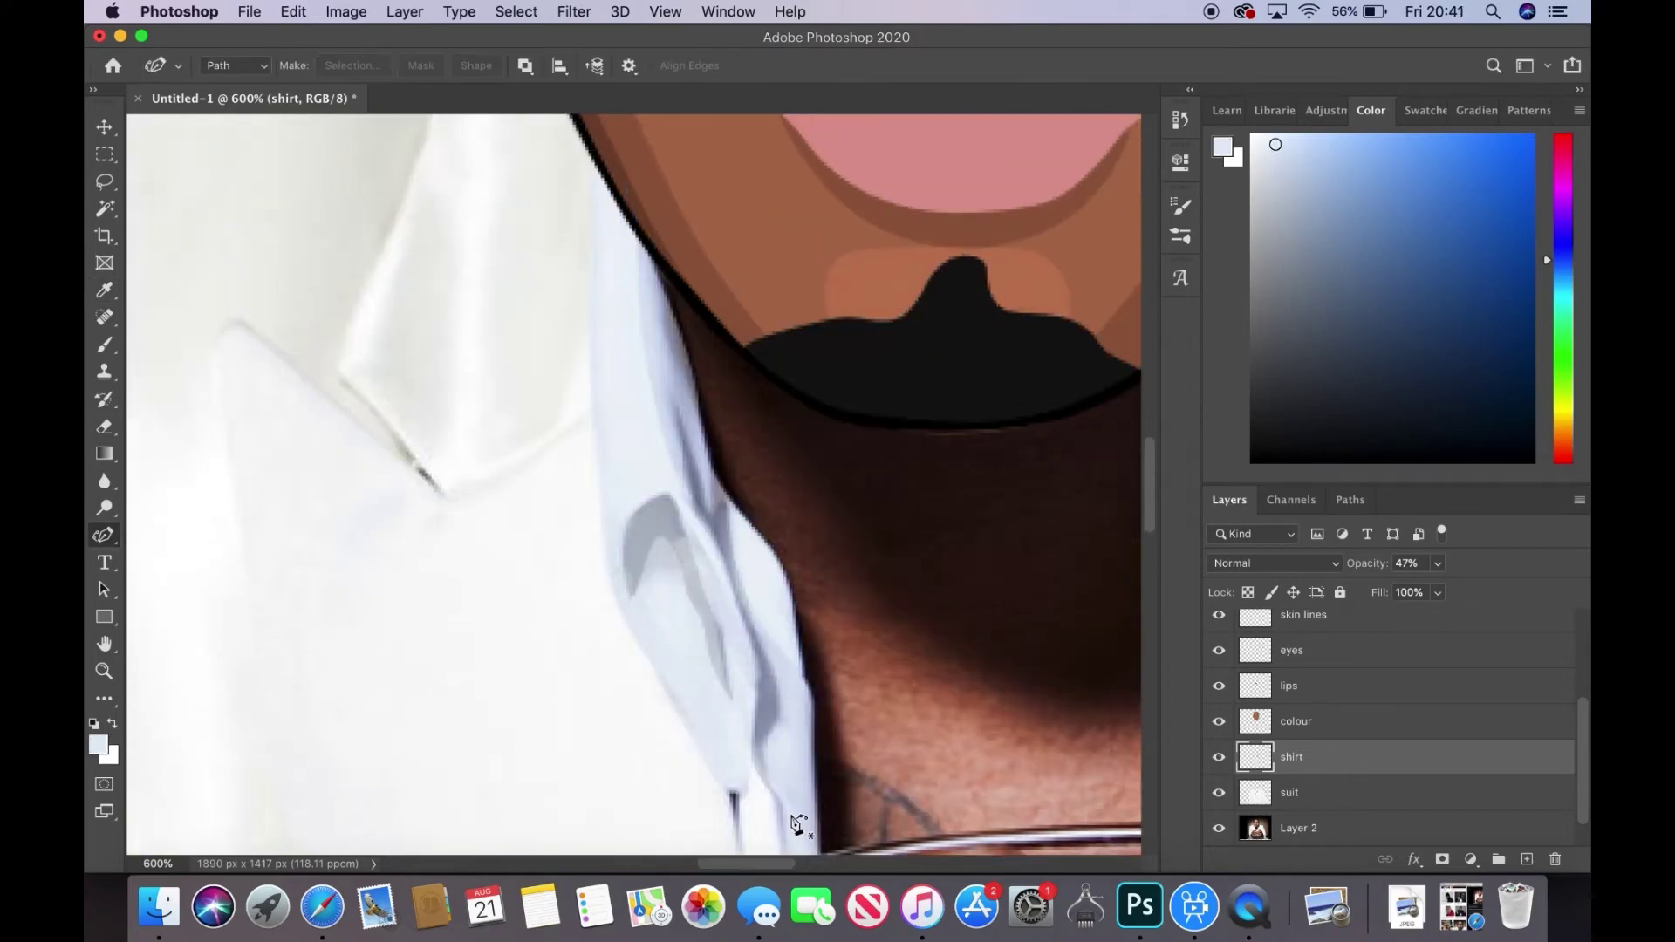
# - Outline the right collar's fold shadow and fill it grey
pyautogui.hscroll(8, 698, 497)
pyautogui.click(723, 532)
pyautogui.click(680, 322)
pyautogui.click(664, 355)
pyautogui.click(655, 397)
pyautogui.click(639, 441)
pyautogui.click(623, 481)
pyautogui.click(680, 356)
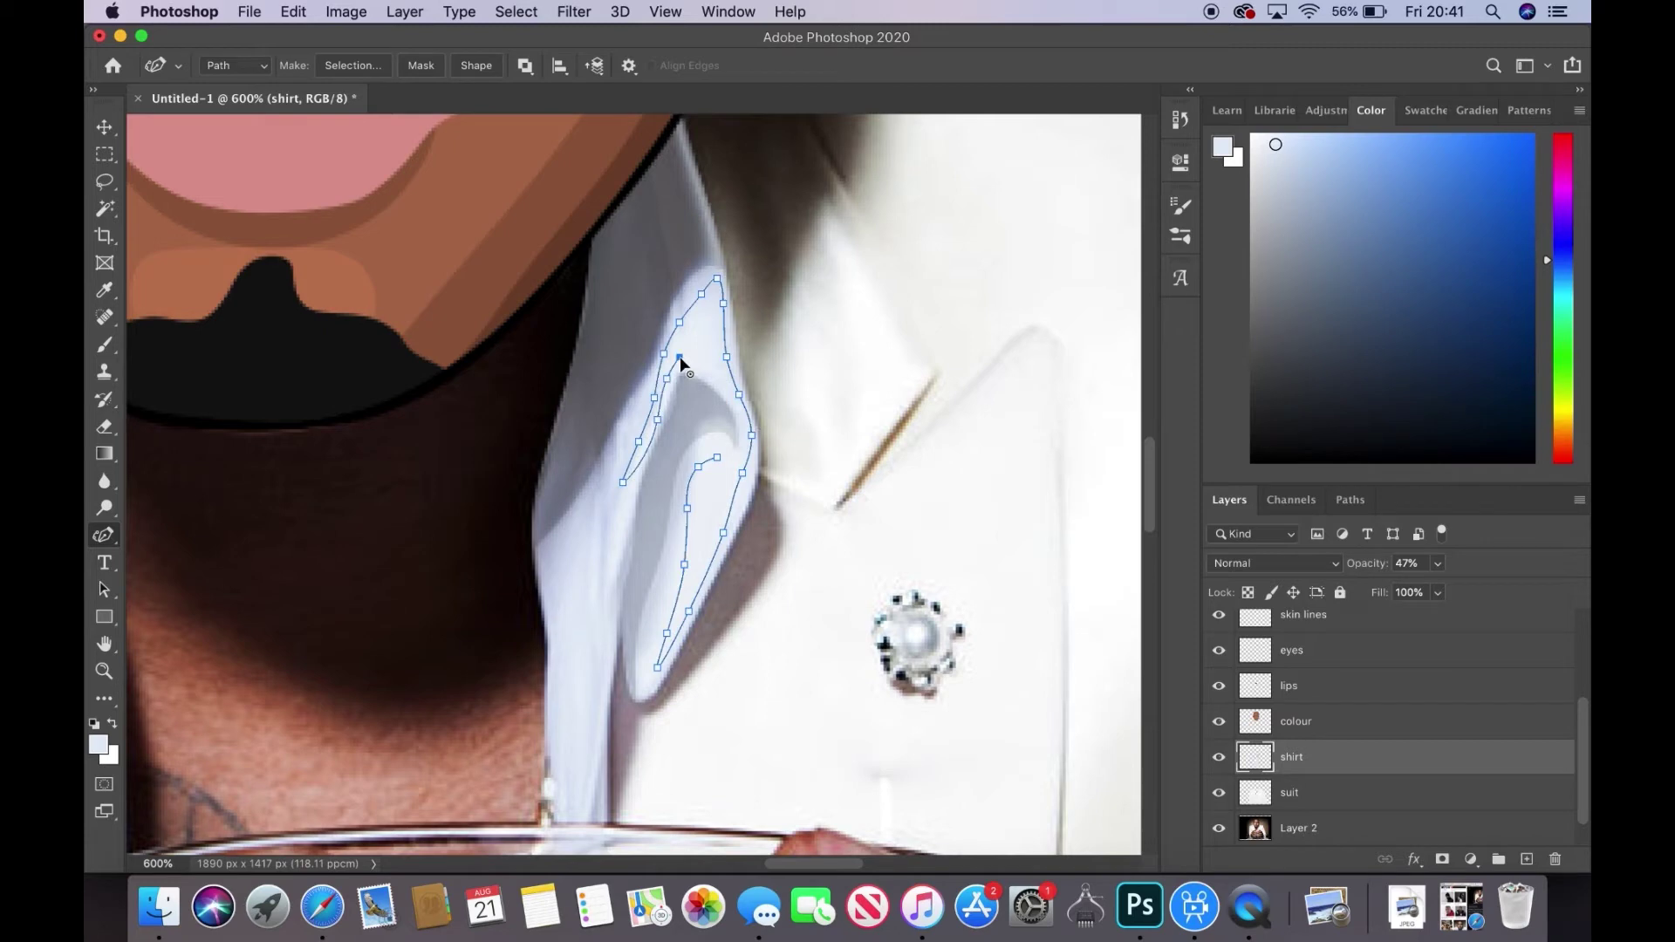
pyautogui.click(738, 455)
pyautogui.rightClick(717, 517)
pyautogui.click(789, 646)
# - Trace and fill the fold shadow running up the other collar side
pyautogui.hscroll(-10, 698, 489)
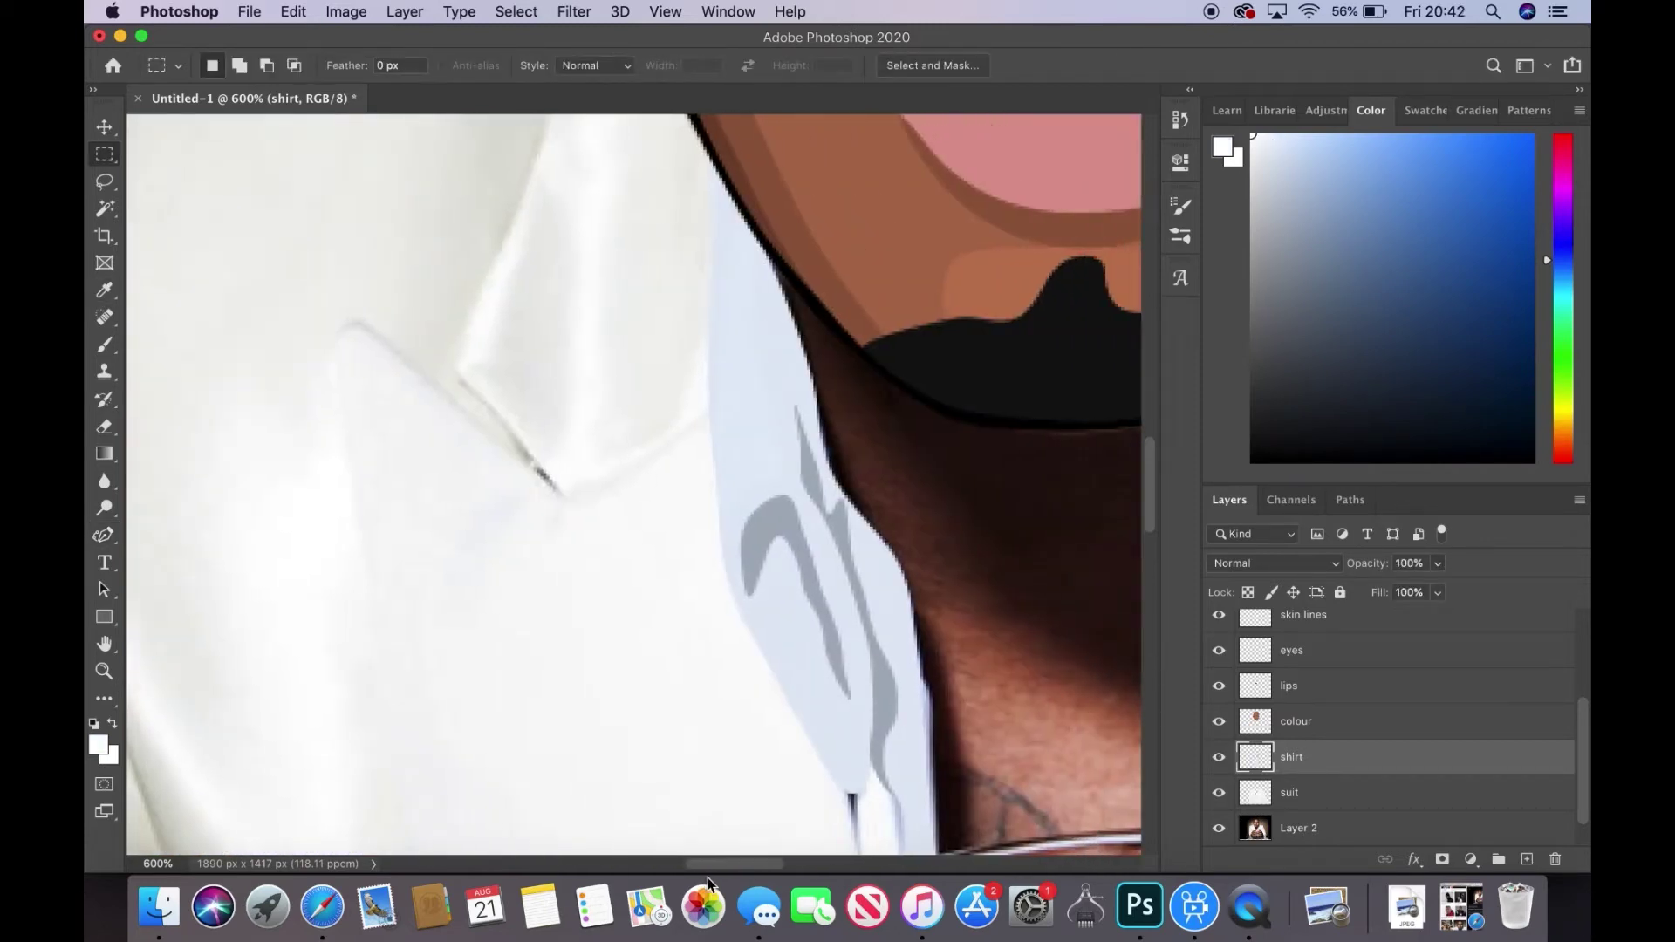
pyautogui.click(732, 539)
pyautogui.click(741, 502)
pyautogui.click(775, 481)
pyautogui.click(770, 397)
pyautogui.click(751, 290)
pyautogui.click(757, 172)
pyautogui.click(731, 539)
pyautogui.rightClick(766, 423)
pyautogui.click(976, 337)
# - Fill one more grey shadow shape lower on the shirt
pyautogui.click(783, 571)
pyautogui.click(772, 656)
pyautogui.click(858, 769)
pyautogui.rightClick(810, 676)
pyautogui.click(977, 341)
pyautogui.press('z')
pyautogui.keyDown('alt'); pyautogui.click(673, 568); pyautogui.keyUp('alt')
# - Hide the shirt layer and zoom in on the fingers over the glass
pyautogui.scroll(-5, 673, 568)
pyautogui.click(1219, 756)
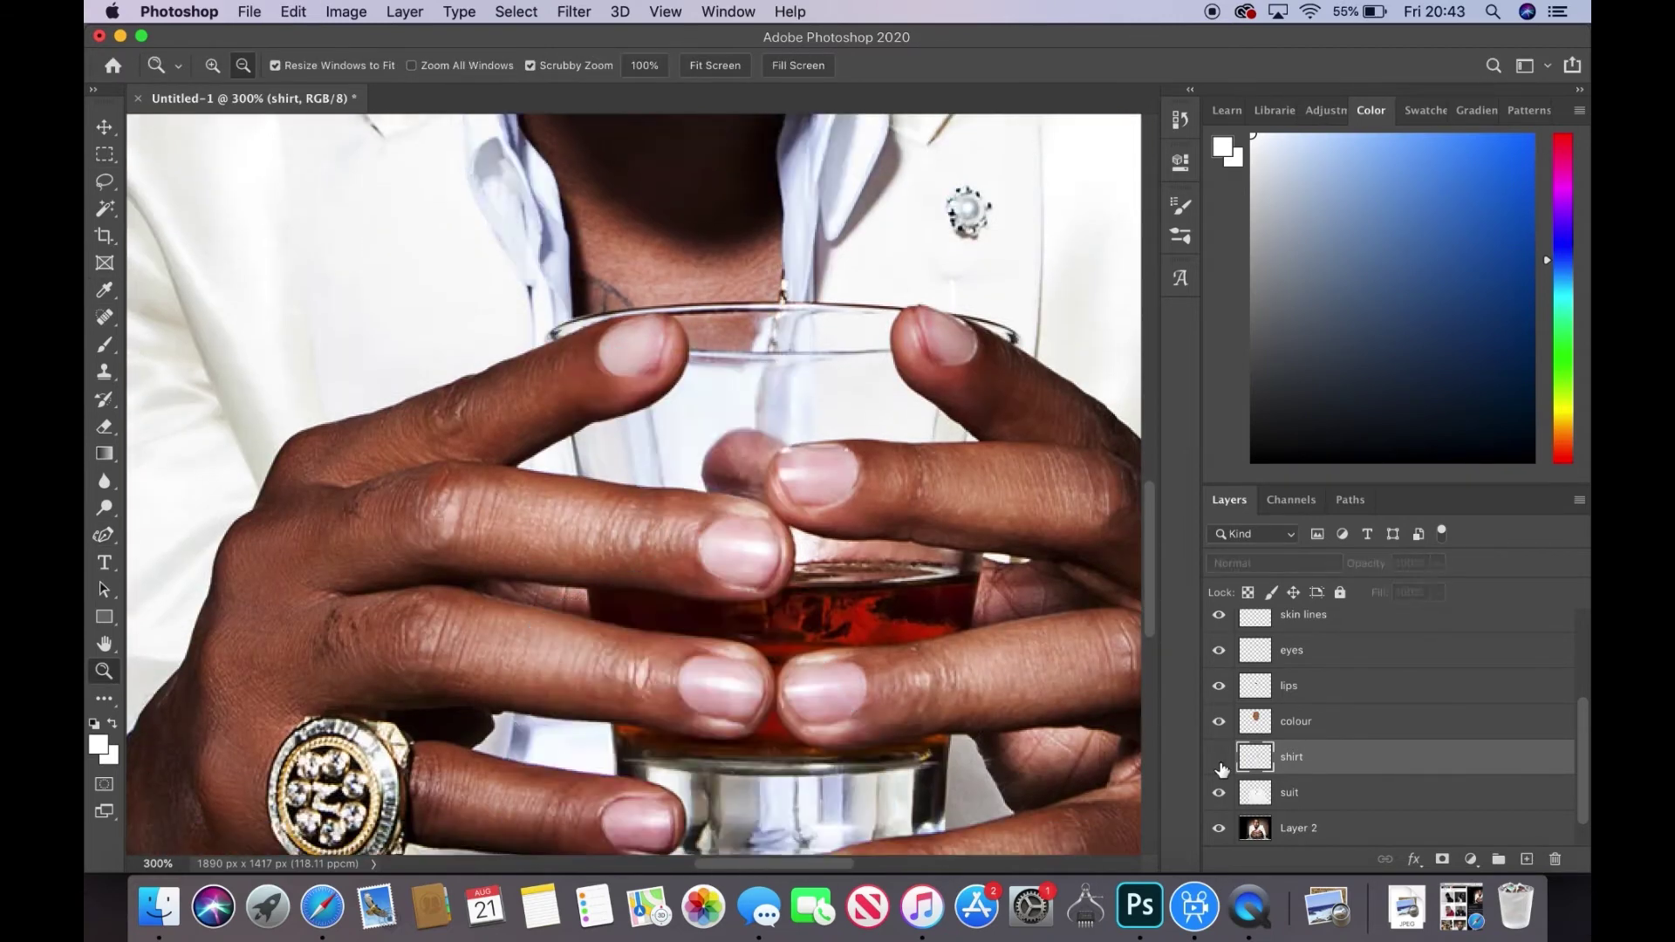
pyautogui.scroll(-3, 611, 480)
pyautogui.scroll(3, 524, 393)
pyautogui.moveTo(629, 469); pyautogui.dragTo(672, 469)
# - Trace the glass area between the fingers and fill it white
pyautogui.press('p')
pyautogui.click(630, 268)
pyautogui.click(662, 352)
pyautogui.click(843, 354)
pyautogui.click(852, 277)
pyautogui.click(812, 278)
pyautogui.click(731, 273)
pyautogui.click(655, 263)
pyautogui.click(631, 268)
pyautogui.rightClick(777, 376)
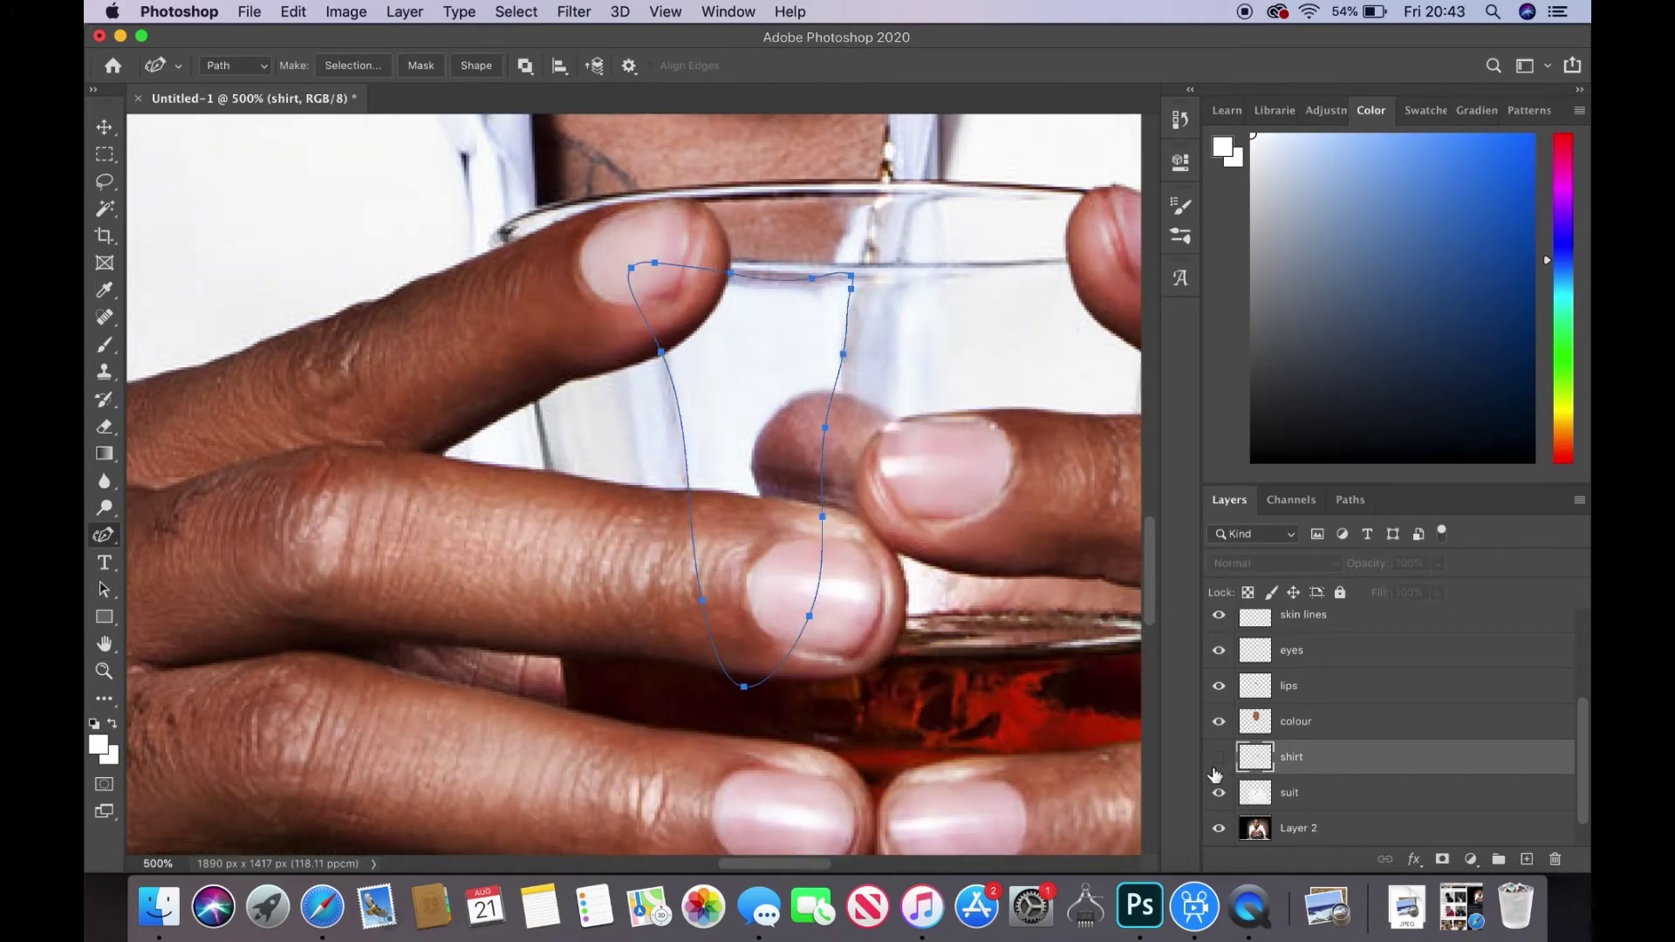
pyautogui.click(829, 611)
pyautogui.click(983, 337)
# - Show the shirt layer again and zoom back in on the shirt
pyautogui.click(1308, 793)
pyautogui.press('z')
pyautogui.scroll(-5, 363, 389)
pyautogui.scroll(4, 733, 722)
pyautogui.click(1329, 721)
pyautogui.scroll(-2, 1329, 721)
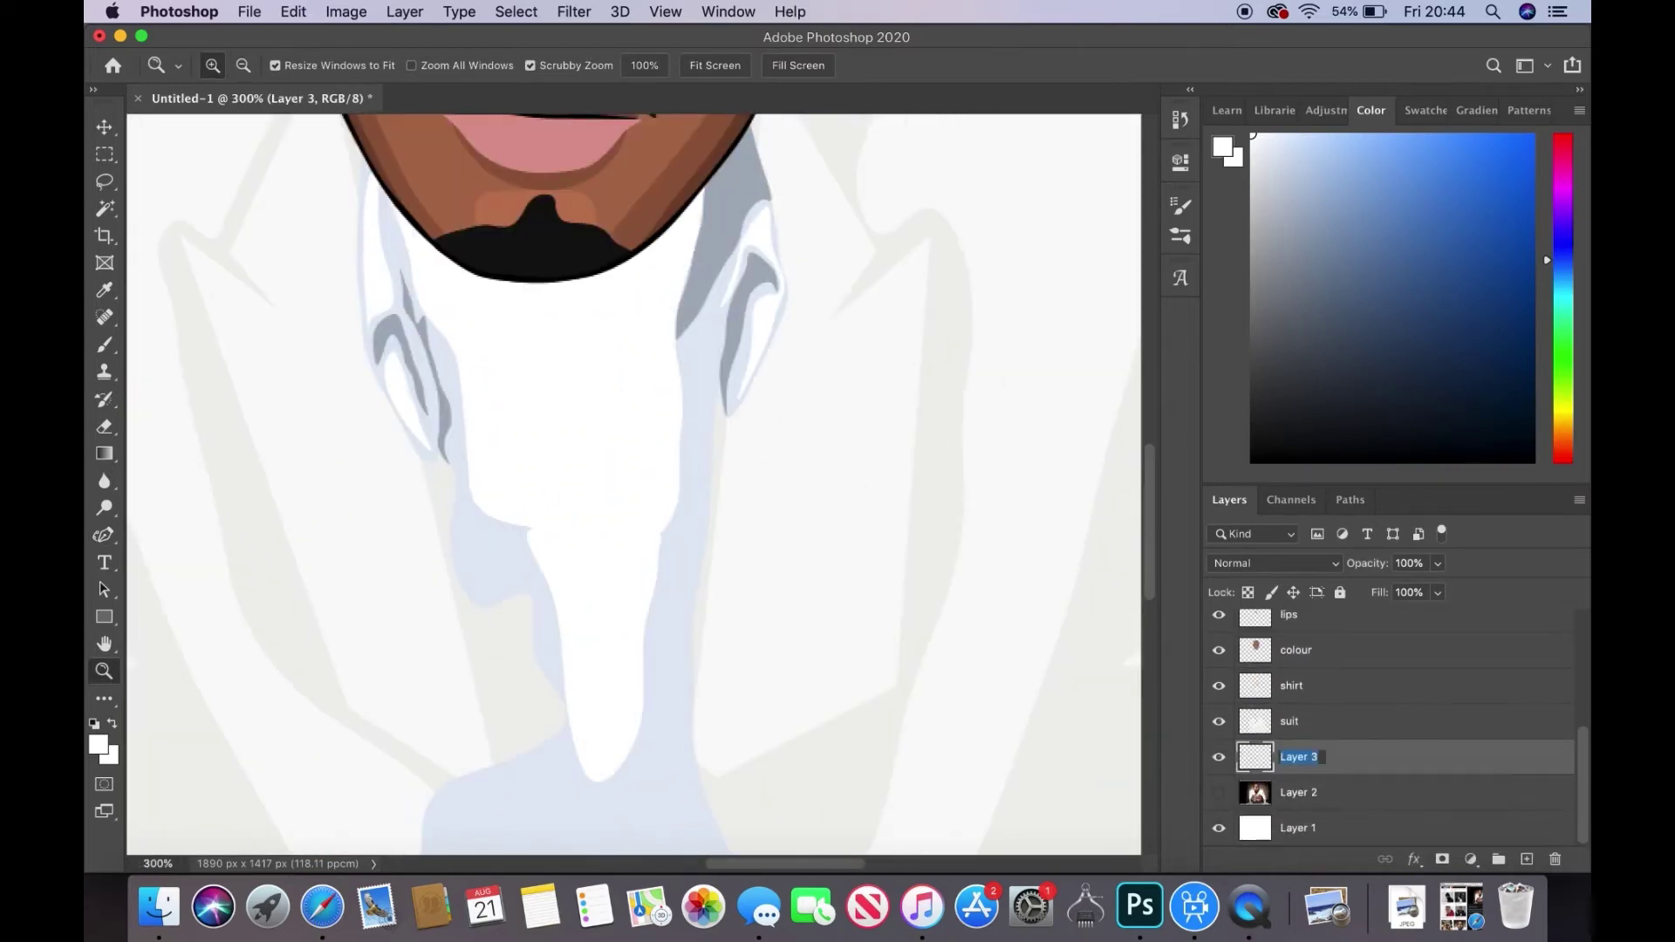
# - Sample skin tones and paint the neck brown, with a darker shadow below the beard
pyautogui.click(1219, 792)
pyautogui.click(105, 290)
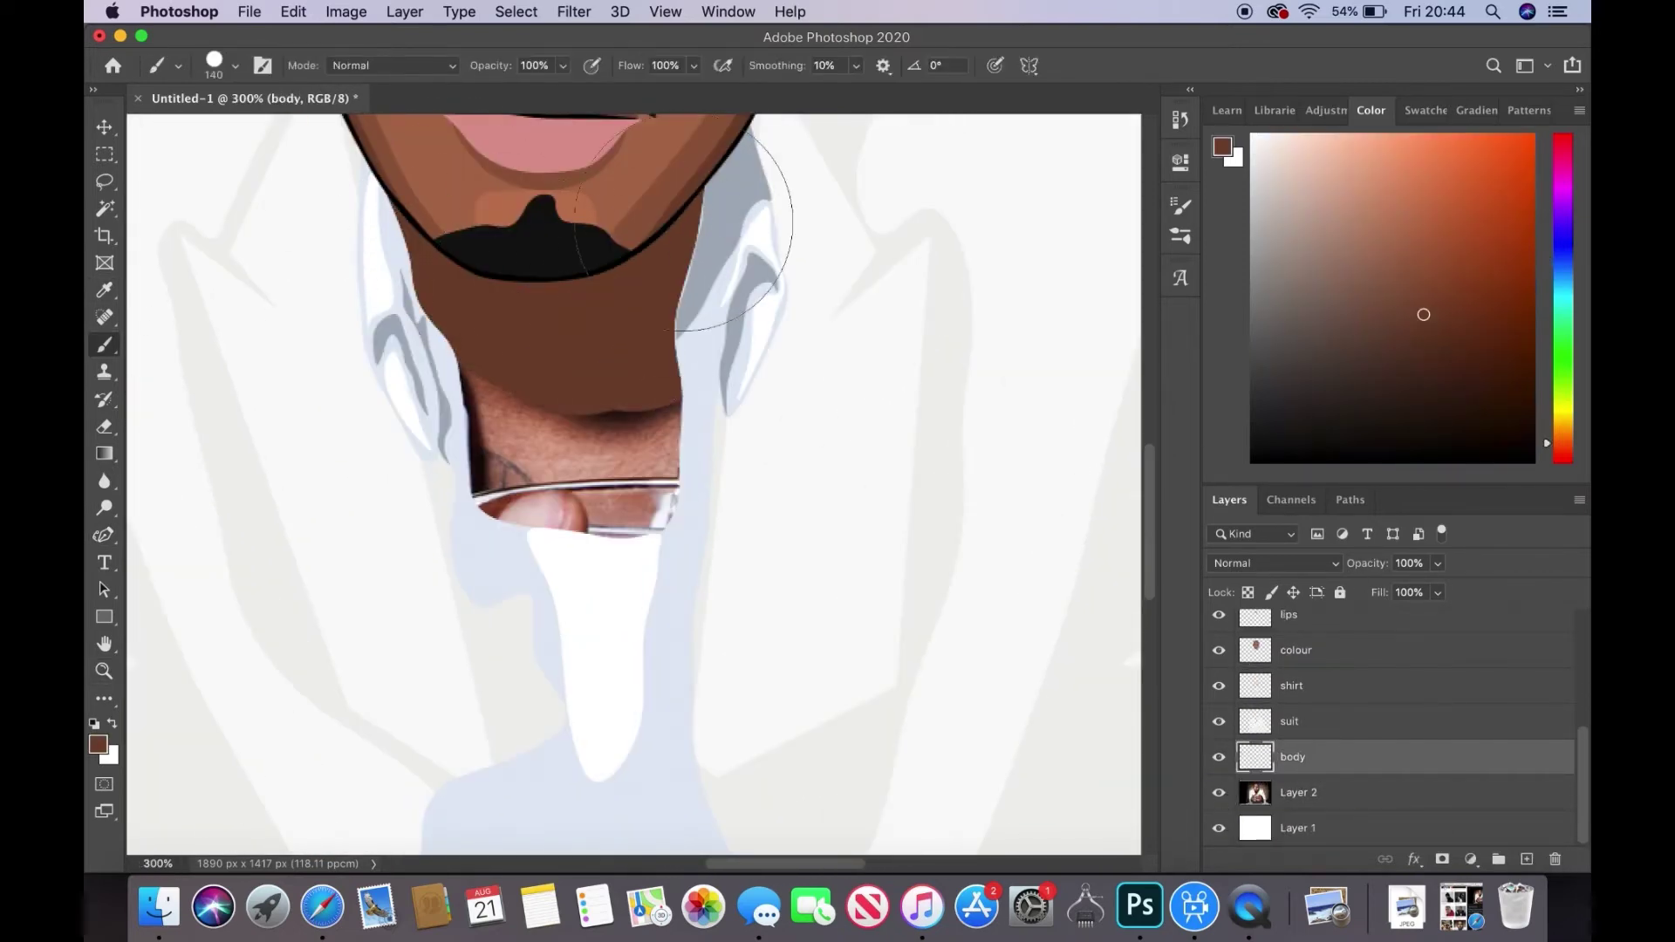
pyautogui.click(400, 448)
pyautogui.press('b')
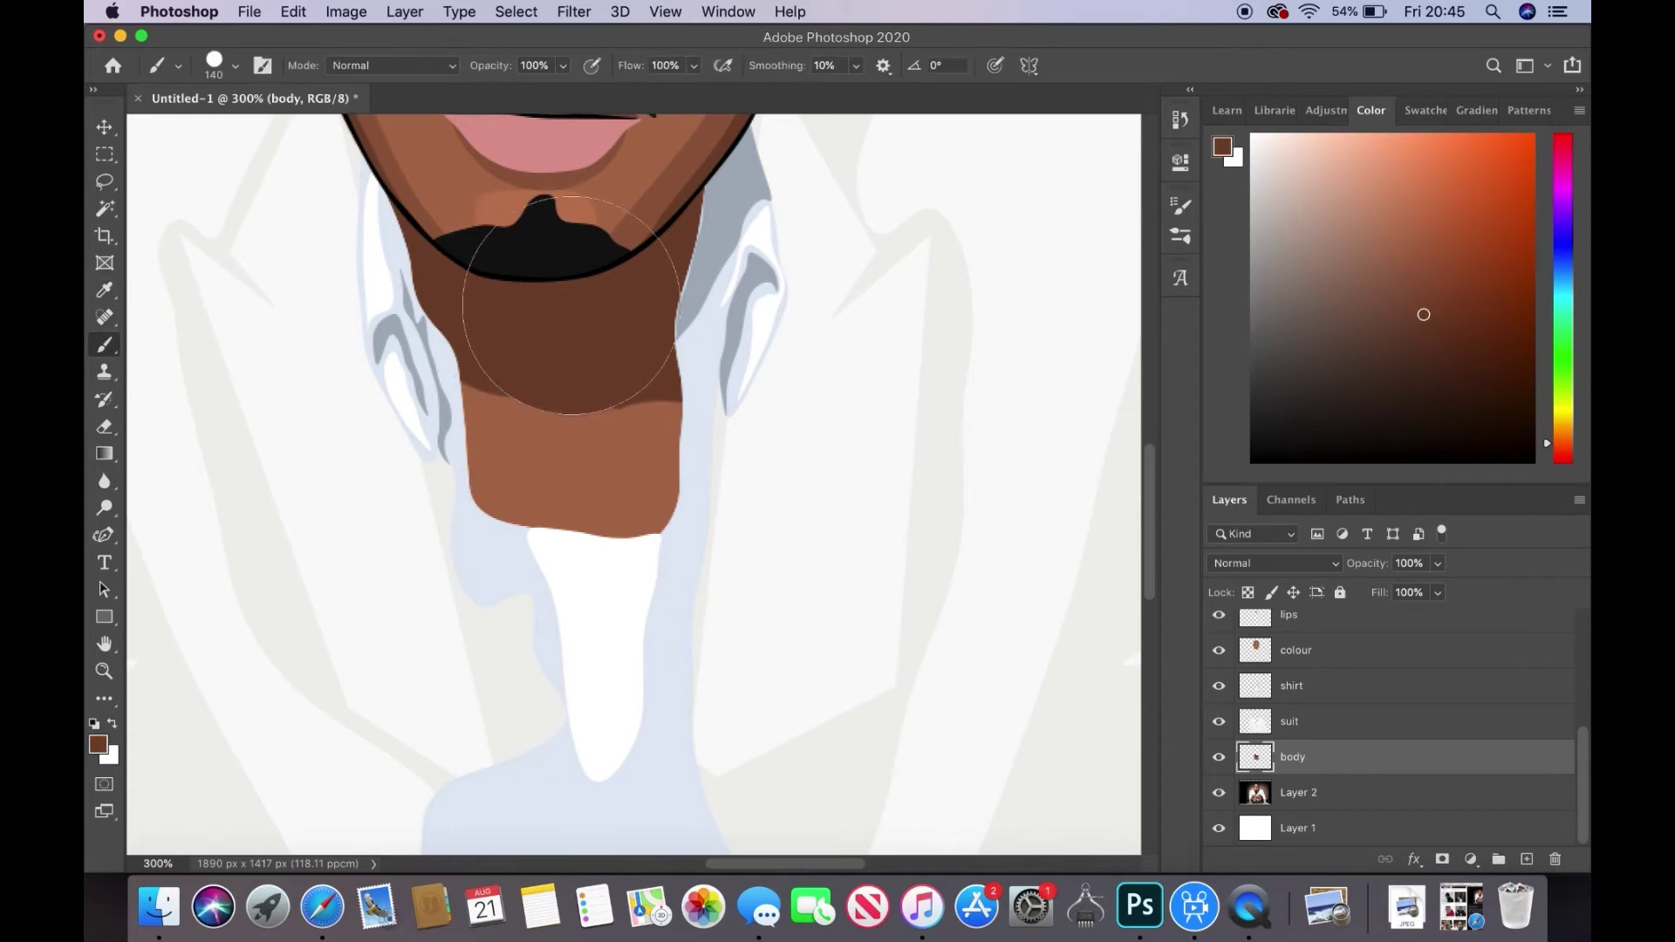
pyautogui.keyDown('alt'); pyautogui.click(611, 332); pyautogui.keyUp('alt')
pyautogui.click(506, 207)
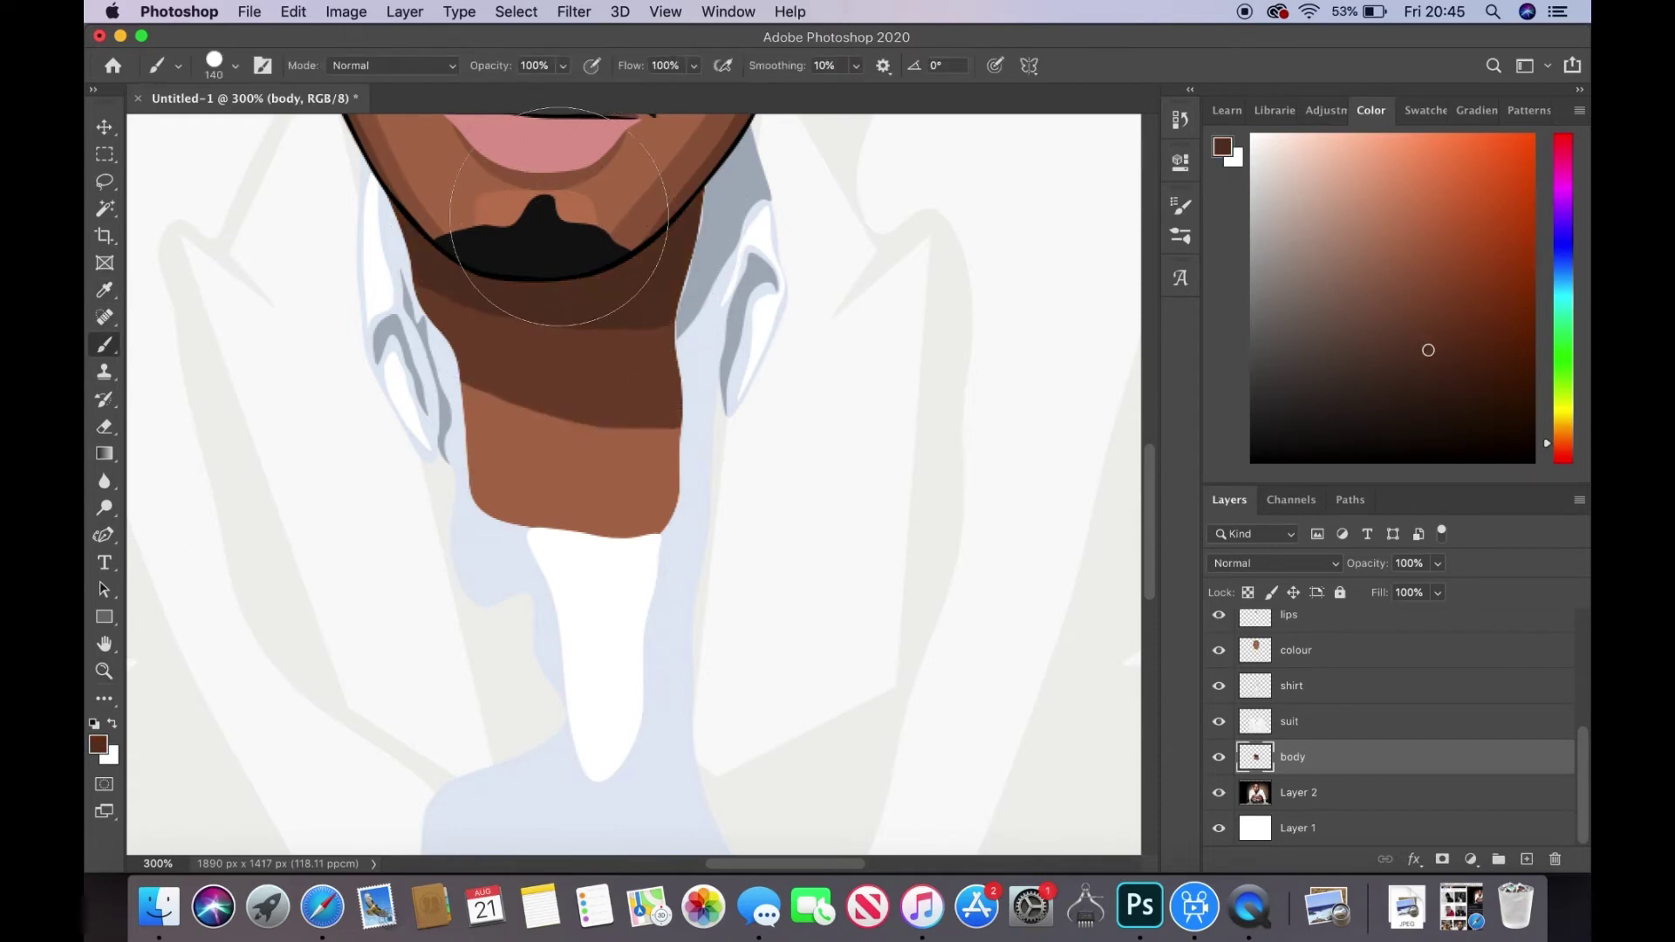
# - Zoom out to the whole chest, select the suit layer and switch to the Eraser
pyautogui.press('z')
pyautogui.hotkey('ctrl', '-')
pyautogui.hotkey('alt', ']')
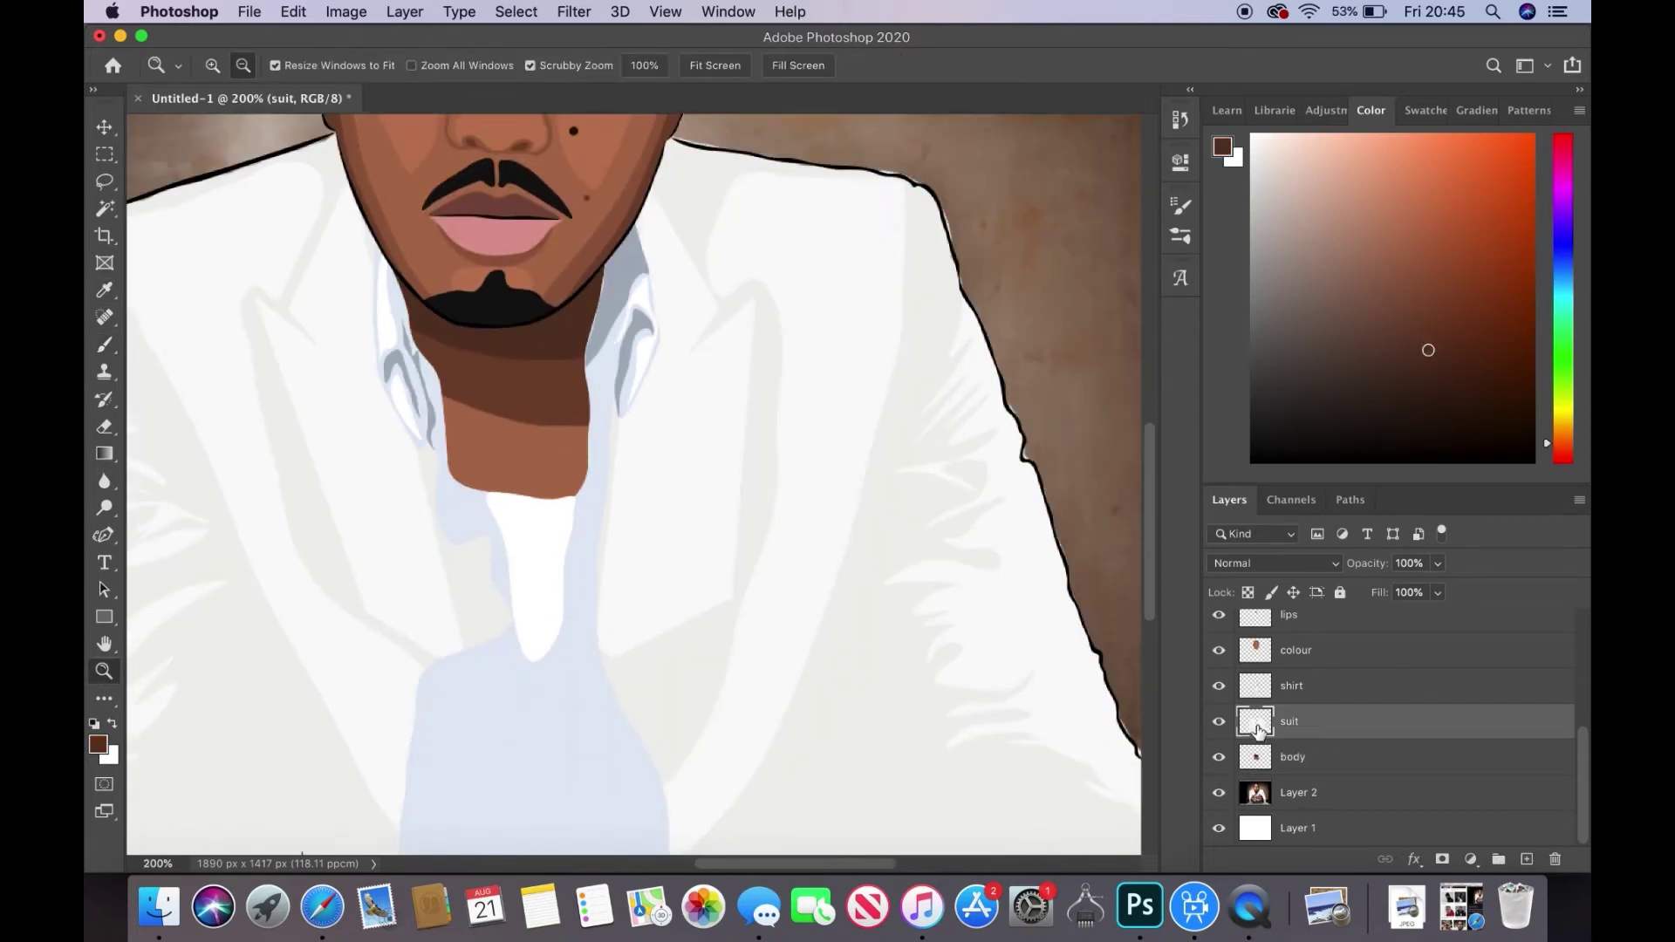
pyautogui.click(647, 219)
pyautogui.press('e')
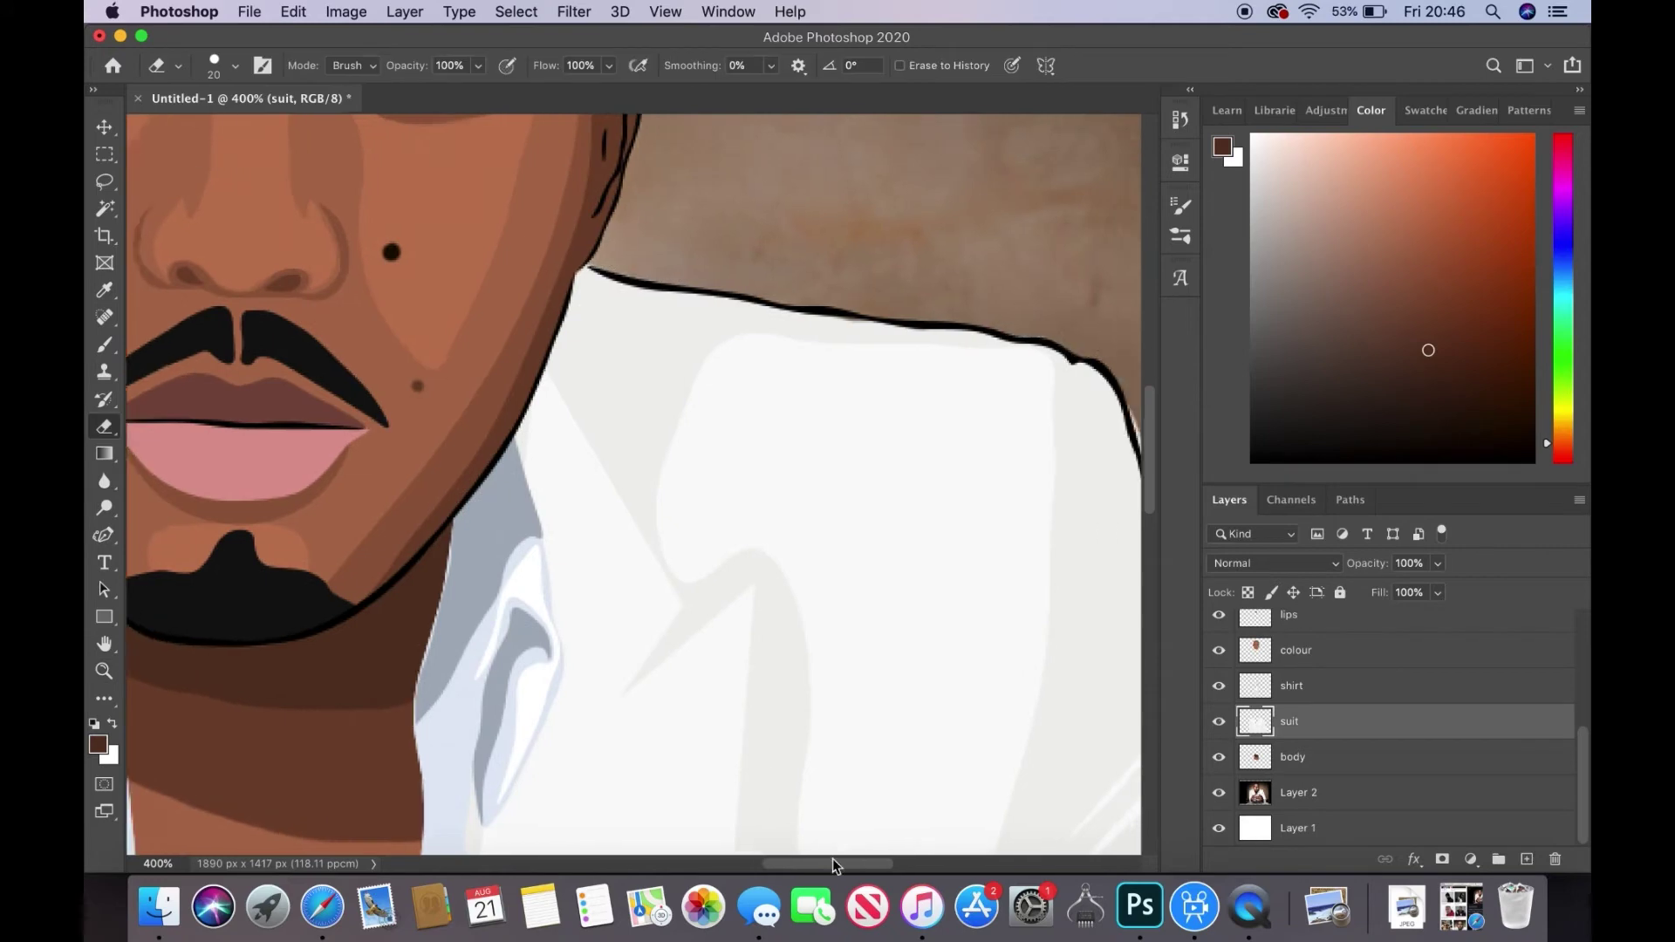
pyautogui.scroll(-10, 1003, 568)
pyautogui.hscroll(5, 960, 742)
pyautogui.scroll(-10, 960, 699)
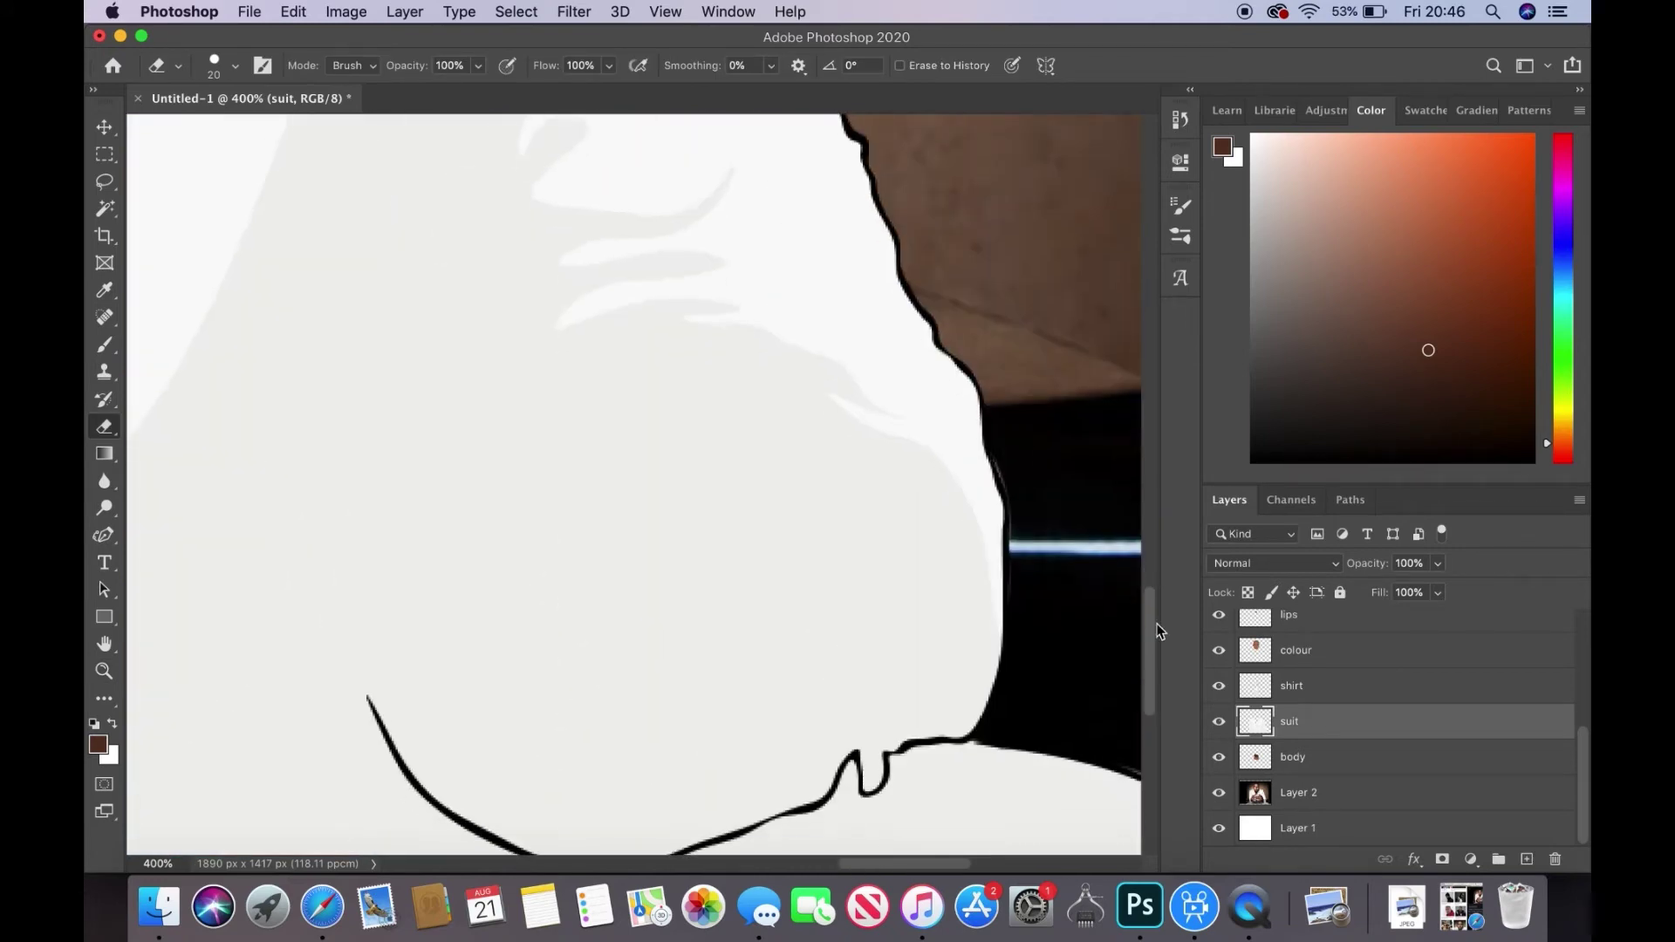
pyautogui.hscroll(-5, 1003, 611)
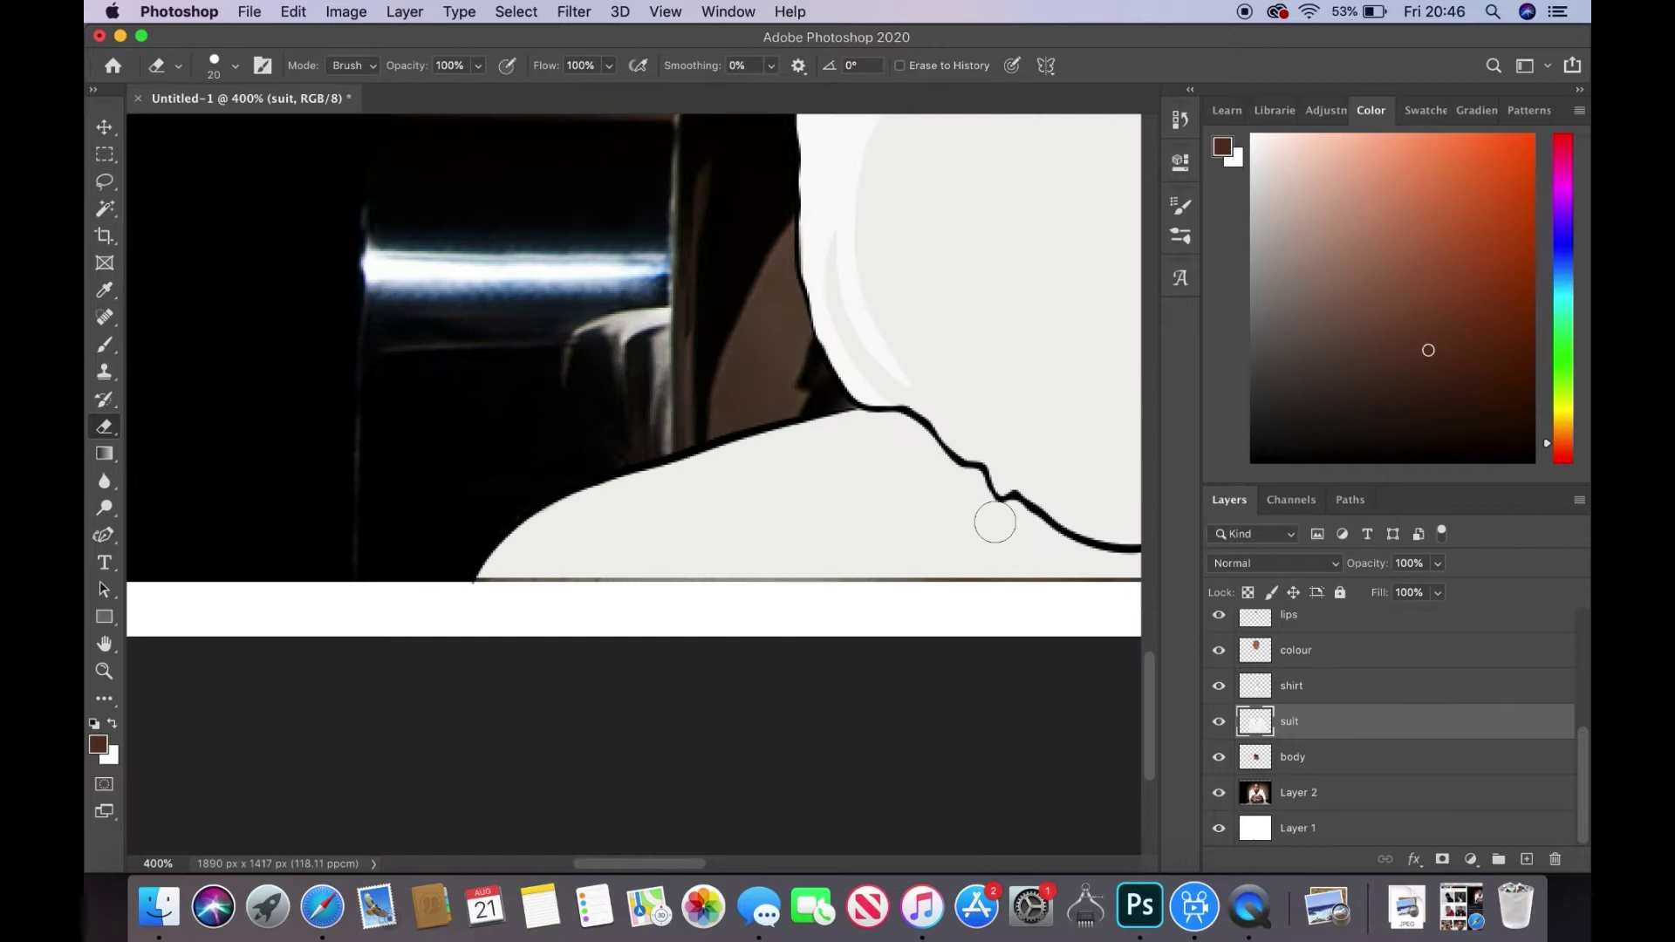
pyautogui.scroll(10, 768, 393)
pyautogui.hscroll(5, 751, 698)
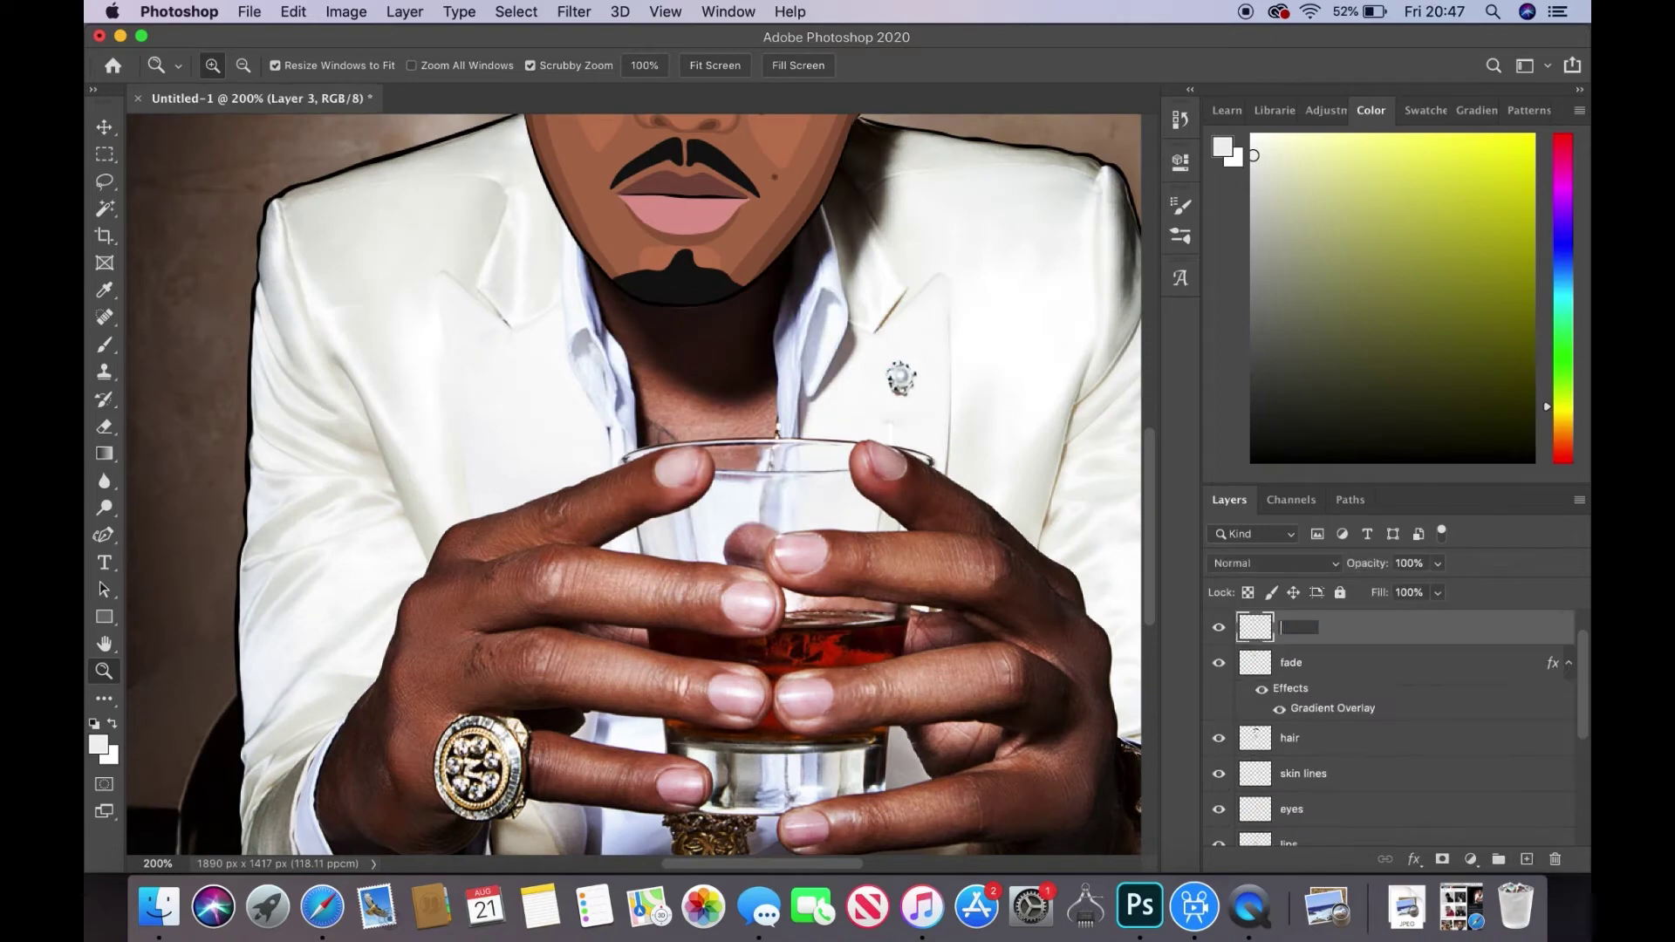
# - Name the layer 'hands' and trace a path around the left hand's fingers
pyautogui.press('Return')
pyautogui.press('i')
pyautogui.press('p')
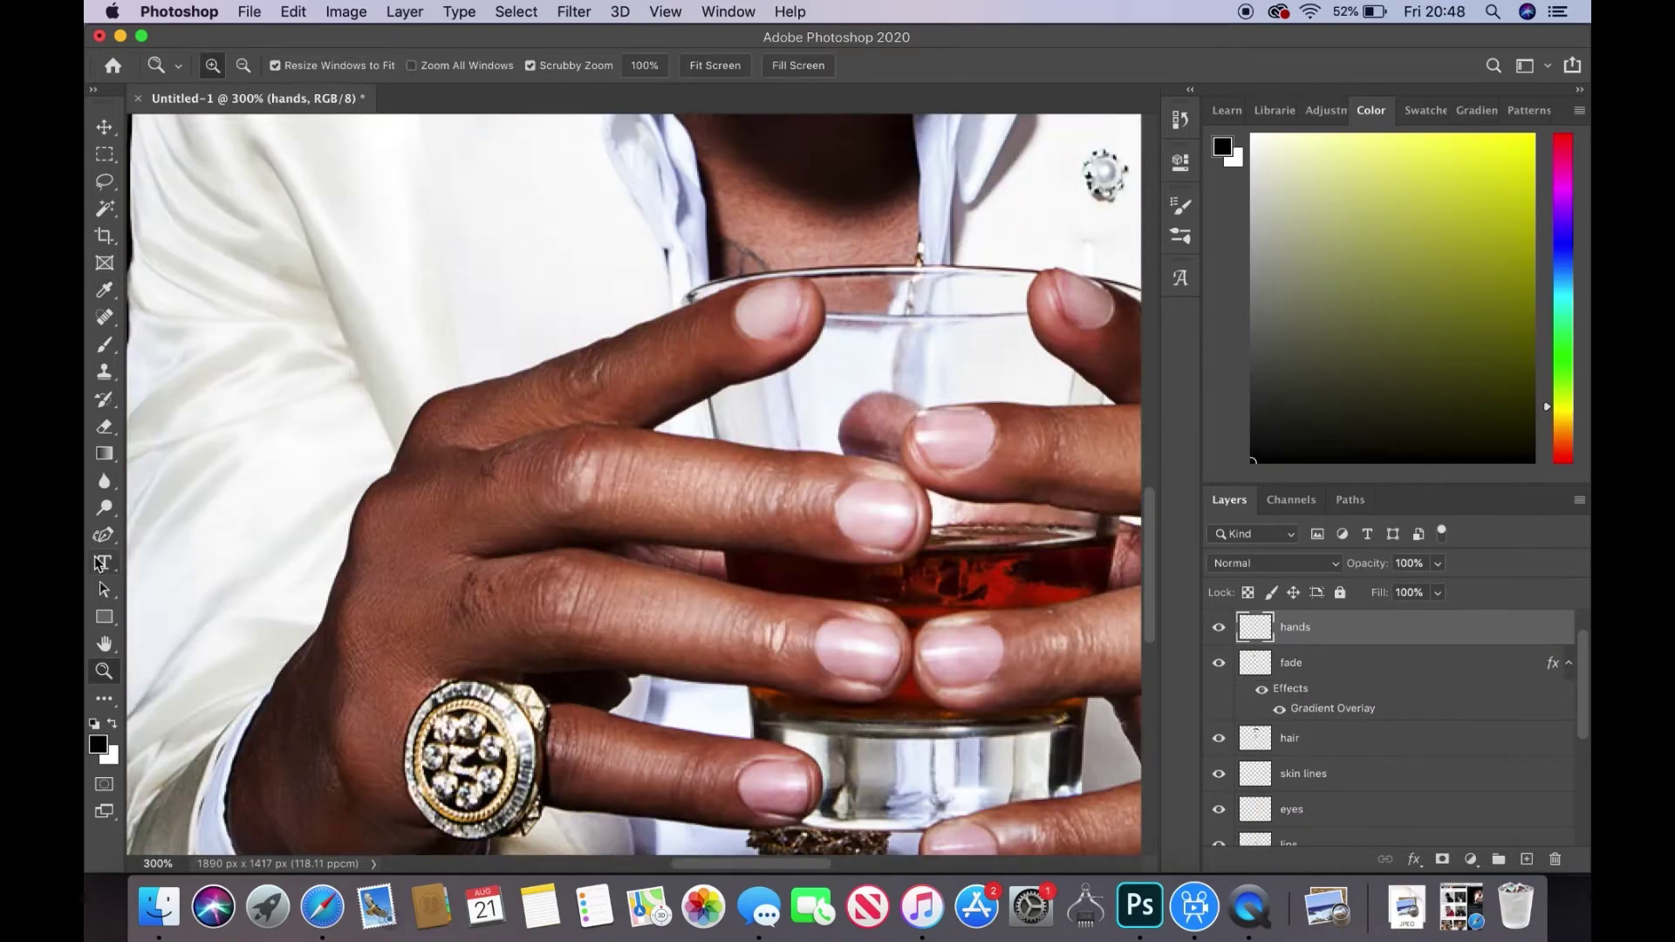
pyautogui.click(371, 495)
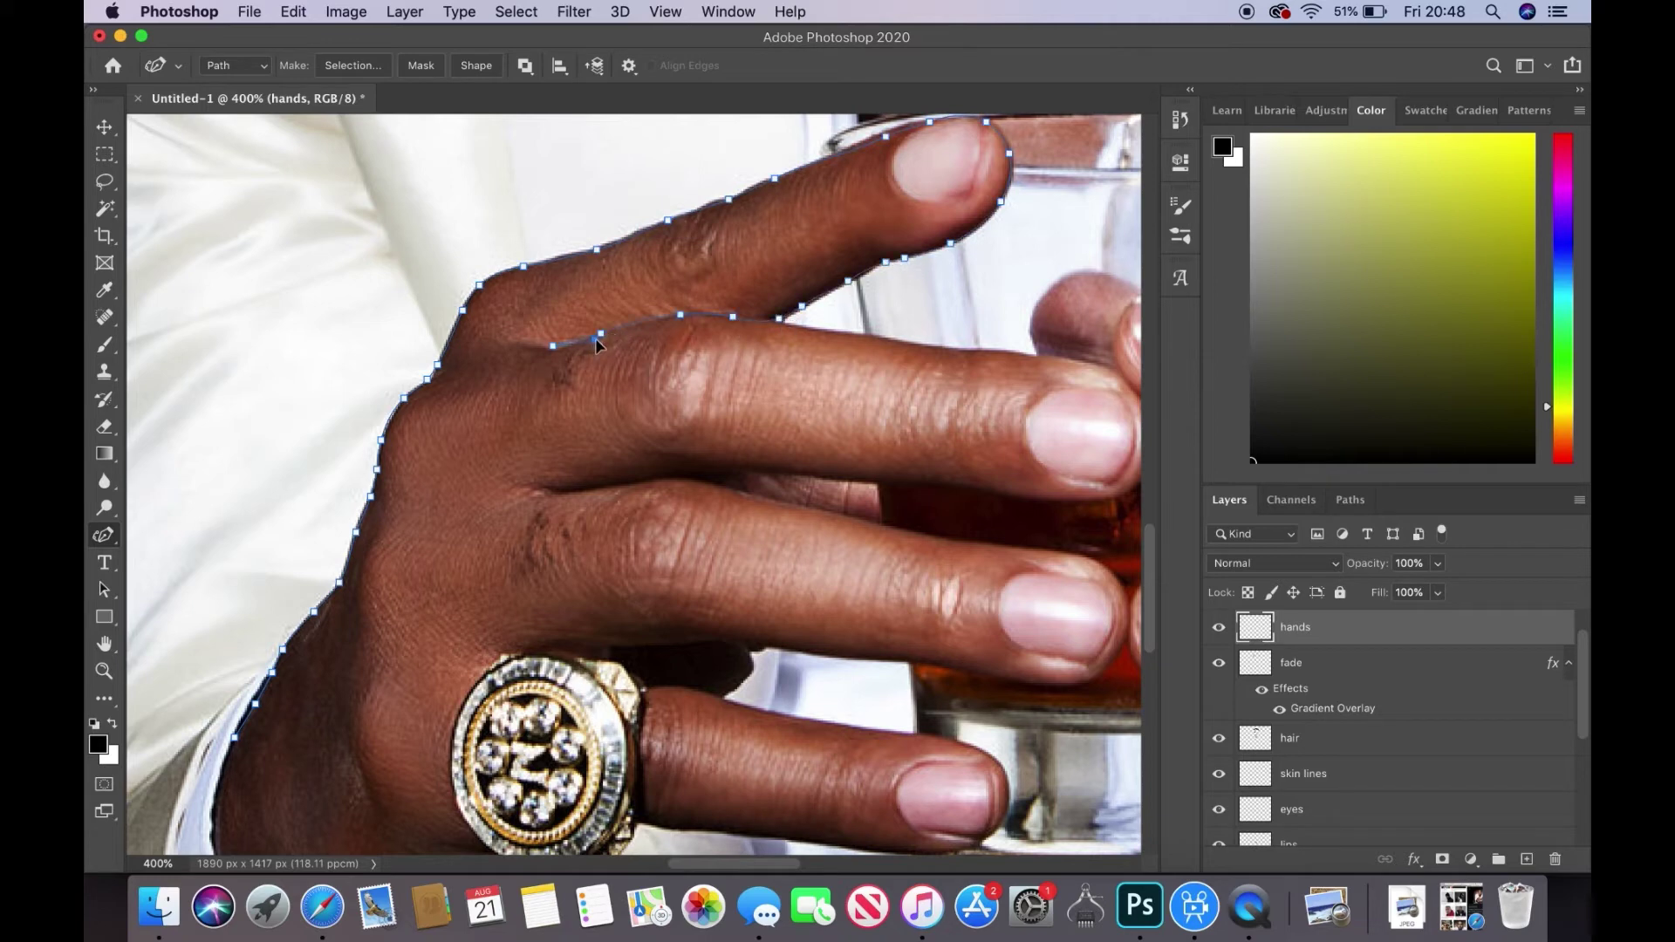
pyautogui.hscroll(5, 927, 700)
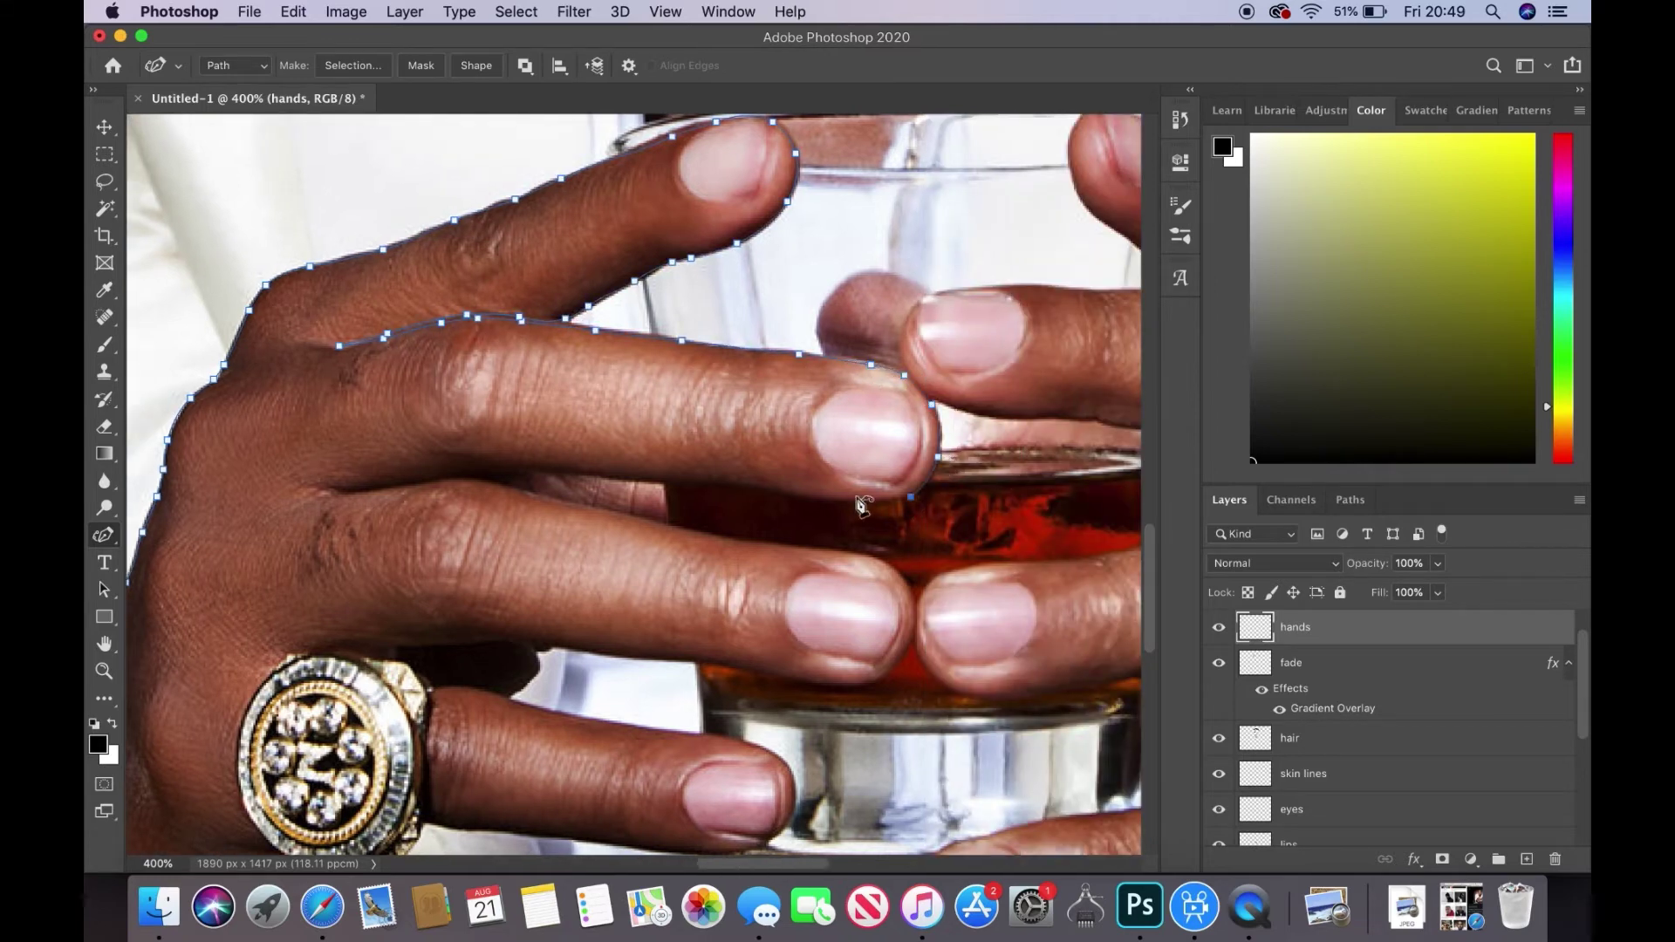
pyautogui.moveTo(731, 493); pyautogui.dragTo(439, 485)
pyautogui.moveTo(580, 503); pyautogui.dragTo(910, 598)
pyautogui.moveTo(730, 676)
pyautogui.mouseDown()
pyautogui.moveTo(420, 673)
pyautogui.moveTo(603, 663)
pyautogui.moveTo(910, 687)
pyautogui.mouseUp()
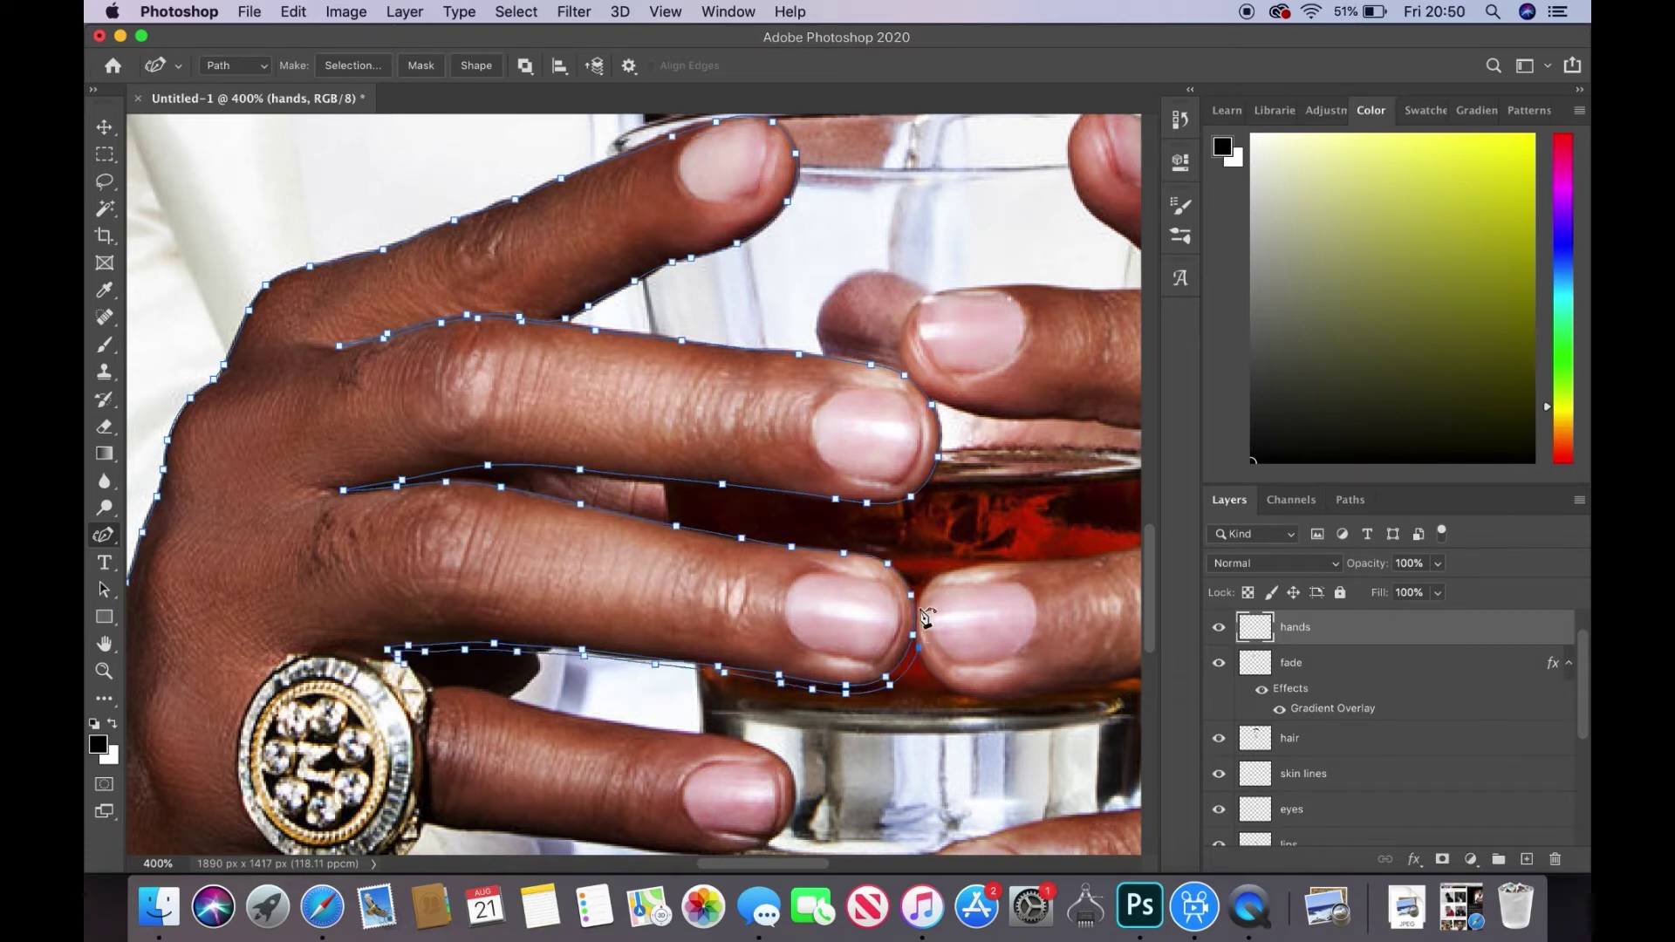
pyautogui.moveTo(849, 555)
pyautogui.mouseDown()
pyautogui.moveTo(737, 529)
pyautogui.moveTo(907, 510)
pyautogui.moveTo(928, 385)
pyautogui.moveTo(632, 299)
pyautogui.mouseUp()
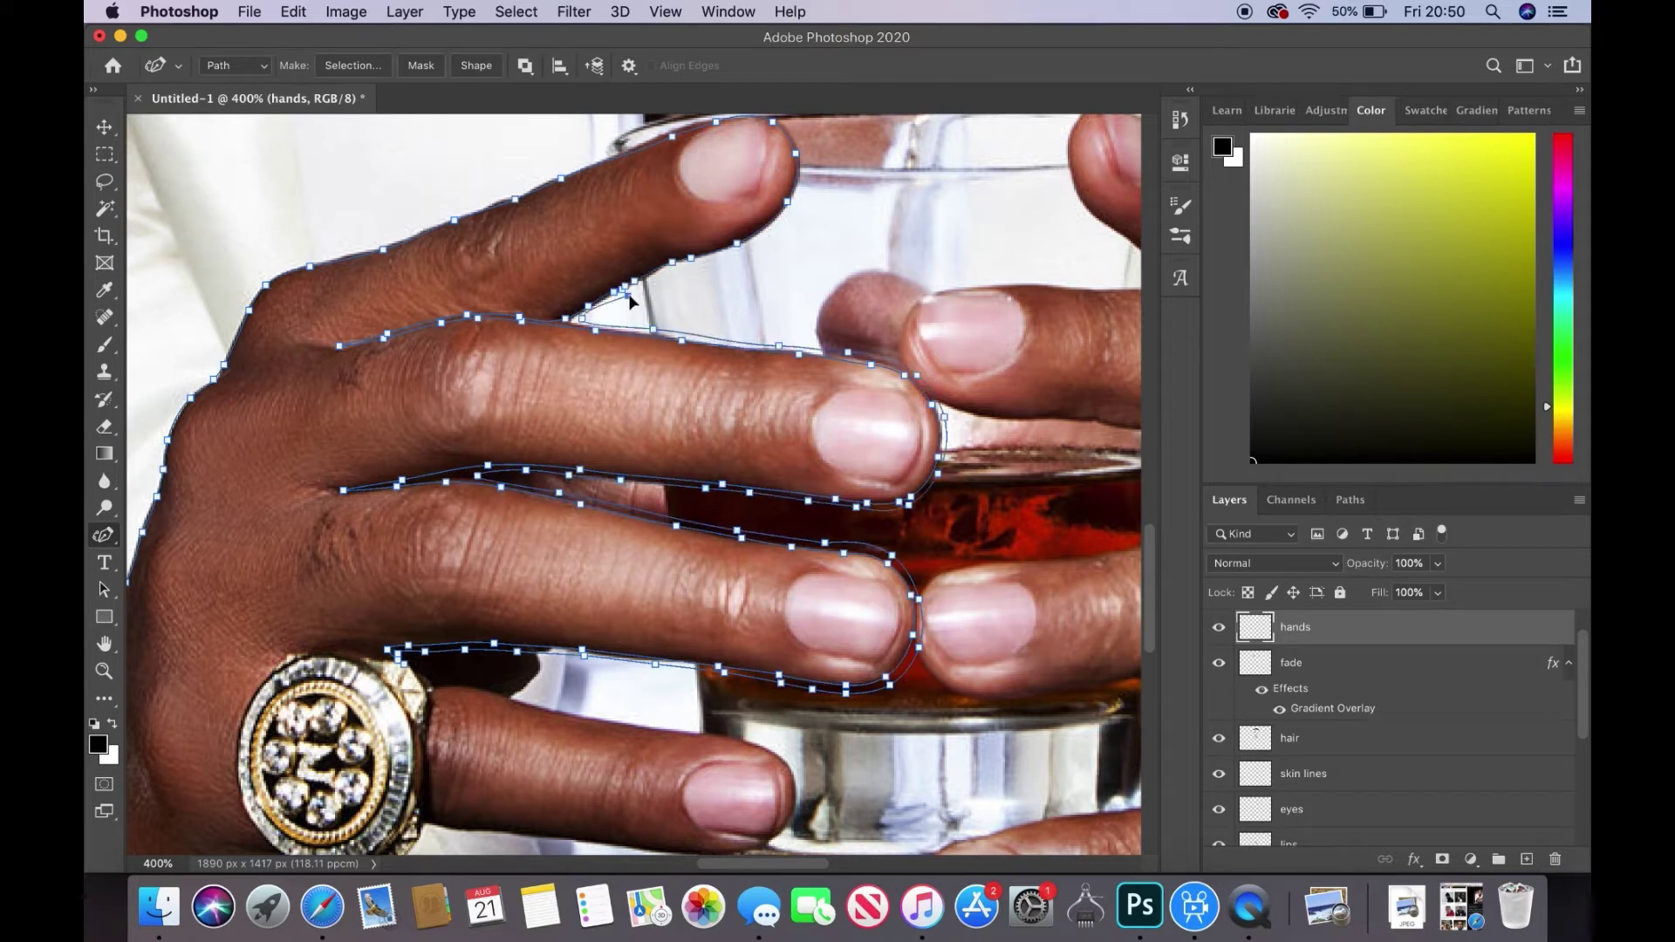
pyautogui.moveTo(855, 576); pyautogui.dragTo(845, 698)
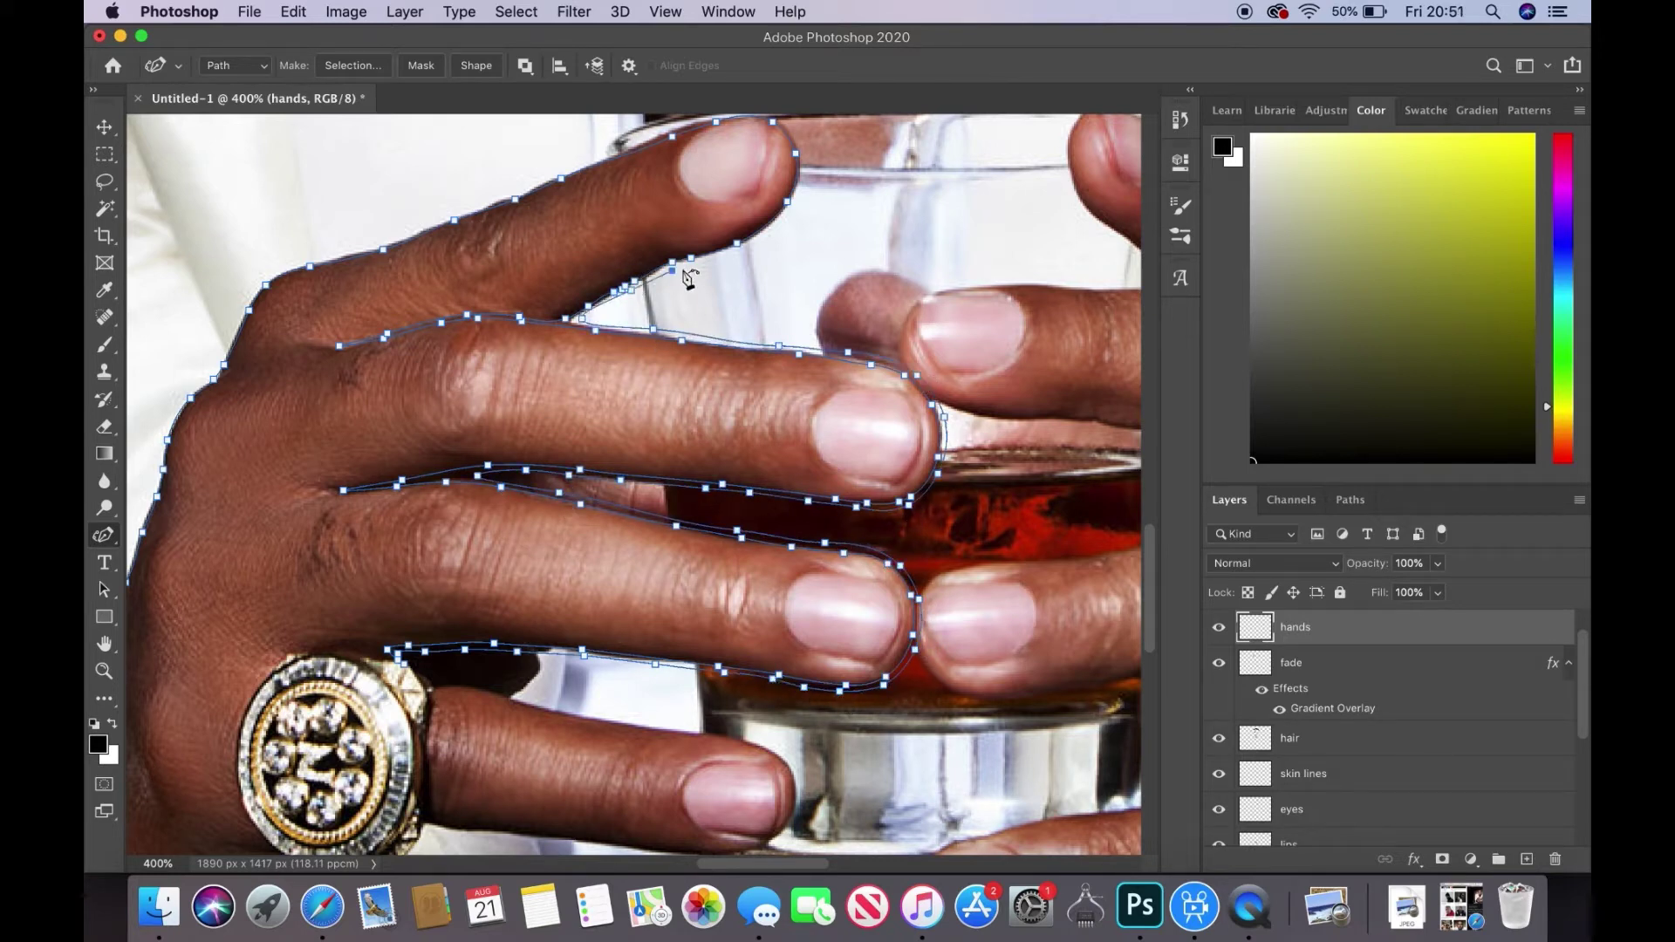
# - Stroke the left hand path with a thick black outline
pyautogui.scroll(3, 742, 247)
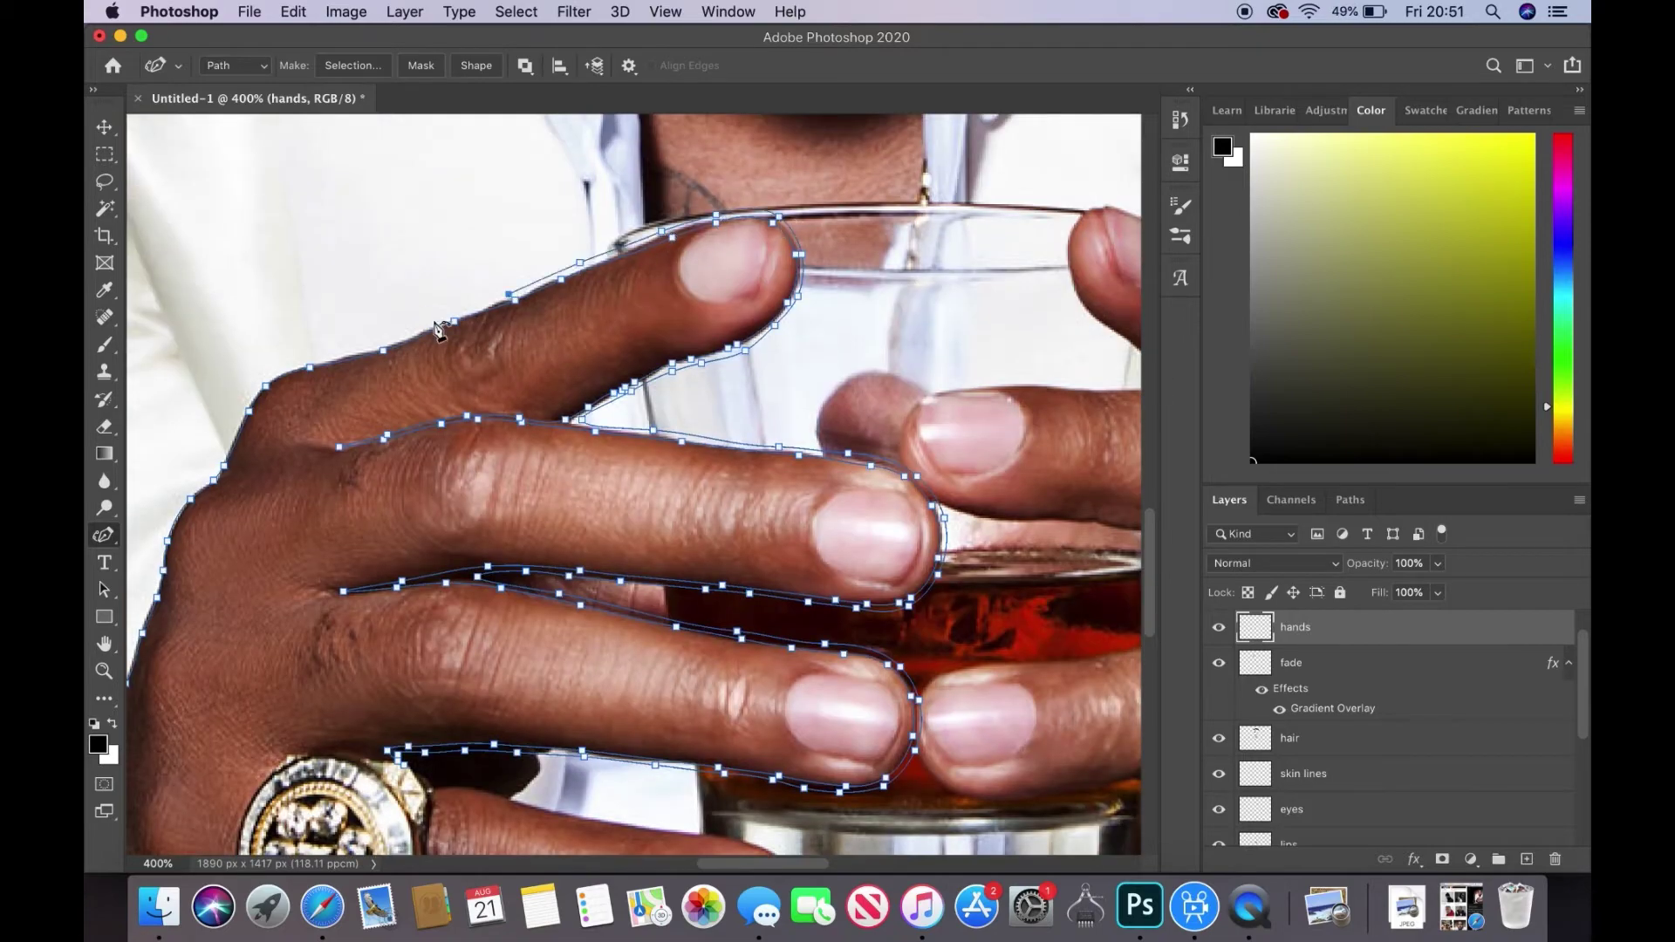
pyautogui.hscroll(-3, 594, 718)
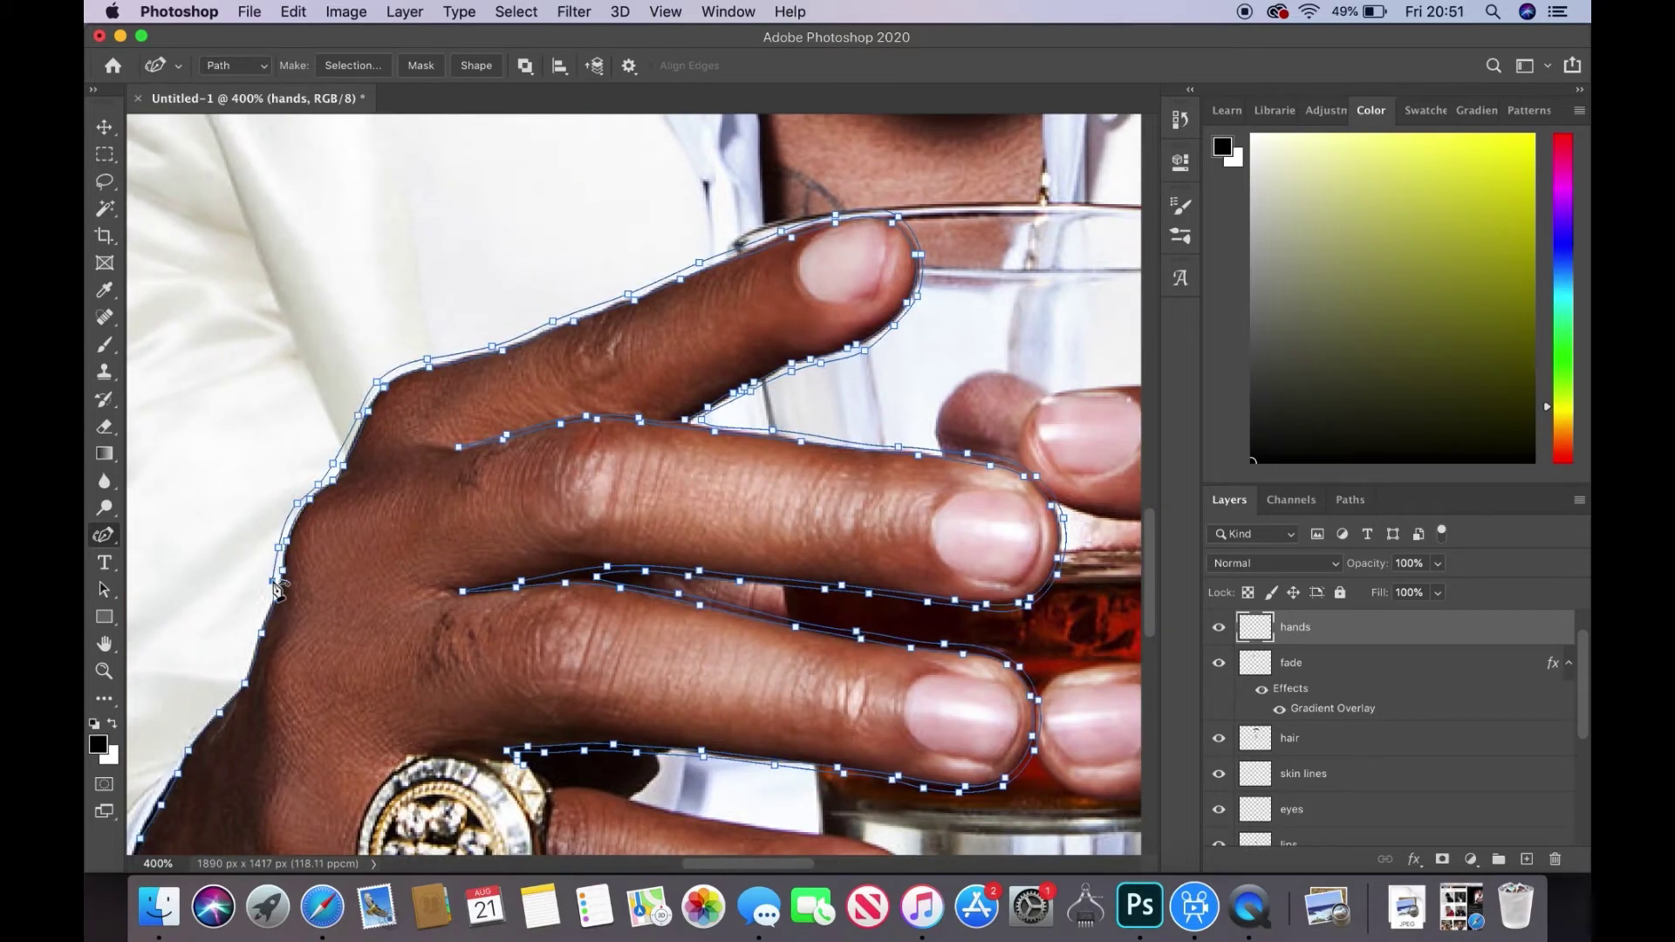
pyautogui.hscroll(-6, 370, 705)
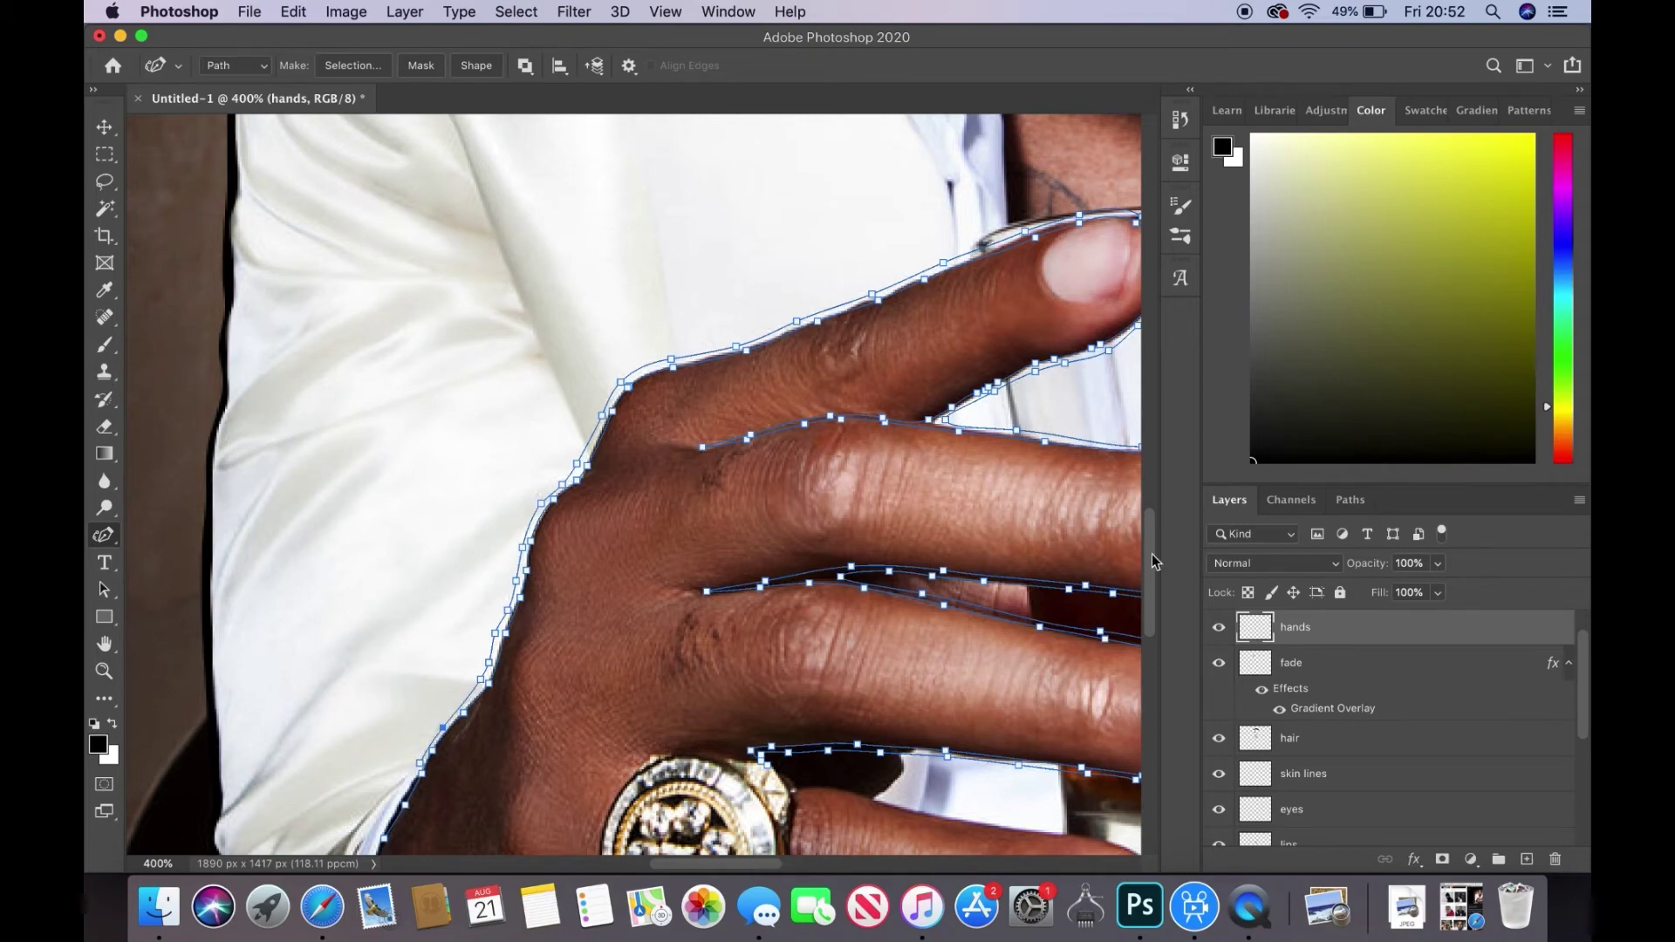
pyautogui.scroll(-6, 425, 750)
pyautogui.rightClick(384, 569)
pyautogui.click(471, 749)
# - Outline the ring finger with a curved path stroked in black
pyautogui.hscroll(4, 775, 776)
pyautogui.moveTo(661, 530); pyautogui.dragTo(673, 530)
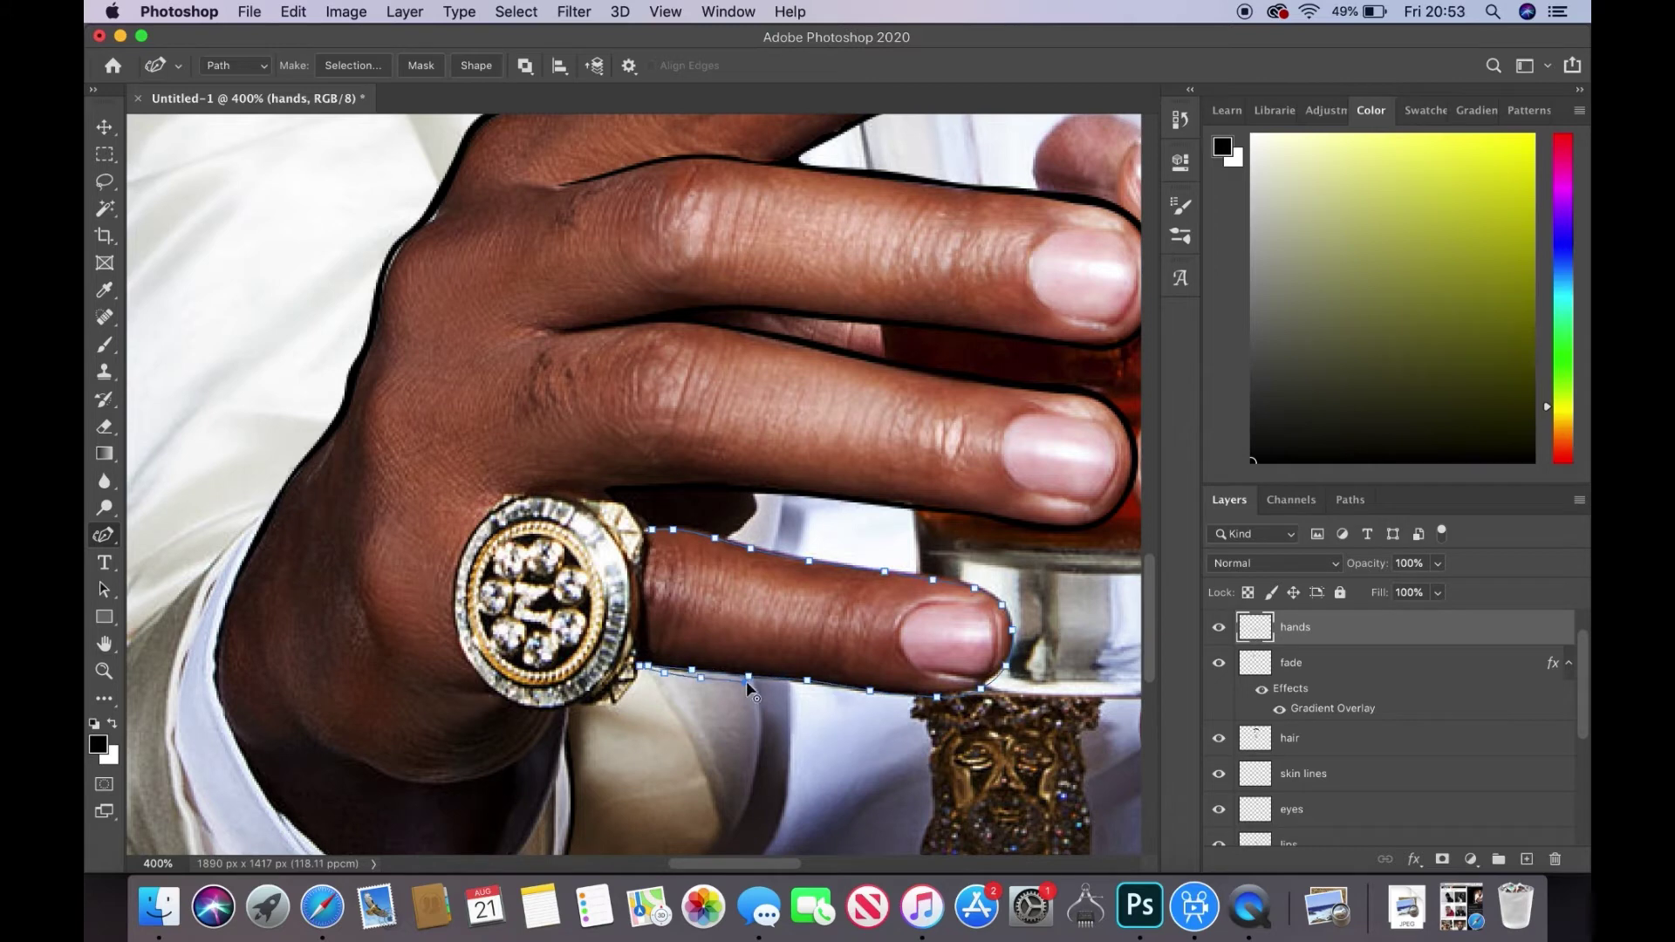
pyautogui.click(881, 574)
pyautogui.moveTo(673, 530); pyautogui.dragTo(674, 524)
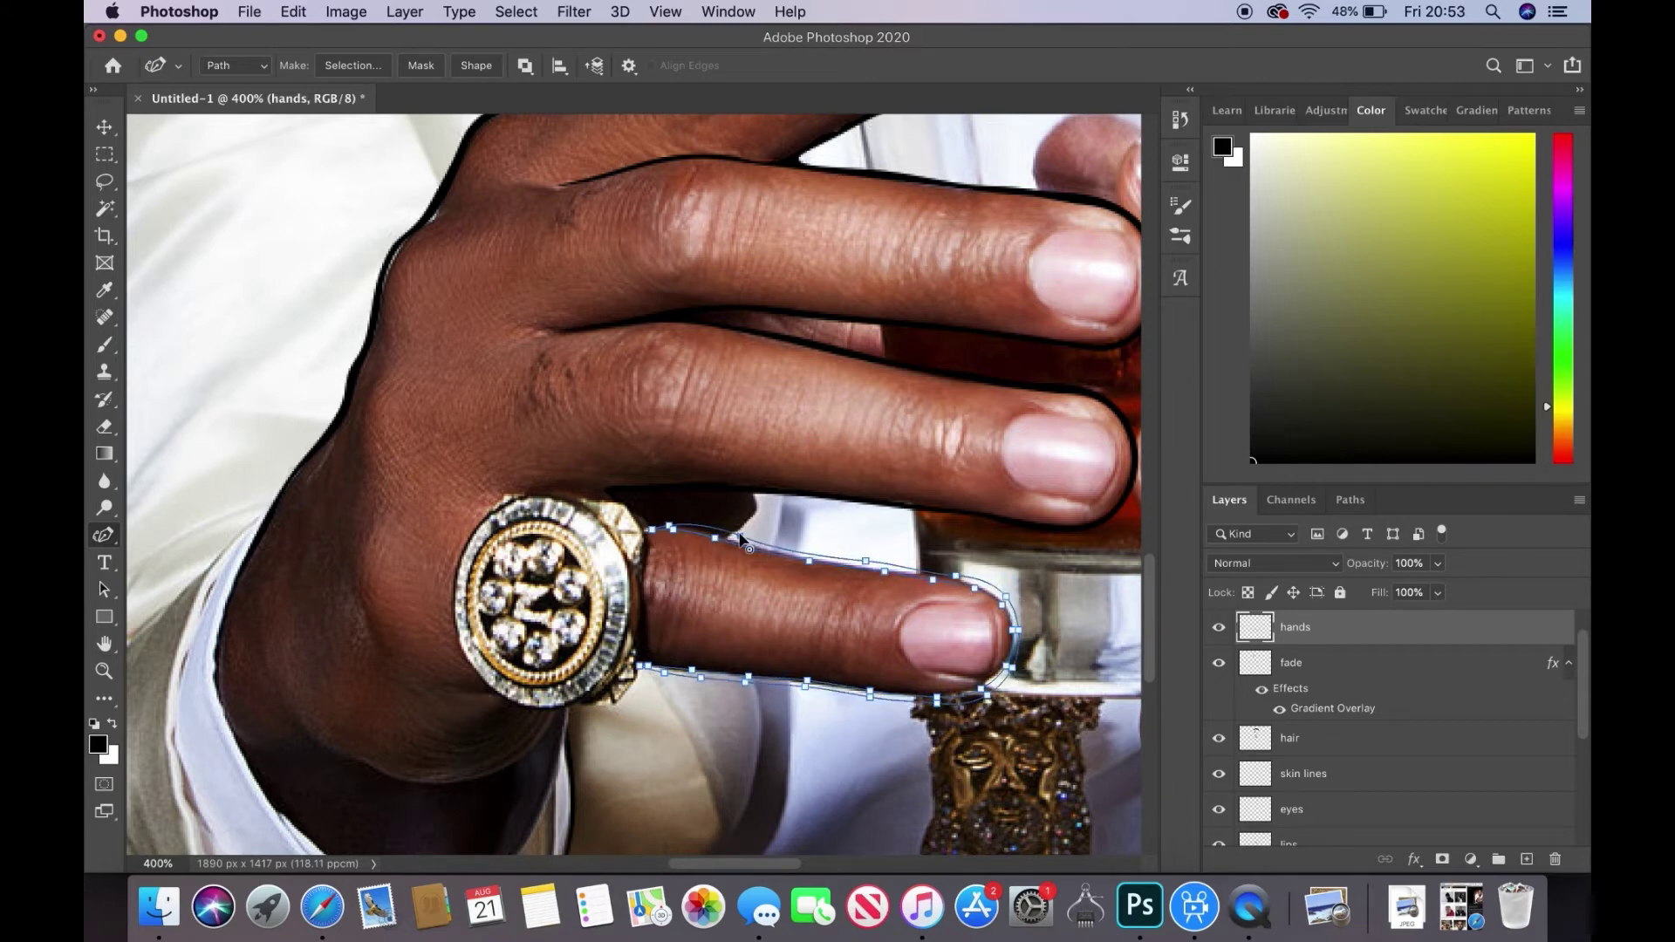
pyautogui.rightClick(740, 540)
pyautogui.click(768, 695)
# - Draw a black stroked curve under the ring
pyautogui.scroll(-5, 991, 355)
pyautogui.click(563, 508)
pyautogui.click(482, 577)
pyautogui.click(406, 580)
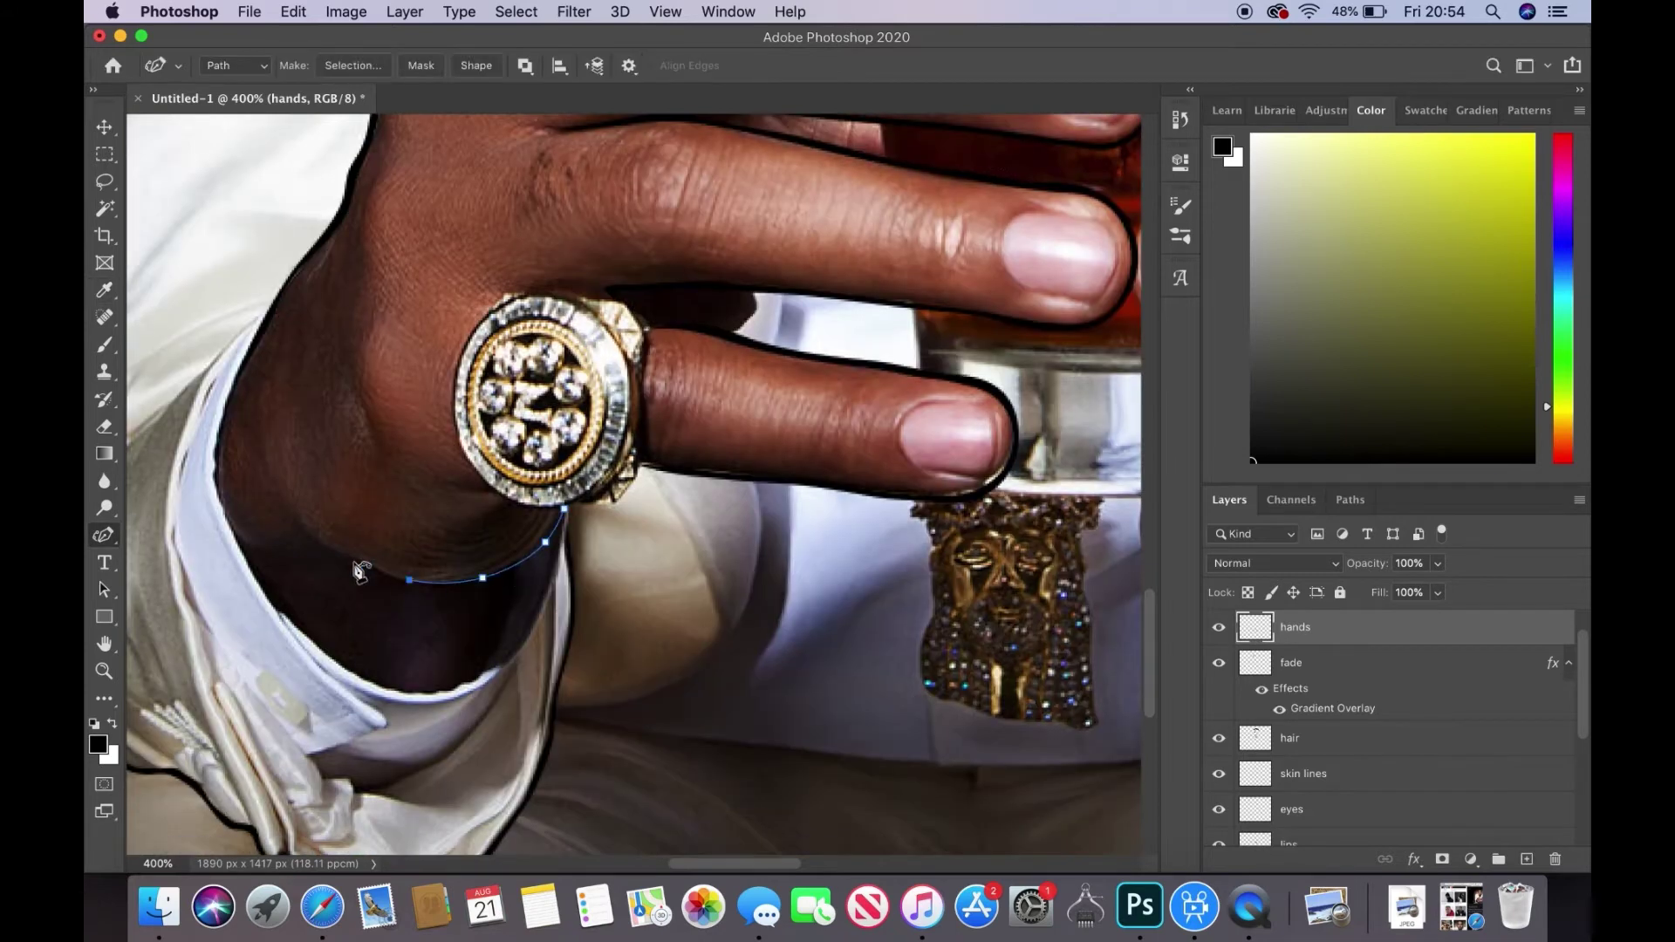
pyautogui.rightClick(483, 602)
pyautogui.click(655, 685)
# - Trace the outline path along the shirt cuff edge
pyautogui.click(533, 567)
pyautogui.click(524, 597)
pyautogui.click(265, 589)
pyautogui.click(229, 509)
pyautogui.click(234, 394)
pyautogui.click(223, 446)
pyautogui.click(514, 608)
pyautogui.scroll(-5, 1397, 742)
pyautogui.moveTo(775, 864); pyautogui.dragTo(868, 880)
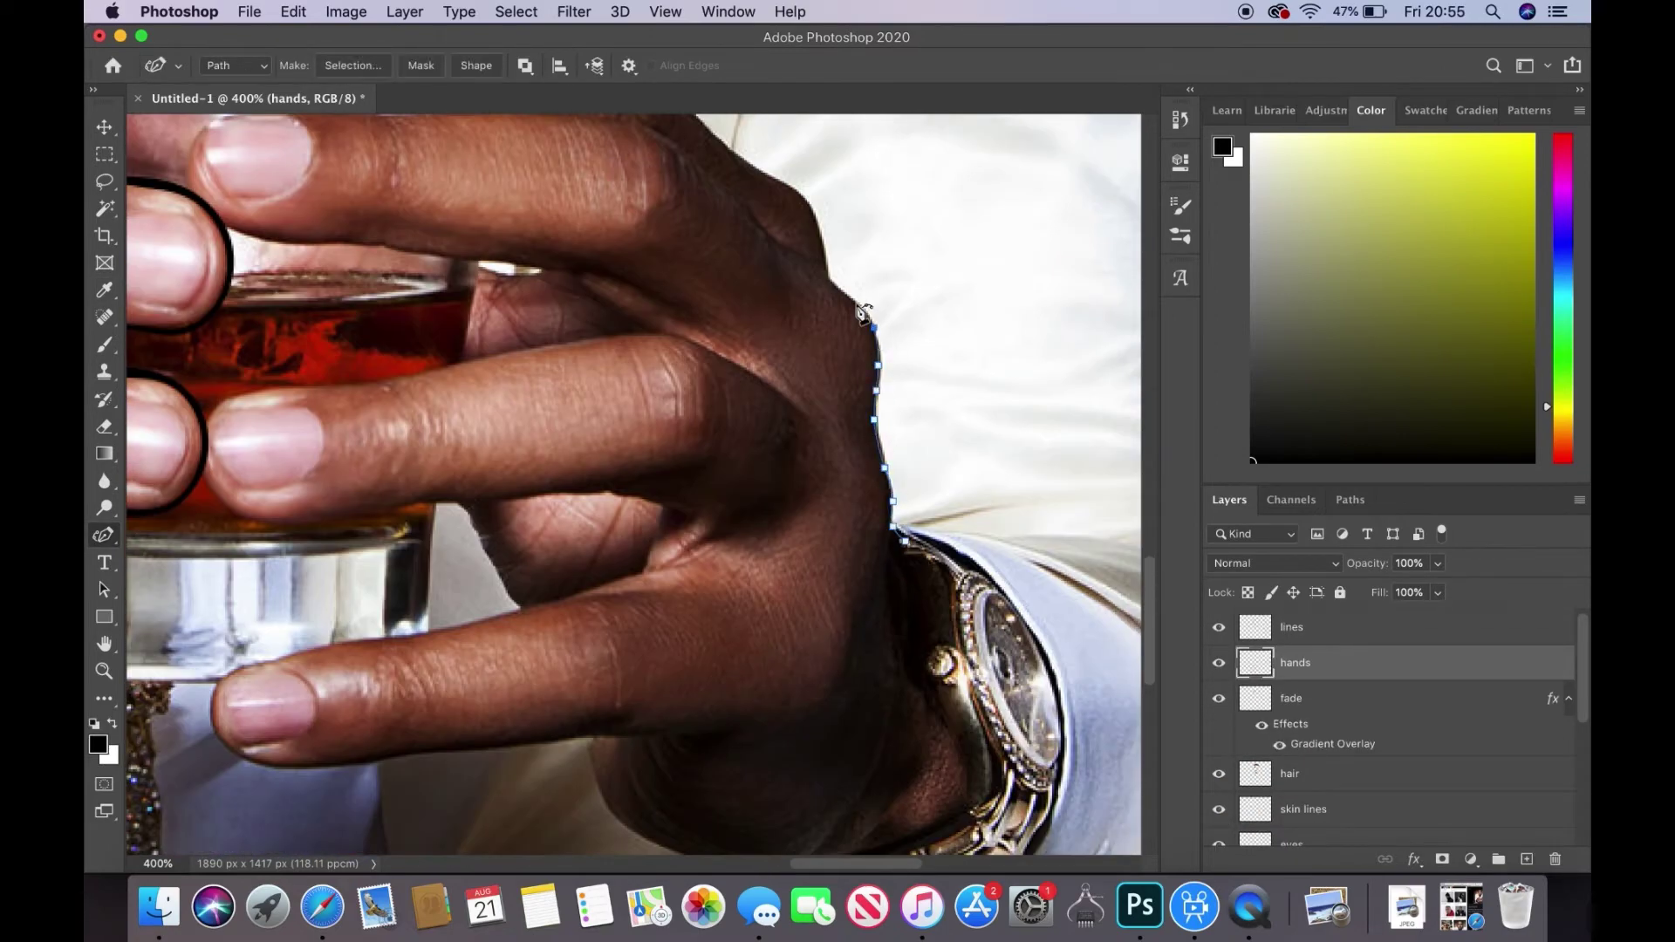
# - Trace a Magnetic Pen path along the right hand's edge, finger and fingertip
pyautogui.scroll(3, 1150, 590)
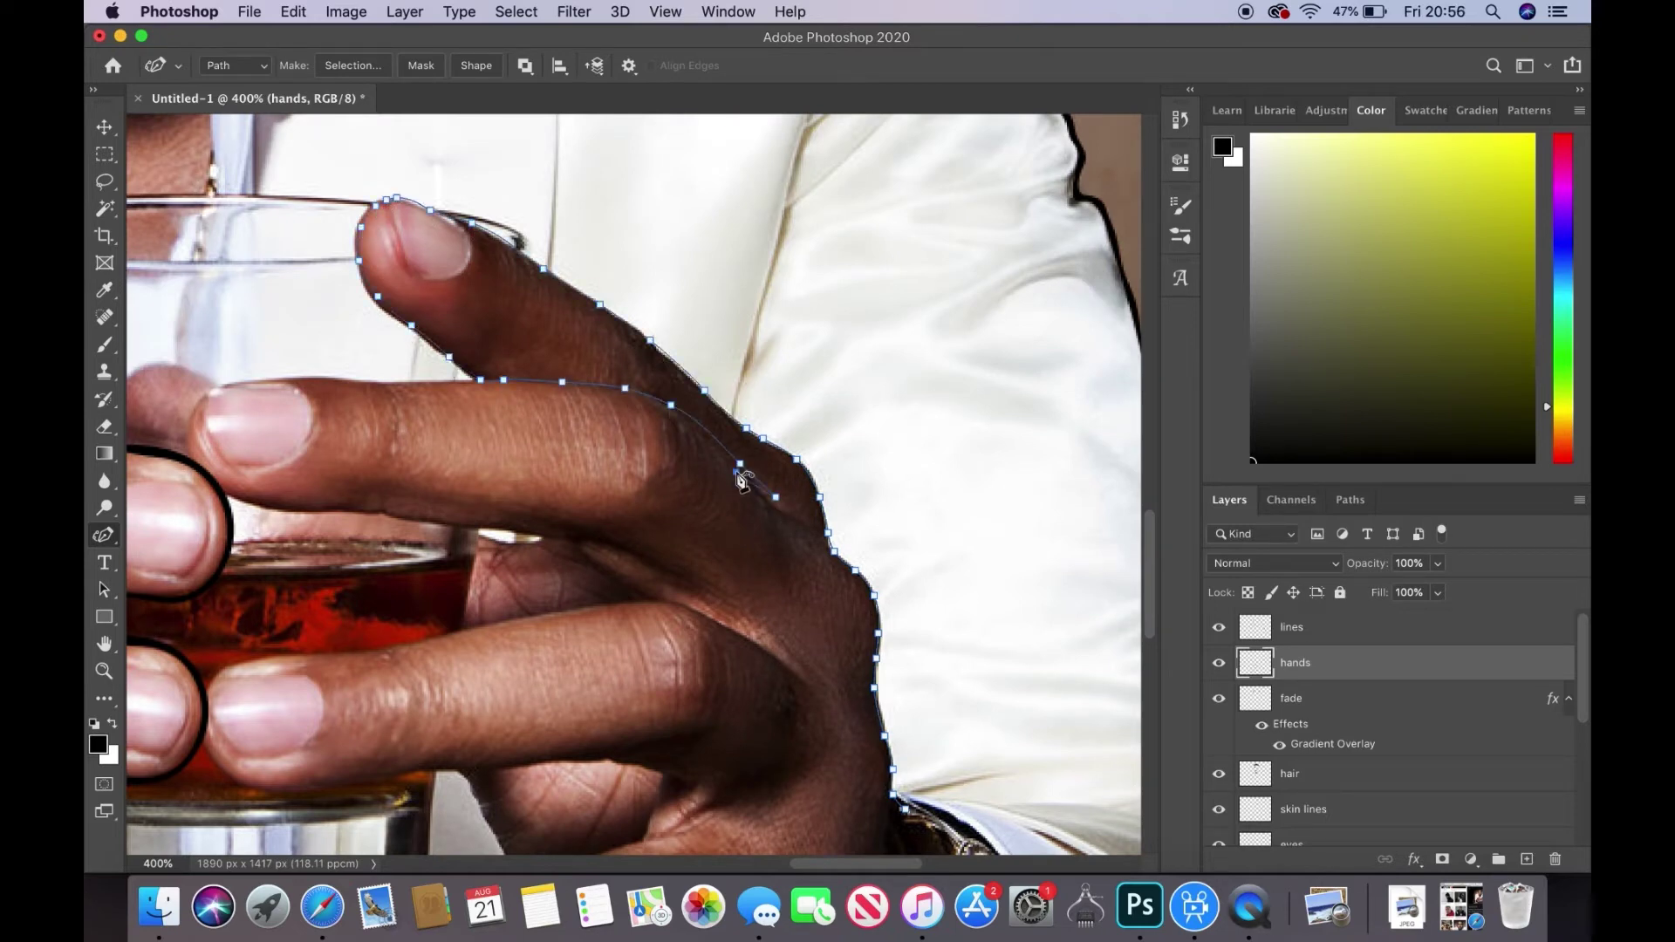
pyautogui.moveTo(460, 385); pyautogui.dragTo(357, 384)
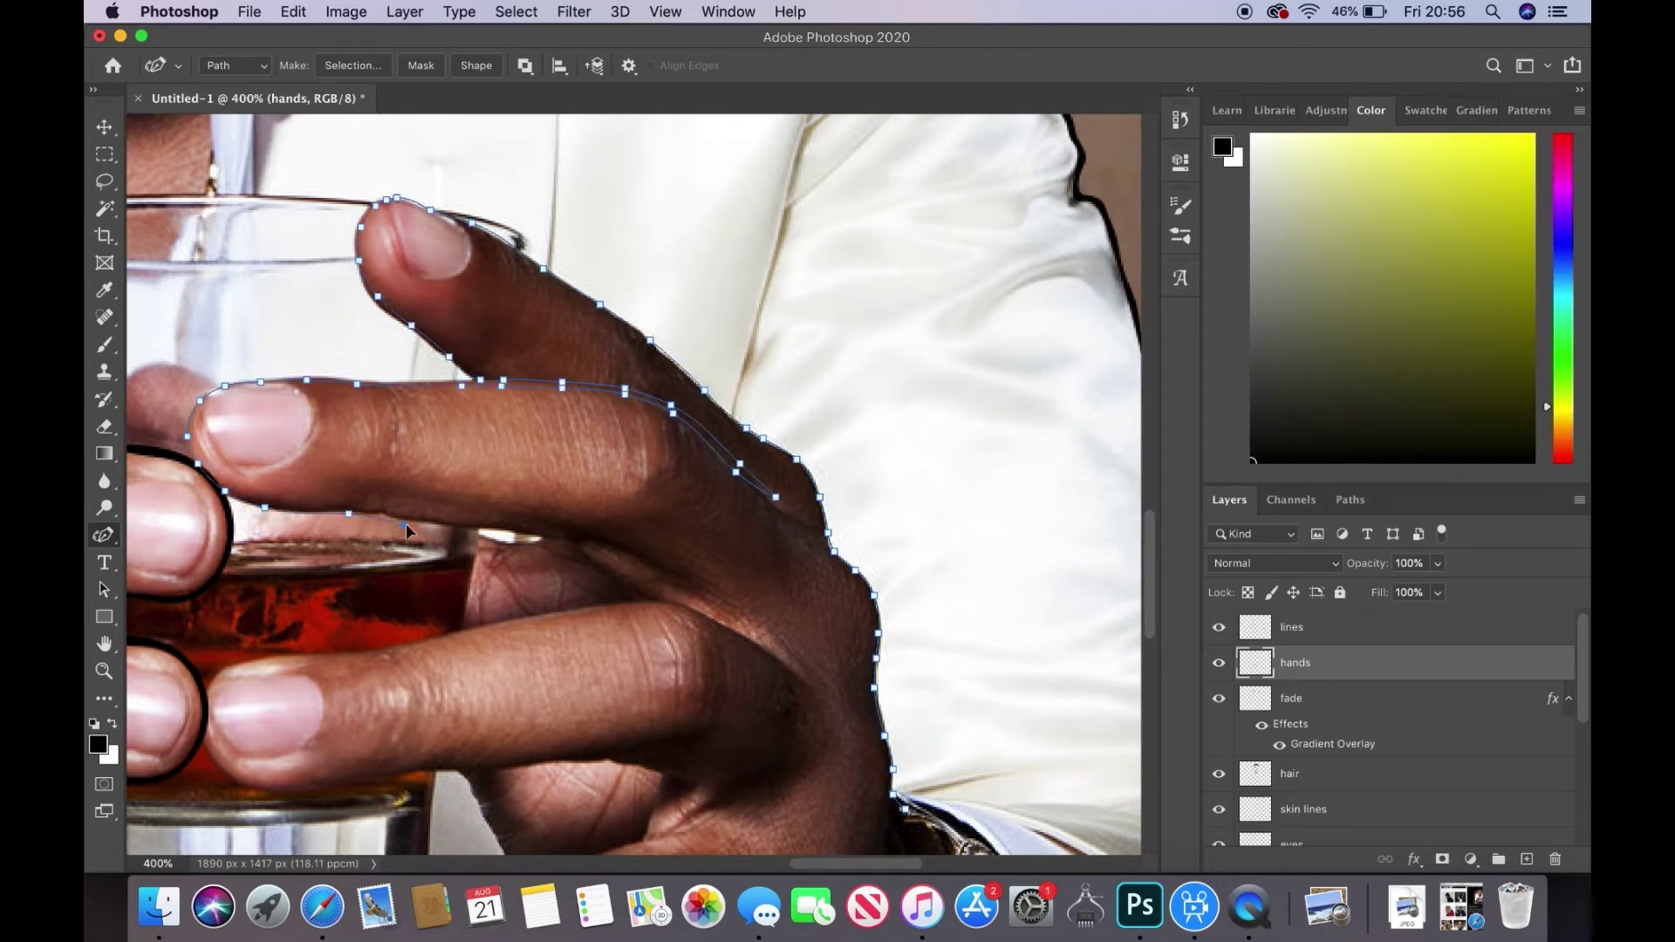
pyautogui.hscroll(-5, 677, 594)
pyautogui.click(834, 603)
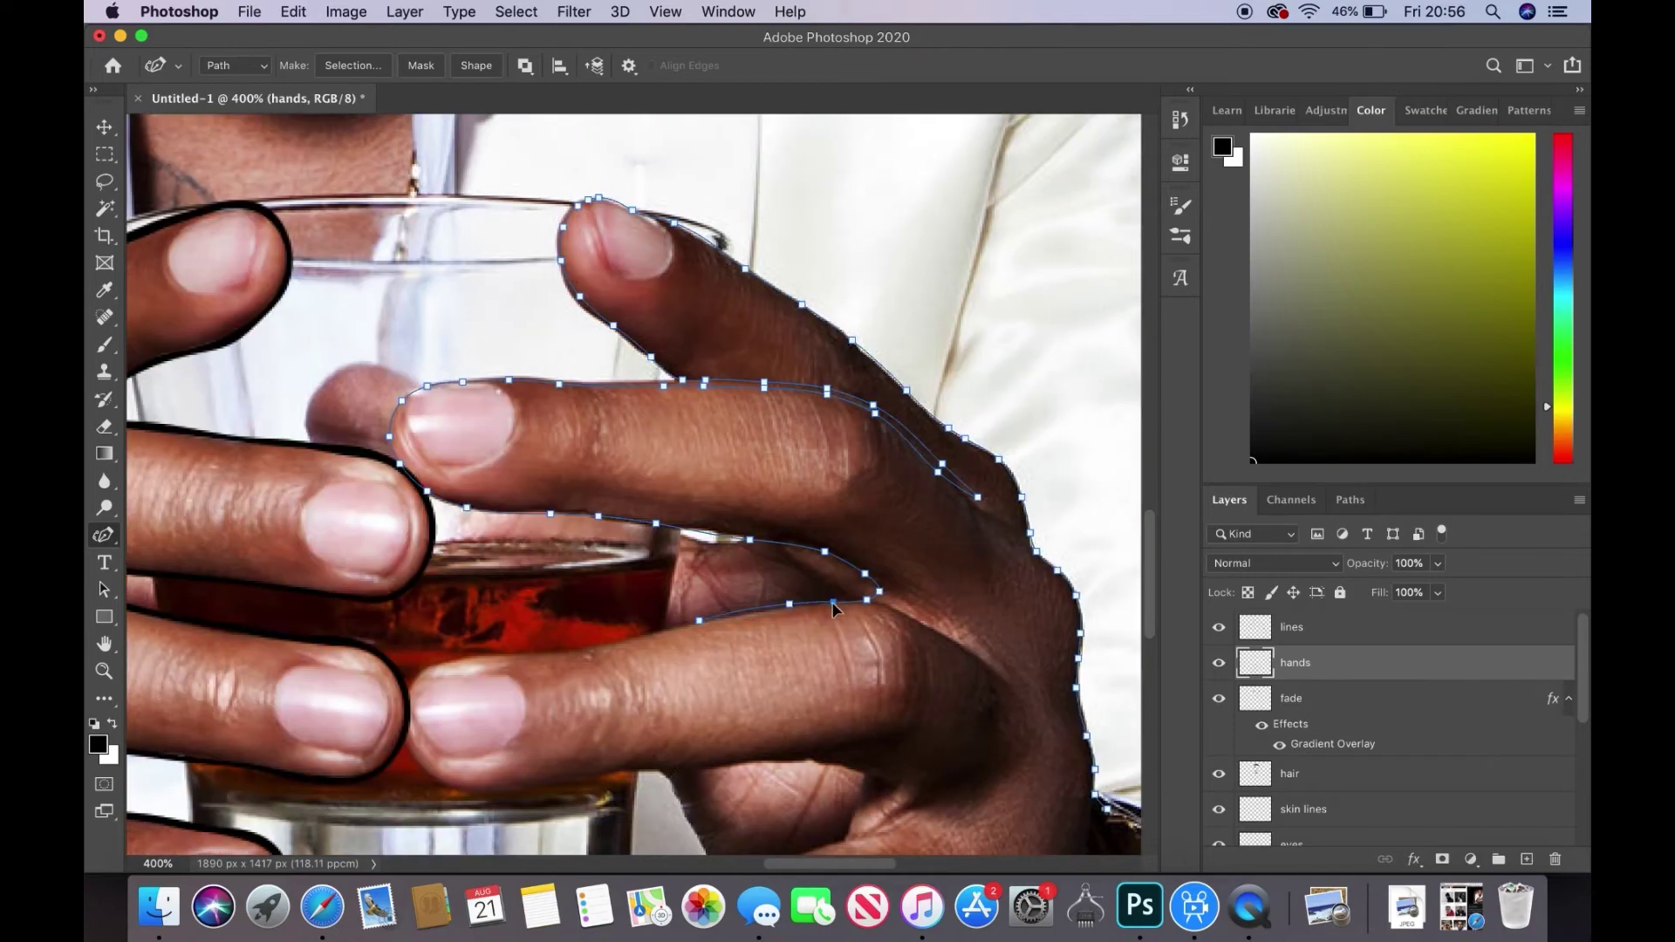
pyautogui.moveTo(873, 786); pyautogui.dragTo(858, 445)
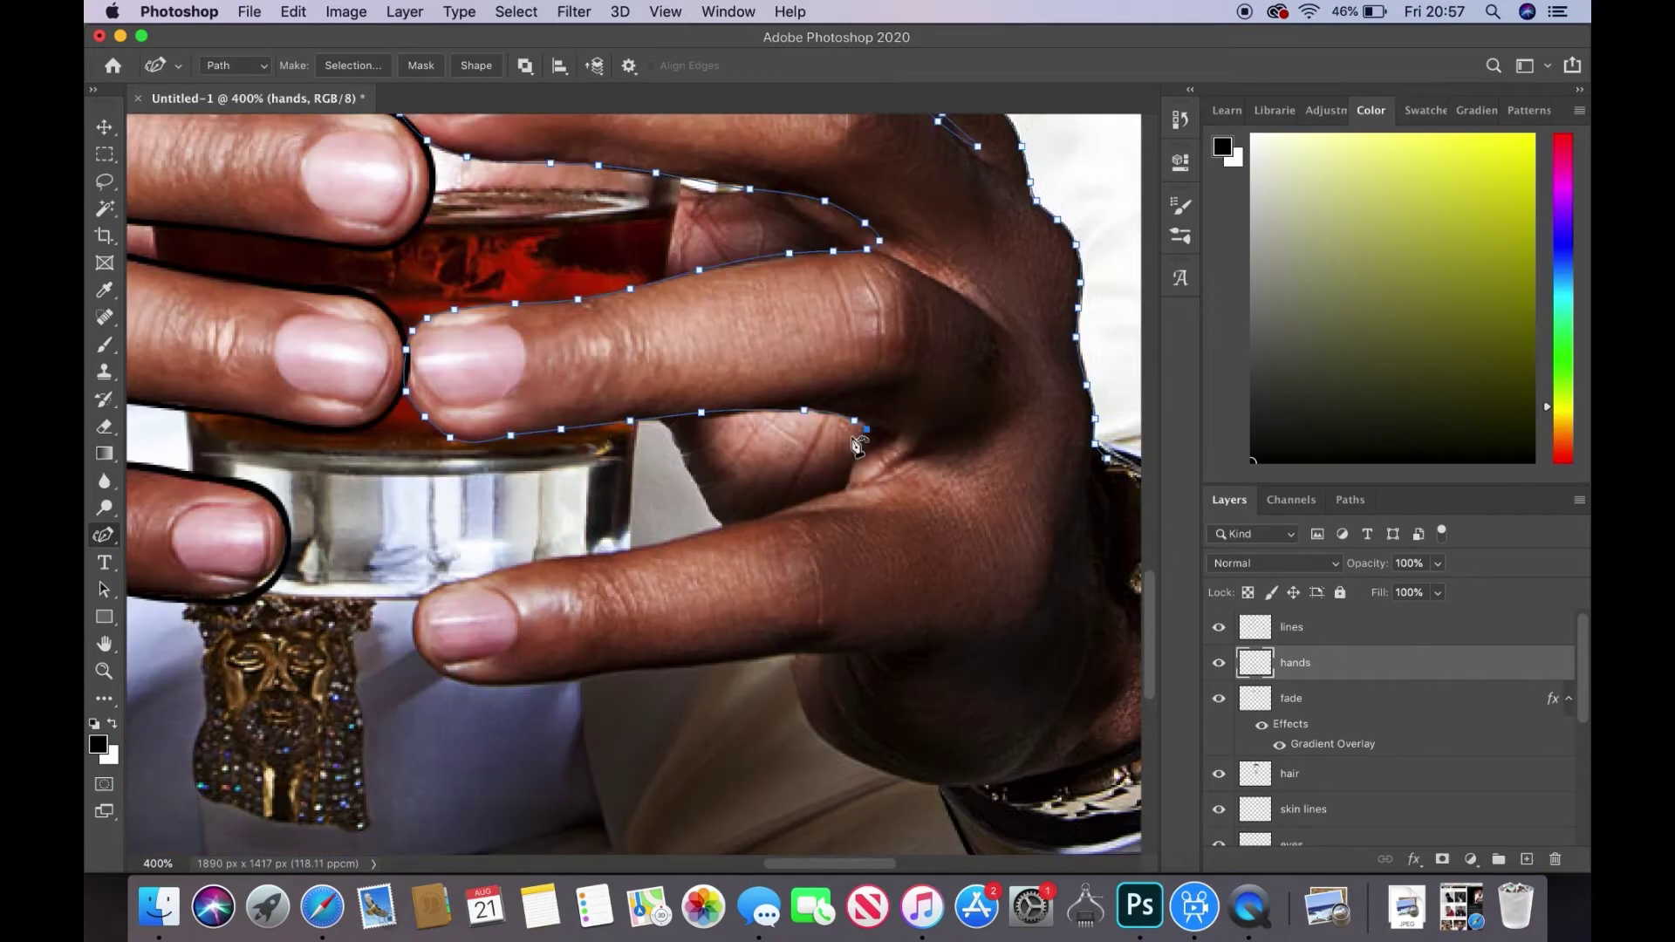
pyautogui.moveTo(551, 590); pyautogui.dragTo(705, 672)
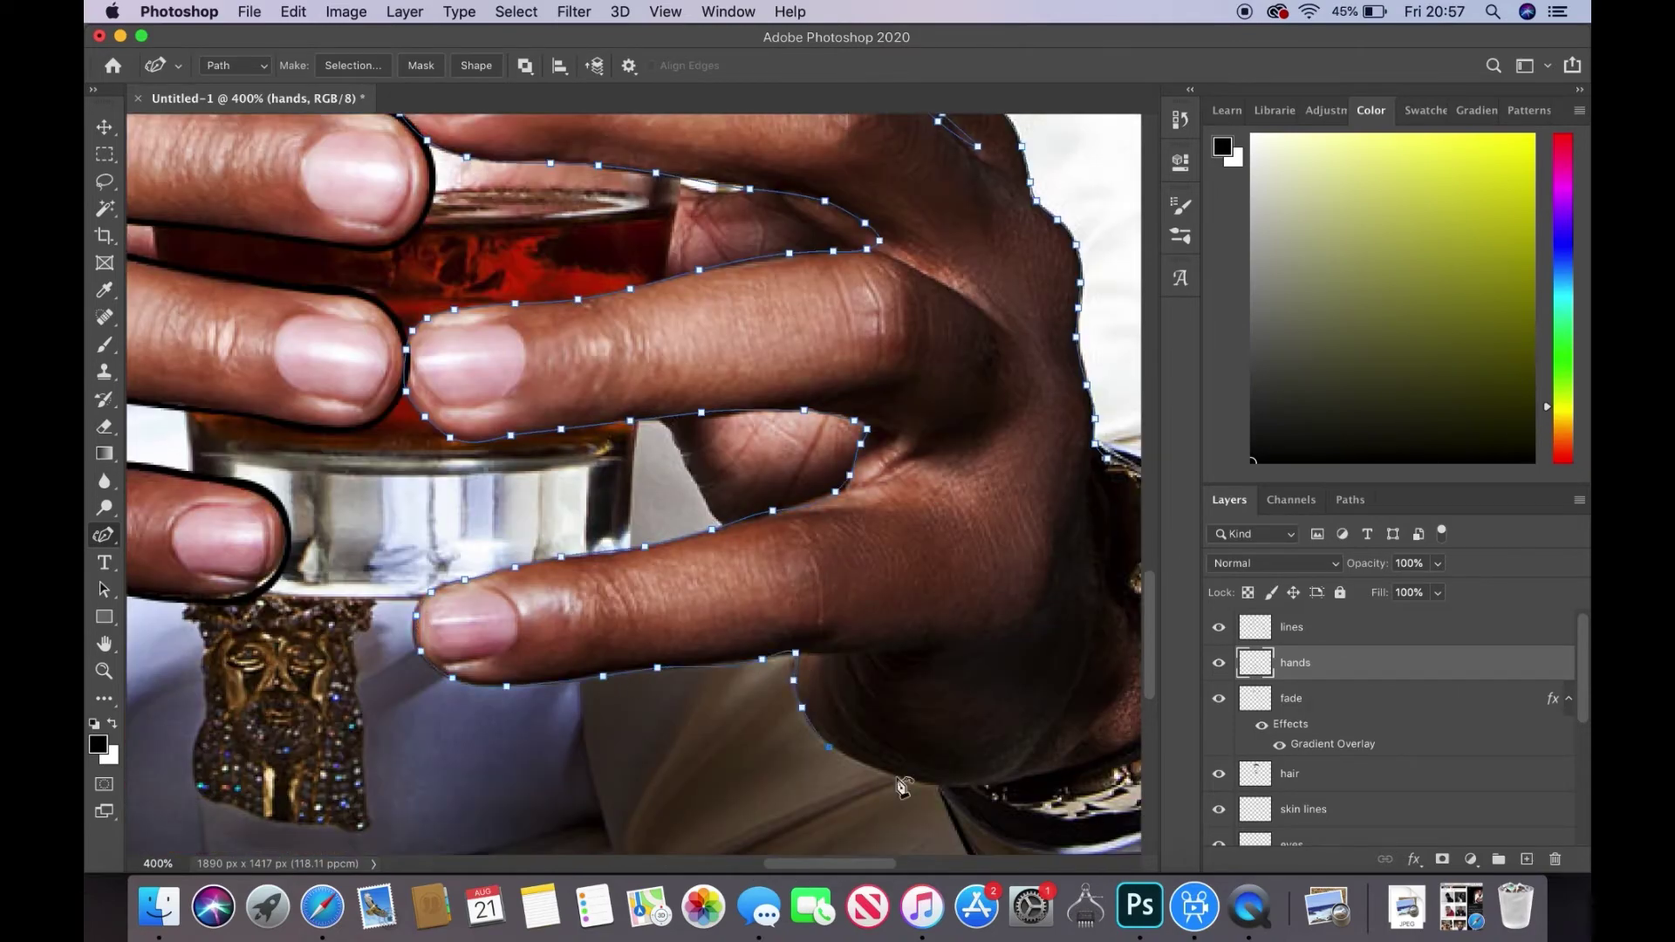
pyautogui.hscroll(10, 901, 785)
pyautogui.hscroll(-3, 326, 698)
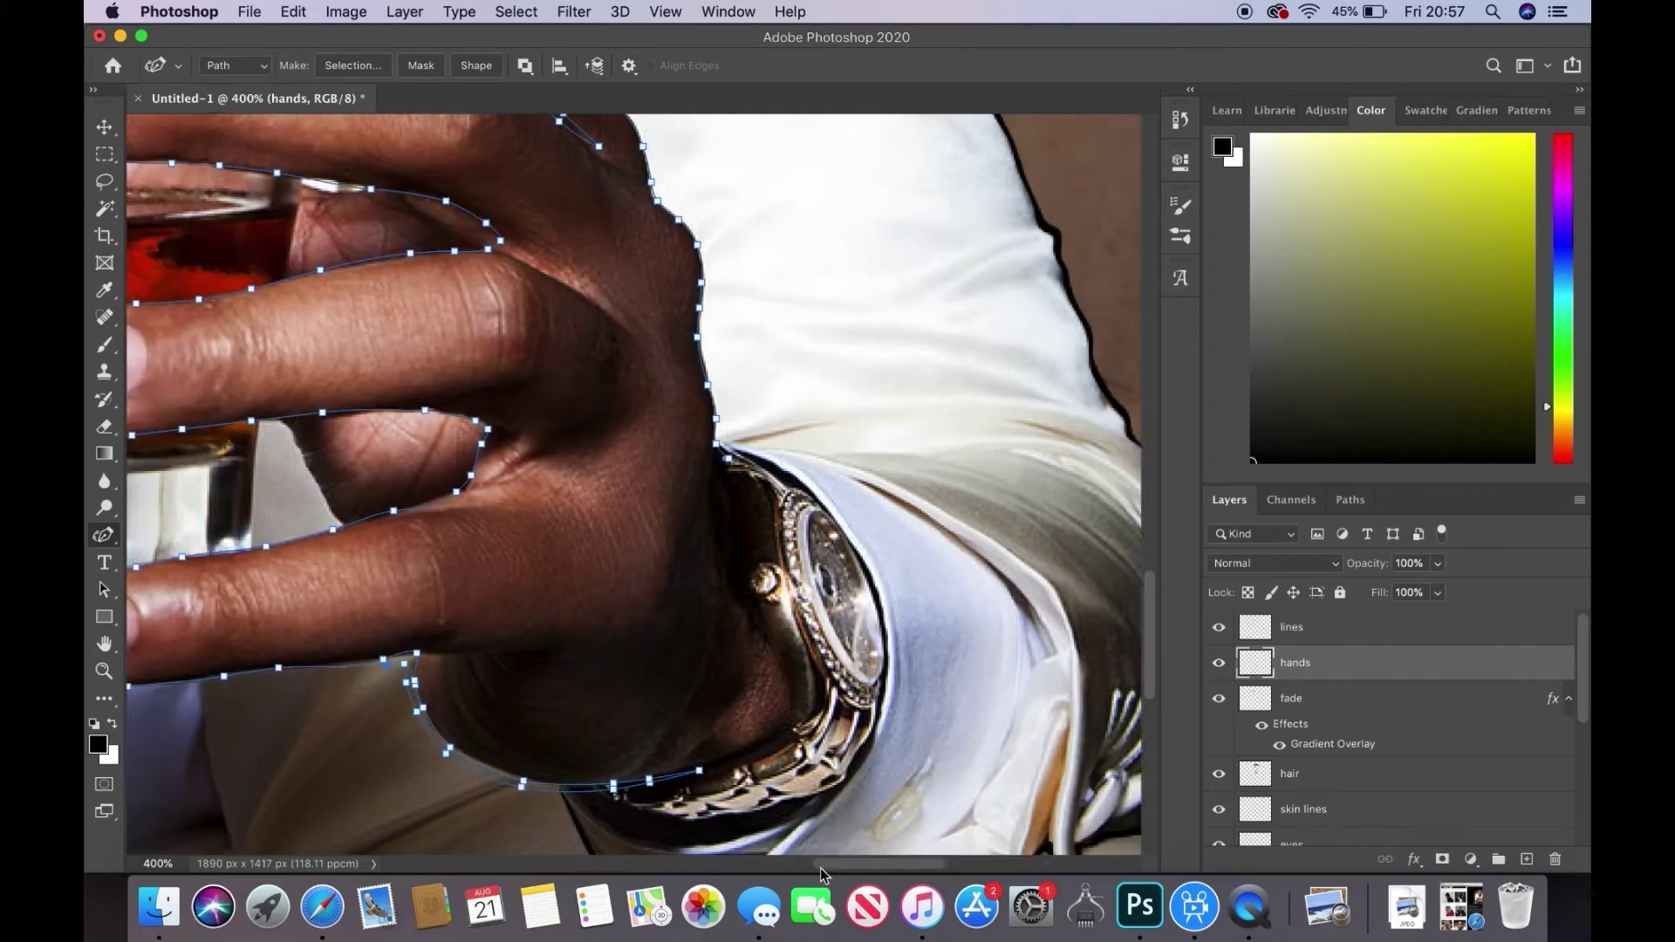
pyautogui.hscroll(-3, 326, 698)
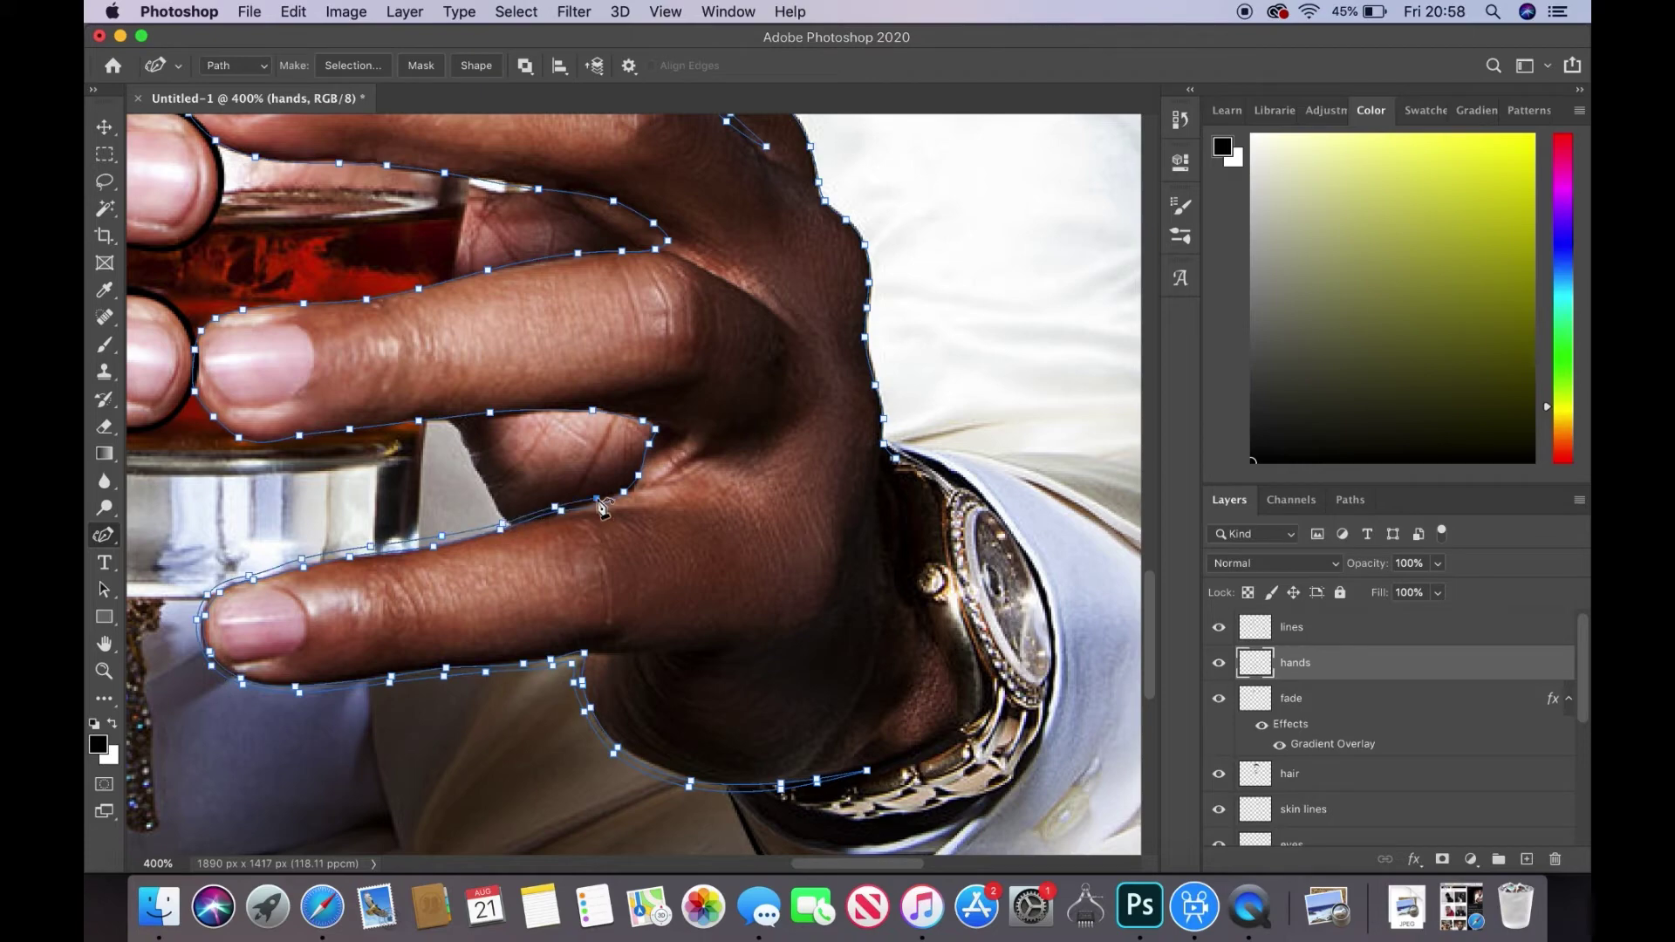
# - Trace the lower and upper finger edges, then stroke the right hand path in thick black
pyautogui.moveTo(606, 432); pyautogui.dragTo(359, 447)
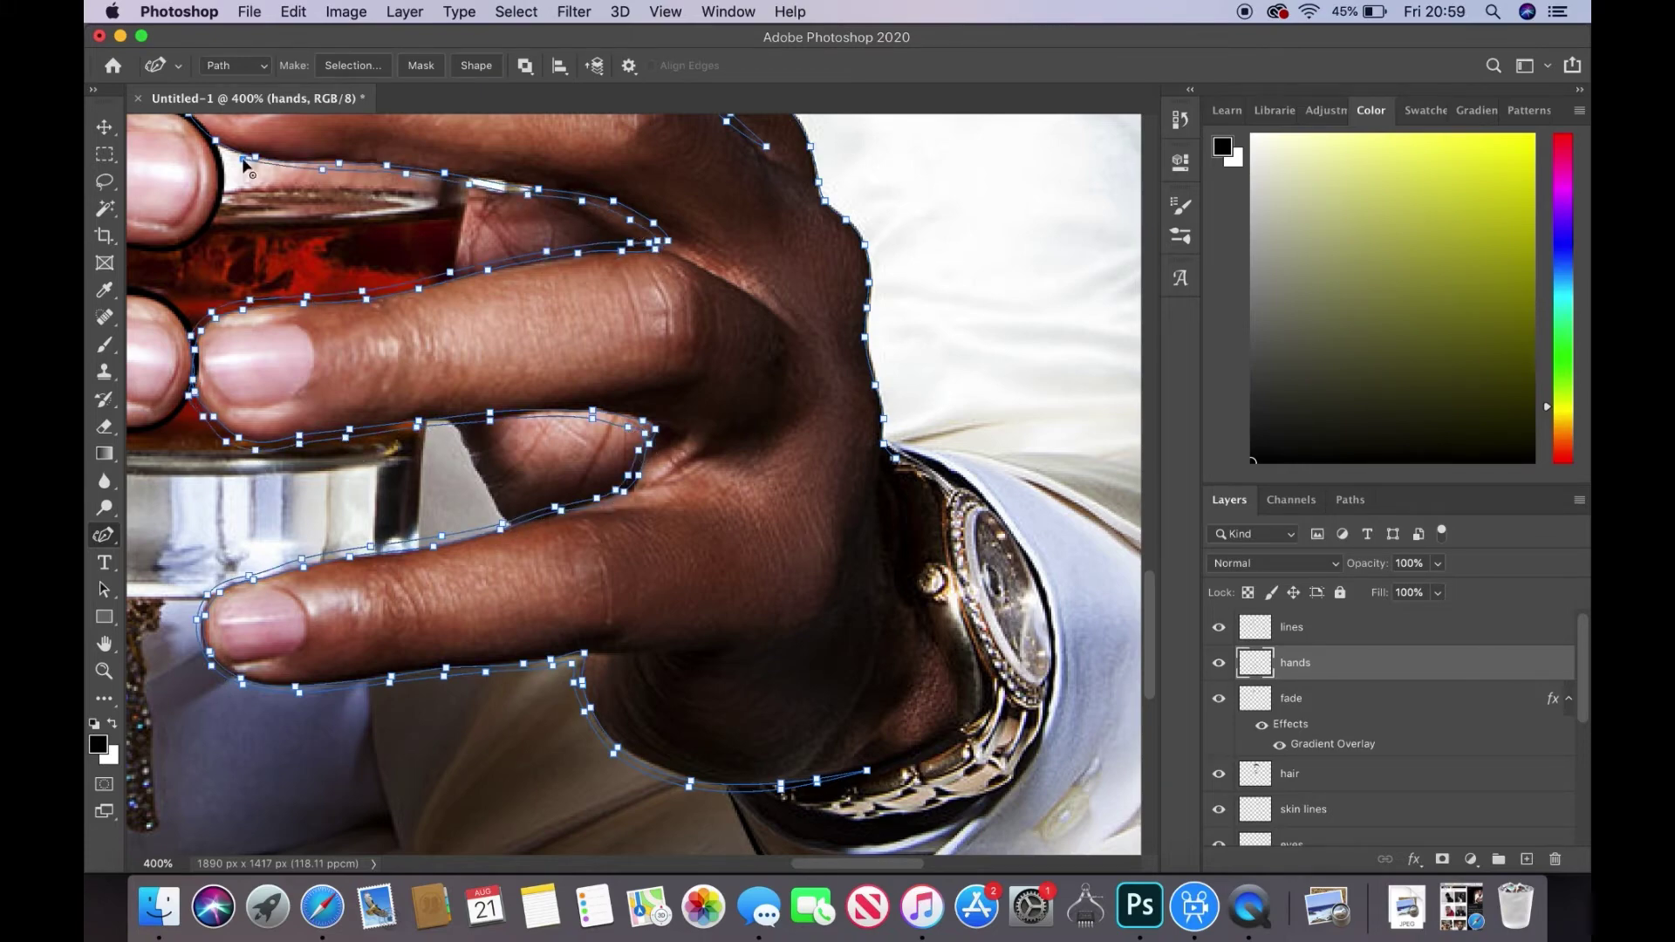
pyautogui.scroll(4, 244, 166)
pyautogui.hscroll(-3, 244, 166)
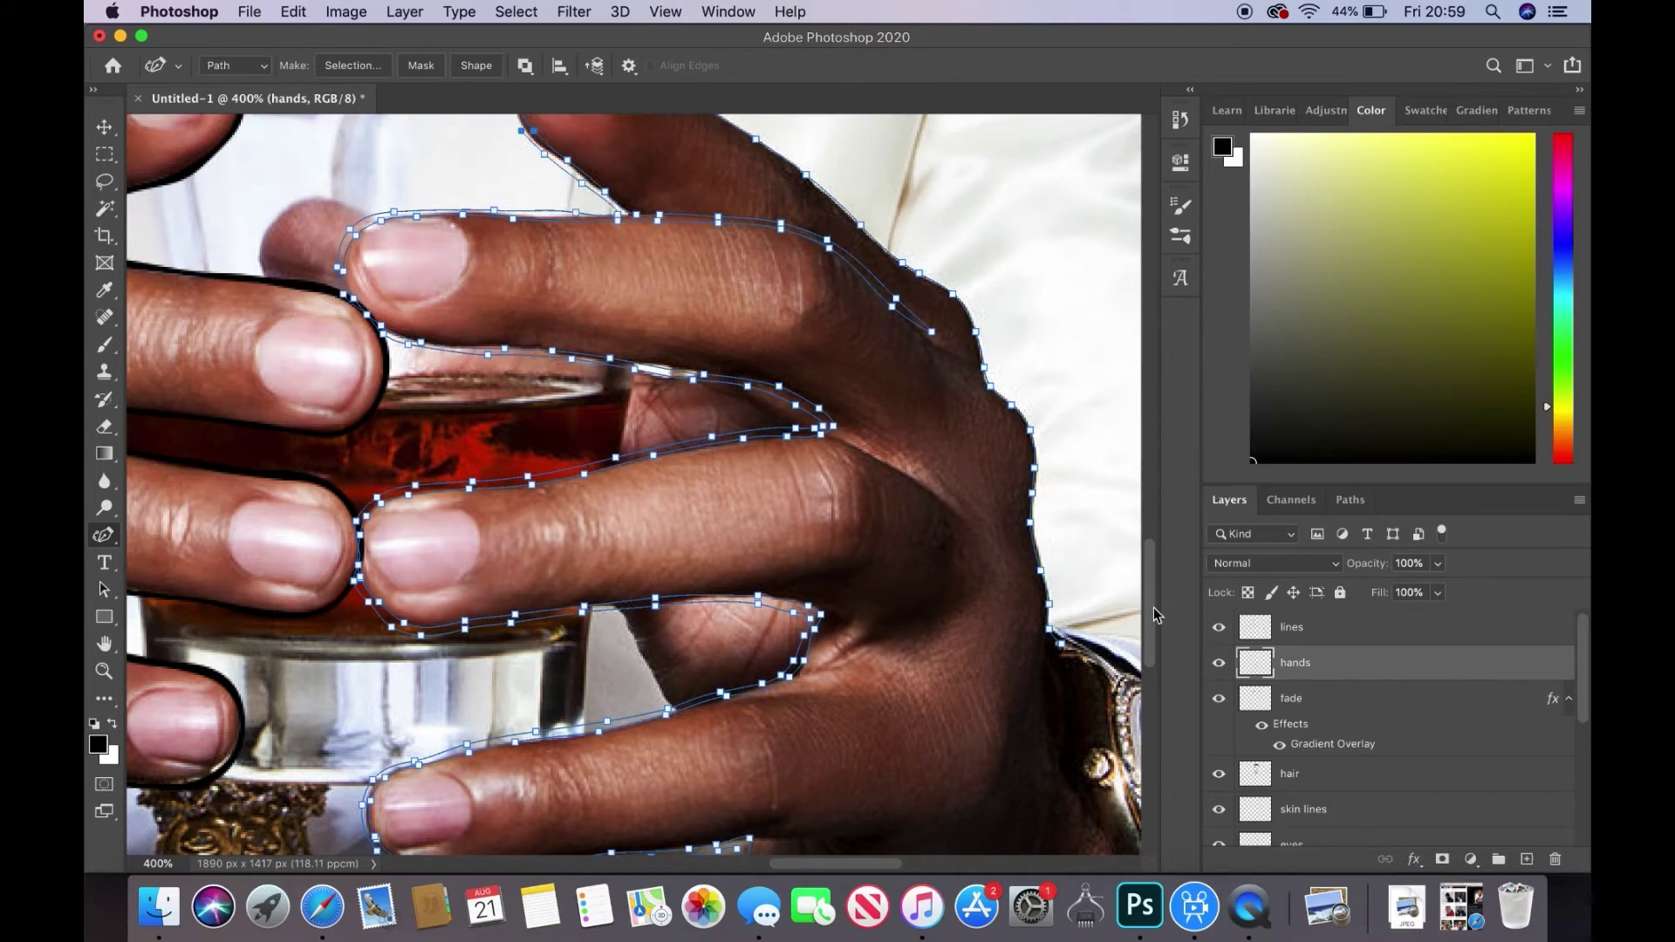
pyautogui.scroll(4, 567, 218)
pyautogui.moveTo(709, 293); pyautogui.dragTo(935, 463)
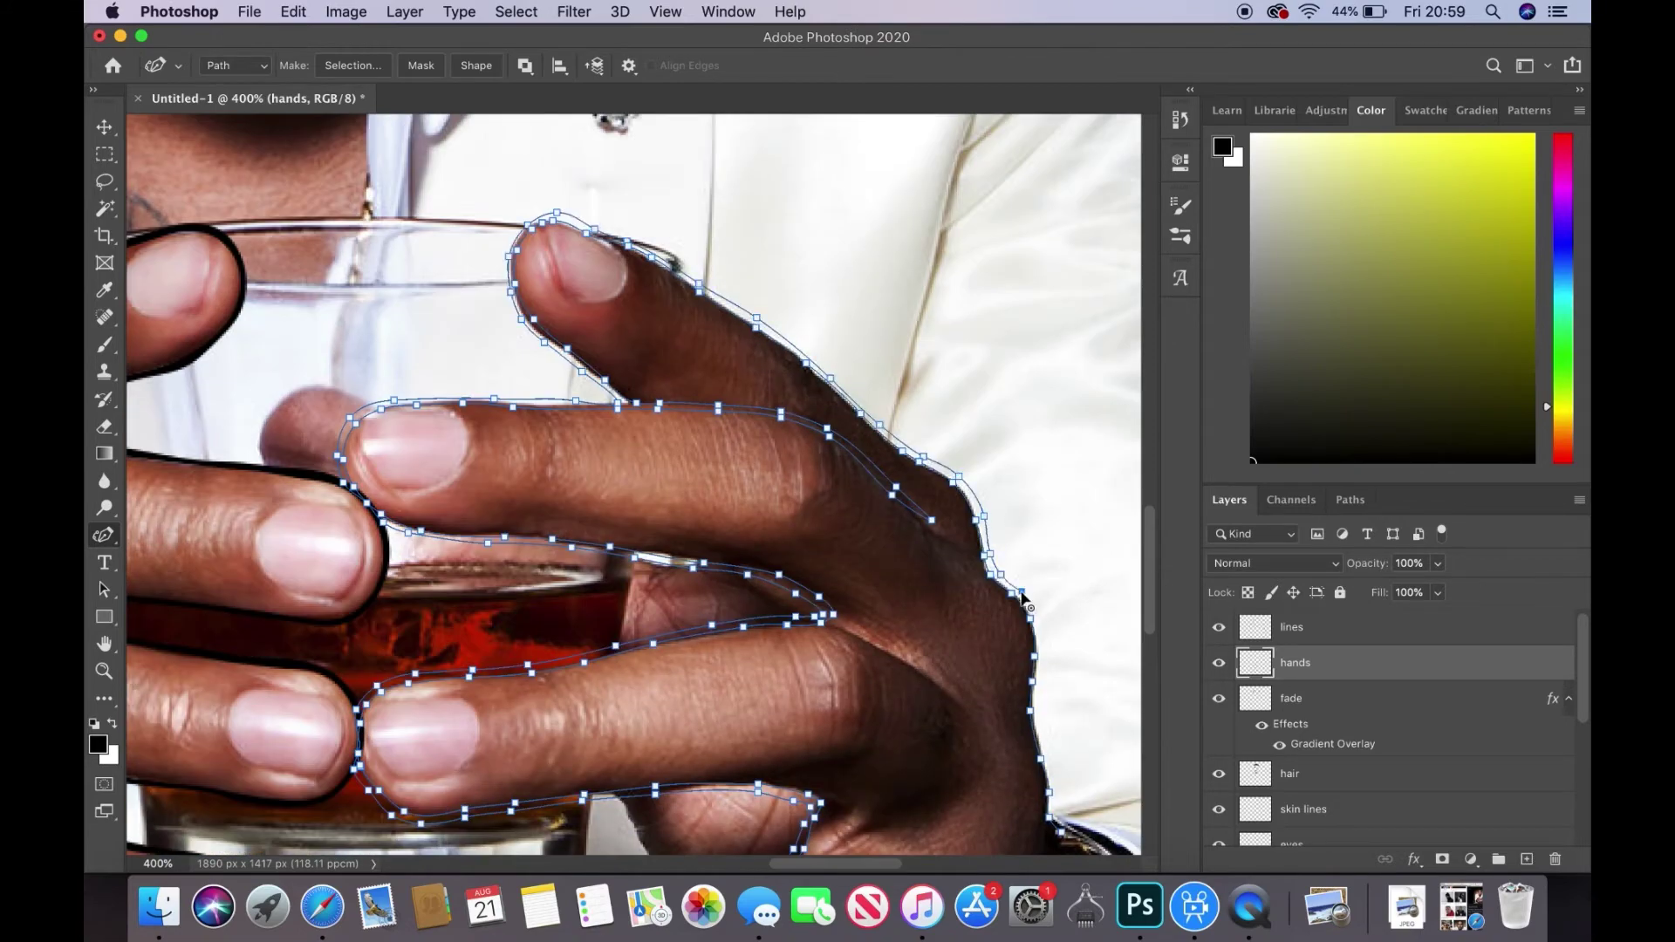
pyautogui.scroll(-5, 1053, 799)
pyautogui.click(980, 337)
pyautogui.click(679, 630)
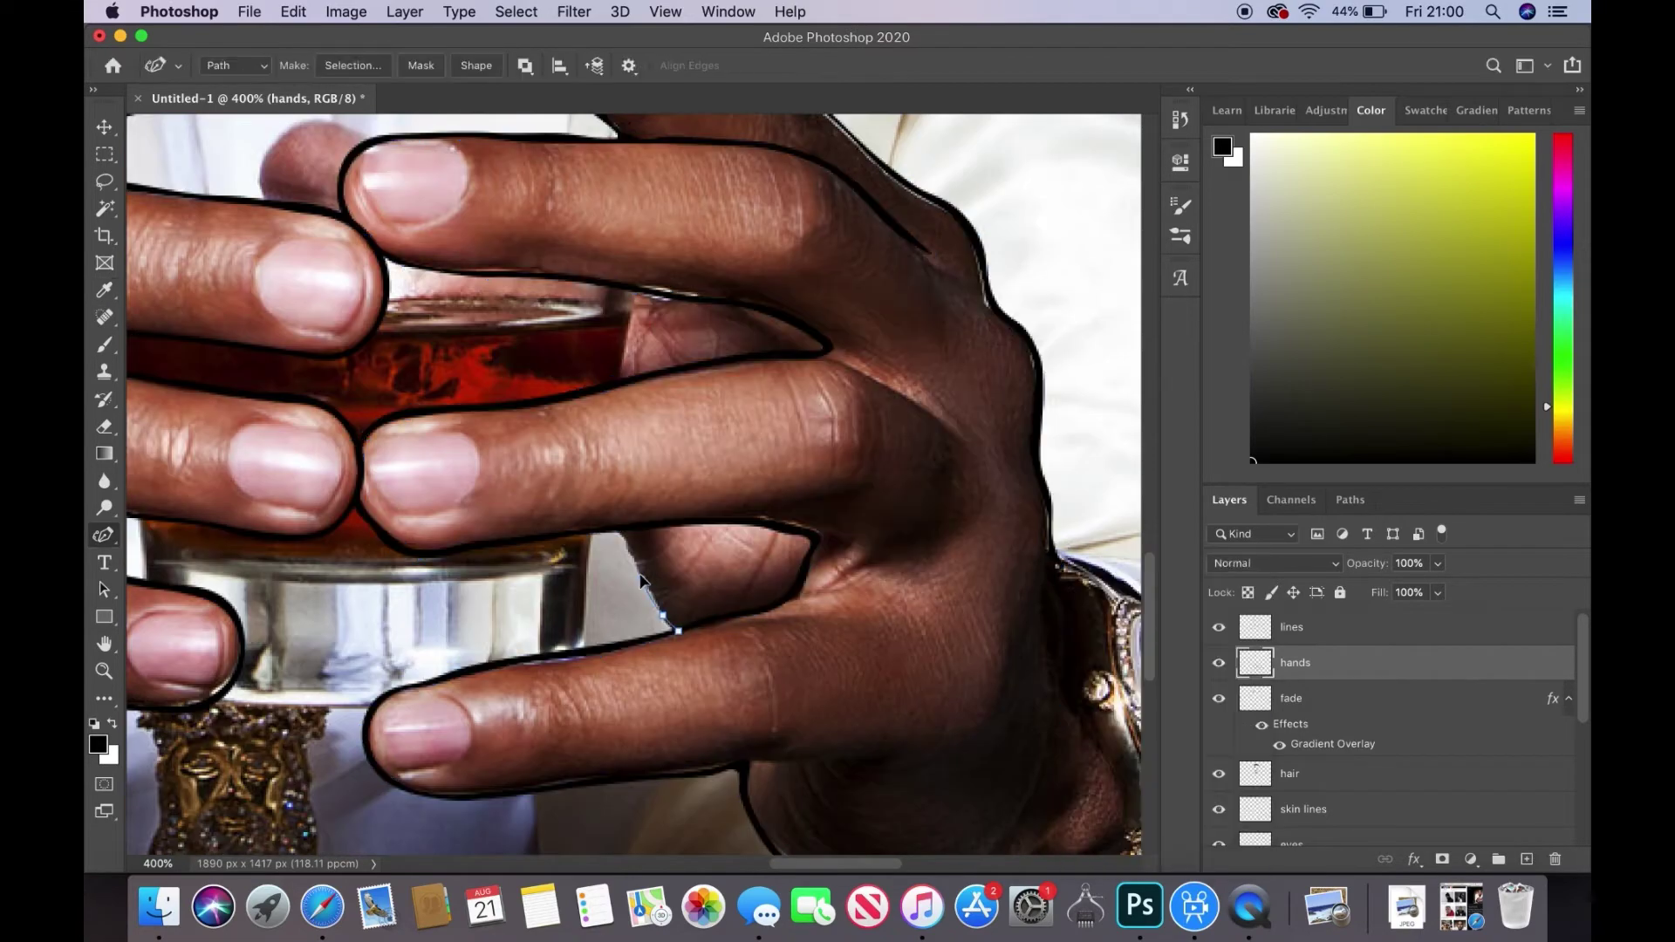
pyautogui.rightClick(658, 615)
pyautogui.click(749, 758)
# - Sample the skin brown from the face and add a new layer named 'hands'
pyautogui.press('z')
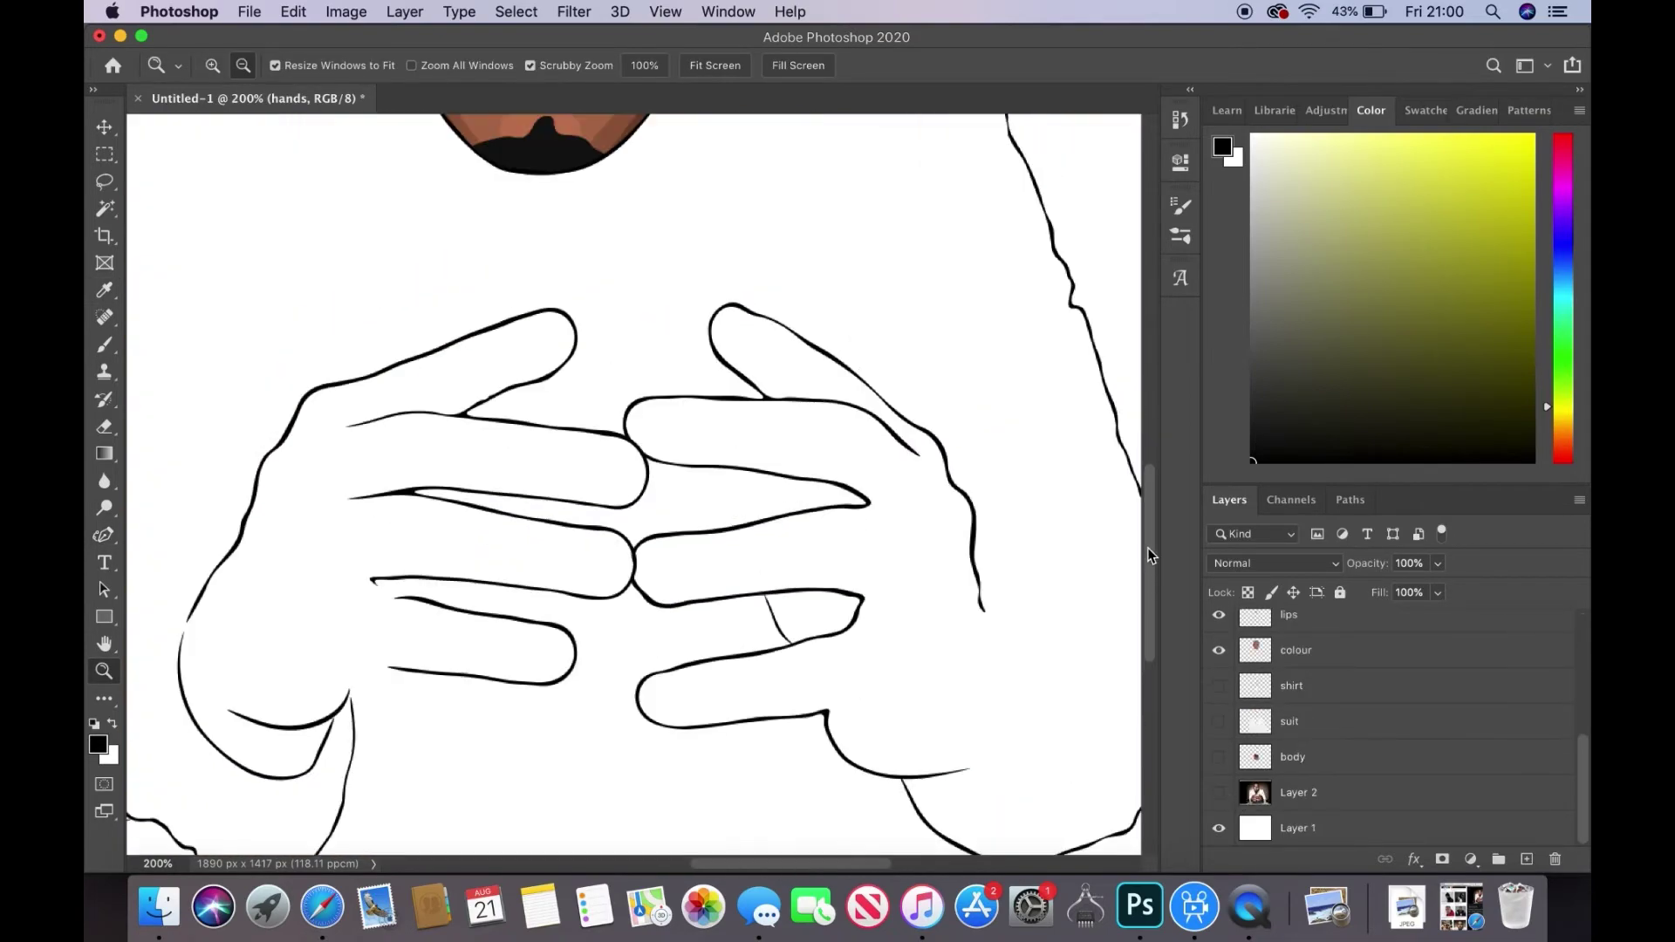
pyautogui.scroll(2, 473, 190)
pyautogui.press('i')
pyautogui.click(474, 190)
pyautogui.press('b')
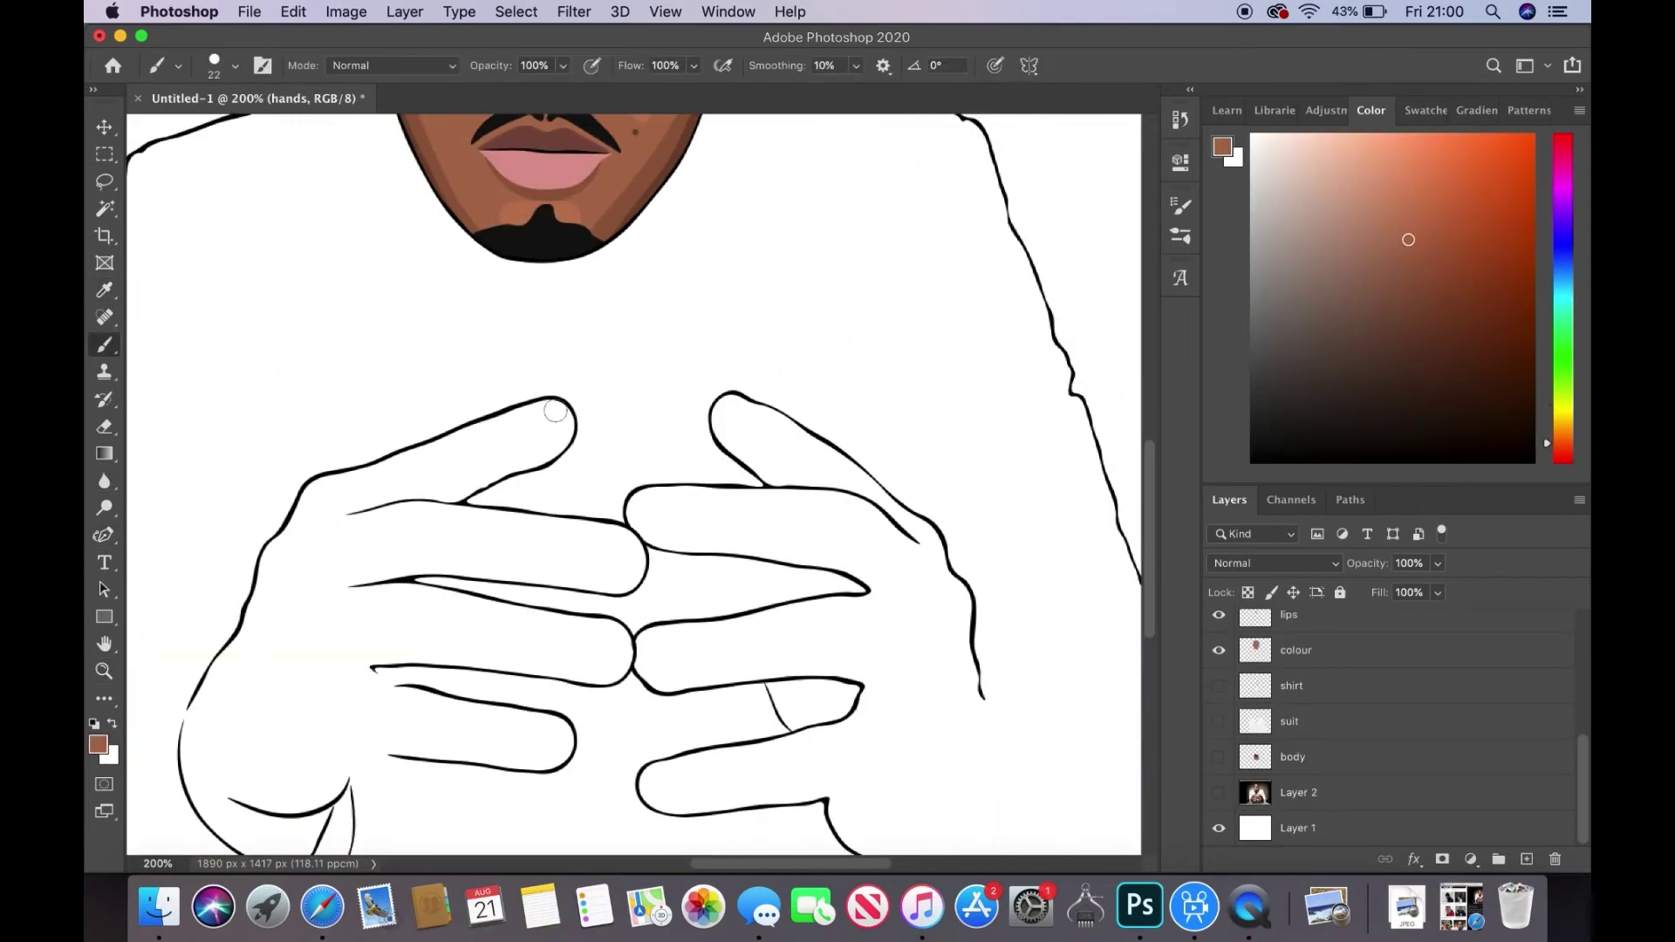
pyautogui.write('hands')
pyautogui.press('Return')
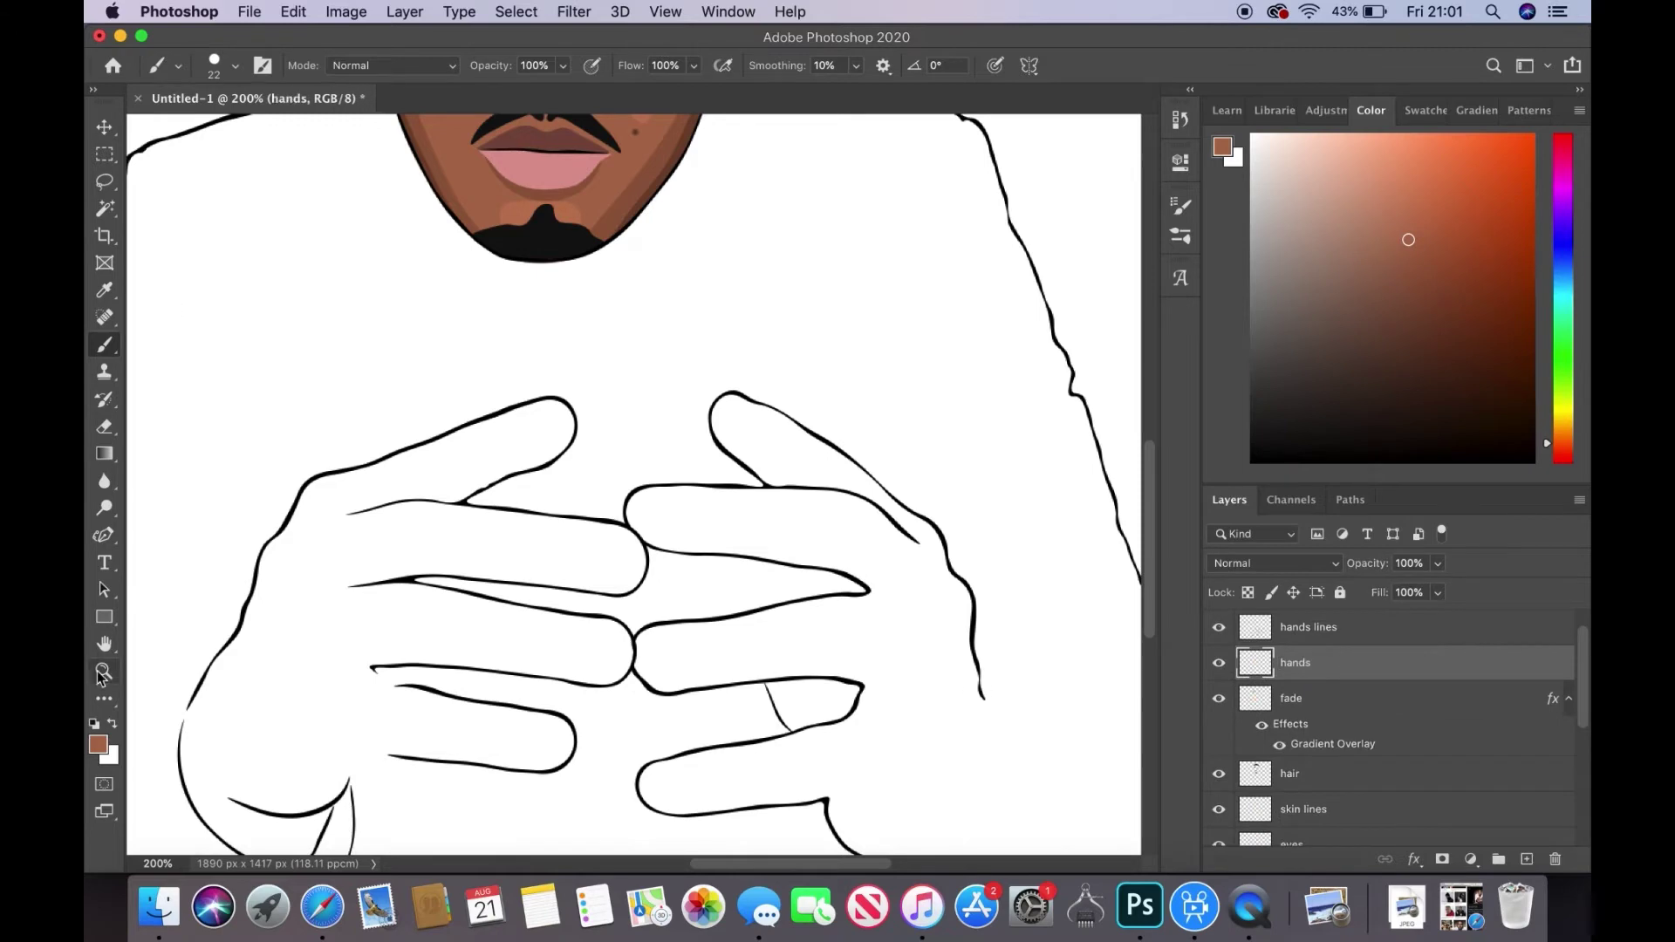
# - Brush brown on a fingertip and start a Freeform Pen path around the finger outlines
pyautogui.press('z')
pyautogui.click(349, 591)
pyautogui.press('b')
pyautogui.moveTo(668, 321); pyautogui.dragTo(516, 368)
pyautogui.press('p')
pyautogui.moveTo(285, 427); pyautogui.dragTo(628, 321)
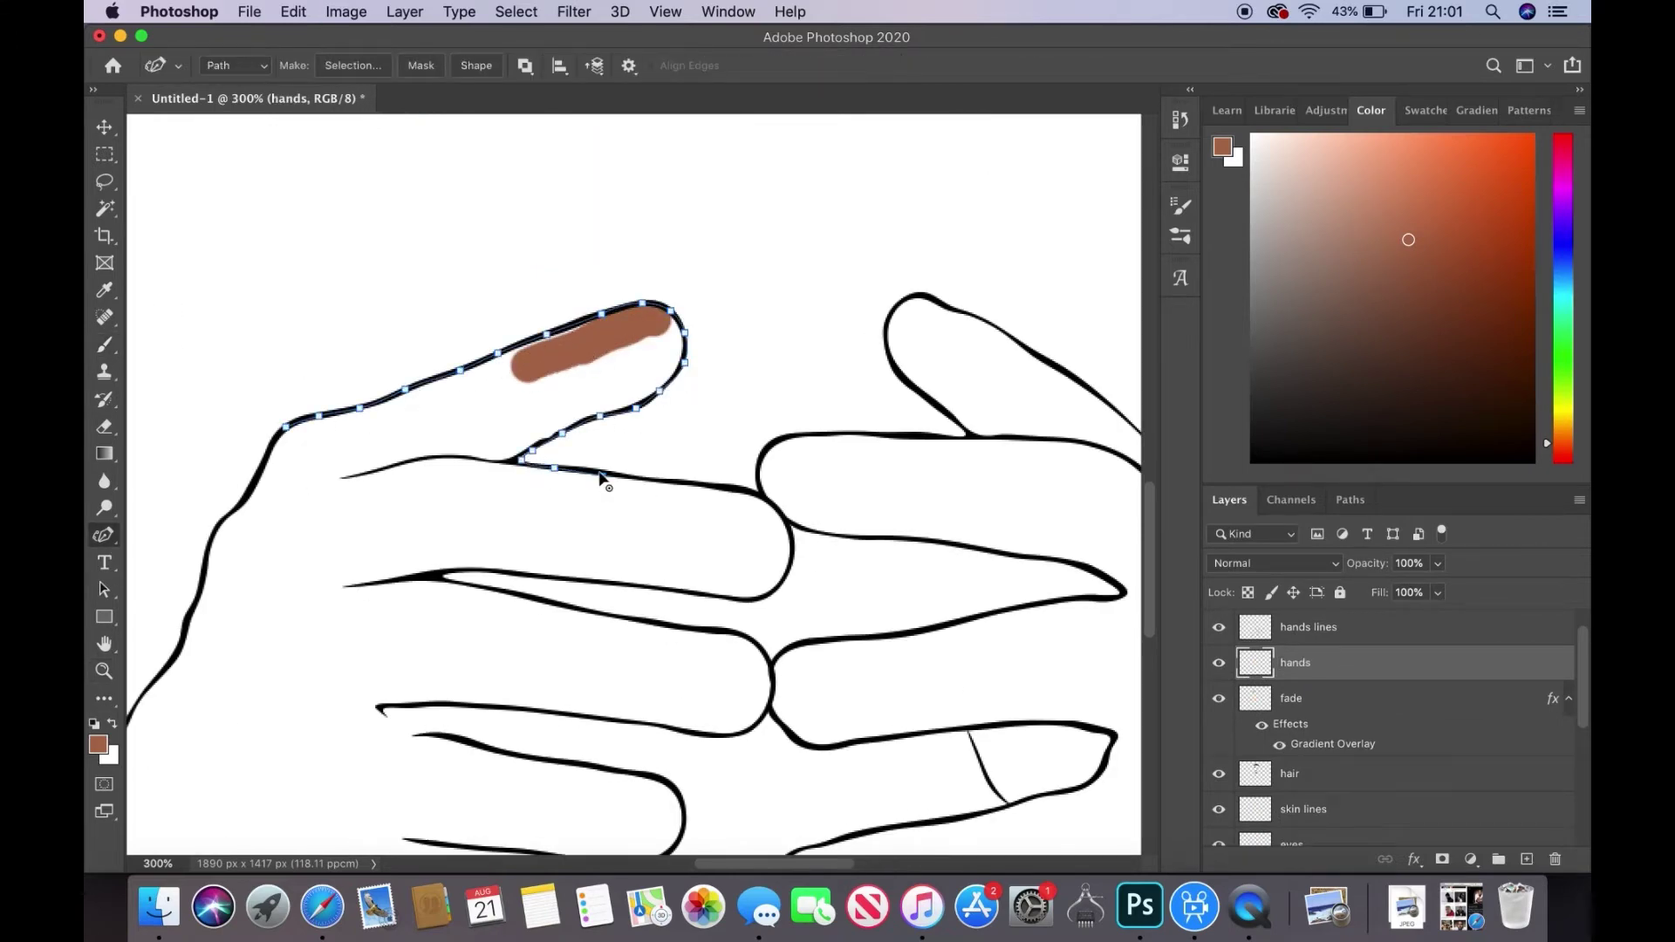
pyautogui.moveTo(768, 504); pyautogui.dragTo(798, 439)
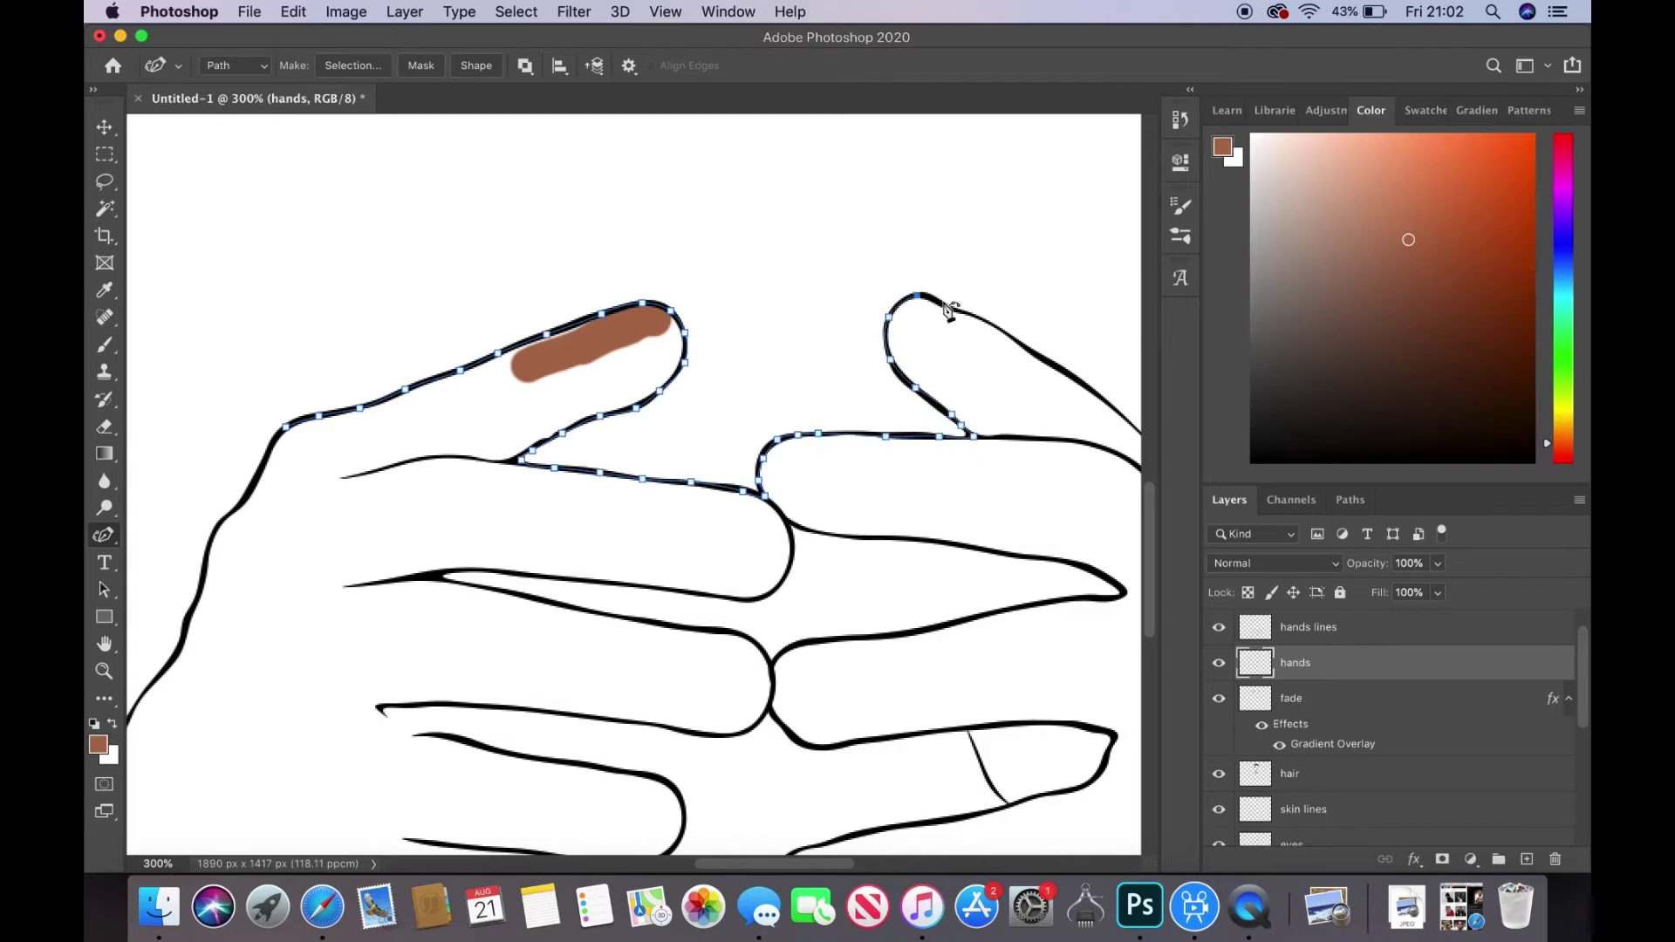
pyautogui.hscroll(5, 809, 864)
pyautogui.scroll(-3, 920, 674)
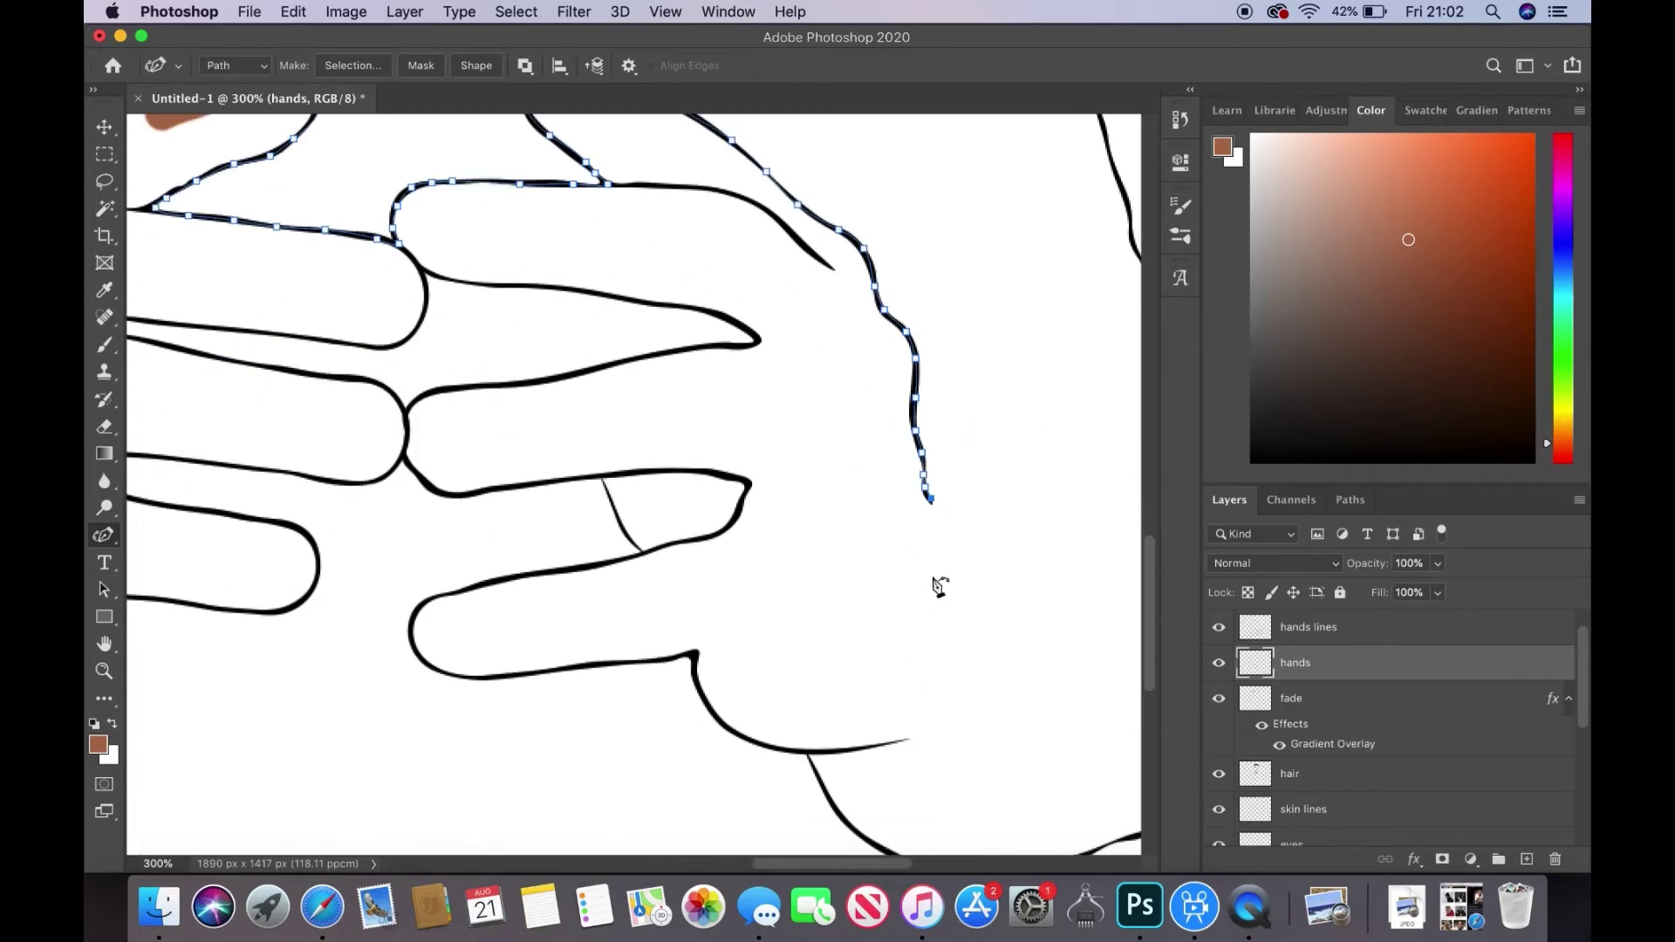
pyautogui.moveTo(844, 761); pyautogui.dragTo(692, 660)
pyautogui.moveTo(441, 676); pyautogui.dragTo(593, 571)
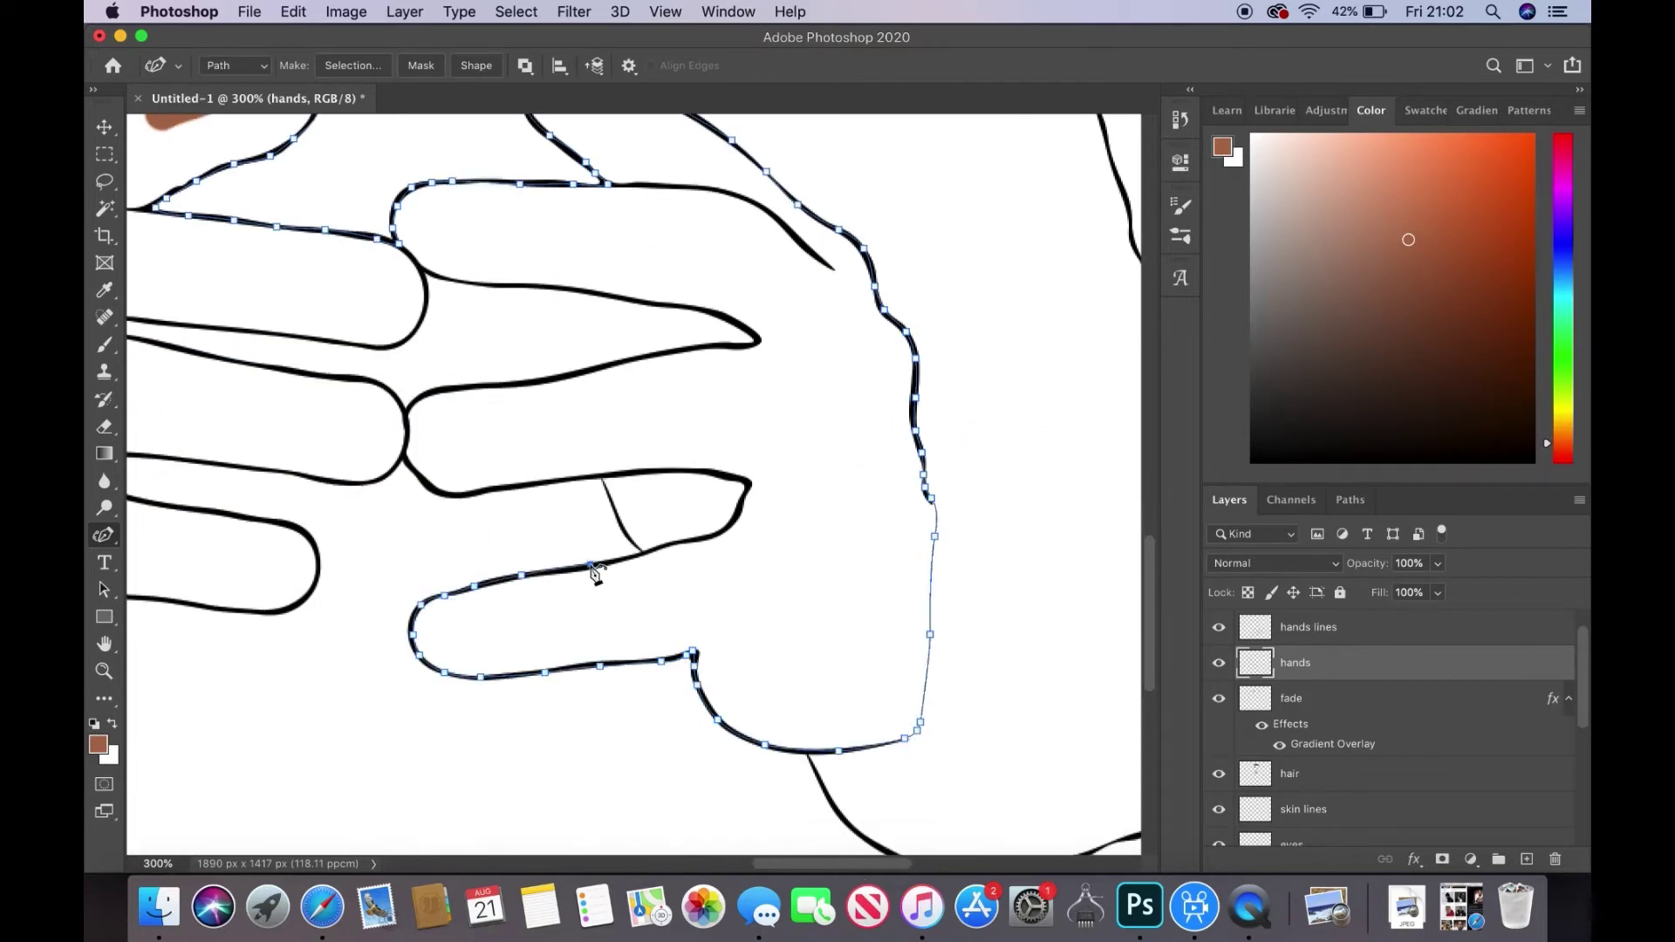
# - Finish the path around the fingertips and finger edges, then fill the hands brown
pyautogui.moveTo(417, 414)
pyautogui.mouseDown()
pyautogui.moveTo(747, 353)
pyautogui.moveTo(526, 294)
pyautogui.mouseUp()
pyautogui.moveTo(429, 321); pyautogui.dragTo(364, 323)
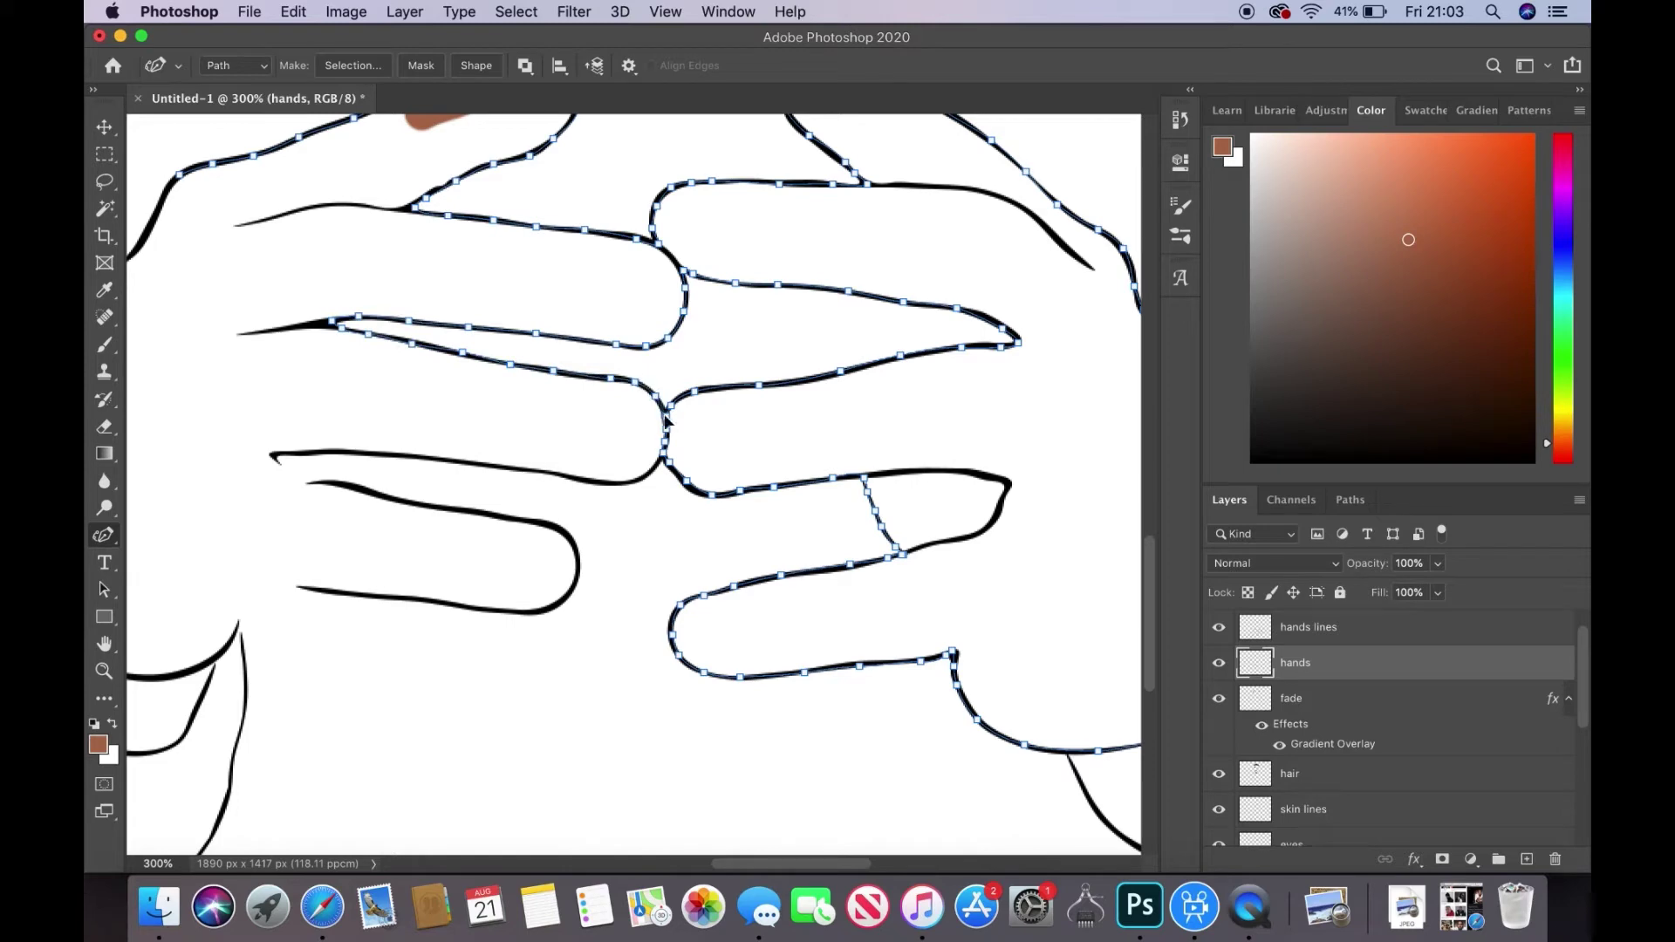
pyautogui.moveTo(602, 493); pyautogui.dragTo(324, 463)
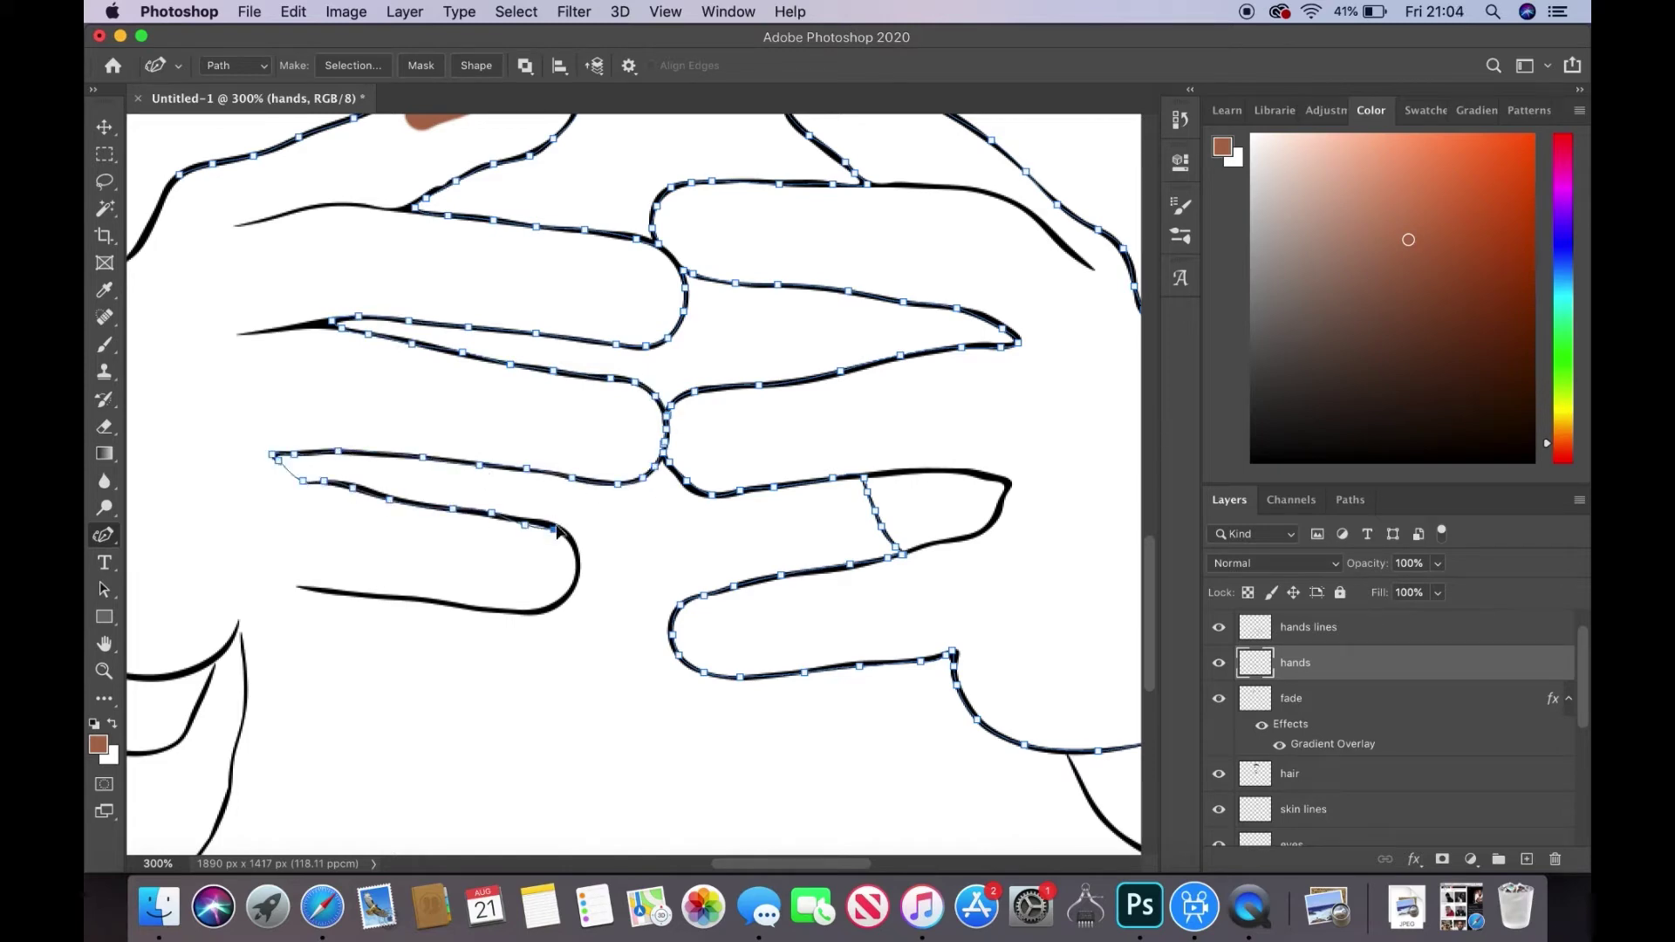
pyautogui.moveTo(526, 621); pyautogui.dragTo(299, 589)
pyautogui.hscroll(-5, 611, 654)
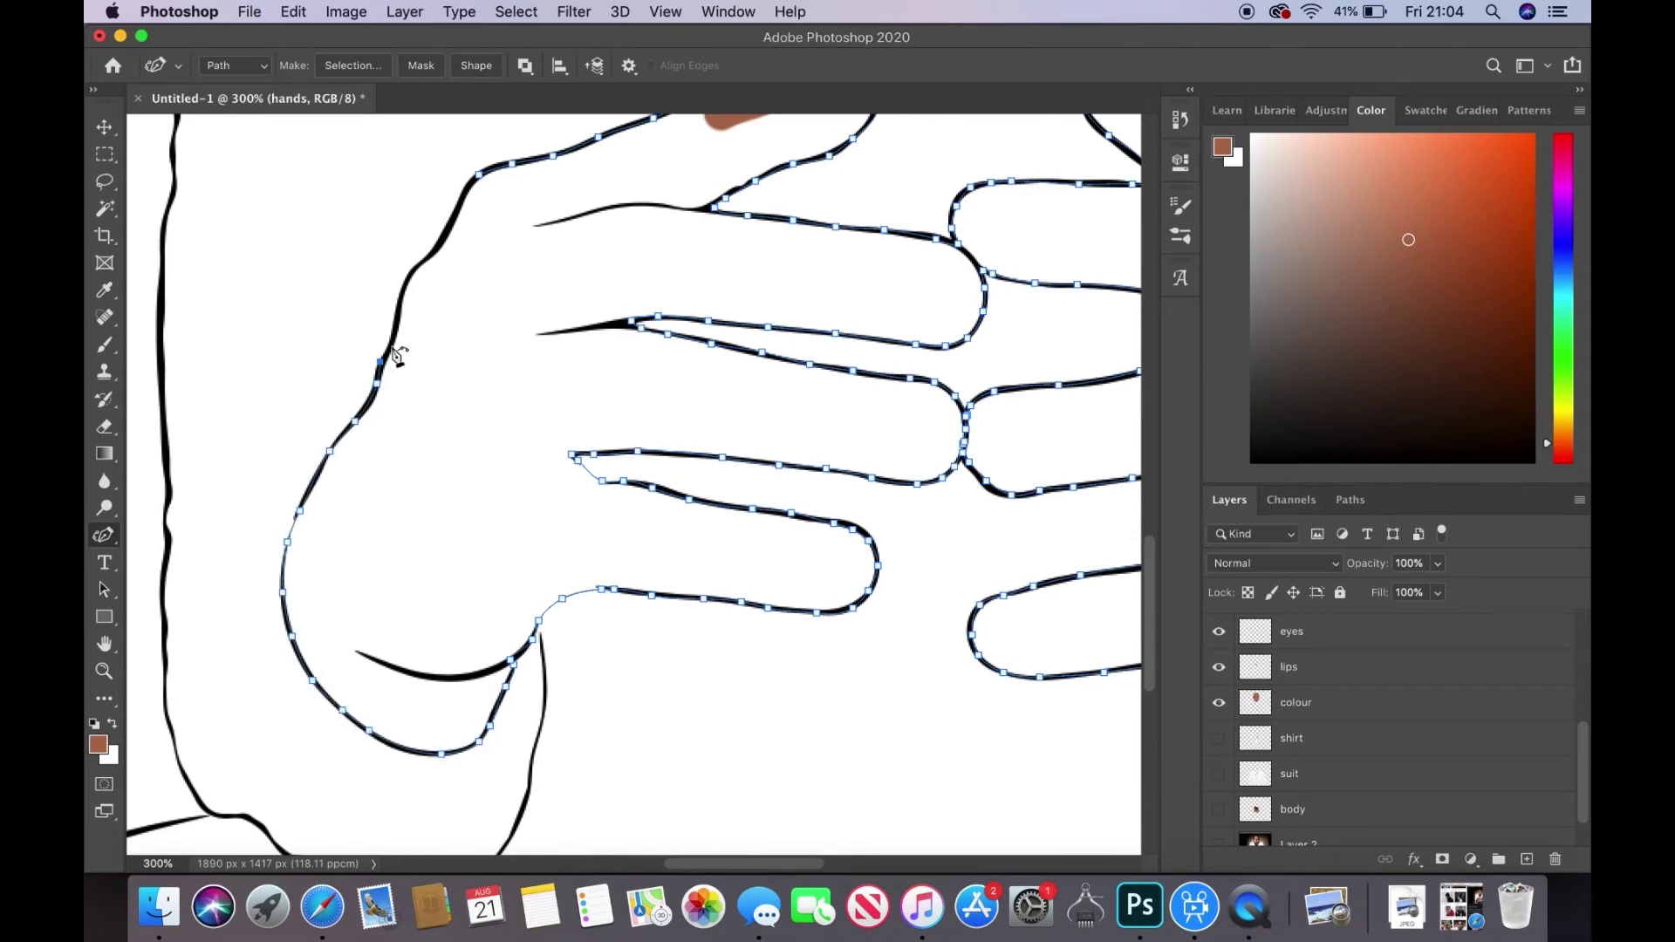
pyautogui.click(962, 346)
# - Trace a finger shading path, then zoom out and show the shirt and suit layers
pyautogui.scroll(10, 963, 346)
pyautogui.scroll(-1, 698, 436)
pyautogui.moveTo(535, 624)
pyautogui.mouseDown()
pyautogui.moveTo(773, 517)
pyautogui.moveTo(875, 509)
pyautogui.mouseUp()
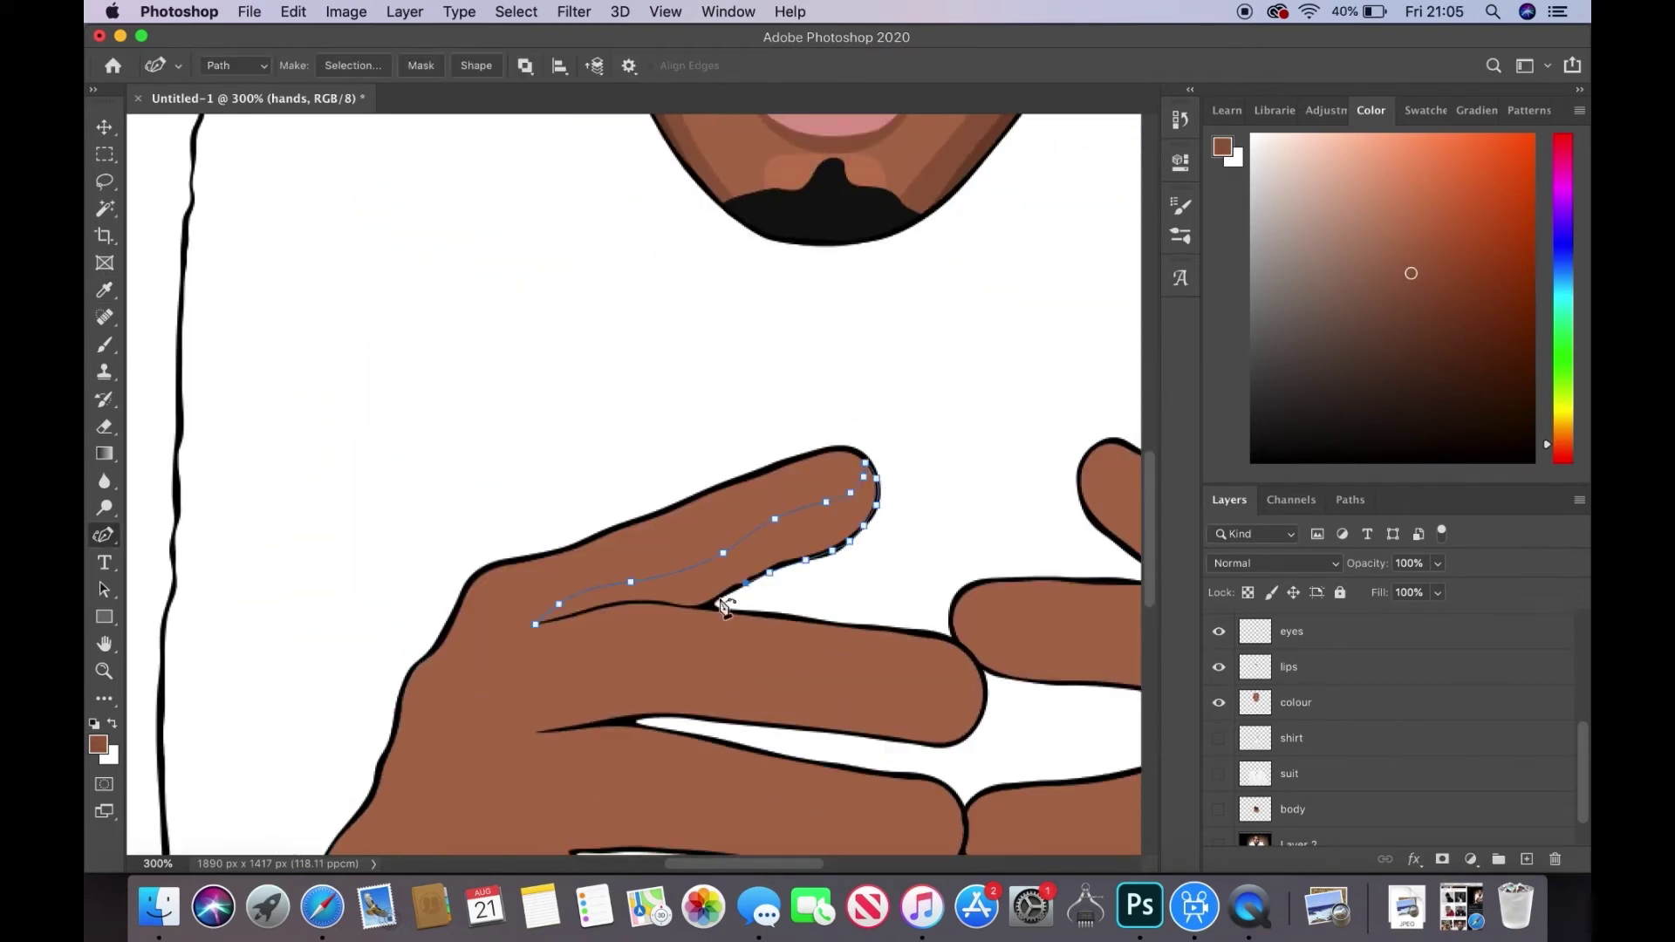
pyautogui.press('z')
pyautogui.press('super+1')
pyautogui.click(1219, 738)
pyautogui.click(1219, 774)
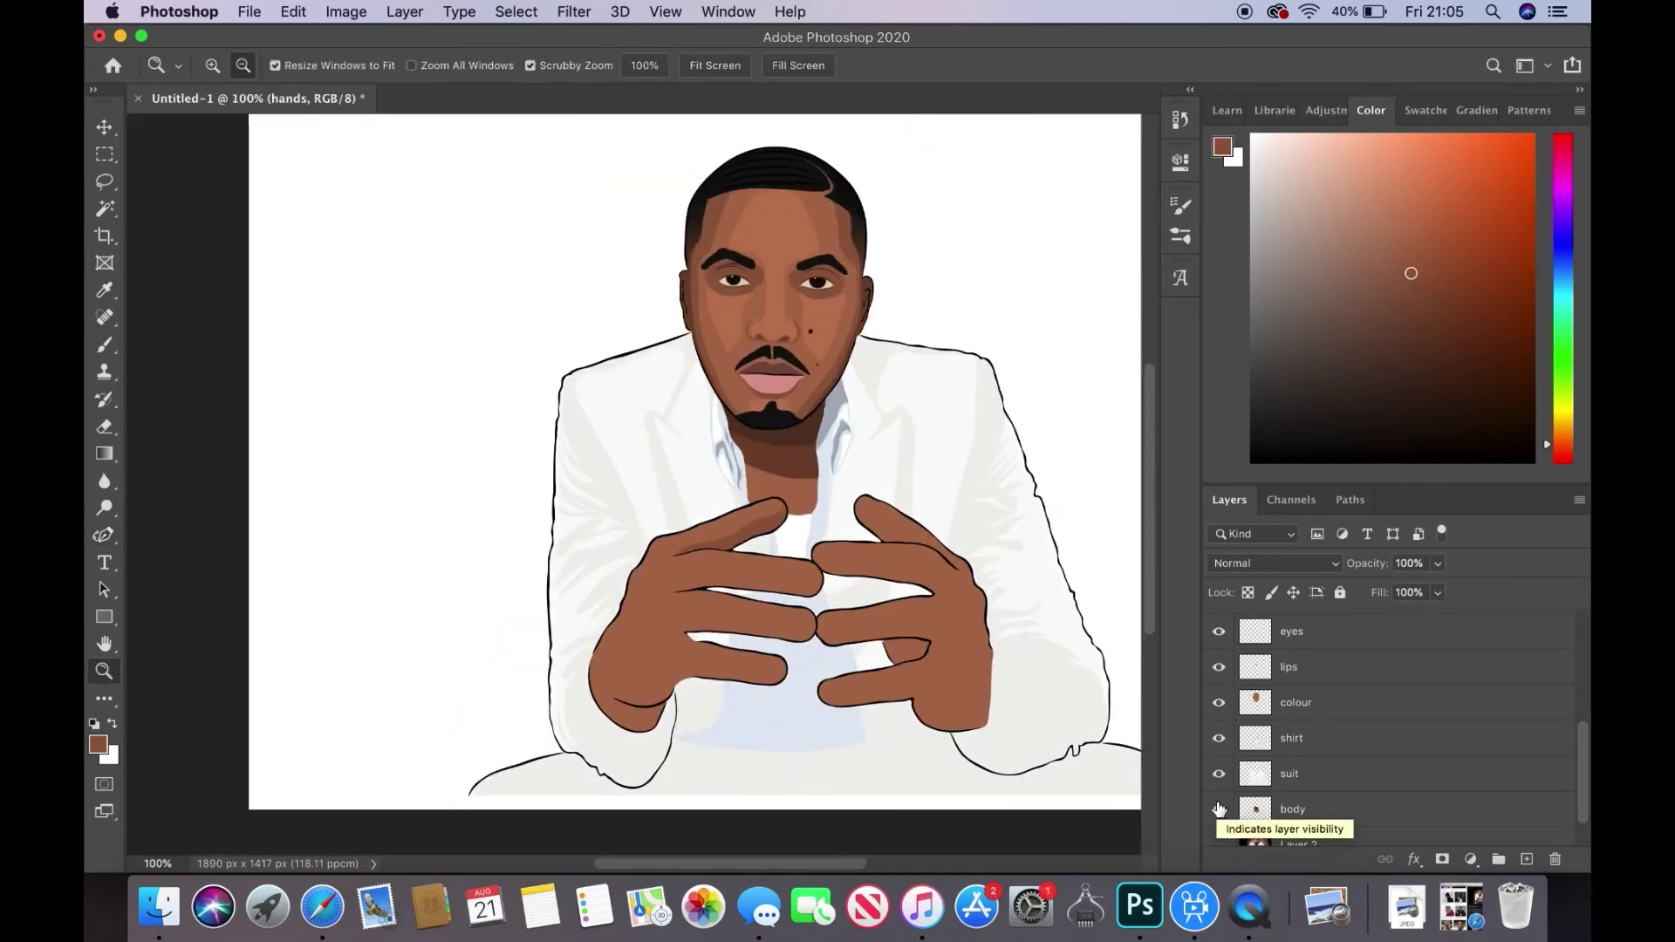
# - Show the body layer and fill a first finger shading path on the left hand with darker brown
pyautogui.click(1219, 809)
pyautogui.click(767, 692)
pyautogui.press('p')
pyautogui.moveTo(557, 406); pyautogui.dragTo(609, 362)
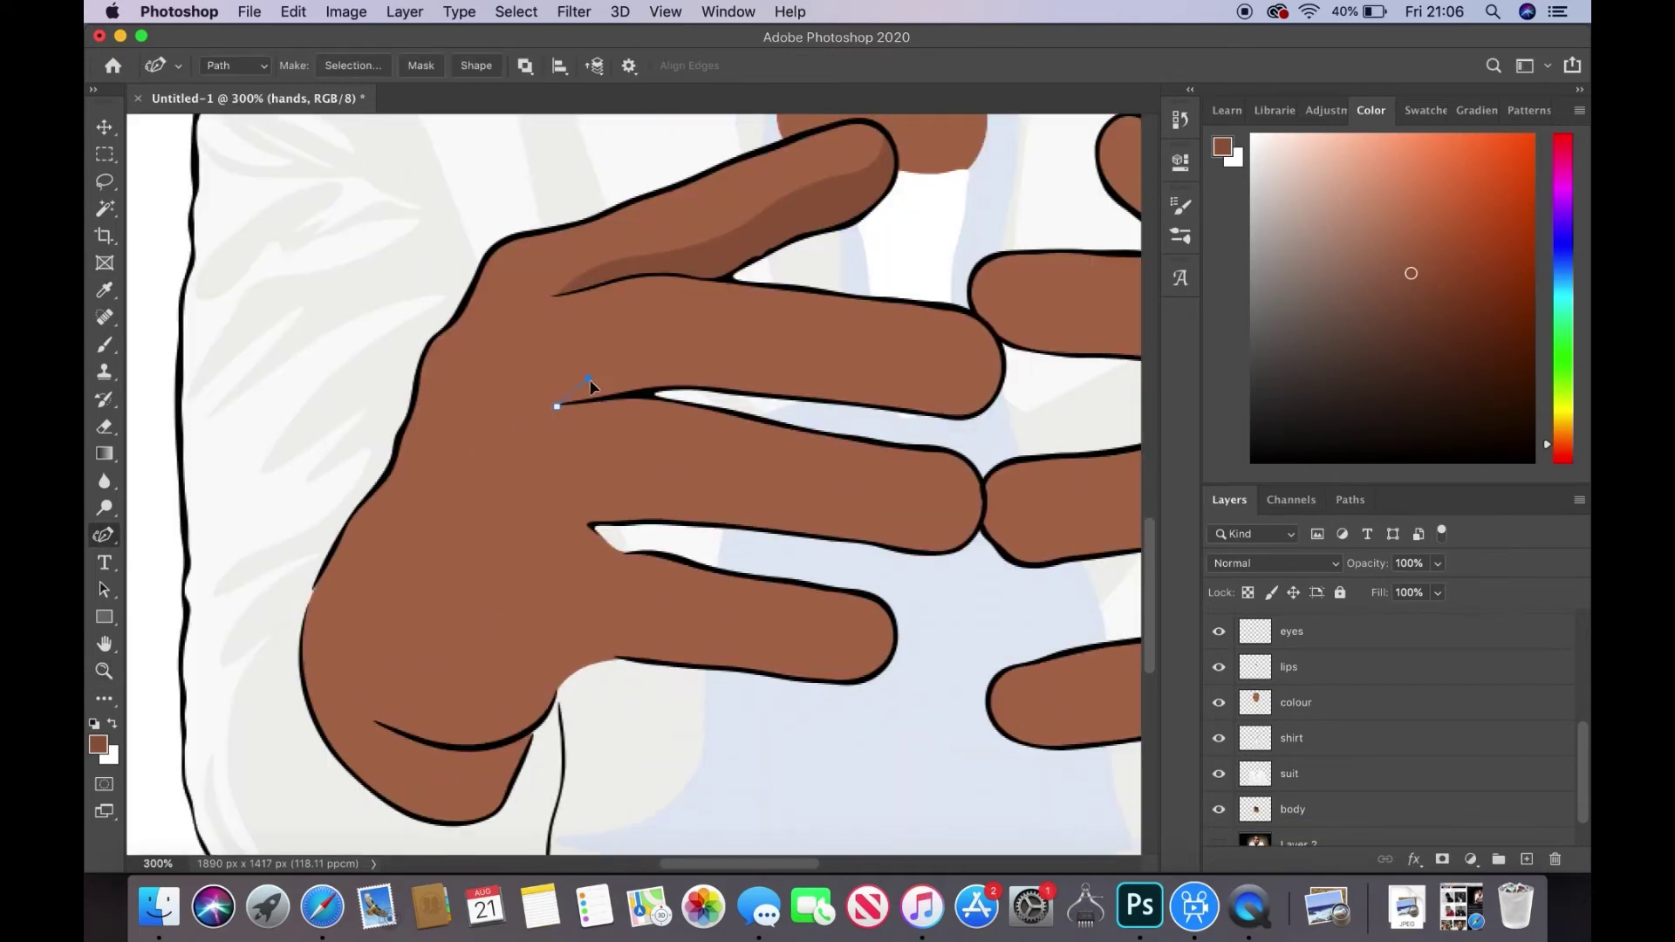
pyautogui.rightClick(731, 400)
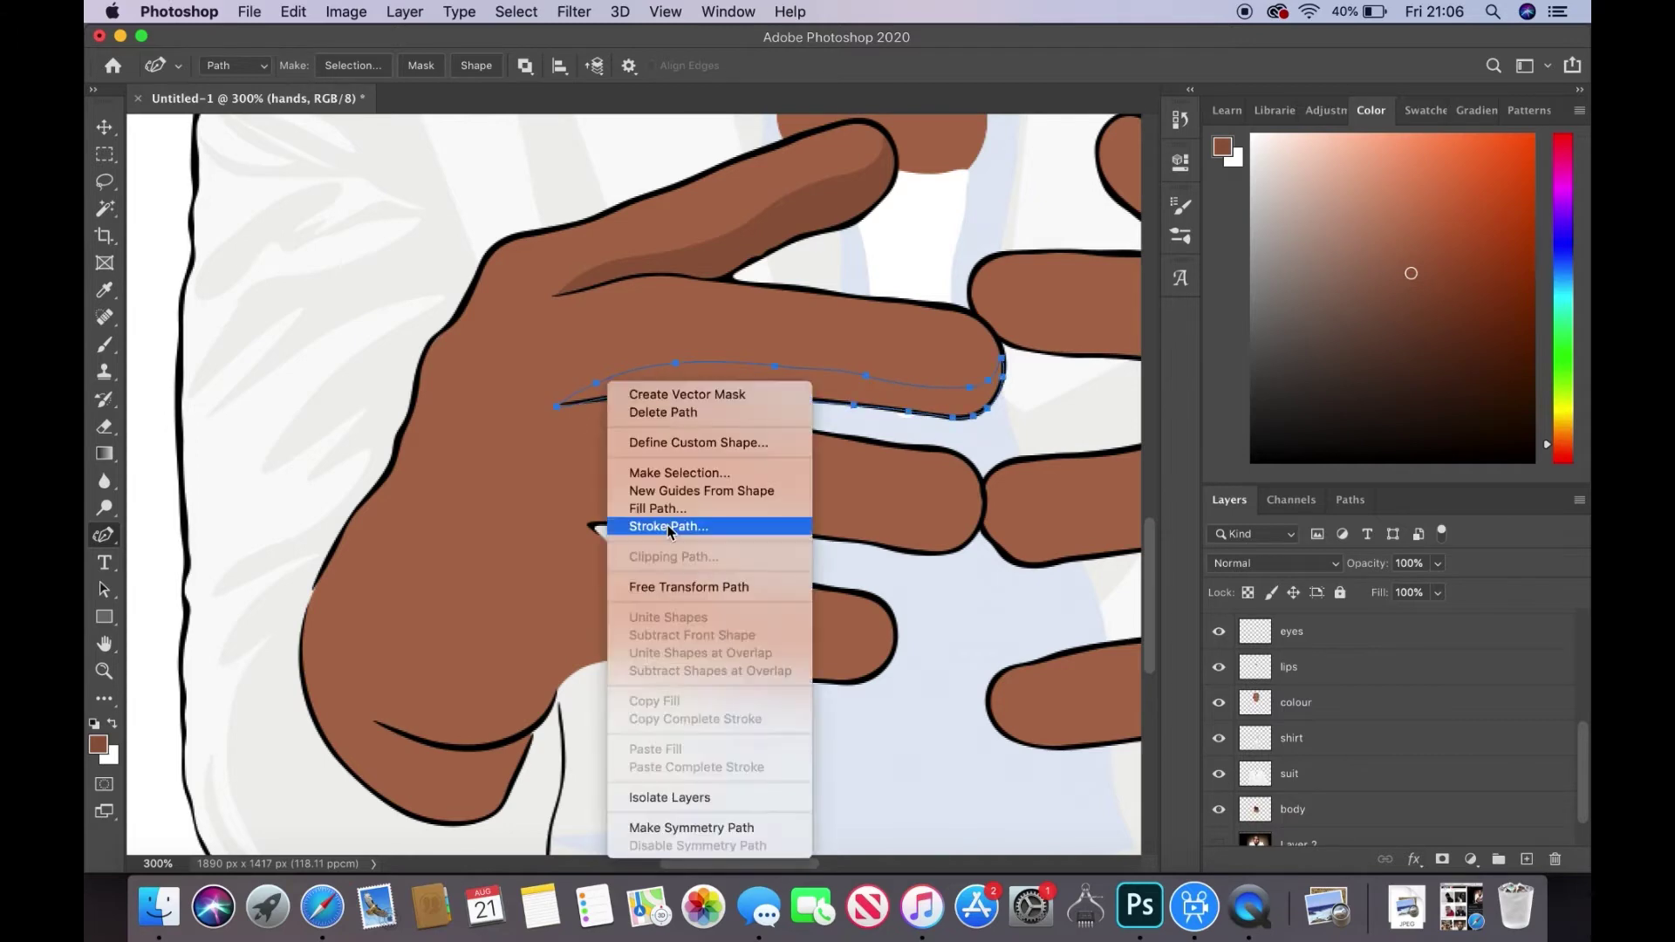
pyautogui.click(981, 353)
pyautogui.press('Return')
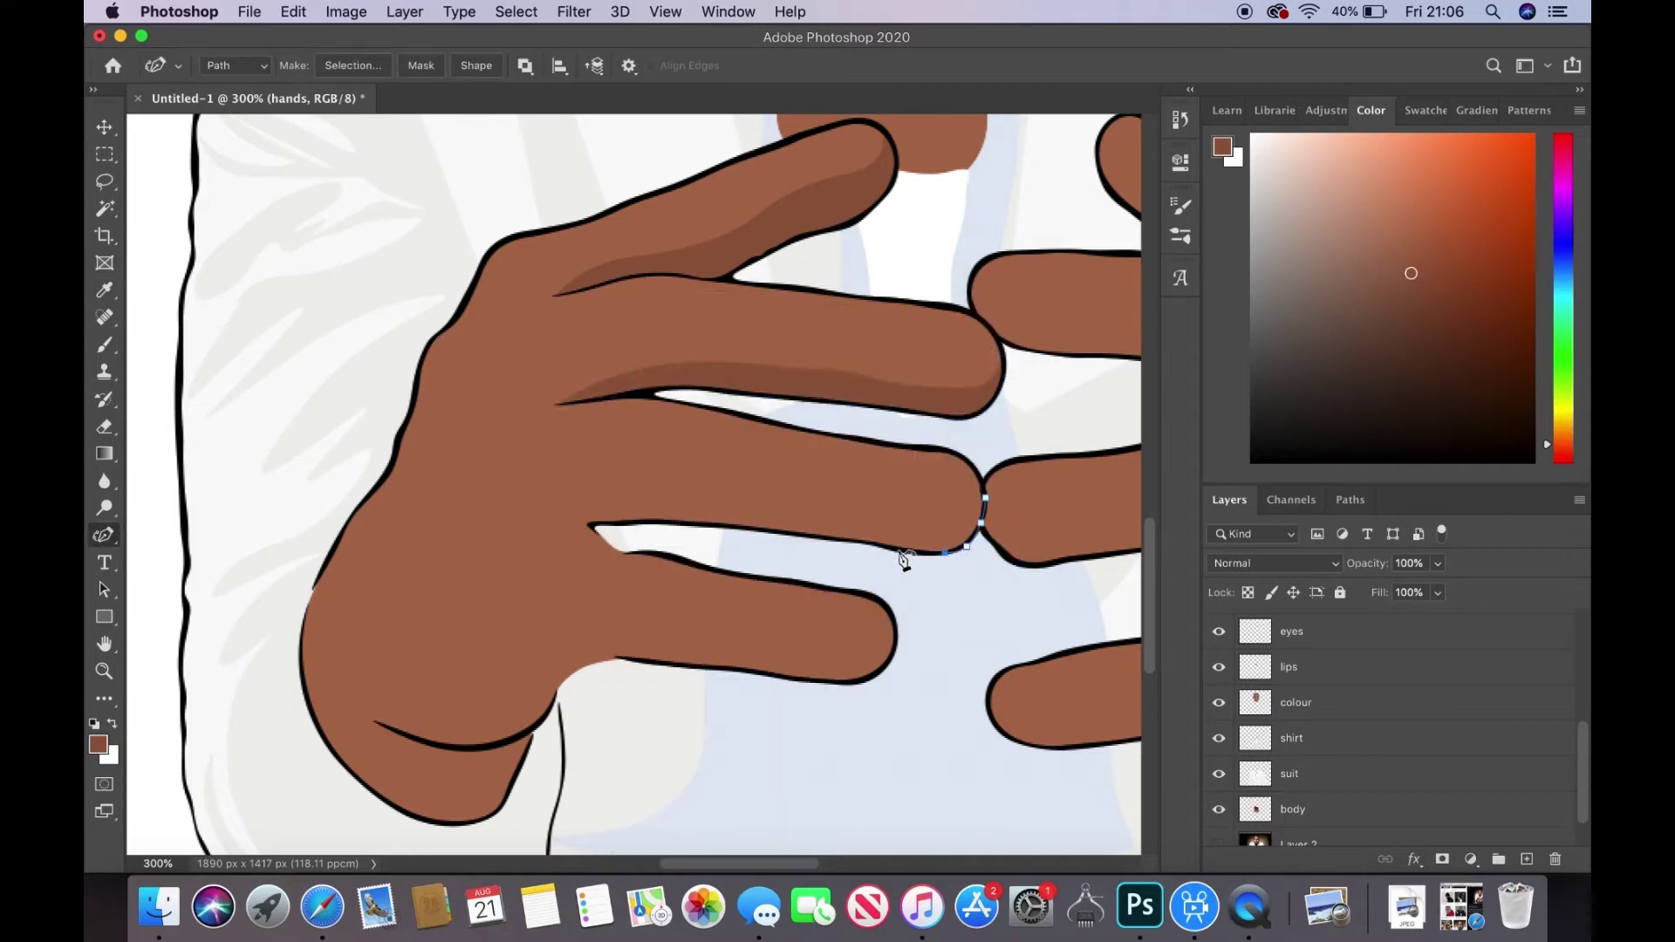
# - Fill a second finger shading path darker brown, clear it, and select the hands lines layer
pyautogui.click(679, 525)
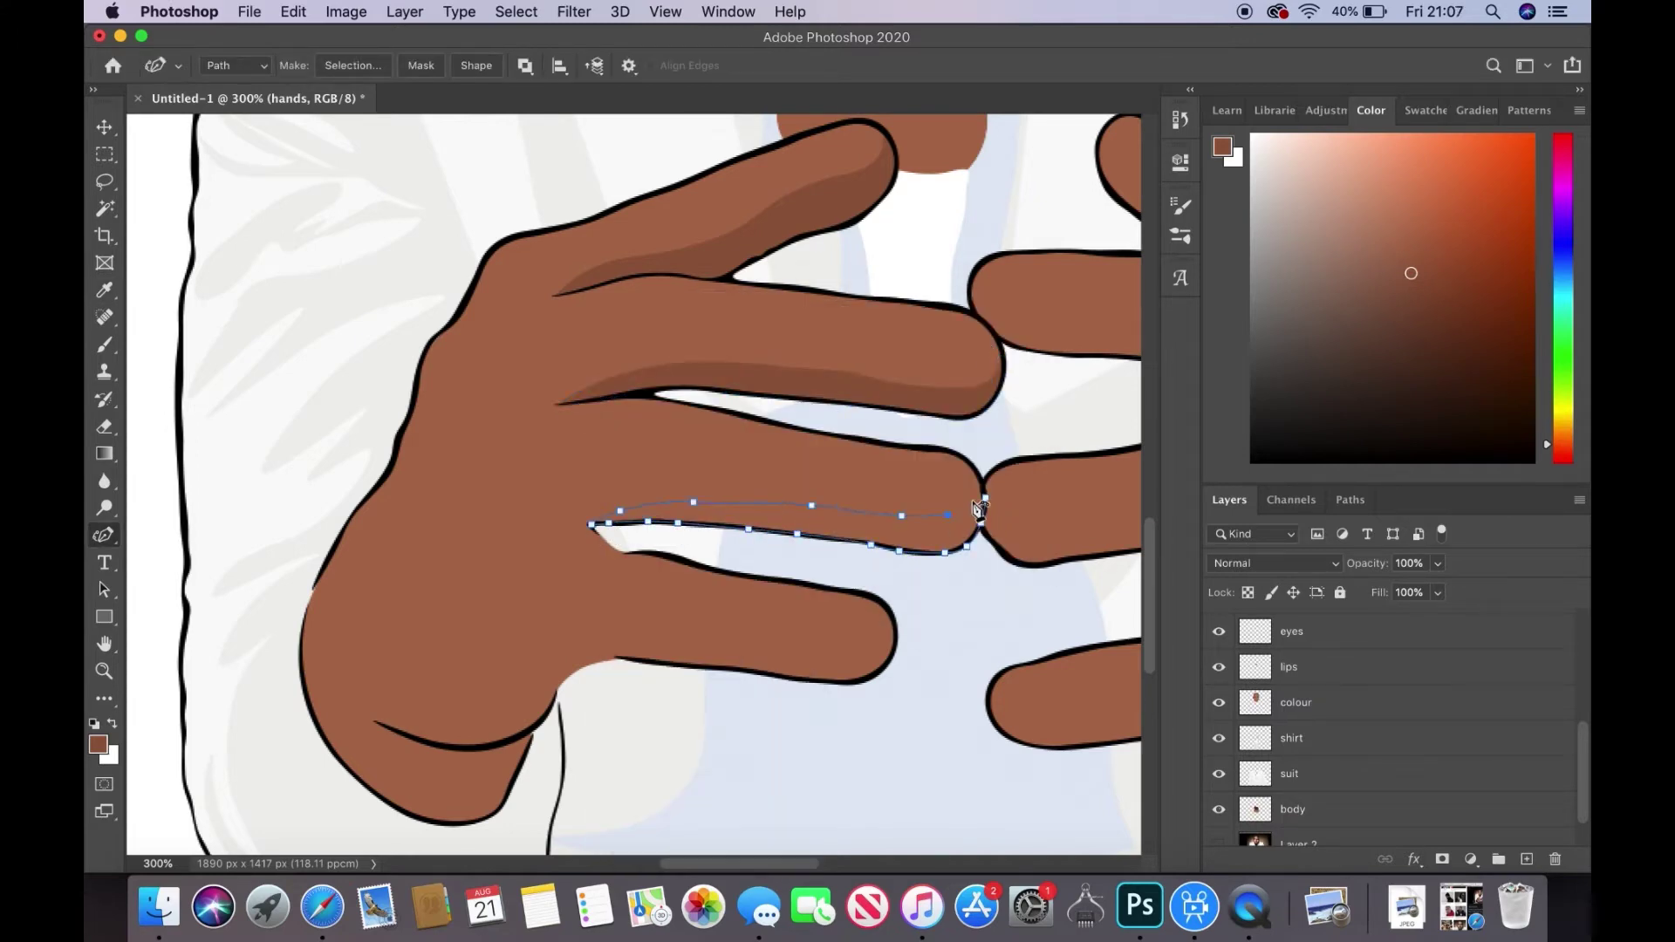
pyautogui.rightClick(940, 526)
pyautogui.click(978, 665)
pyautogui.press('Return')
pyautogui.scroll(-3, 883, 530)
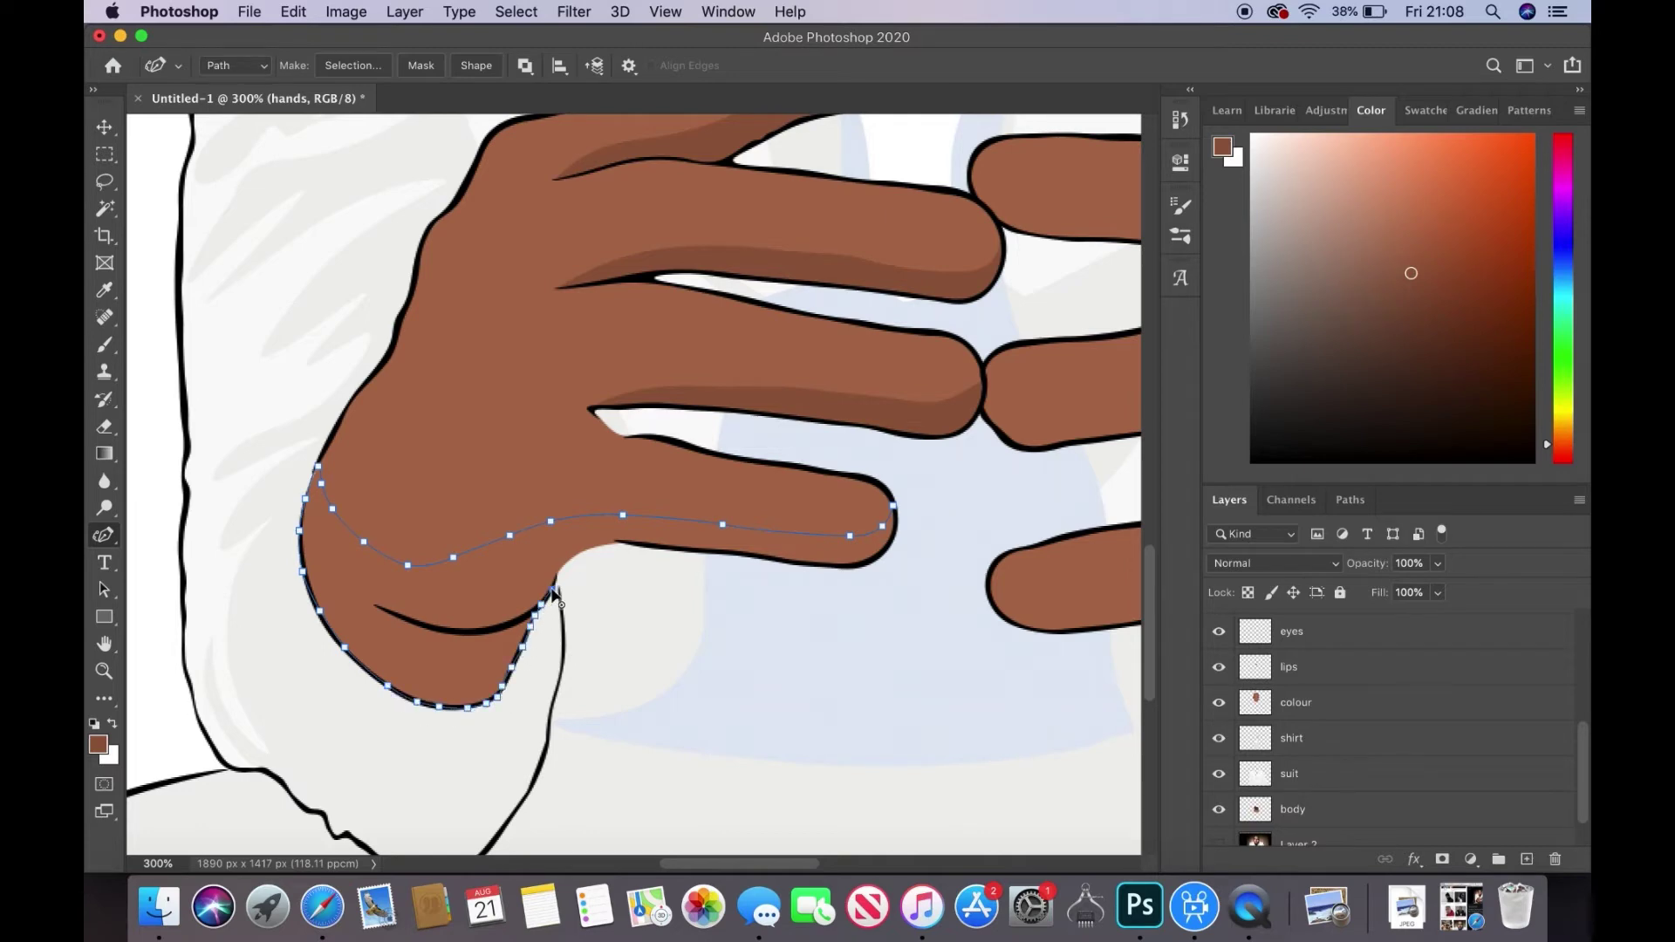
pyautogui.press('Return')
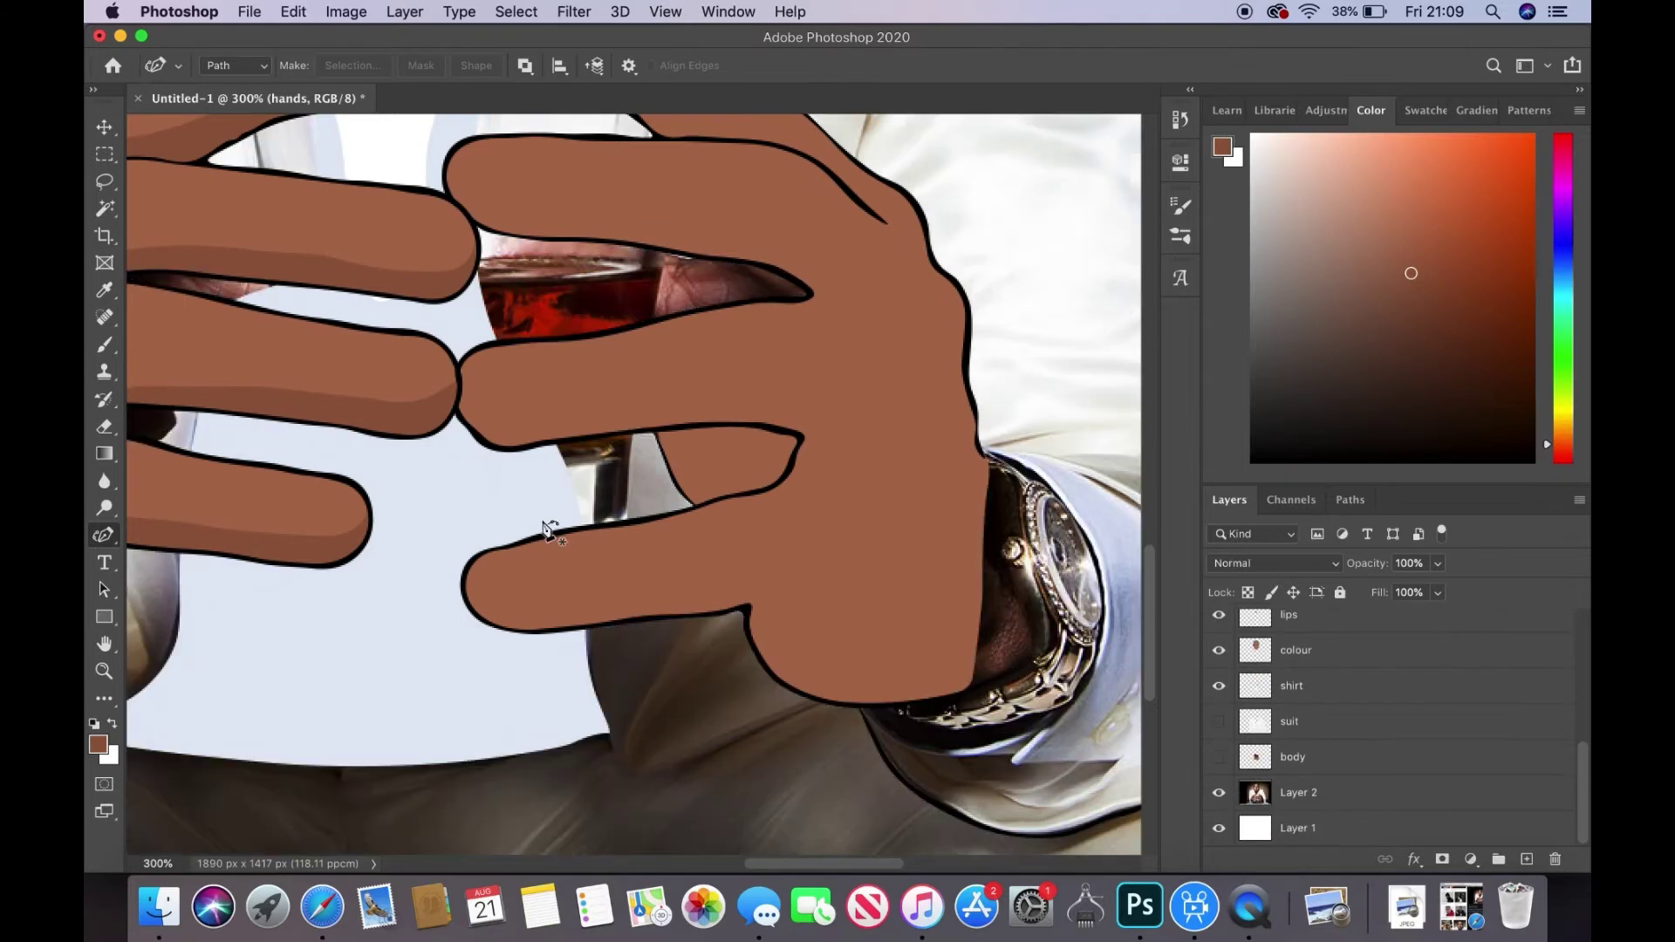
pyautogui.press('p')
pyautogui.click(653, 324)
pyautogui.click(661, 294)
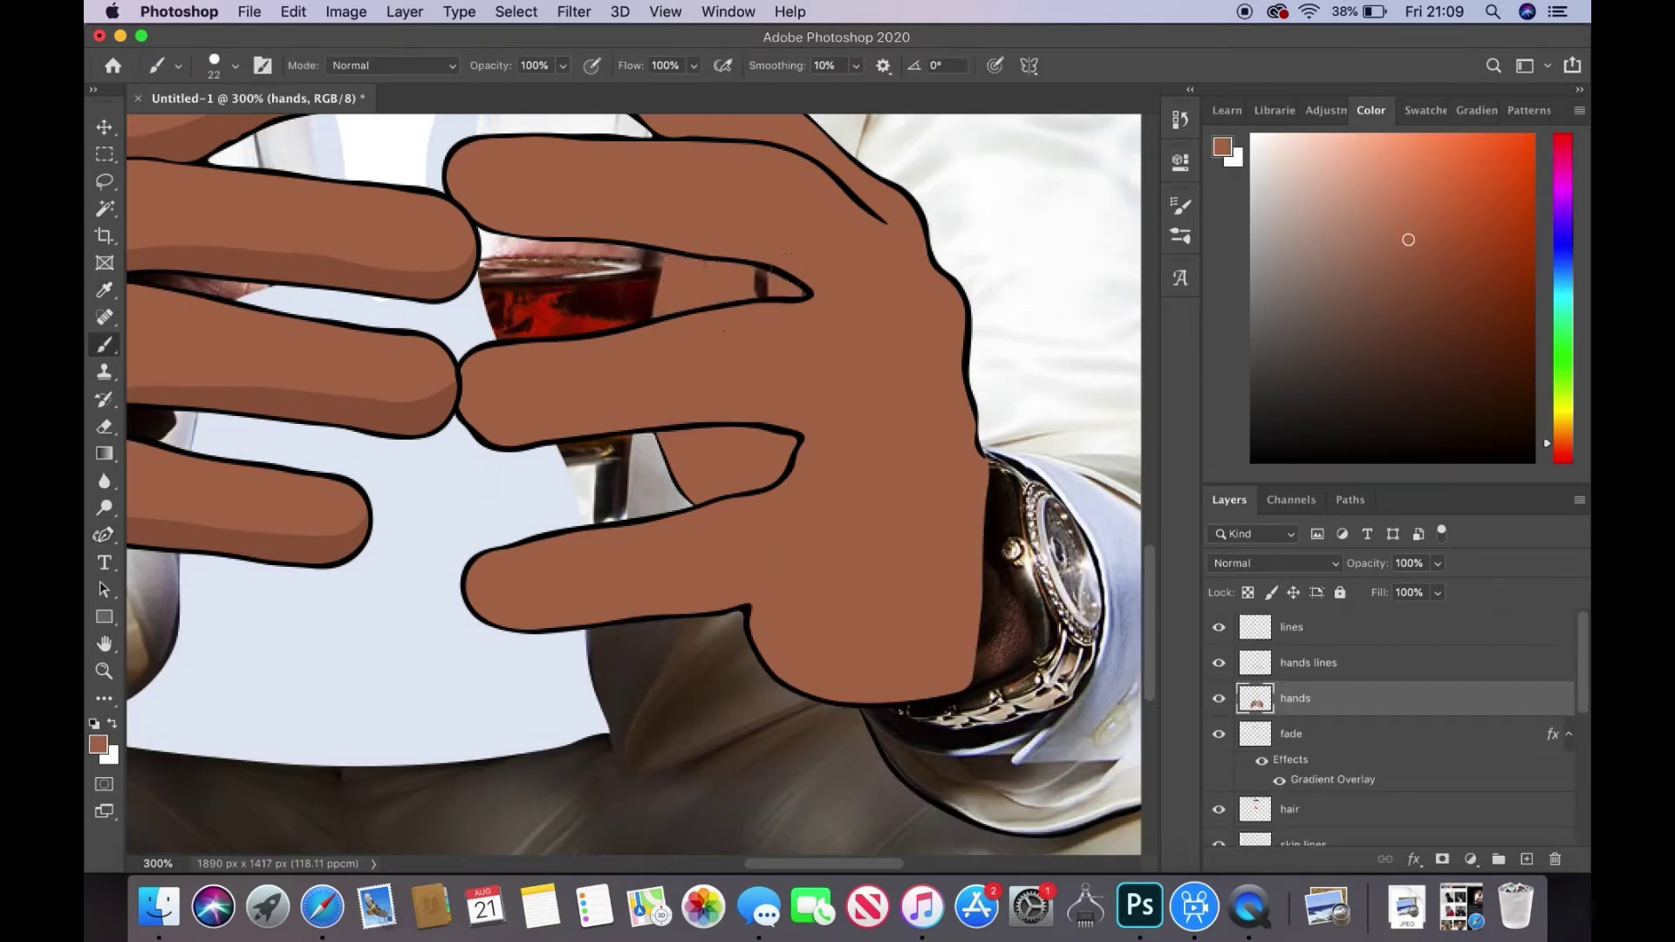
# - Reset the colours to black and stroke a short finger path in black
pyautogui.hotkey('alt', ']')
pyautogui.press('d')
pyautogui.click(669, 253)
pyautogui.rightClick(669, 262)
pyautogui.click(749, 497)
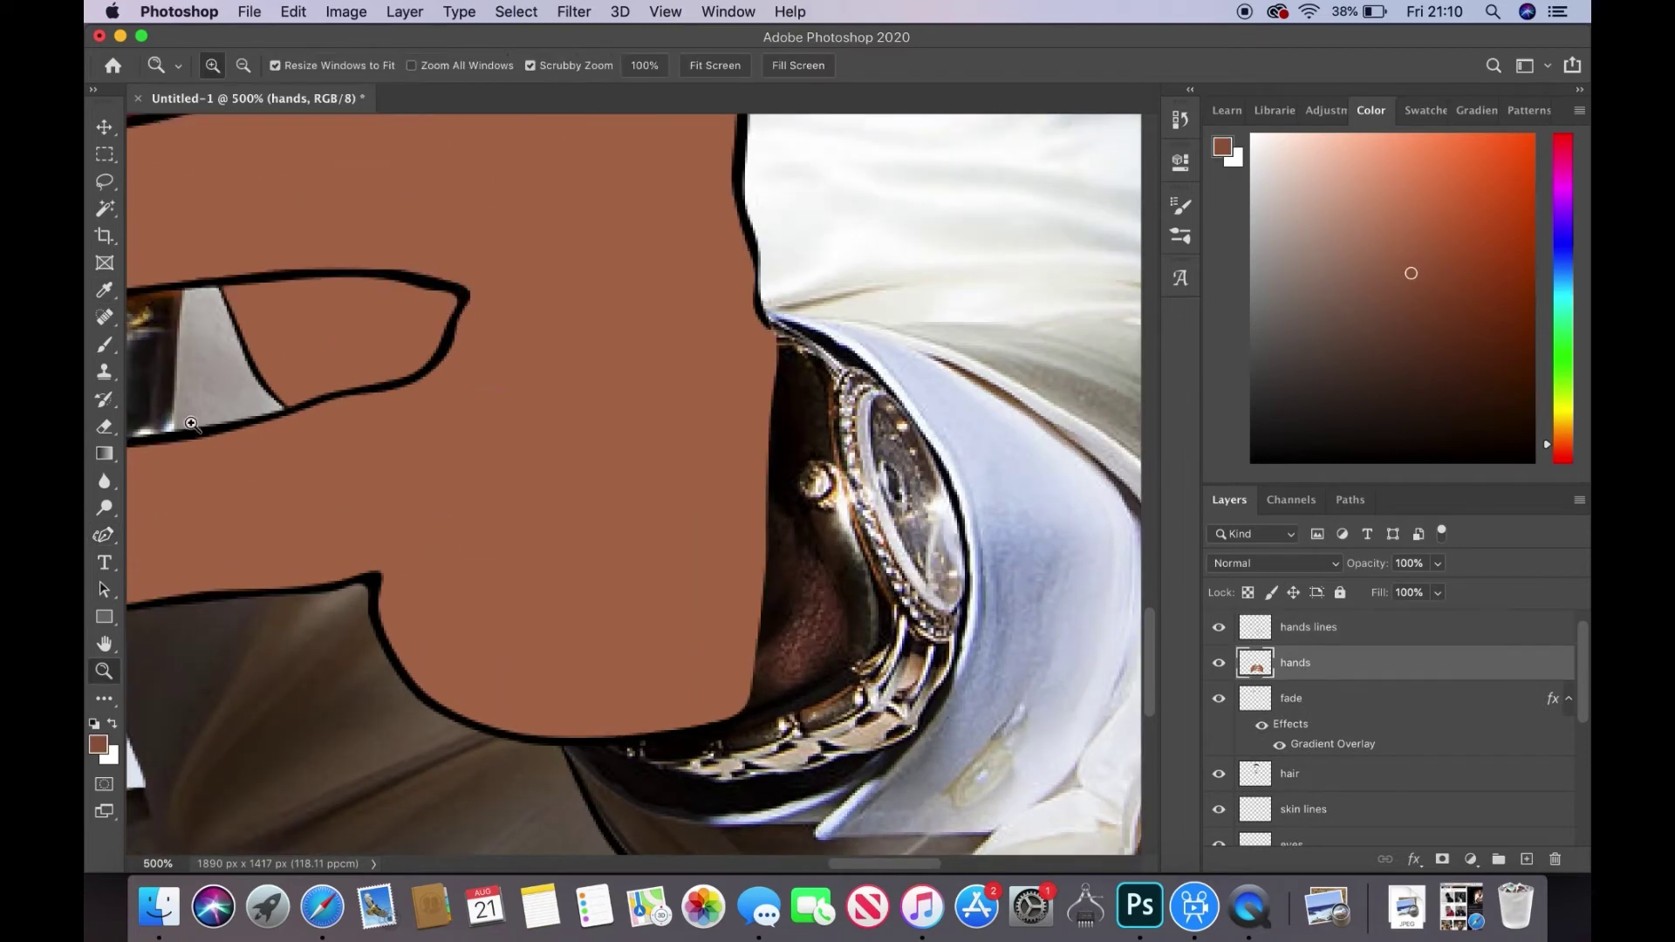
# - Paint brown over the dark gap by the watch and trace the hand from watch to fingertip
pyautogui.moveTo(760, 676); pyautogui.dragTo(777, 367)
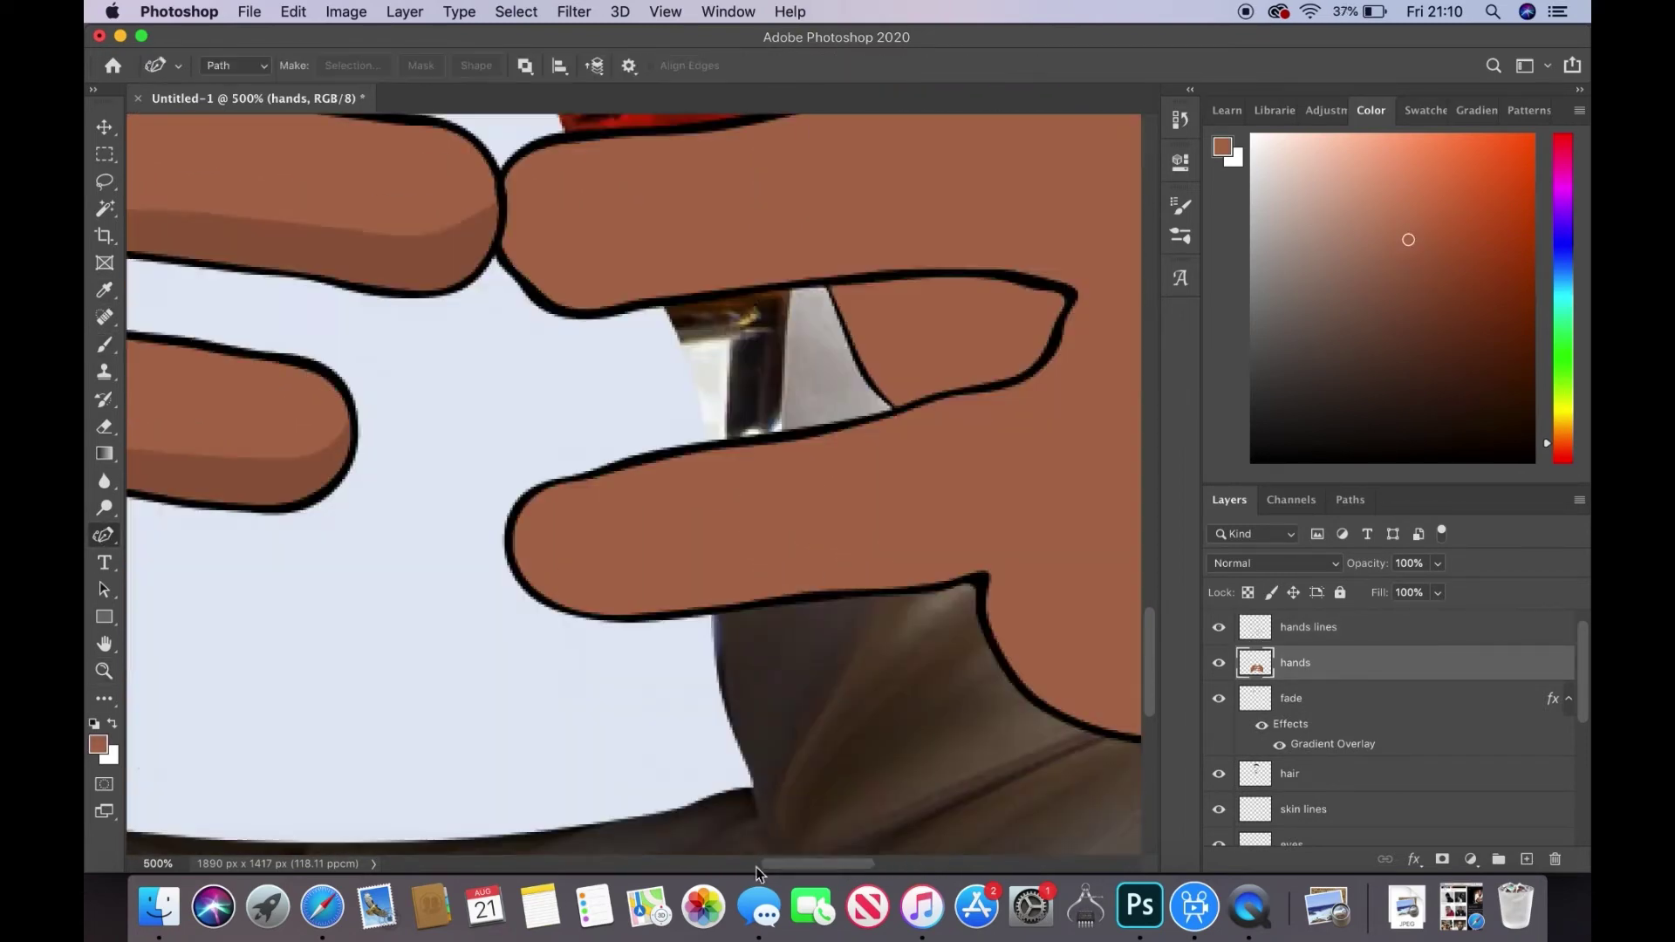
pyautogui.hscroll(-5, 611, 480)
pyautogui.press('i')
pyautogui.press('p')
pyautogui.moveTo(1043, 421)
pyautogui.mouseDown()
pyautogui.moveTo(1016, 711)
pyautogui.moveTo(637, 667)
pyautogui.moveTo(354, 609)
pyautogui.moveTo(180, 495)
pyautogui.mouseUp()
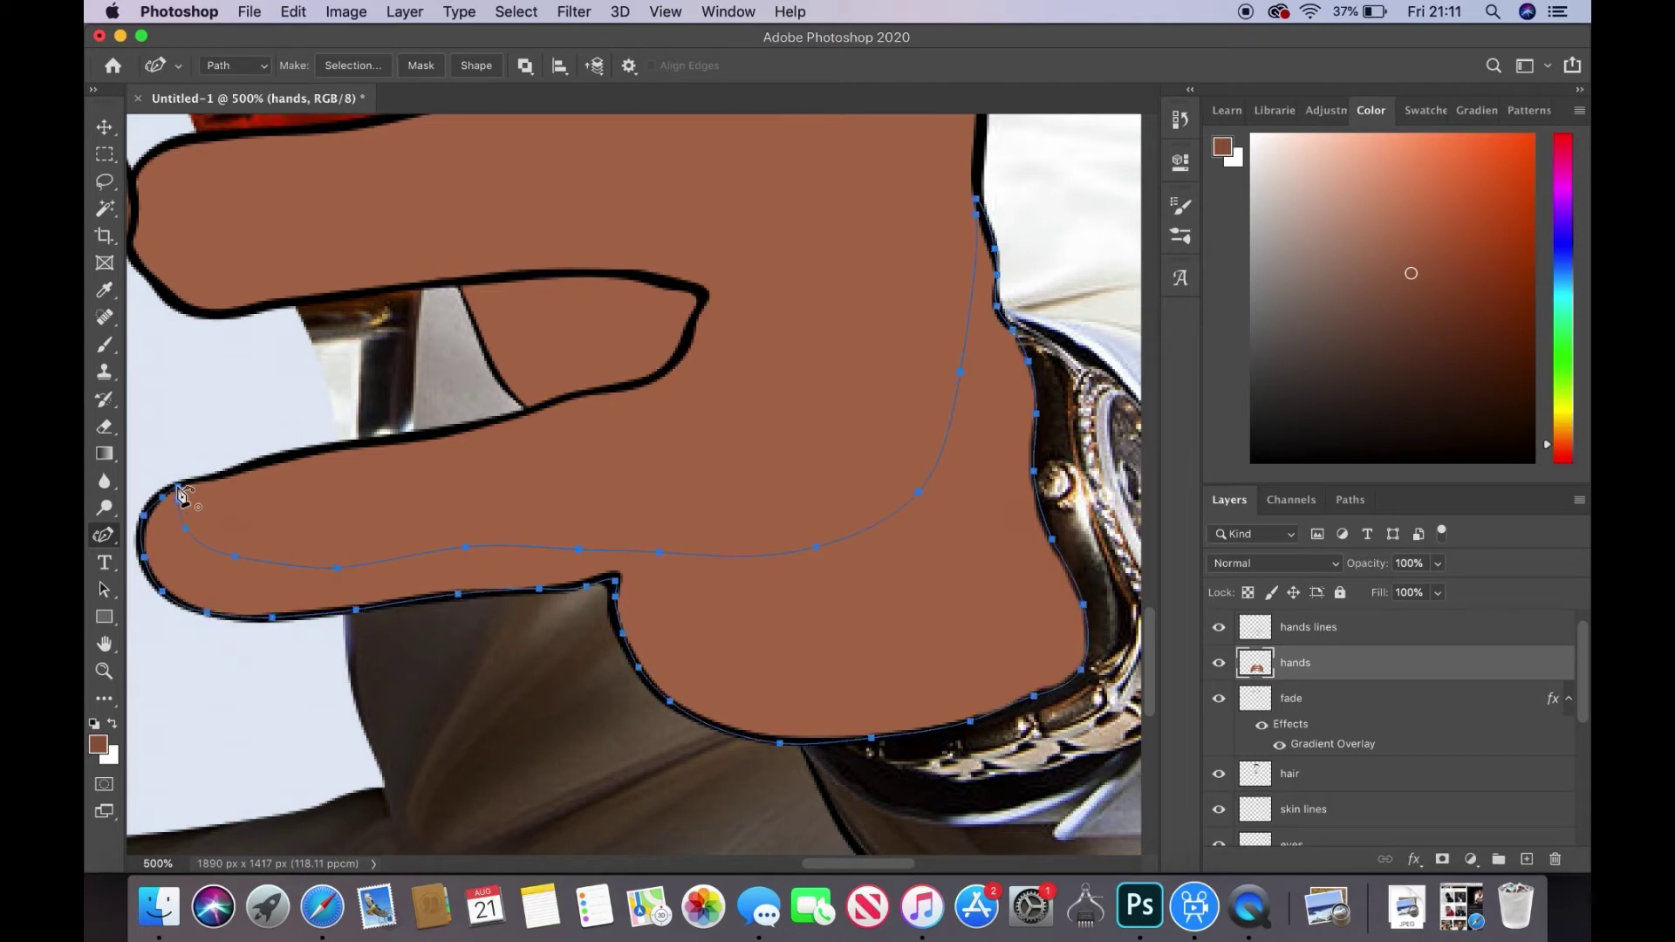
pyautogui.click(181, 495)
pyautogui.scroll(5, 863, 463)
pyautogui.hscroll(-5, 862, 463)
# - Trace the lower finger's edge, fill the path darker brown, and zoom to fit
pyautogui.moveTo(854, 480); pyautogui.dragTo(683, 576)
pyautogui.click(287, 361)
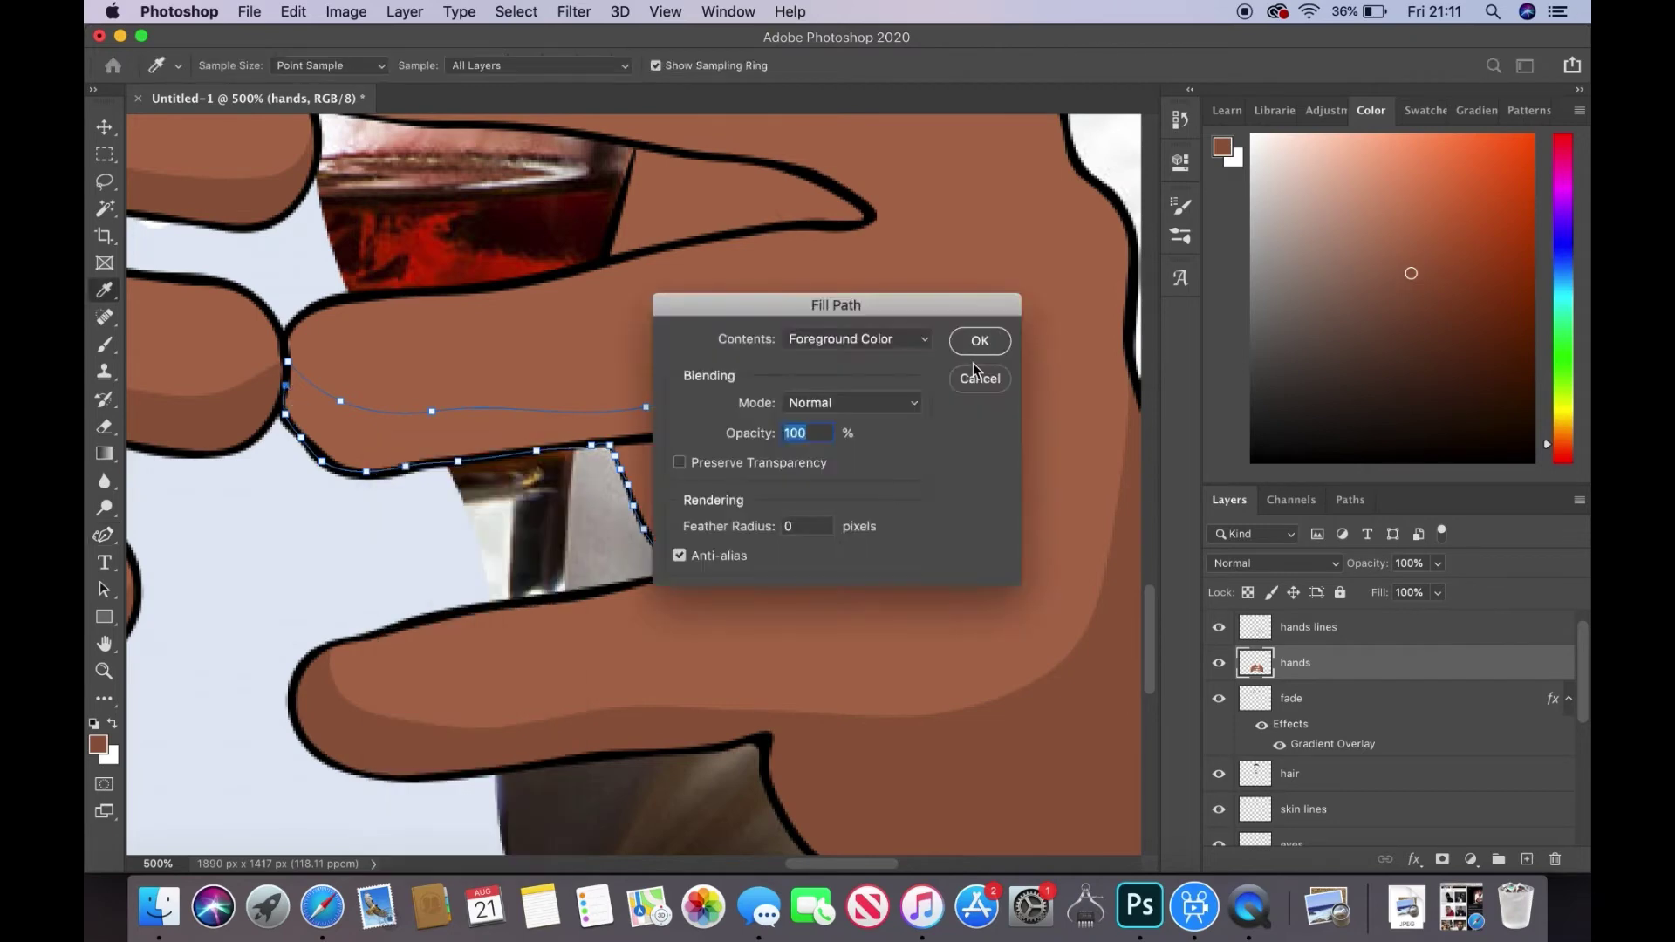
pyautogui.click(984, 337)
pyautogui.press('z')
pyautogui.hotkey('ctrl', '-')
pyautogui.hotkey('ctrl', '-')
pyautogui.scroll(-5, 1223, 768)
pyautogui.hotkey('ctrl', '0')
pyautogui.hotkey('ctrl', '+')
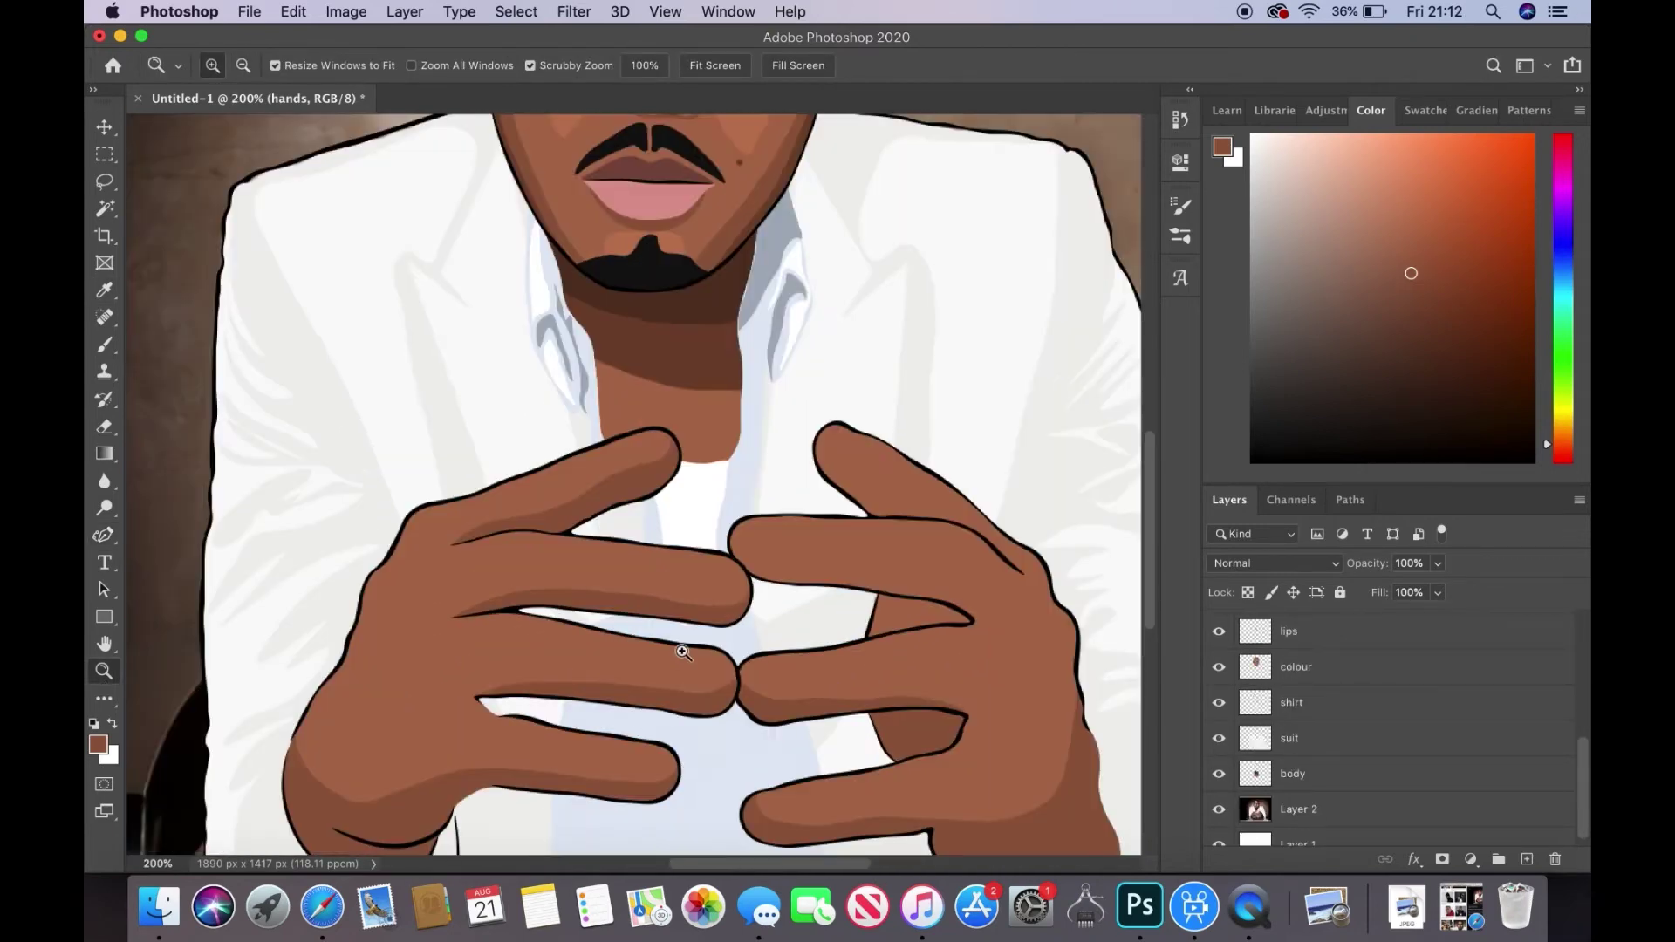
# - Draw a closed shading path along a left-hand finger edge and fill it with colour
pyautogui.hotkey('ctrl', '+')
pyautogui.scroll(-1, 1223, 768)
pyautogui.moveTo(1219, 721); pyautogui.dragTo(1219, 757)
pyautogui.scroll(-3, 1152, 594)
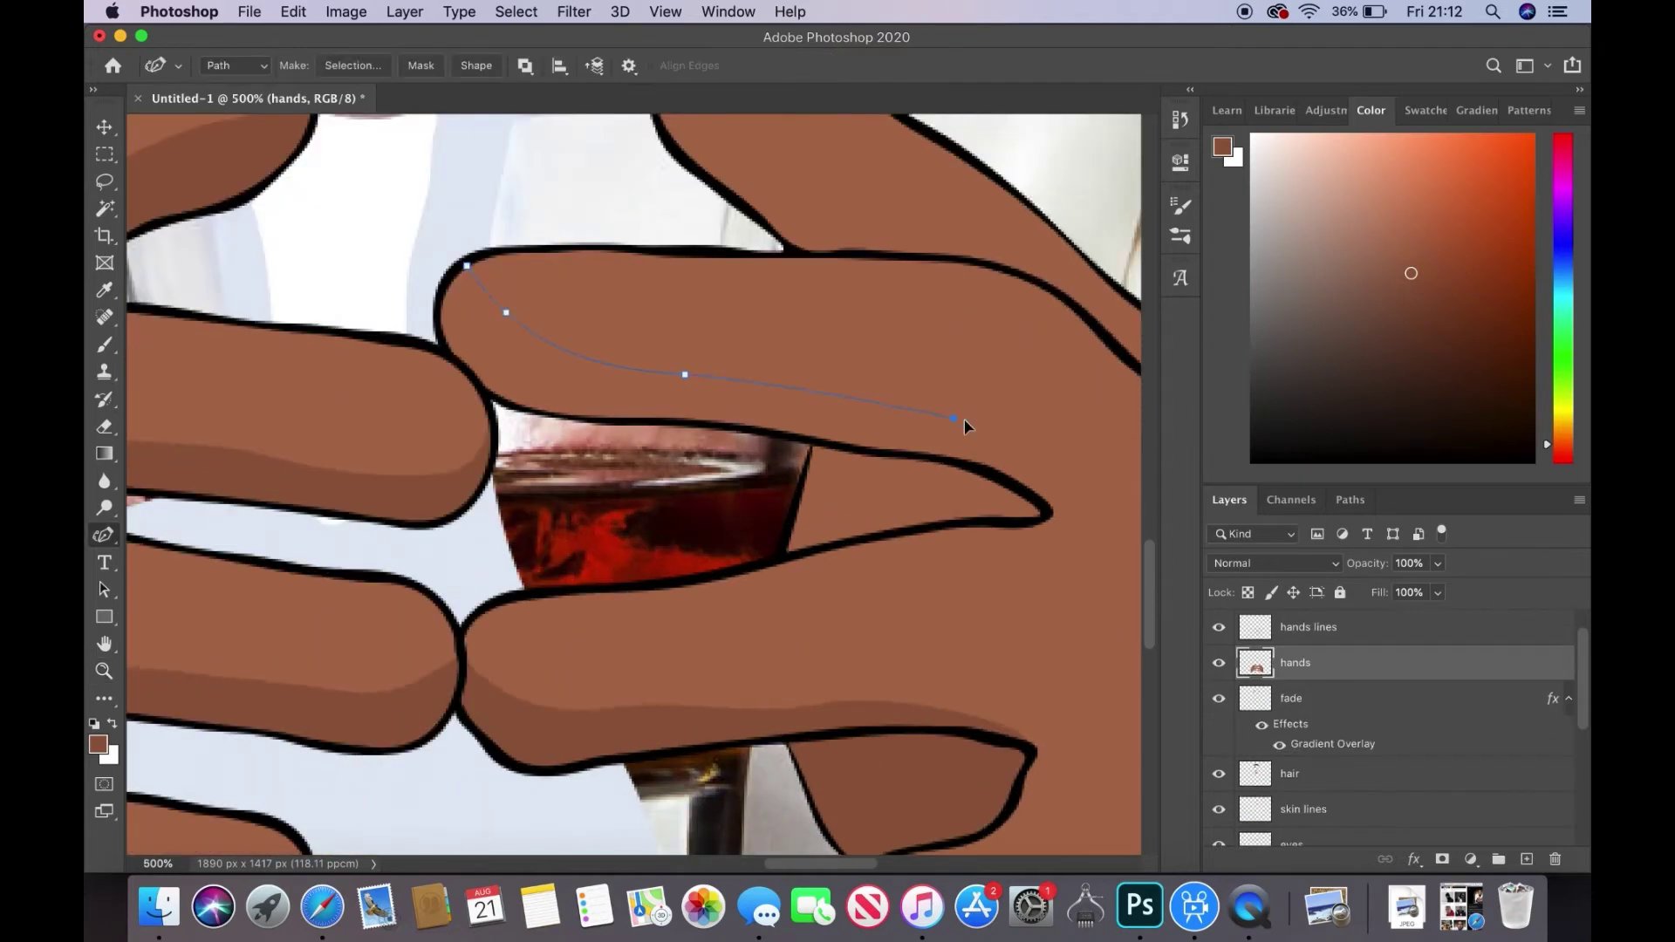
pyautogui.click(790, 559)
pyautogui.click(801, 462)
pyautogui.click(750, 429)
pyautogui.click(505, 410)
pyautogui.click(441, 314)
pyautogui.rightClick(469, 309)
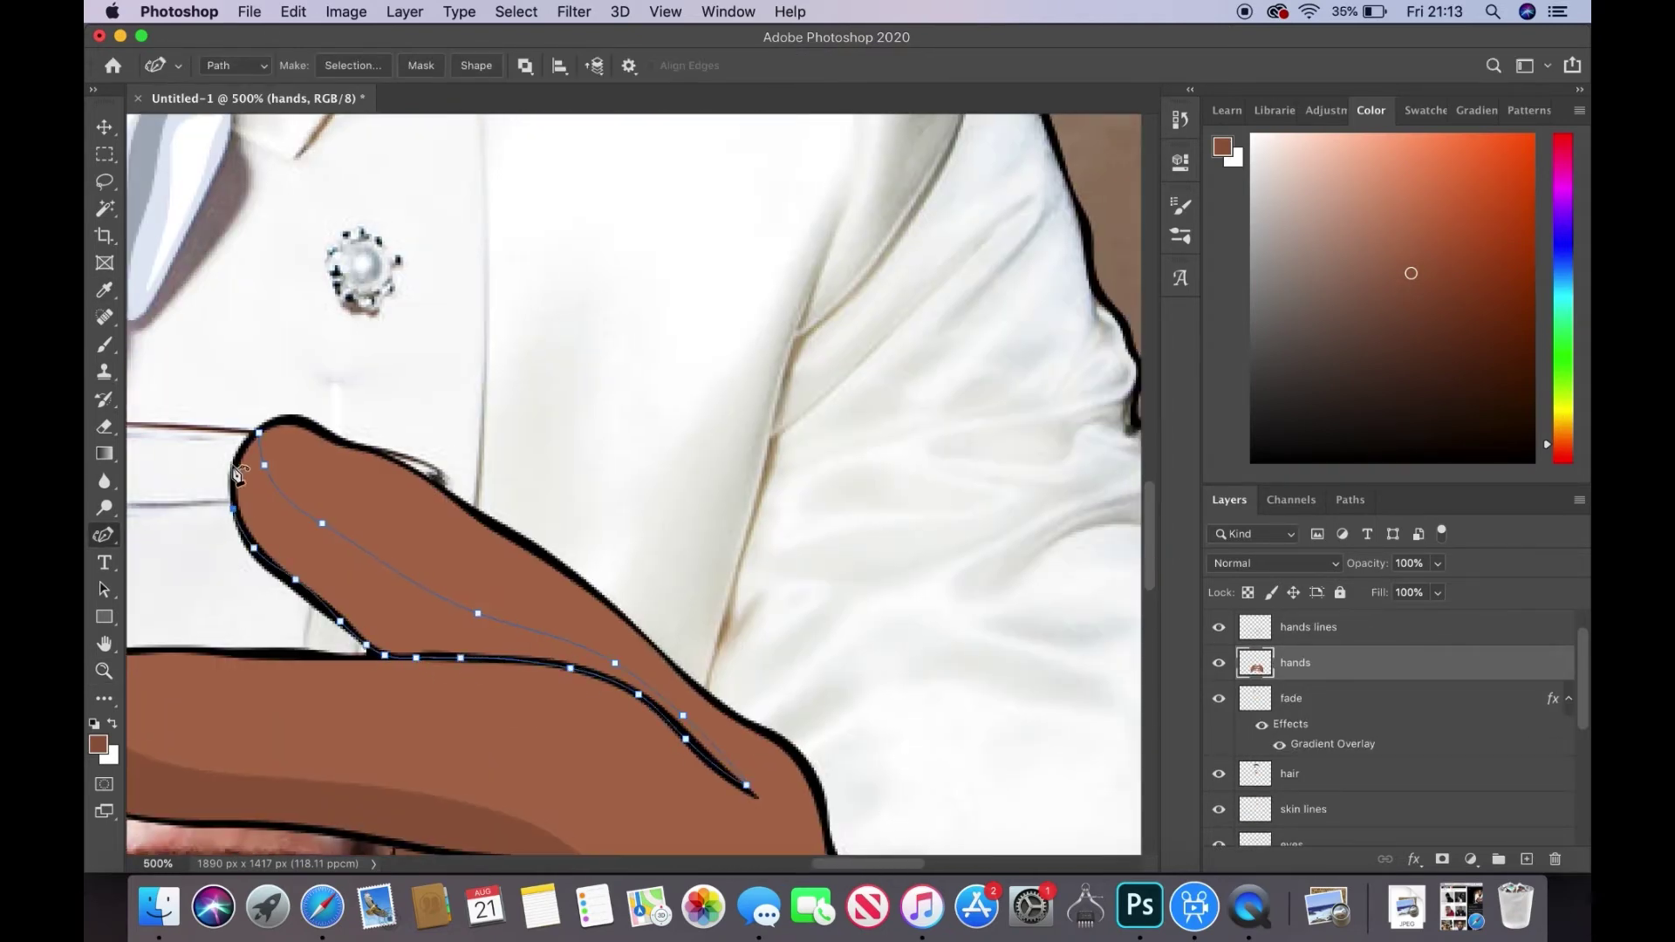
pyautogui.click(981, 342)
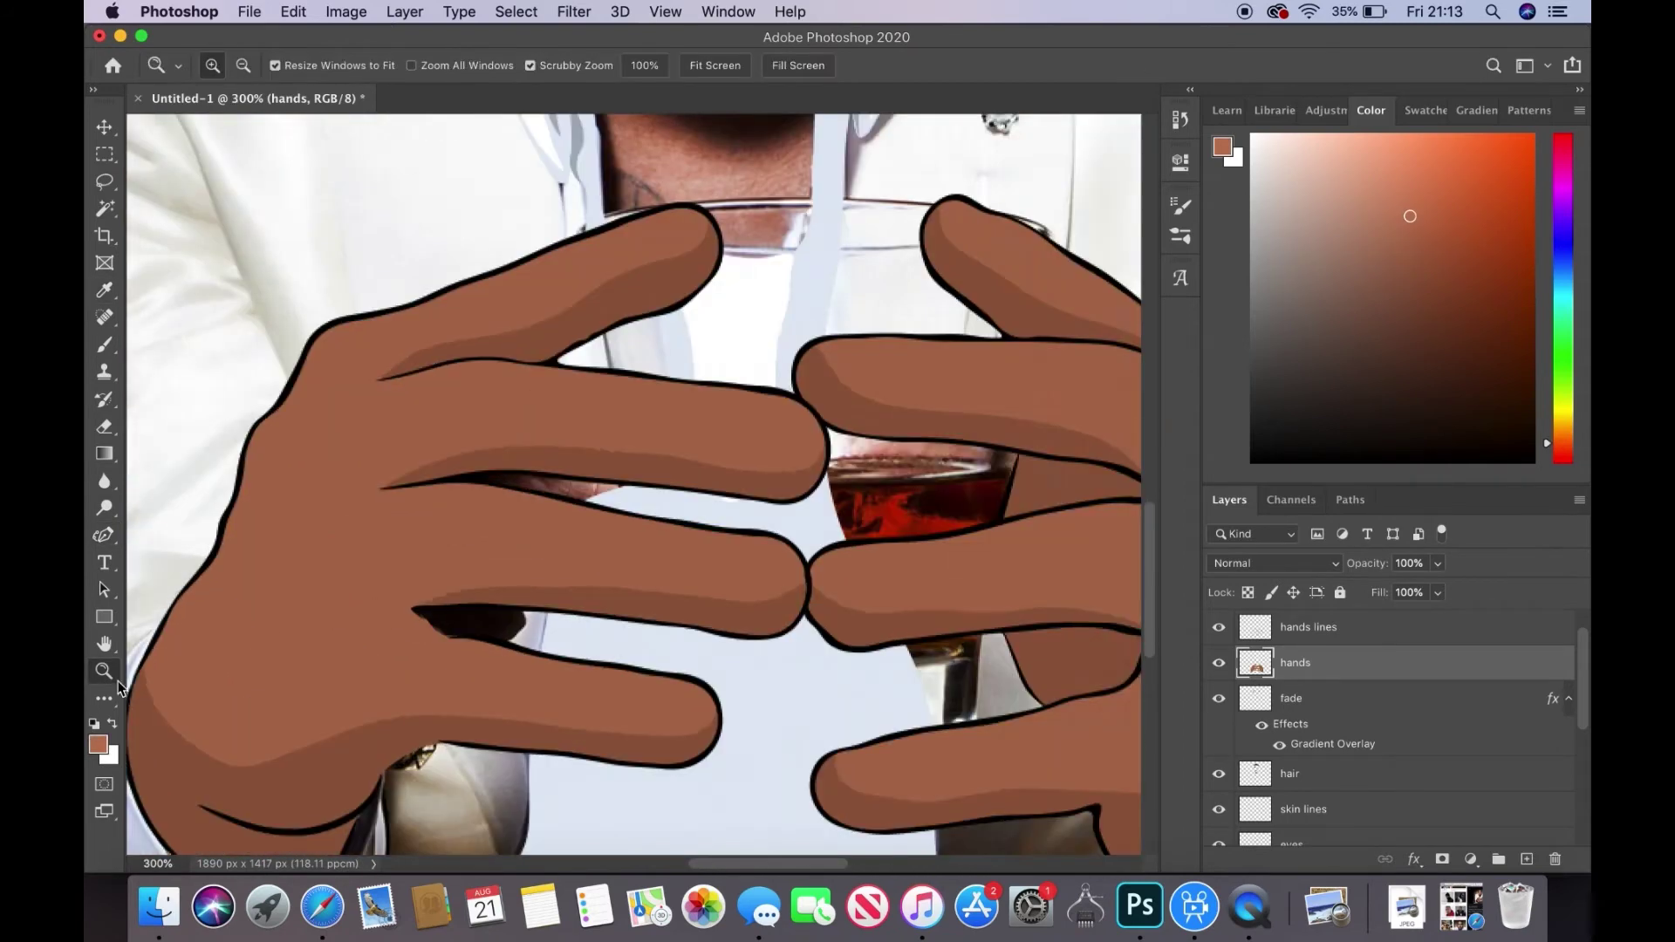
# - Trace another path along the finger tops and down the hand's left edge
pyautogui.scroll(-5, 1396, 733)
pyautogui.moveTo(1219, 738); pyautogui.dragTo(1219, 809)
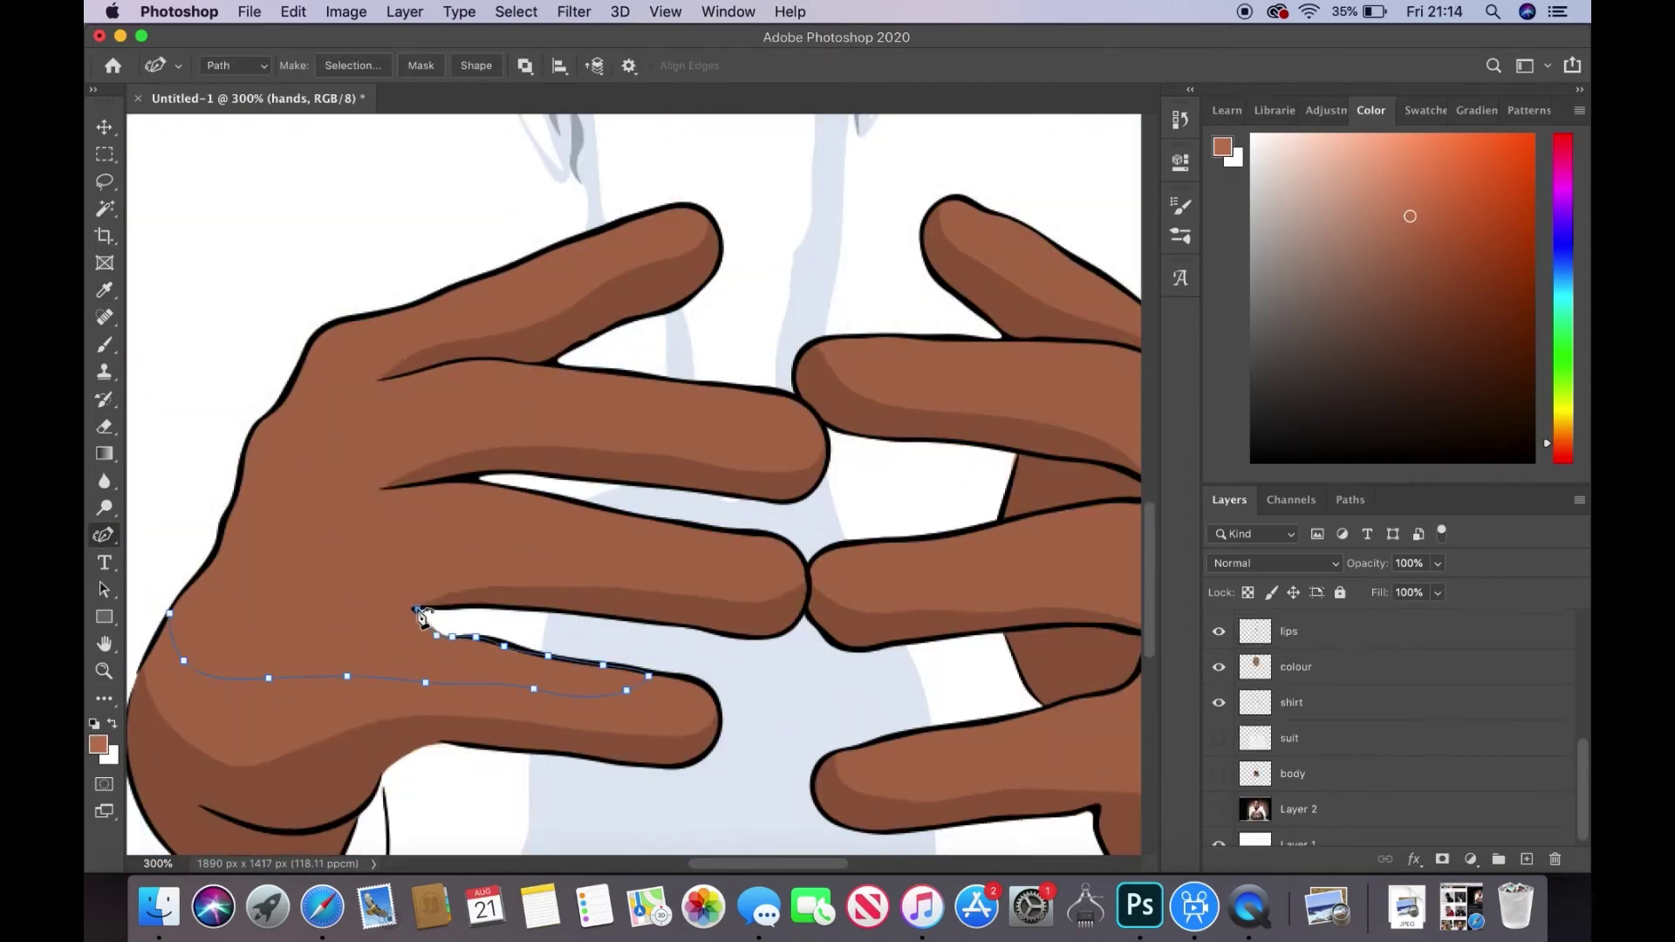
pyautogui.moveTo(784, 553); pyautogui.dragTo(587, 512)
pyautogui.moveTo(698, 406); pyautogui.dragTo(593, 377)
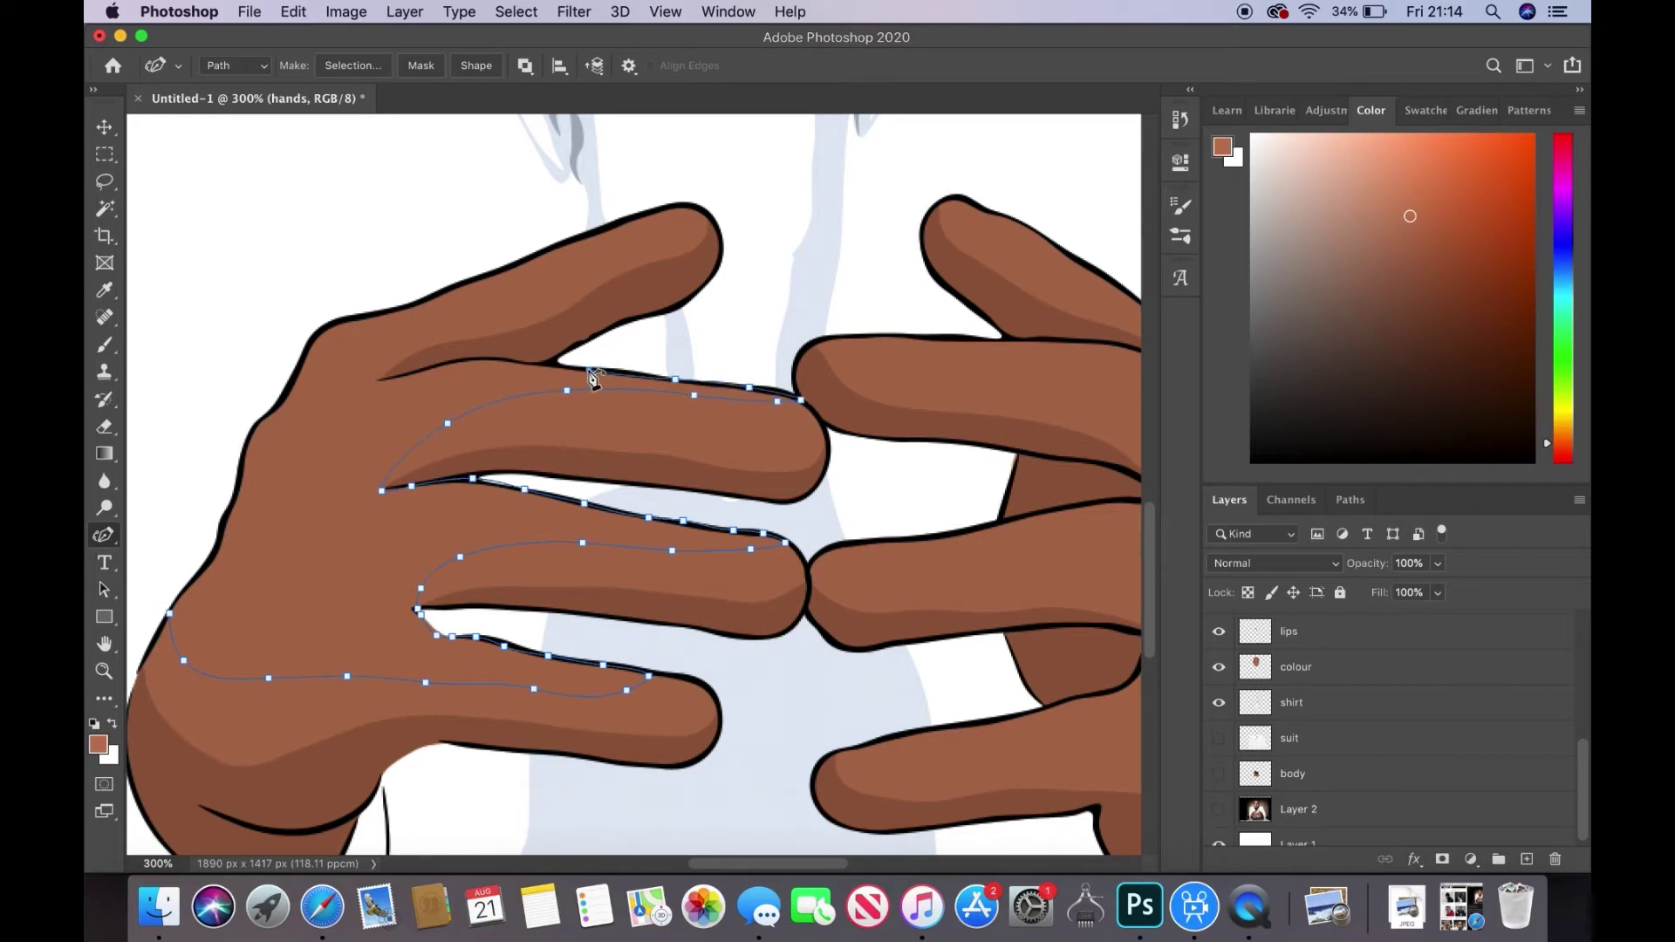
pyautogui.moveTo(417, 342); pyautogui.dragTo(507, 277)
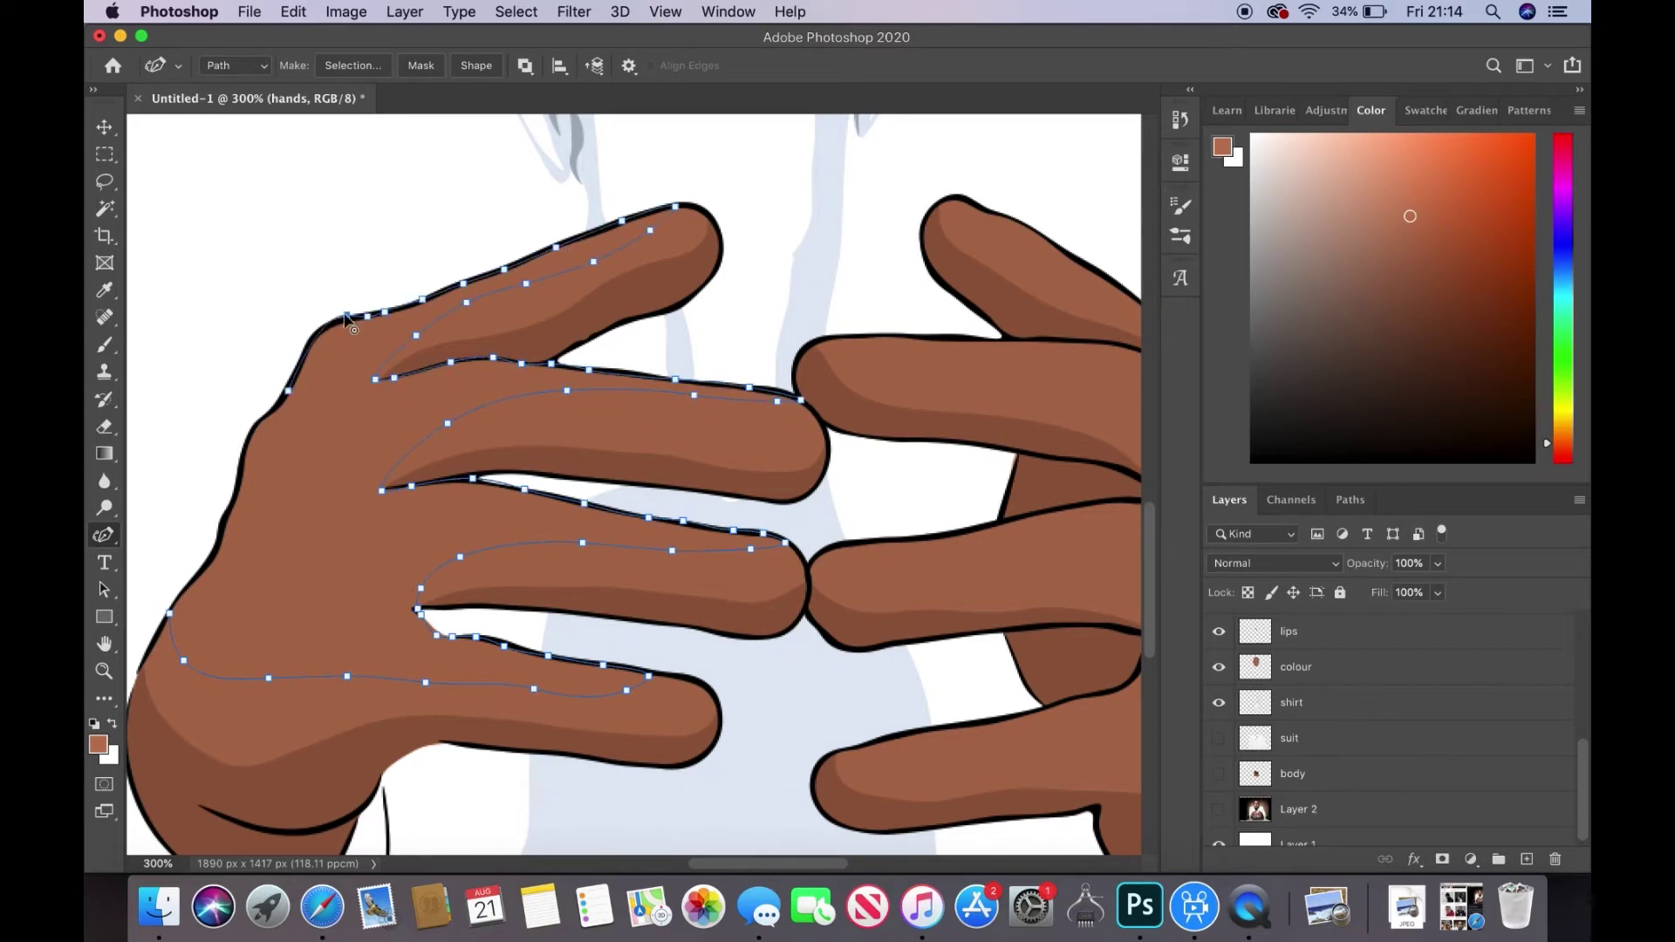
pyautogui.moveTo(347, 321); pyautogui.dragTo(183, 616)
# - Trace a closed shading path around the right hand's fingers and bring up its fill options
pyautogui.hscroll(5, 923, 569)
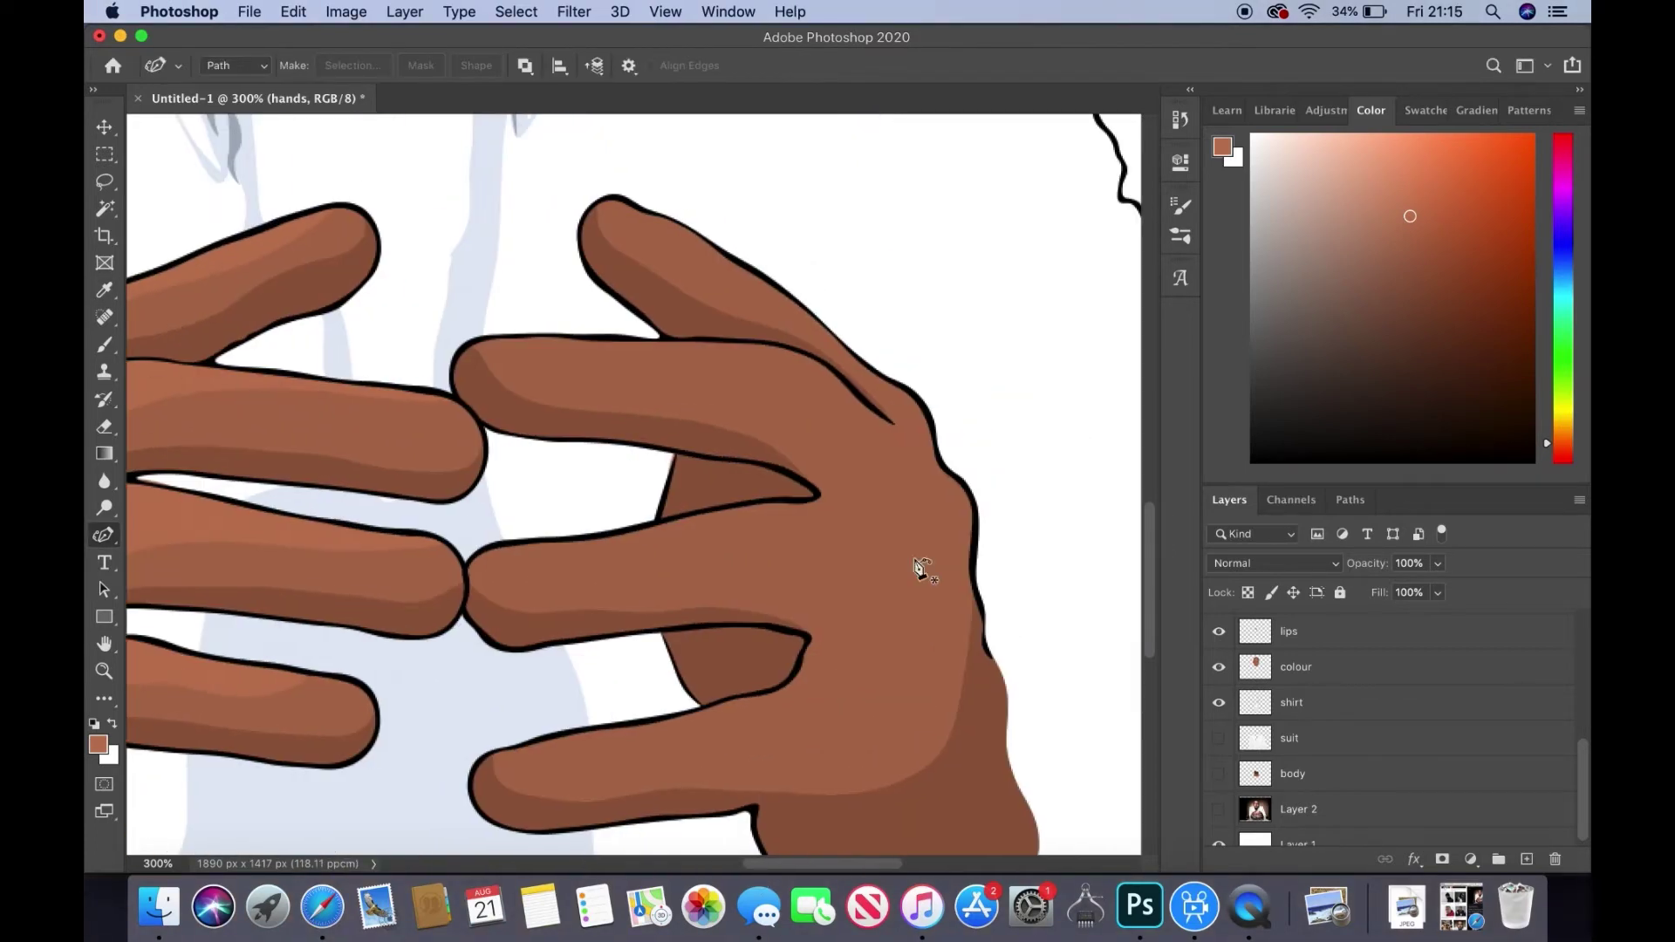
pyautogui.moveTo(569, 731); pyautogui.dragTo(907, 727)
pyautogui.moveTo(943, 464); pyautogui.dragTo(741, 267)
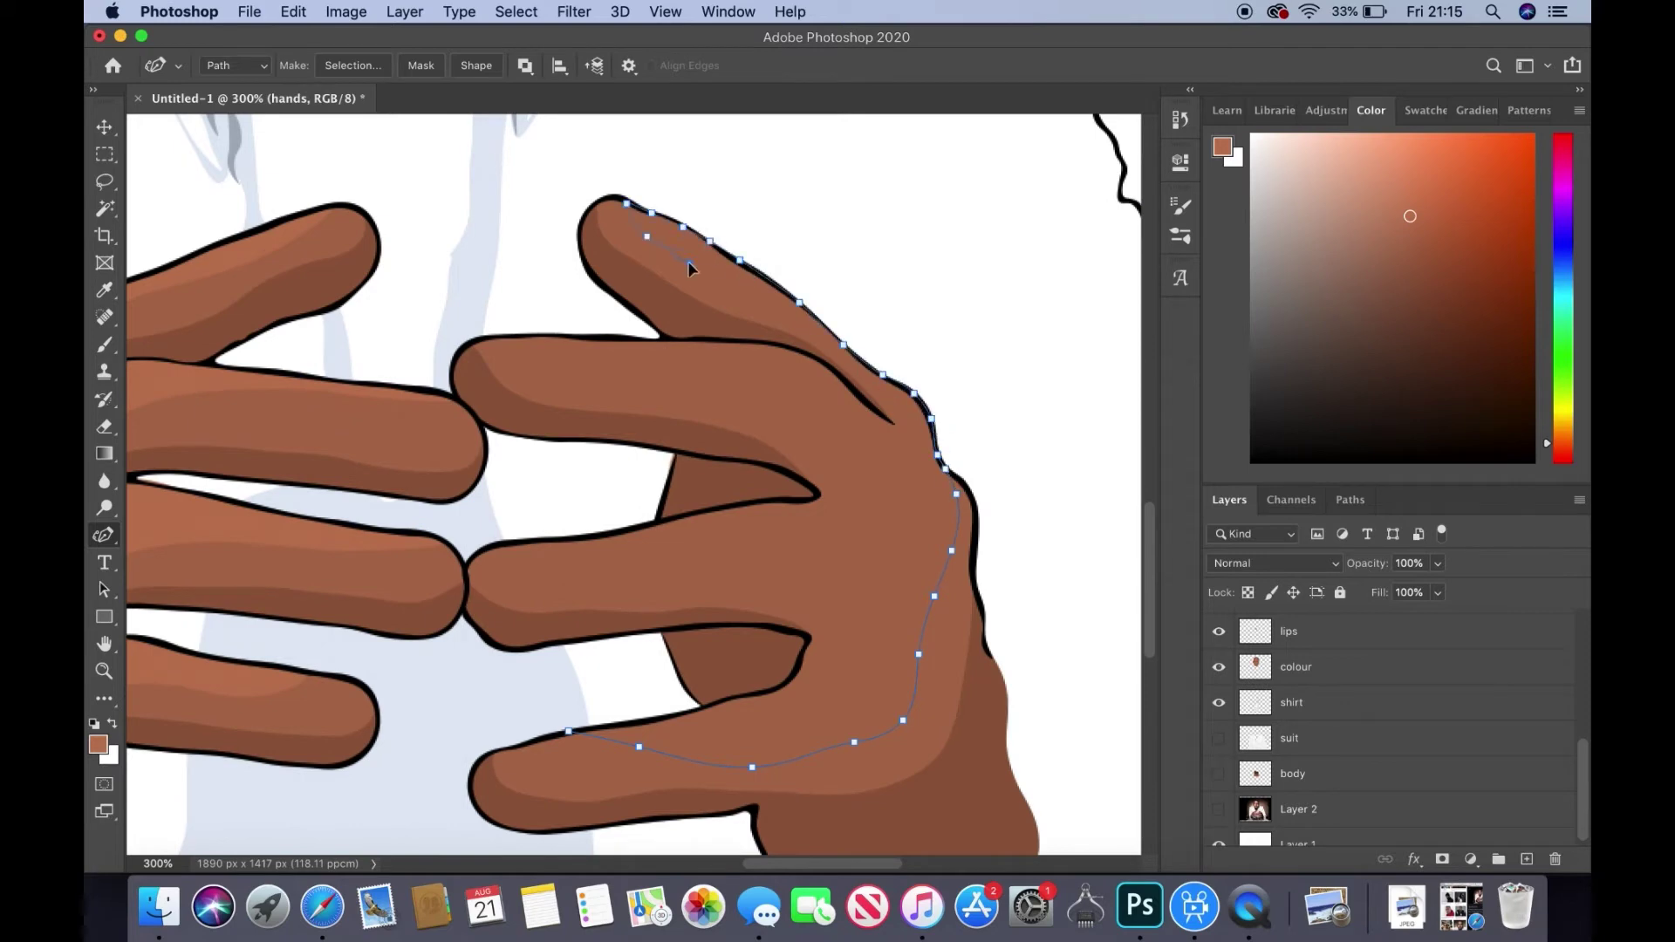
pyautogui.moveTo(897, 429); pyautogui.dragTo(603, 342)
pyautogui.moveTo(586, 548); pyautogui.dragTo(568, 731)
pyautogui.rightClick(767, 729)
# - Fill the right-hand shading path brown, then fill the first fingernails pink
pyautogui.click(981, 341)
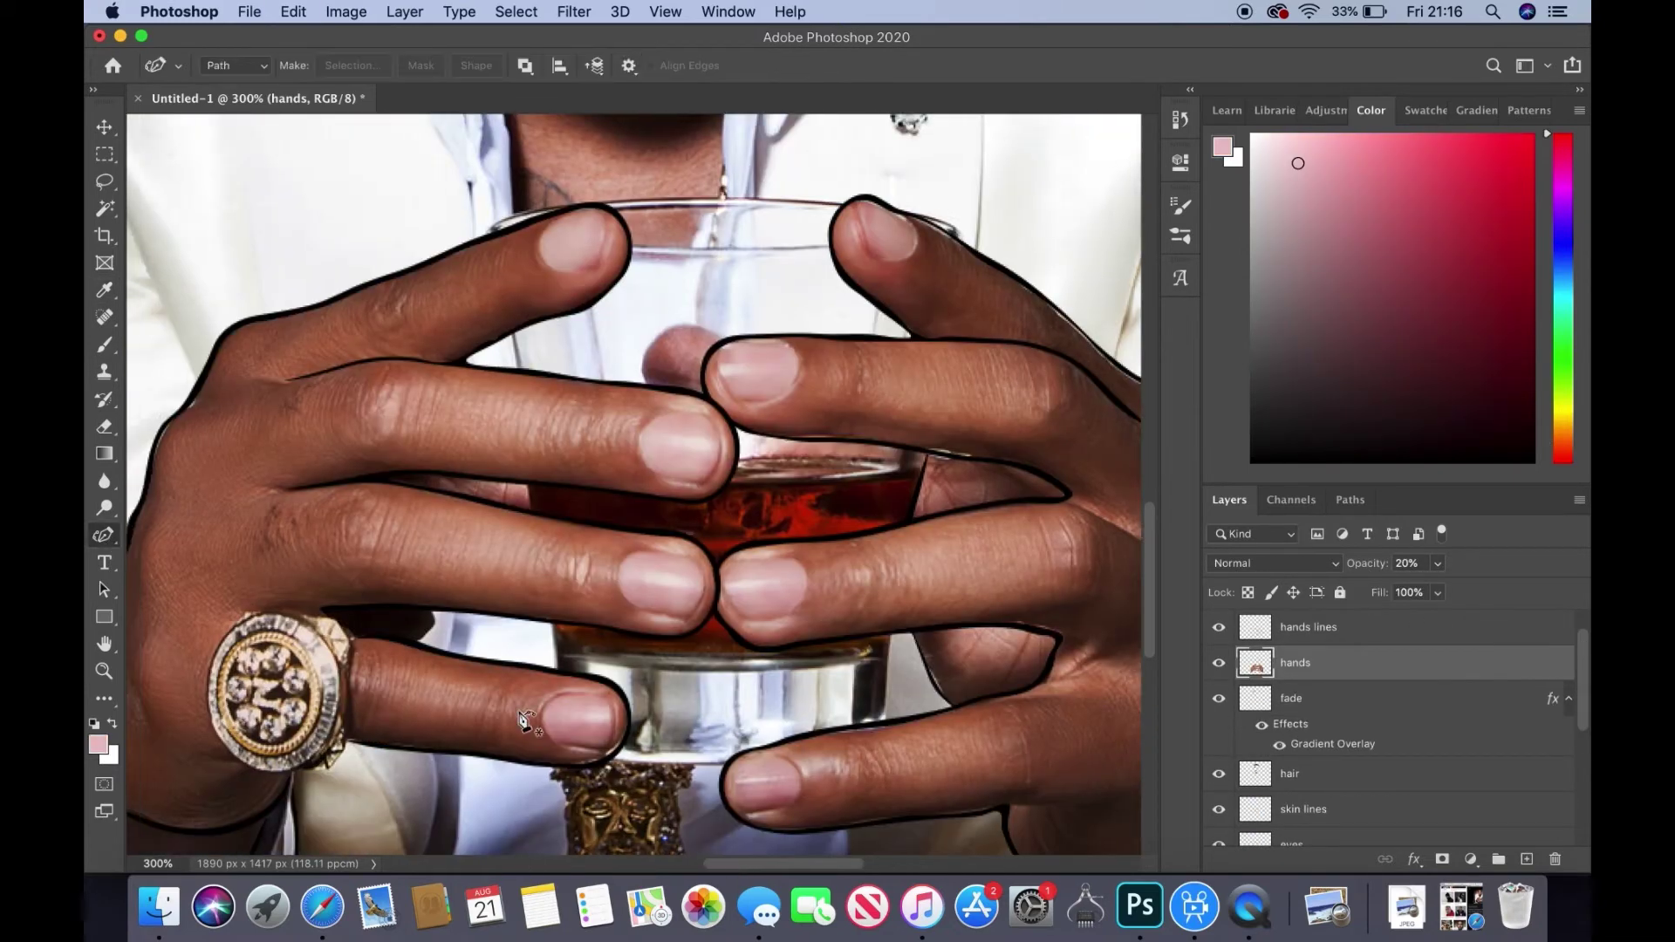
pyautogui.moveTo(540, 717); pyautogui.dragTo(608, 759)
pyautogui.click(980, 341)
pyautogui.moveTo(616, 583); pyautogui.dragTo(635, 602)
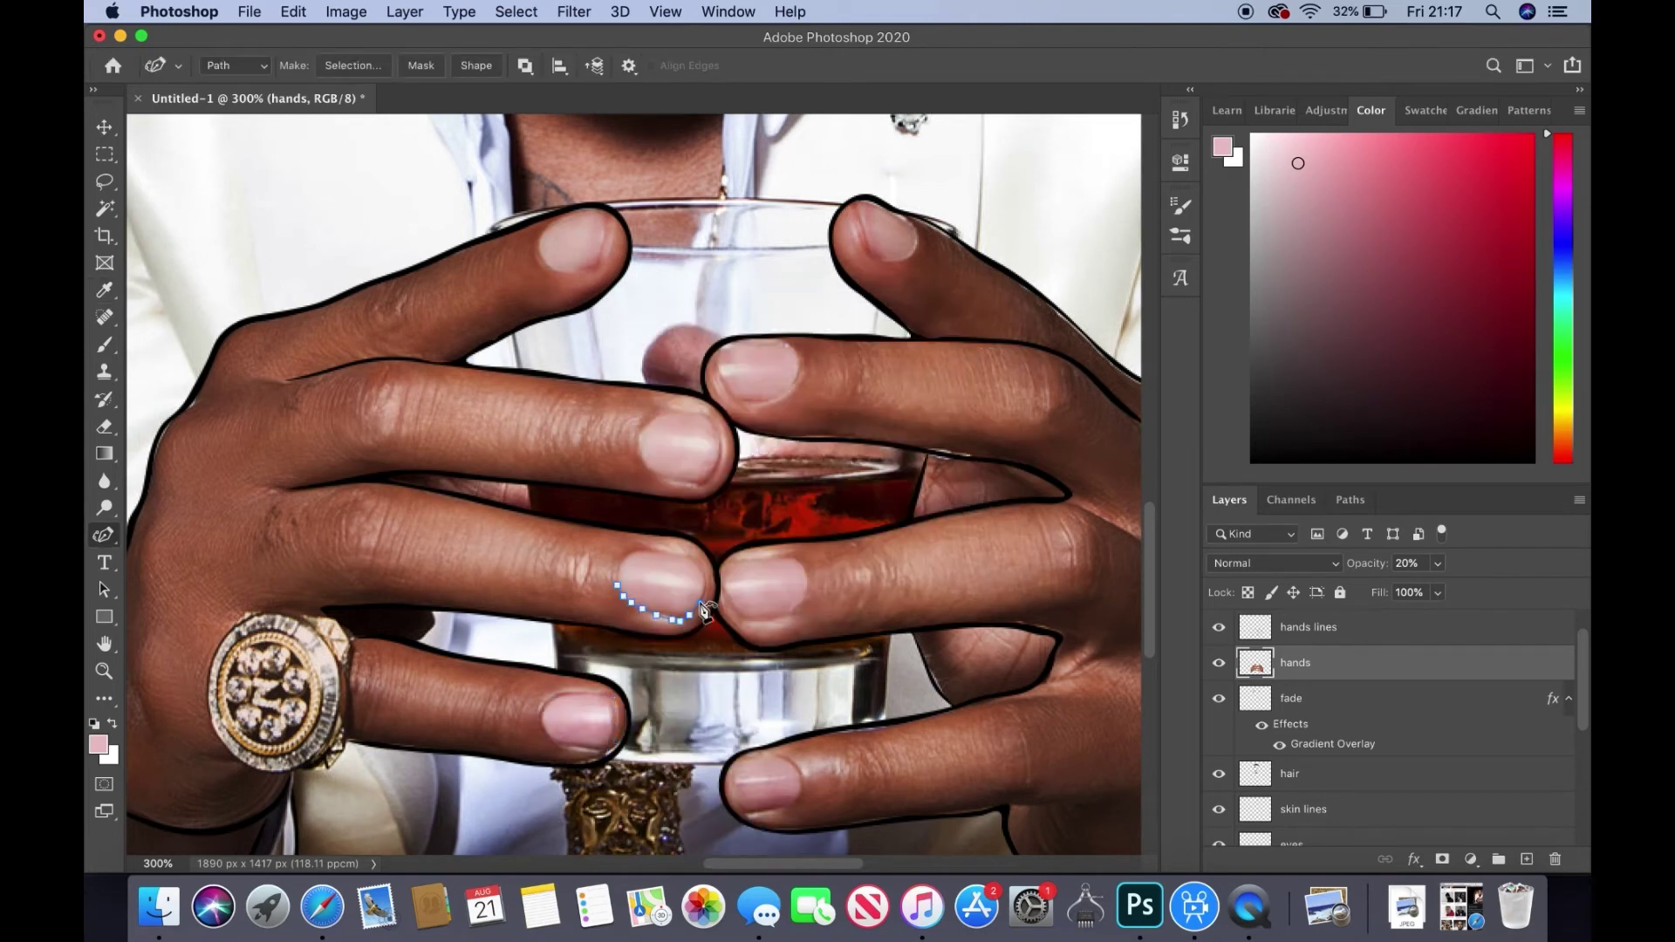
pyautogui.rightClick(654, 556)
pyautogui.click(717, 691)
pyautogui.click(639, 439)
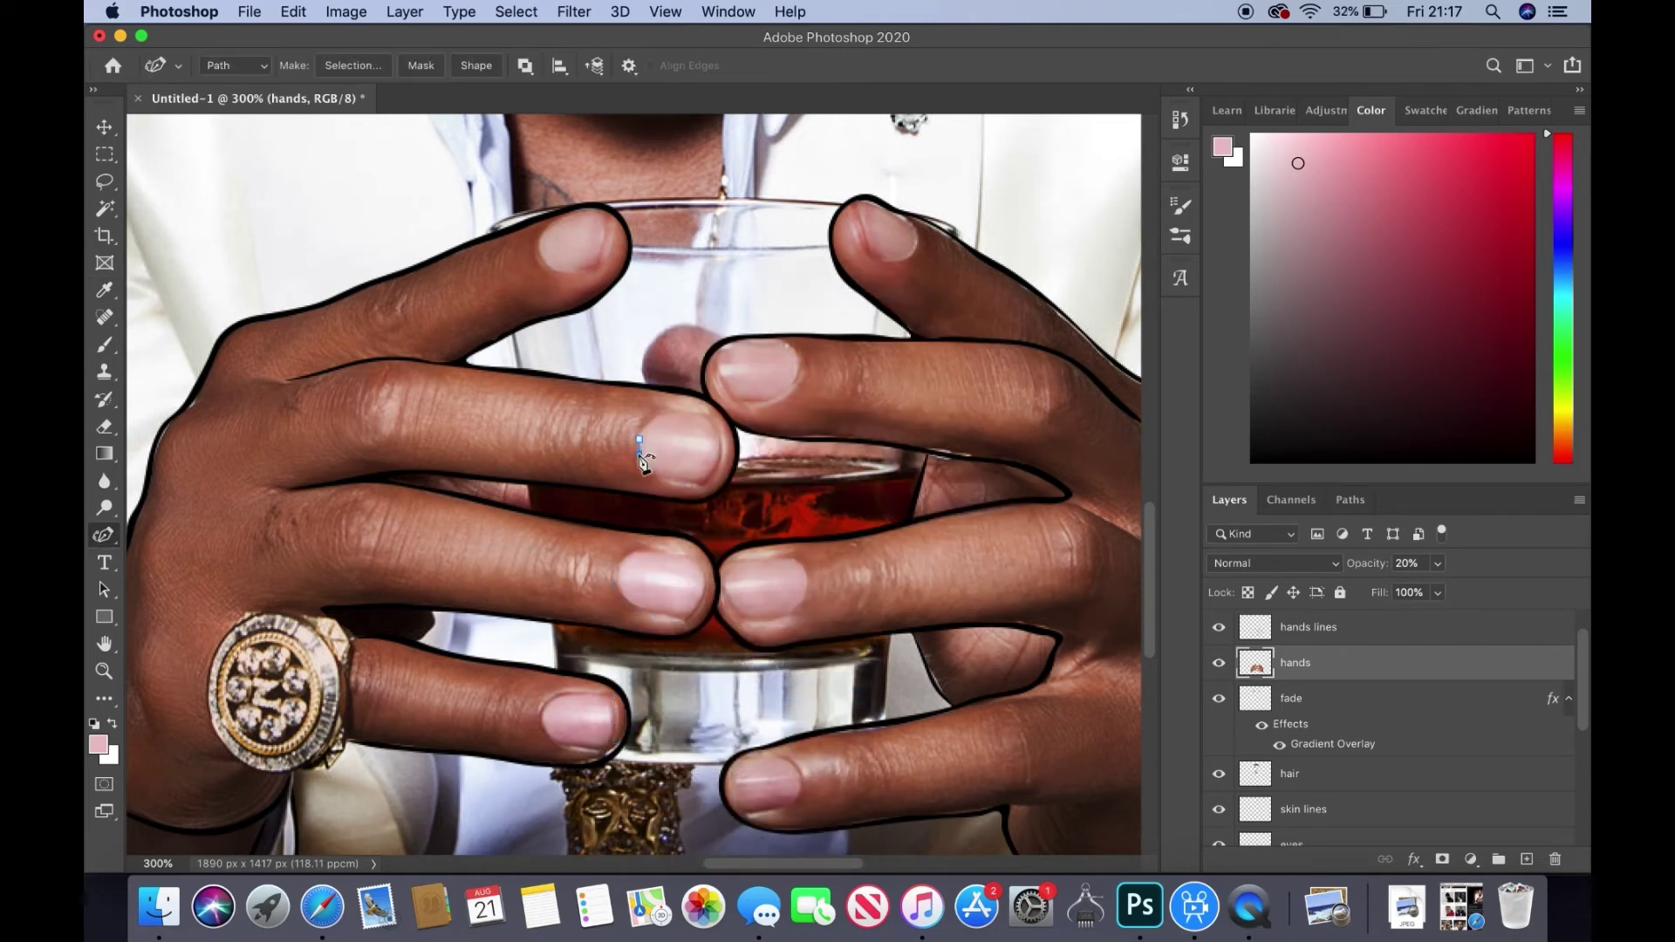
# - Fill the upper and right fingertip nails with pink
pyautogui.rightClick(655, 424)
pyautogui.click(717, 561)
pyautogui.moveTo(538, 251); pyautogui.dragTo(562, 278)
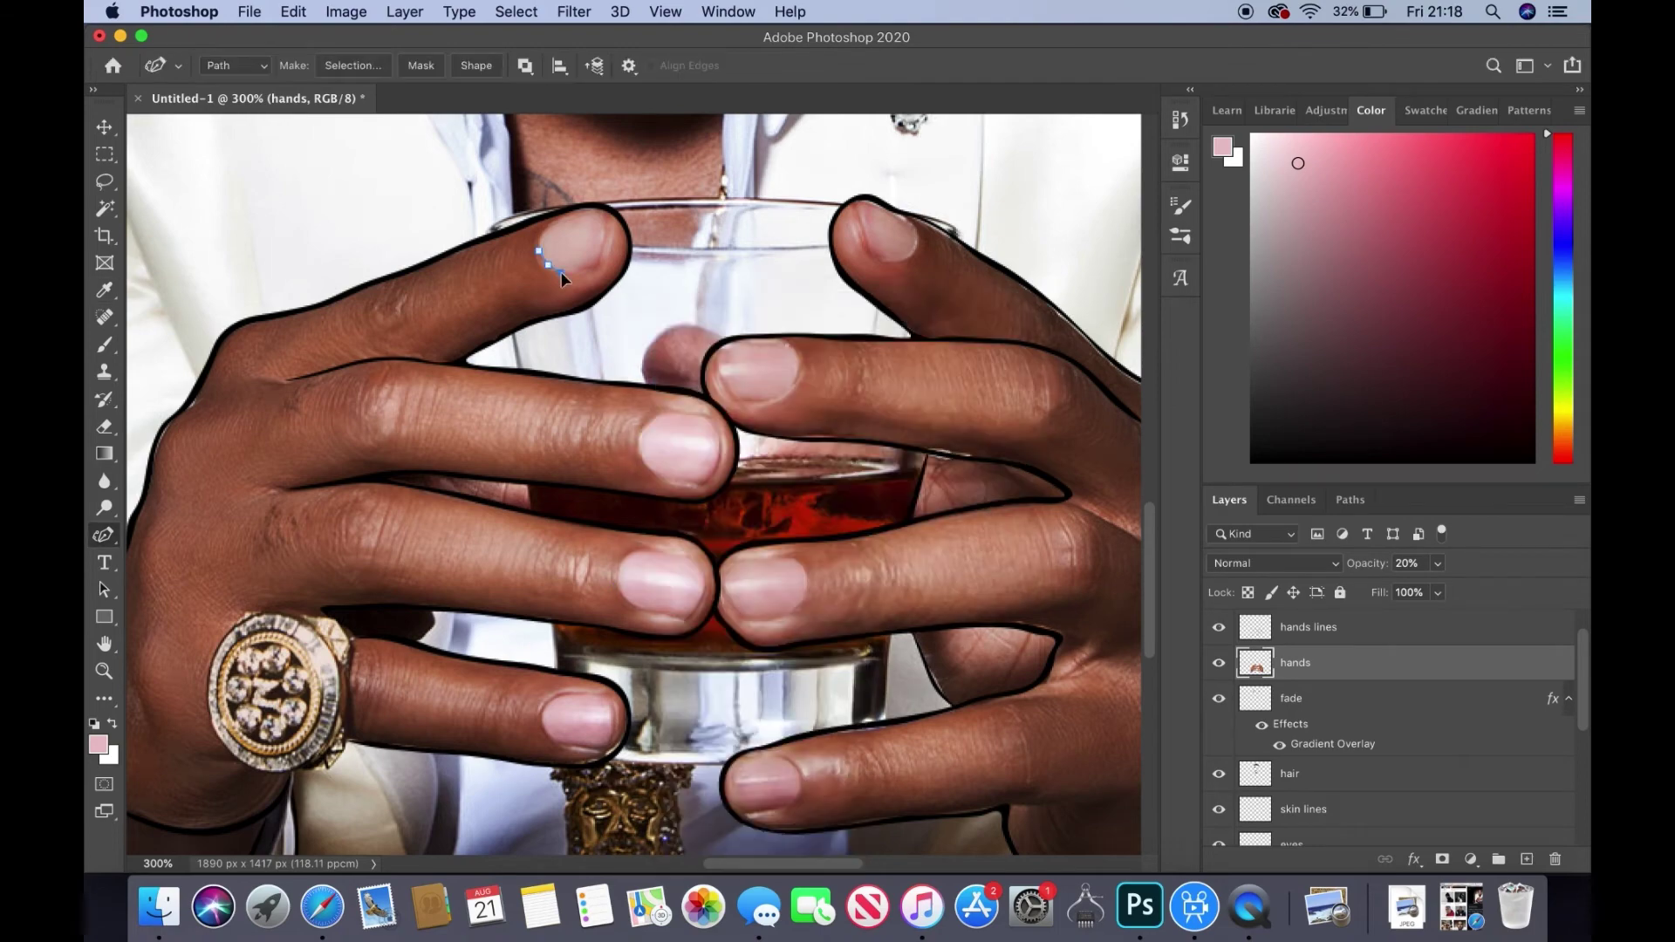
pyautogui.moveTo(611, 223); pyautogui.dragTo(538, 252)
pyautogui.rightClick(568, 227)
pyautogui.click(631, 361)
pyautogui.moveTo(857, 200)
pyautogui.mouseDown()
pyautogui.moveTo(898, 268)
pyautogui.moveTo(864, 203)
pyautogui.mouseUp()
pyautogui.rightClick(864, 202)
pyautogui.click(926, 338)
pyautogui.click(980, 337)
# - Fill the middle, lower-right and last lower fingernails with pink
pyautogui.moveTo(714, 349); pyautogui.dragTo(764, 404)
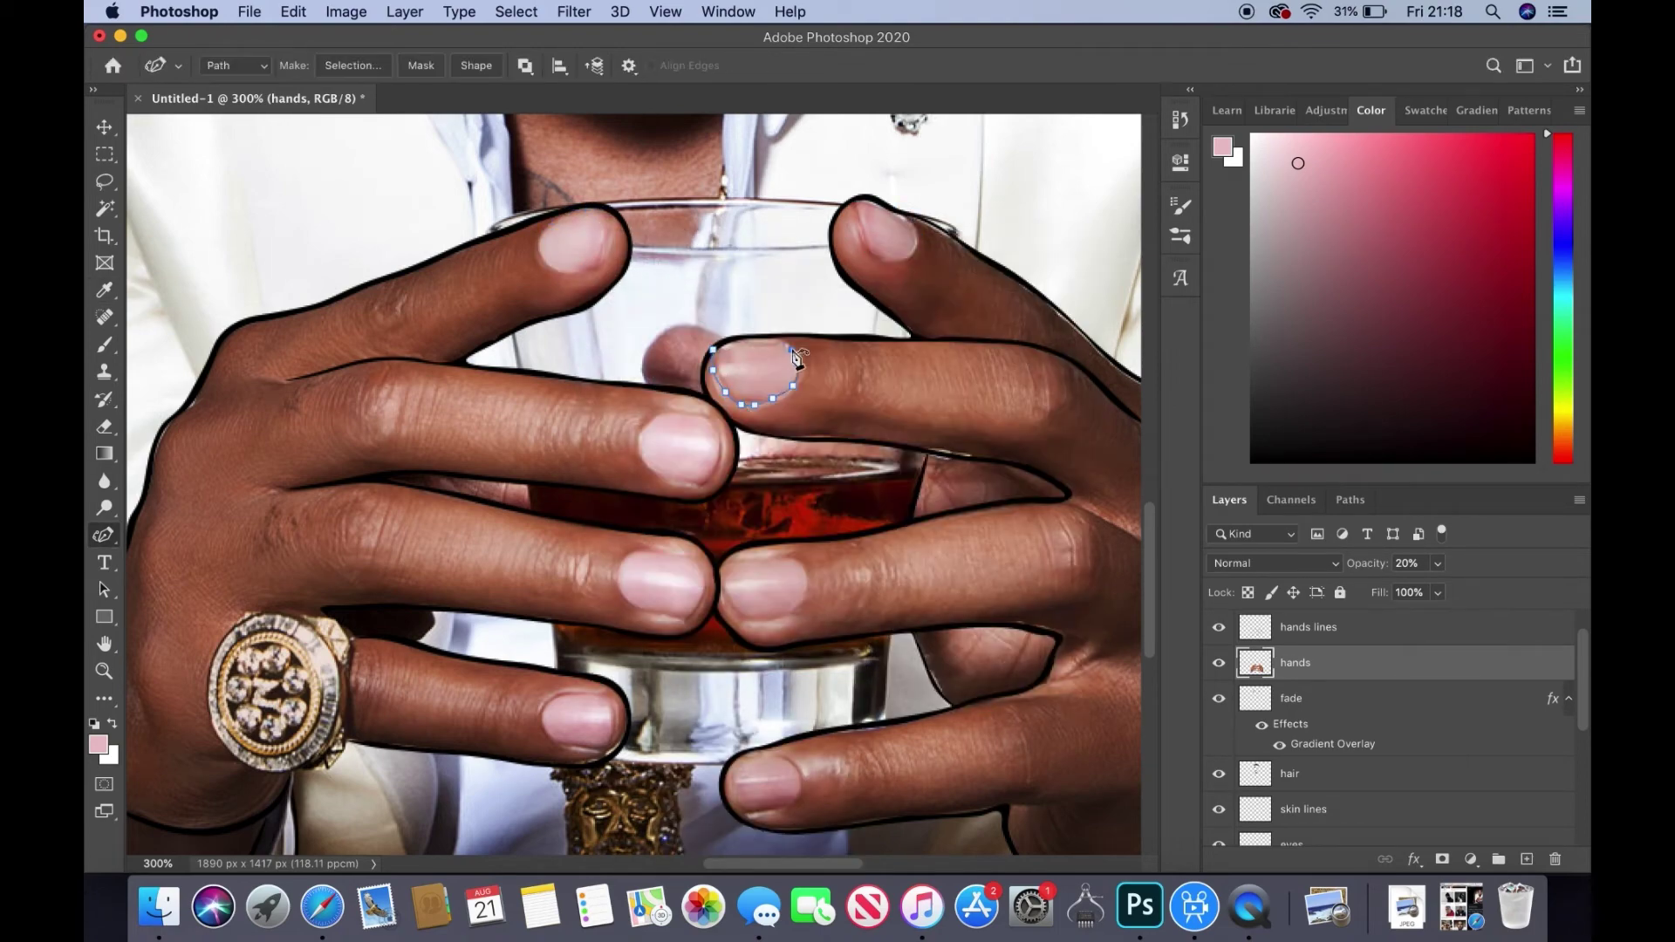
pyautogui.moveTo(730, 563)
pyautogui.mouseDown()
pyautogui.moveTo(738, 610)
pyautogui.moveTo(738, 563)
pyautogui.mouseUp()
pyautogui.rightClick(774, 569)
pyautogui.click(837, 703)
pyautogui.click(980, 336)
pyautogui.moveTo(744, 761); pyautogui.dragTo(747, 813)
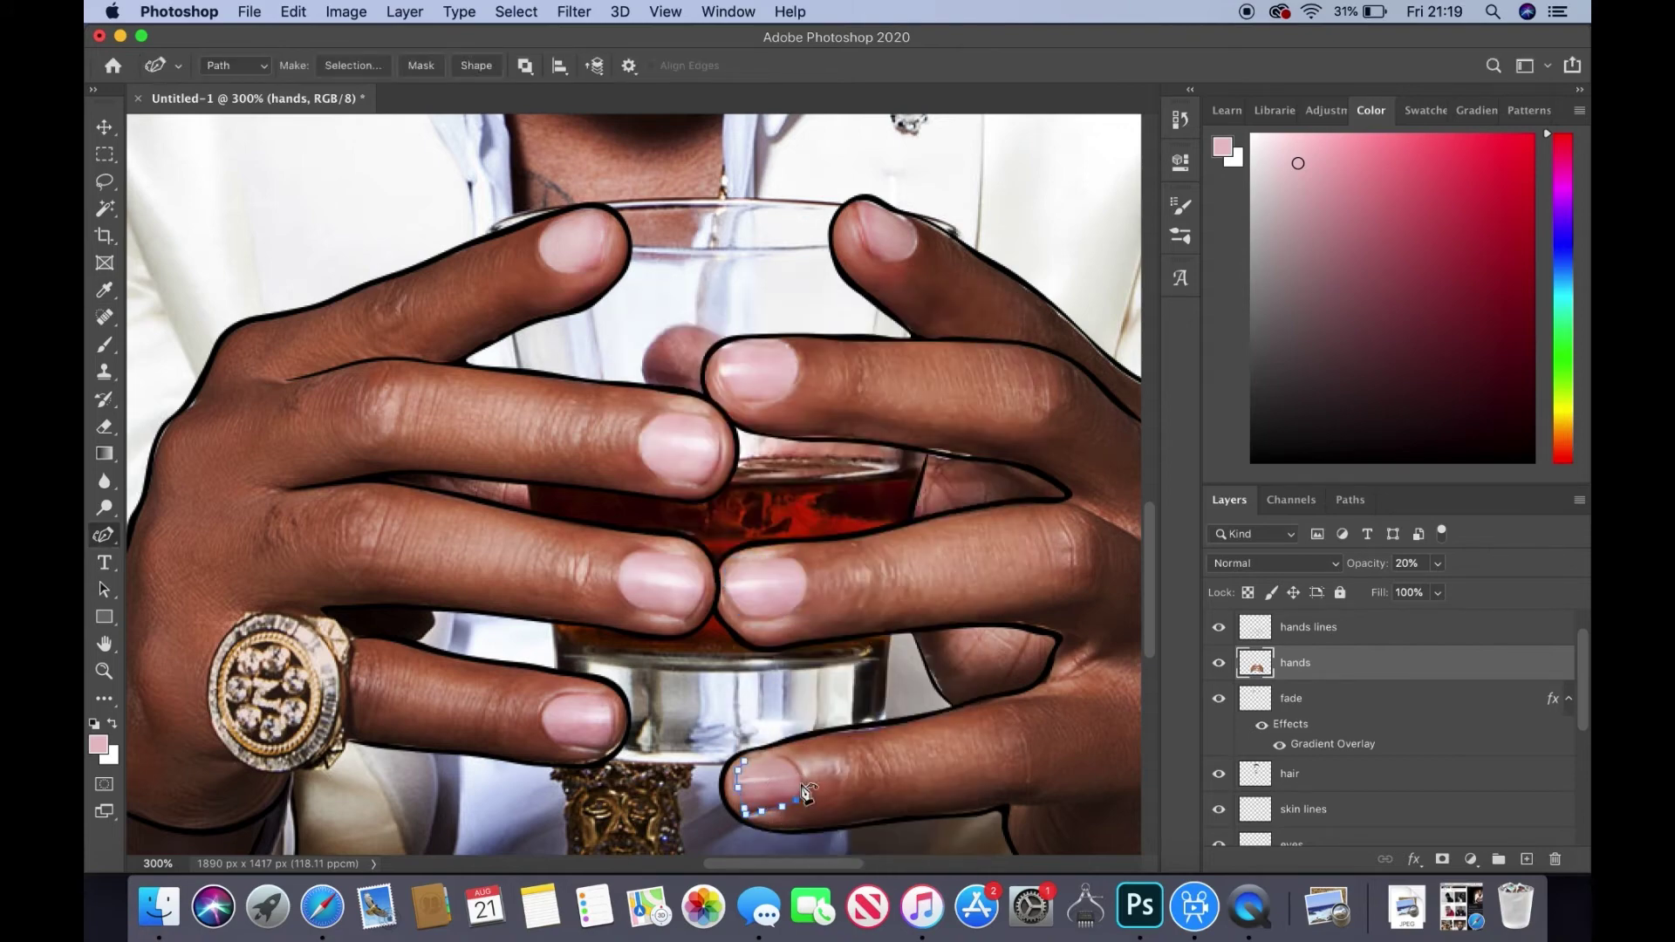
pyautogui.rightClick(768, 808)
pyautogui.click(823, 793)
pyautogui.click(980, 337)
# - Zoom in on the fingernails and pick a dark brown brush for nail shading
pyautogui.press('0')
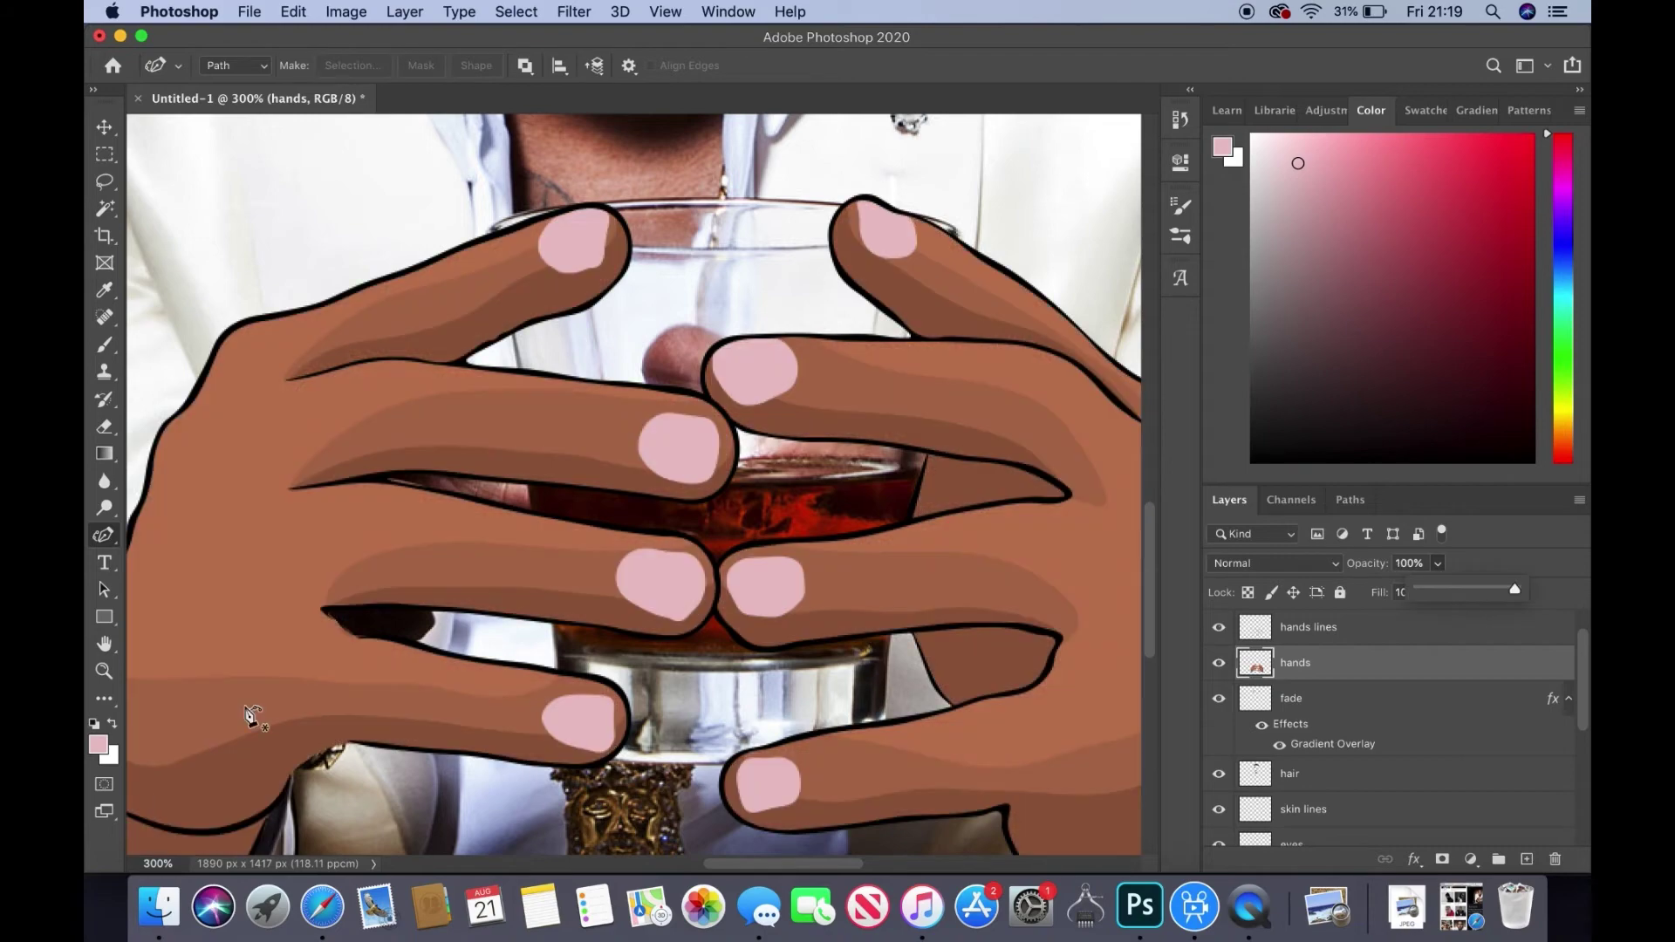
pyautogui.press('z')
pyautogui.keyDown('alt'); pyautogui.click(997, 506); pyautogui.keyUp('alt')
pyautogui.click(663, 524)
pyautogui.press('b')
pyautogui.keyDown('alt'); pyautogui.click(523, 436); pyautogui.keyUp('alt')
pyautogui.click(235, 65)
pyautogui.press('Return')
# - Paint dark brown shading along the fingernail edges
pyautogui.moveTo(850, 406); pyautogui.dragTo(811, 515)
pyautogui.moveTo(833, 627); pyautogui.dragTo(776, 737)
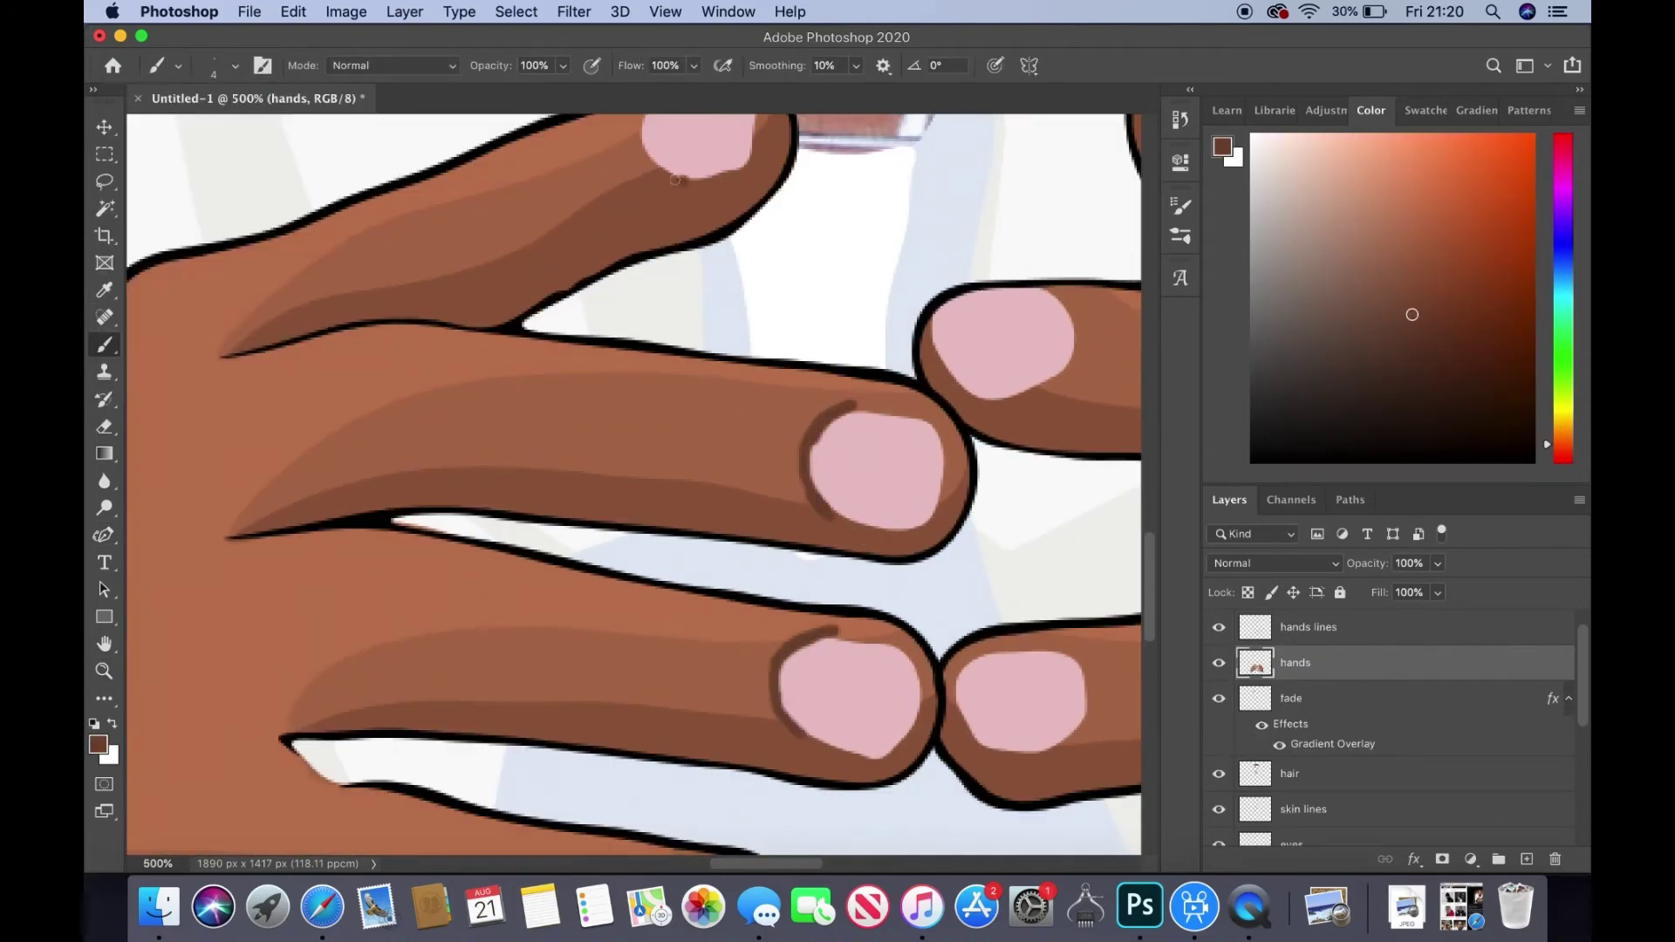
pyautogui.moveTo(680, 175); pyautogui.dragTo(645, 118)
pyautogui.scroll(5, 698, 335)
pyautogui.moveTo(668, 303); pyautogui.dragTo(650, 354)
pyautogui.hscroll(5, 700, 335)
pyautogui.moveTo(799, 505); pyautogui.dragTo(820, 606)
pyautogui.moveTo(1034, 292); pyautogui.dragTo(995, 375)
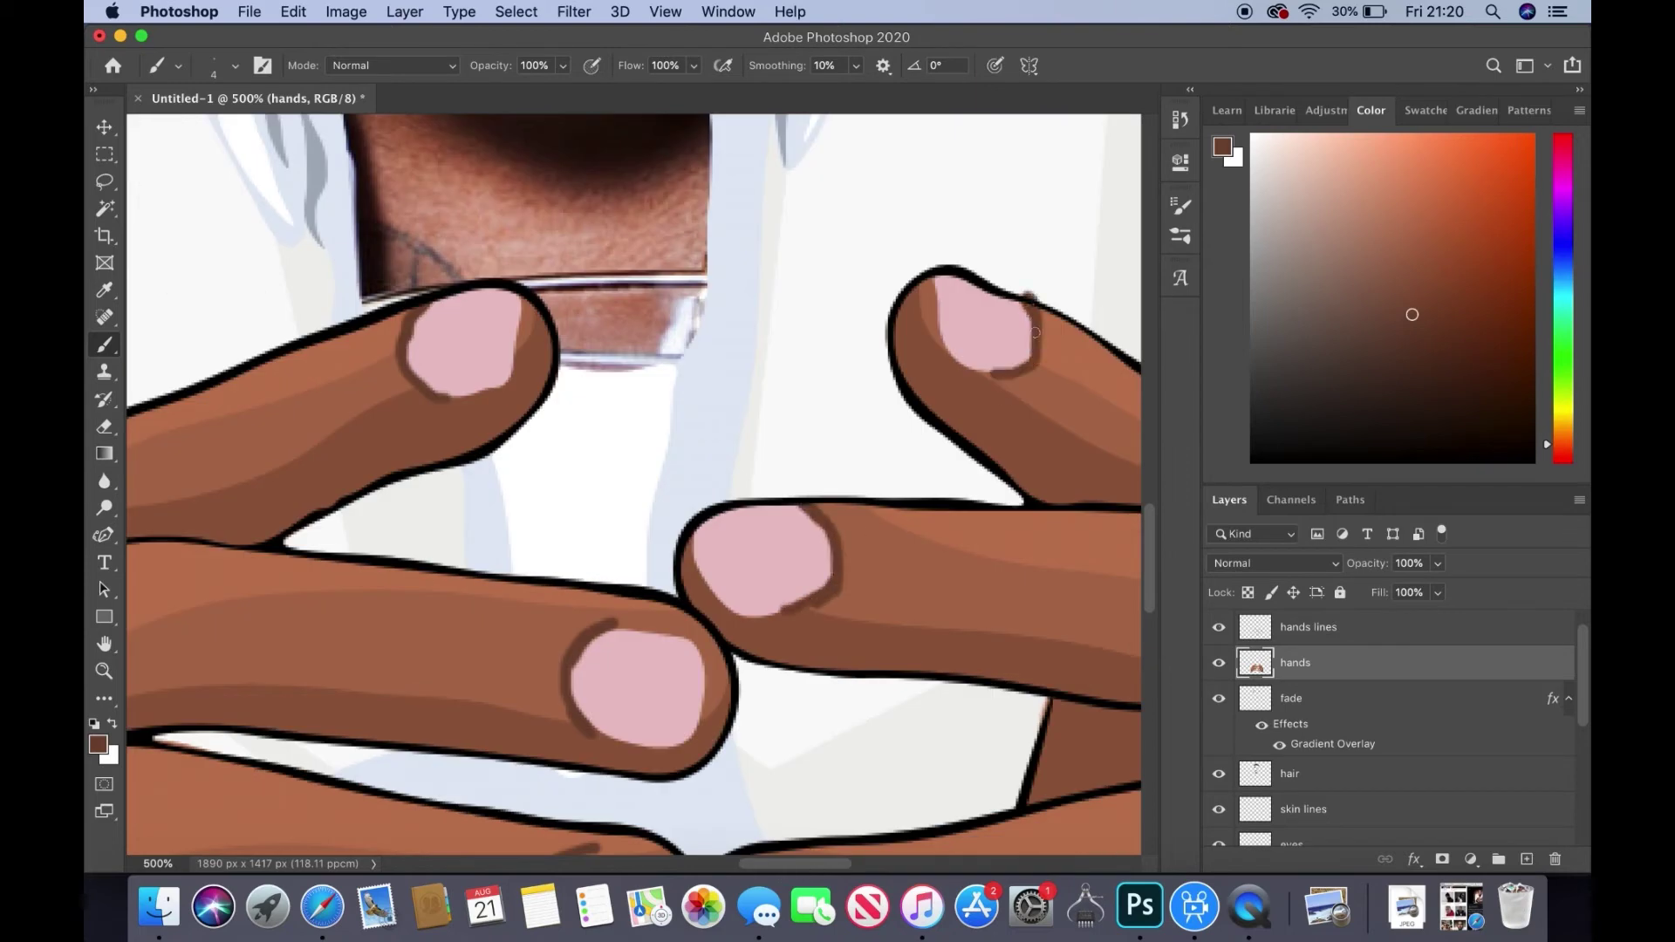
# - Add more brown strokes along the nail edges and knuckle crease lines
pyautogui.press('e')
pyautogui.press('b')
pyautogui.scroll(-4, 629, 480)
pyautogui.moveTo(834, 607); pyautogui.dragTo(825, 685)
pyautogui.scroll(-5, 628, 480)
pyautogui.moveTo(834, 523); pyautogui.dragTo(829, 611)
pyautogui.moveTo(436, 415); pyautogui.dragTo(427, 504)
pyautogui.scroll(-2, 1313, 741)
# - Reveal the original photo underneath and set the brush to a fine 2 px
pyautogui.click(1219, 715)
pyautogui.click(235, 65)
pyautogui.write('2')
pyautogui.press('Return')
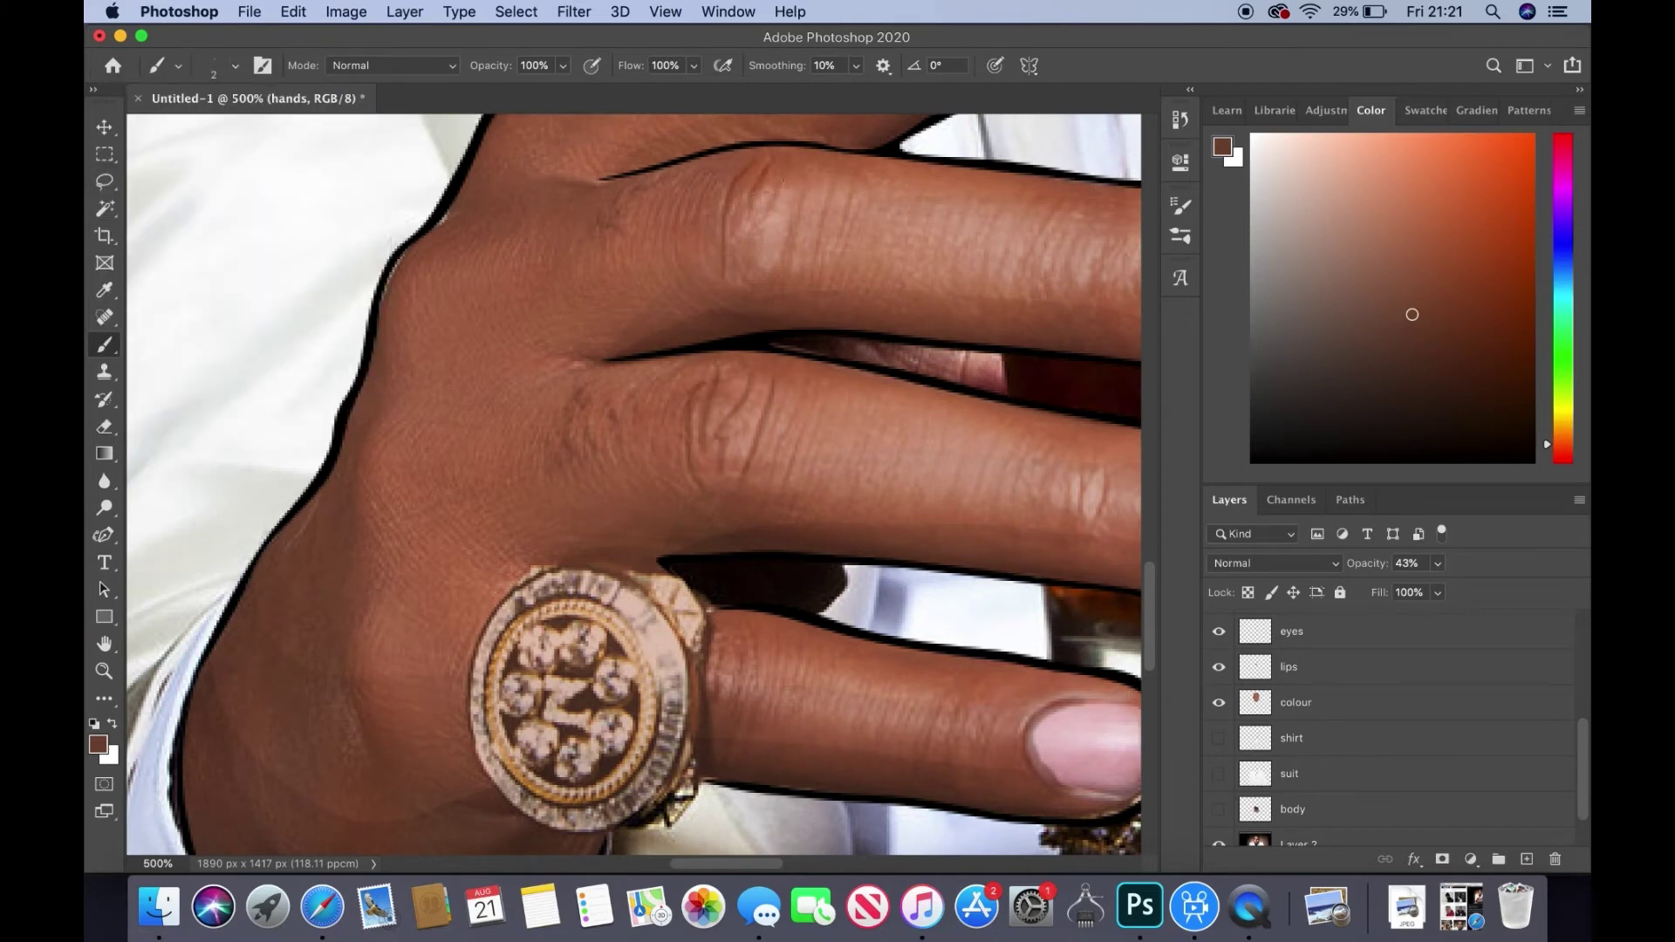
pyautogui.hscroll(2, 671, 420)
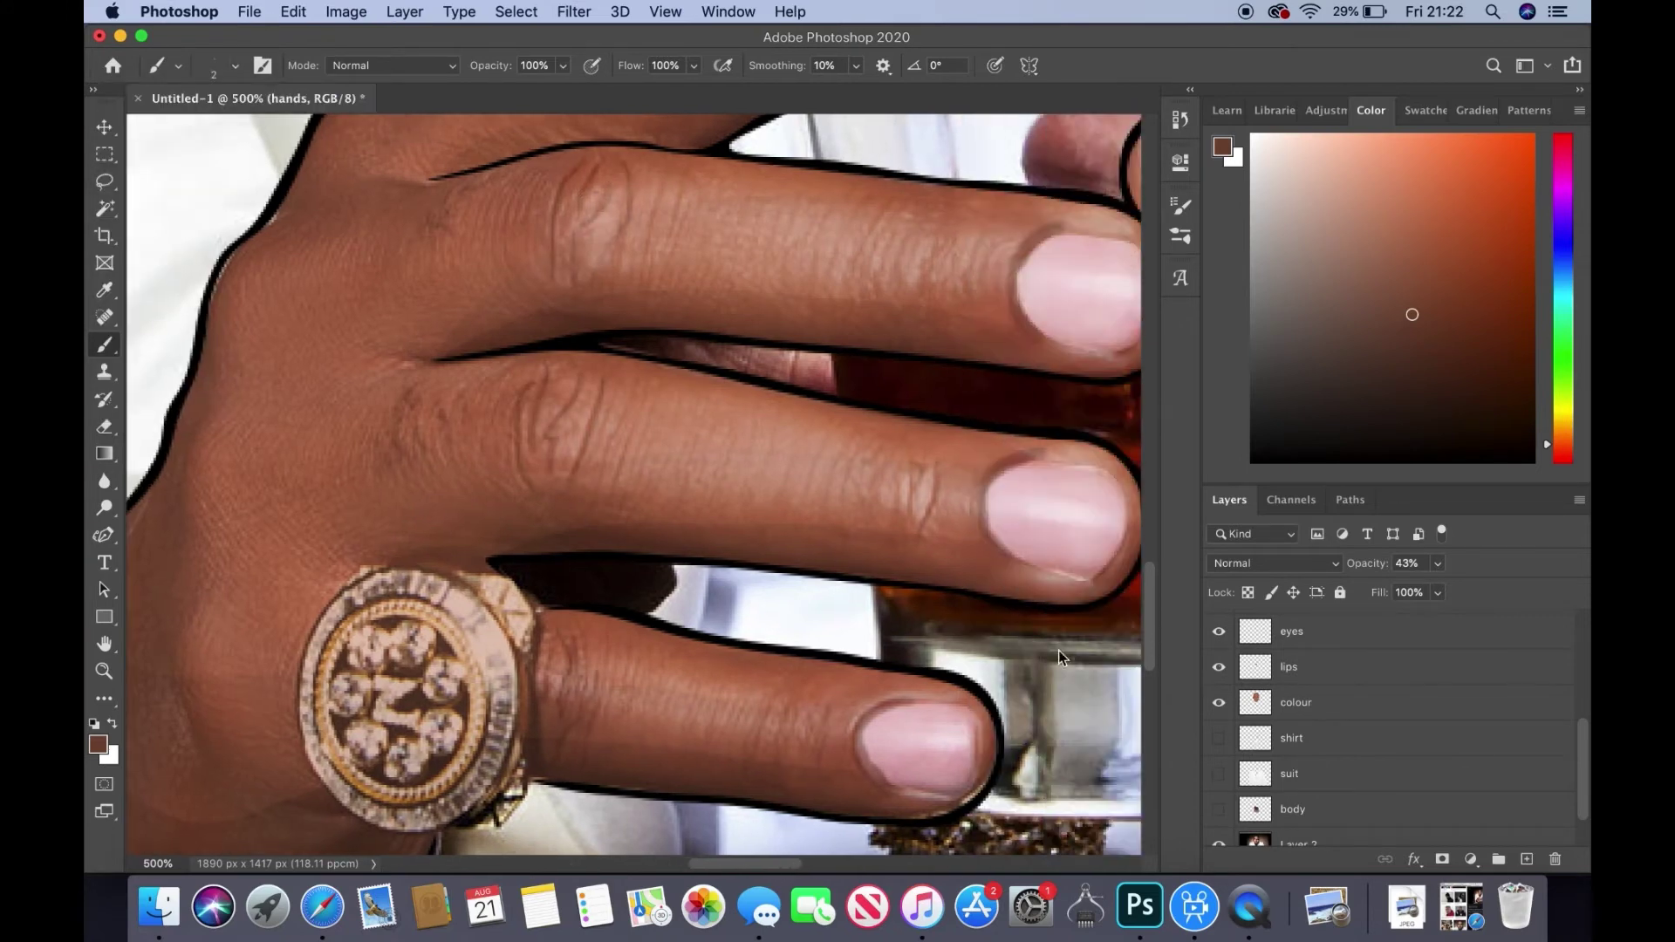
pyautogui.scroll(4, 671, 421)
pyautogui.hscroll(-2, 741, 868)
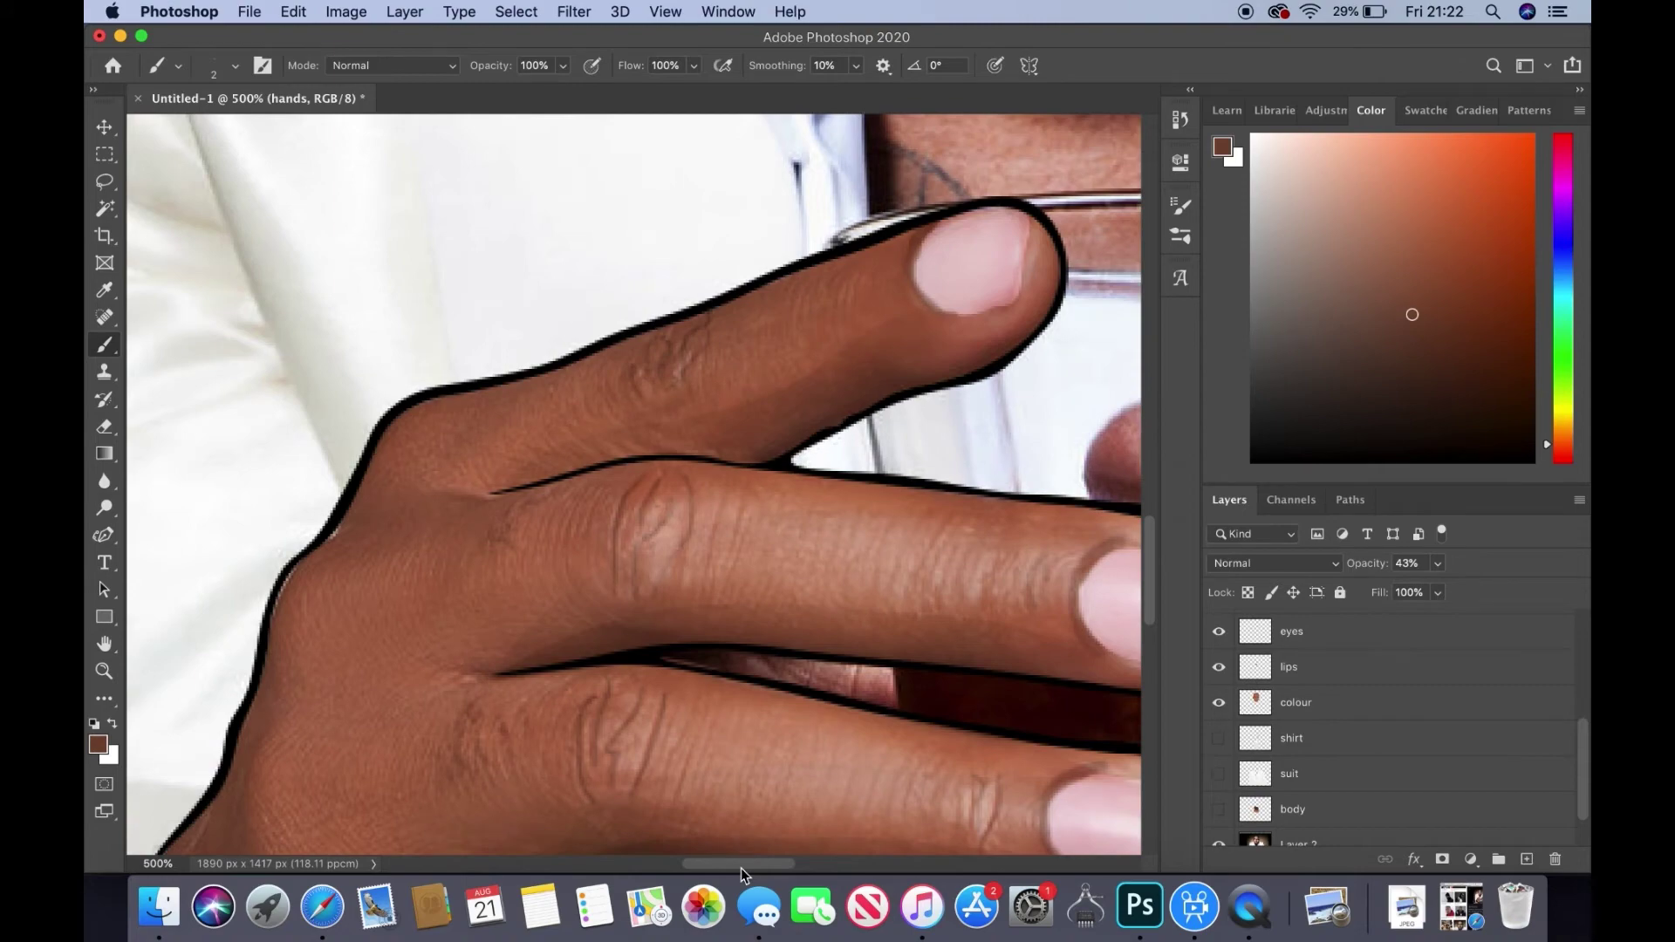
pyautogui.hscroll(5, 741, 868)
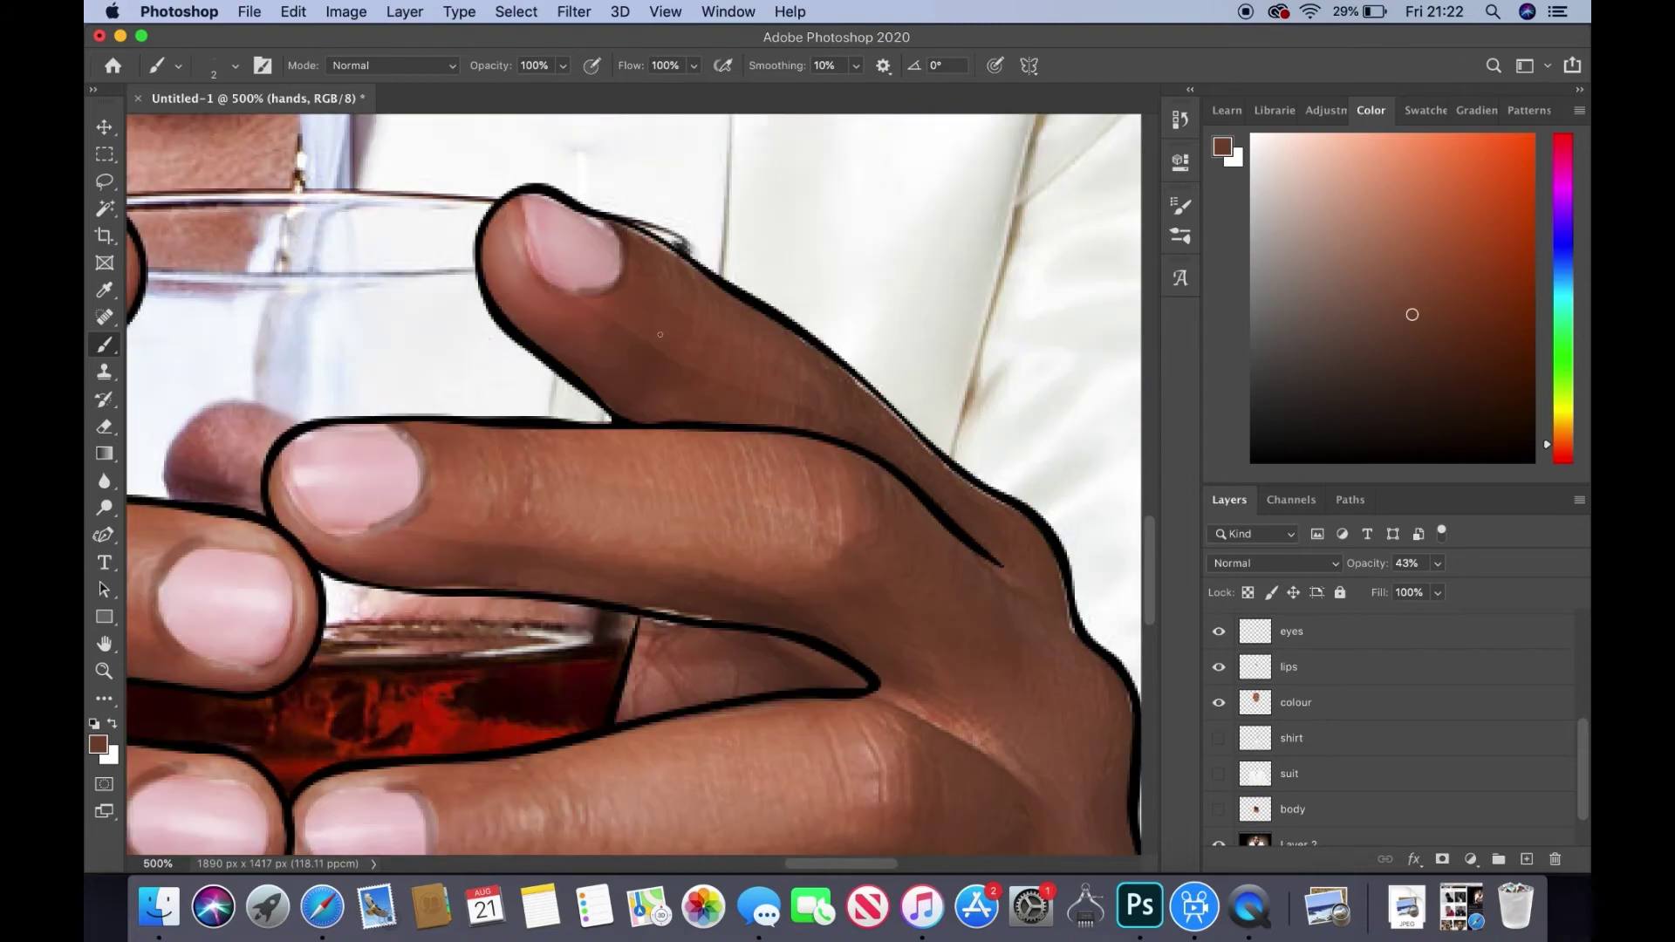
pyautogui.scroll(-5, 820, 382)
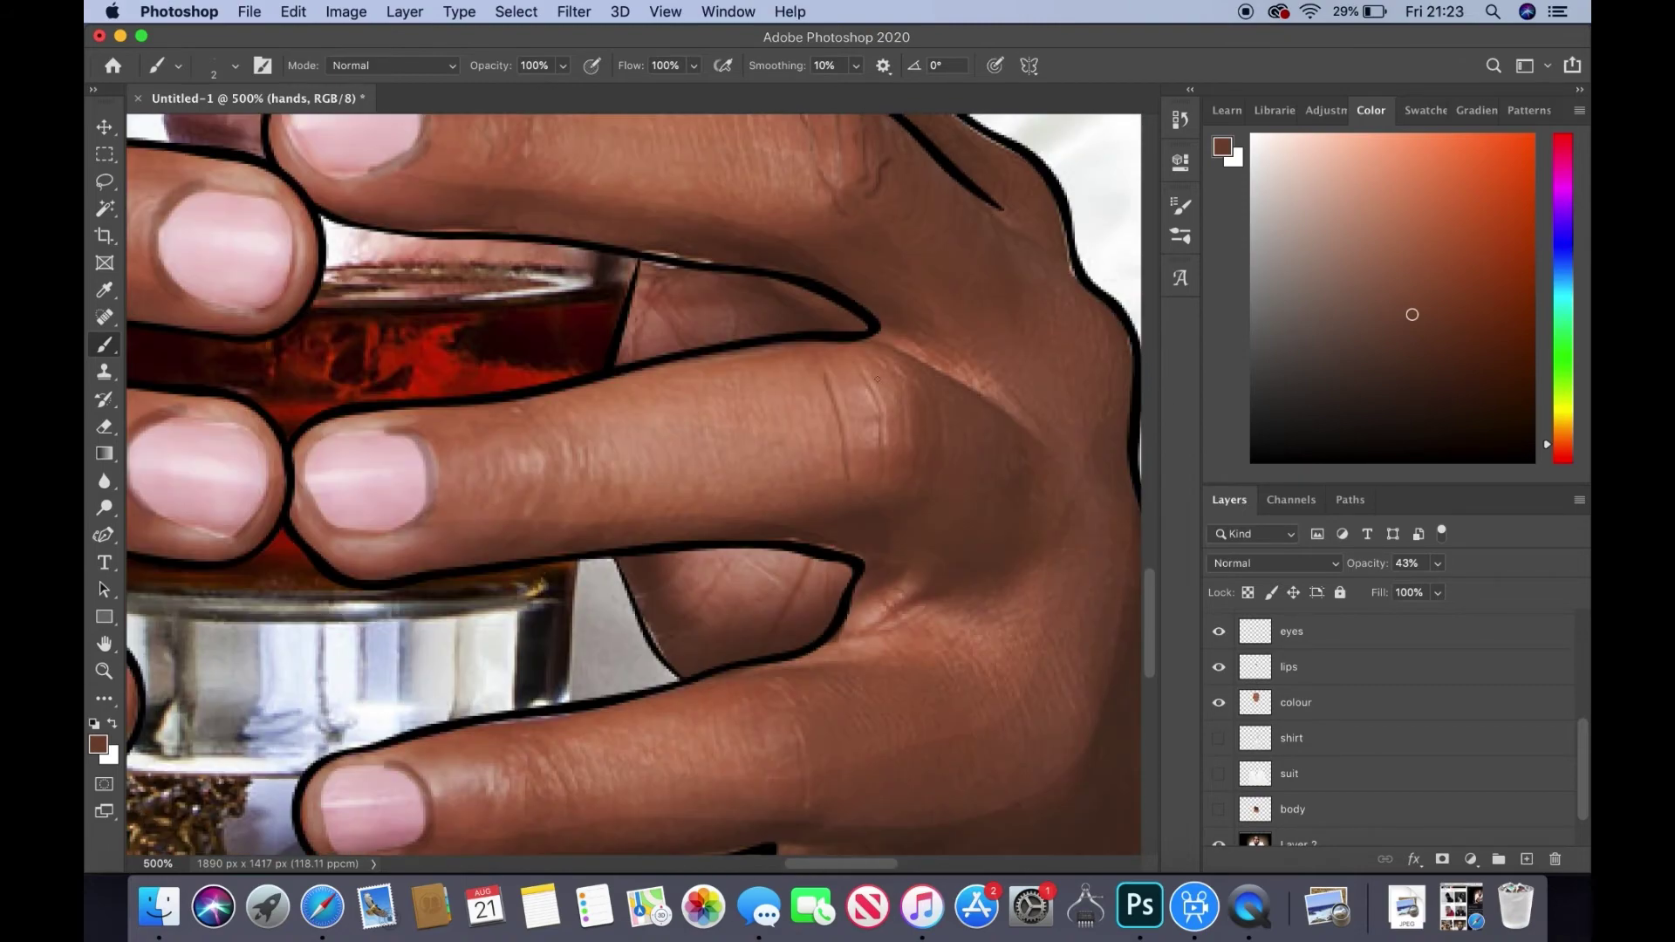
pyautogui.scroll(-4, 752, 463)
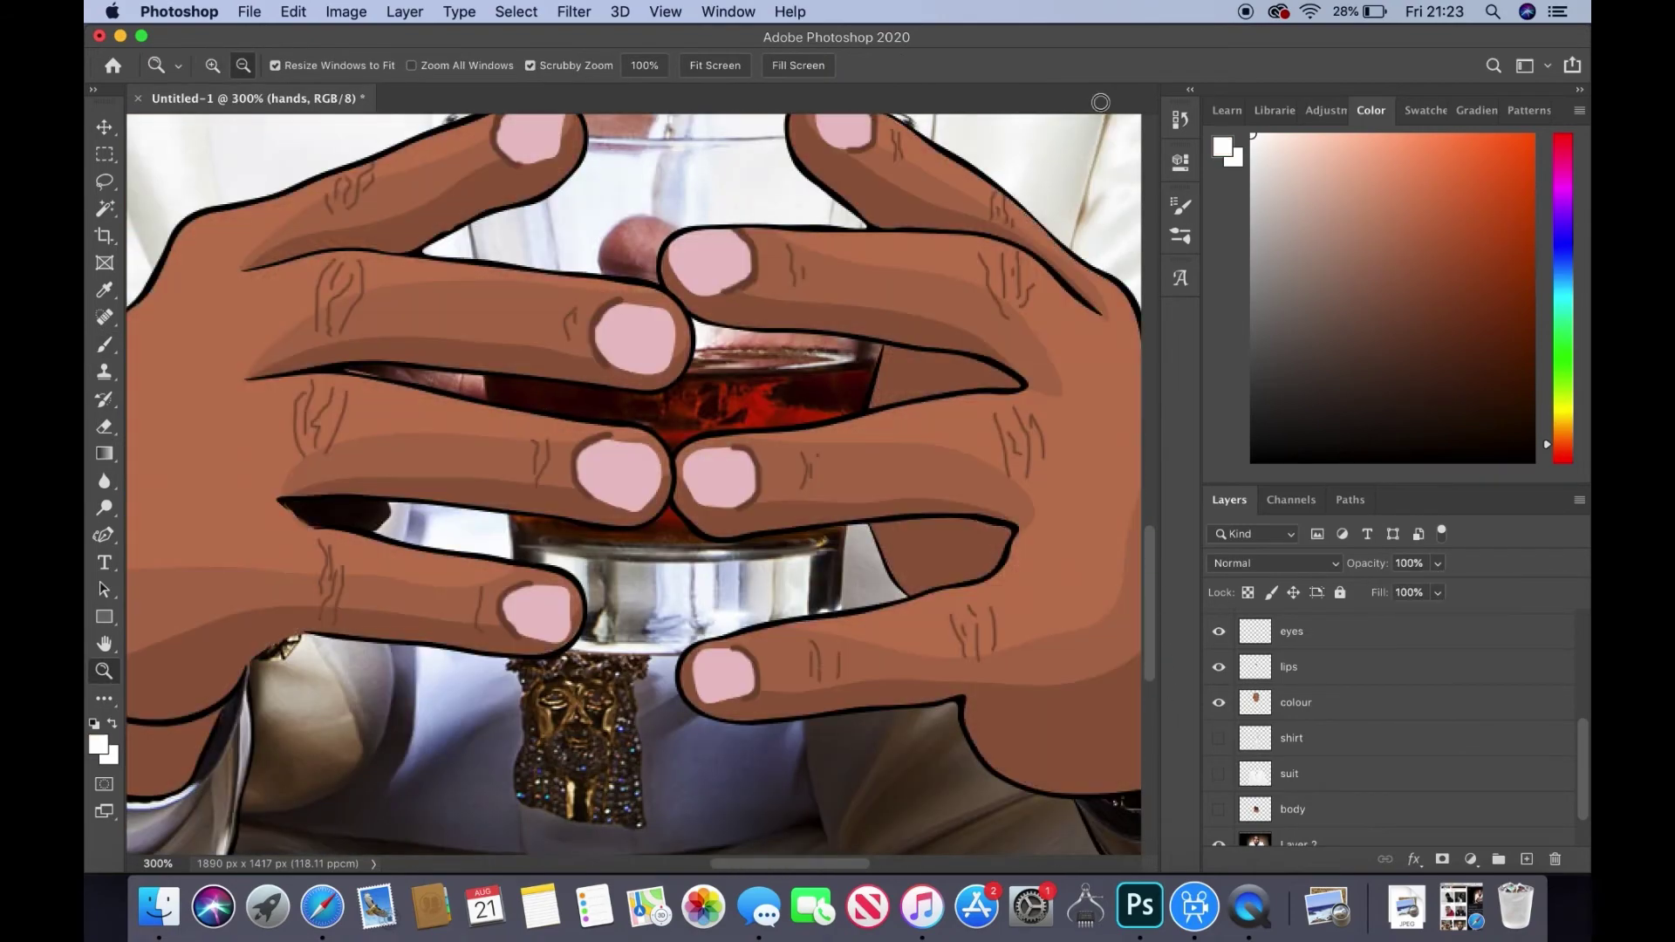
# - Paint white highlights across the pink fingernails with a larger 7 px brush
pyautogui.moveTo(580, 454); pyautogui.dragTo(655, 456)
pyautogui.click(235, 65)
pyautogui.moveTo(602, 319); pyautogui.dragTo(670, 320)
pyautogui.moveTo(687, 469); pyautogui.dragTo(748, 467)
pyautogui.moveTo(673, 250); pyautogui.dragTo(746, 253)
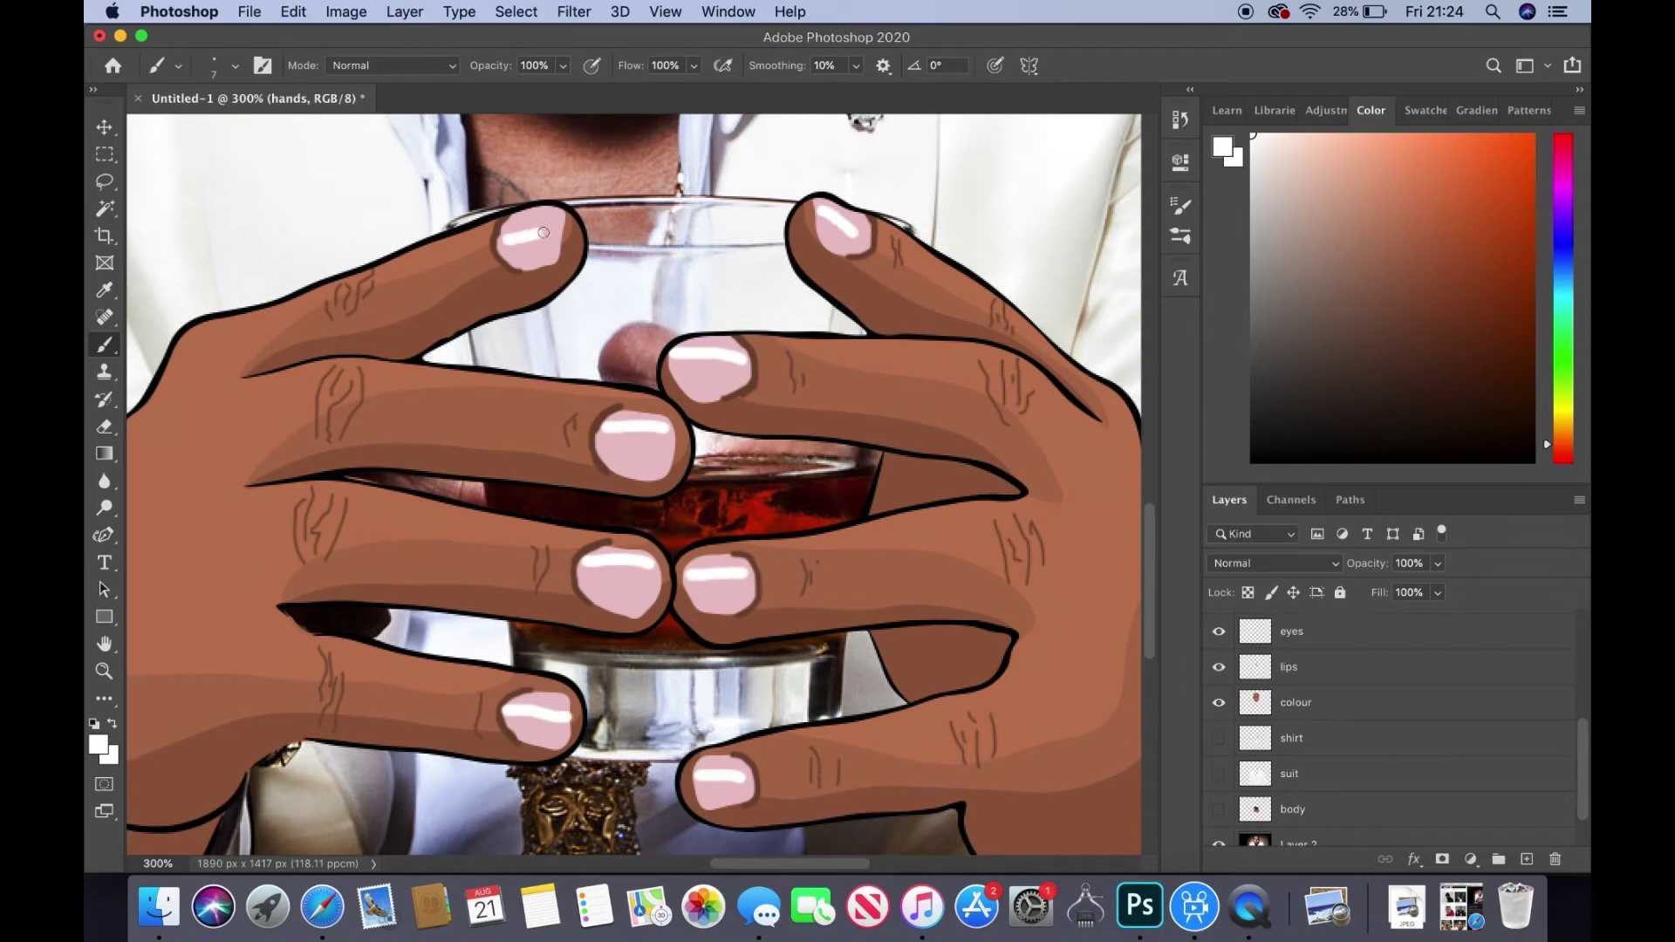
pyautogui.click(104, 481)
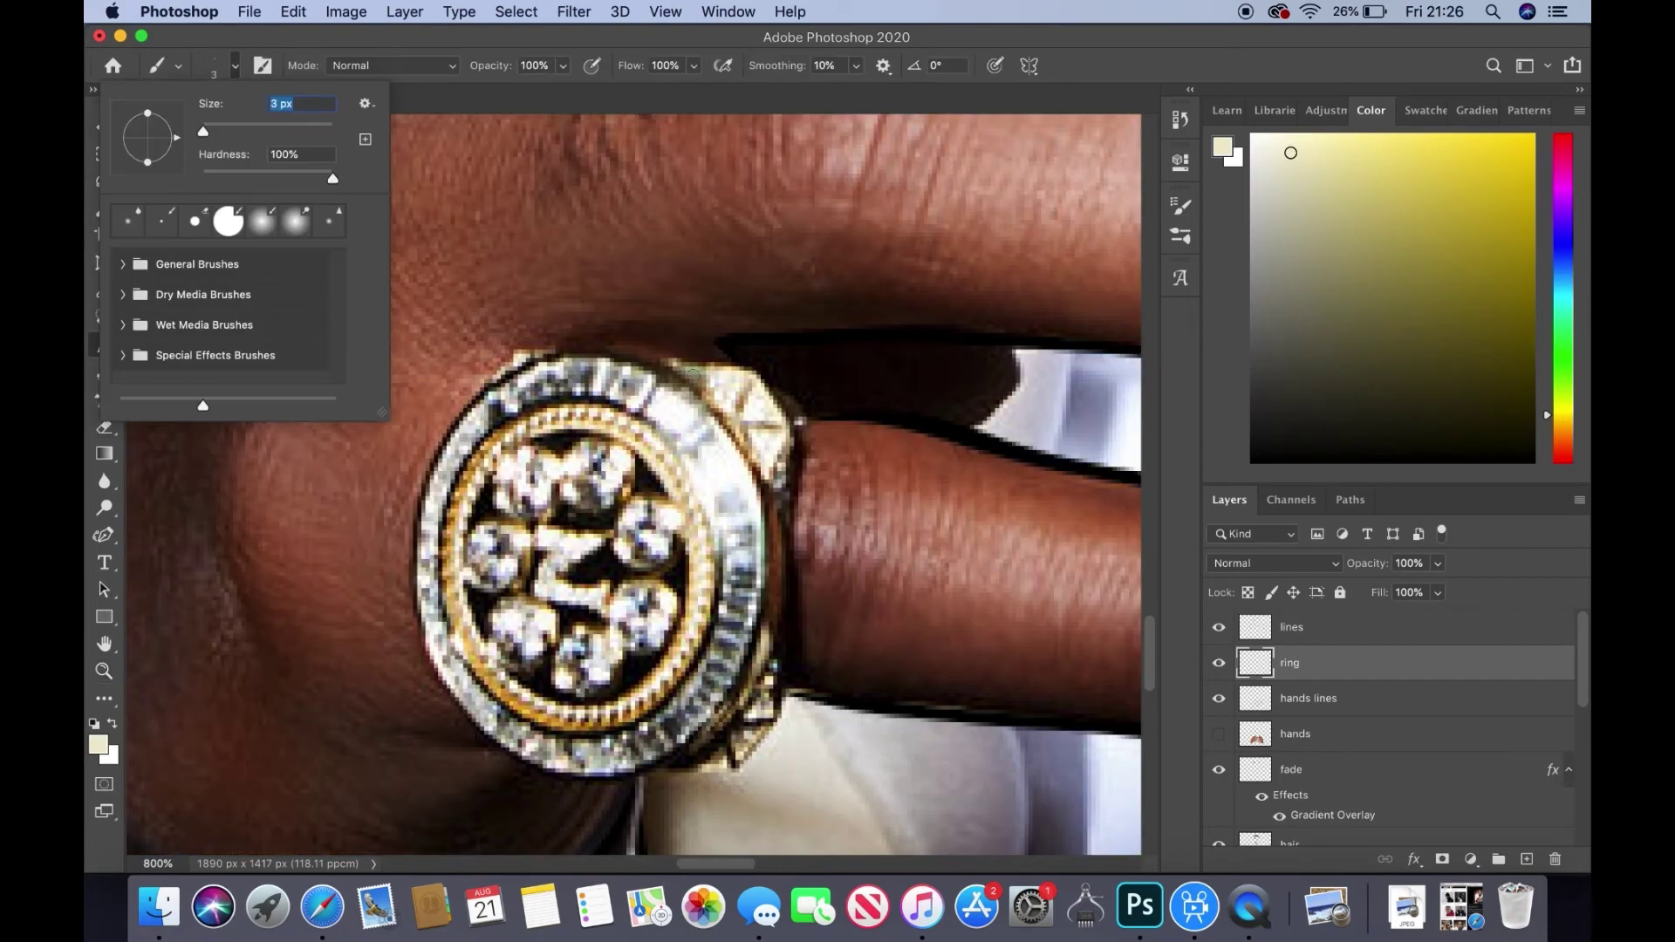
# - Paint pale gold on the ring's top-right side and shrink the brush to 3 px
pyautogui.moveTo(698, 363); pyautogui.dragTo(781, 471)
pyautogui.press(']')
pyautogui.click(1438, 563)
pyautogui.moveTo(1449, 578); pyautogui.dragTo(1401, 578)
pyautogui.keyDown('alt'); pyautogui.click(744, 403); pyautogui.keyUp('alt')
pyautogui.click(234, 65)
pyautogui.moveTo(208, 130); pyautogui.dragTo(204, 131)
pyautogui.click(746, 390)
pyautogui.keyDown('alt'); pyautogui.click(772, 537); pyautogui.keyUp('alt')
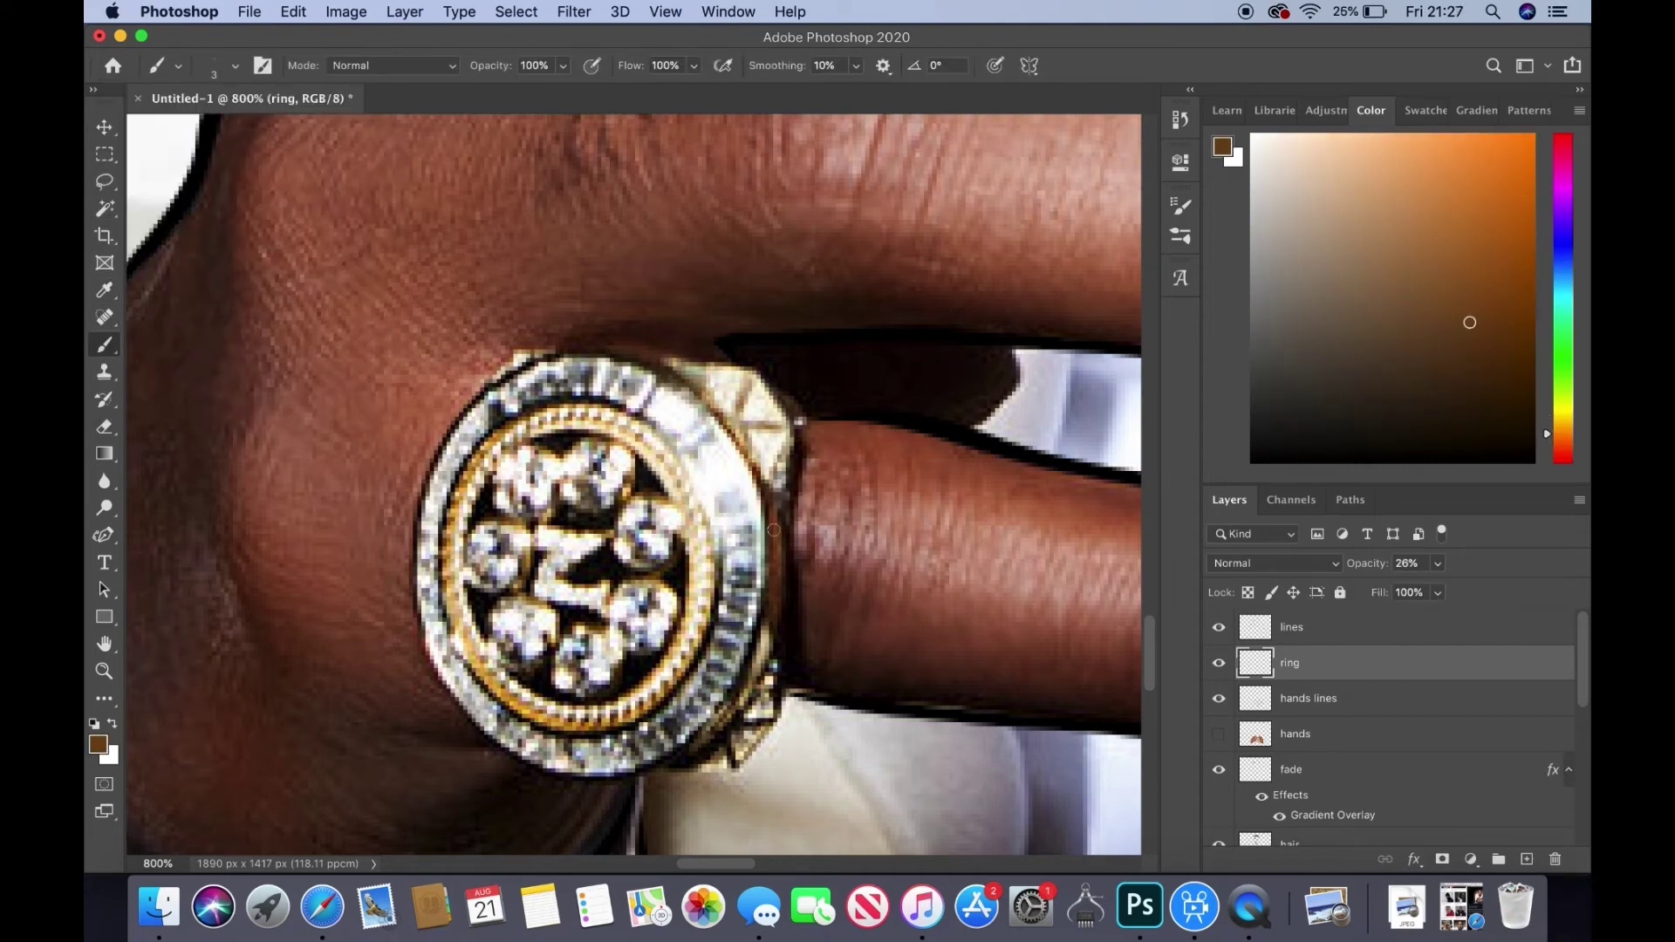
# - Restore the ring layer's full opacity and set a 2 px near-black brush
pyautogui.hotkey('ctrl', 'z')
pyautogui.keyDown('alt'); pyautogui.click(668, 369); pyautogui.keyUp('alt')
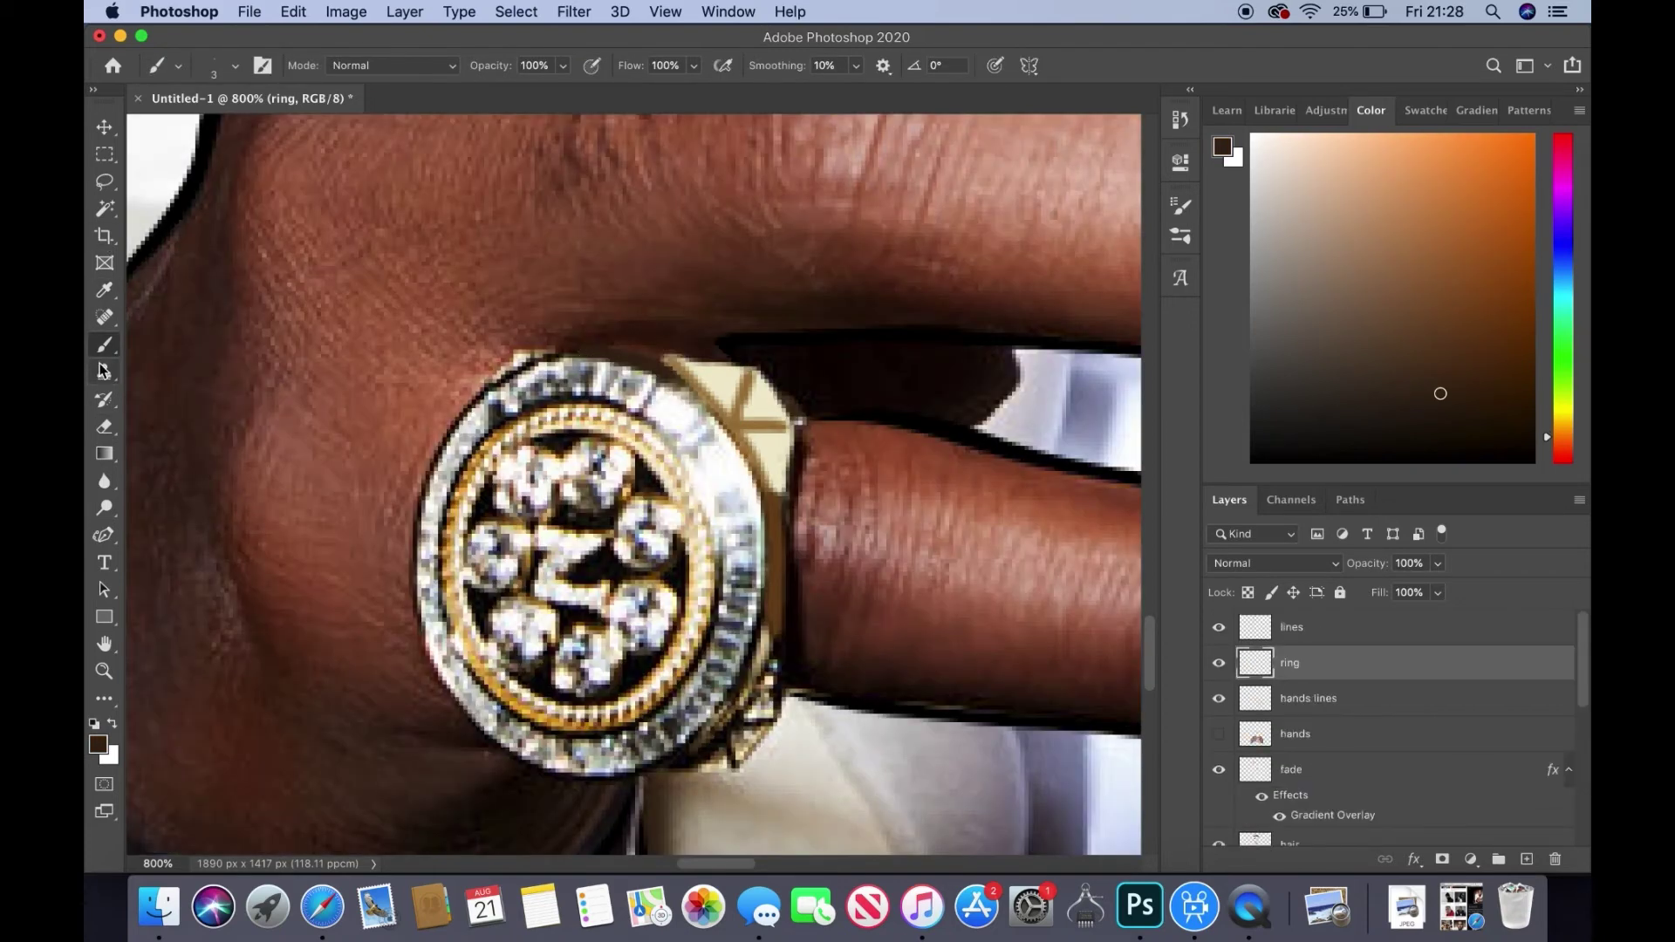
pyautogui.keyDown('alt'); pyautogui.click(492, 387); pyautogui.keyUp('alt')
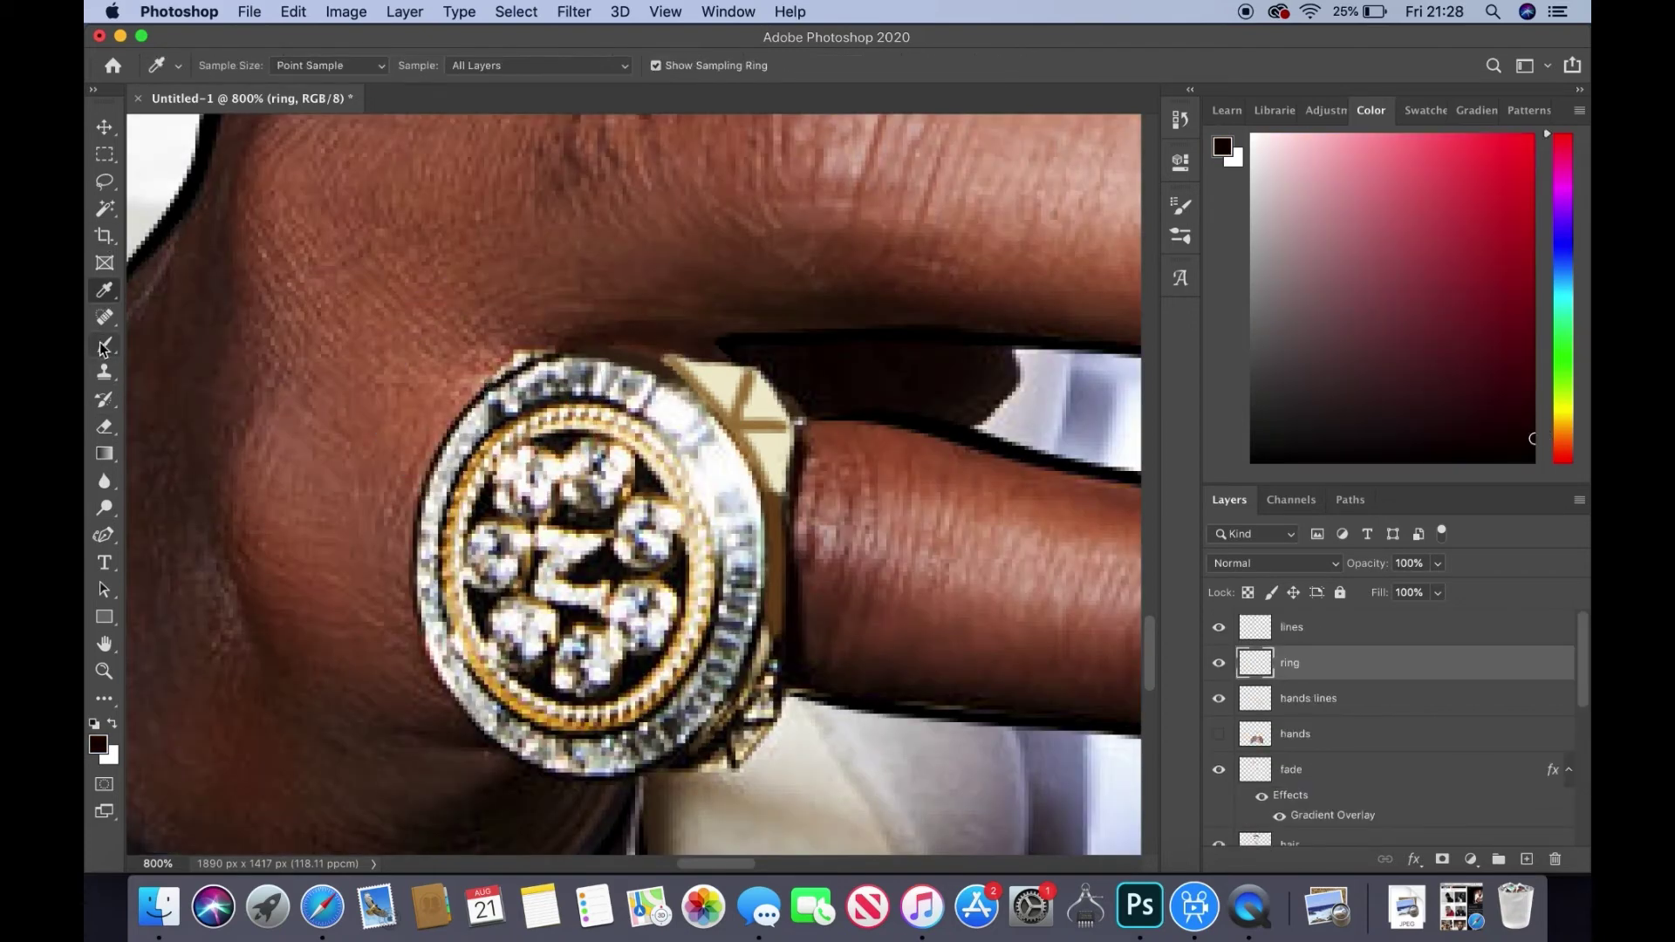
pyautogui.click(234, 66)
pyautogui.write('2')
pyautogui.press('Return')
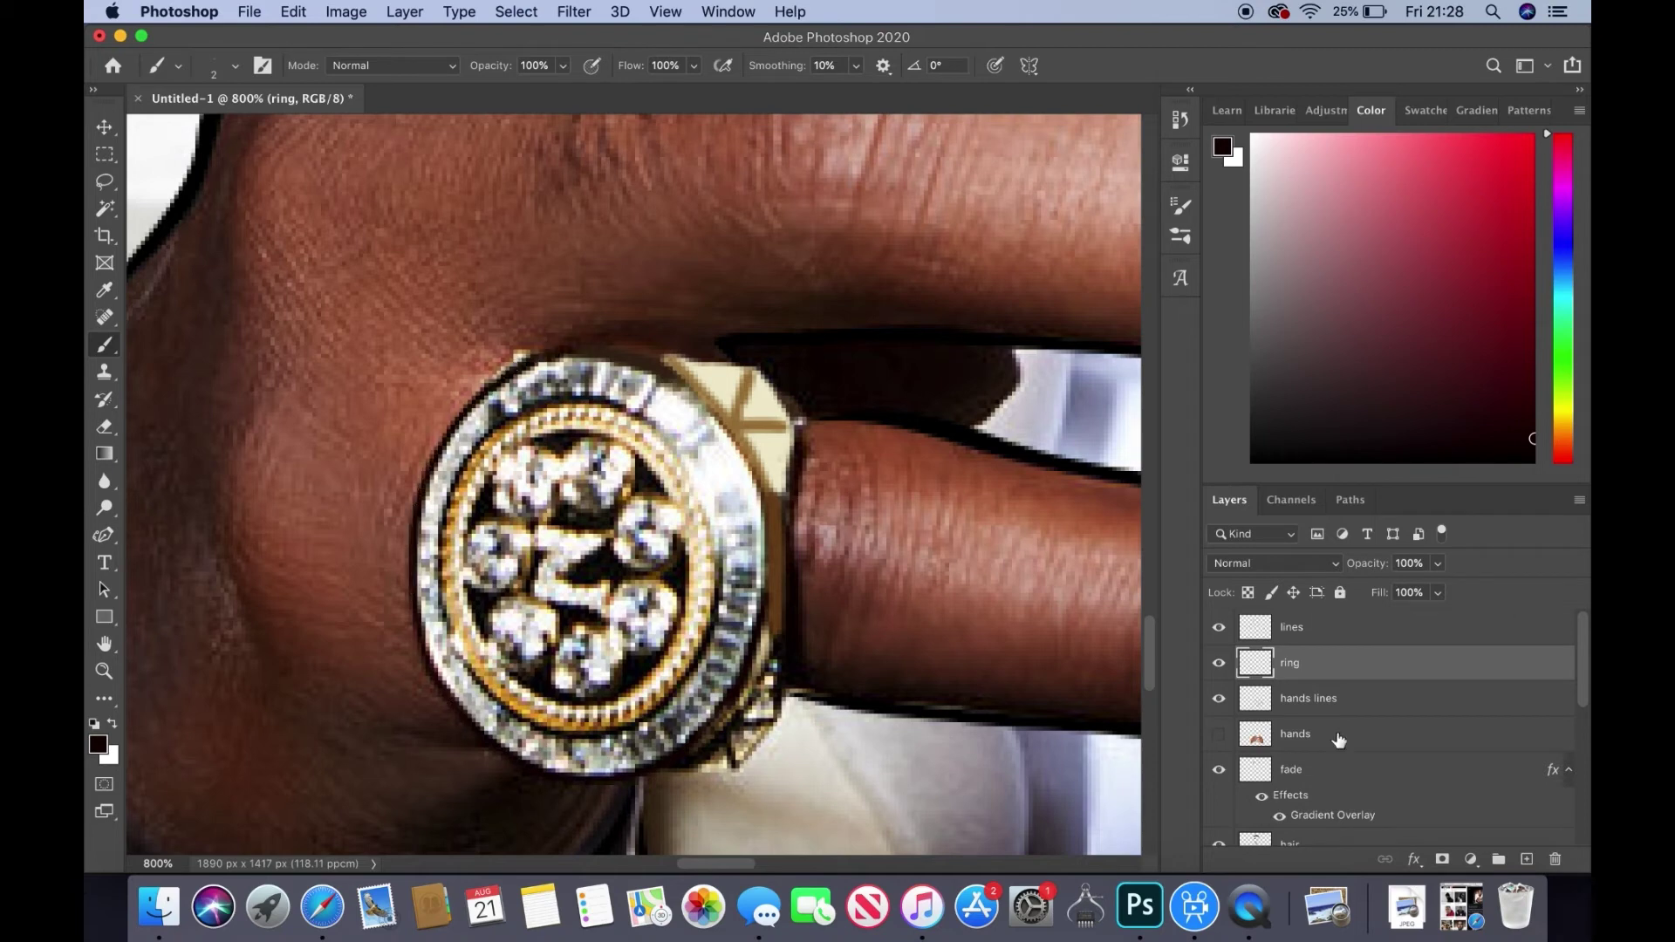
# - Sample light grey, start a Curvature Pen path, and add a layer named 'diamonds'
pyautogui.keyDown('alt'); pyautogui.click(442, 445); pyautogui.keyUp('alt')
pyautogui.rightClick(131, 437)
pyautogui.press('p')
pyautogui.click(426, 476)
pyautogui.moveTo(417, 509); pyautogui.dragTo(428, 524)
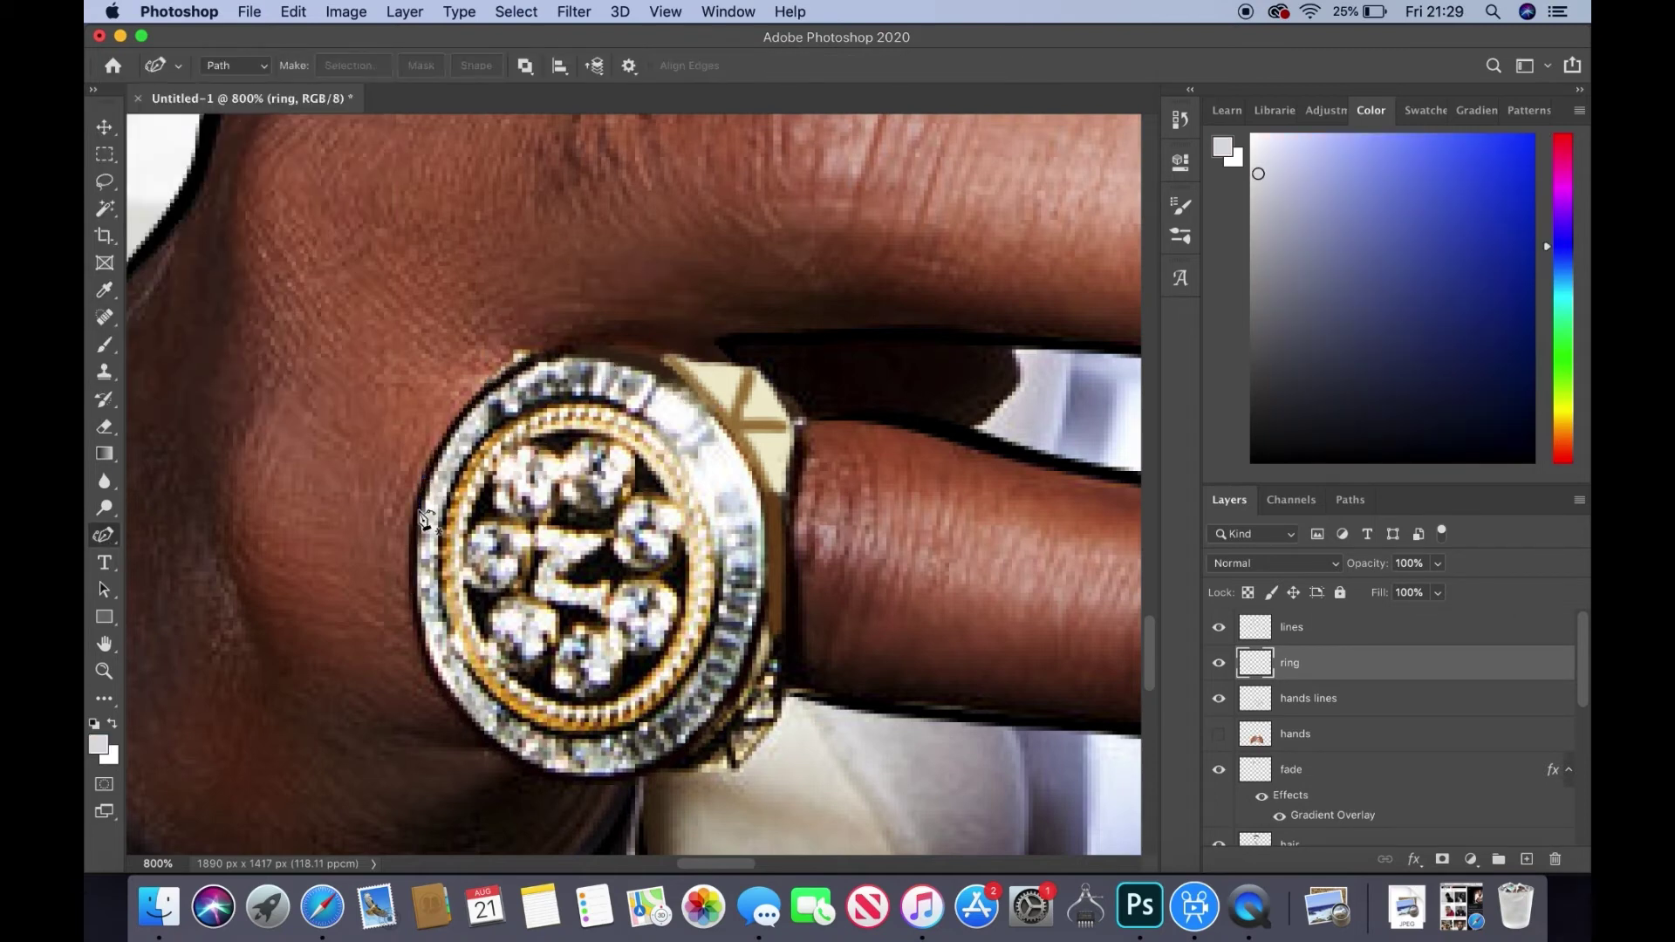
pyautogui.click(1527, 860)
pyautogui.doubleClick(1304, 698)
pyautogui.write('diamonds')
pyautogui.press('Return')
# - Trace the upper and right parts of the ring's bezel with the Curvature Pen
pyautogui.click(594, 736)
pyautogui.click(694, 476)
pyautogui.click(584, 400)
pyautogui.click(530, 361)
pyautogui.click(757, 467)
pyautogui.click(646, 776)
# - Close the bezel outline along the lower-left edge and fill the path light grey
pyautogui.click(569, 777)
pyautogui.click(500, 748)
pyautogui.click(417, 614)
pyautogui.click(413, 533)
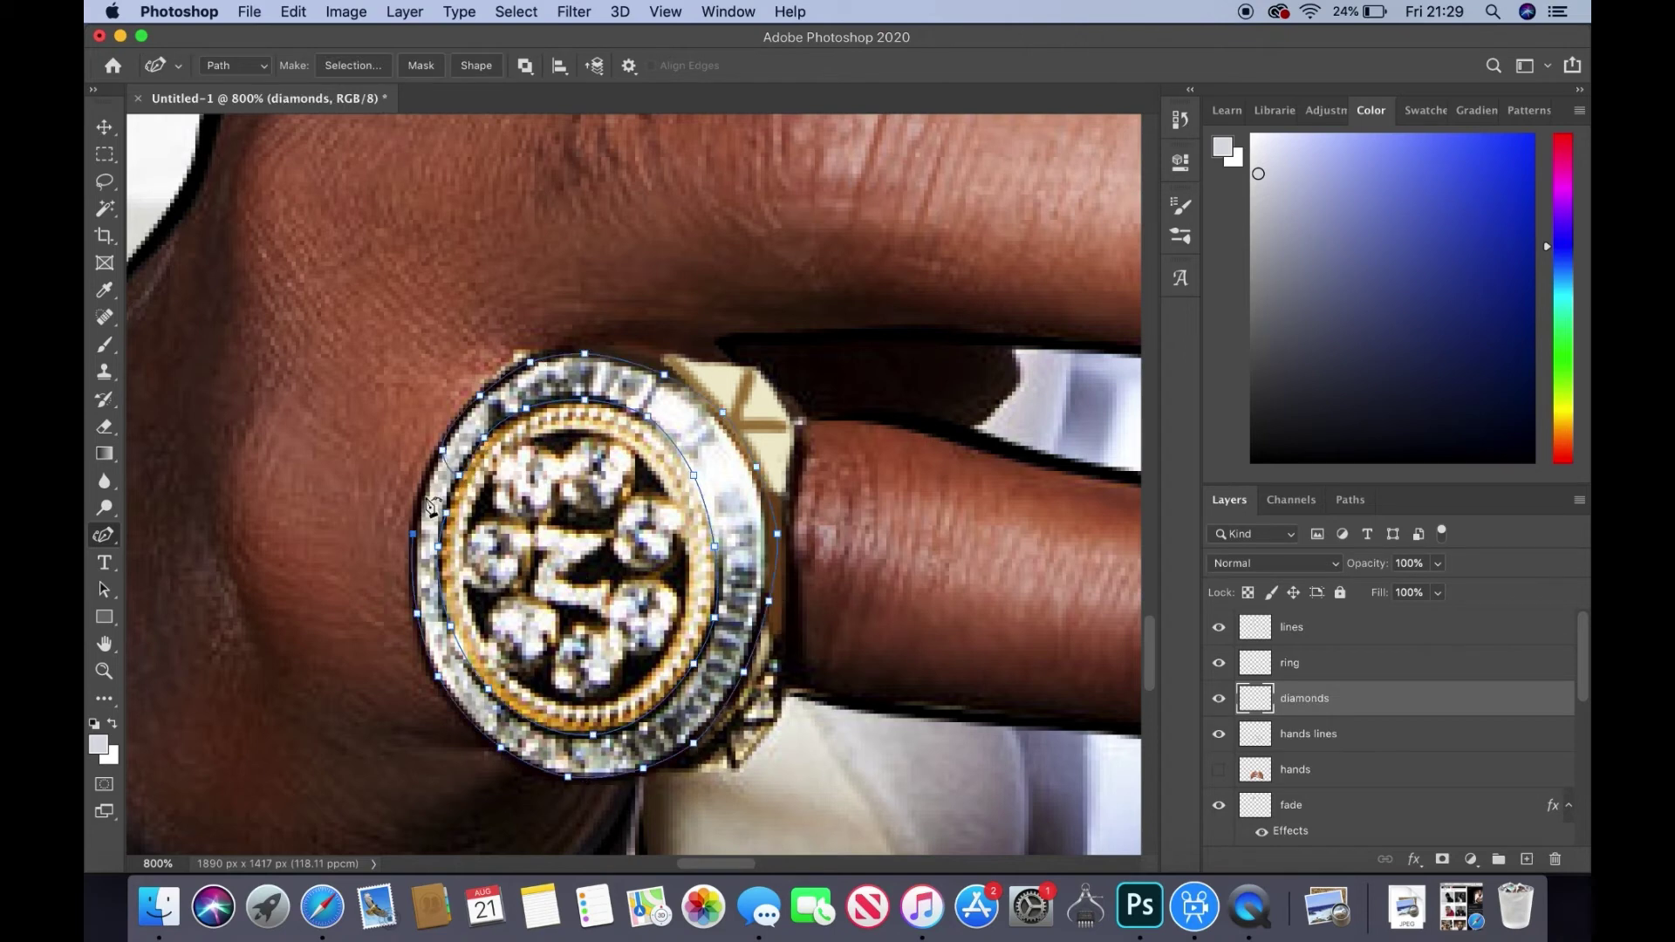
pyautogui.rightClick(456, 500)
pyautogui.click(502, 587)
pyautogui.press('Return')
# - Mark light blue stone divisions around the grey bezel and paint white between them
pyautogui.press('b')
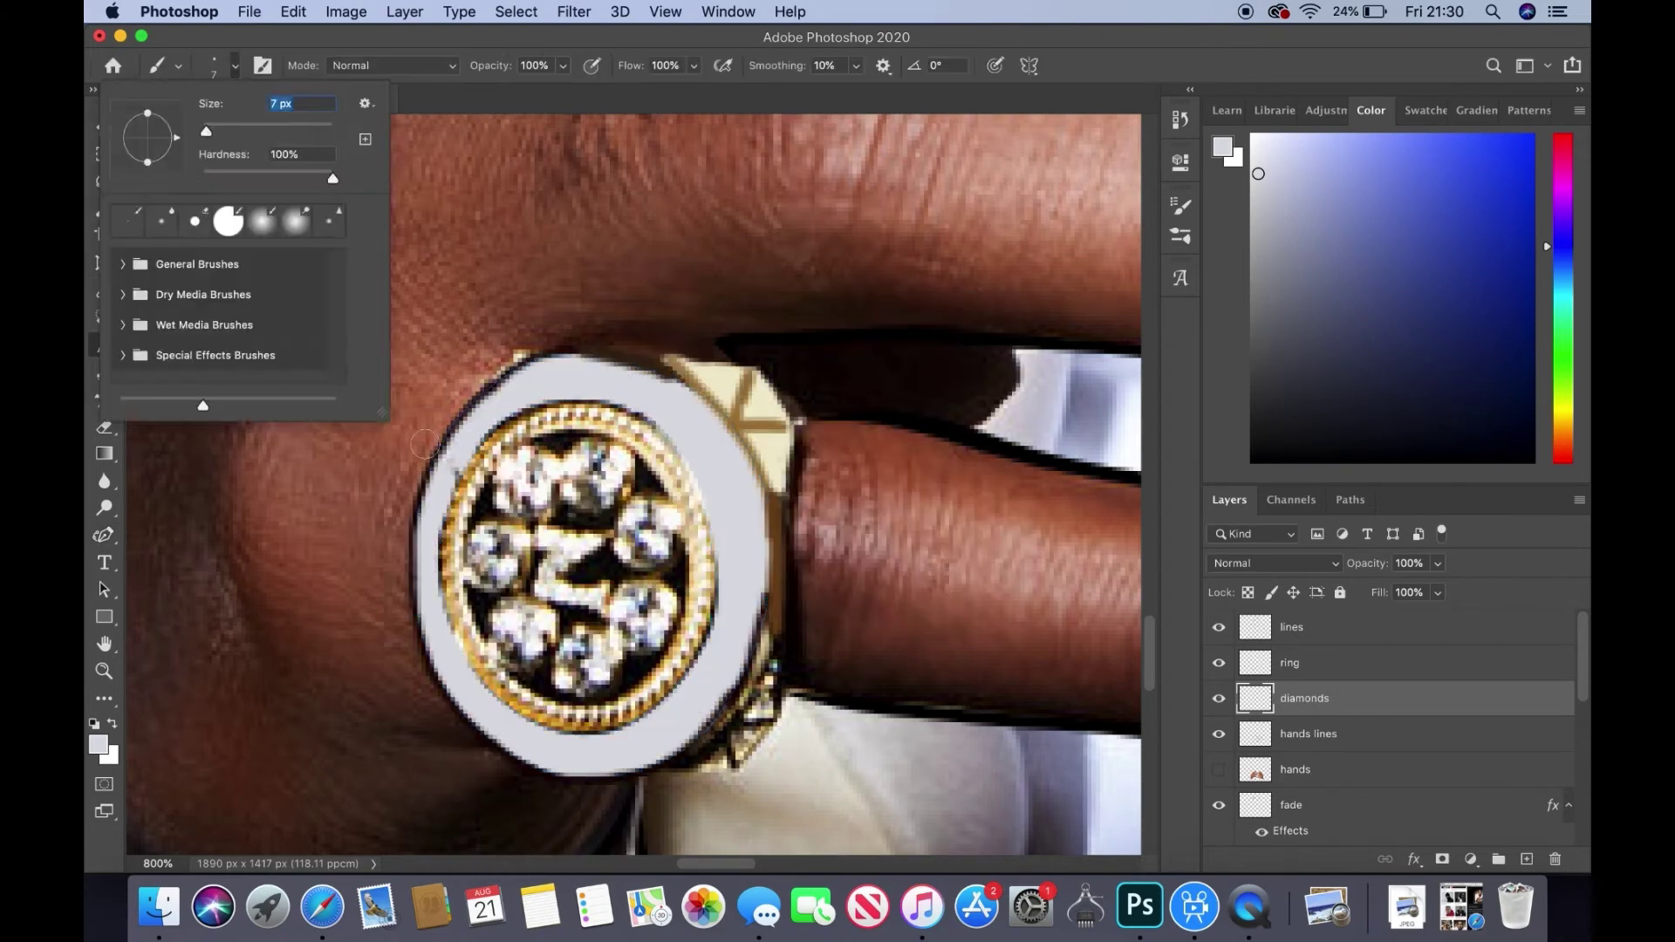
pyautogui.keyDown('alt'); pyautogui.click(645, 599); pyautogui.keyUp('alt')
pyautogui.click(178, 65)
pyautogui.moveTo(494, 410); pyautogui.dragTo(489, 397)
pyautogui.moveTo(597, 384); pyautogui.dragTo(598, 371)
pyautogui.moveTo(698, 432); pyautogui.dragTo(707, 423)
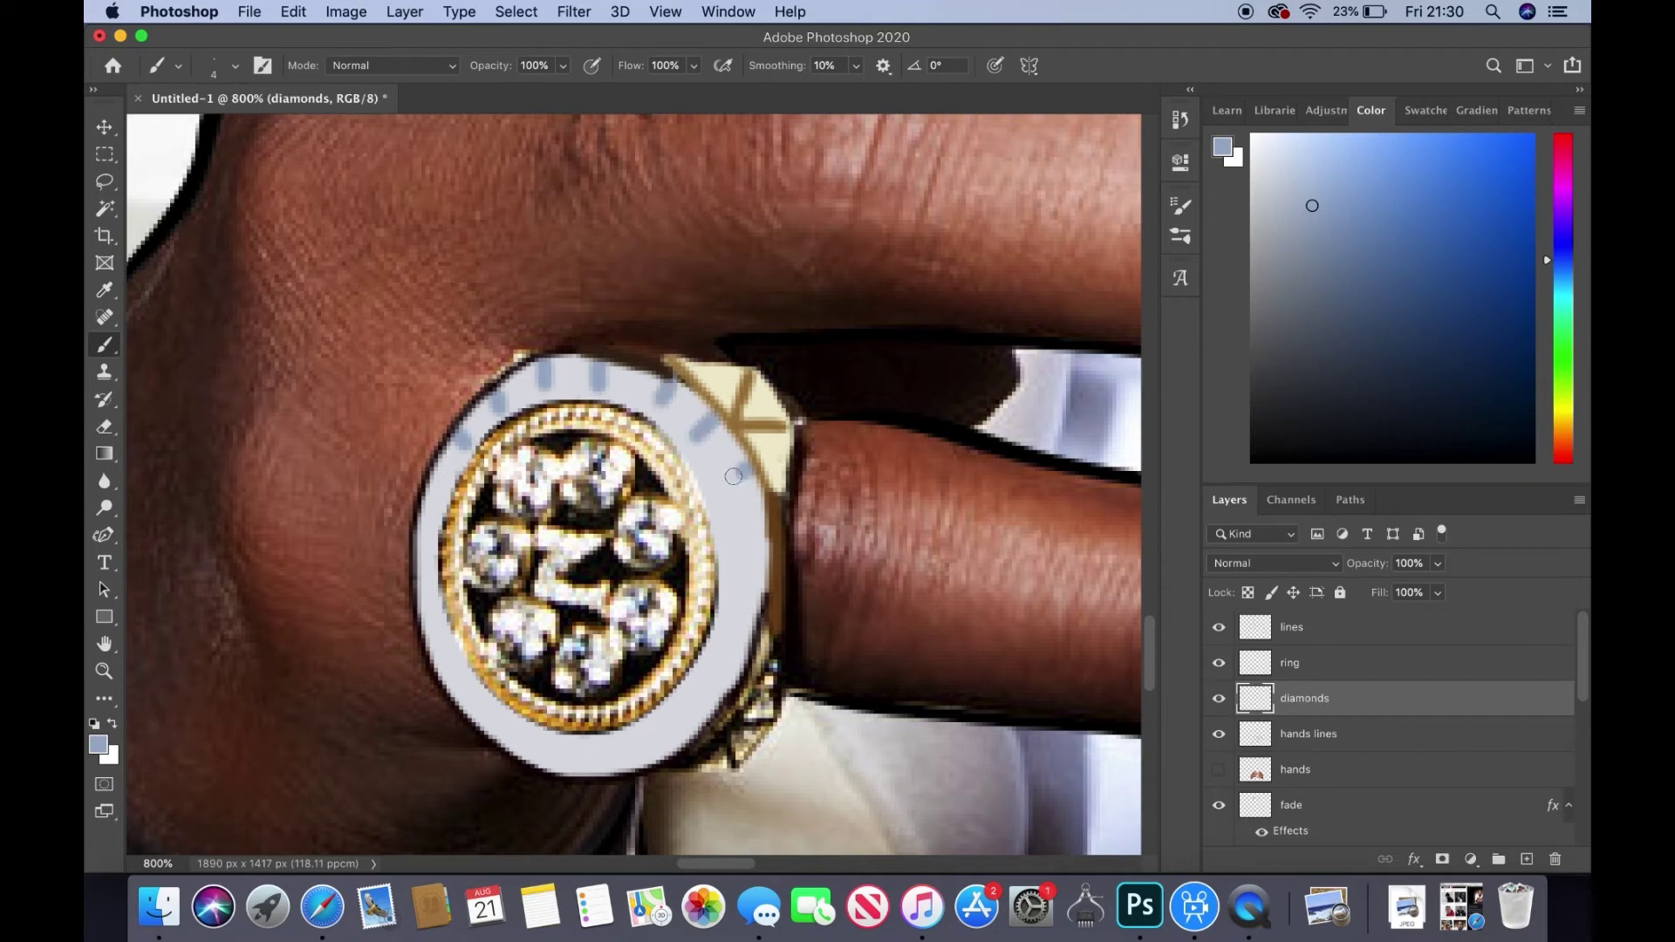
pyautogui.moveTo(737, 532); pyautogui.dragTo(752, 532)
pyautogui.moveTo(732, 602); pyautogui.dragTo(746, 604)
pyautogui.moveTo(691, 702); pyautogui.dragTo(705, 717)
pyautogui.moveTo(657, 731); pyautogui.dragTo(670, 751)
pyautogui.moveTo(621, 744); pyautogui.dragTo(627, 766)
pyautogui.keyDown('alt'); pyautogui.click(1099, 410); pyautogui.keyUp('alt')
pyautogui.moveTo(646, 389)
pyautogui.mouseDown()
pyautogui.moveTo(690, 417)
pyautogui.moveTo(745, 536)
pyautogui.moveTo(728, 641)
pyautogui.moveTo(672, 729)
pyautogui.moveTo(576, 755)
pyautogui.moveTo(489, 724)
pyautogui.moveTo(423, 577)
pyautogui.mouseUp()
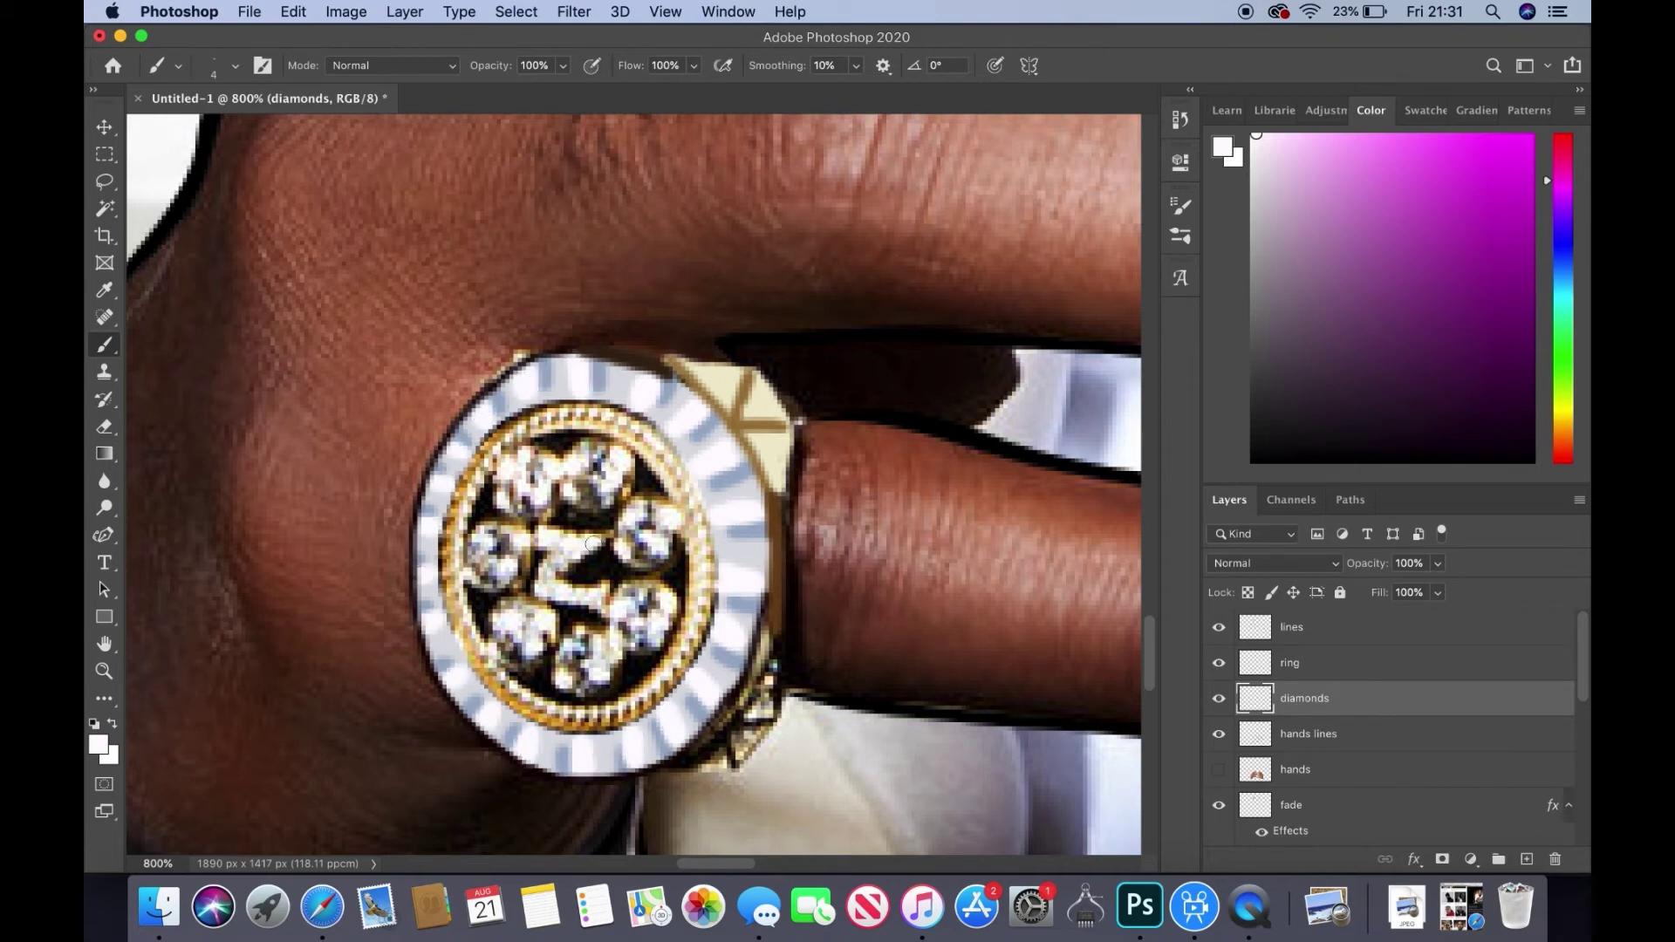
# - Paint the ring's inner band gold with a 5 px brush on the ring layer
pyautogui.keyDown('alt'); pyautogui.click(585, 412); pyautogui.keyUp('alt')
pyautogui.hotkey('alt', ']')
pyautogui.click(234, 65)
pyautogui.press('BackSpace')
pyautogui.press('Return')
pyautogui.moveTo(585, 410)
pyautogui.mouseDown()
pyautogui.moveTo(515, 419)
pyautogui.moveTo(445, 532)
pyautogui.moveTo(454, 663)
pyautogui.moveTo(549, 724)
pyautogui.moveTo(707, 559)
pyautogui.moveTo(567, 410)
pyautogui.moveTo(645, 472)
pyautogui.moveTo(506, 462)
pyautogui.mouseUp()
pyautogui.moveTo(730, 627); pyautogui.dragTo(602, 715)
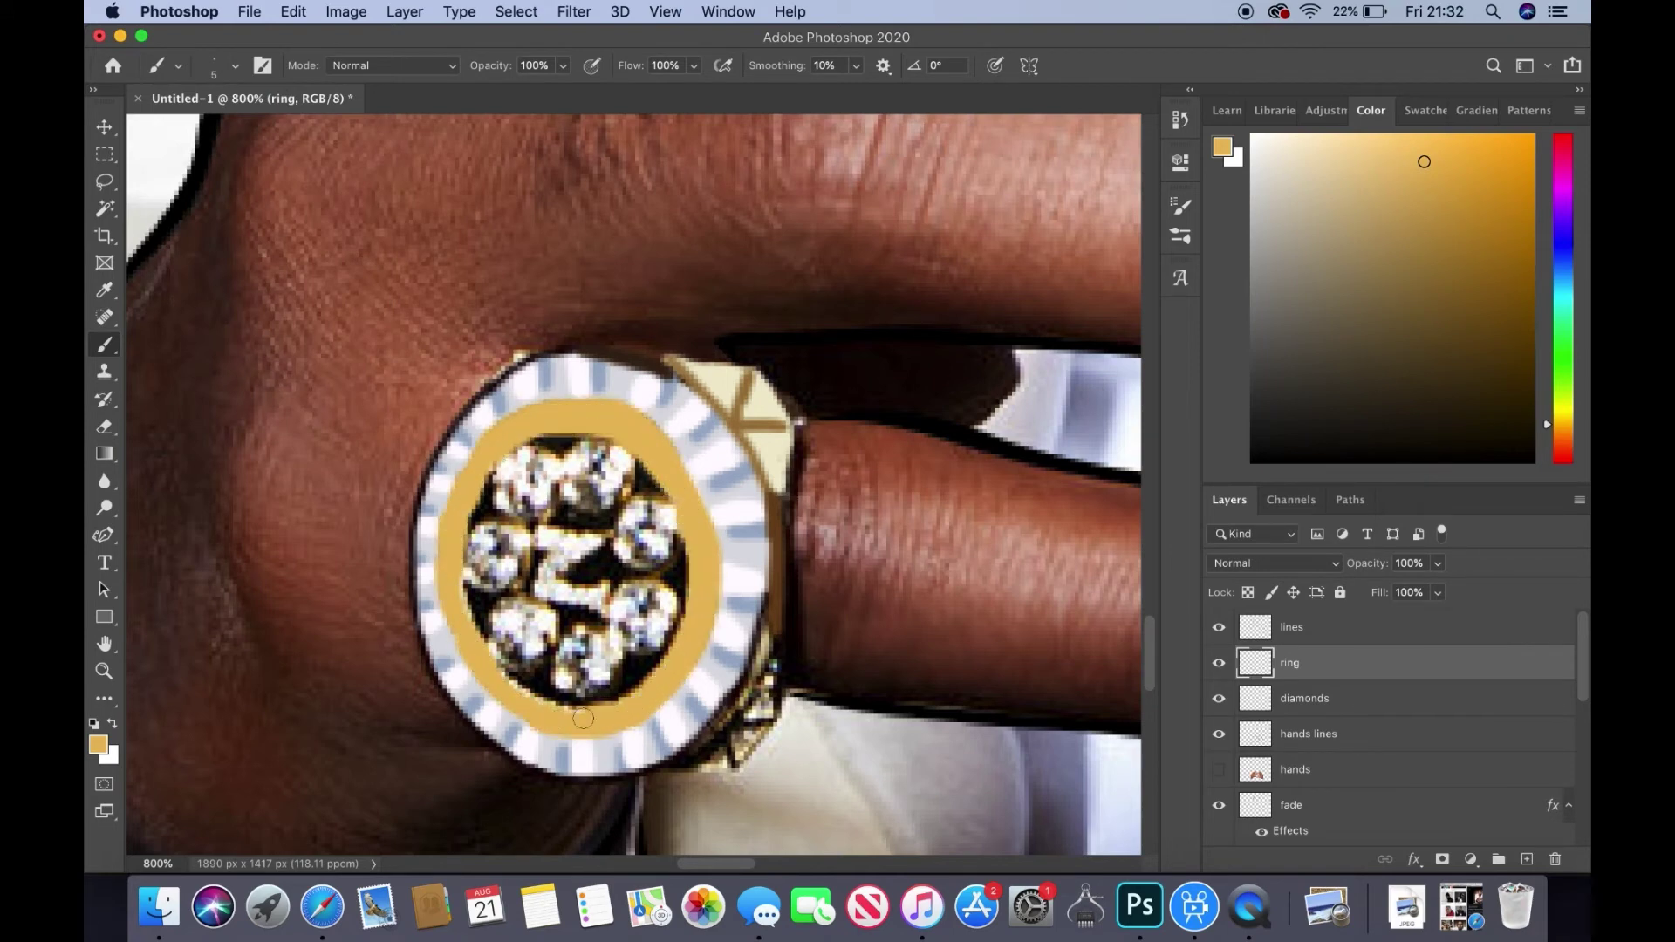
# - Outline the ring's lower-right edge with a 2 px near-black brush, then add cream strokes
pyautogui.keyDown('alt'); pyautogui.click(650, 475); pyautogui.keyUp('alt')
pyautogui.click(235, 65)
pyautogui.press('BackSpace')
pyautogui.press('Escape')
pyautogui.click(234, 66)
pyautogui.write('2')
pyautogui.press('Return')
pyautogui.moveTo(738, 725); pyautogui.dragTo(737, 762)
pyautogui.moveTo(745, 691); pyautogui.dragTo(766, 610)
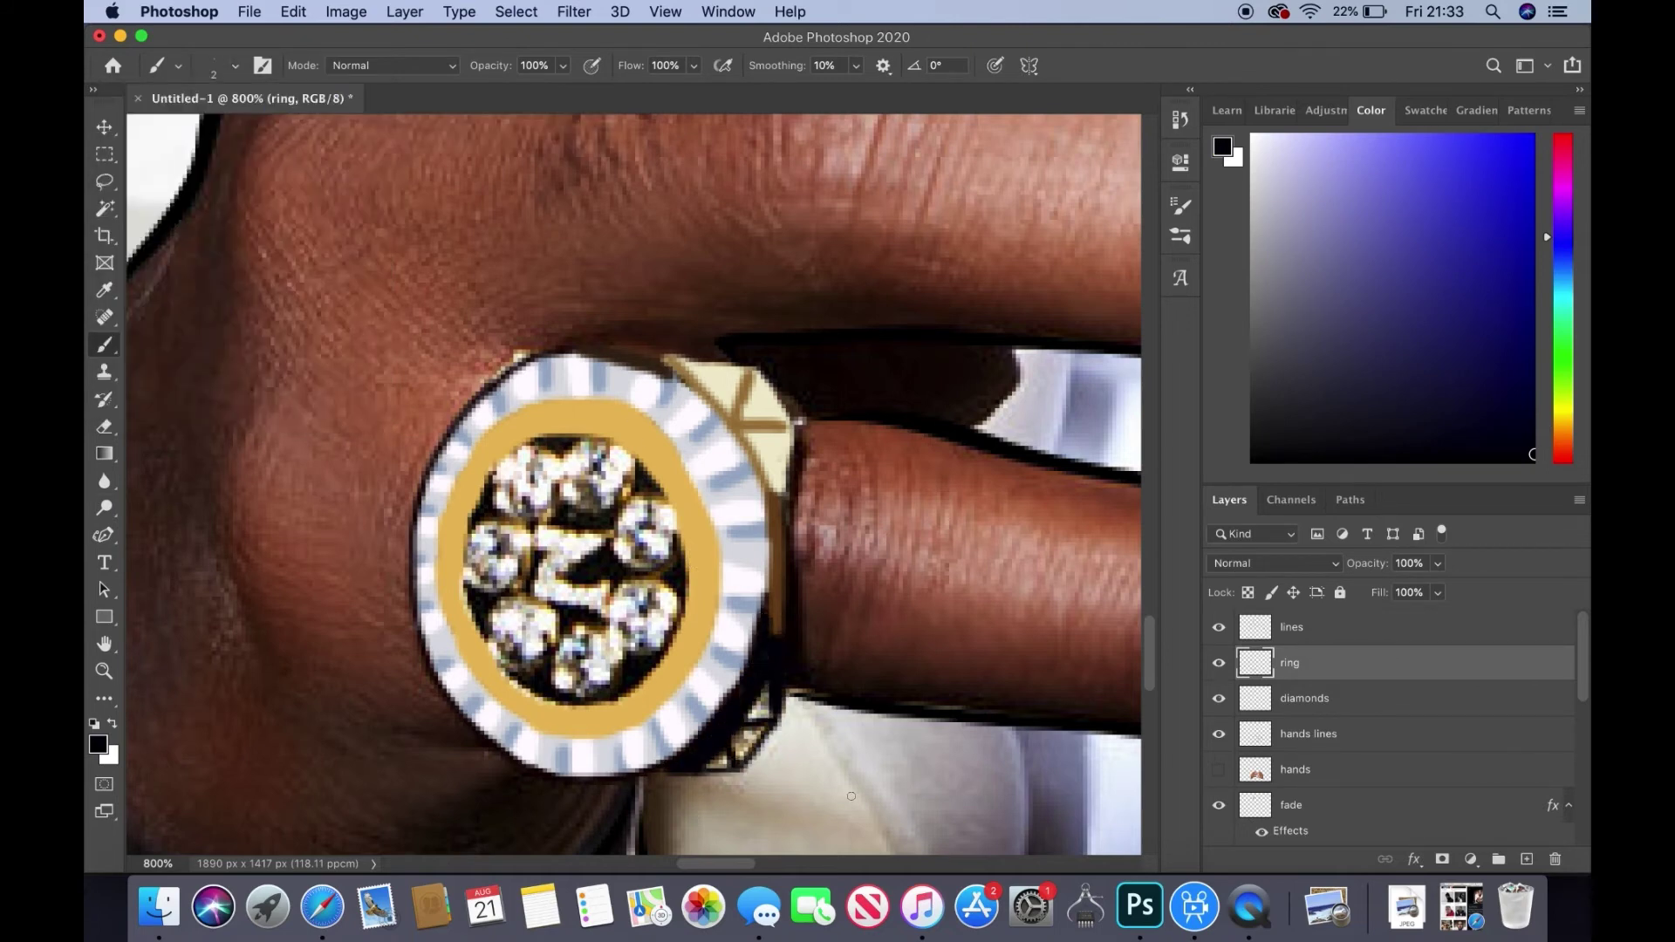
pyautogui.keyDown('alt'); pyautogui.click(752, 726); pyautogui.keyUp('alt')
pyautogui.moveTo(753, 726)
pyautogui.mouseDown()
pyautogui.moveTo(740, 752)
pyautogui.moveTo(719, 747)
pyautogui.mouseUp()
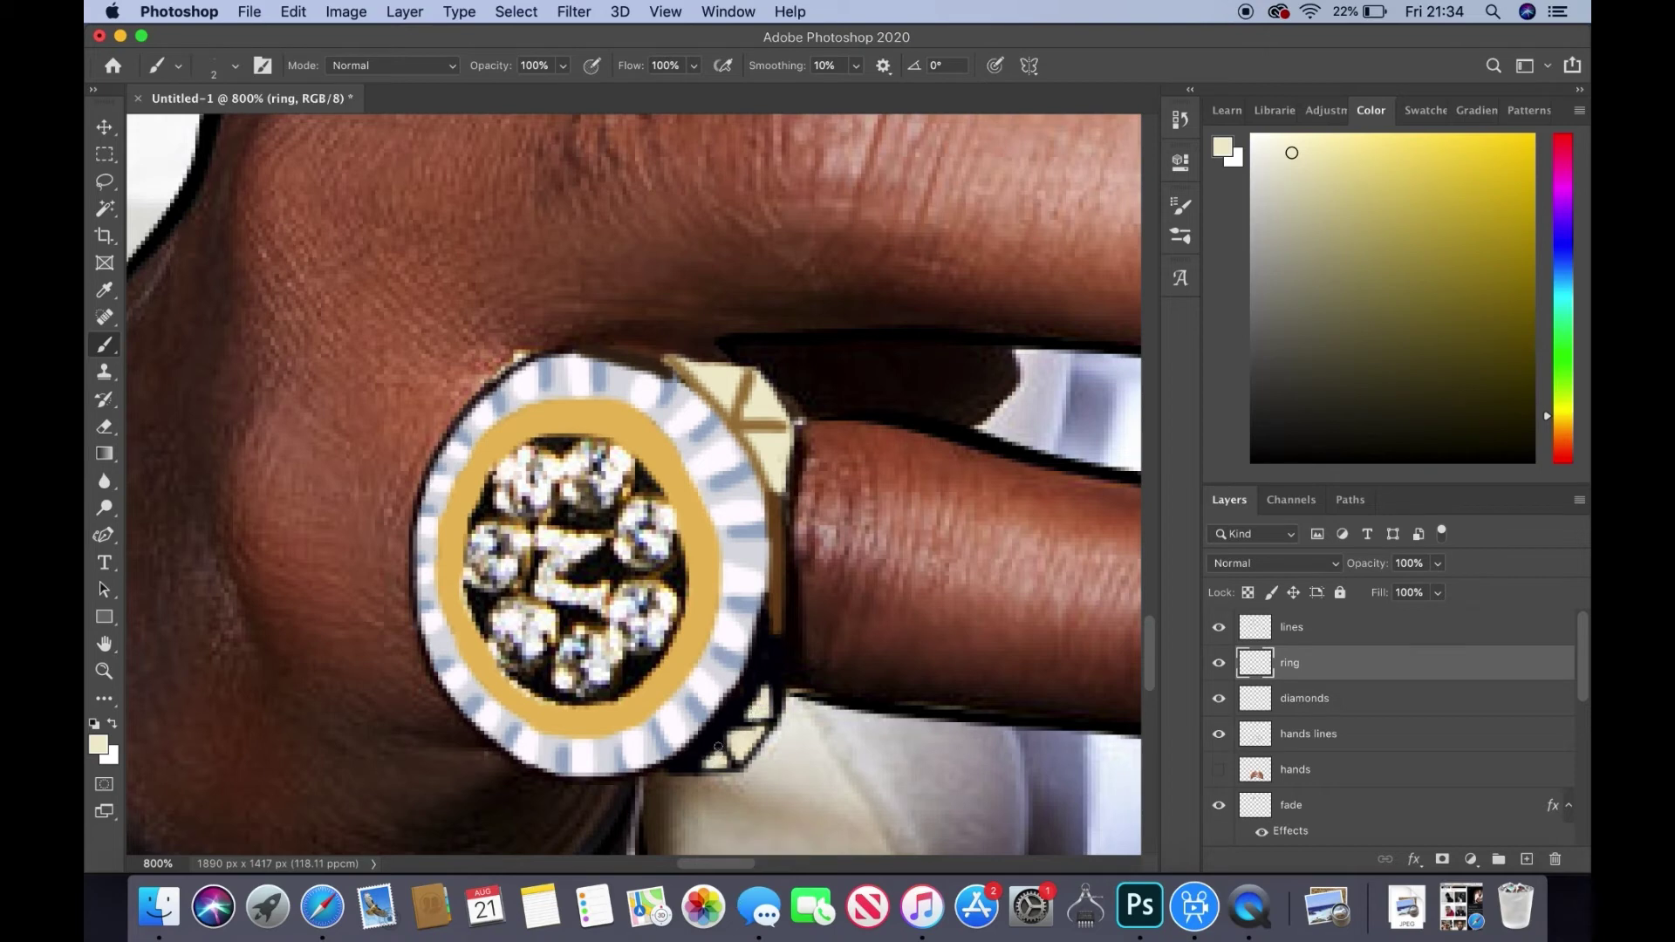
# - Add a layer named 'inner ring' and paint the ring's centre black with a 14 px brush
pyautogui.press('d')
pyautogui.hotkey('ctrl', 'shift', 'alt', 'n')
pyautogui.doubleClick(1299, 663)
pyautogui.write('ng')
pyautogui.press('Return')
pyautogui.click(234, 66)
pyautogui.moveTo(523, 453)
pyautogui.mouseDown()
pyautogui.moveTo(637, 506)
pyautogui.moveTo(553, 568)
pyautogui.mouseUp()
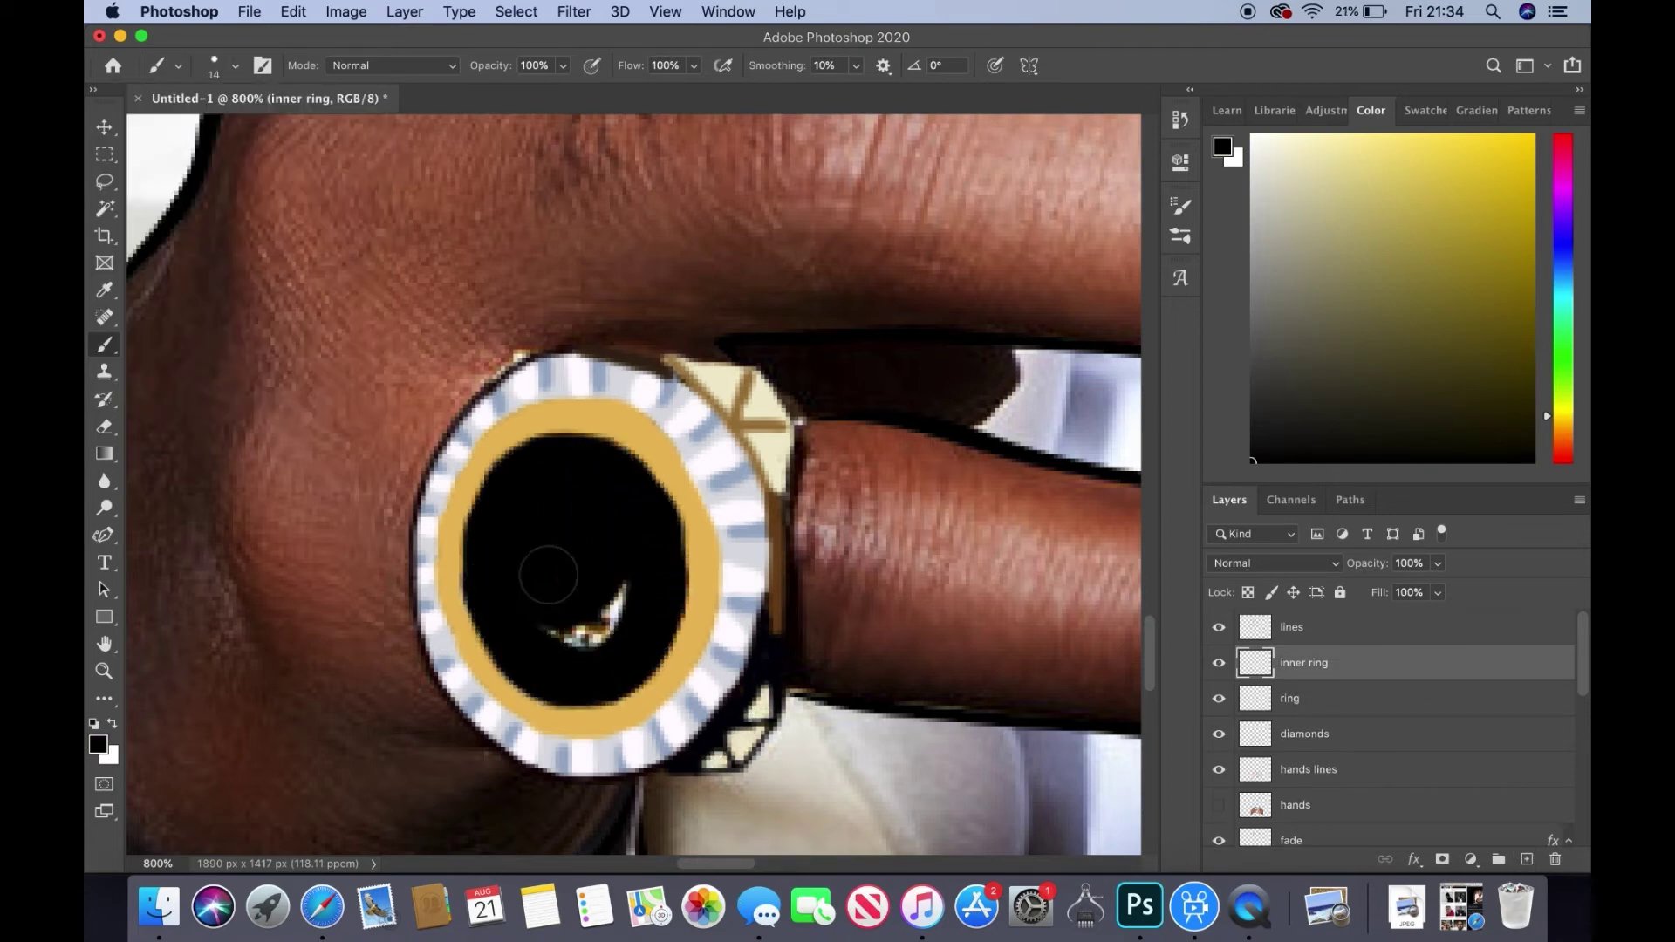
# - Paint light grey round diamond shapes inside the ring's black centre
pyautogui.keyDown('alt'); pyautogui.click(558, 524); pyautogui.keyUp('alt')
pyautogui.click(234, 66)
pyautogui.moveTo(568, 453)
pyautogui.mouseDown()
pyautogui.moveTo(620, 524)
pyautogui.moveTo(663, 681)
pyautogui.mouseUp()
pyautogui.click(234, 65)
pyautogui.moveTo(558, 689)
pyautogui.mouseDown()
pyautogui.moveTo(489, 541)
pyautogui.moveTo(571, 548)
pyautogui.mouseUp()
# - Paint blue-grey star facets on the ring diamonds with a 3 px brush
pyautogui.write('70')
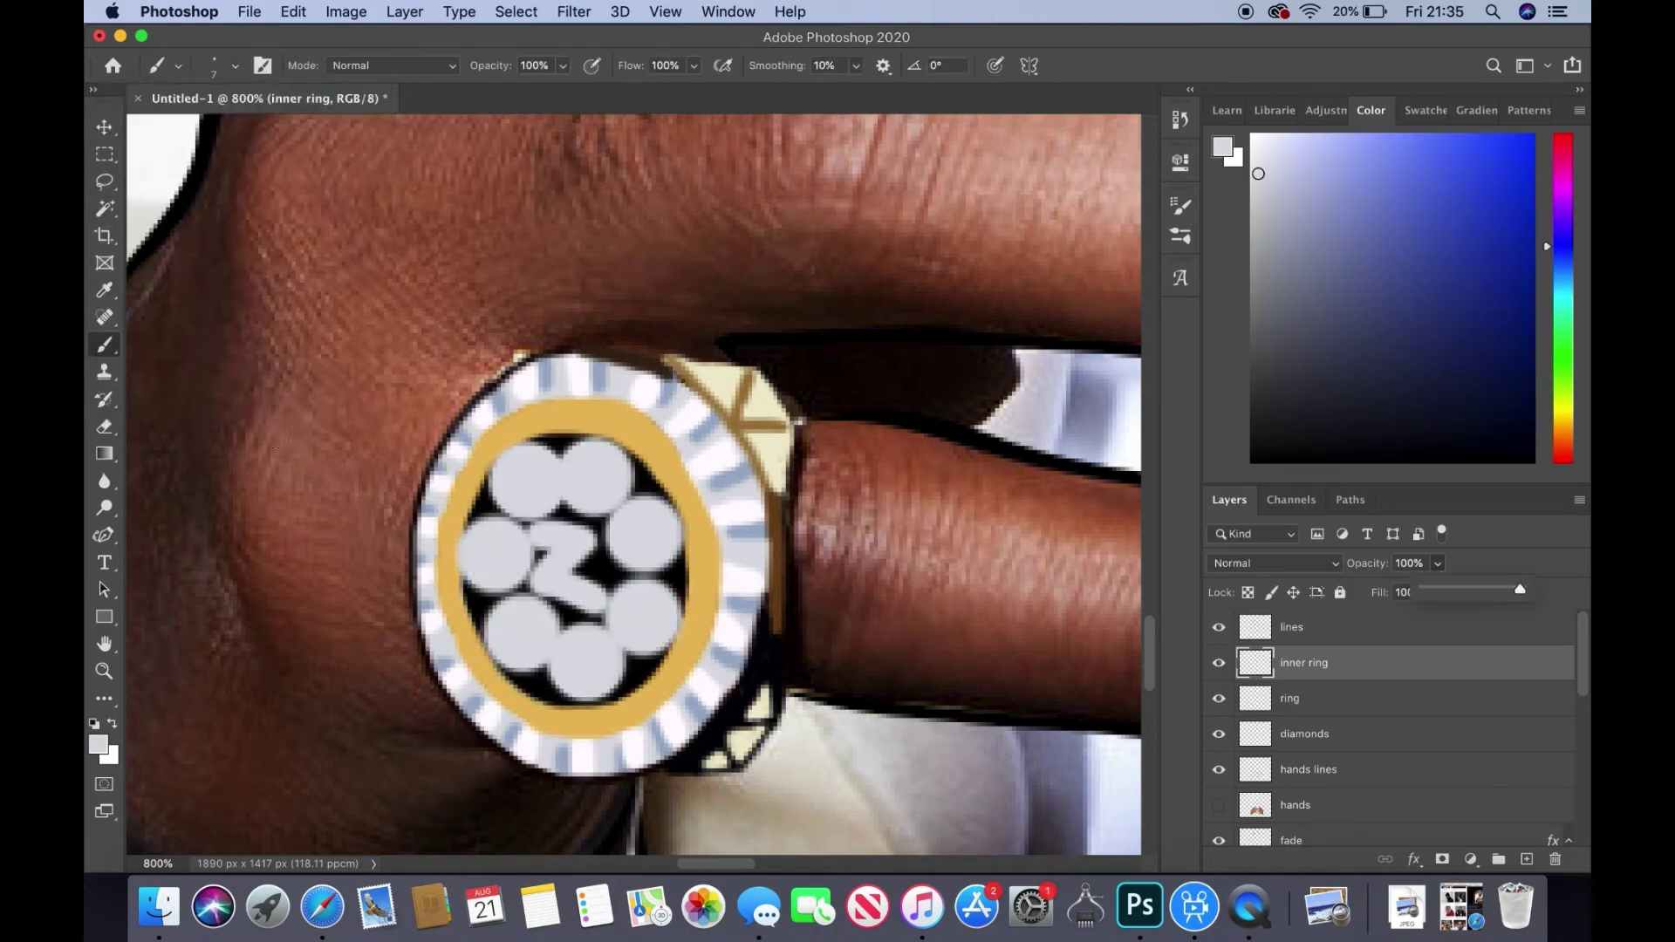
pyautogui.hotkey('ctrl', '+')
pyautogui.hotkey('ctrl', '-')
pyautogui.click(234, 66)
pyautogui.write('3')
pyautogui.press('Return')
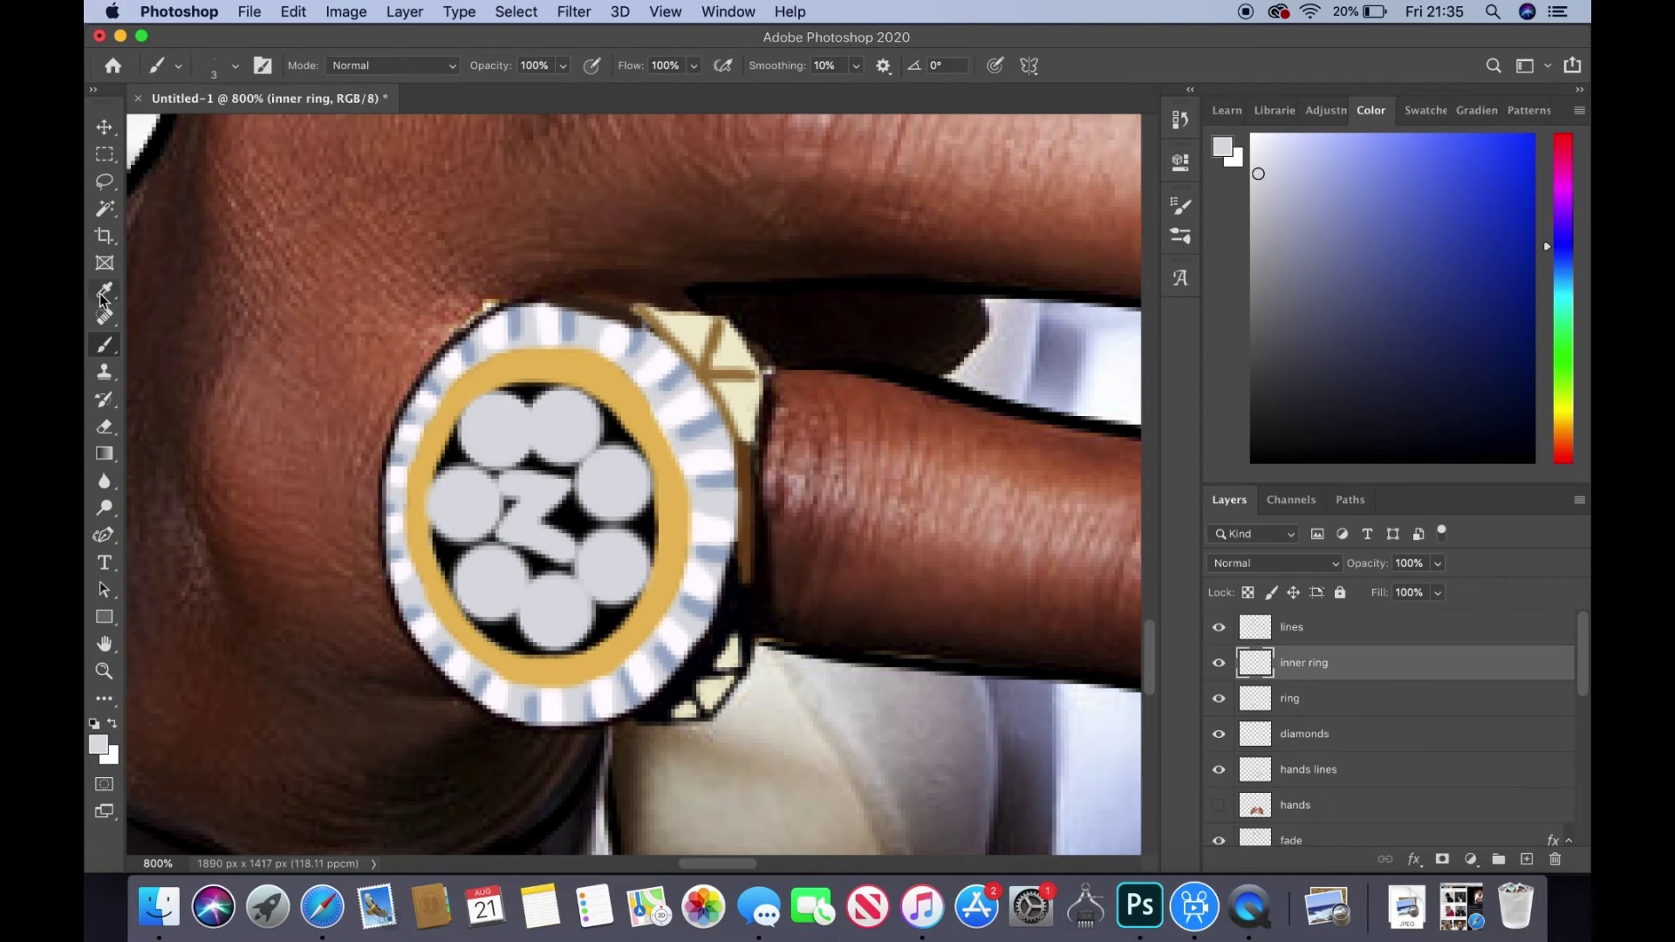
pyautogui.keyDown('alt'); pyautogui.click(511, 417); pyautogui.keyUp('alt')
pyautogui.moveTo(484, 420); pyautogui.dragTo(506, 412)
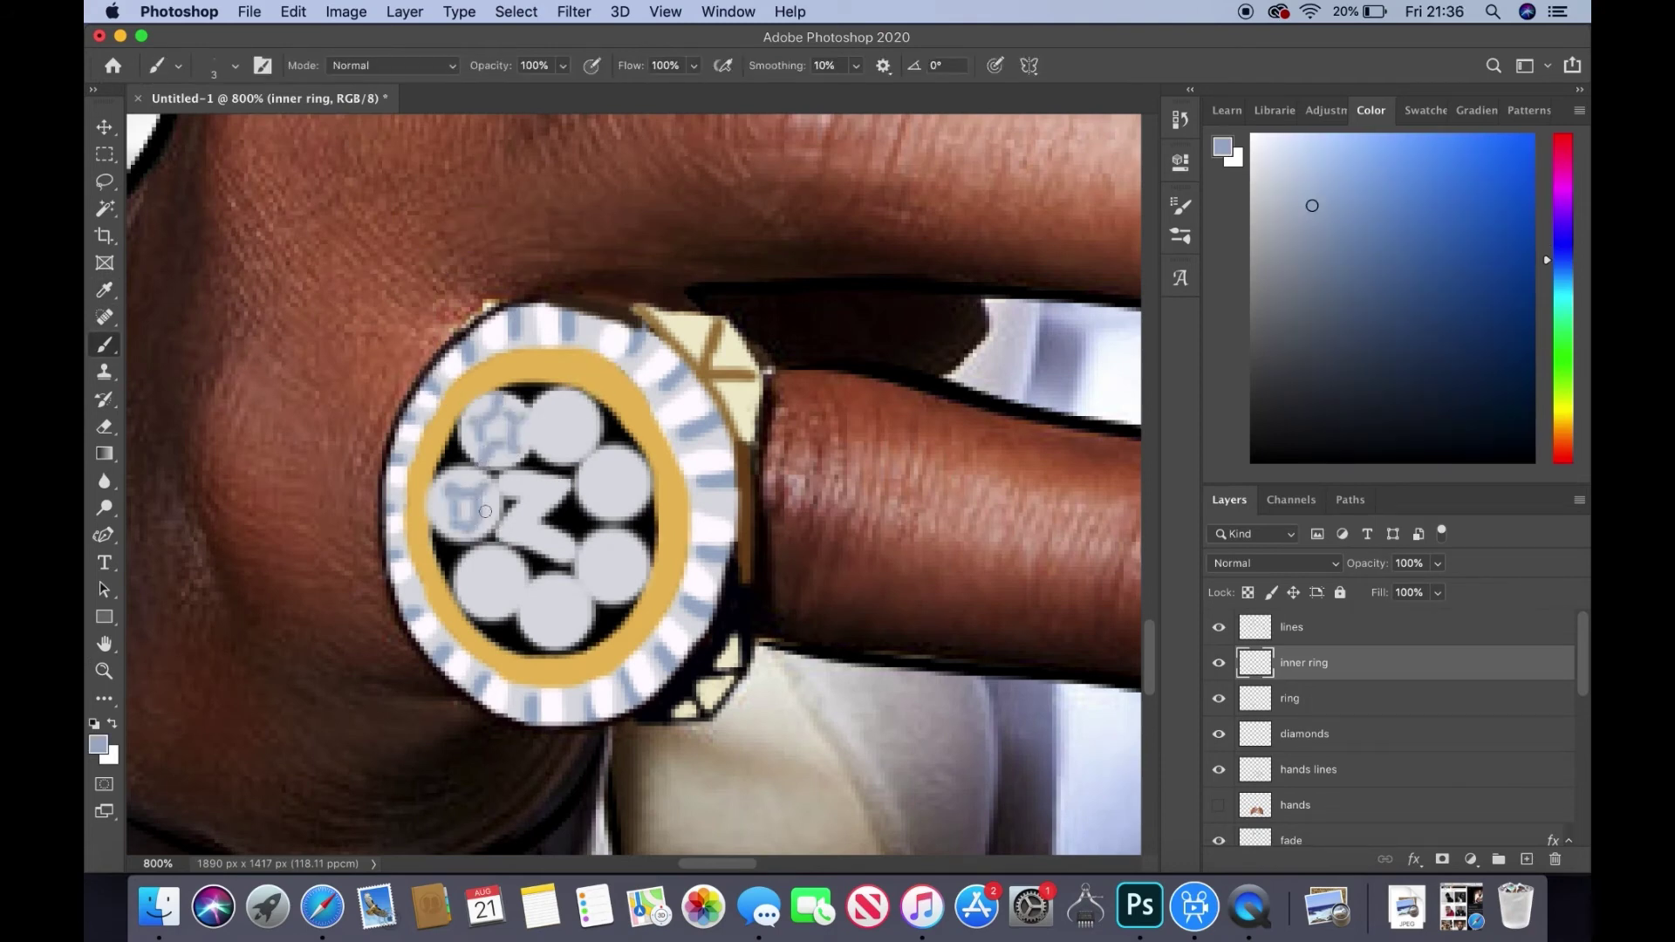
pyautogui.moveTo(601, 477); pyautogui.dragTo(633, 488)
pyautogui.moveTo(602, 462)
pyautogui.mouseDown()
pyautogui.moveTo(611, 501)
pyautogui.moveTo(641, 484)
pyautogui.mouseUp()
pyautogui.moveTo(601, 558)
pyautogui.mouseDown()
pyautogui.moveTo(621, 571)
pyautogui.moveTo(581, 617)
pyautogui.mouseUp()
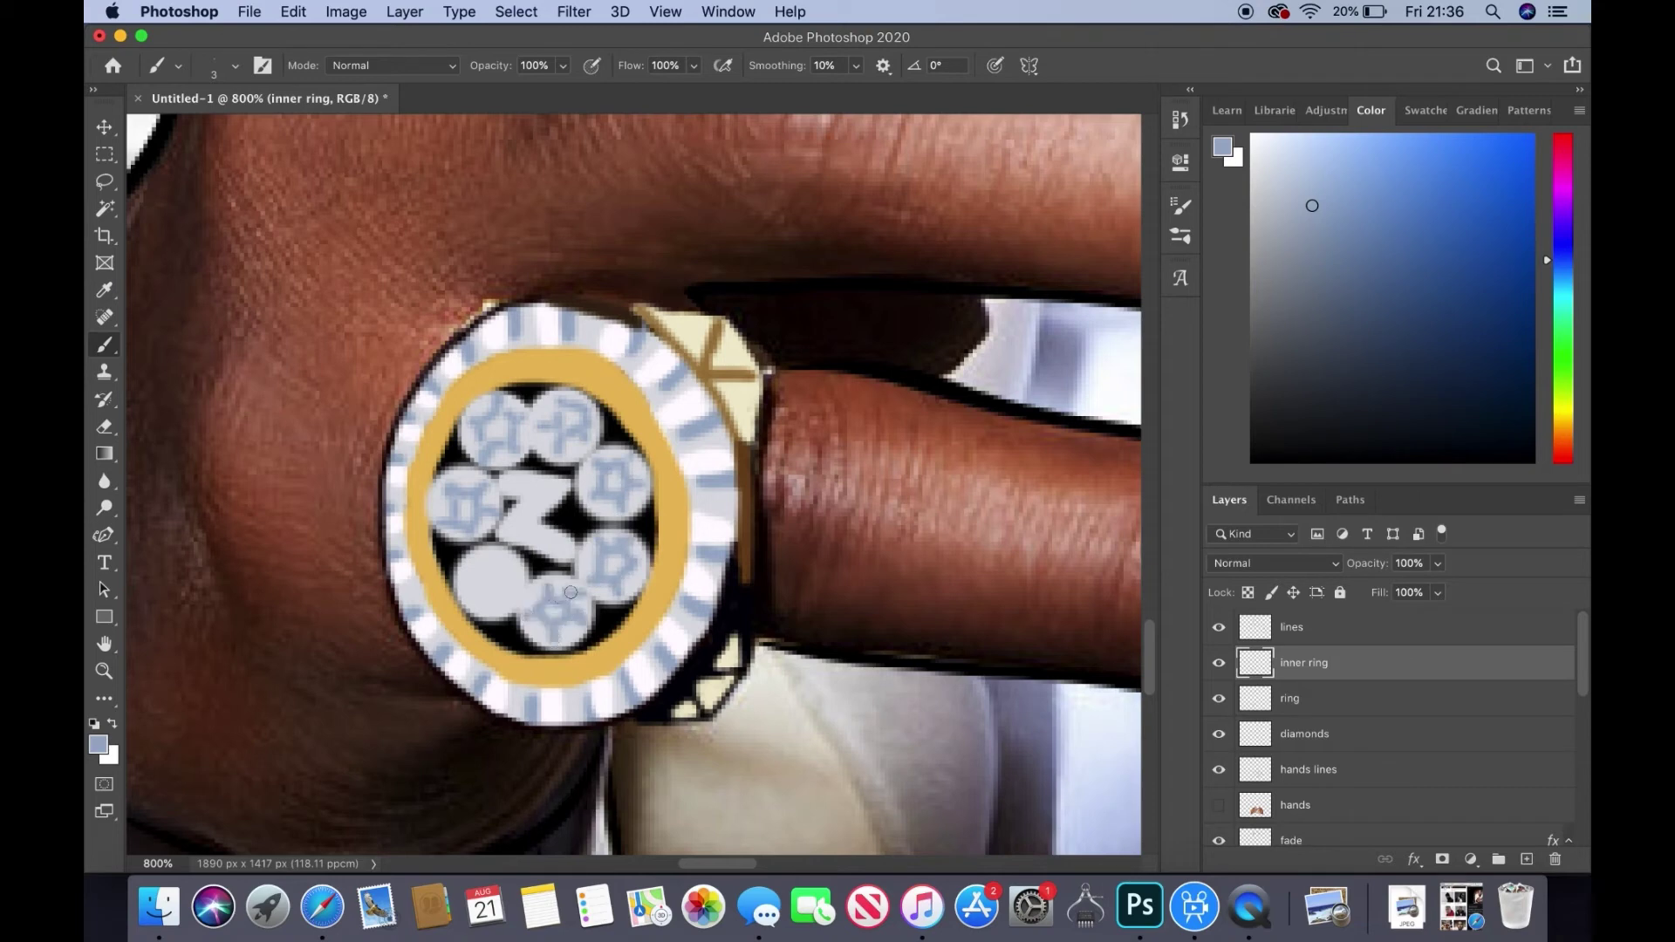
# - Add white highlights to the left diamonds and brighten both strokes of the white Z
pyautogui.keyDown('alt'); pyautogui.click(497, 329); pyautogui.keyUp('alt')
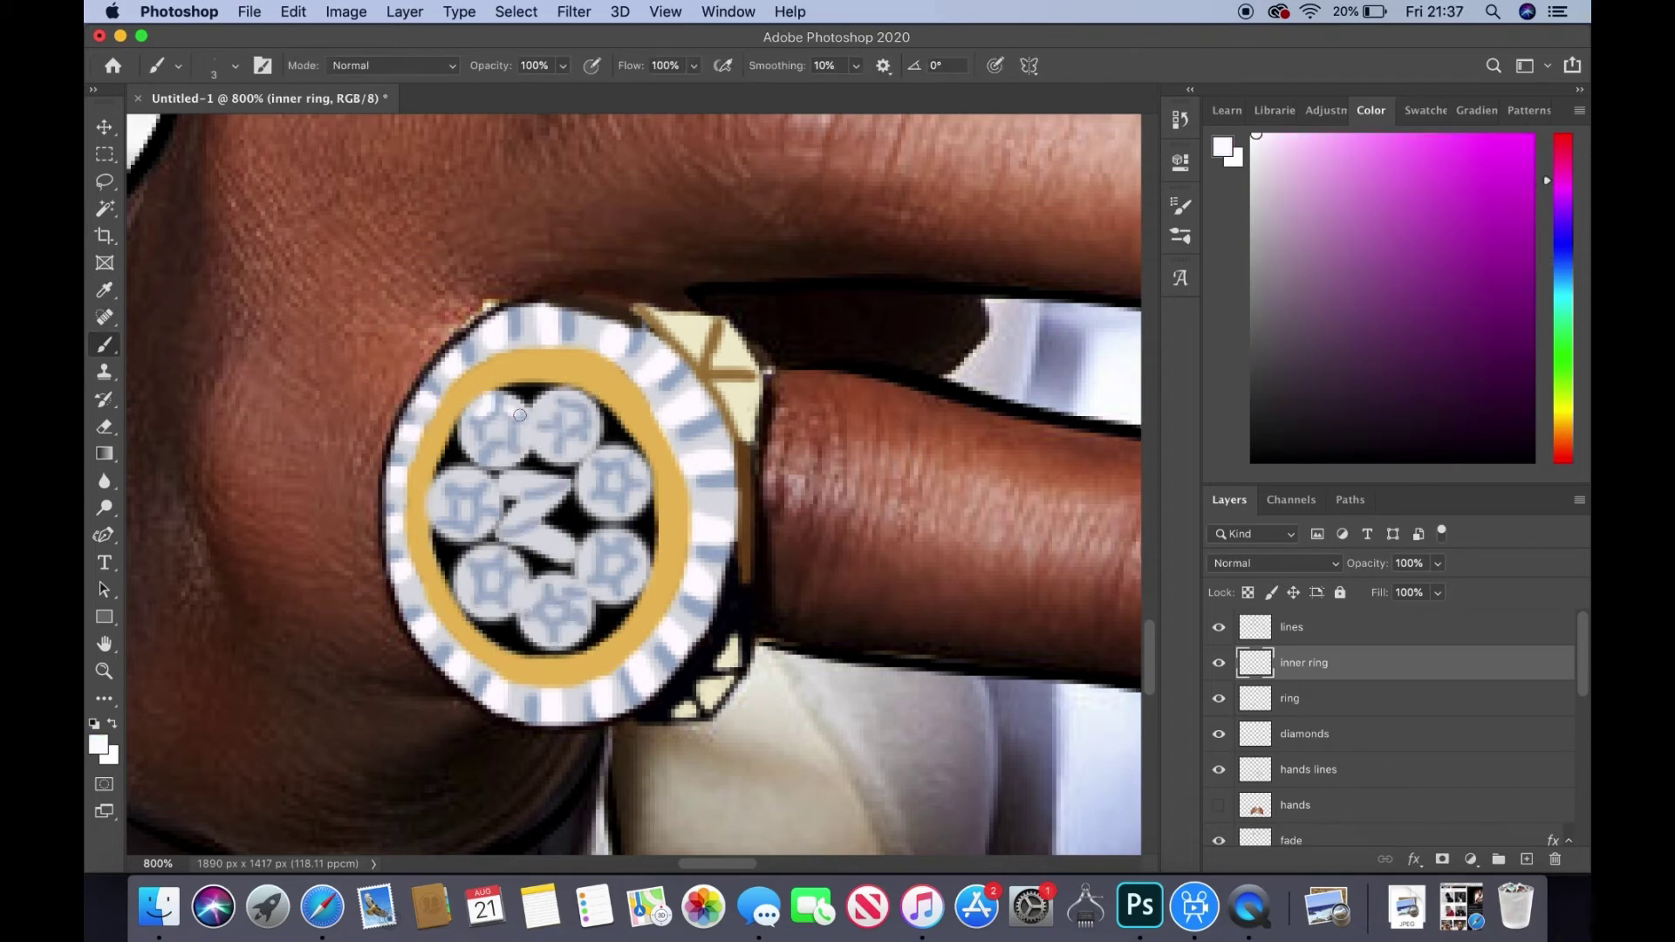
pyautogui.moveTo(471, 428); pyautogui.dragTo(459, 458)
pyautogui.moveTo(451, 478); pyautogui.dragTo(483, 524)
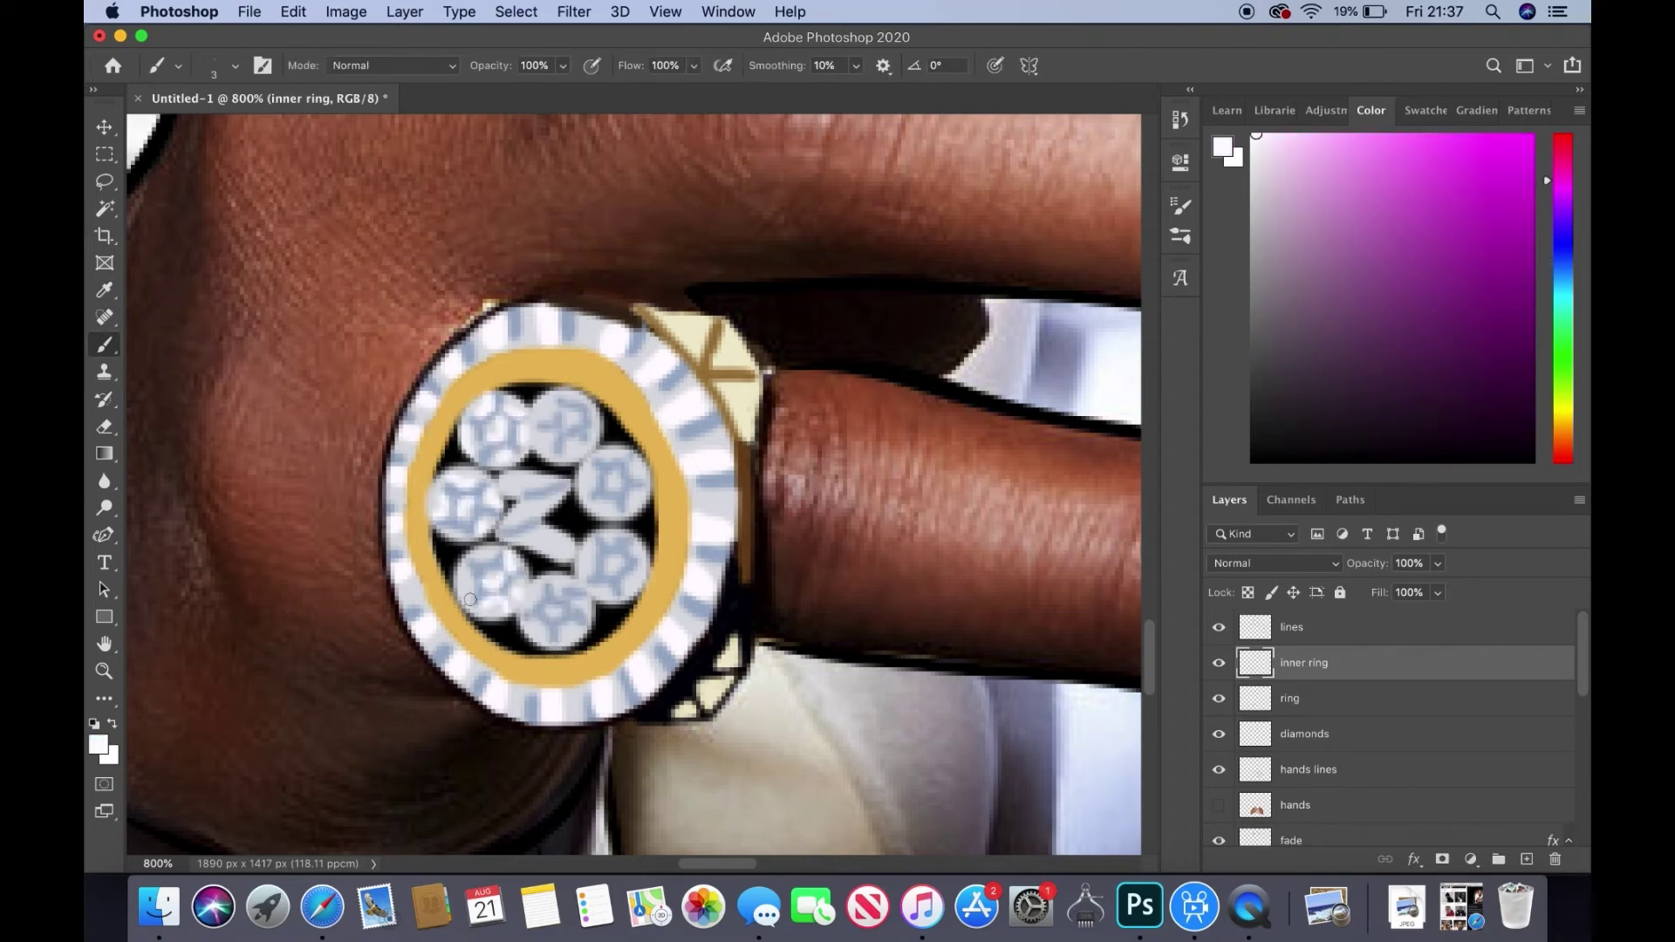
pyautogui.moveTo(550, 485); pyautogui.dragTo(504, 499)
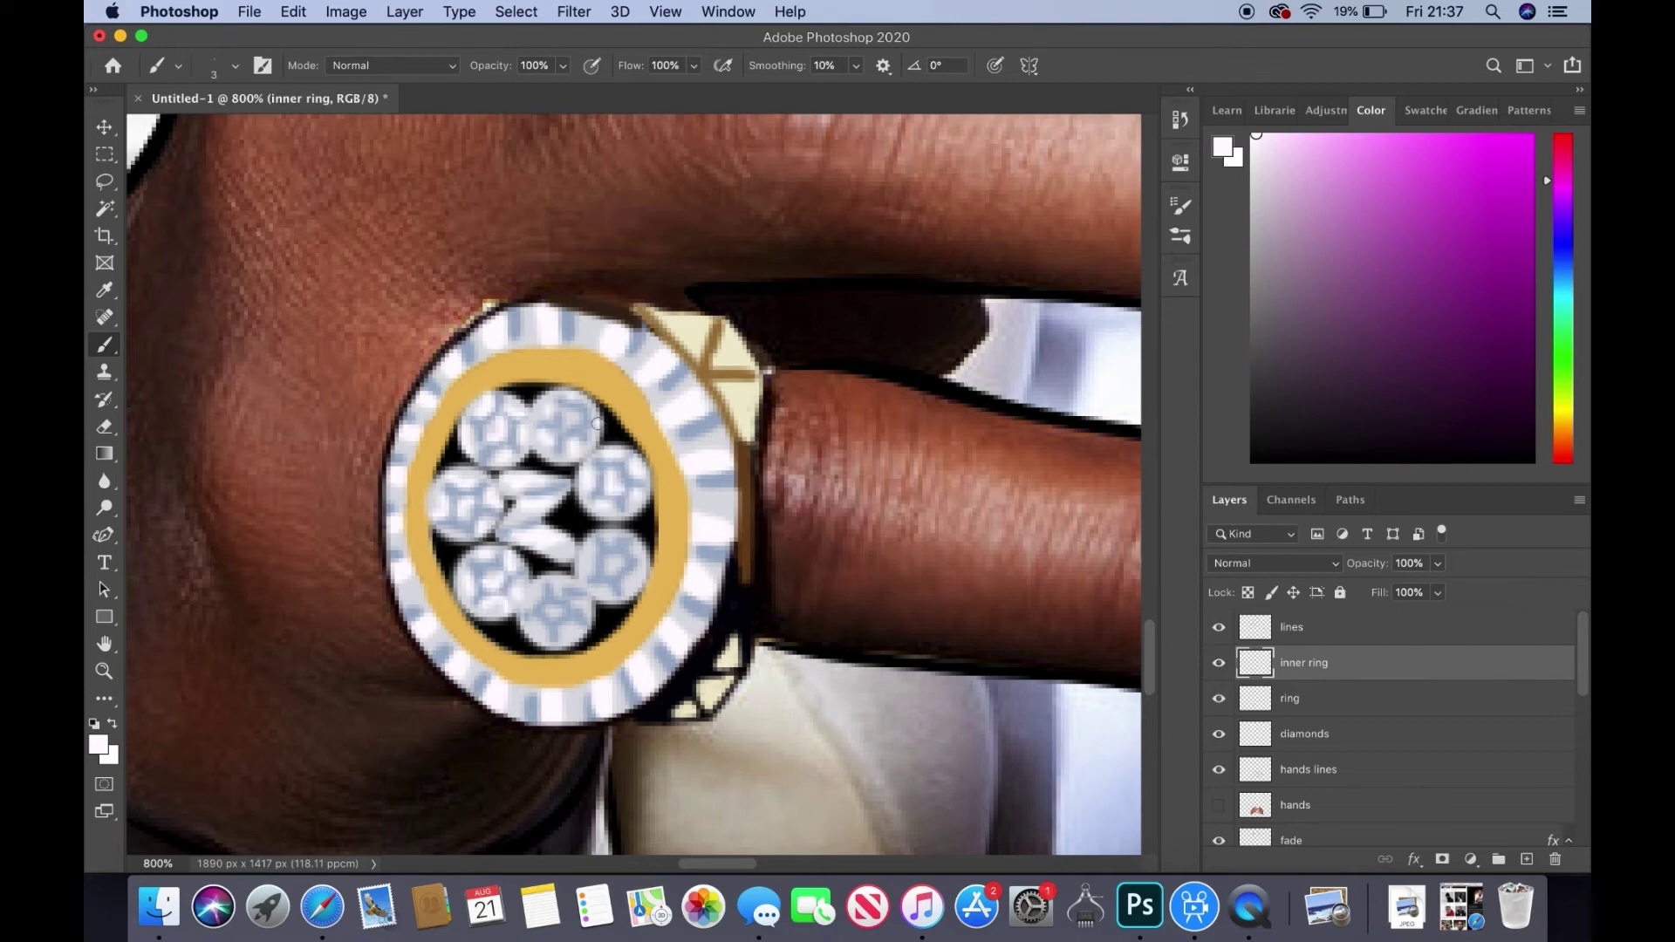
pyautogui.moveTo(587, 548); pyautogui.dragTo(586, 605)
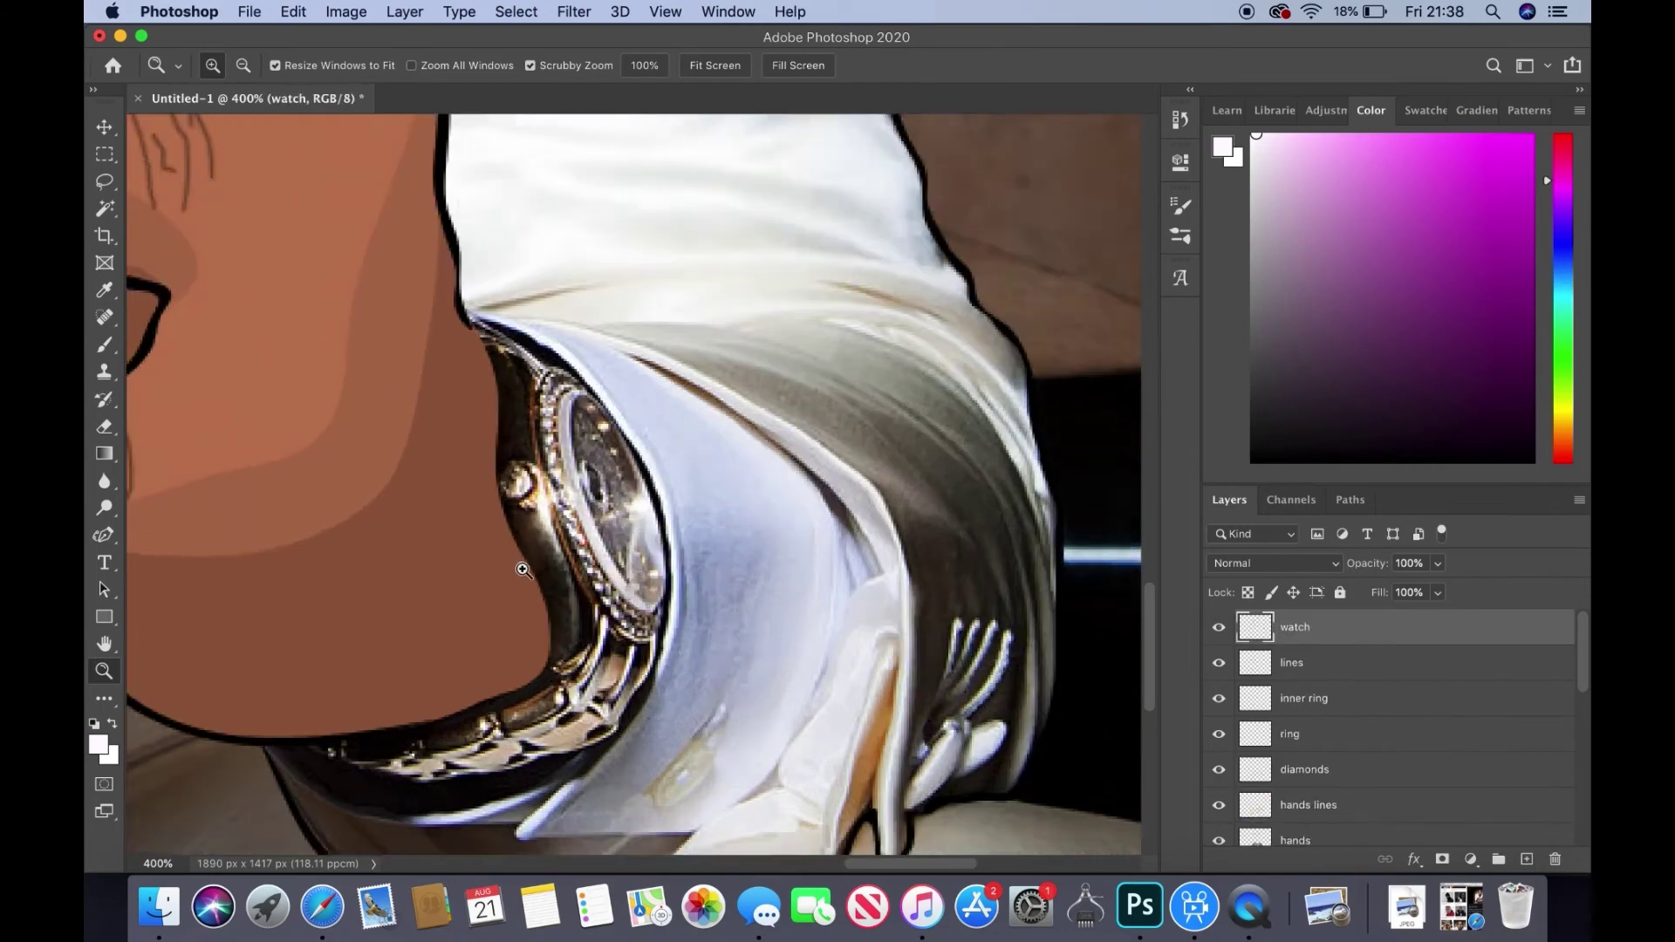
# - Sample the watch's gold from the photo, trace the watch outline and fill it with gold
pyautogui.press('i')
pyautogui.click(574, 768)
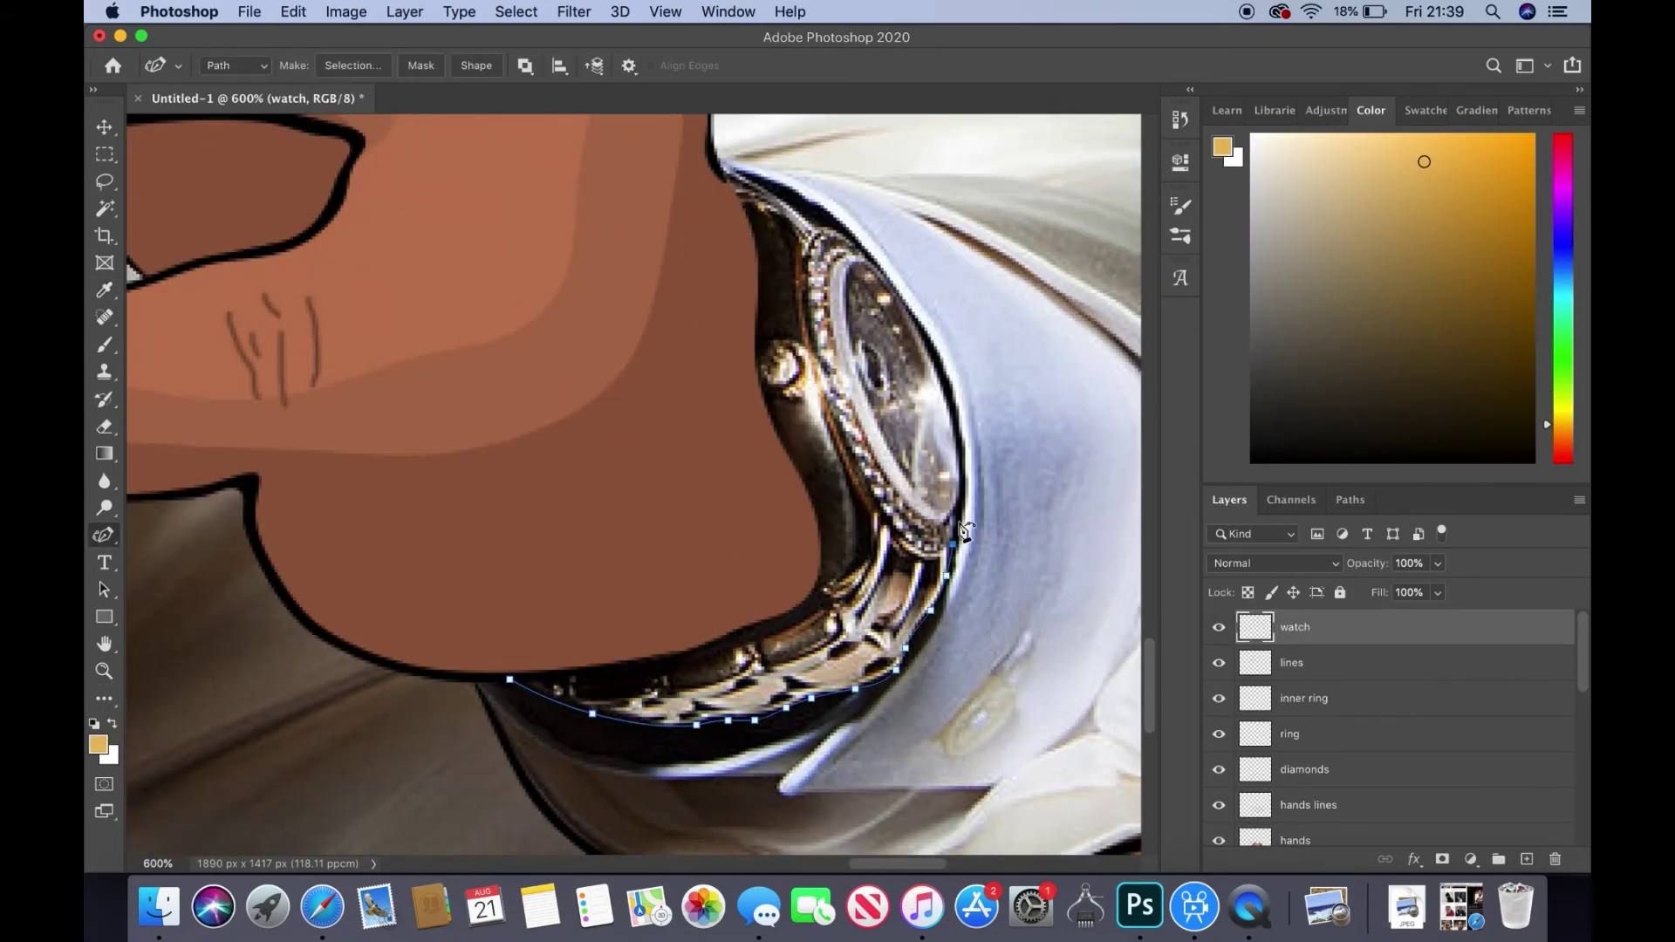
pyautogui.moveTo(809, 711); pyautogui.dragTo(843, 243)
pyautogui.scroll(-5, 1317, 660)
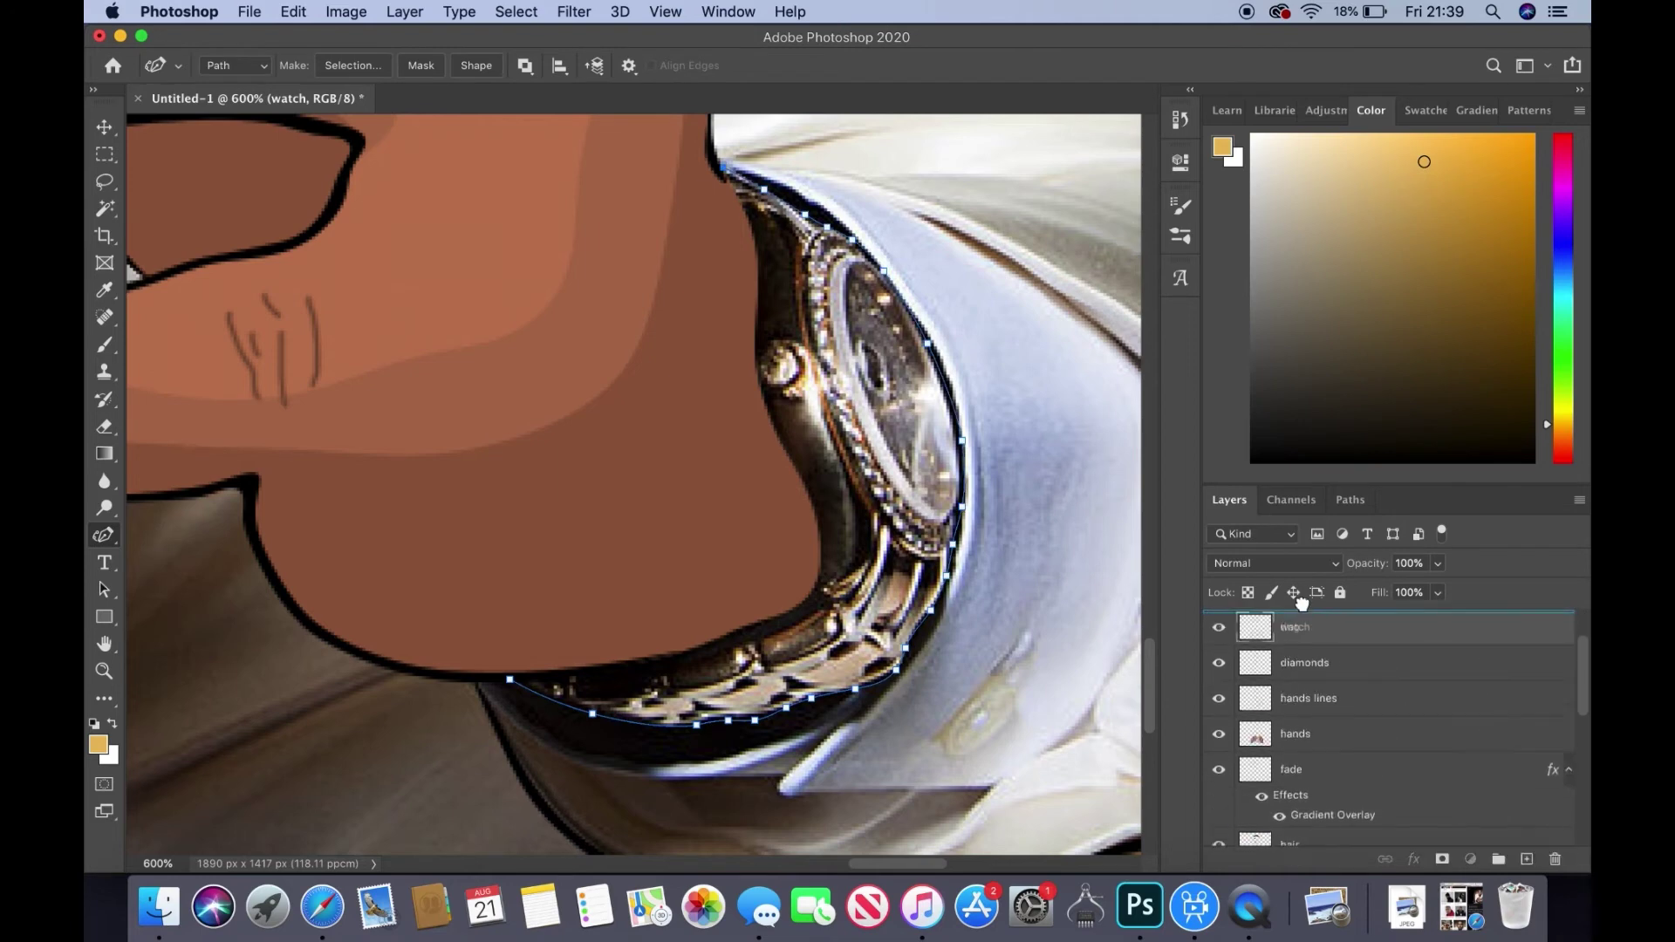
pyautogui.scroll(5, 1480, 747)
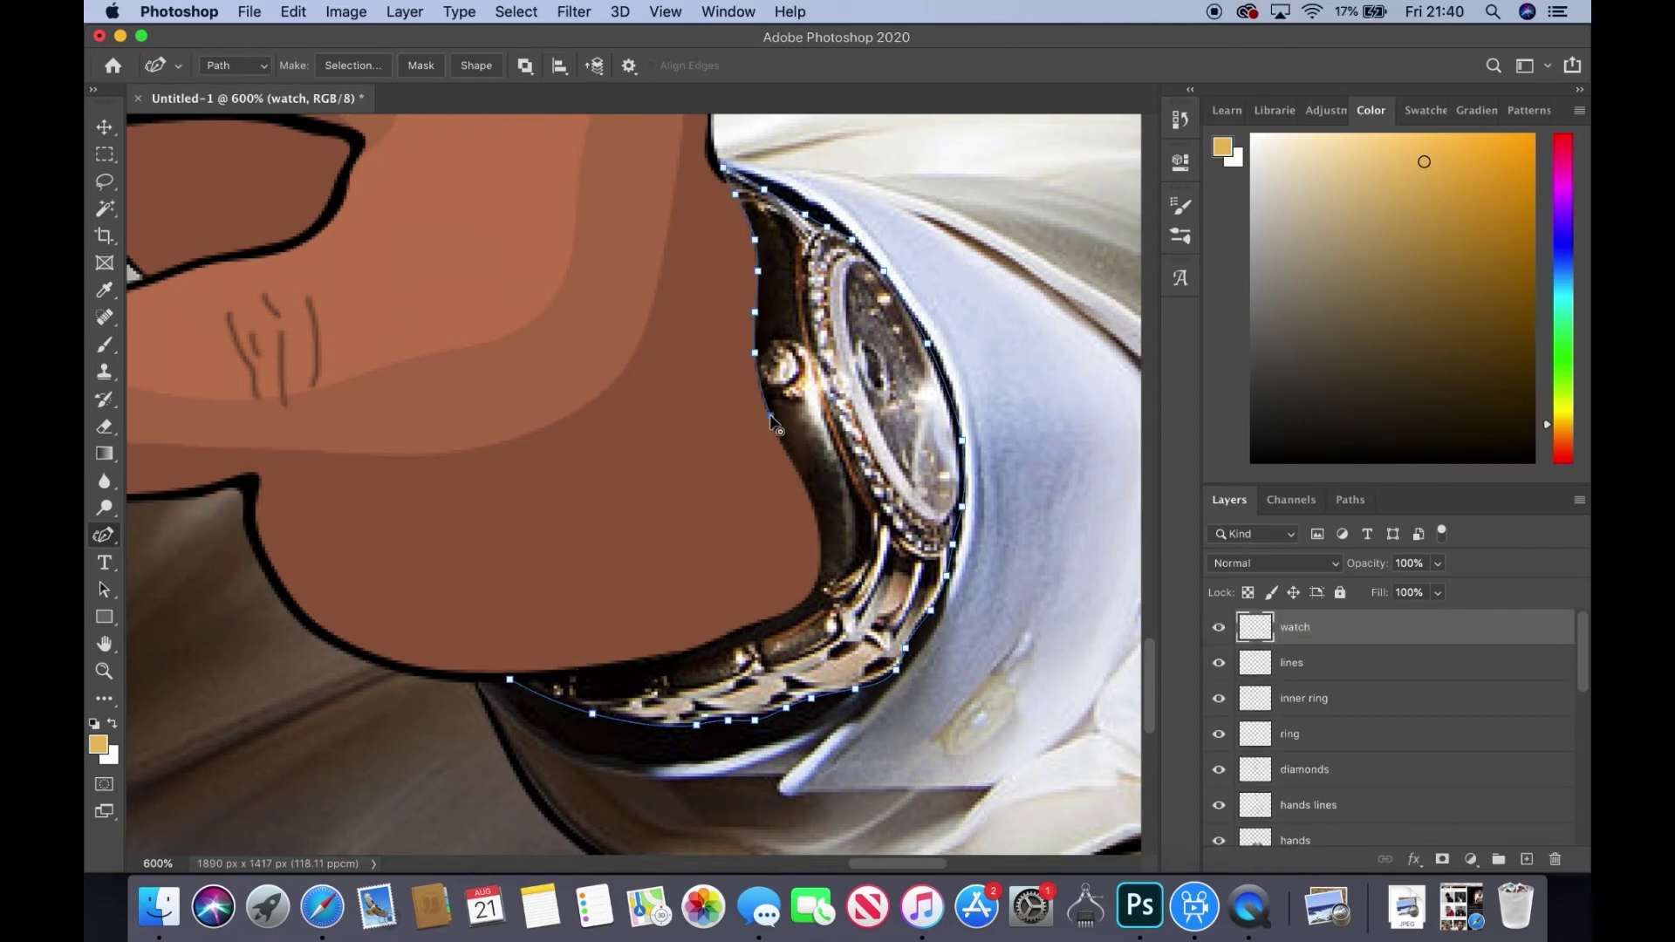
pyautogui.click(511, 680)
pyautogui.rightClick(641, 660)
pyautogui.click(690, 759)
pyautogui.click(983, 342)
# - Pick a darker gold, lower the watch layer opacity and paint dark shading on the band
pyautogui.click(1479, 257)
pyautogui.press('b')
pyautogui.moveTo(1366, 563); pyautogui.dragTo(1335, 563)
pyautogui.click(234, 65)
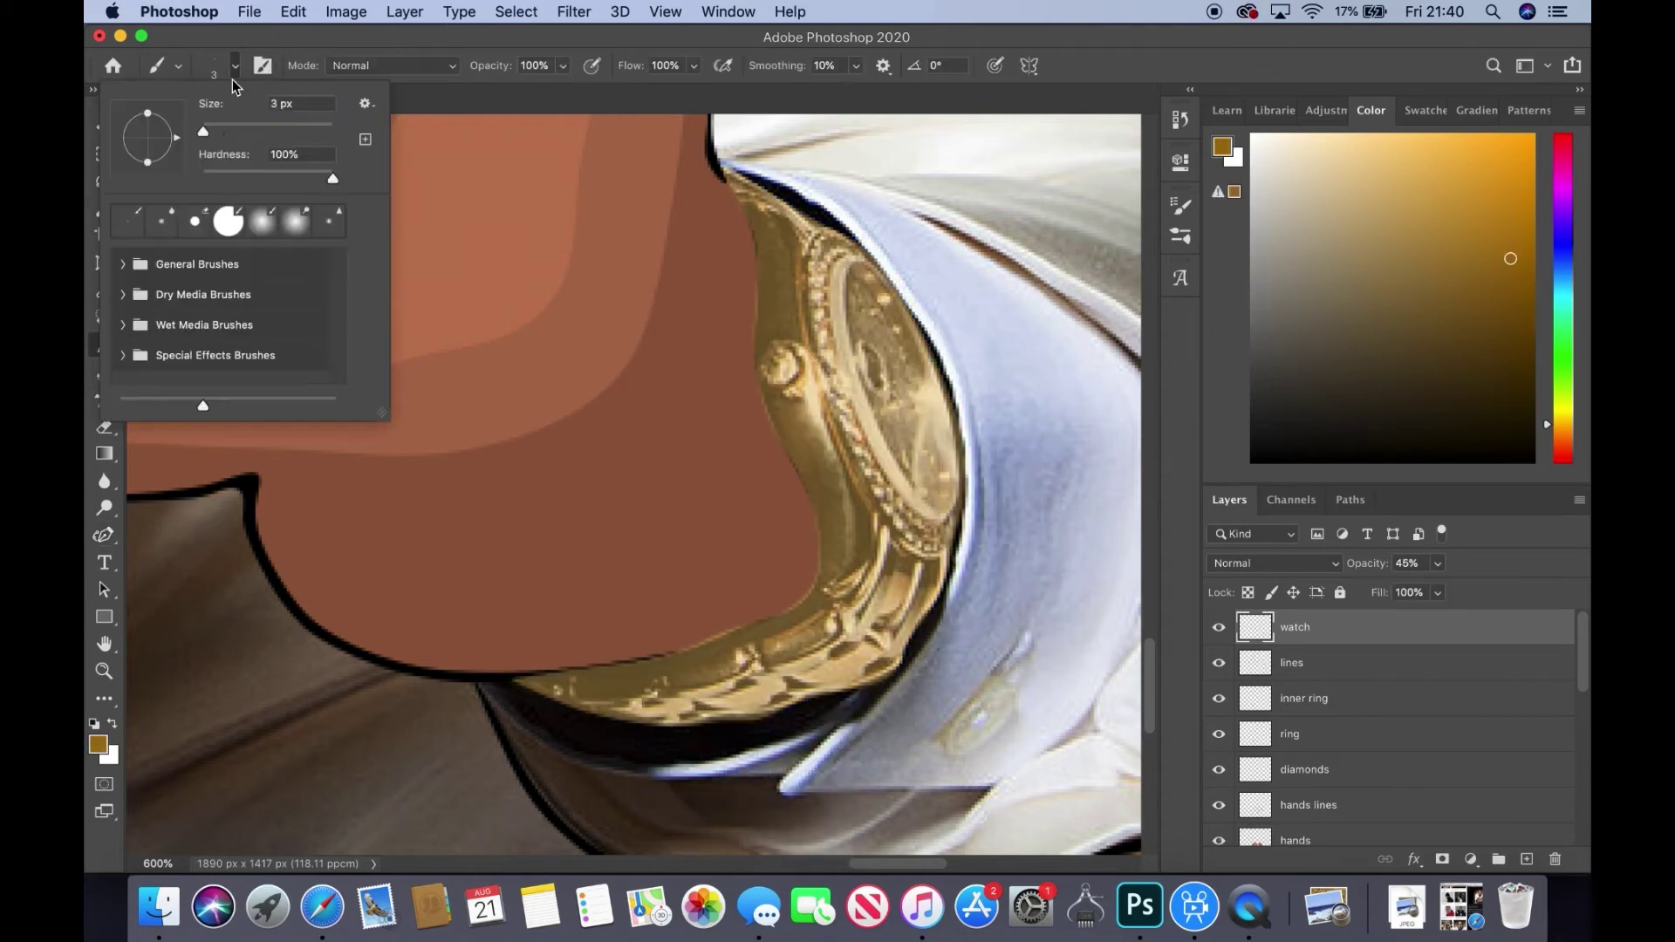
pyautogui.press('p')
pyautogui.click(512, 682)
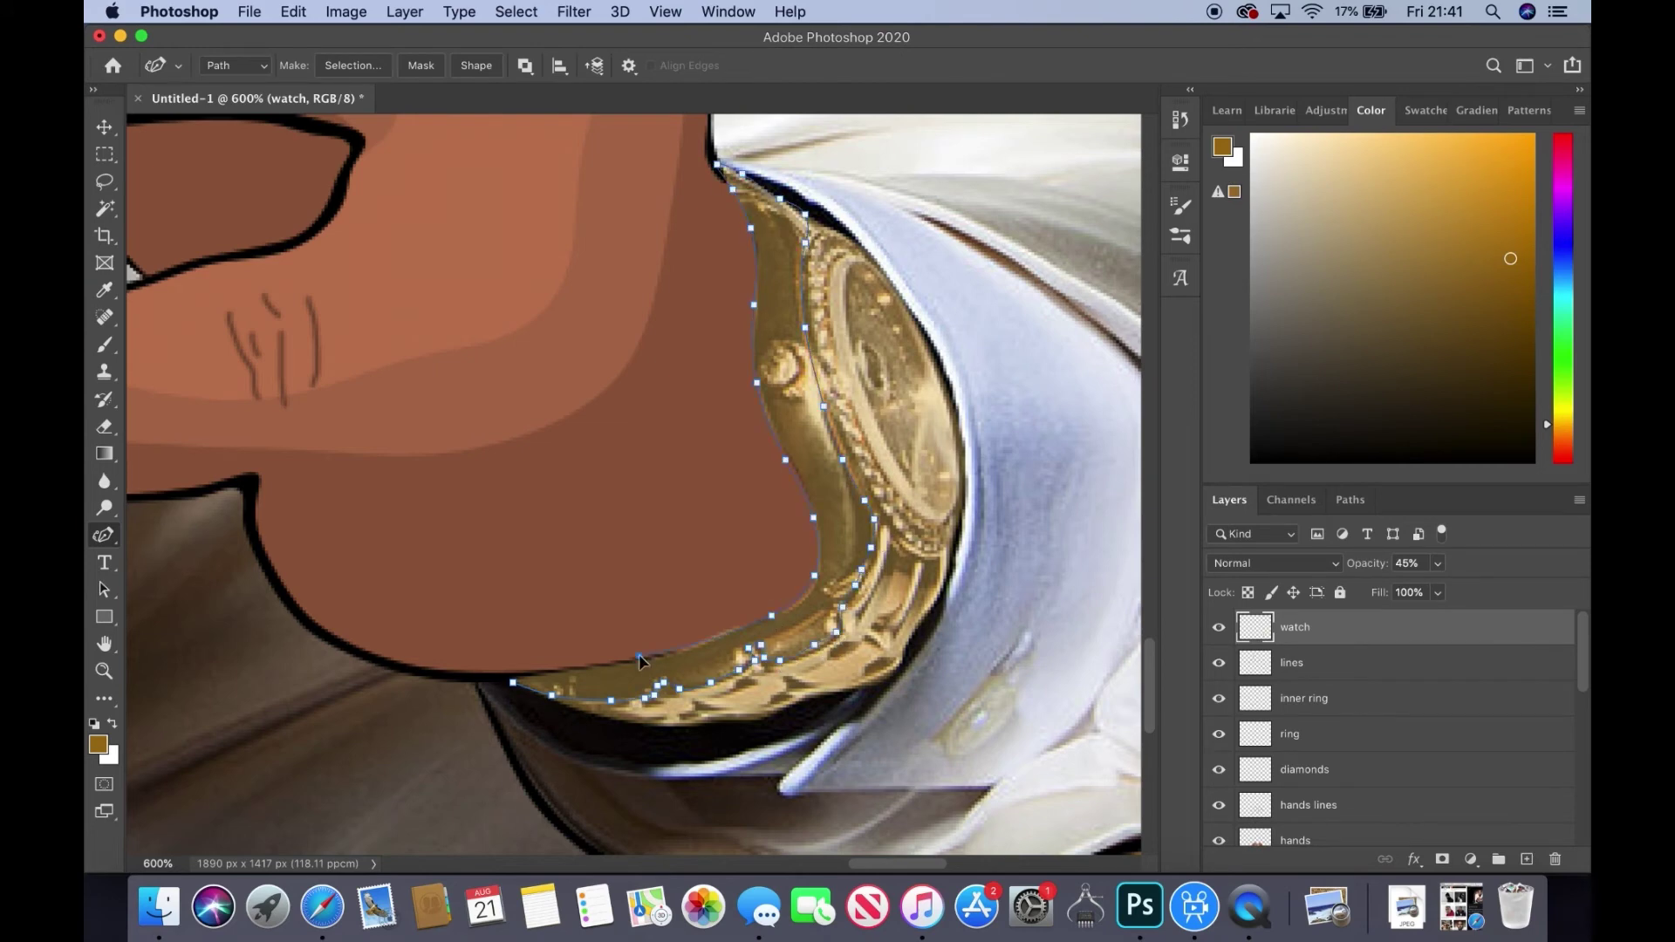
pyautogui.press('b')
pyautogui.press('z')
pyautogui.hotkey('ctrl', '+')
pyautogui.hotkey('ctrl', '+')
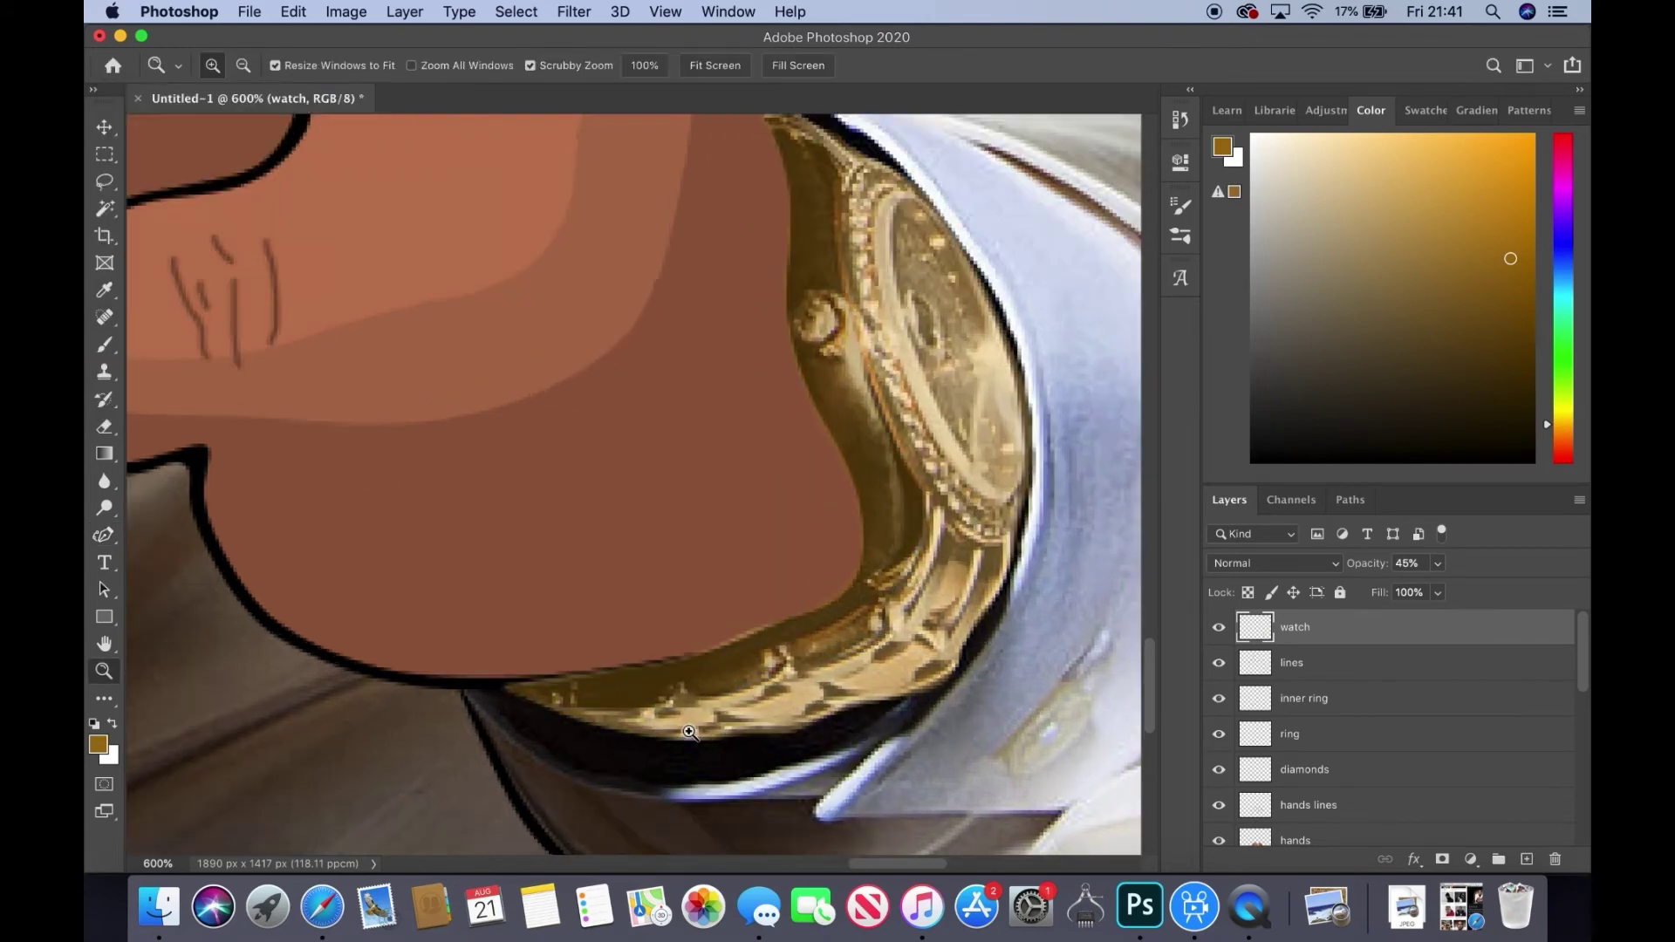
pyautogui.click(115, 348)
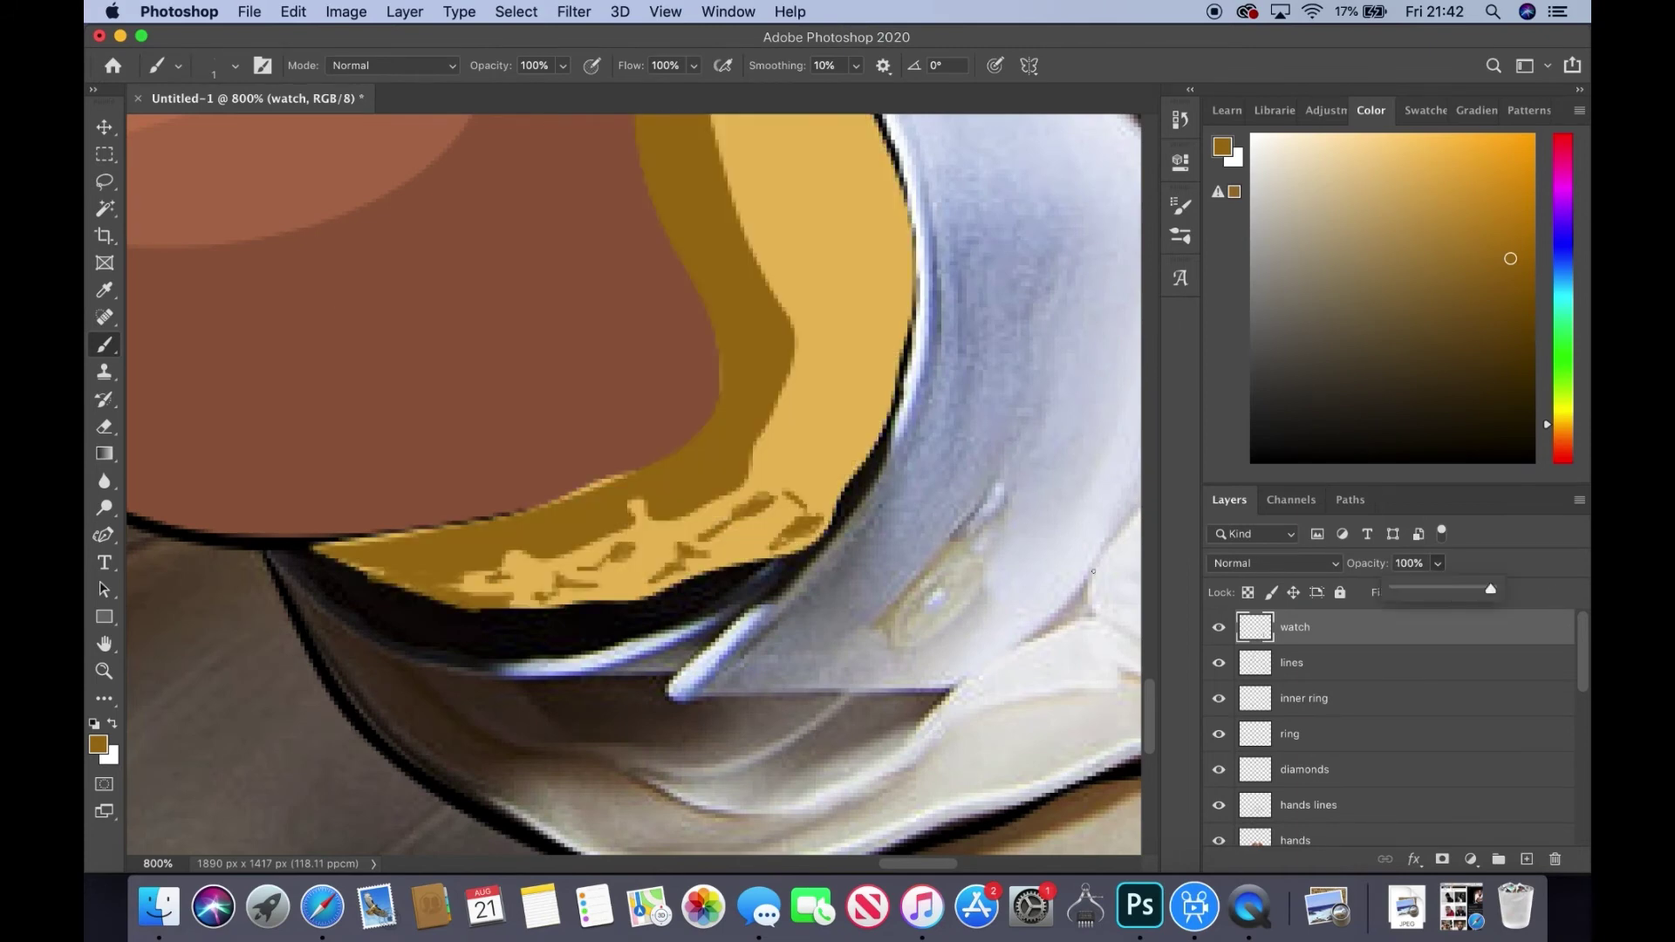
pyautogui.moveTo(742, 504); pyautogui.dragTo(807, 525)
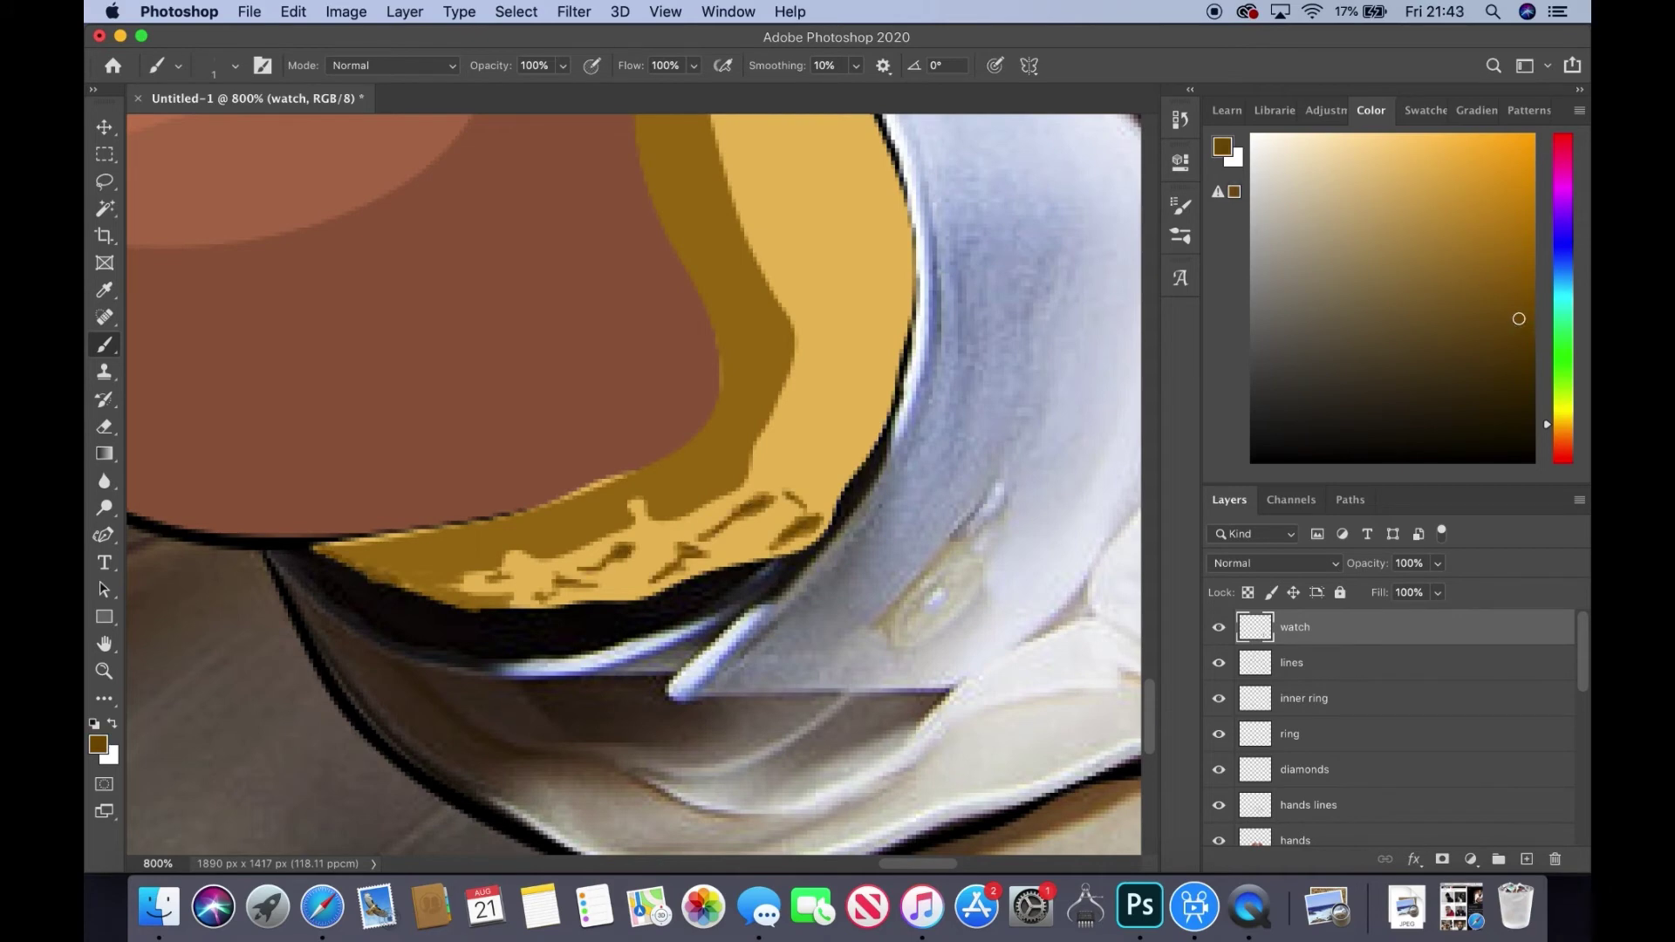
# - Set the brush to 3 px and paint dark shading along the band's lower edge
pyautogui.scroll(5, 633, 484)
pyautogui.click(234, 66)
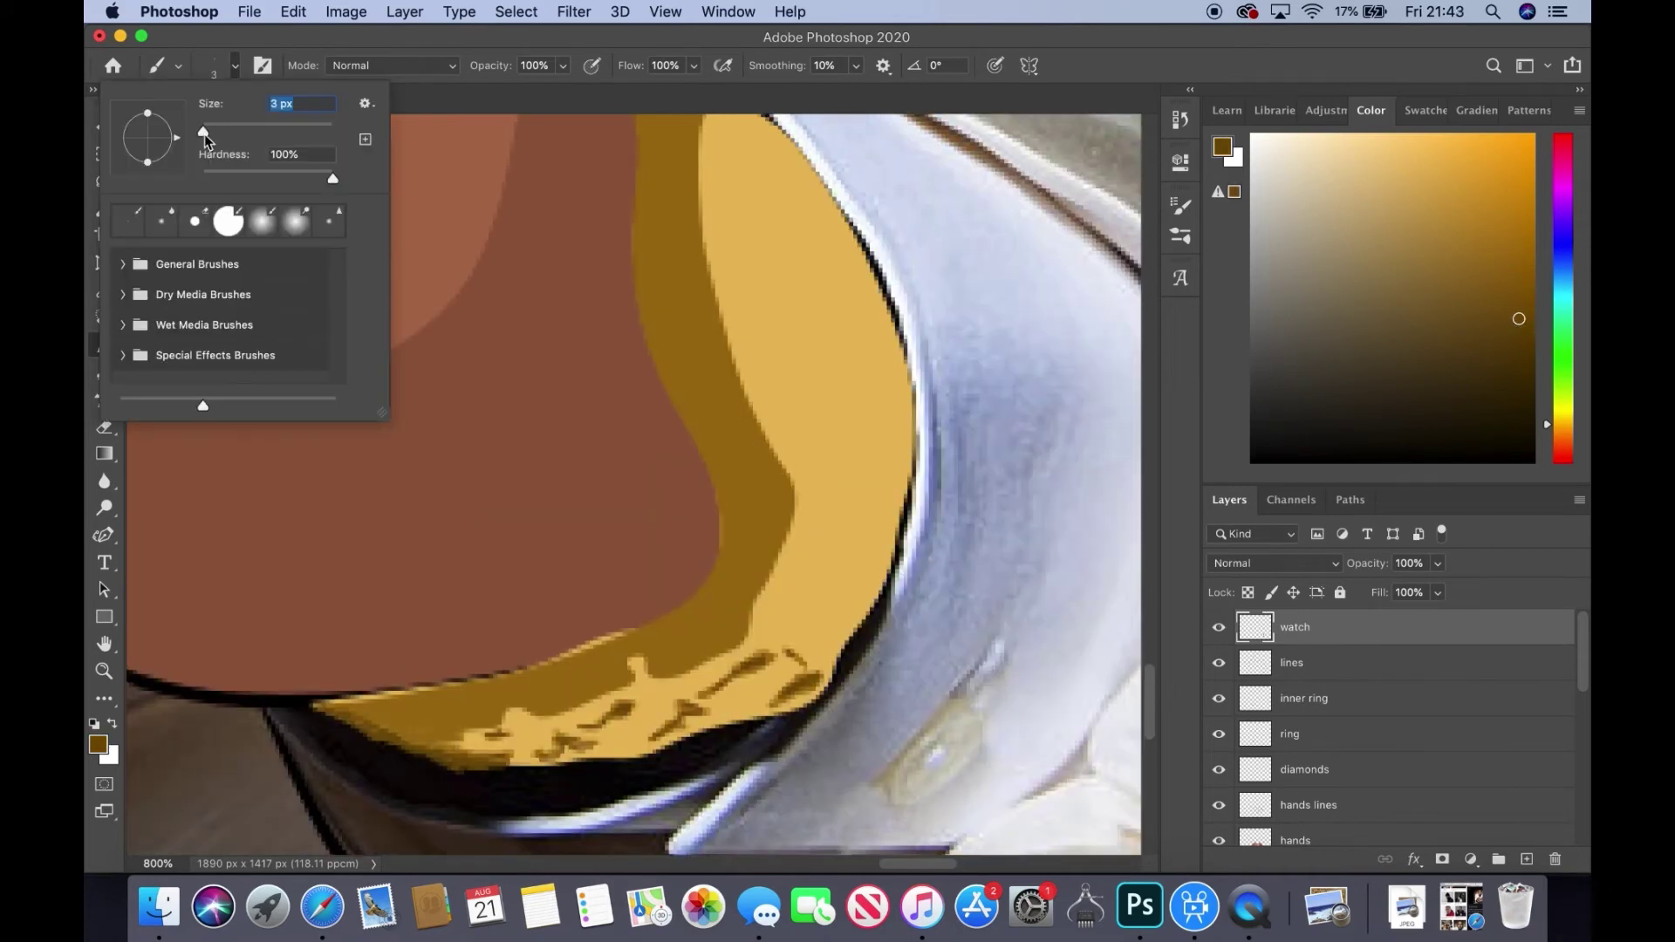
pyautogui.moveTo(204, 133); pyautogui.dragTo(210, 134)
pyautogui.press('Return')
pyautogui.scroll(3, 1103, 683)
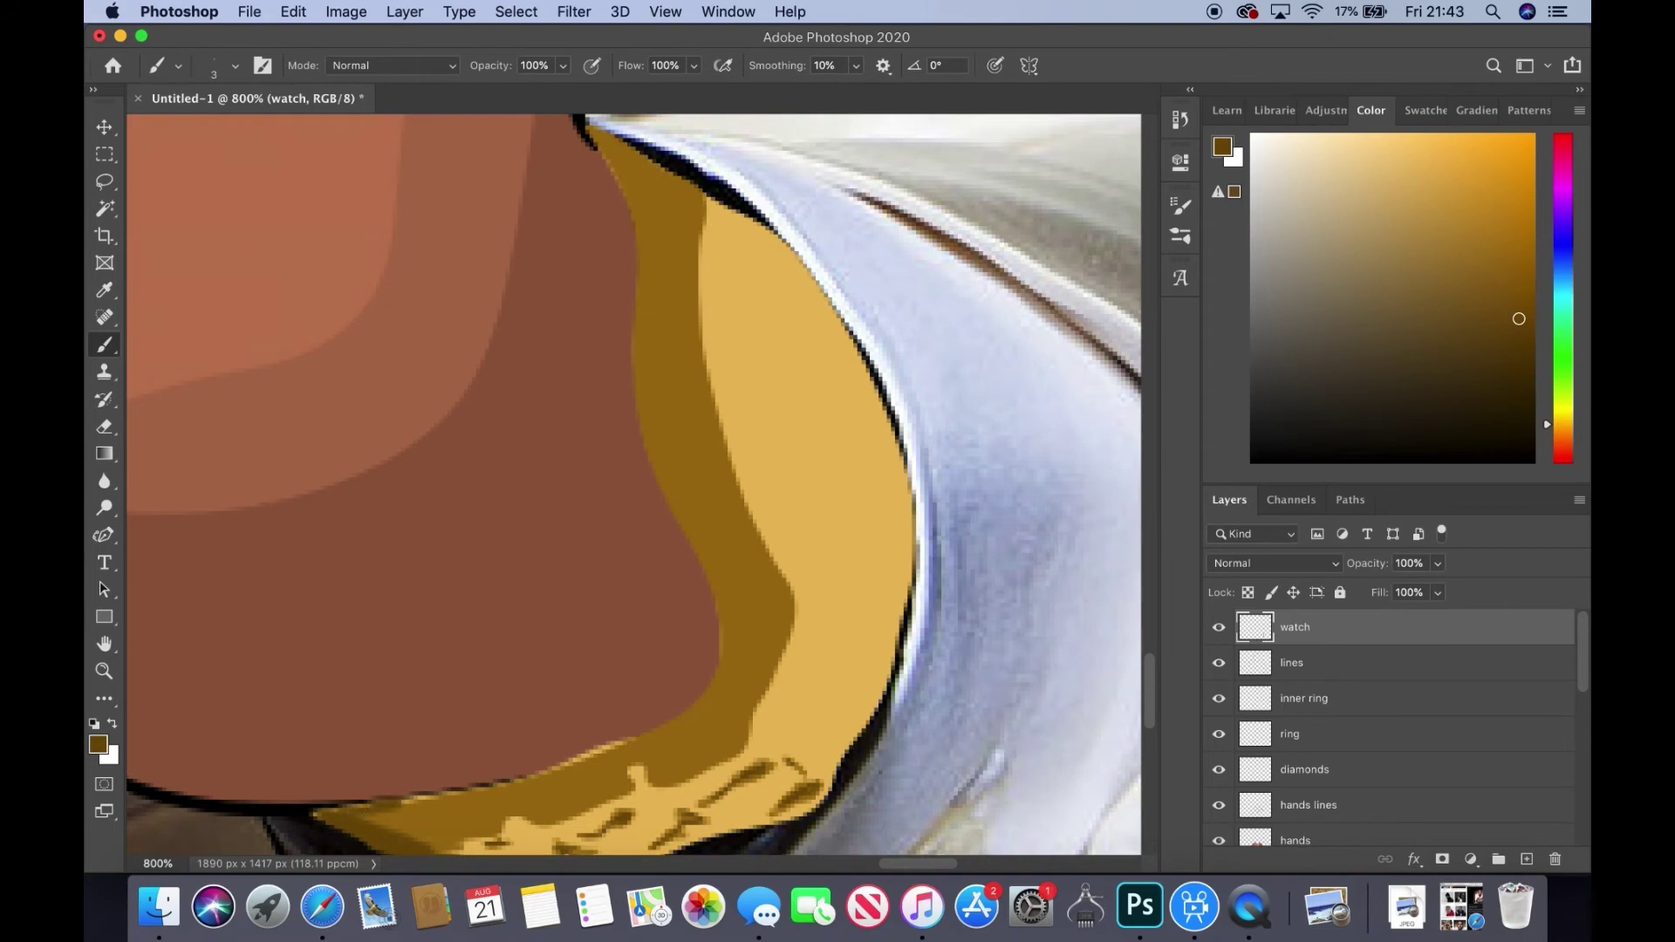
pyautogui.moveTo(633, 740); pyautogui.dragTo(443, 804)
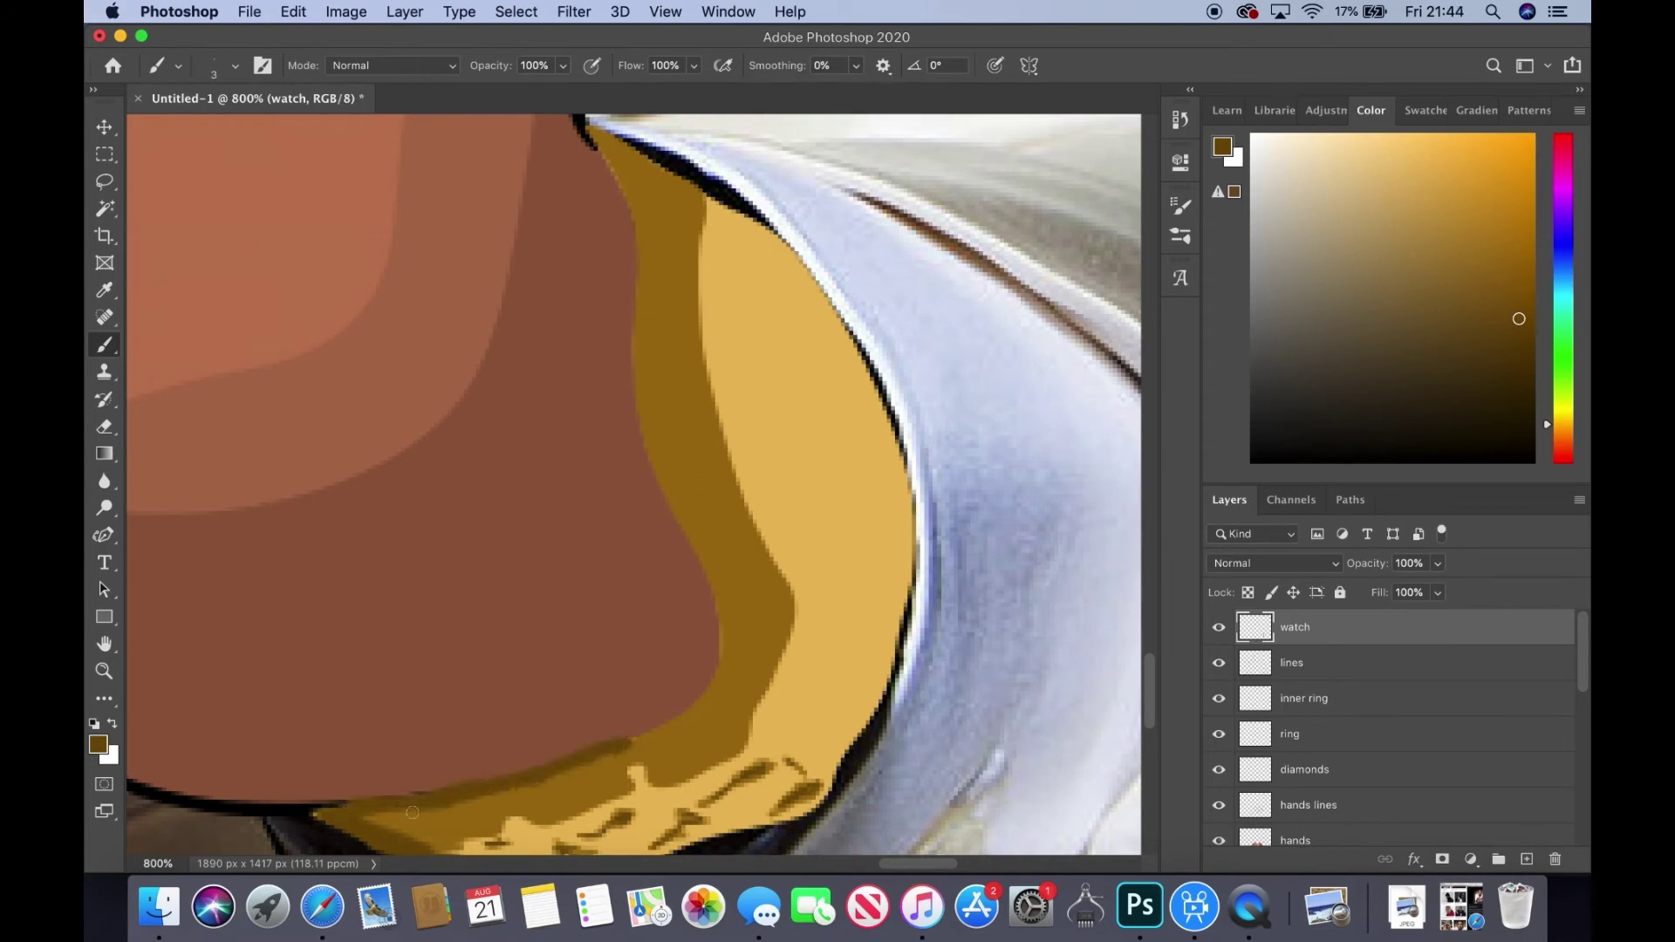
# - Trace a short path along the watch's inner rim, fill it, and sample light gold
pyautogui.press('p')
pyautogui.hotkey('ctrl', '-')
pyautogui.press('7')
pyautogui.press('2')
pyautogui.click(702, 635)
pyautogui.click(716, 617)
pyautogui.click(724, 566)
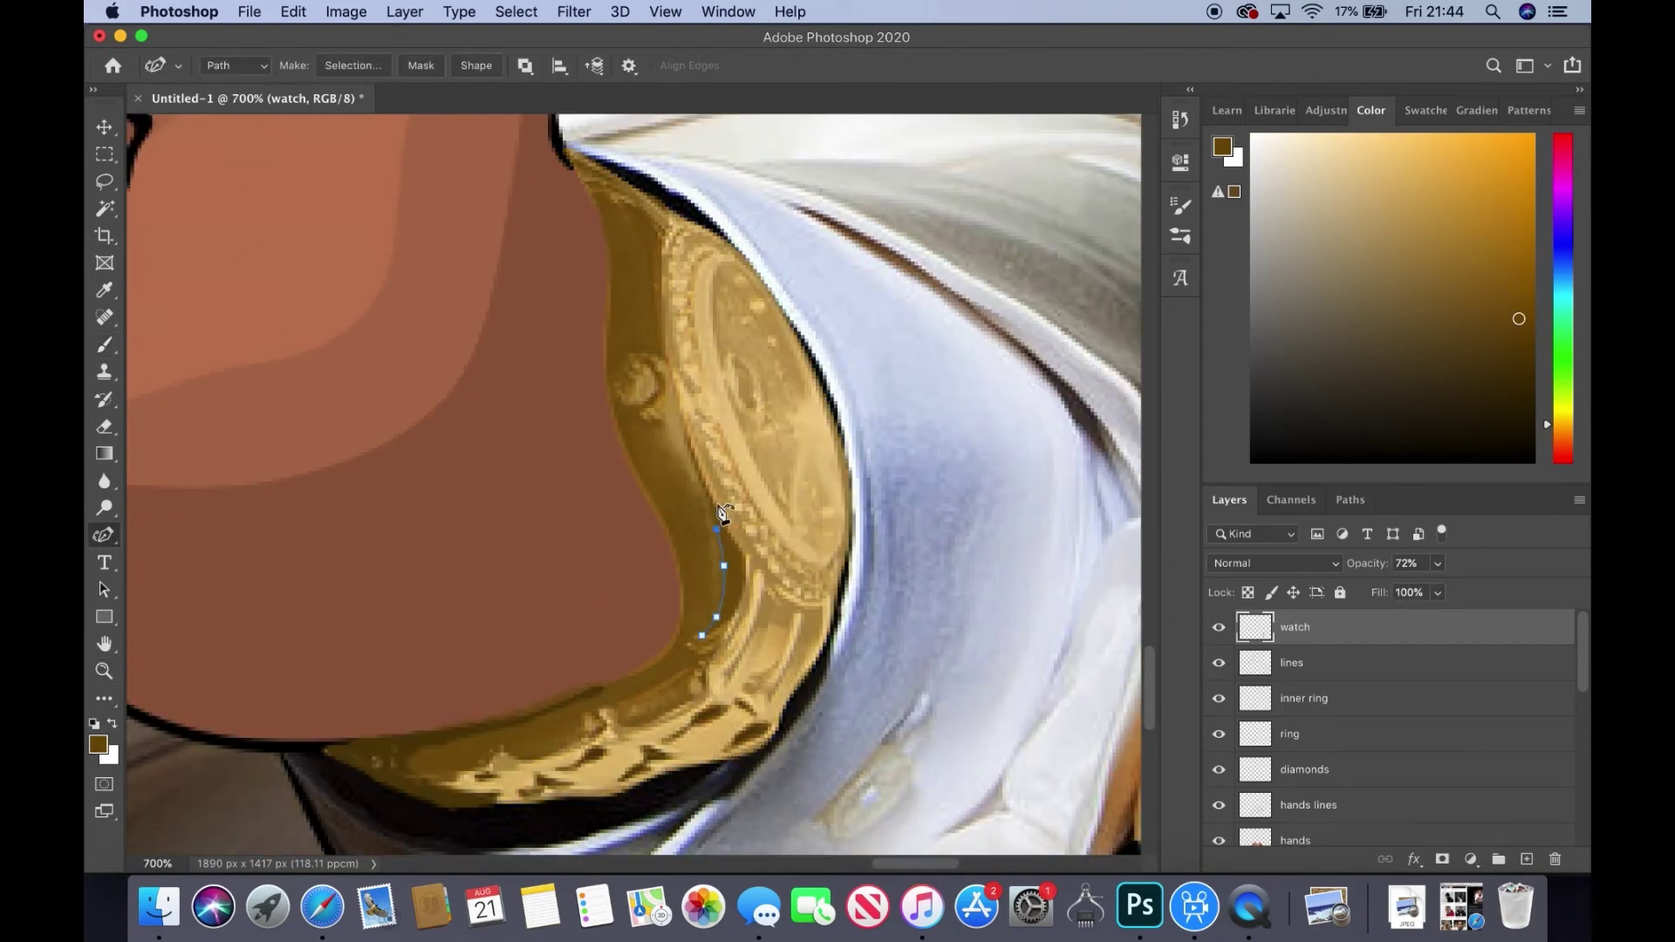
pyautogui.rightClick(733, 630)
pyautogui.click(980, 332)
pyautogui.press('i')
pyautogui.click(1438, 563)
pyautogui.moveTo(1413, 590); pyautogui.dragTo(1386, 595)
# - Set a 3 px hard round brush, watch layer at 50%, and paint dark gold shading
pyautogui.press('b')
pyautogui.click(234, 65)
pyautogui.press('Escape')
pyautogui.keyDown('alt'); pyautogui.click(637, 393); pyautogui.keyUp('alt')
pyautogui.click(234, 65)
pyautogui.click(273, 154)
pyautogui.write('3')
pyautogui.press('Return')
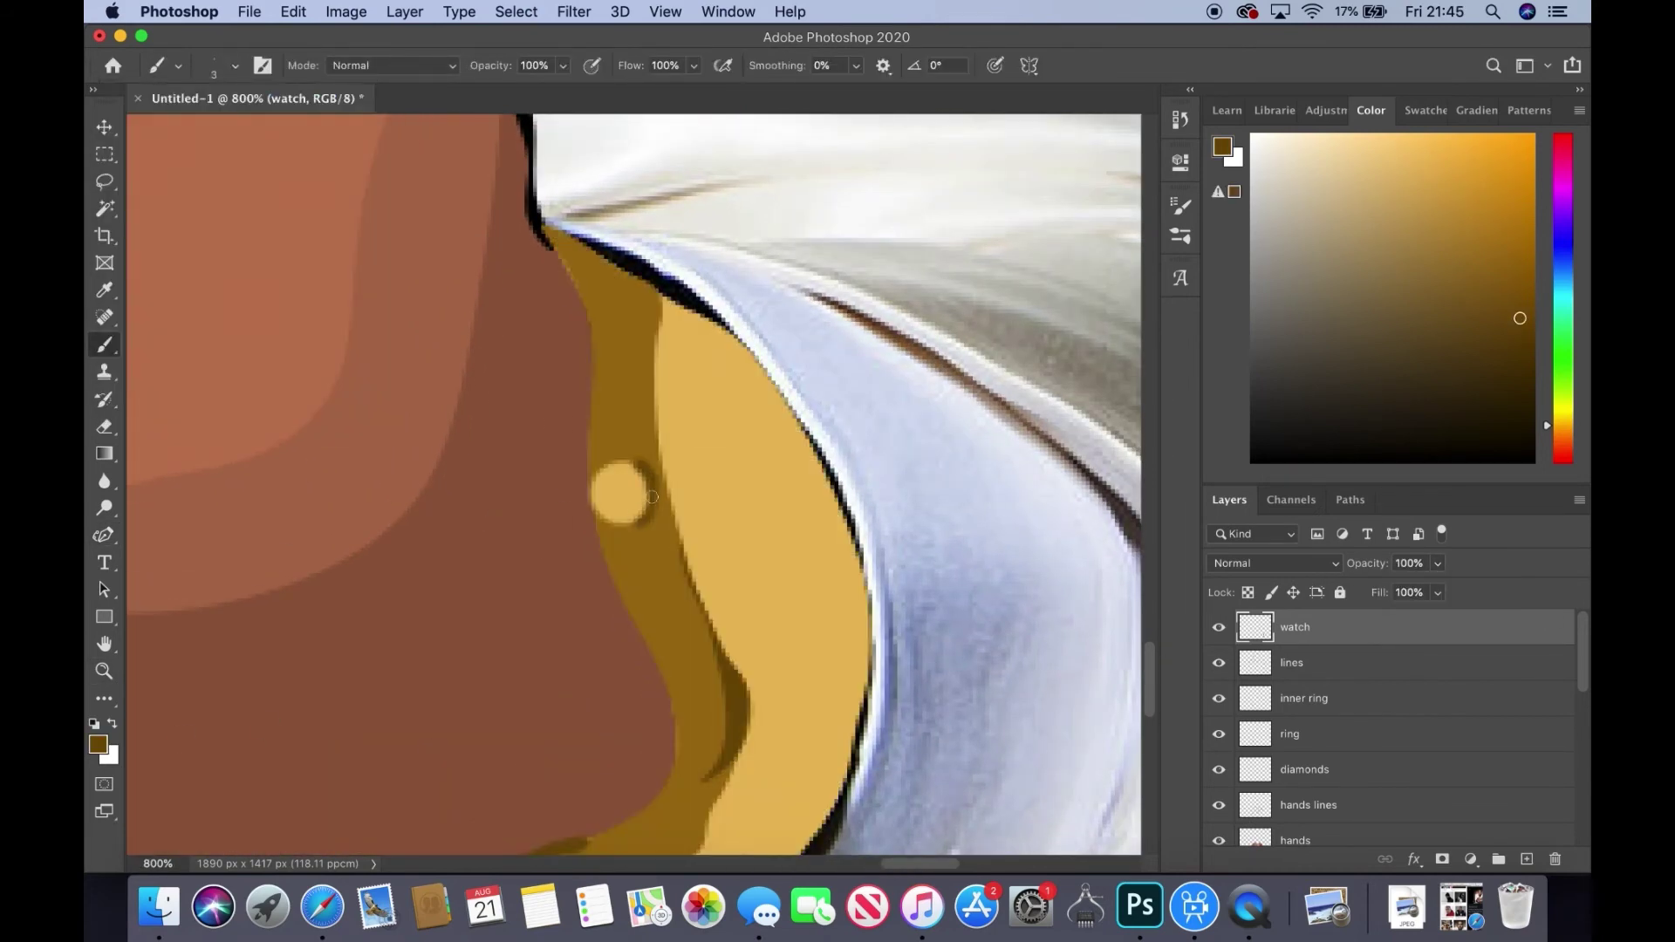
pyautogui.moveTo(1437, 563); pyautogui.dragTo(1377, 597)
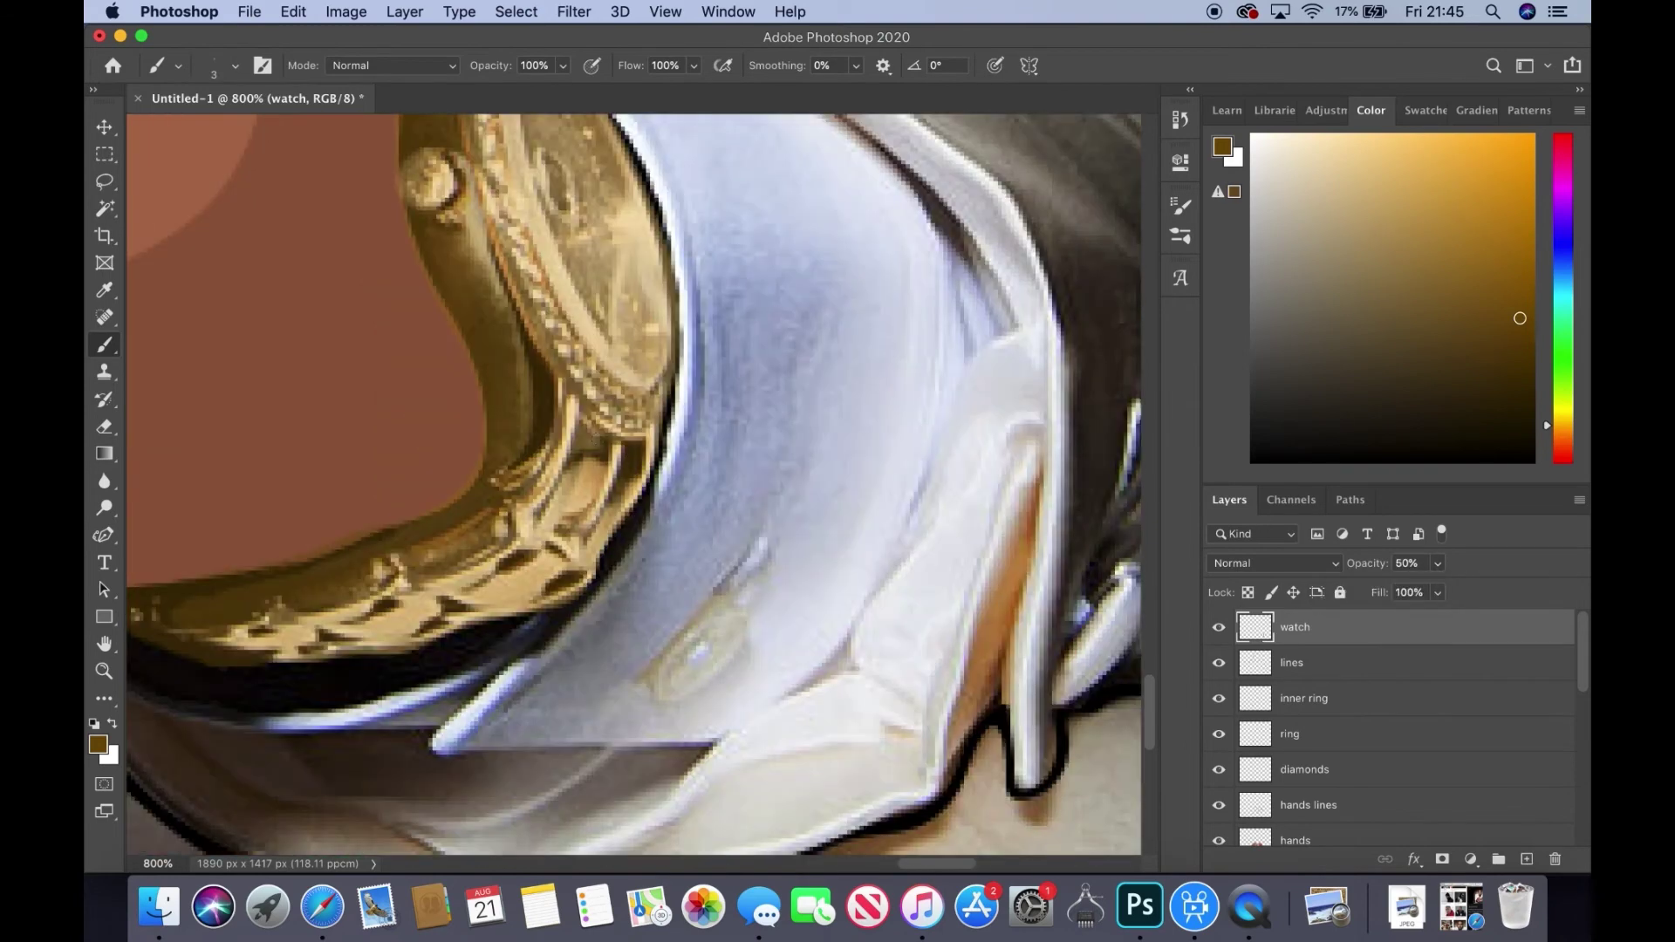
pyautogui.moveTo(589, 432)
pyautogui.mouseDown()
pyautogui.moveTo(545, 502)
pyautogui.moveTo(558, 541)
pyautogui.moveTo(506, 593)
pyautogui.moveTo(292, 630)
pyautogui.mouseUp()
# - Restore full opacity, sample the light gold colour and check the brush settings
pyautogui.press('i')
pyautogui.press('0')
pyautogui.click(255, 258)
pyautogui.press('b')
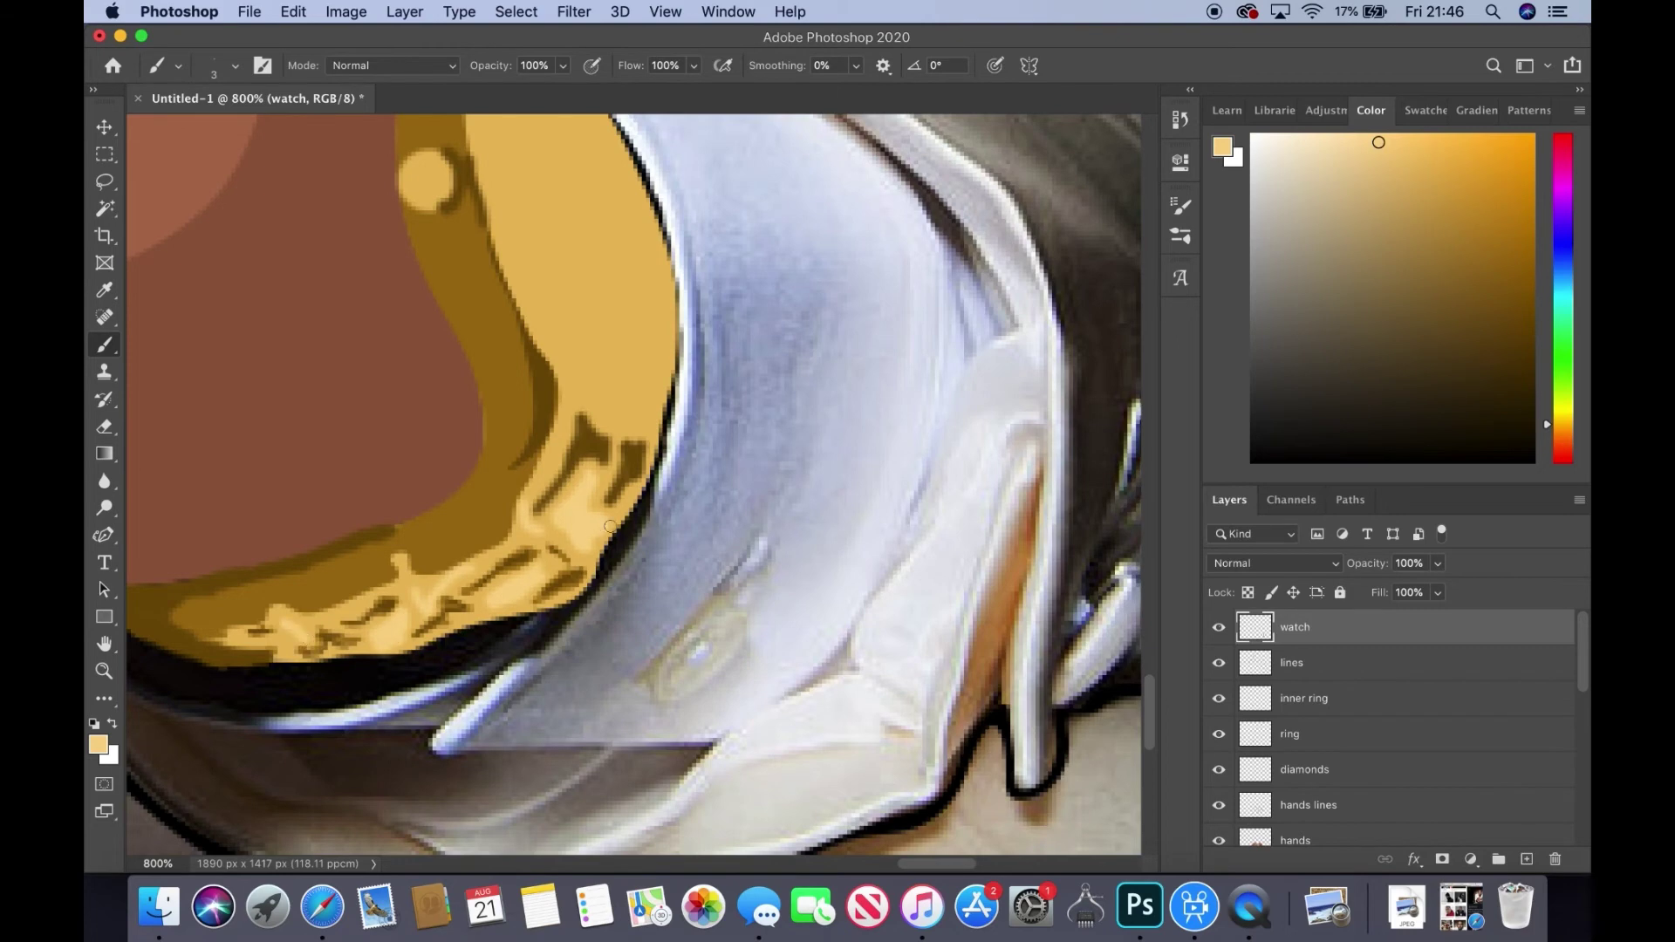
pyautogui.scroll(5, 610, 526)
pyautogui.click(235, 66)
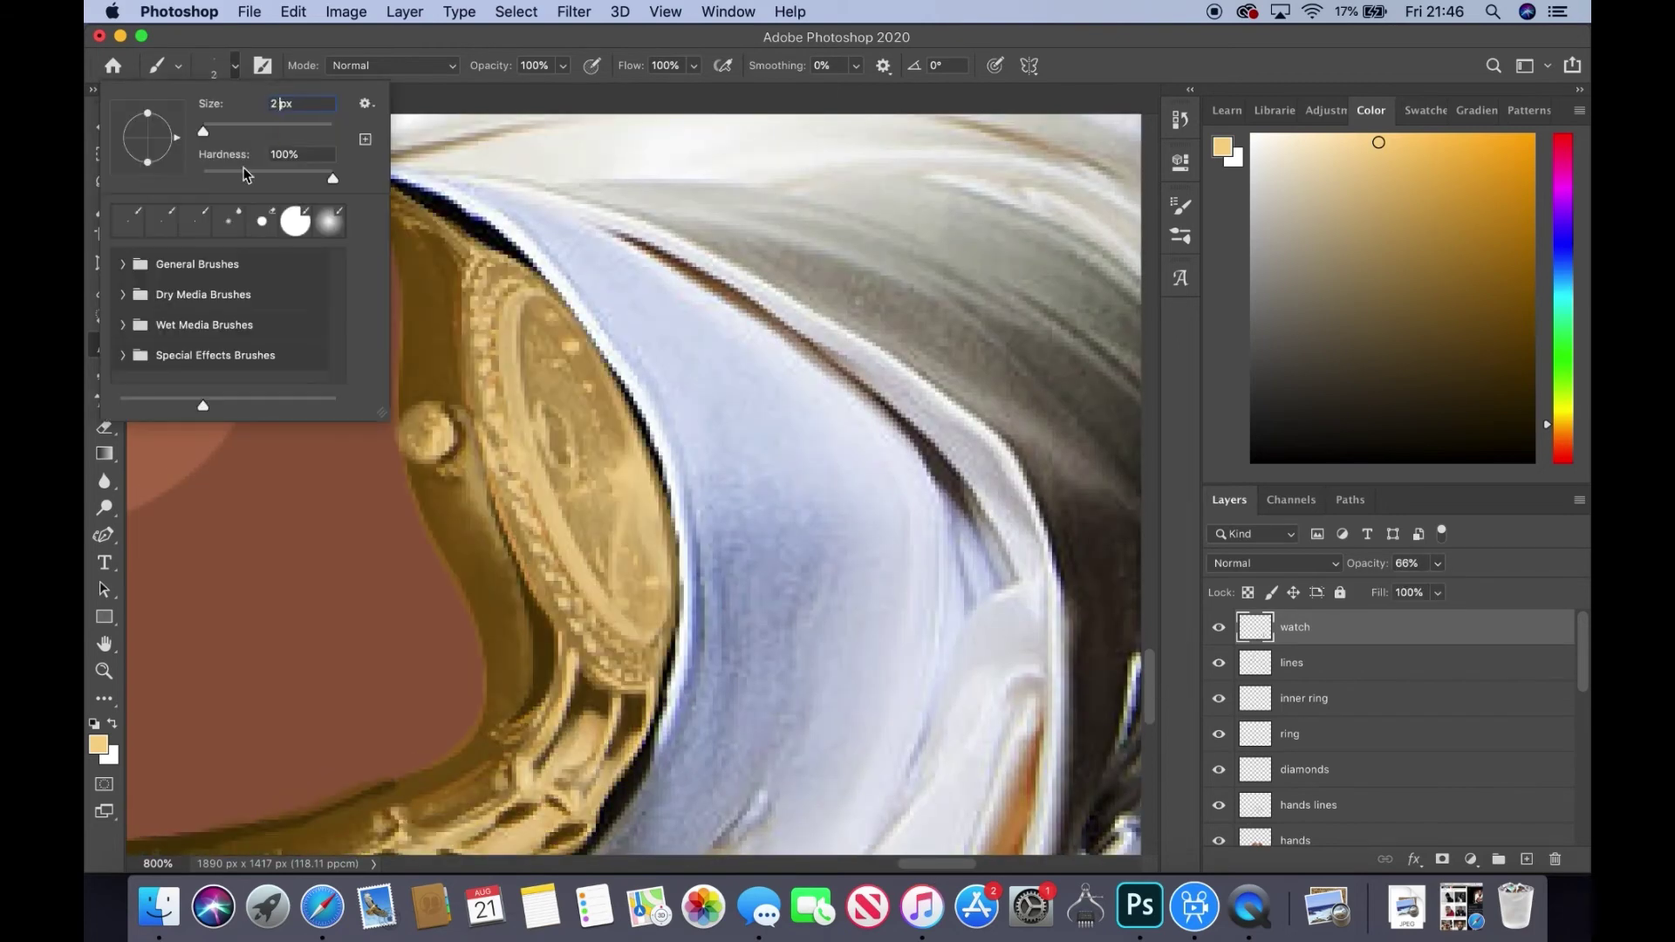
pyautogui.press('Escape')
# - Outline the oval watch face in dark gold at 45% layer opacity
pyautogui.press('0')
pyautogui.press('4')
pyautogui.press('5')
pyautogui.moveTo(462, 355); pyautogui.dragTo(563, 637)
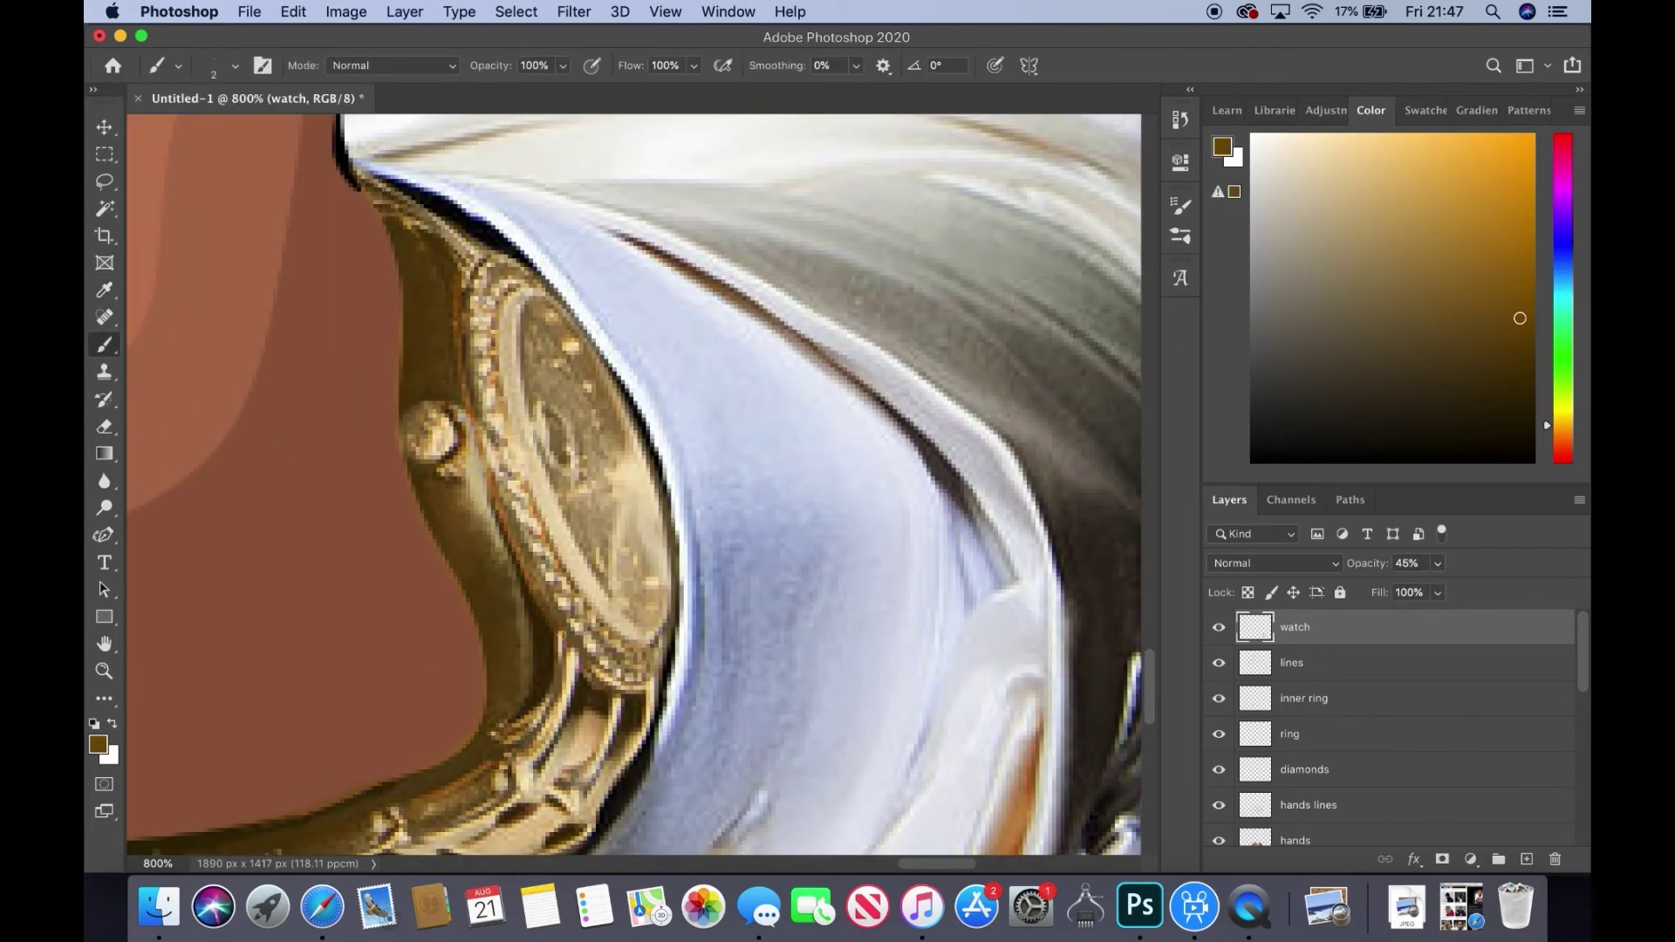
pyautogui.moveTo(672, 611); pyautogui.dragTo(506, 287)
pyautogui.press('0')
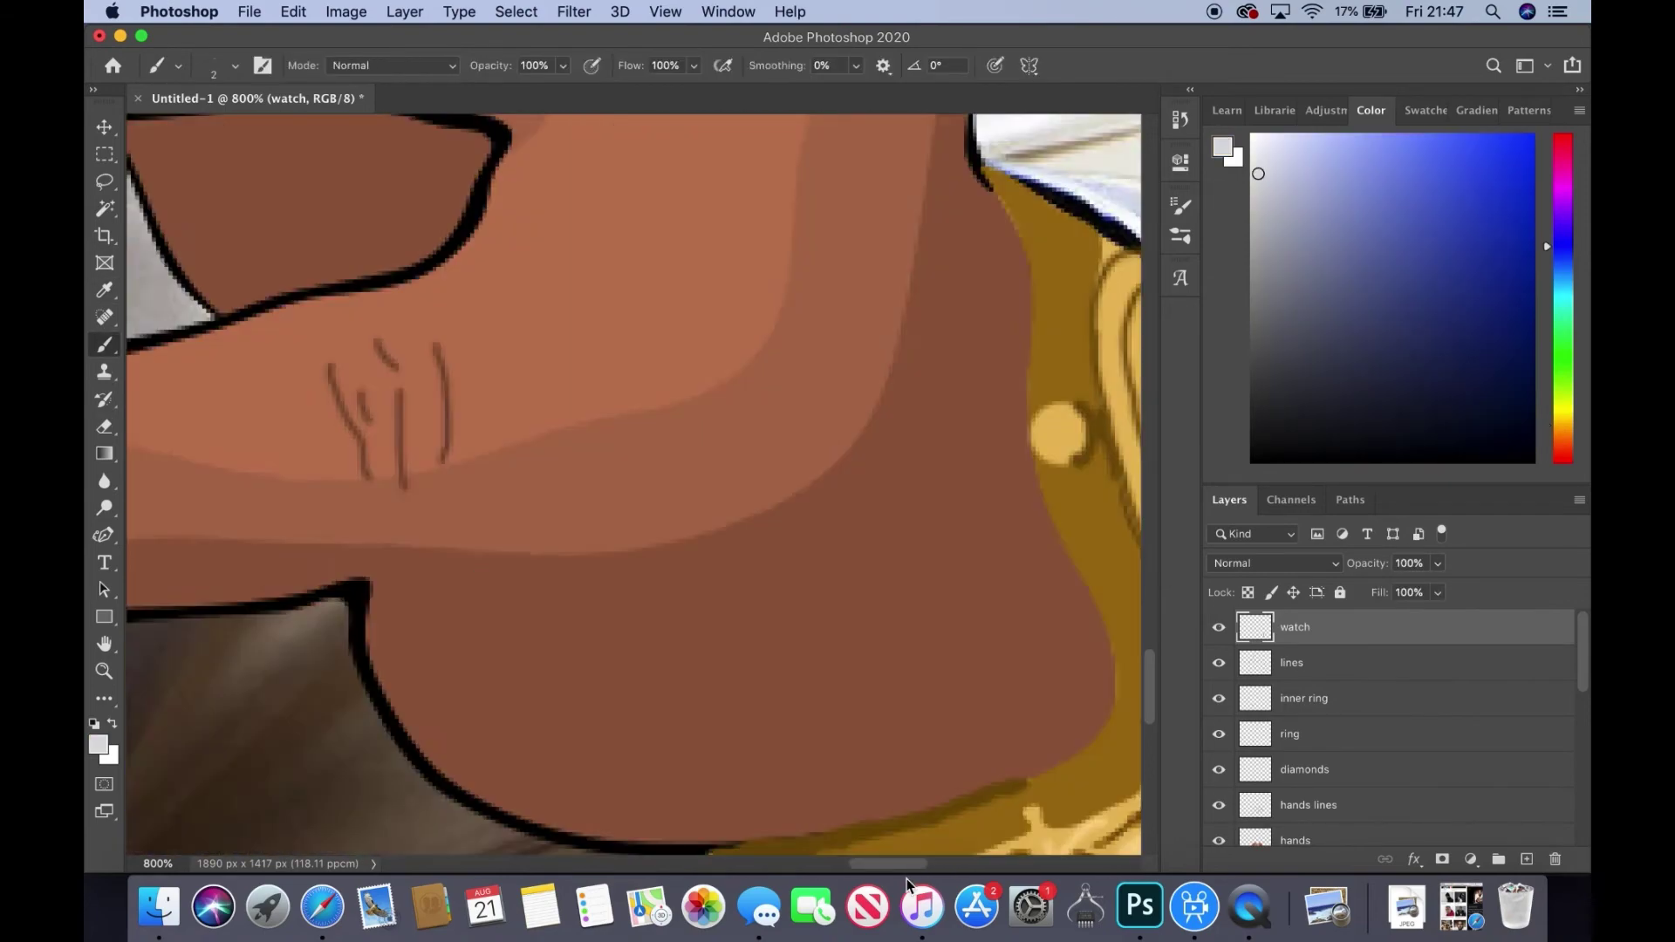
pyautogui.click(232, 65)
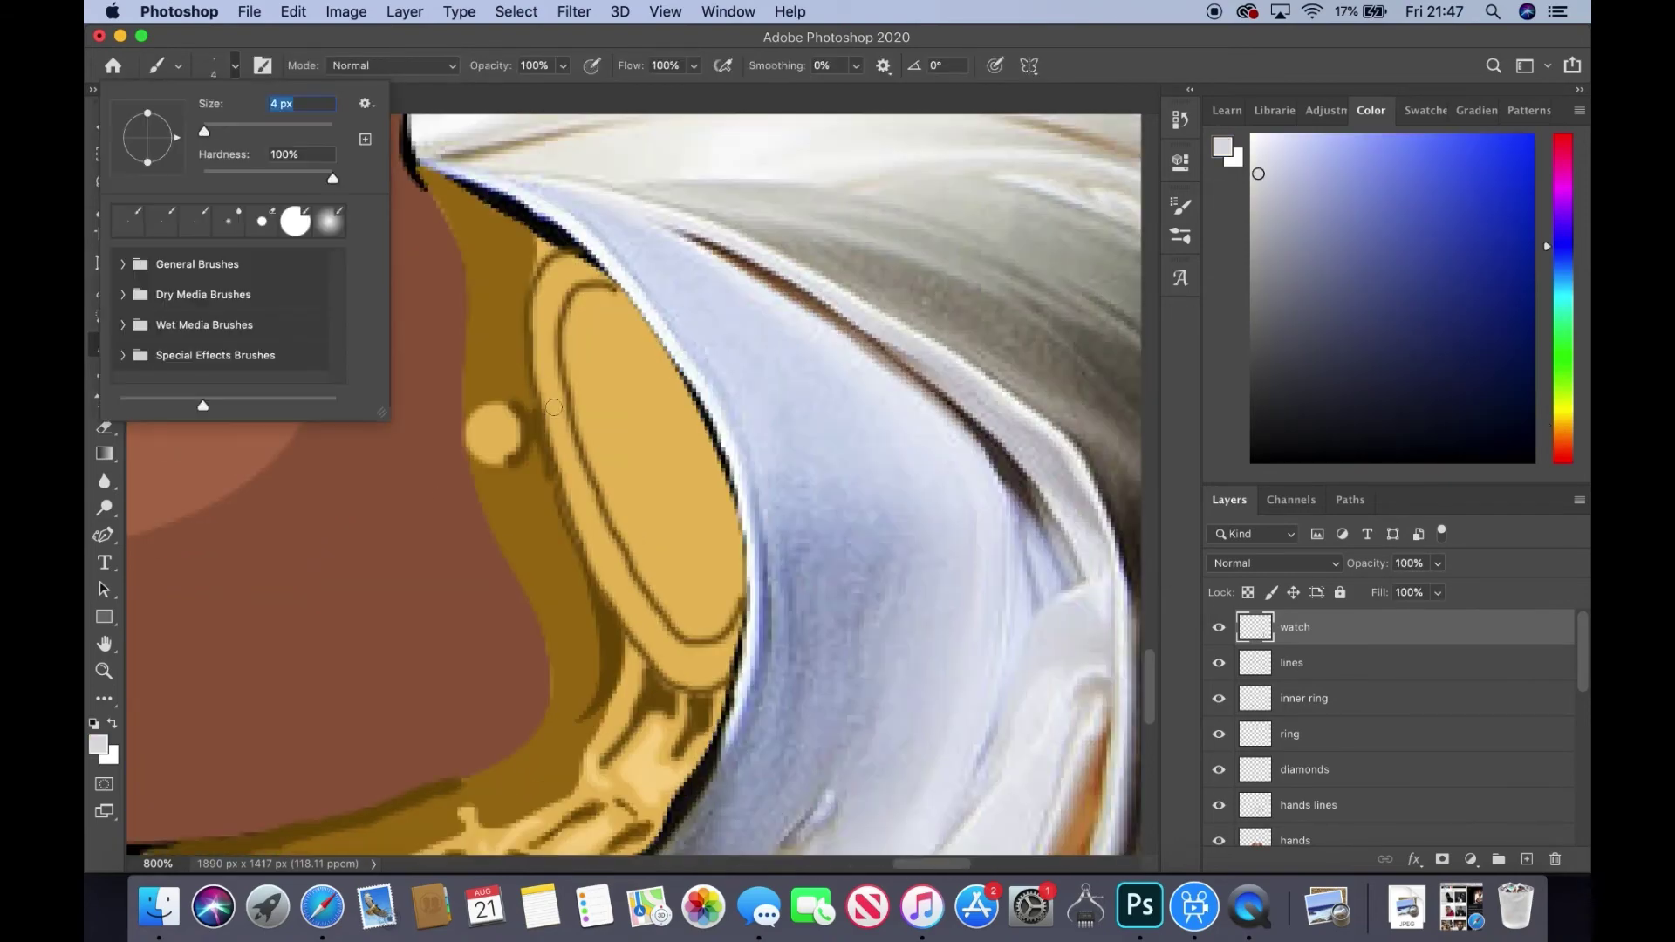
# - Paint white dots around the face edge and outline the crown in dark gold at 1 px
pyautogui.moveTo(578, 269)
pyautogui.mouseDown()
pyautogui.moveTo(546, 362)
pyautogui.moveTo(579, 495)
pyautogui.mouseUp()
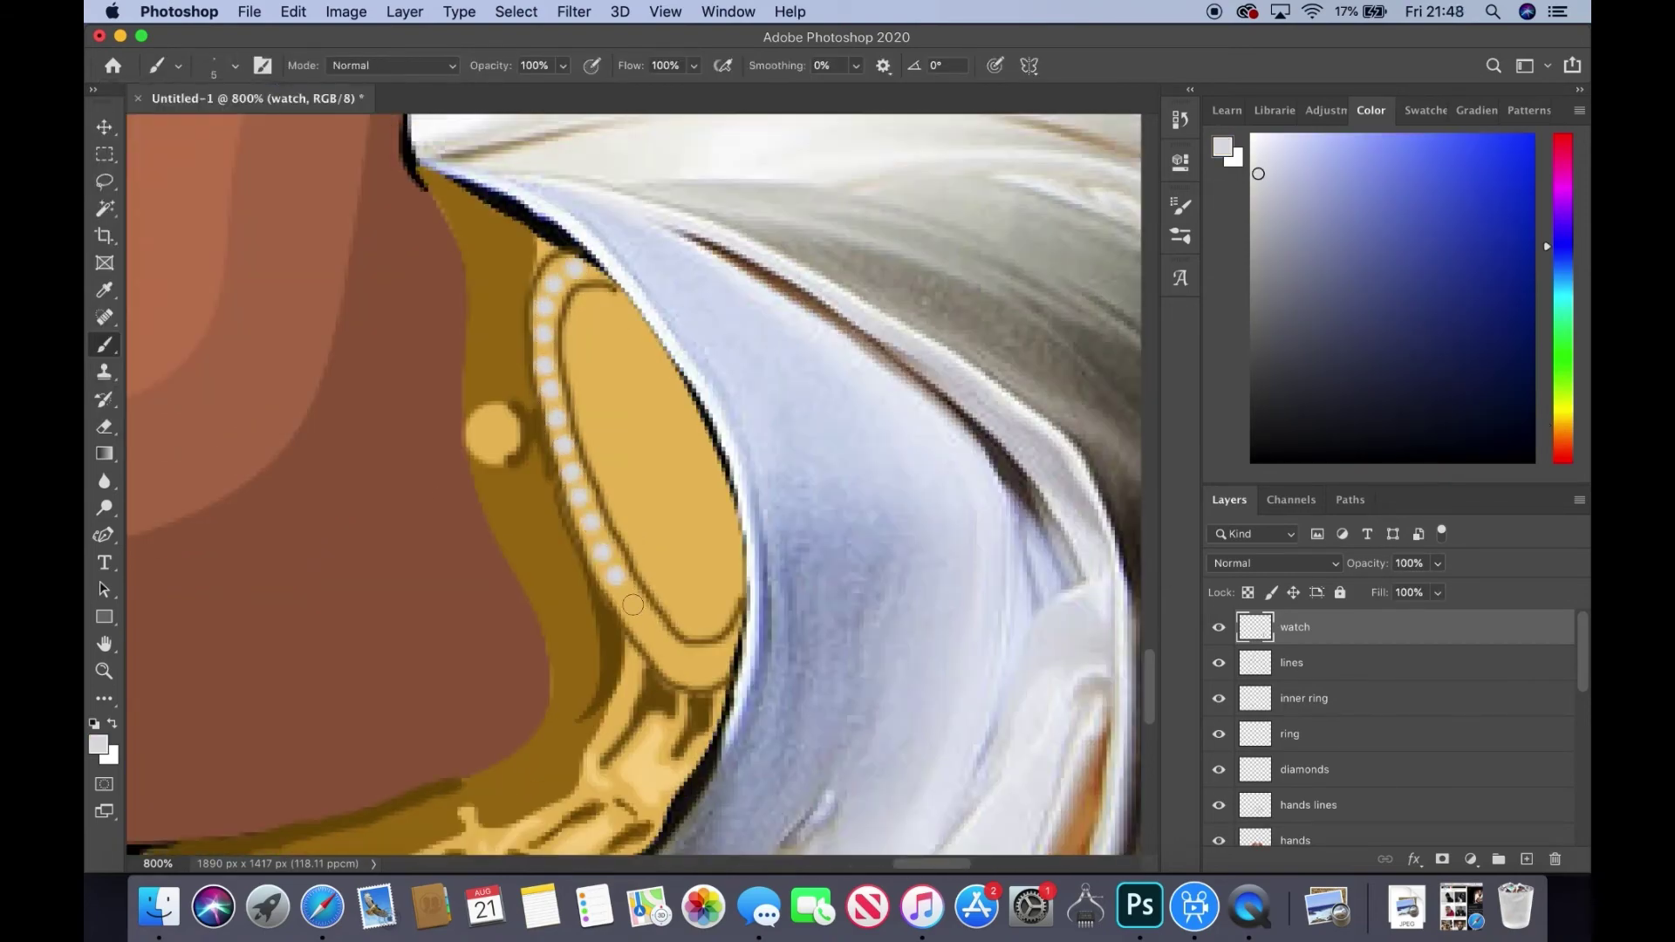
pyautogui.moveTo(633, 604); pyautogui.dragTo(725, 659)
pyautogui.keyDown('alt'); pyautogui.click(690, 698); pyautogui.keyUp('alt')
pyautogui.press('[')
pyautogui.press('[')
pyautogui.press('[')
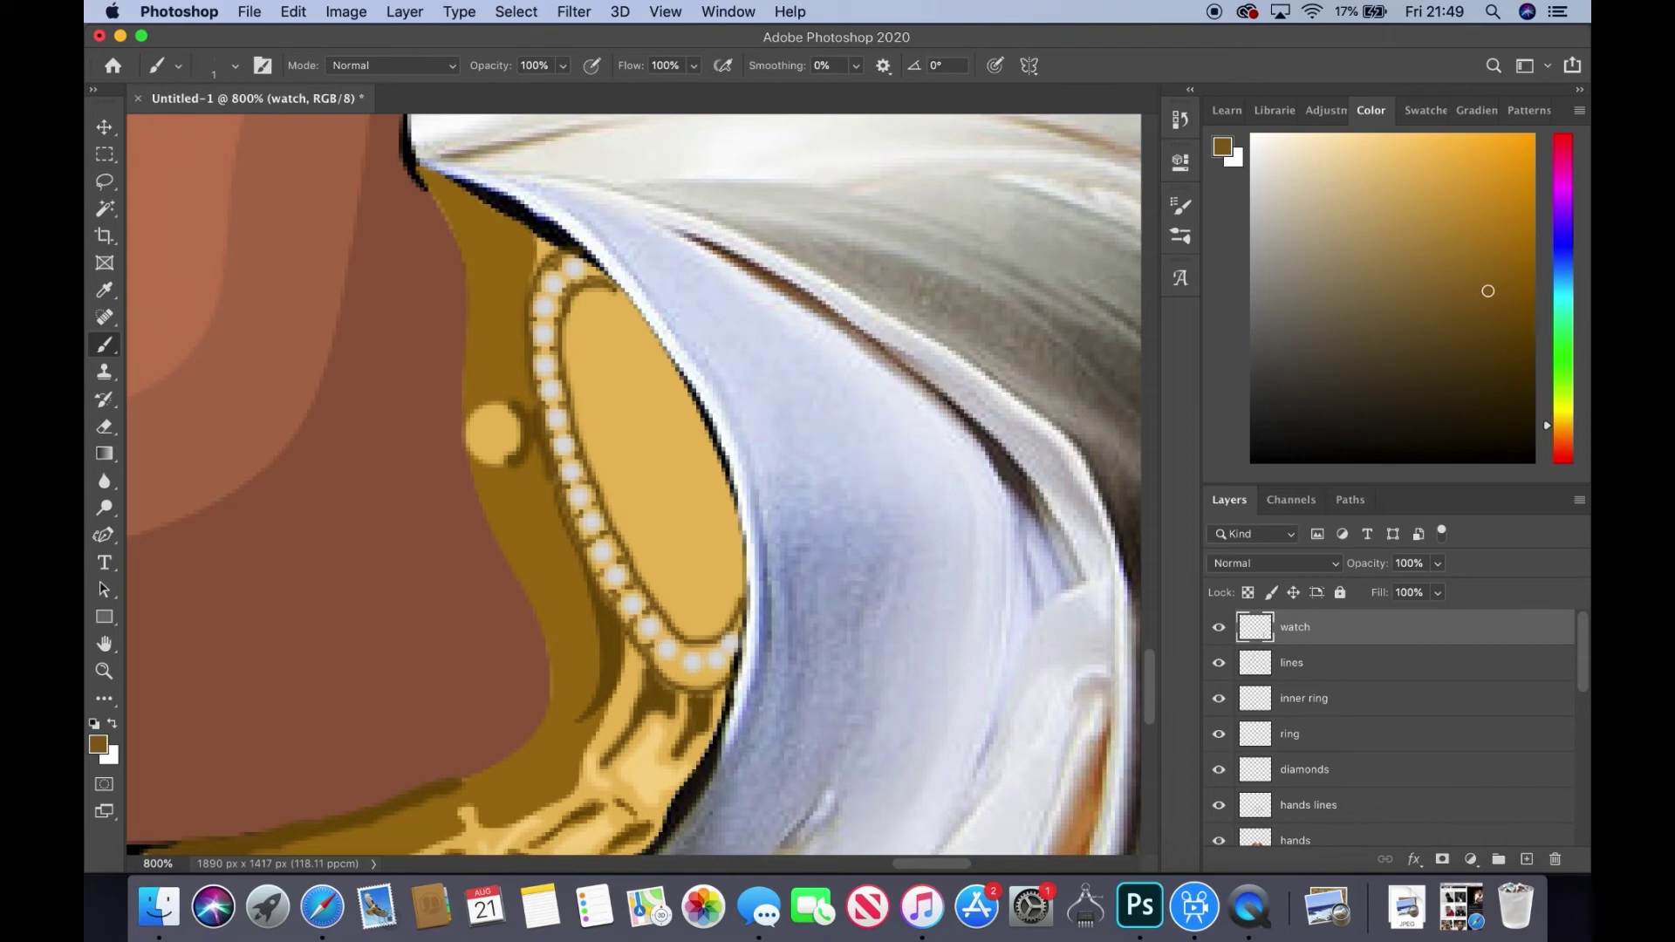
pyautogui.moveTo(489, 415); pyautogui.dragTo(487, 447)
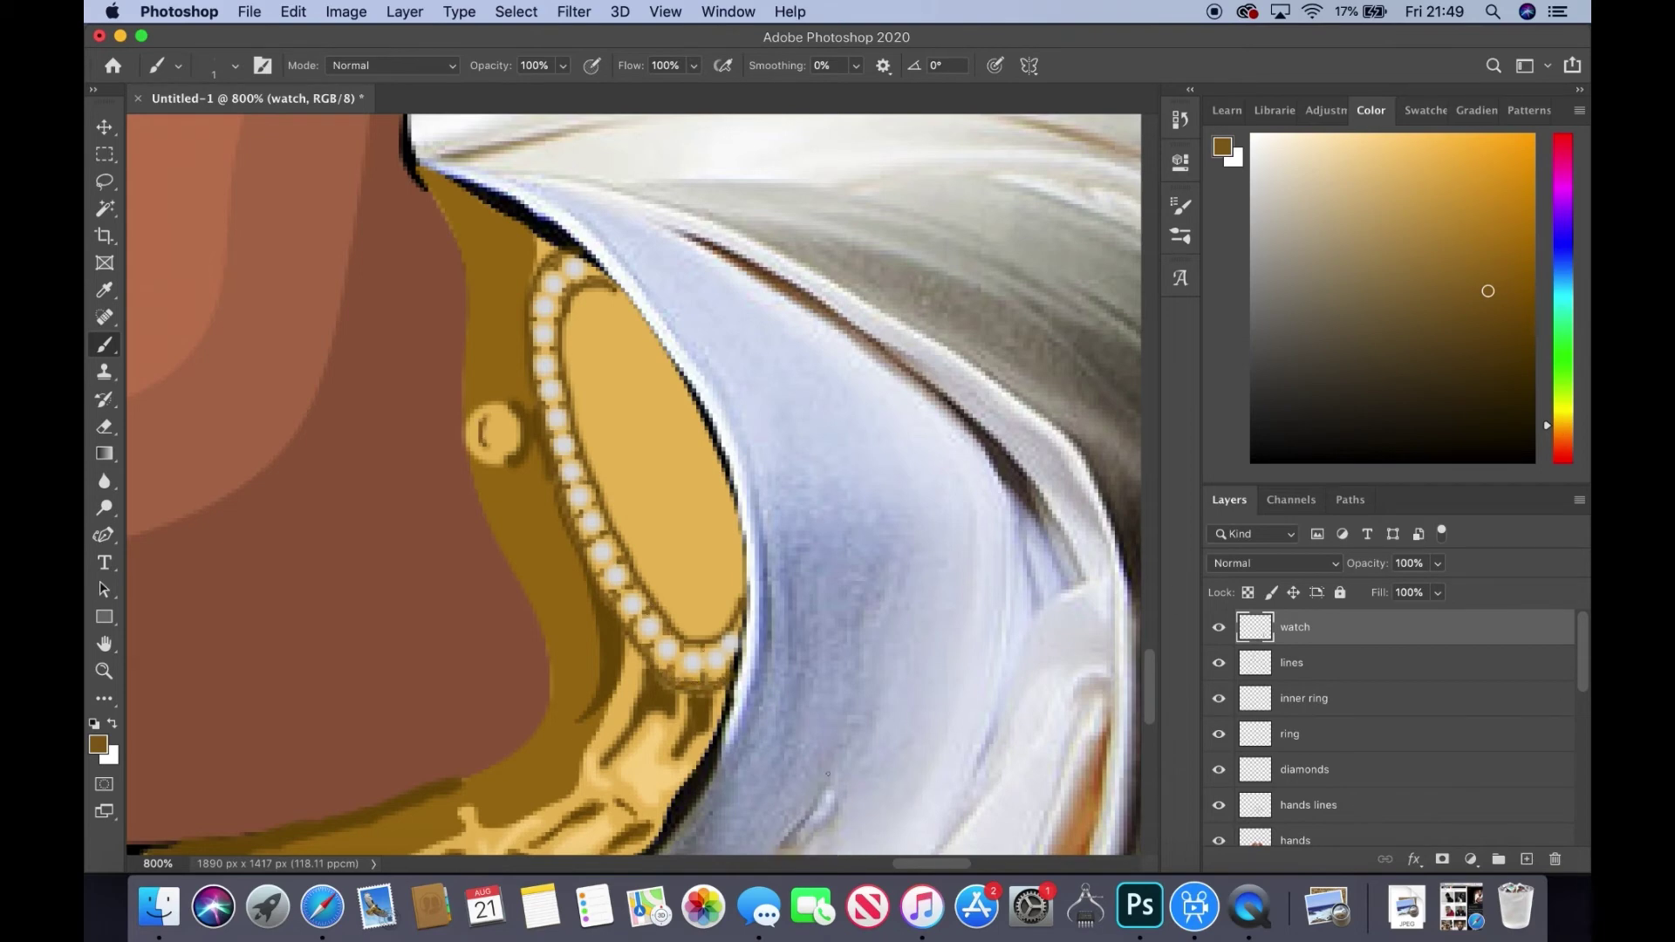
pyautogui.hscroll(2, 489, 349)
pyautogui.keyDown('alt'); pyautogui.click(531, 264); pyautogui.keyUp('alt')
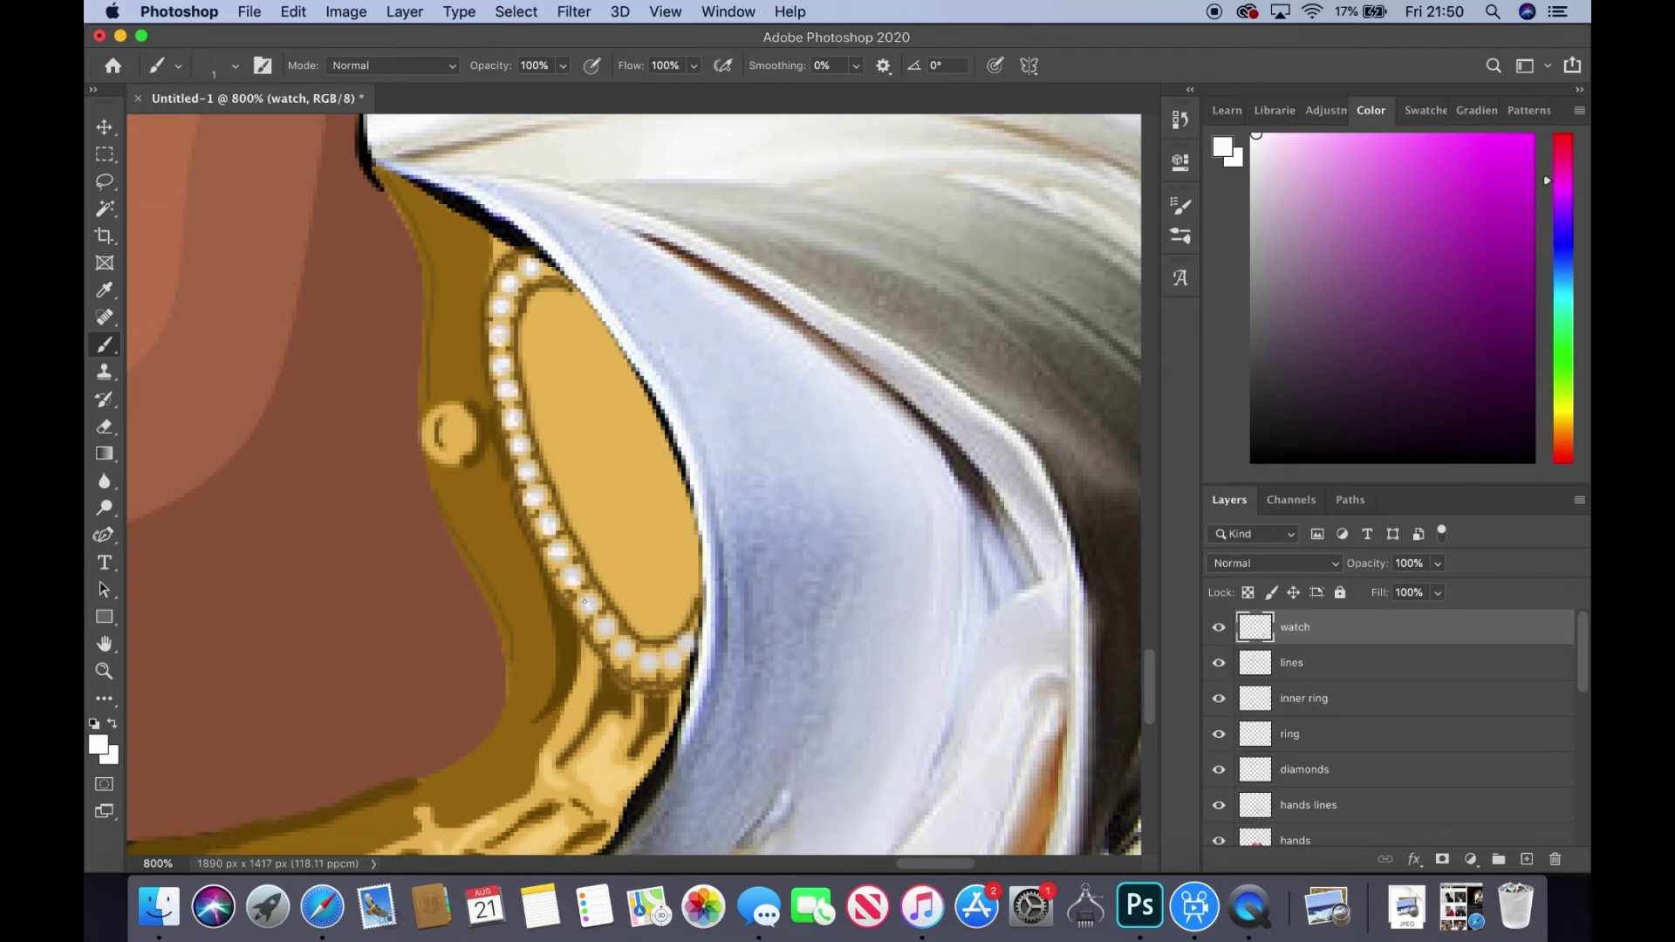
# - Trace the watch face outline and fill it with light cyan
pyautogui.moveTo(1438, 563)
pyautogui.mouseDown()
pyautogui.moveTo(1260, 594)
pyautogui.moveTo(1447, 588)
pyautogui.mouseUp()
pyautogui.press('p')
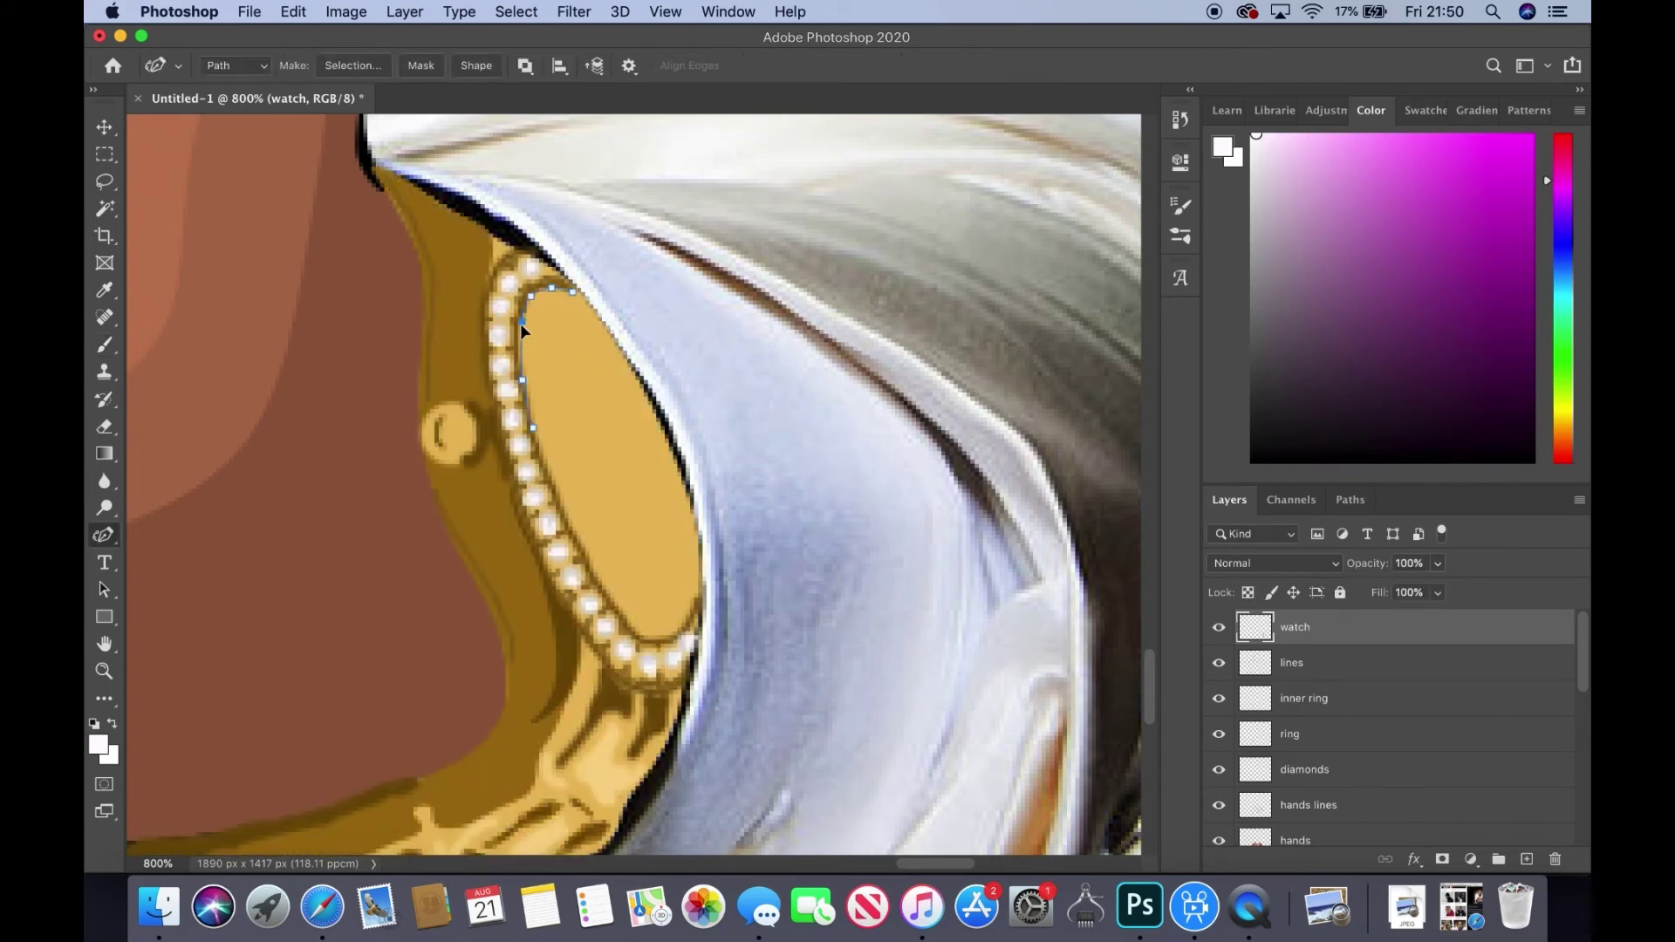
pyautogui.click(644, 635)
pyautogui.click(669, 635)
pyautogui.click(690, 615)
pyautogui.click(698, 585)
pyautogui.click(698, 531)
pyautogui.click(678, 464)
pyautogui.click(979, 340)
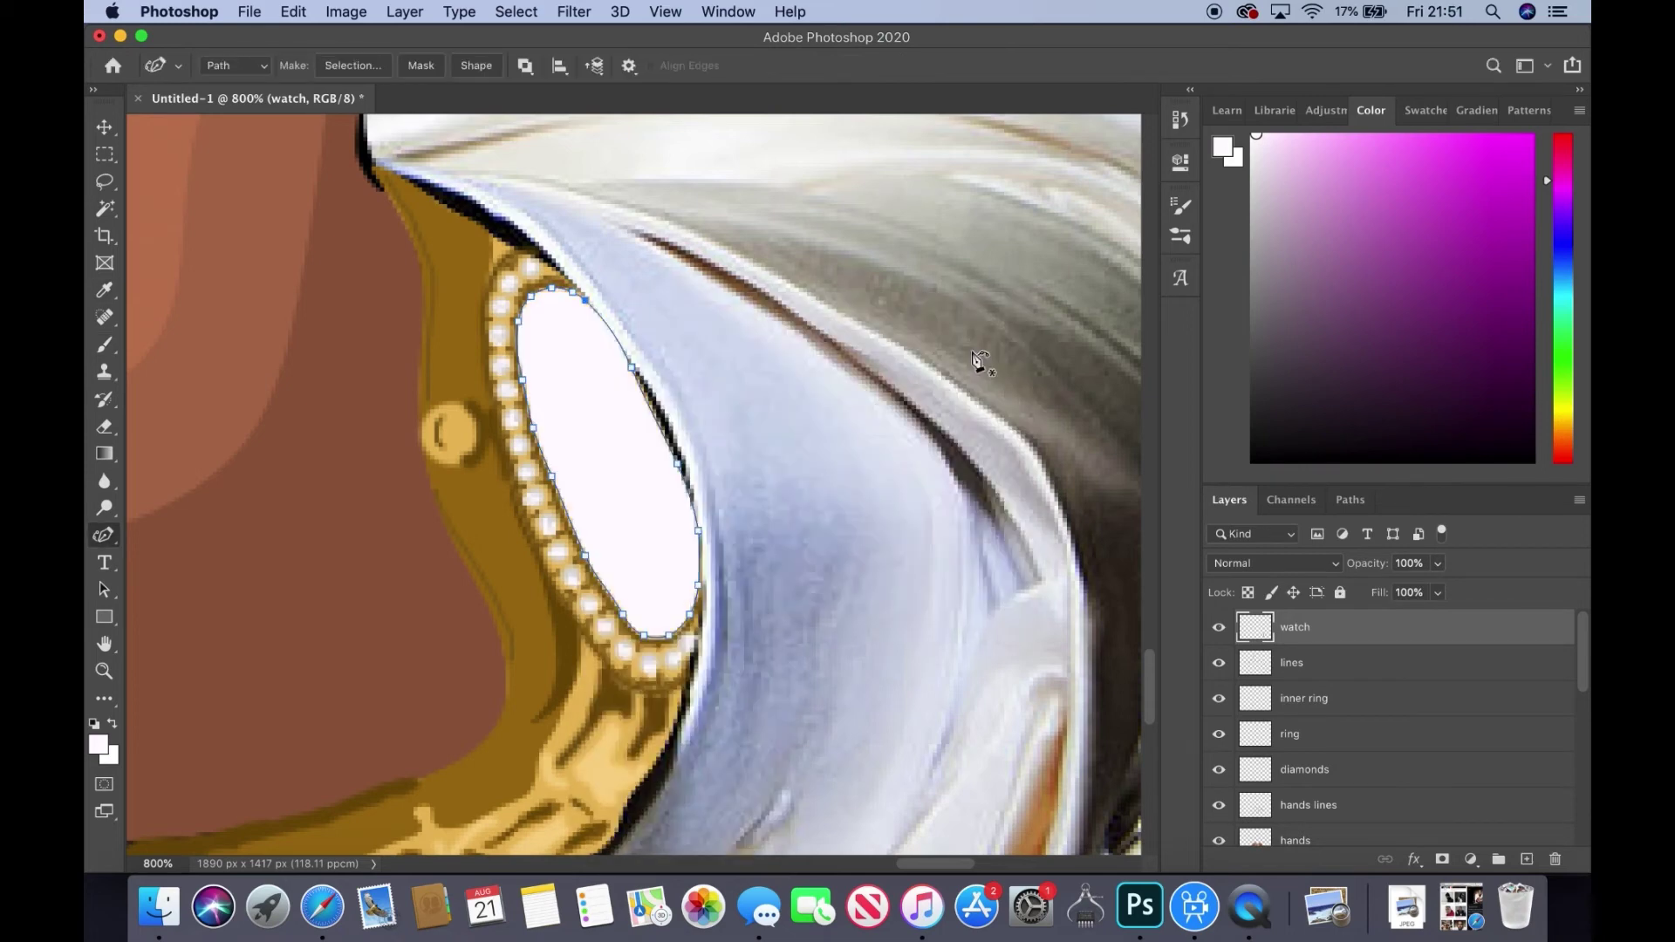
pyautogui.press('i')
pyautogui.click(979, 353)
# - Paint black hands and hour marks on the watch face
pyautogui.press('b')
pyautogui.press('d')
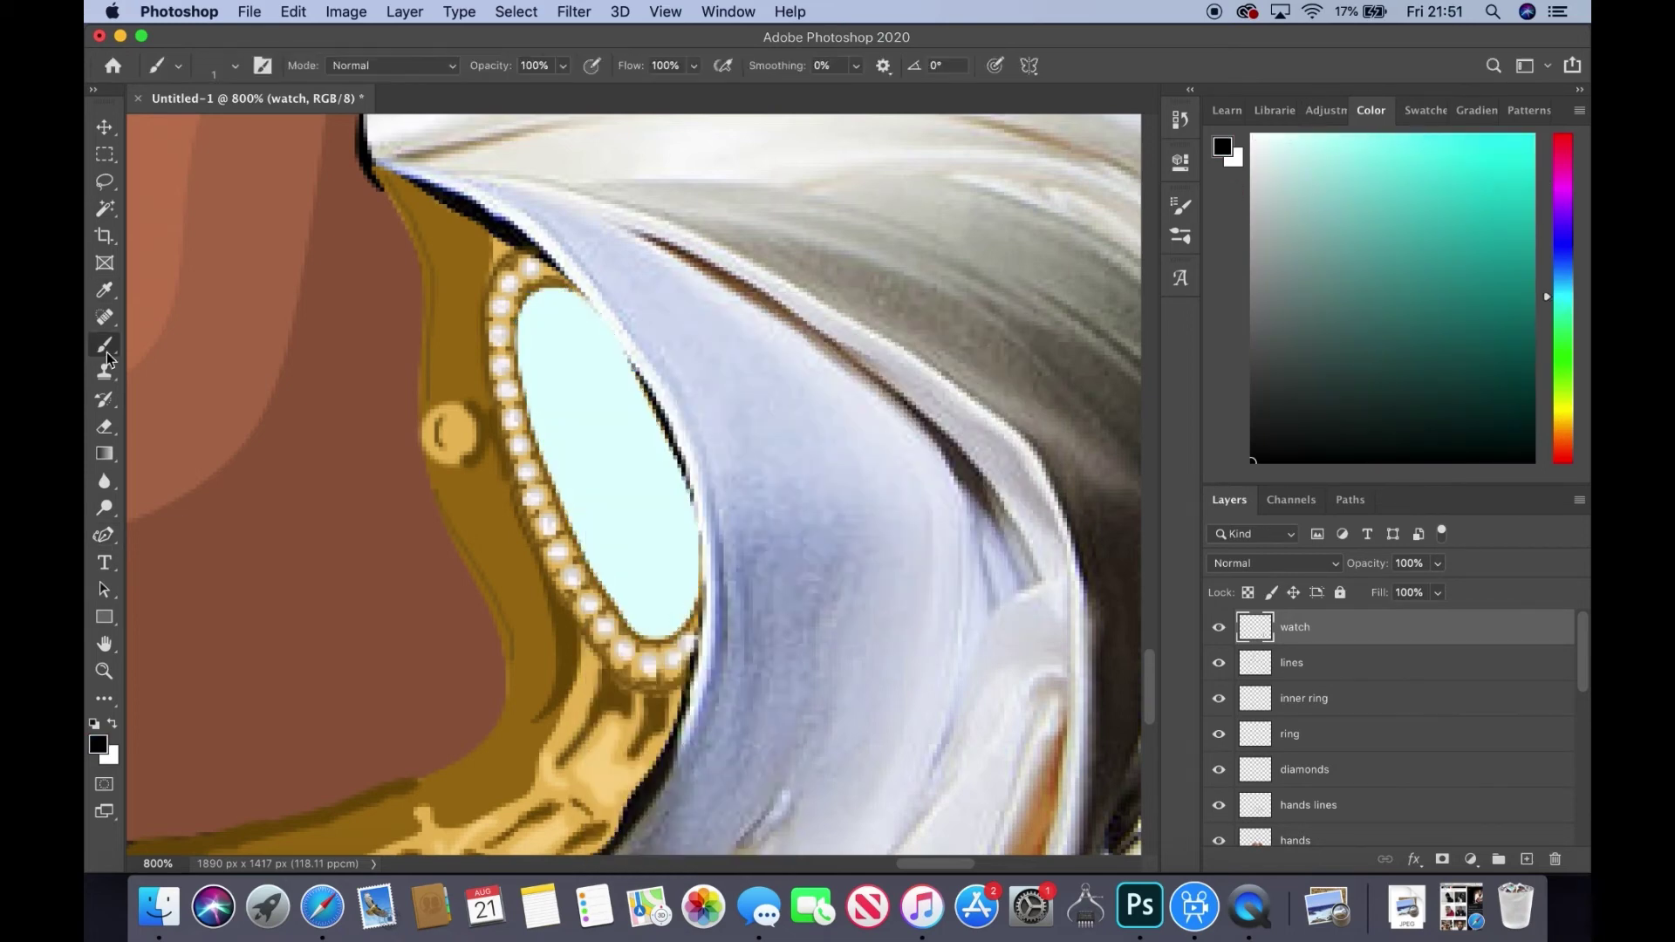
pyautogui.moveTo(541, 404); pyautogui.dragTo(637, 528)
pyautogui.moveTo(547, 305); pyautogui.dragTo(557, 323)
pyautogui.moveTo(600, 342); pyautogui.dragTo(606, 363)
pyautogui.moveTo(657, 434); pyautogui.dragTo(660, 449)
pyautogui.moveTo(685, 520); pyautogui.dragTo(687, 541)
pyautogui.moveTo(672, 604); pyautogui.dragTo(674, 627)
pyautogui.moveTo(616, 583); pyautogui.dragTo(620, 602)
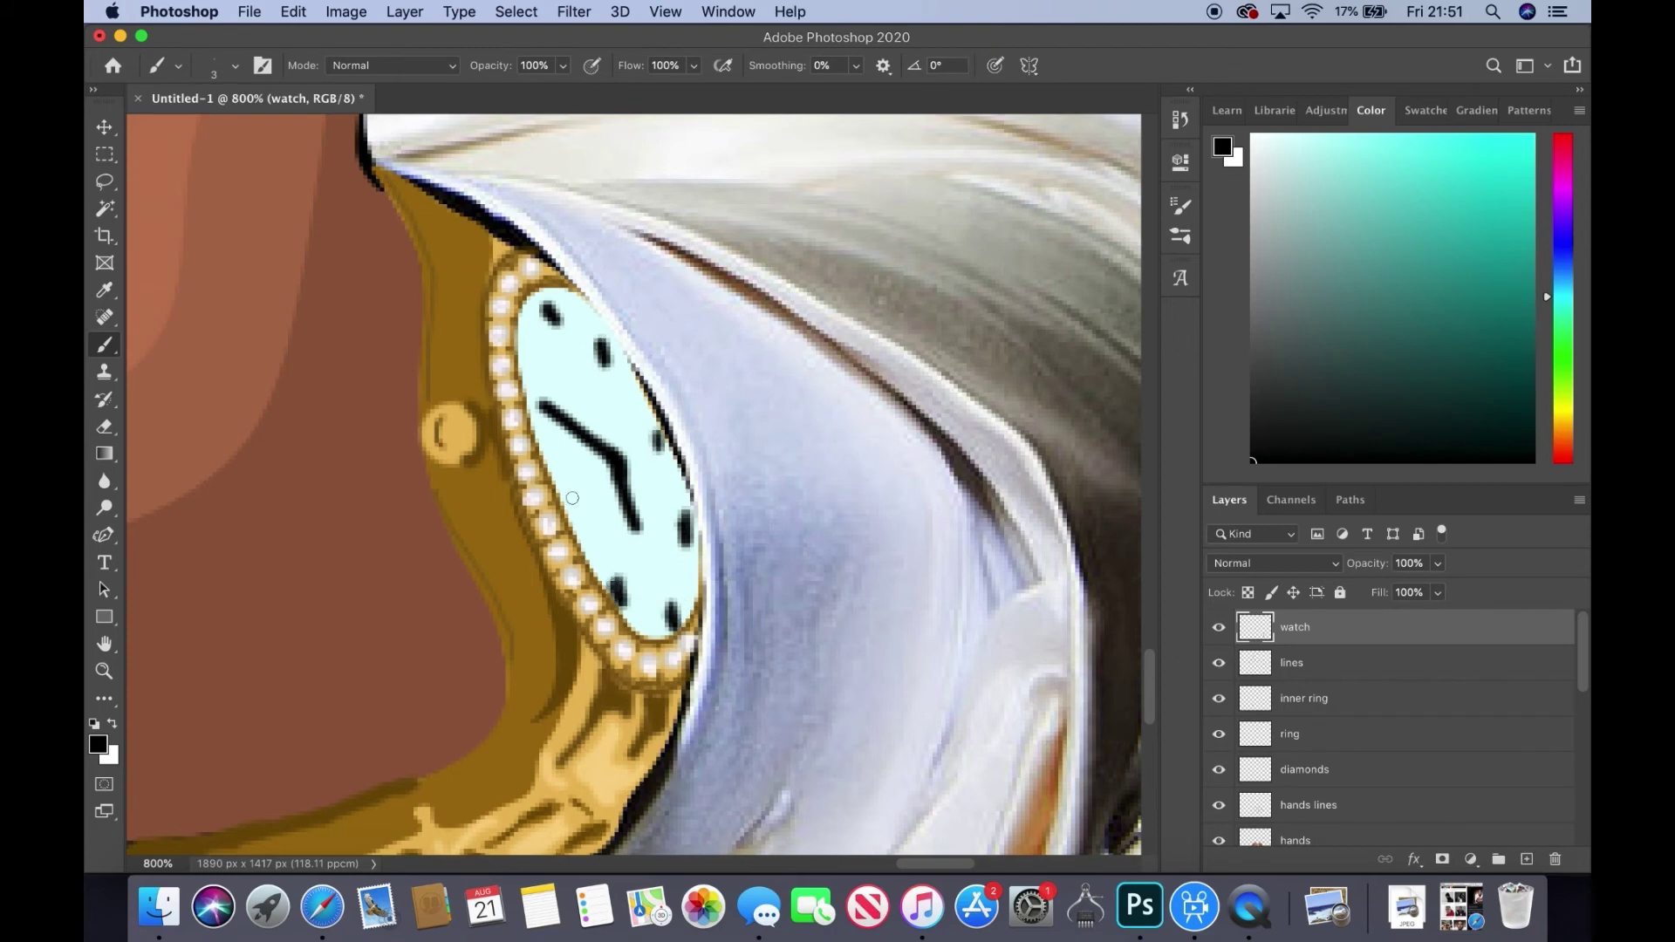
pyautogui.keyDown('alt'); pyautogui.click(635, 498); pyautogui.keyUp('alt')
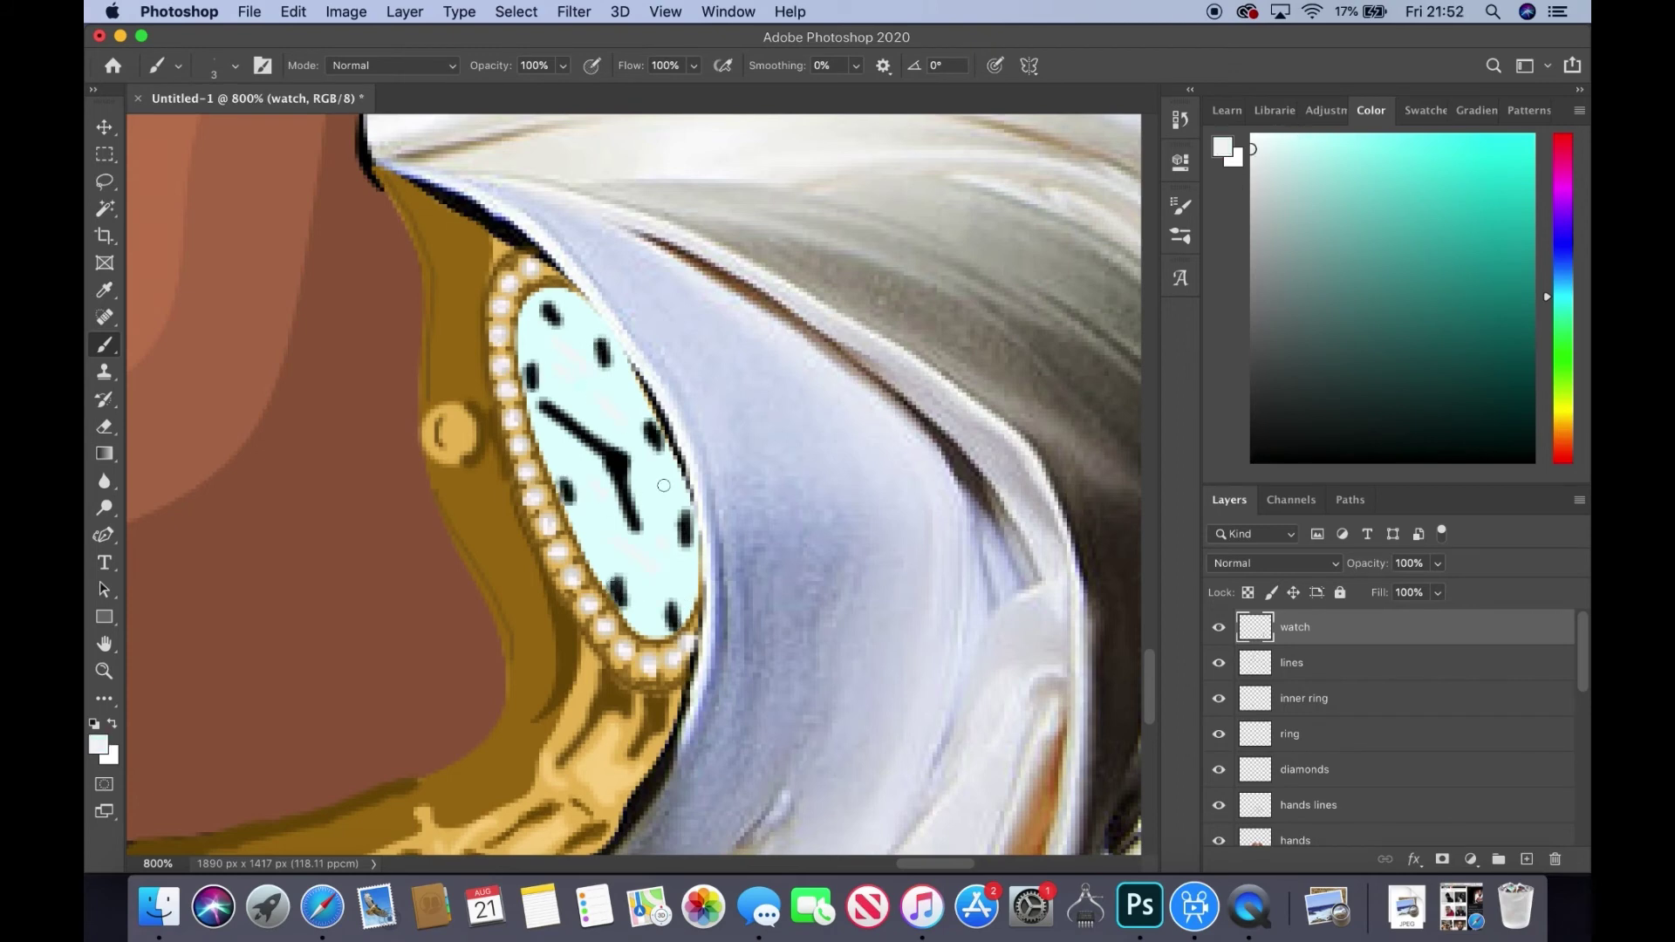
# - Undo the painted hour marks, reset to black, and zoom out to the whole illustration
pyautogui.press('z')
pyautogui.keyDown('alt'); pyautogui.click(514, 437); pyautogui.keyUp('alt')
pyautogui.hotkey('ctrl', 'z')
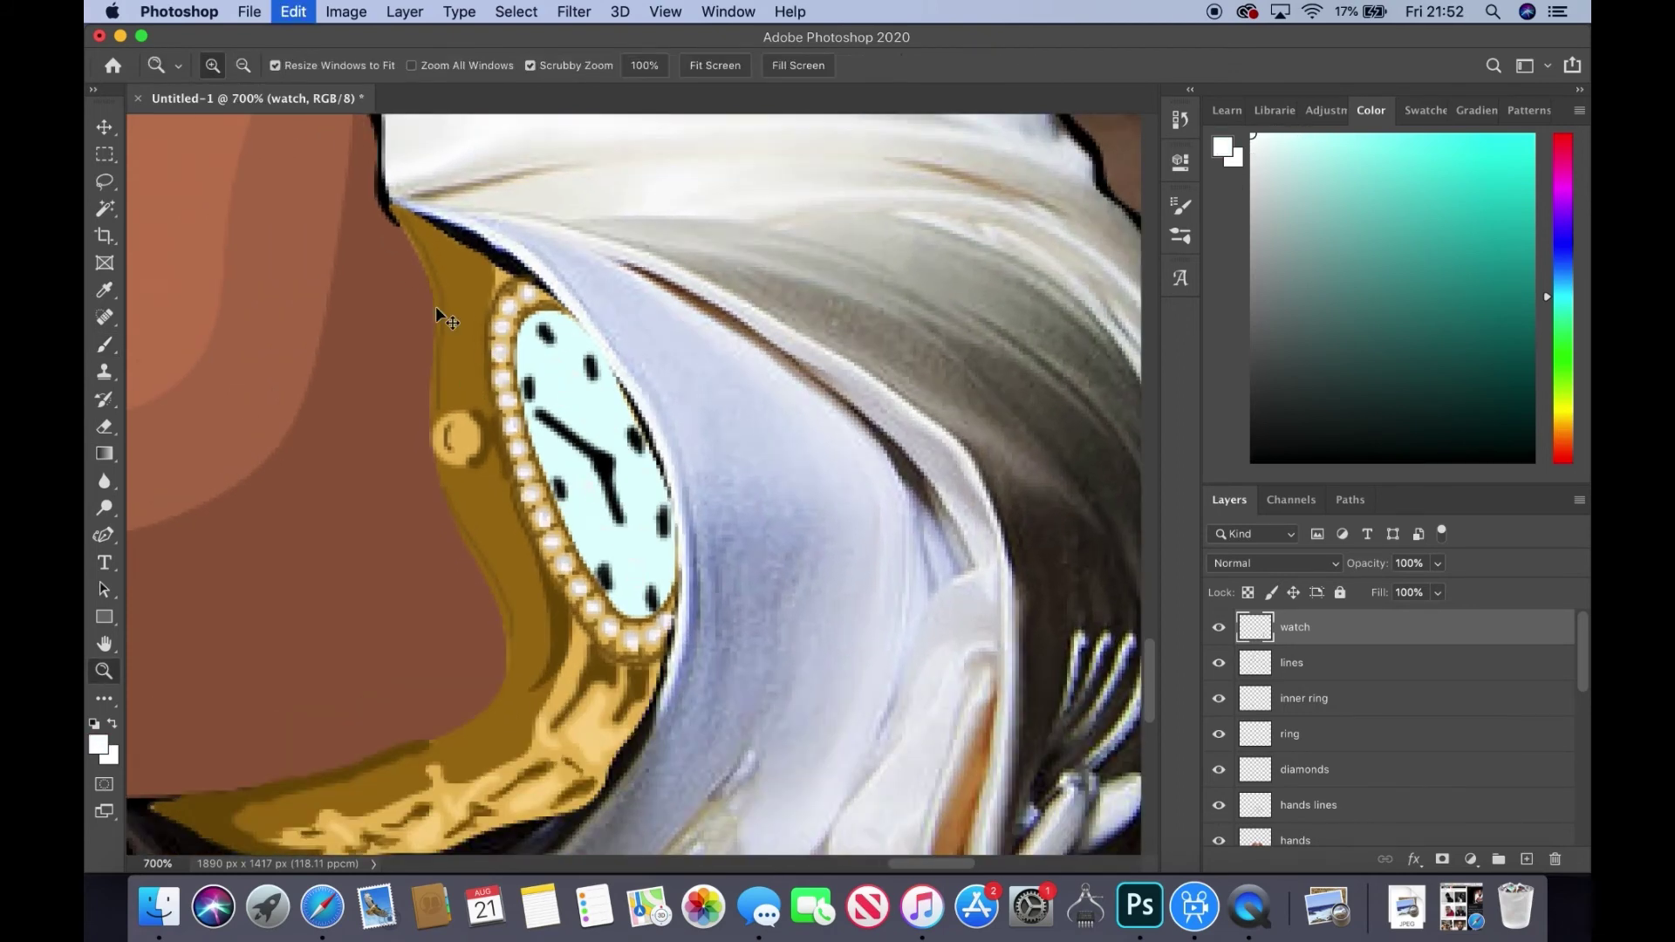
pyautogui.hotkey('ctrl', 'z')
pyautogui.hotkey('ctrl', 'z')
pyautogui.hotkey('ctrl', 'z')
pyautogui.press('b')
pyautogui.press('d')
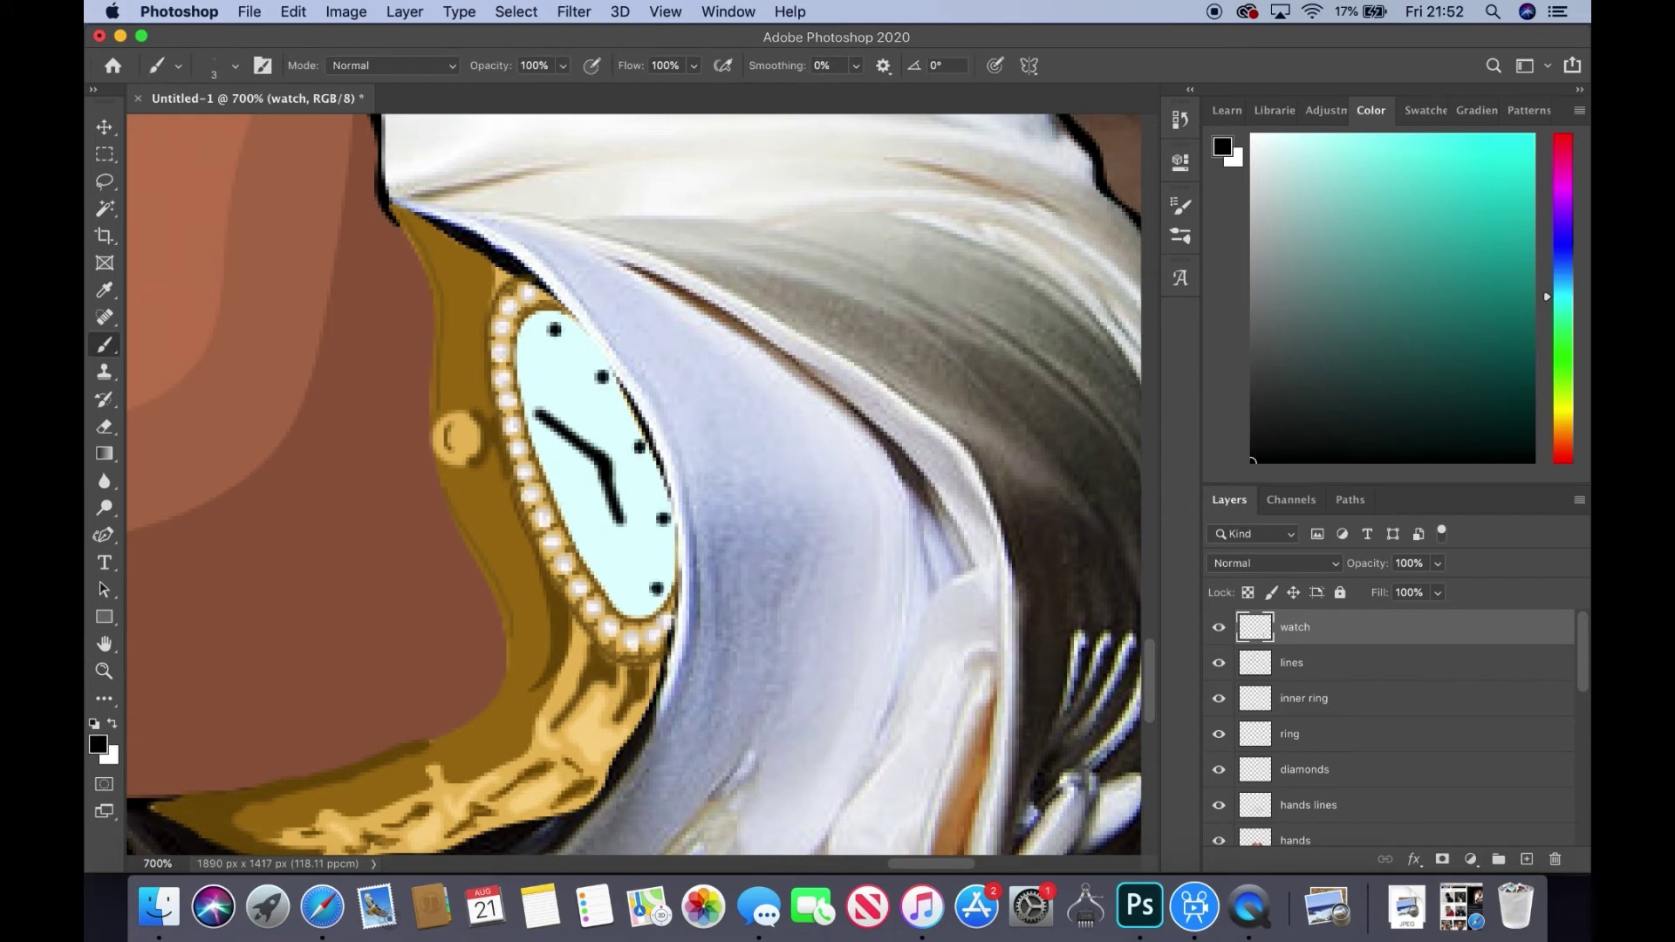
pyautogui.press('z')
pyautogui.hotkey('ctrl', '1')
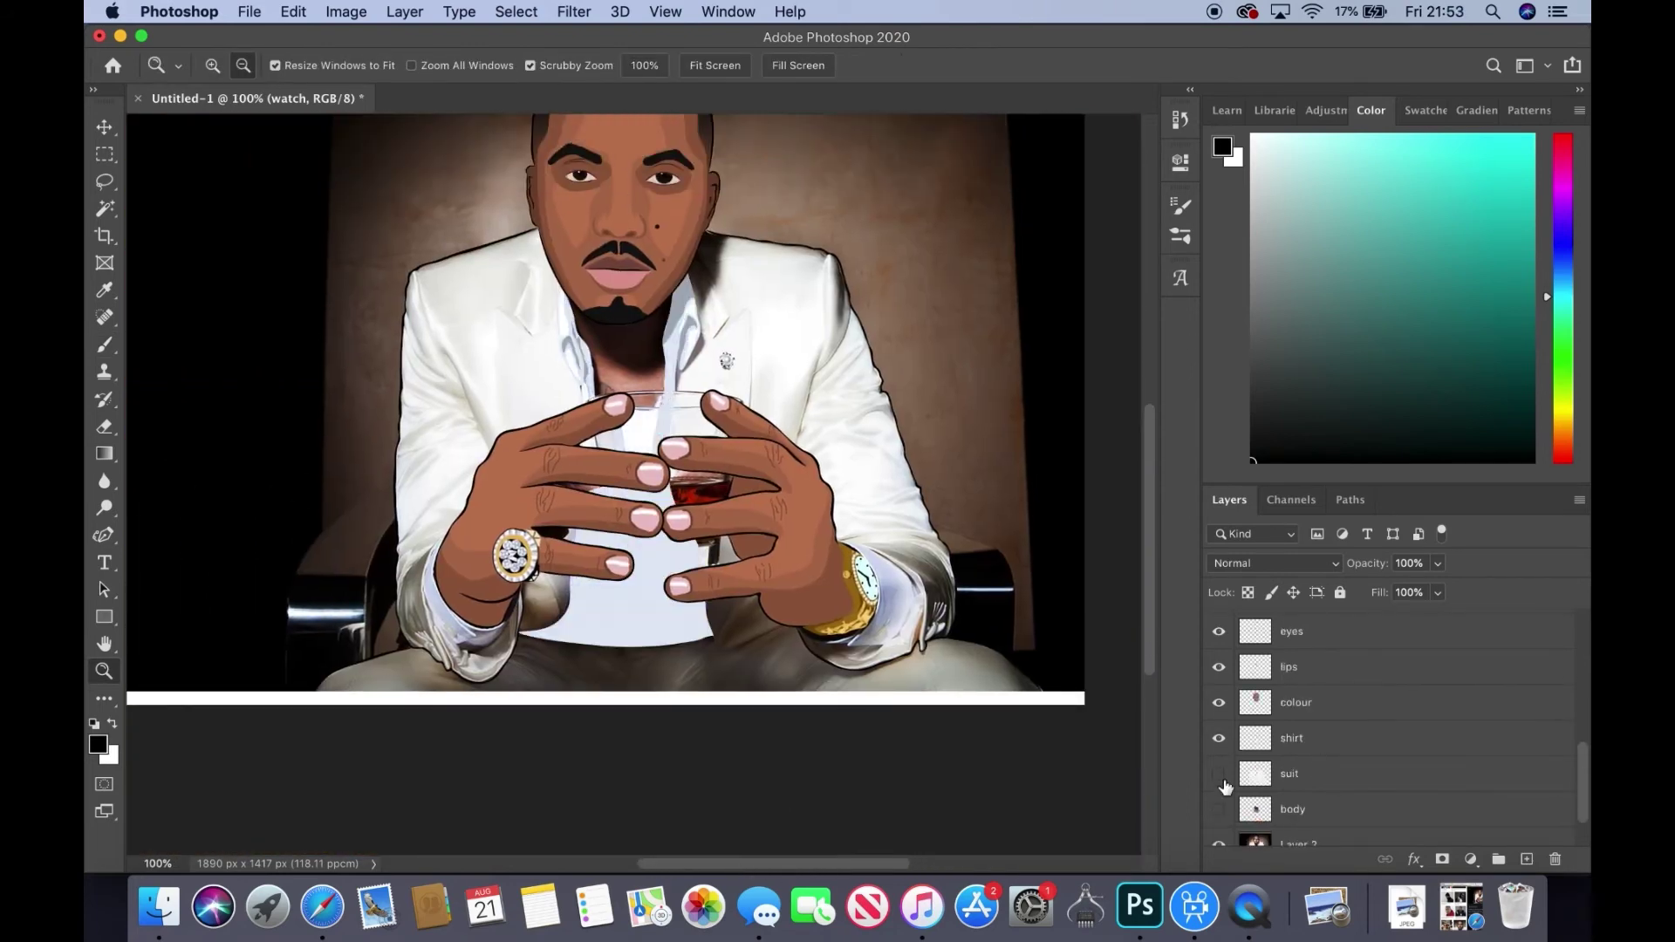
# - Hide the cartoon layers, set the shirt layer to 33%, and sample the shirt's grey-blue
pyautogui.scroll(-3, 1274, 768)
pyautogui.moveTo(1219, 769); pyautogui.dragTo(1219, 639)
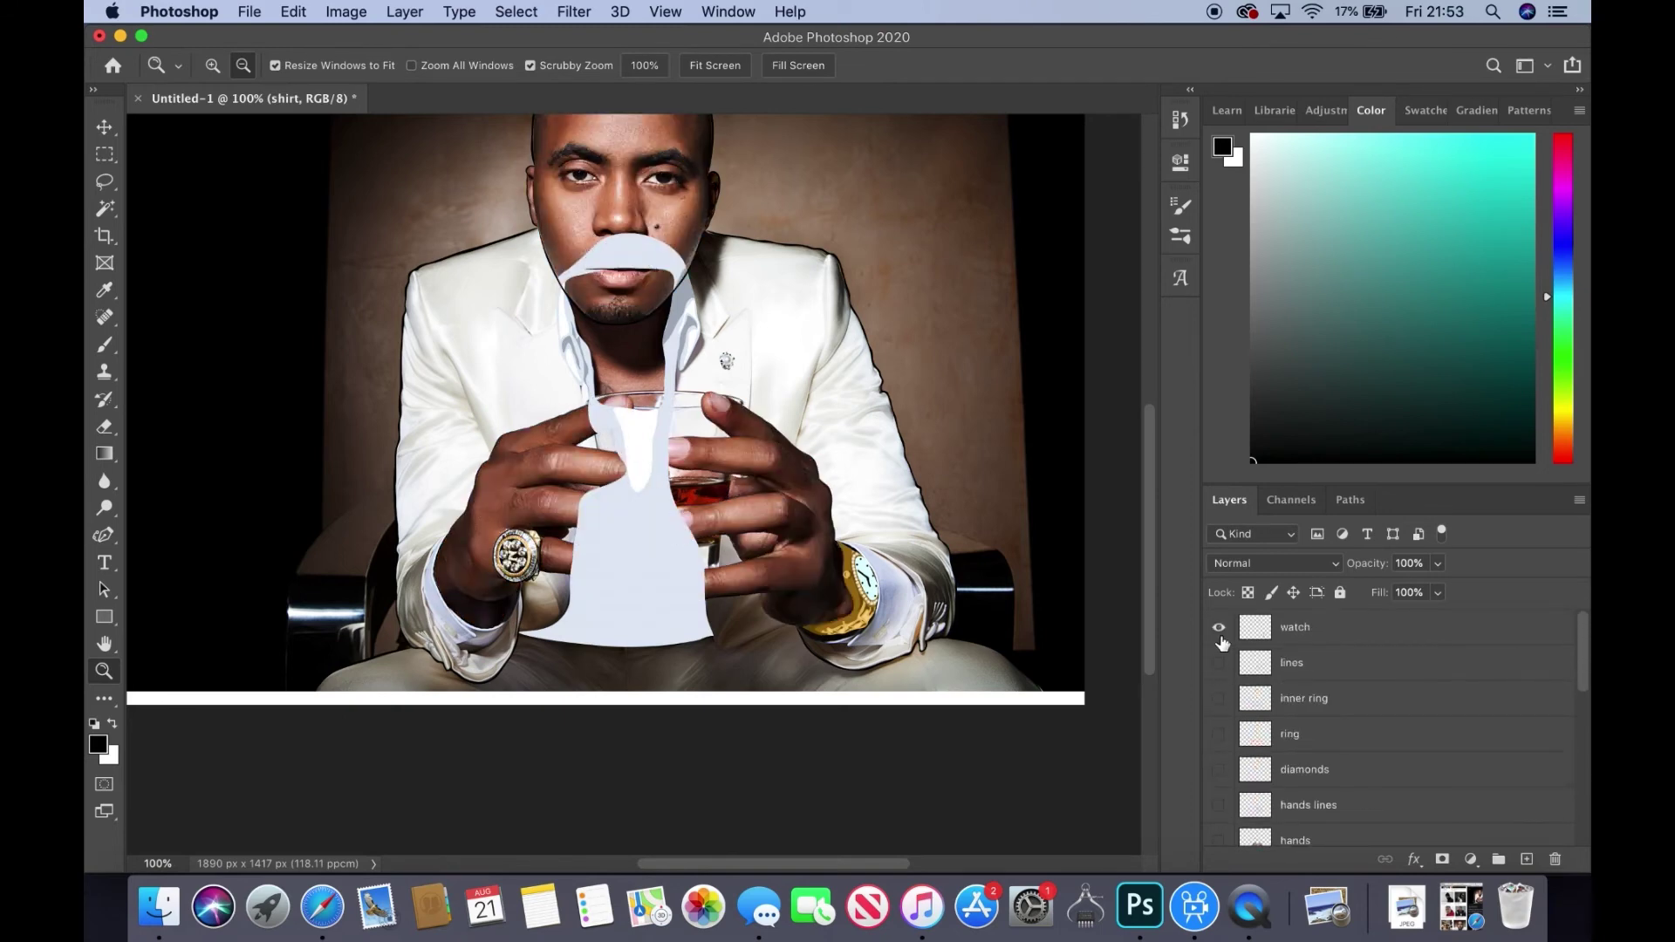
pyautogui.scroll(-3, 1219, 639)
pyautogui.press('i')
pyautogui.press('3')
pyautogui.press('3')
pyautogui.click(583, 543)
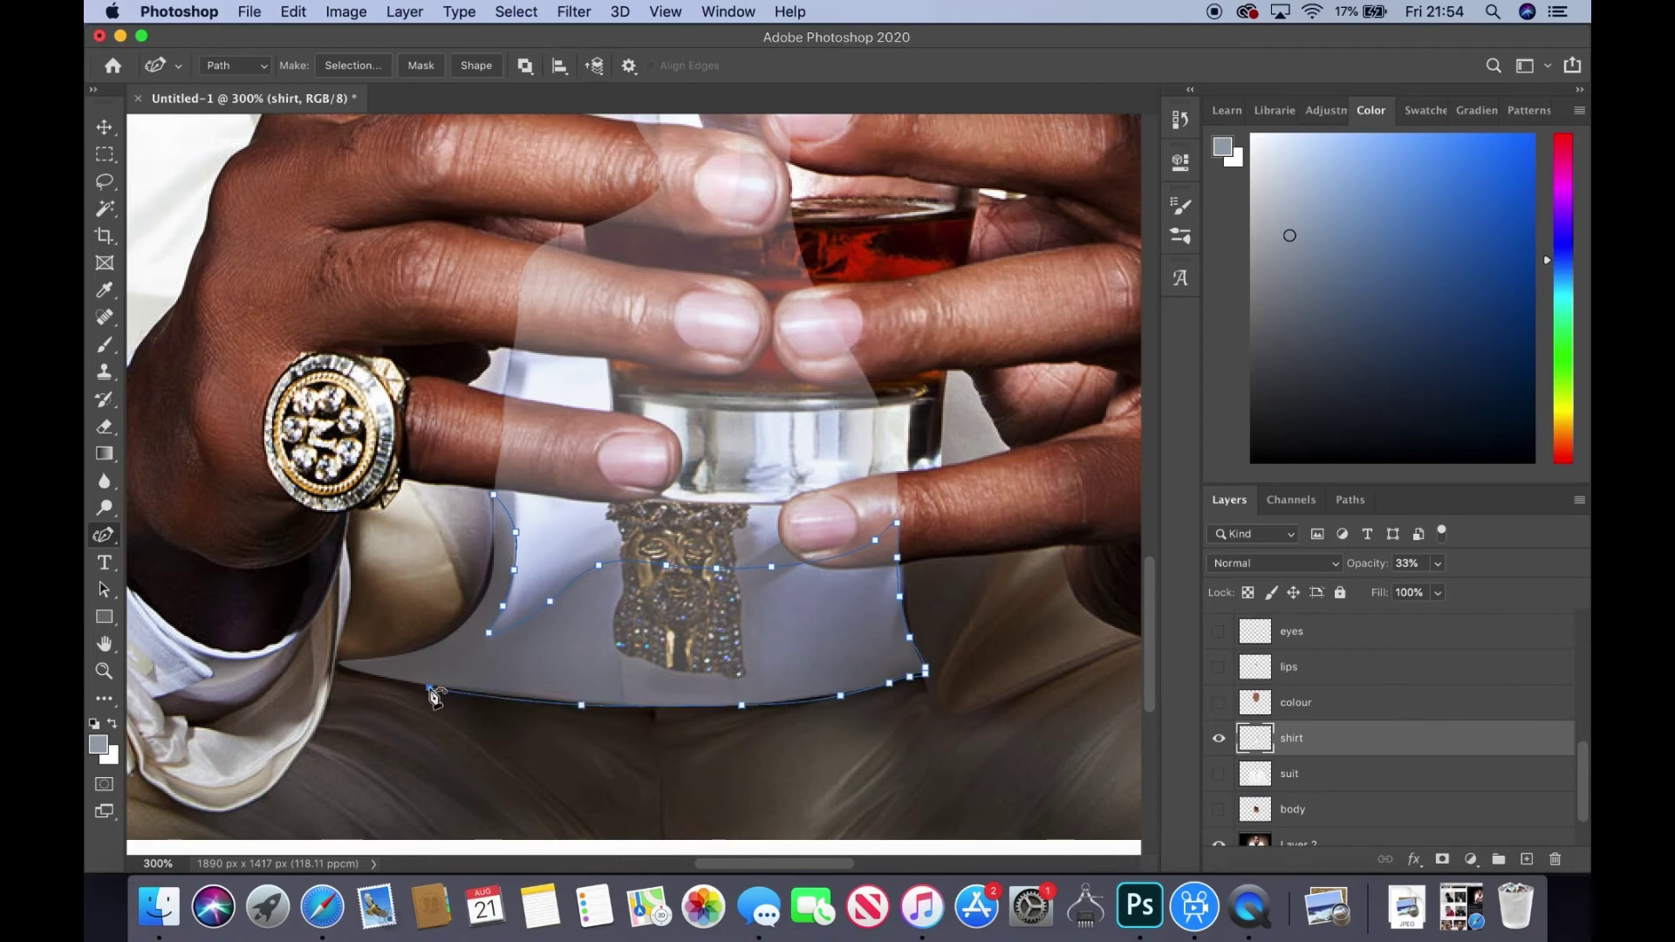
# - Close the shirt outline, fill it with grey-blue, and hide the shirt layer
pyautogui.click(493, 495)
pyautogui.hotkey('ctrl', 'Return')
pyautogui.hotkey('alt', 'BackSpace')
pyautogui.hotkey('ctrl', 'd')
pyautogui.click(1216, 742)
# - Make the glass layer active and begin a path along the glass rim
pyautogui.scroll(5, 1396, 741)
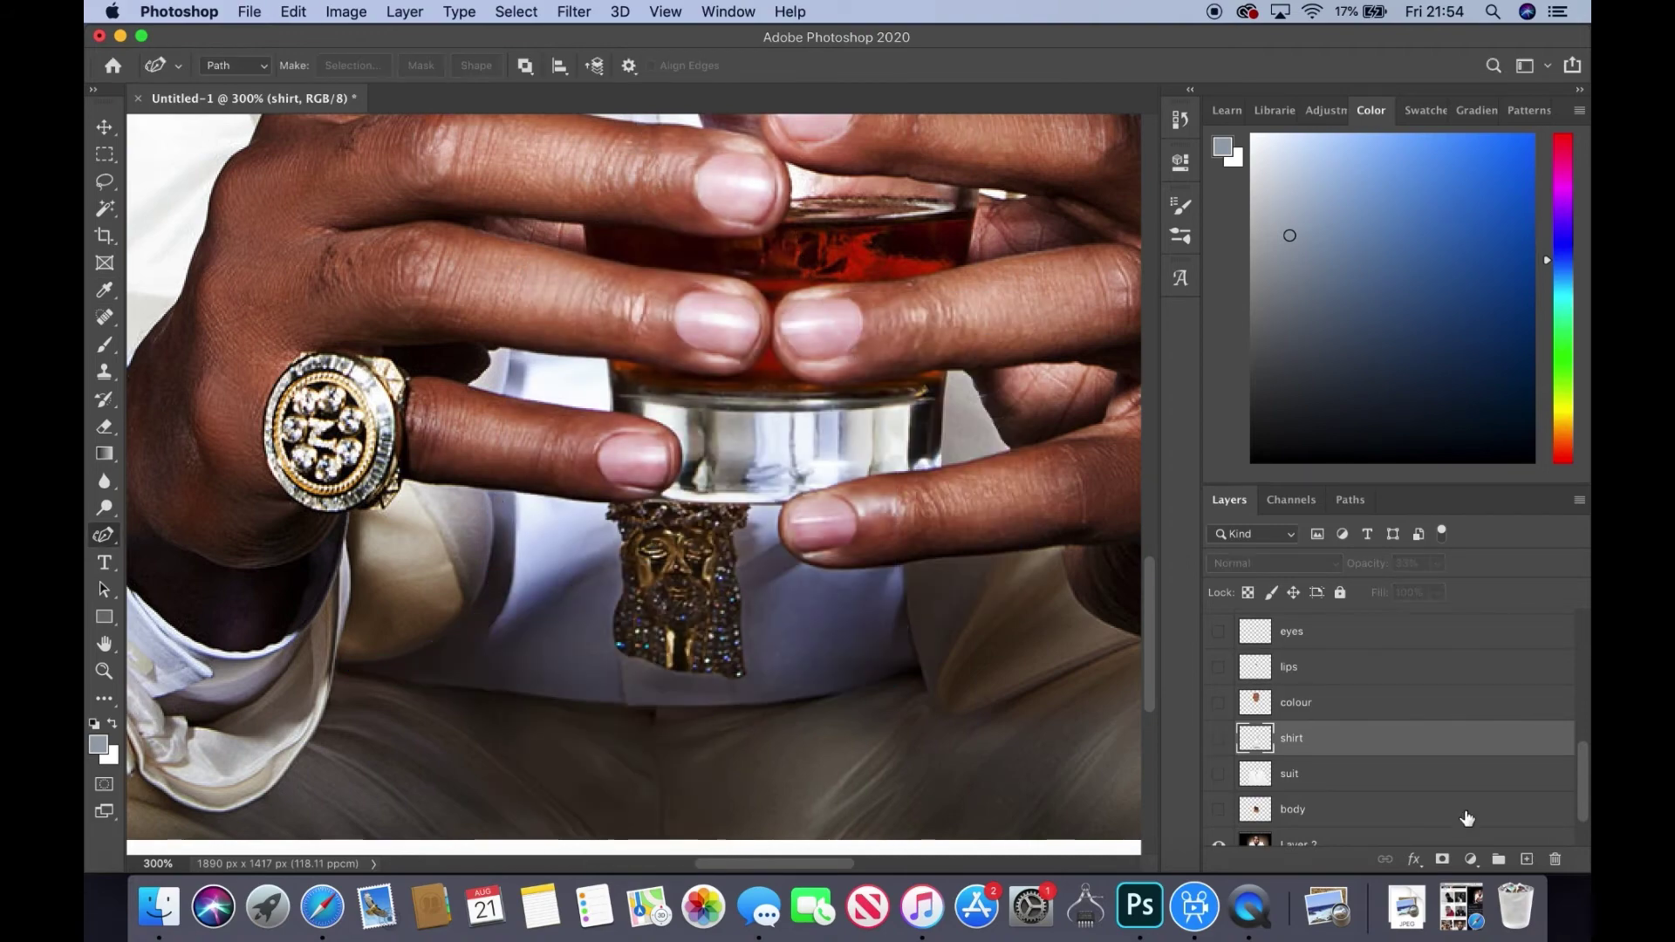
pyautogui.click(1294, 698)
pyautogui.scroll(5, 134, 400)
pyautogui.click(543, 253)
pyautogui.click(555, 388)
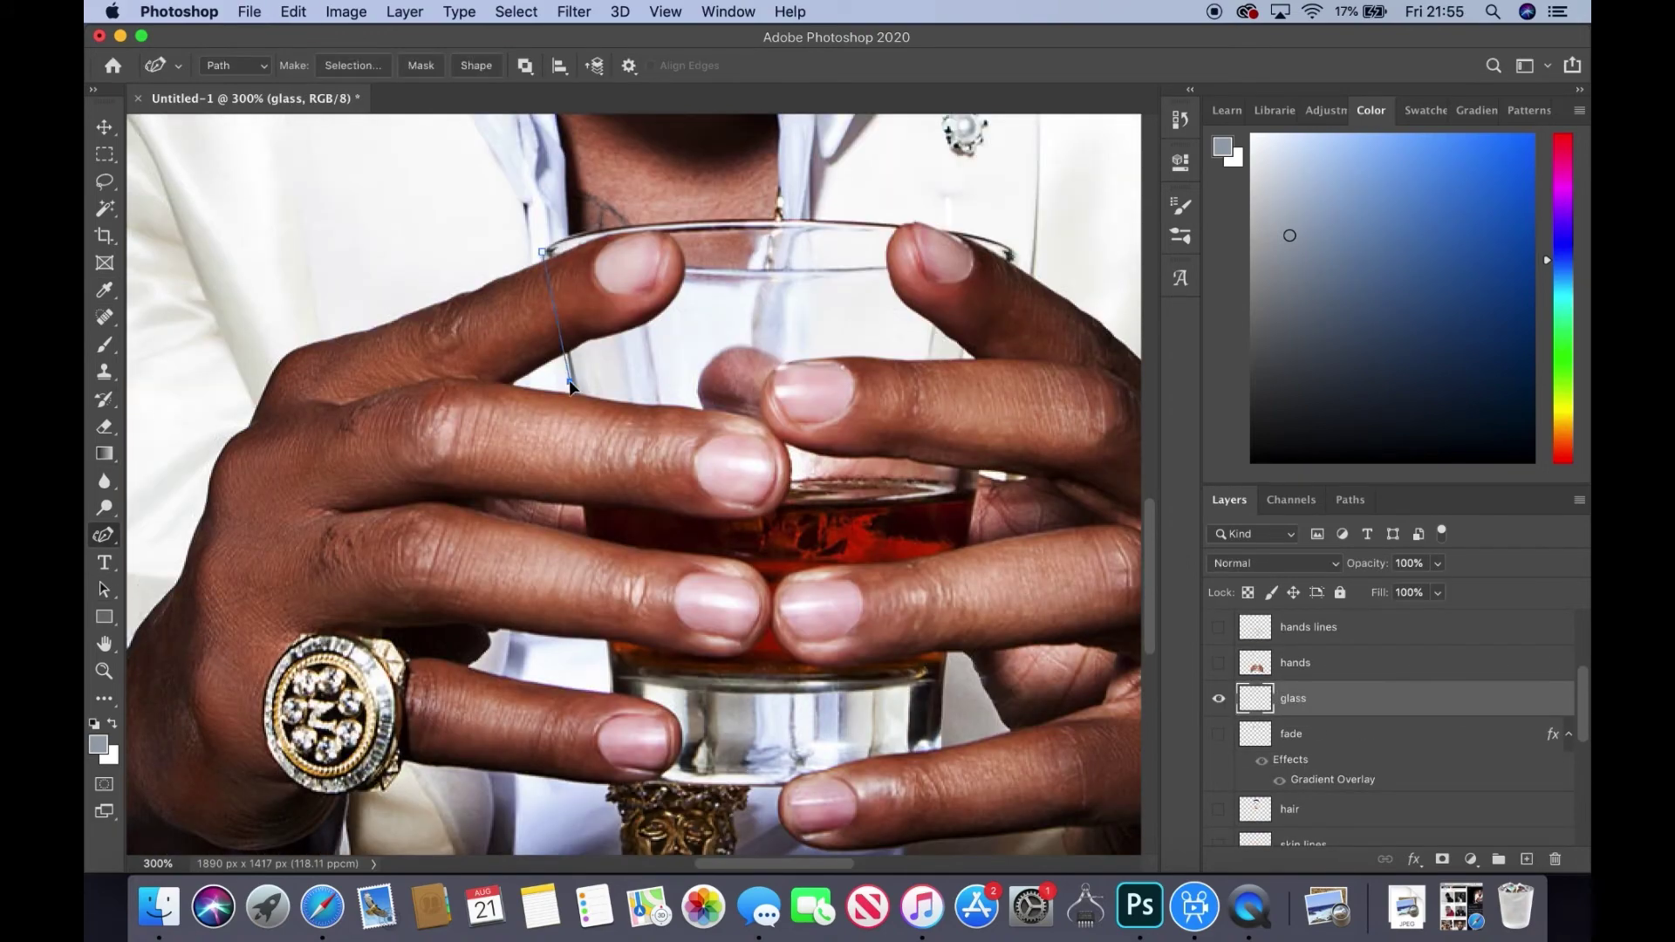
# - Finish the glass outline, fill it light grey and make it 35% opaque
pyautogui.moveTo(687, 799); pyautogui.dragTo(633, 768)
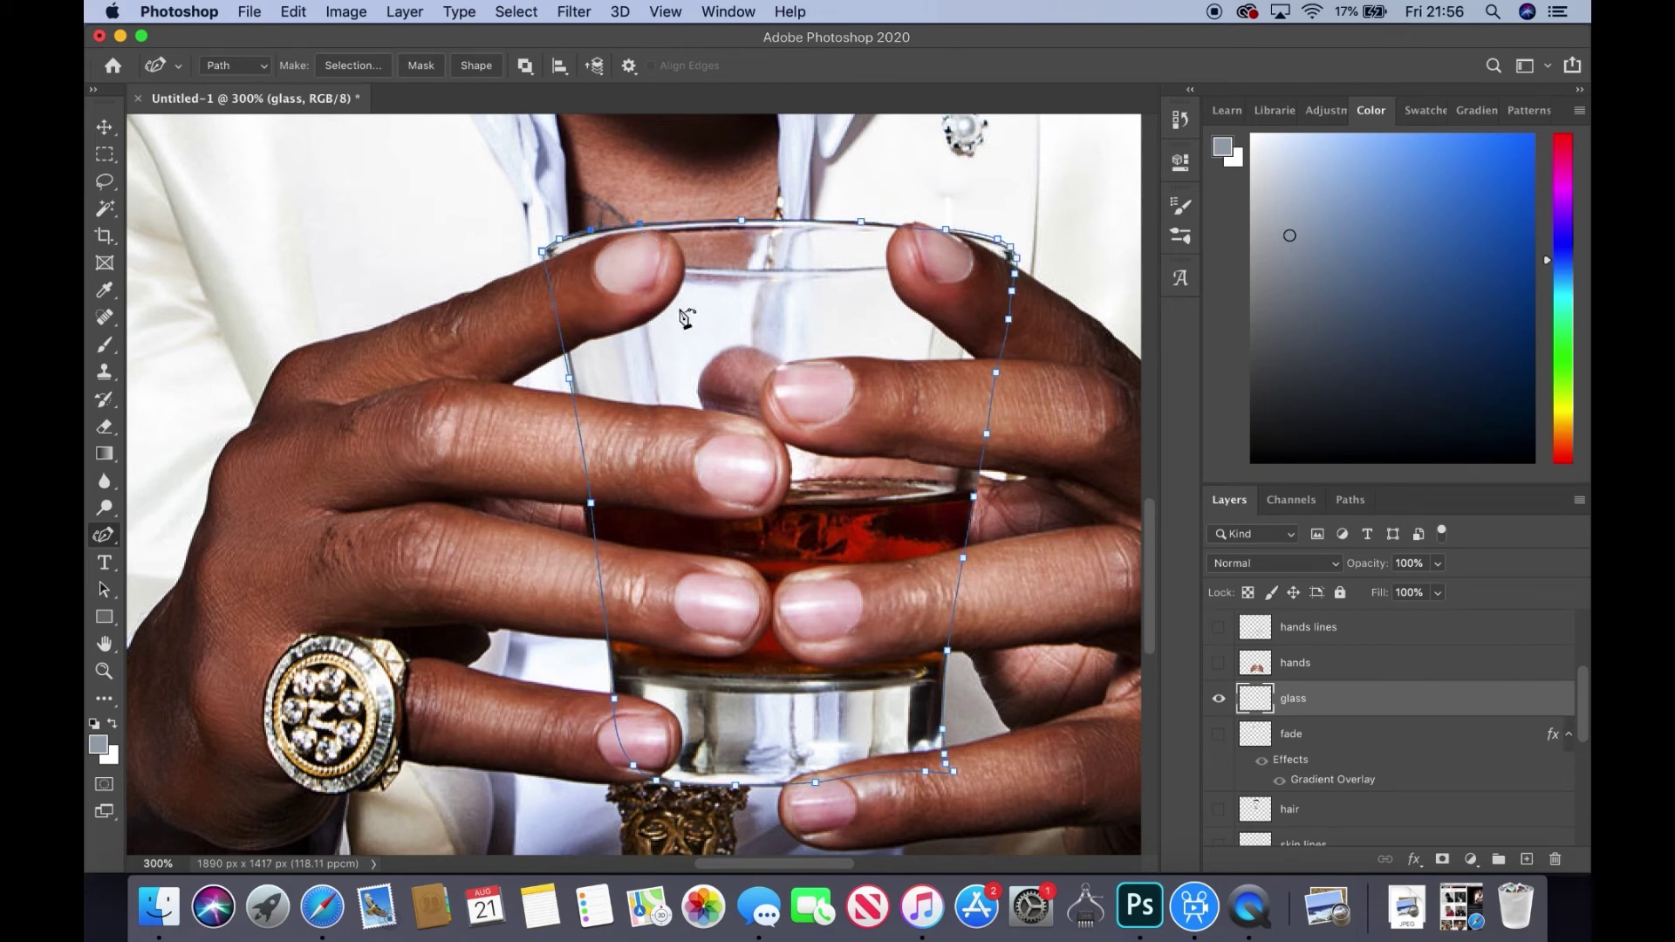
pyautogui.click(994, 354)
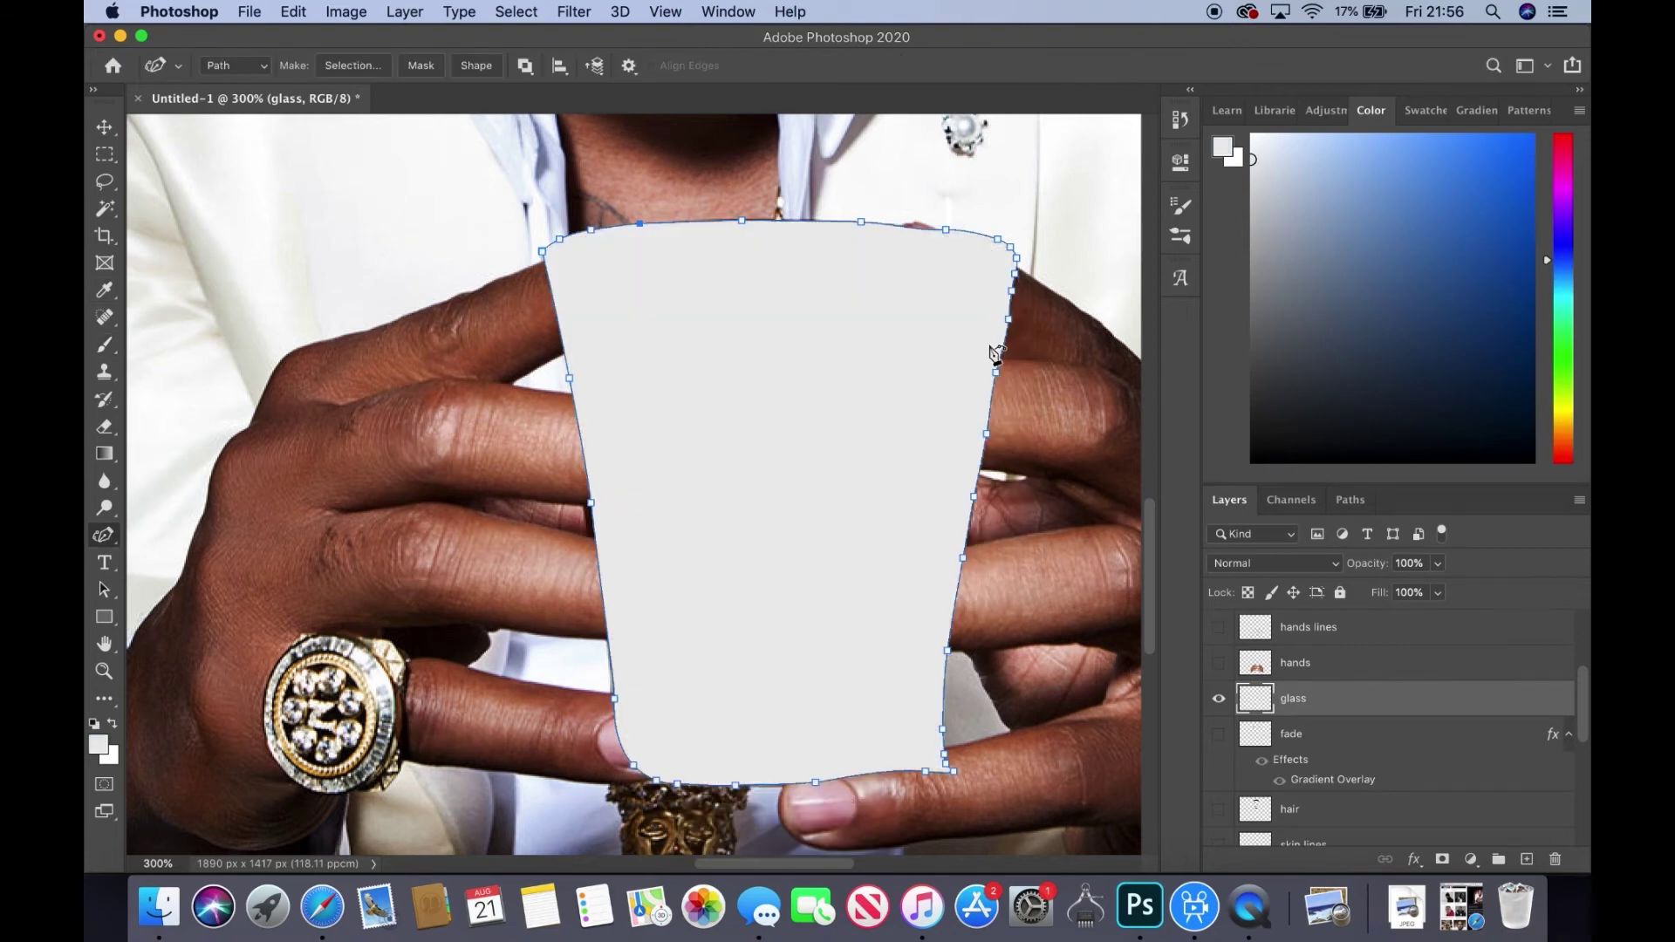
pyautogui.doubleClick(1413, 698)
pyautogui.write('35')
pyautogui.press('Return')
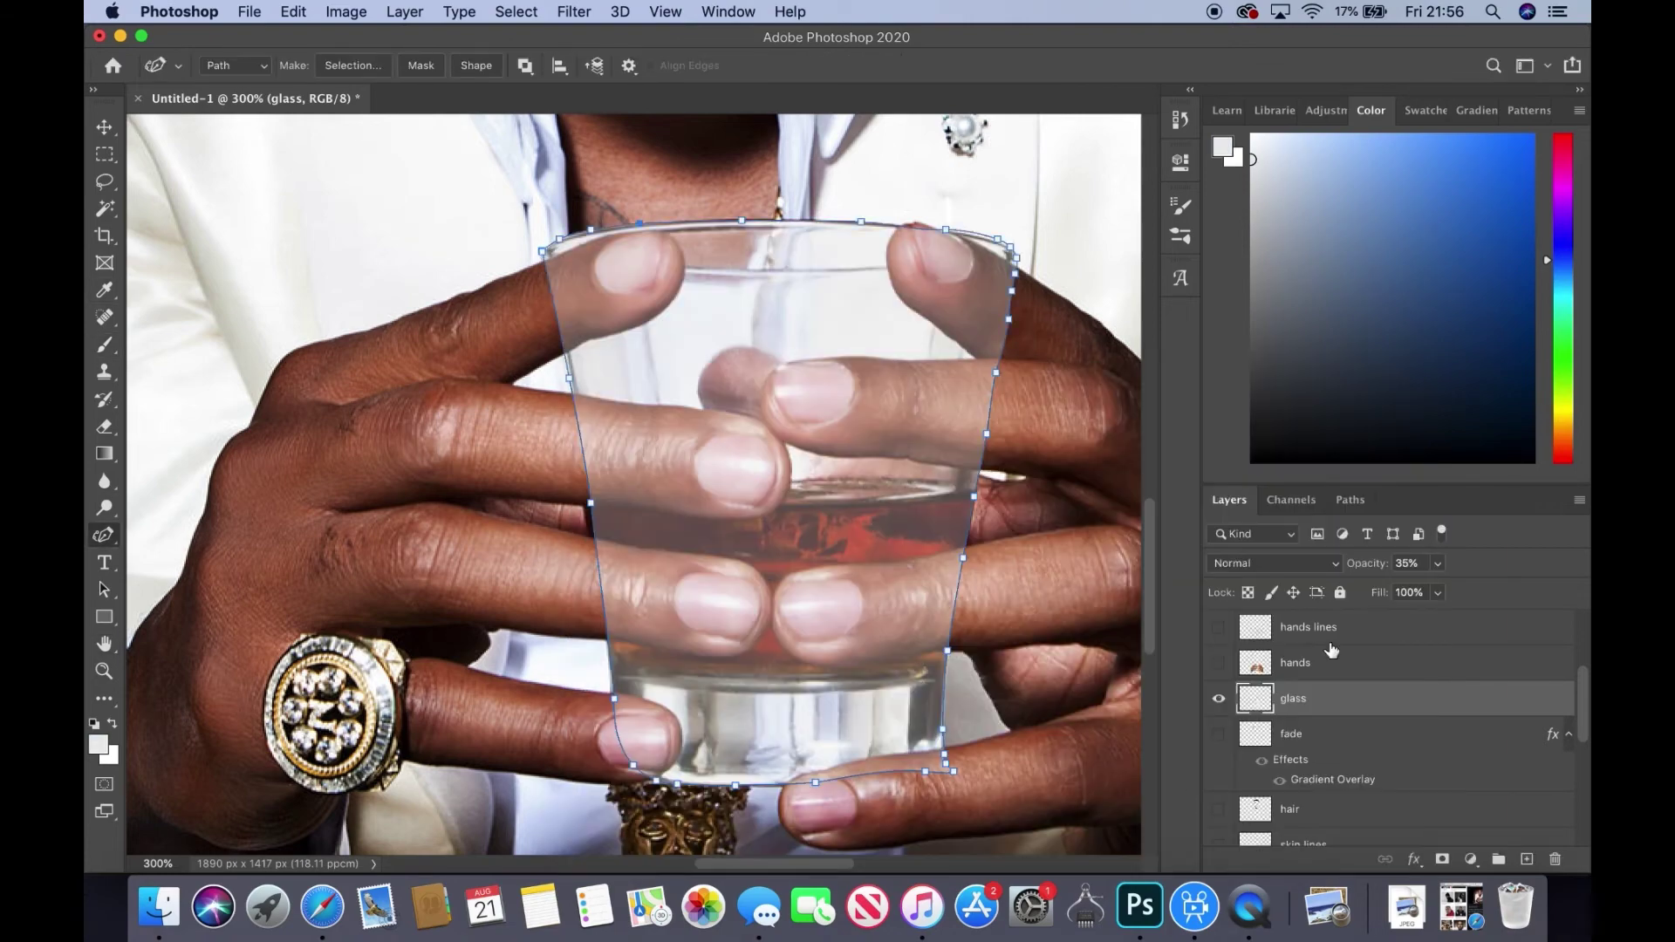
# - Add a new layer named 'glass lines' and sample a dark outline colour
pyautogui.click(1527, 860)
pyautogui.doubleClick(1307, 698)
pyautogui.write('glass lines')
pyautogui.press('Return')
pyautogui.press('p')
pyautogui.hotkey('ctrl', '+')
pyautogui.press('i')
pyautogui.click(767, 186)
# - Trace the glass's top rim and stroke it with the brush
pyautogui.press('p')
pyautogui.hotkey('ctrl', '+')
pyautogui.click(238, 351)
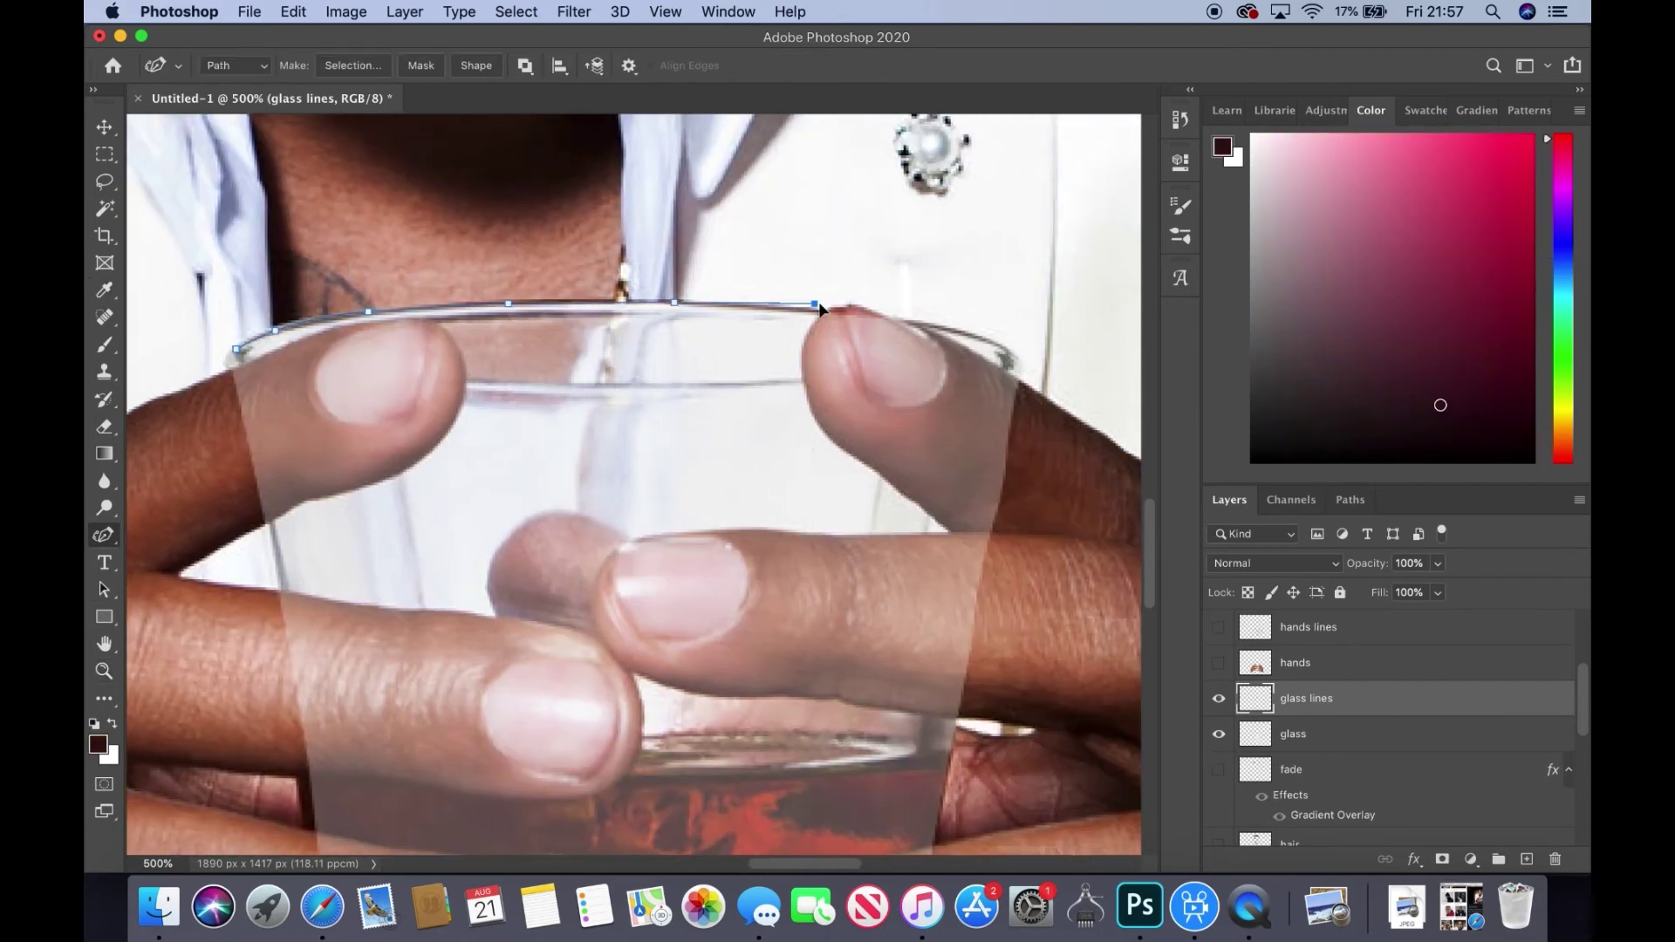
pyautogui.moveTo(792, 392); pyautogui.dragTo(297, 367)
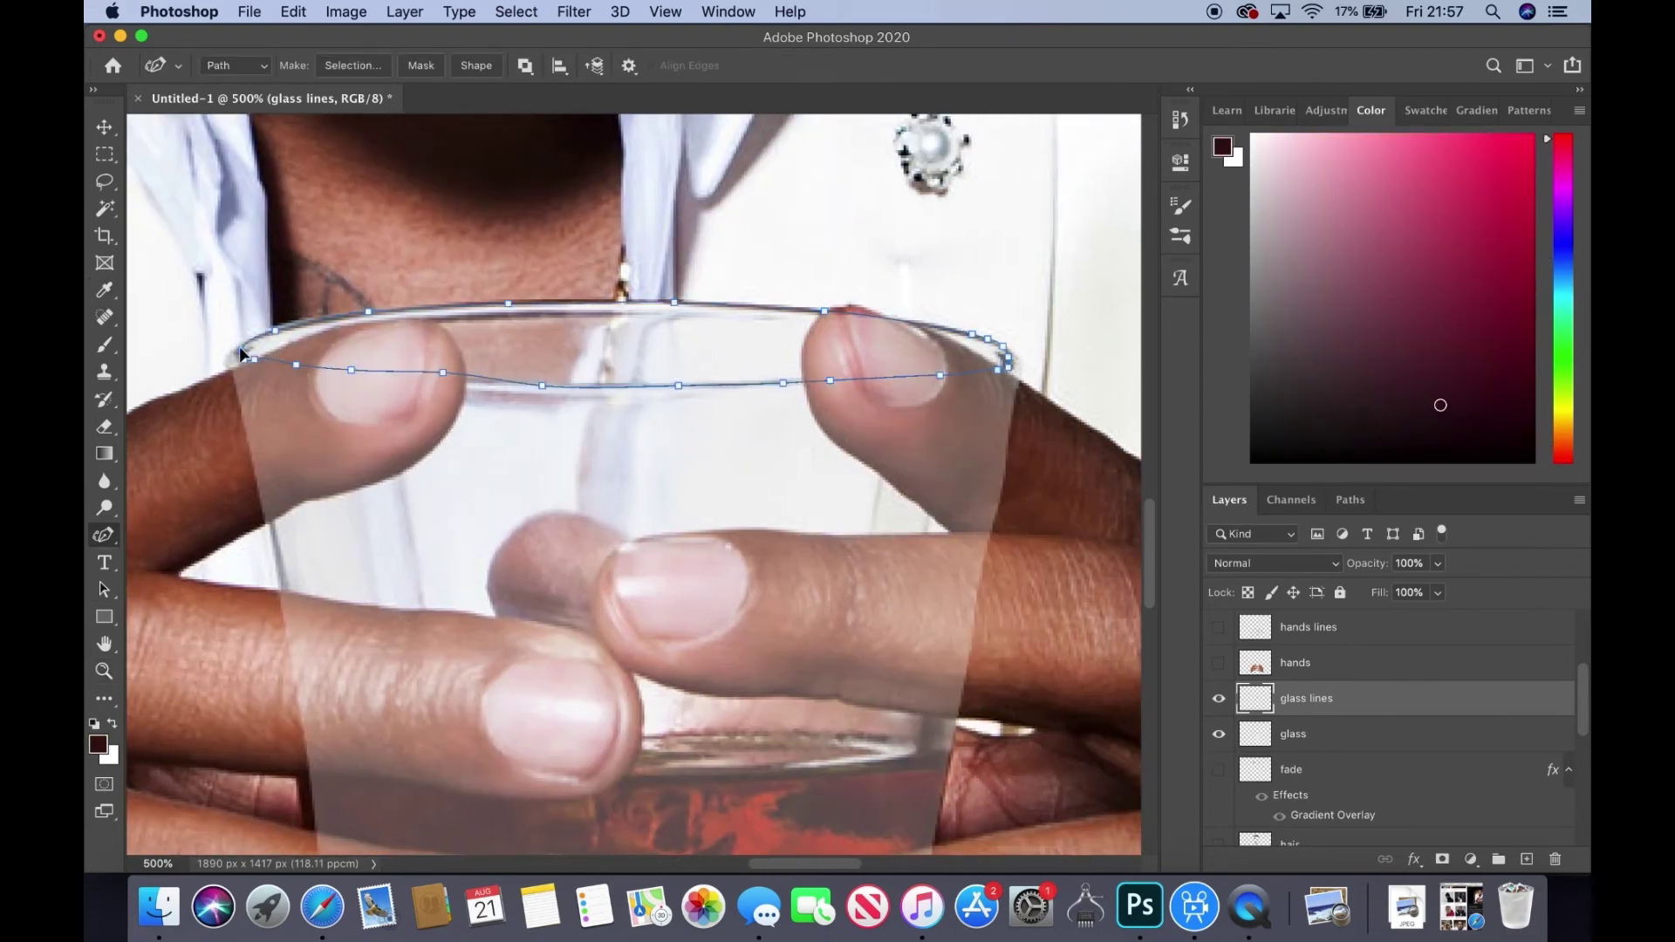
pyautogui.click(105, 345)
pyautogui.rightClick(724, 341)
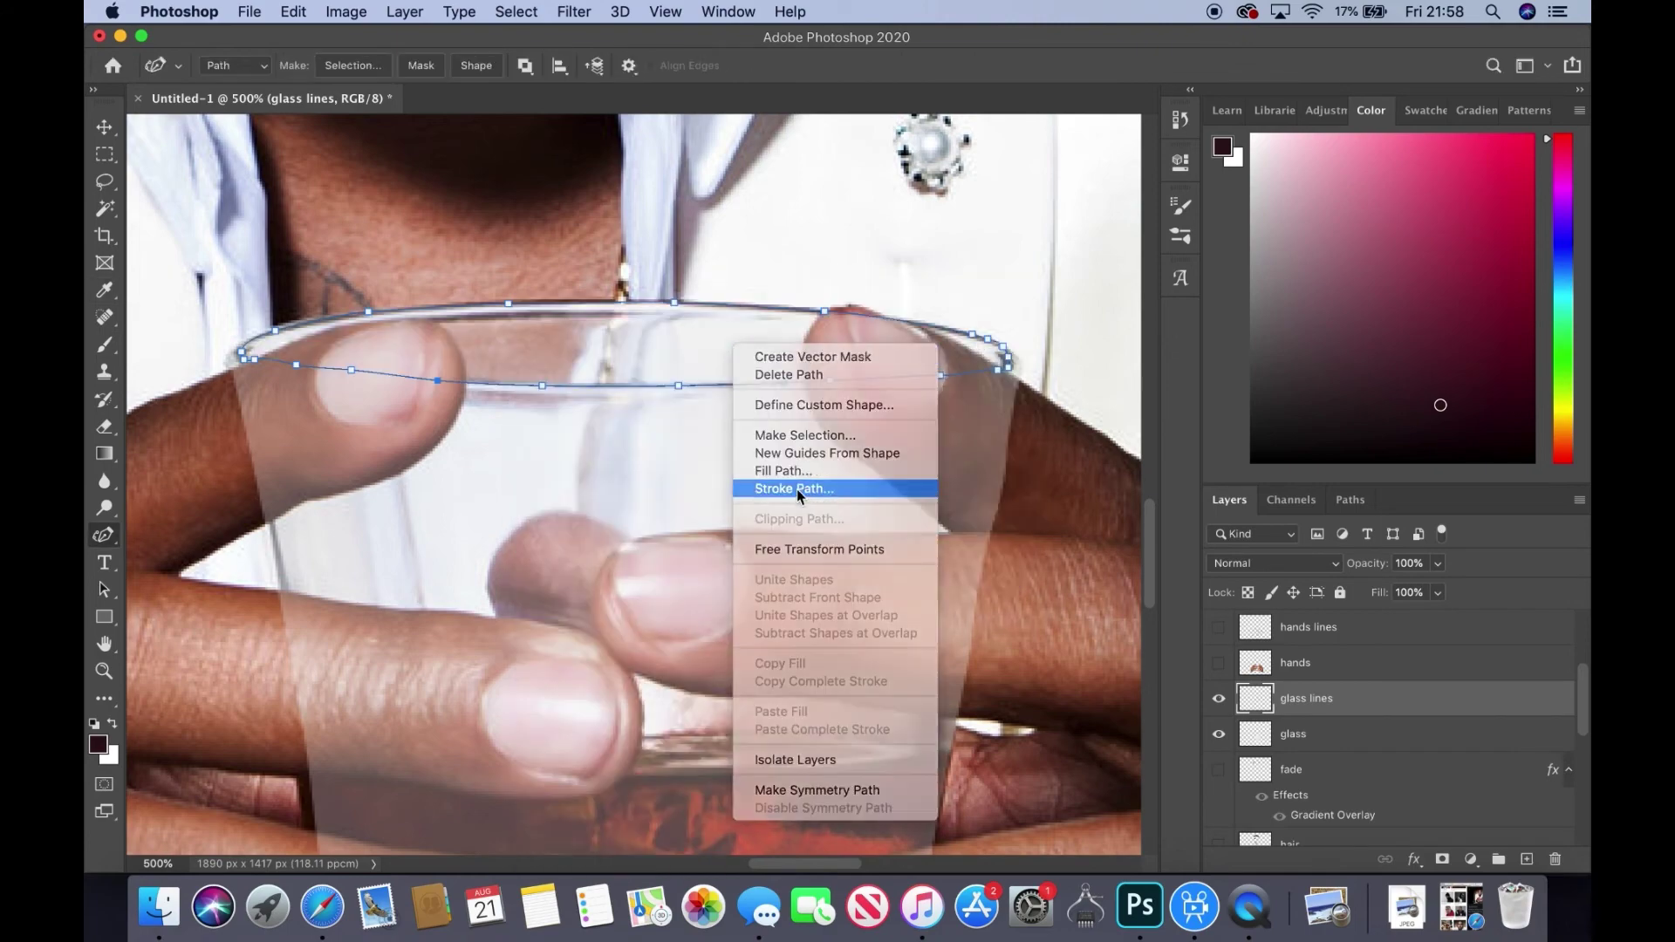
pyautogui.click(785, 486)
# - Draw a short line on the glass and stroke it with the brush
pyautogui.click(390, 358)
pyautogui.rightClick(725, 310)
pyautogui.click(789, 486)
pyautogui.click(497, 399)
pyautogui.rightClick(719, 408)
pyautogui.click(785, 584)
pyautogui.press('Return')
# - Trace the glass's bottom rim and stroke it as an outline
pyautogui.scroll(-8, 584, 551)
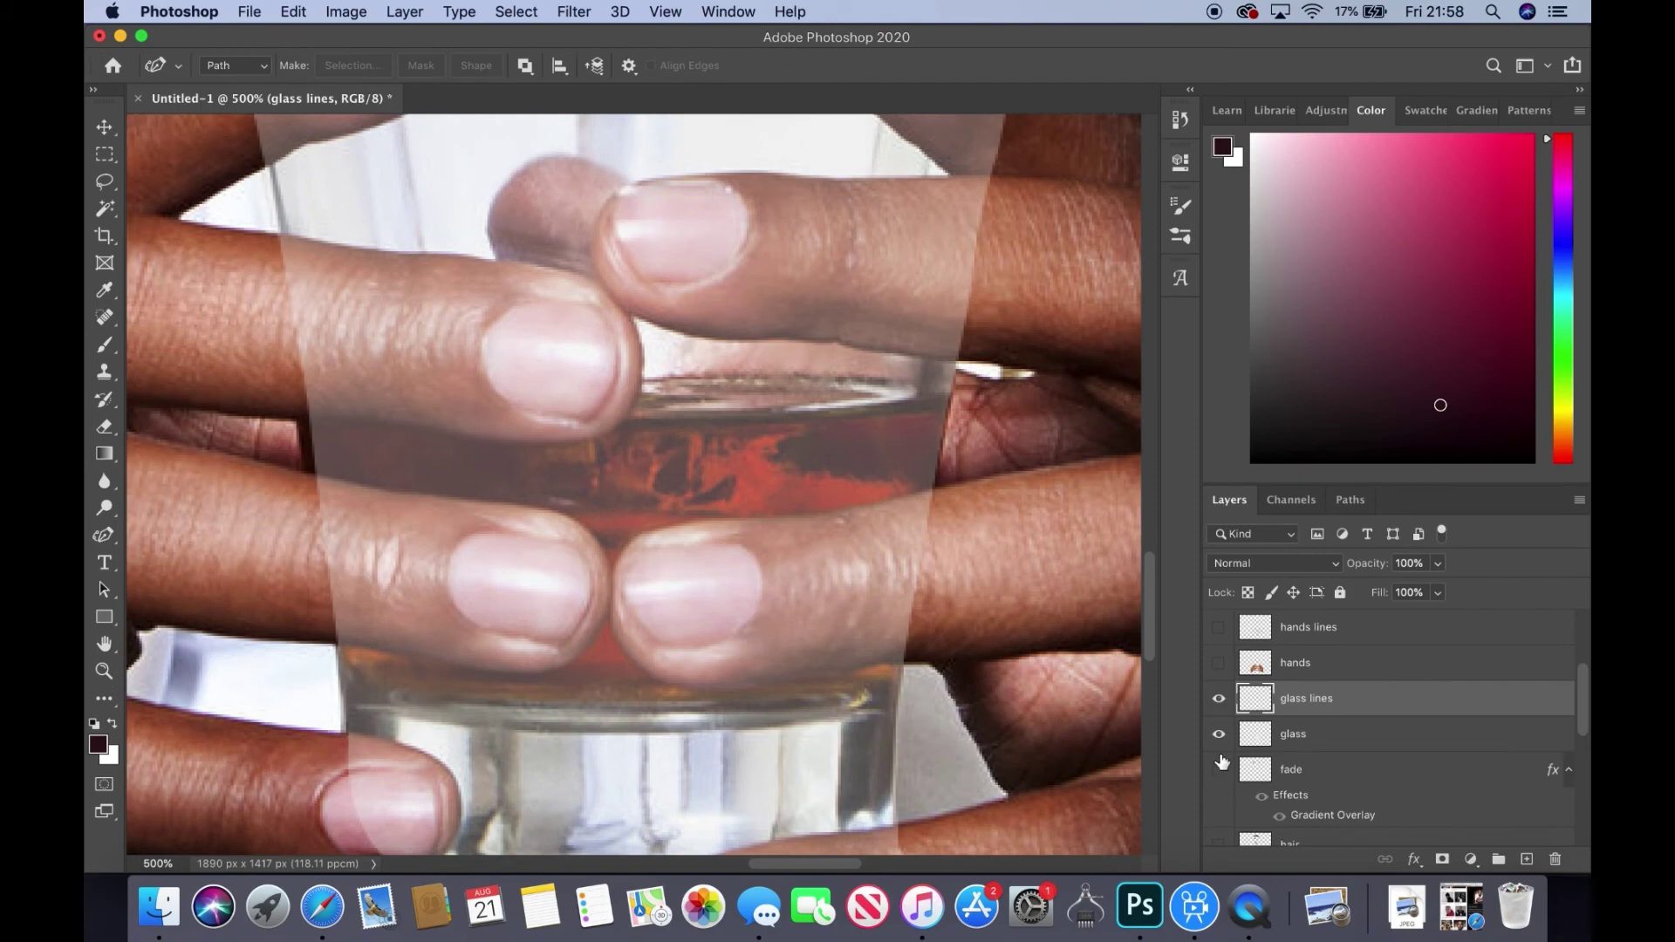
pyautogui.scroll(-3, 611, 524)
pyautogui.click(356, 610)
pyautogui.click(641, 630)
pyautogui.click(874, 613)
pyautogui.rightClick(786, 621)
pyautogui.click(864, 488)
pyautogui.click(1008, 436)
# - On the glass layer, trace the liquor and fill it dark red
pyautogui.click(765, 382)
pyautogui.scroll(3, 1091, 623)
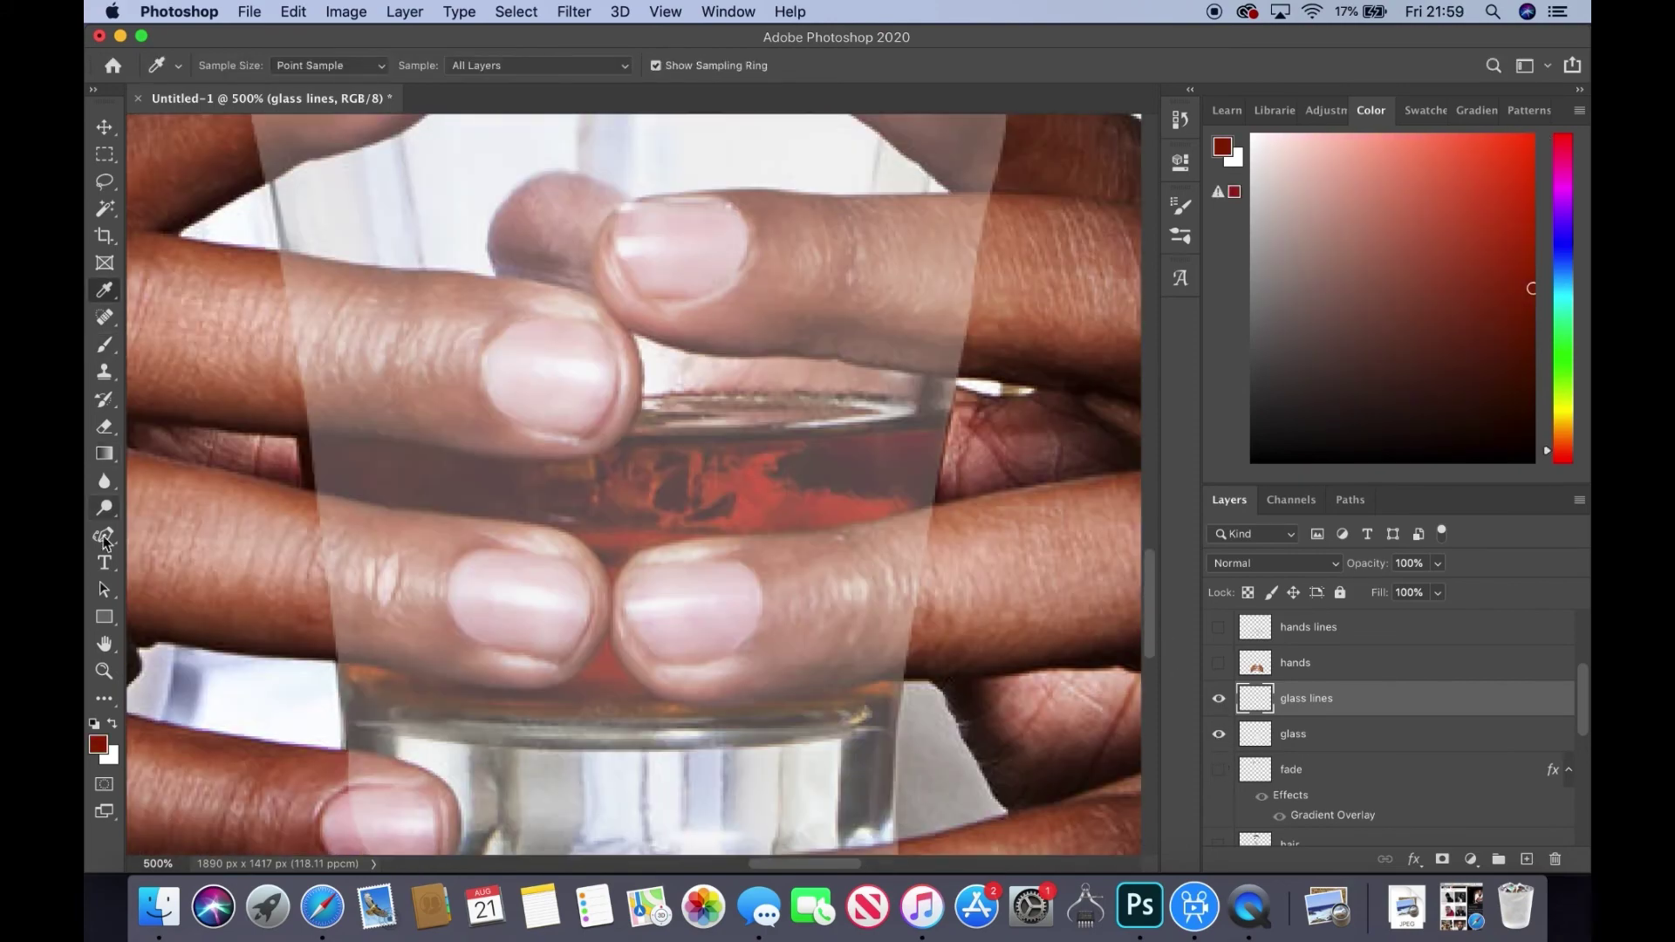
pyautogui.click(103, 537)
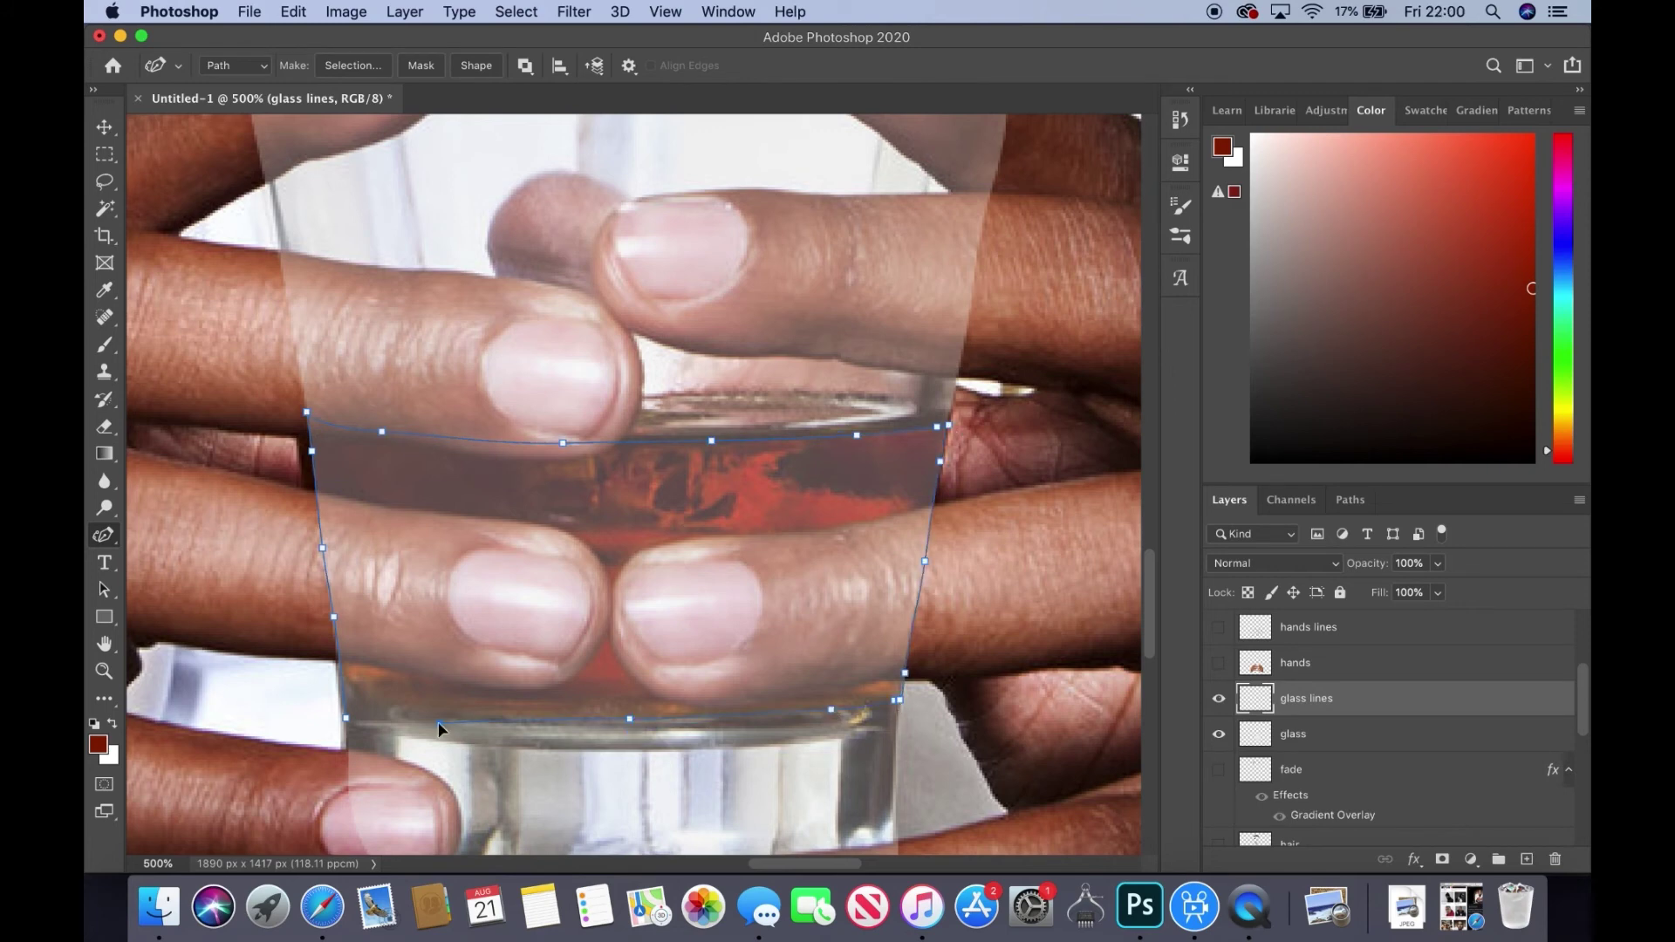
pyautogui.hotkey('alt', '[')
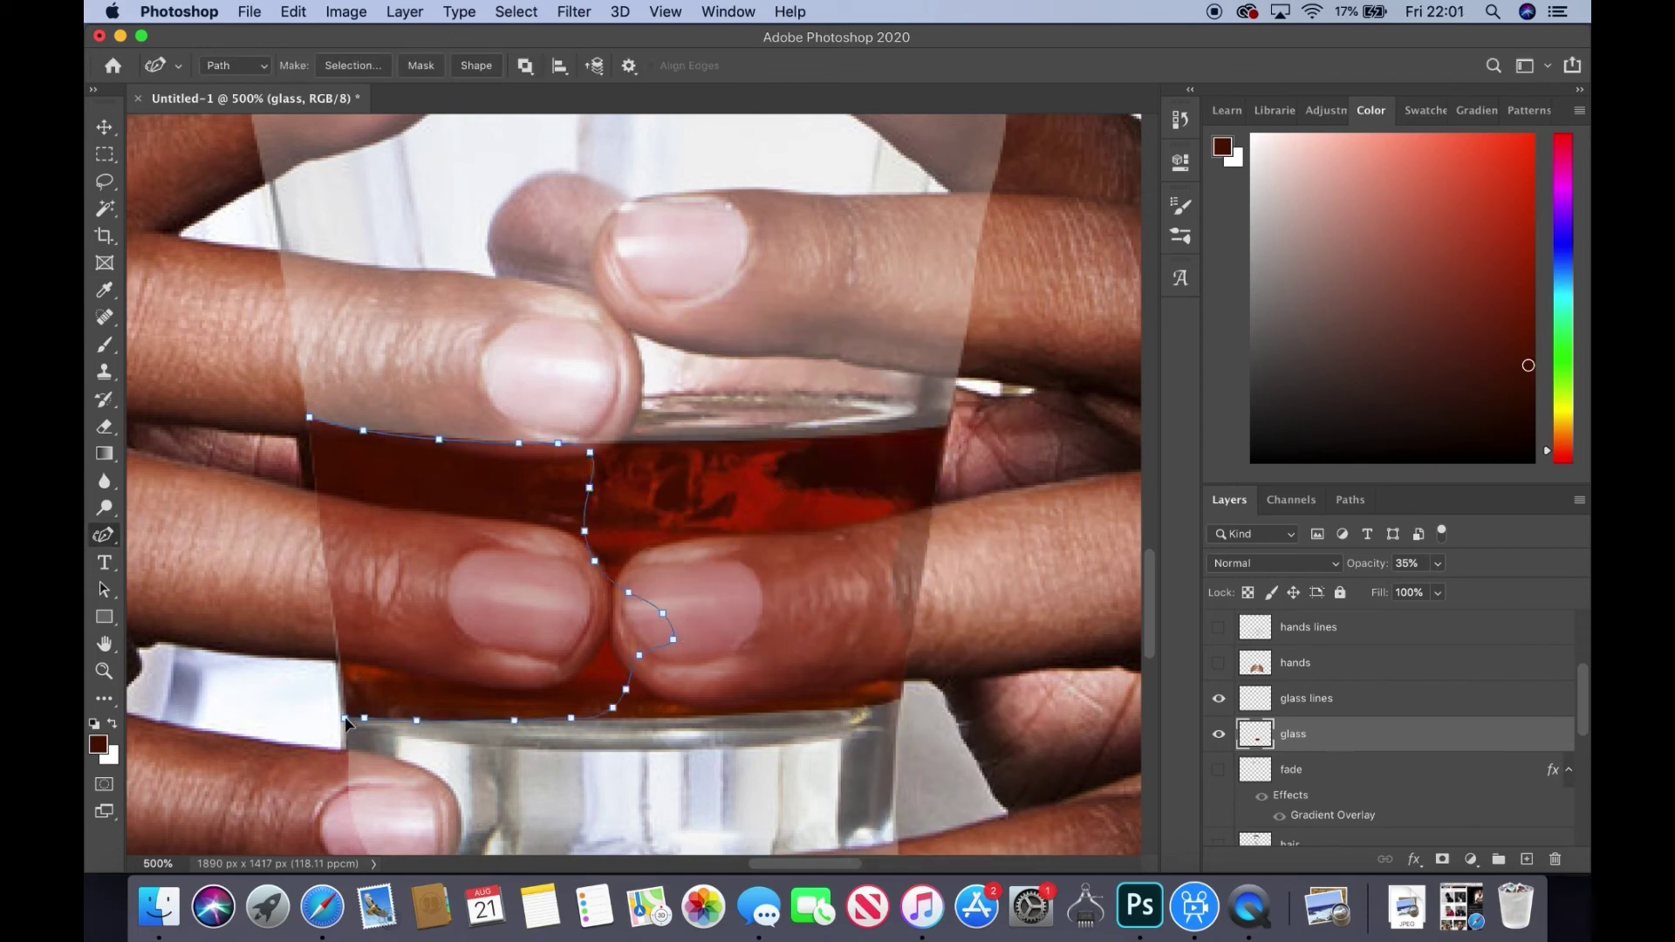
pyautogui.click(310, 418)
pyautogui.rightClick(406, 521)
pyautogui.click(430, 644)
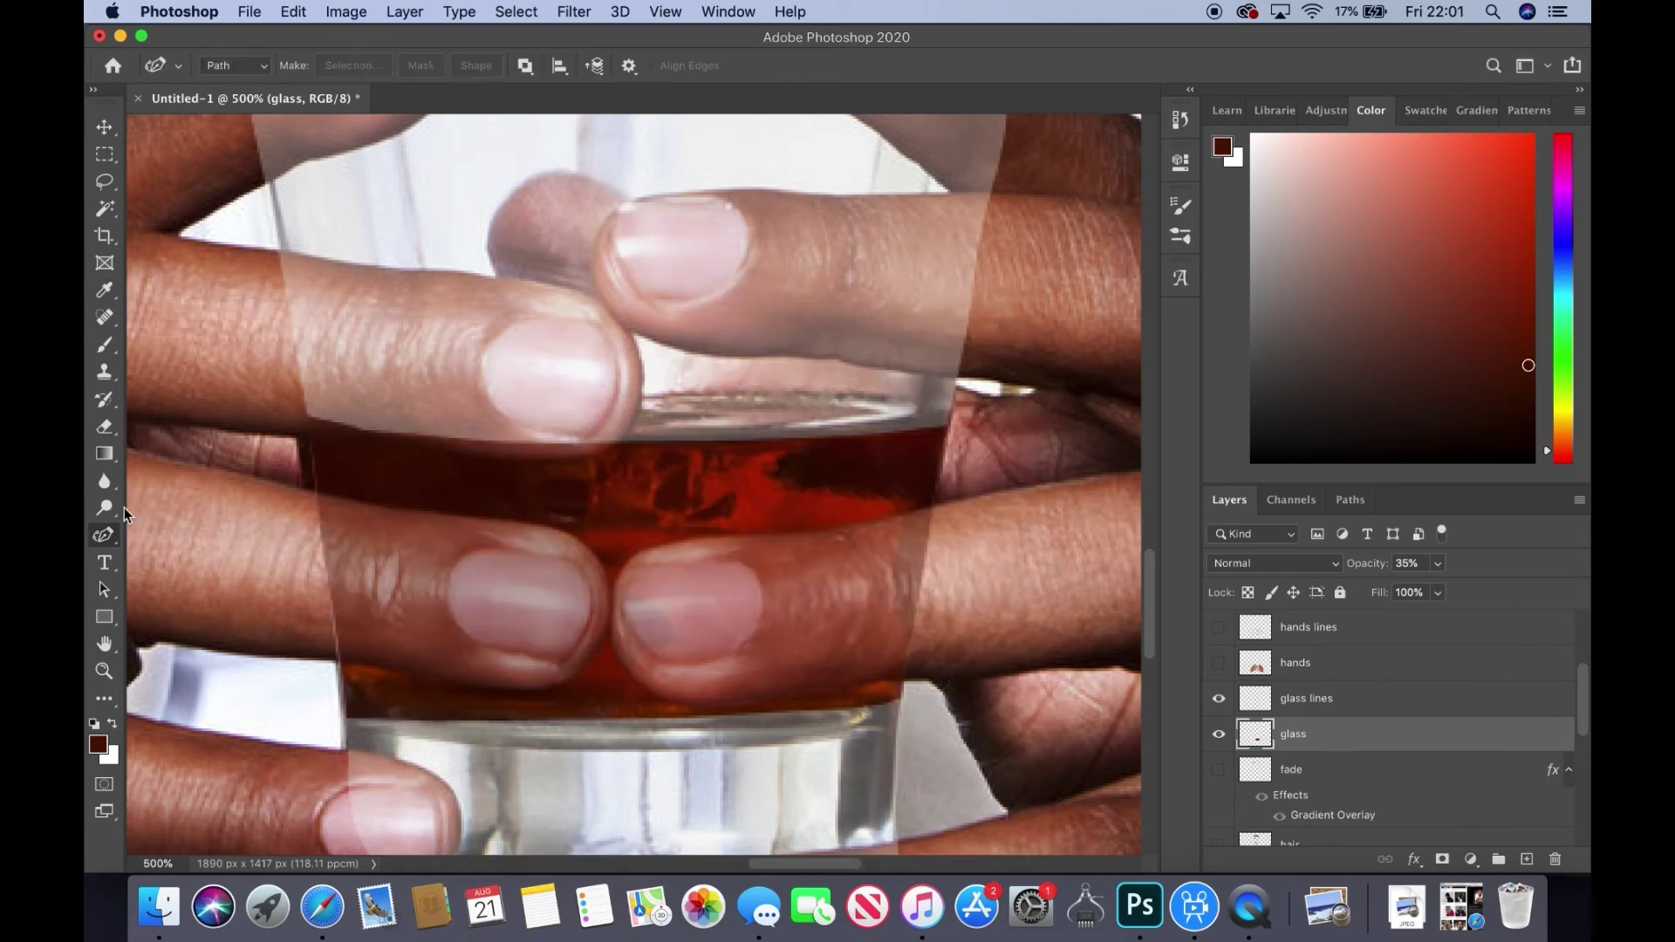
pyautogui.press('r')
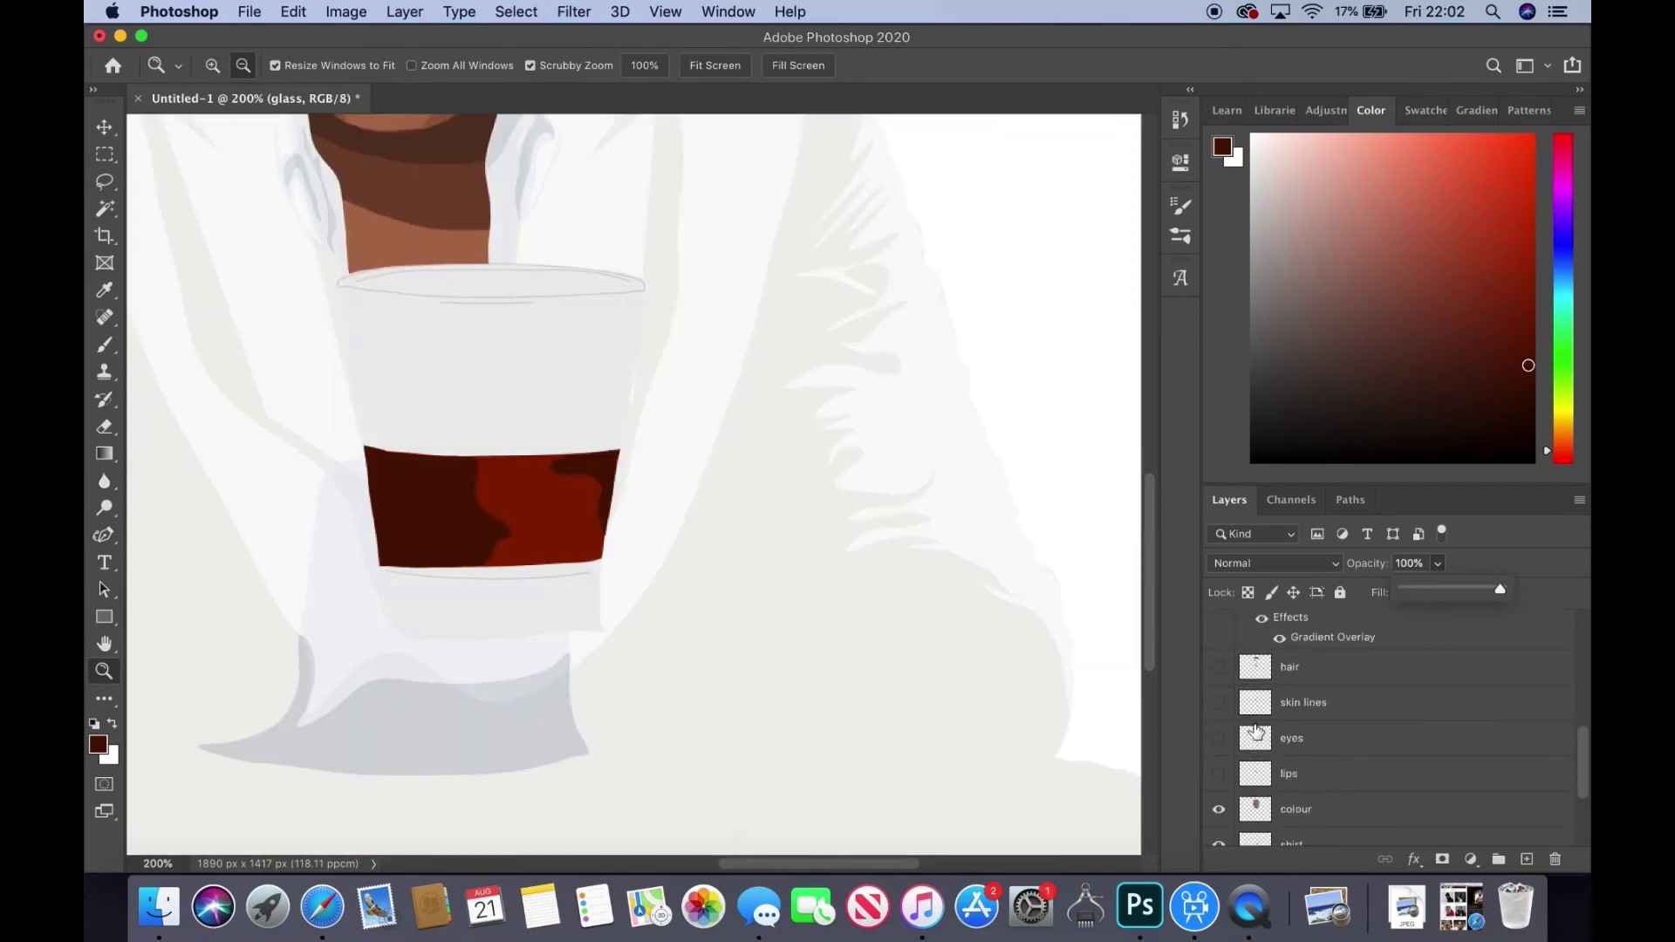
# - Show the hands, ring and watch layers and trace a zig-zag suit bottom edge
pyautogui.click(1219, 629)
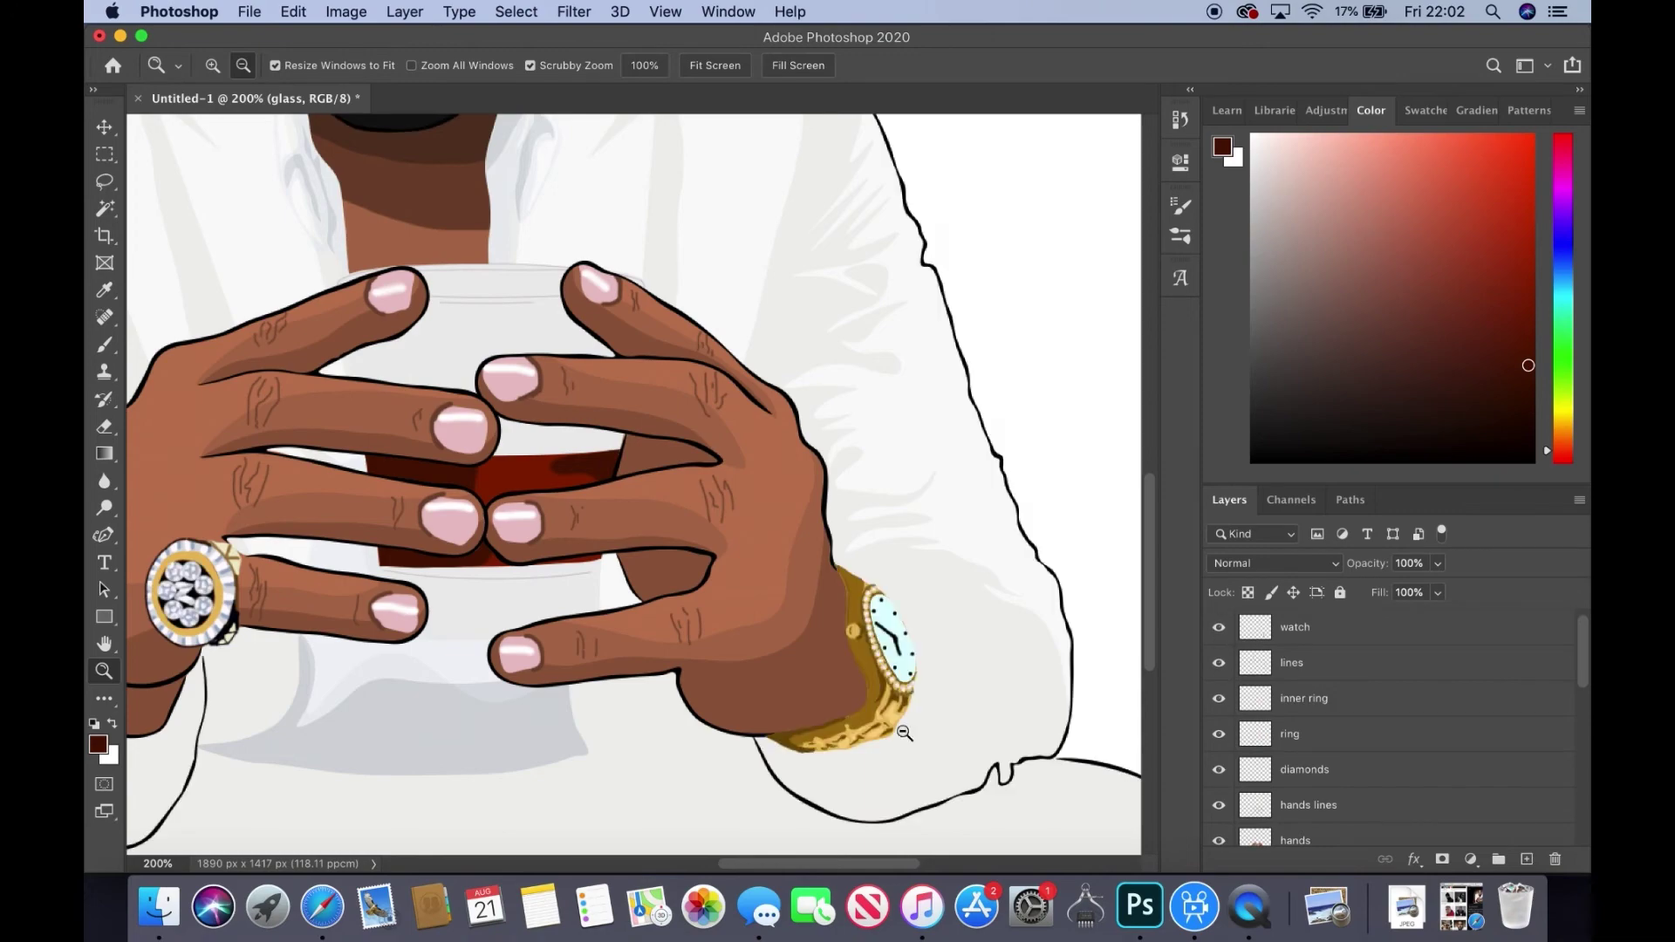
pyautogui.click(1343, 703)
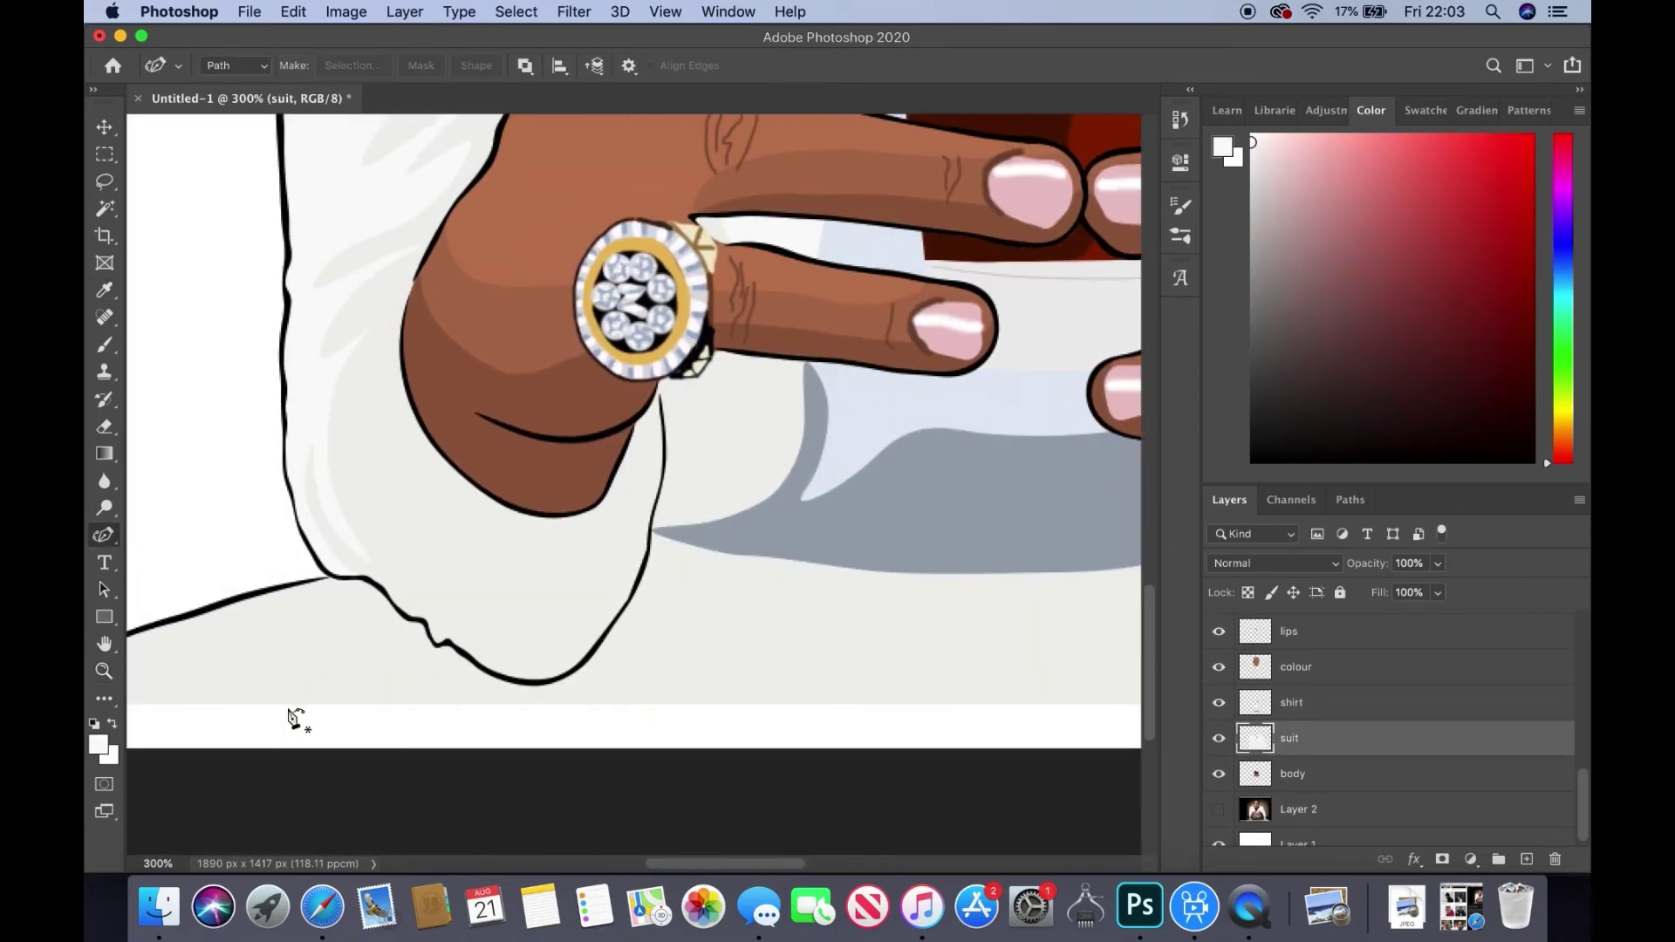
pyautogui.moveTo(290, 714)
pyautogui.mouseDown()
pyautogui.moveTo(393, 655)
pyautogui.moveTo(489, 672)
pyautogui.moveTo(694, 611)
pyautogui.moveTo(784, 637)
pyautogui.mouseUp()
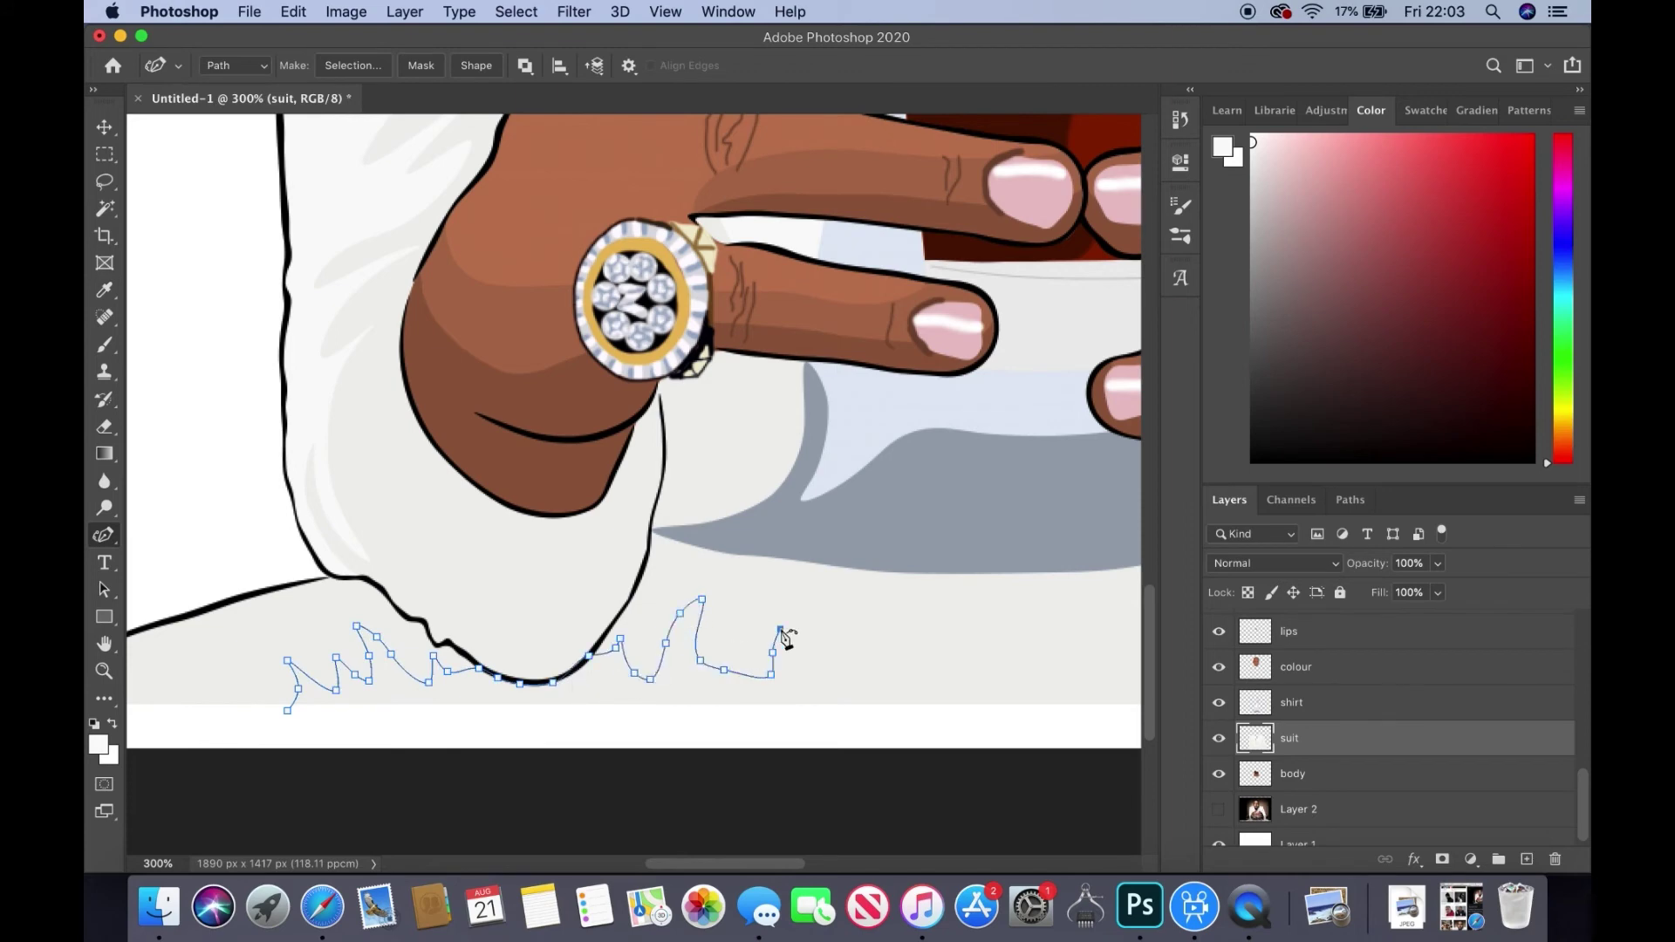
pyautogui.moveTo(904, 665); pyautogui.dragTo(757, 663)
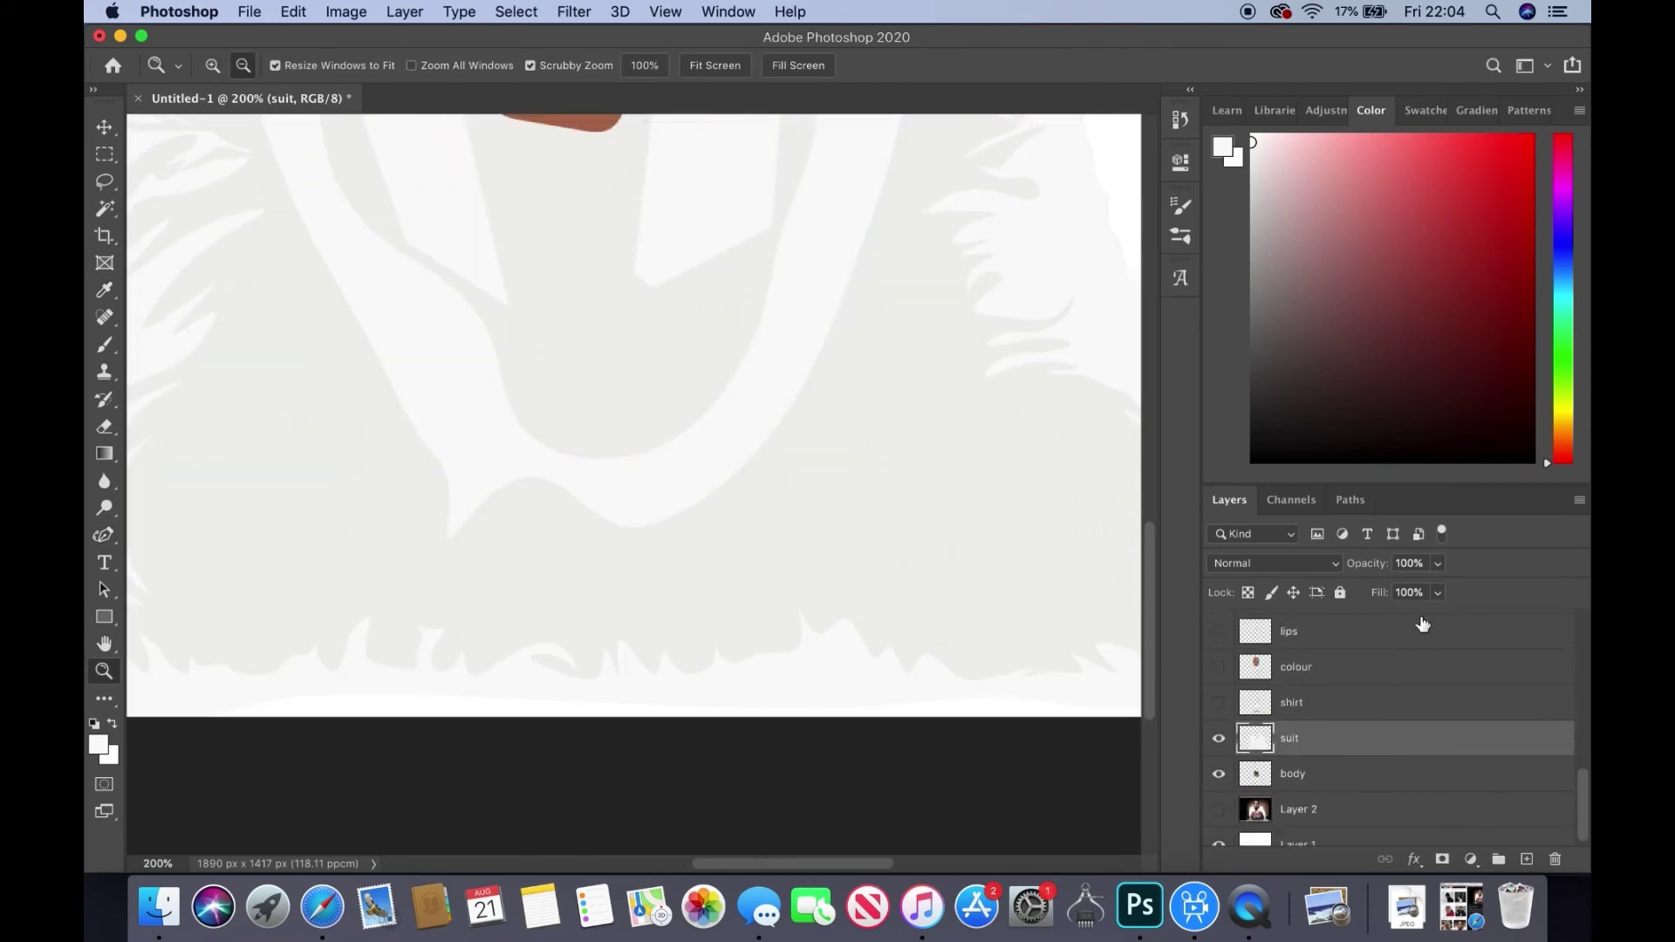
# - Lower the layer's opacity, trace the shirt cuff and fill it pale blue
pyautogui.click(1438, 562)
pyautogui.moveTo(1444, 587); pyautogui.dragTo(1373, 594)
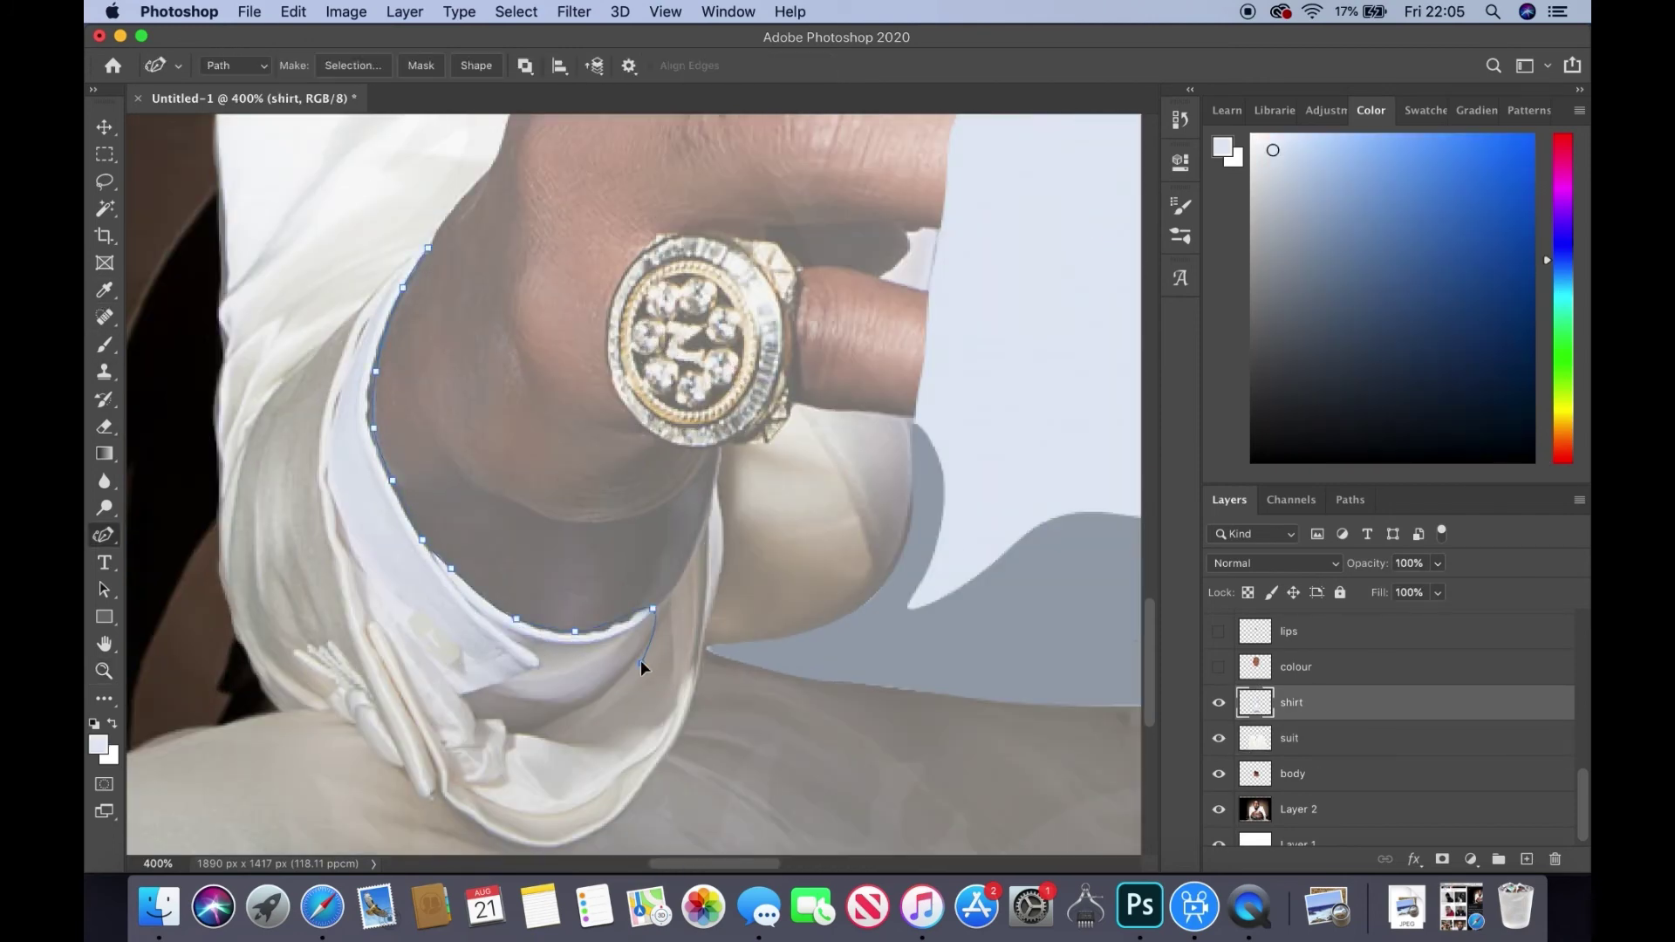
pyautogui.click(334, 418)
pyautogui.rightClick(403, 518)
pyautogui.click(468, 642)
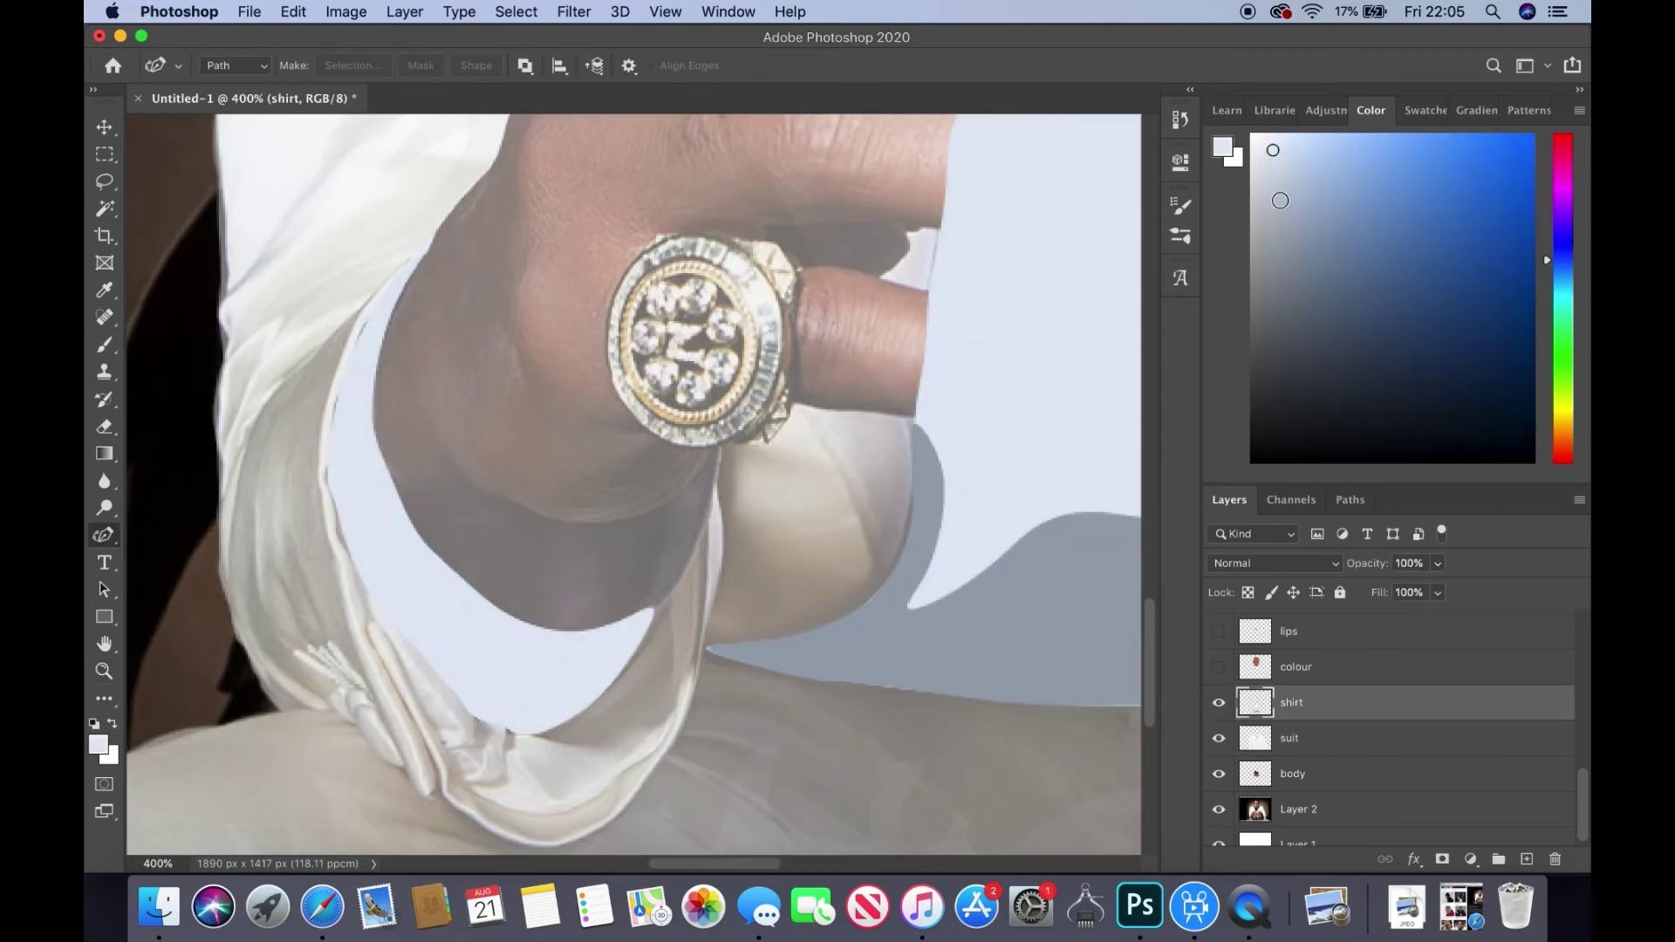
# - Begin tracing the shadow outline beside the ring
pyautogui.click(652, 615)
pyautogui.click(681, 579)
pyautogui.click(712, 497)
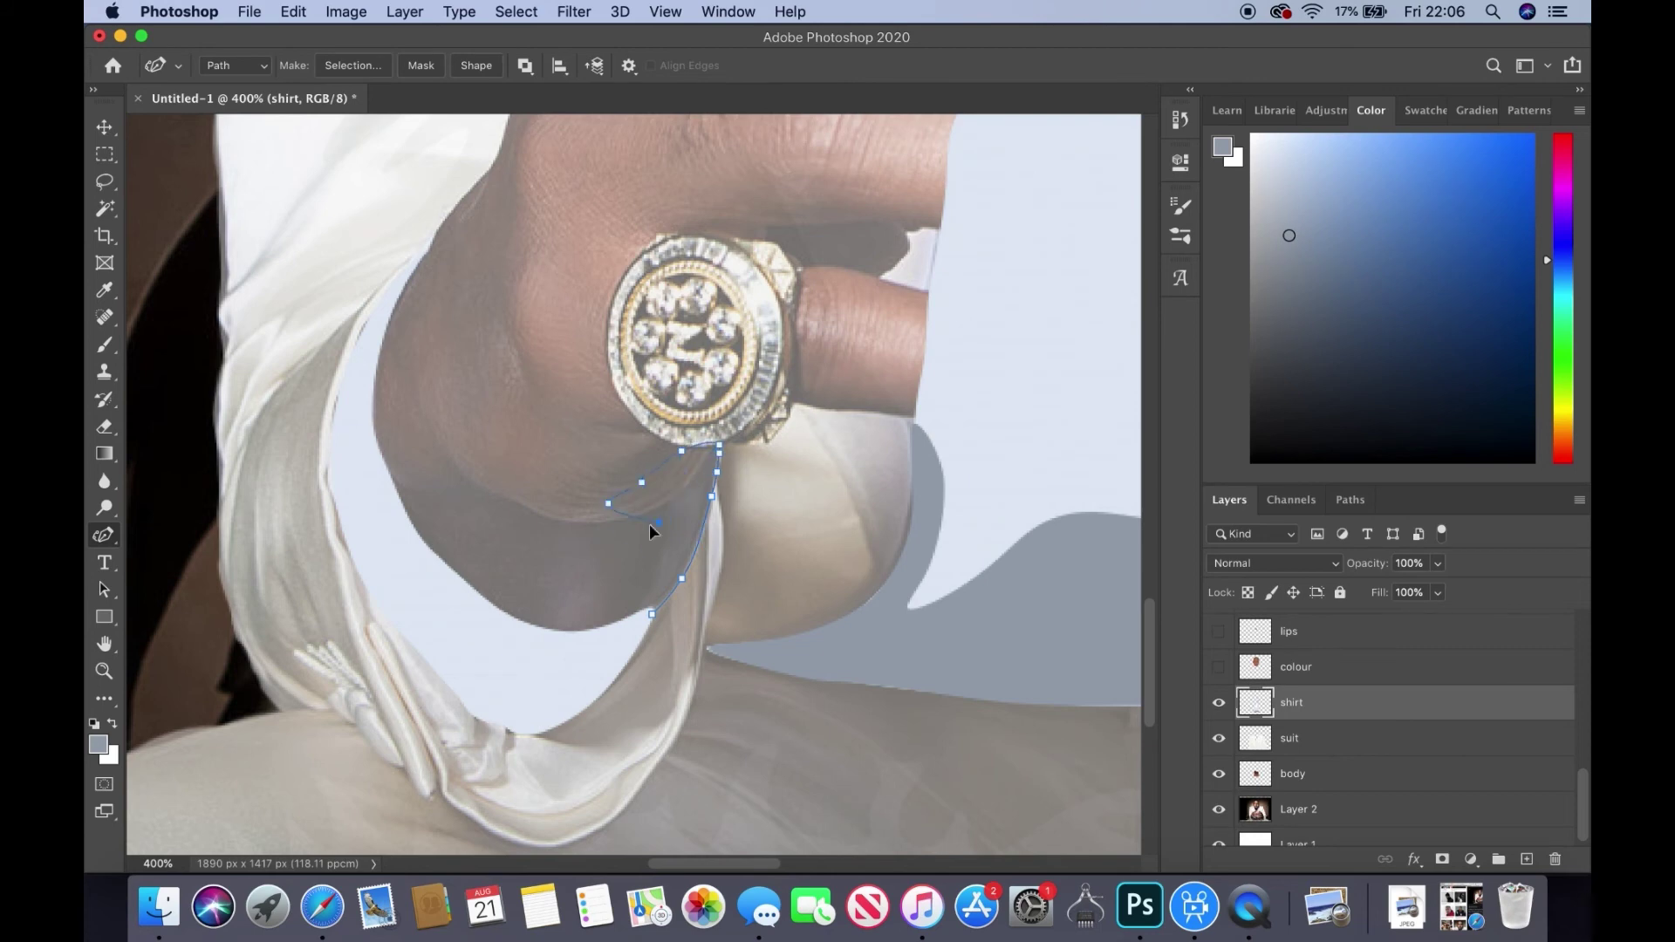
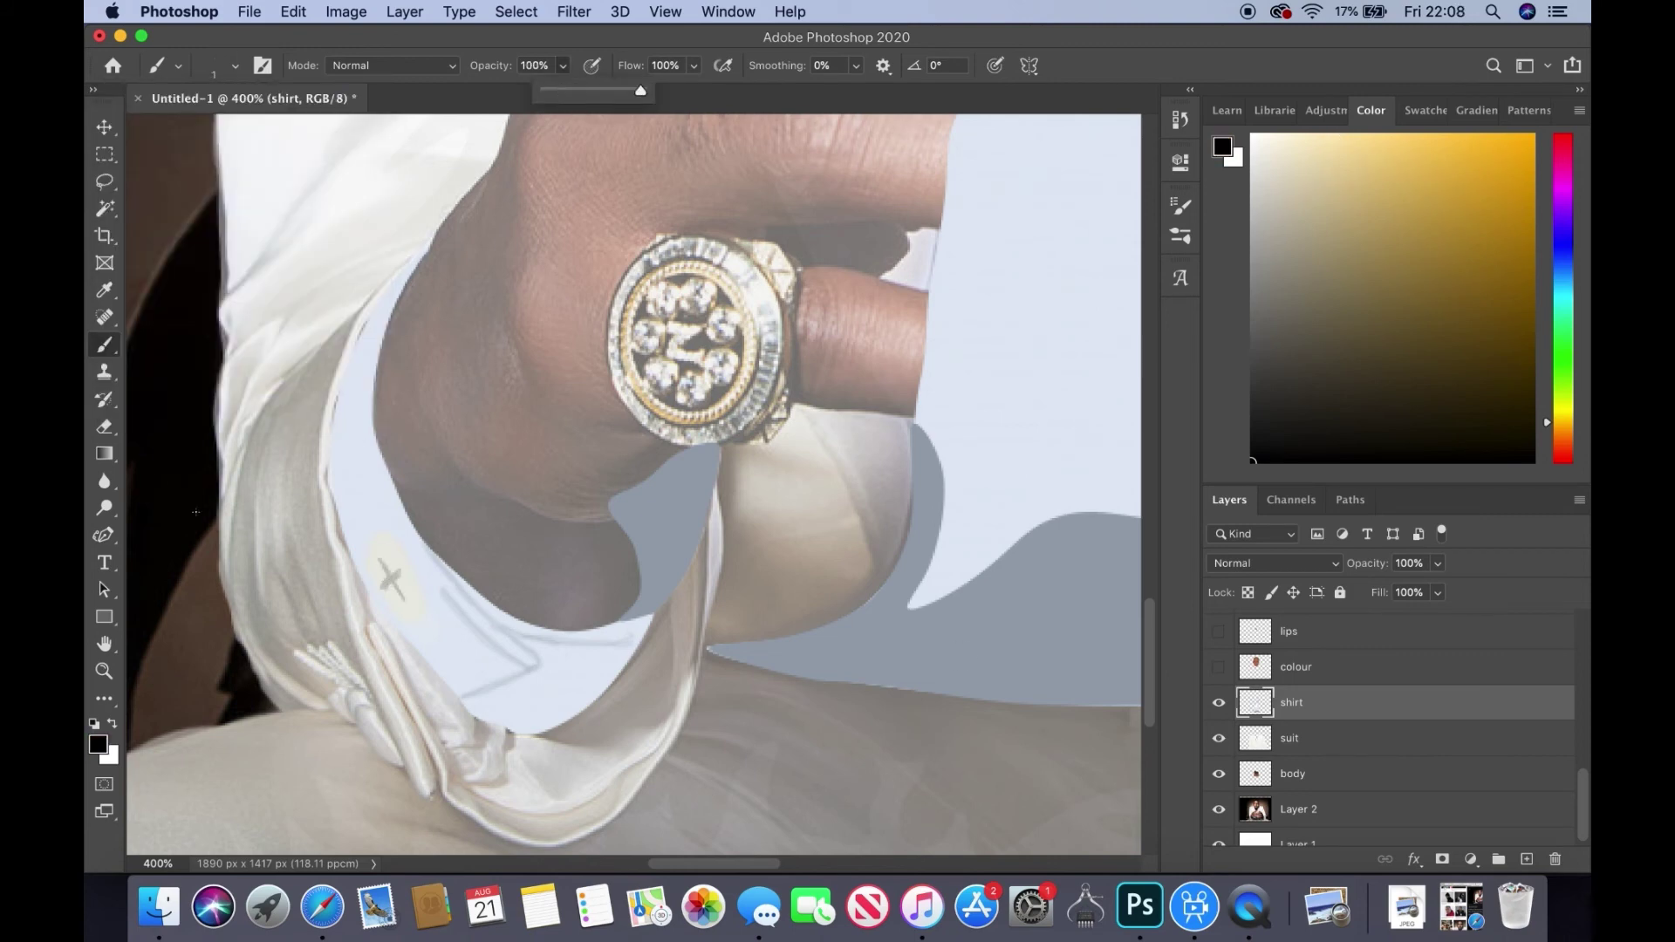
# - Select the suit layer, sample a grey tone and lower the layer's opacity to 45%
pyautogui.click(391, 579)
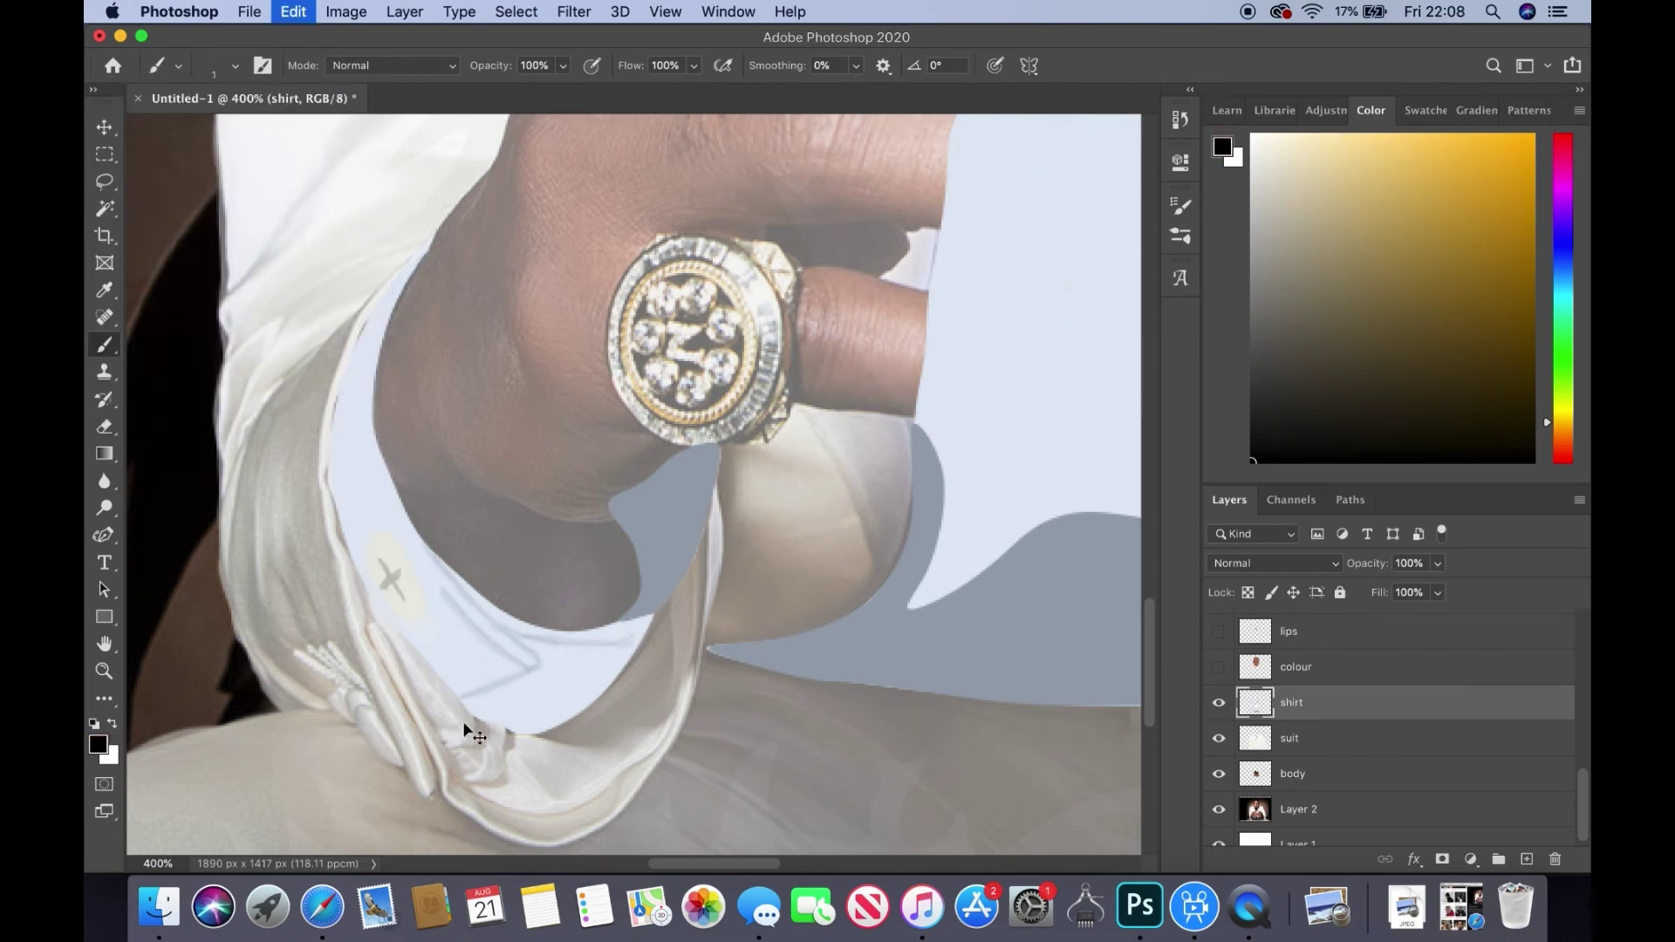
pyautogui.click(1290, 738)
pyautogui.press('i')
pyautogui.click(274, 598)
pyautogui.moveTo(1313, 595); pyautogui.dragTo(1387, 590)
pyautogui.click(103, 539)
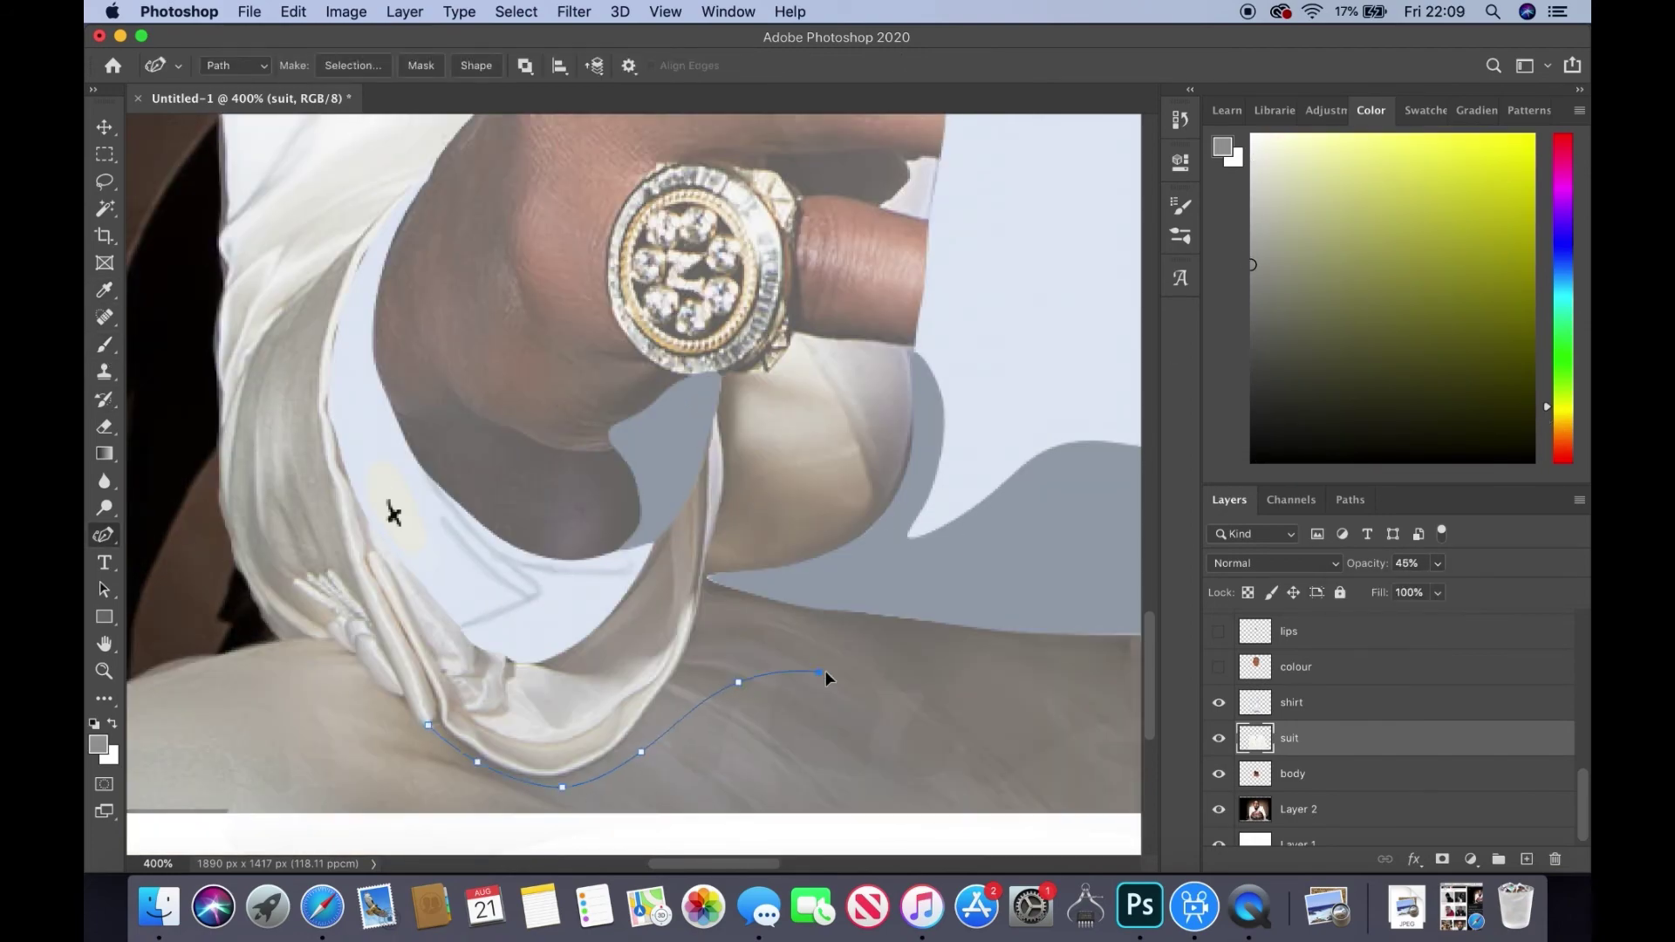
pyautogui.hscroll(5, 827, 679)
pyautogui.hscroll(5, 812, 676)
pyautogui.hscroll(5, 798, 674)
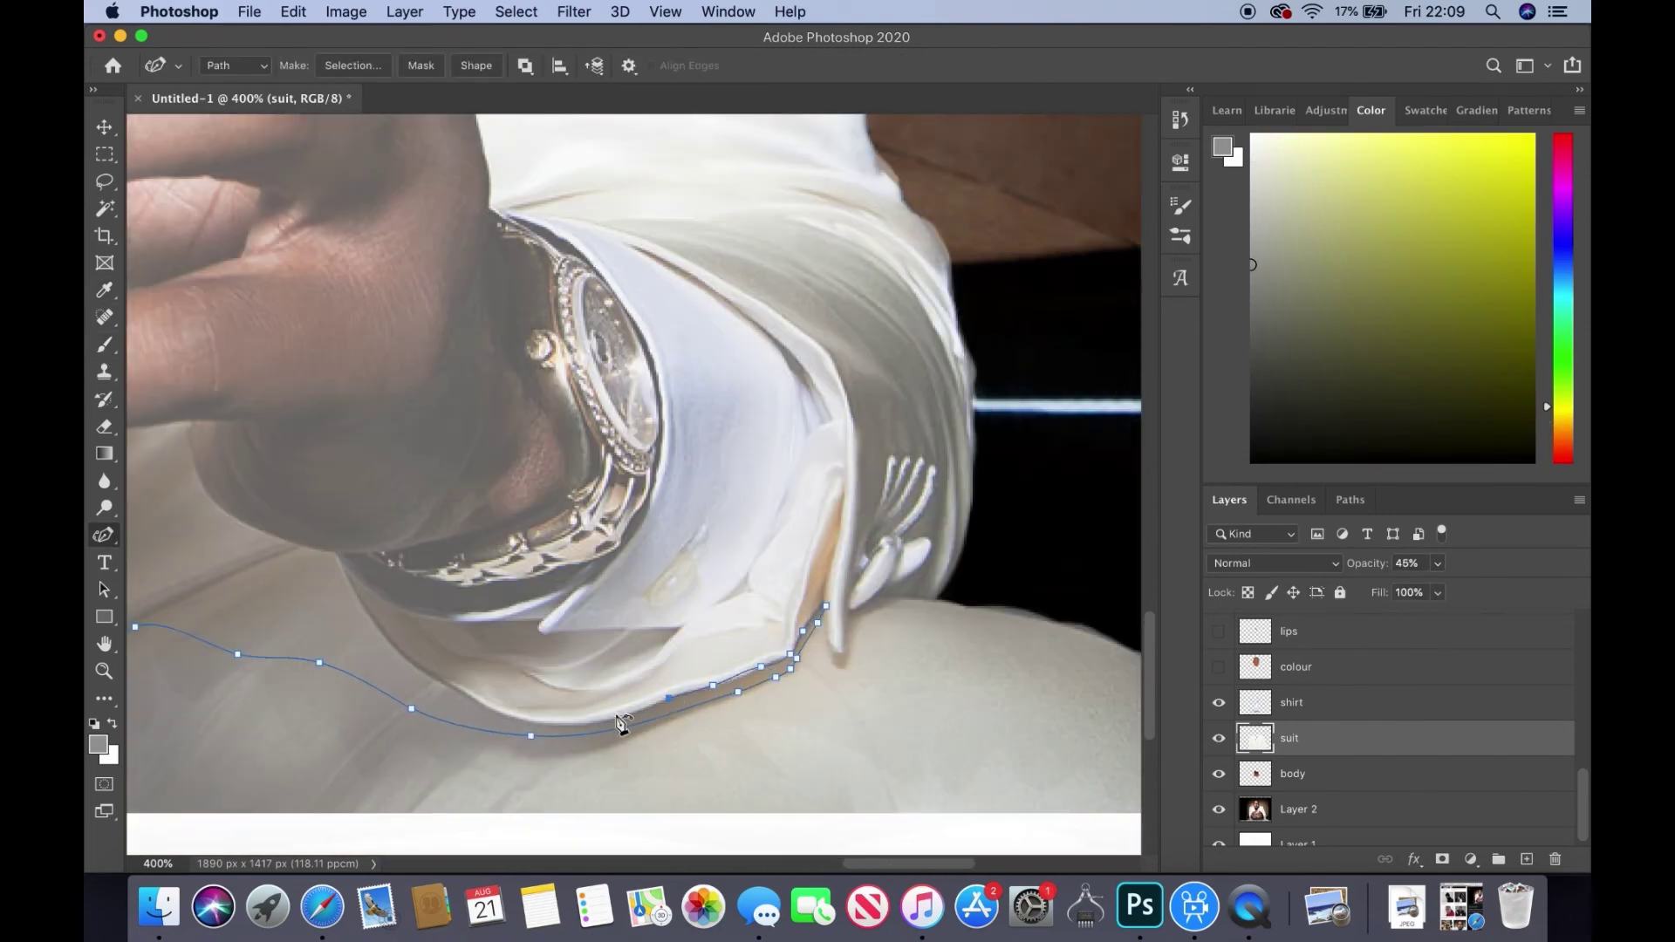
pyautogui.hscroll(-5, 296, 524)
pyautogui.hscroll(-5, 628, 641)
# - Close the sleeve fold path, delete the suit area inside it, then delete the path
pyautogui.click(677, 582)
pyautogui.hotkey('ctrl', 'Return')
pyautogui.press('Delete')
pyautogui.hotkey('ctrl', 'd')
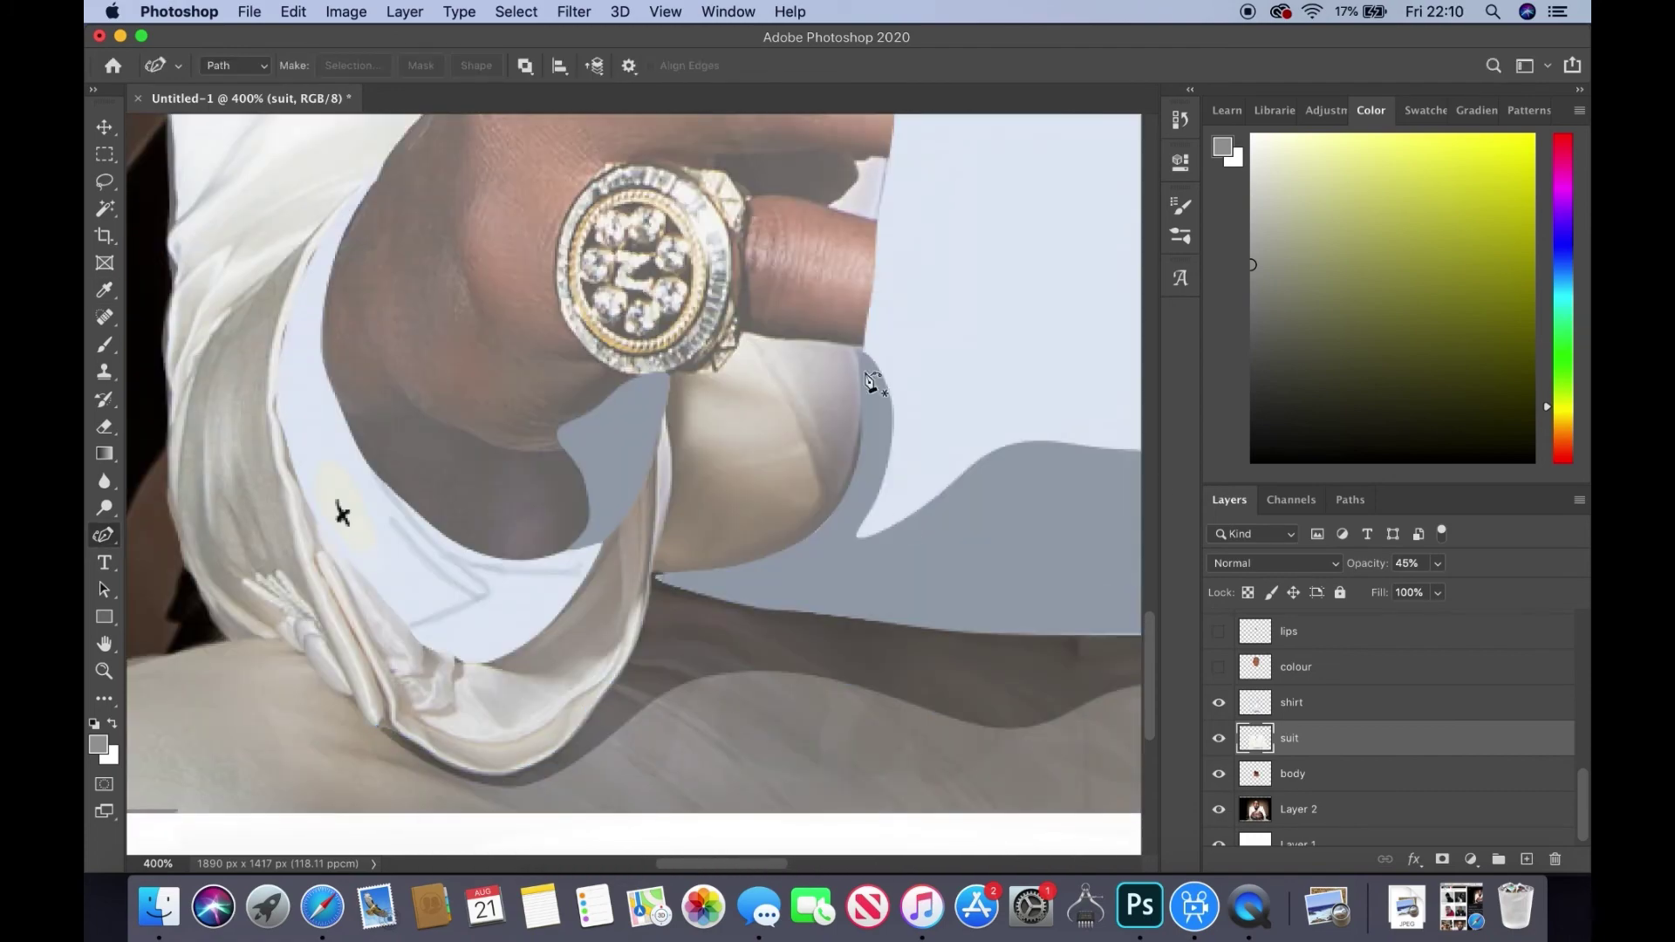
pyautogui.hscroll(-5, 696, 867)
pyautogui.moveTo(376, 434); pyautogui.dragTo(551, 722)
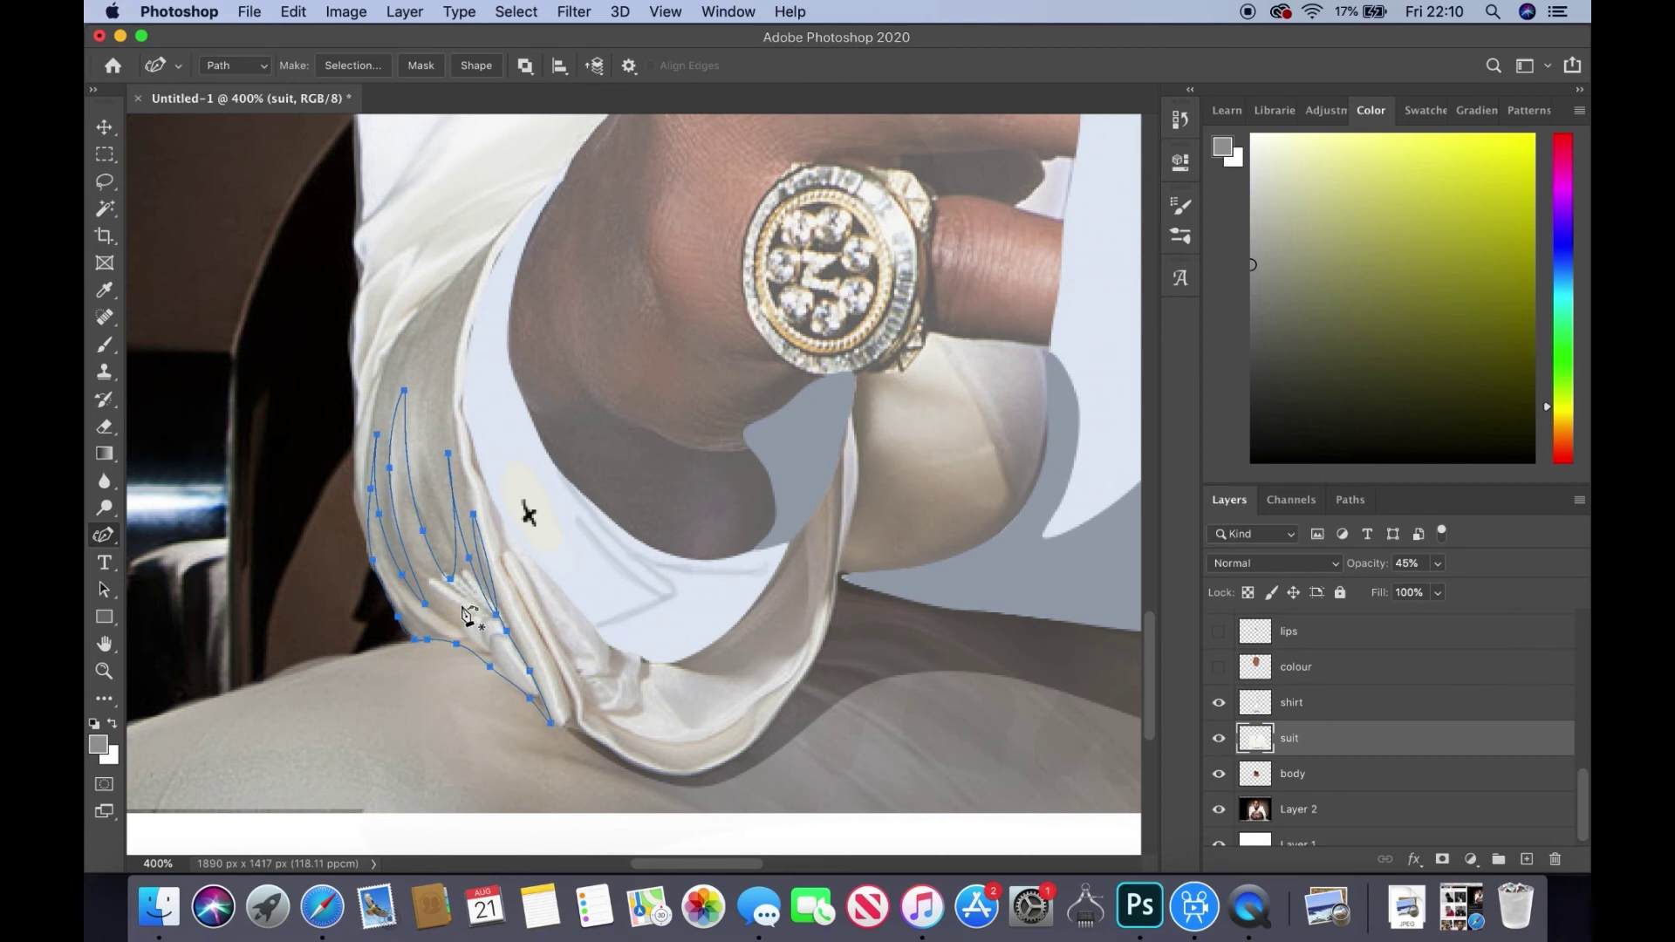
pyautogui.click(490, 563)
pyautogui.click(489, 626)
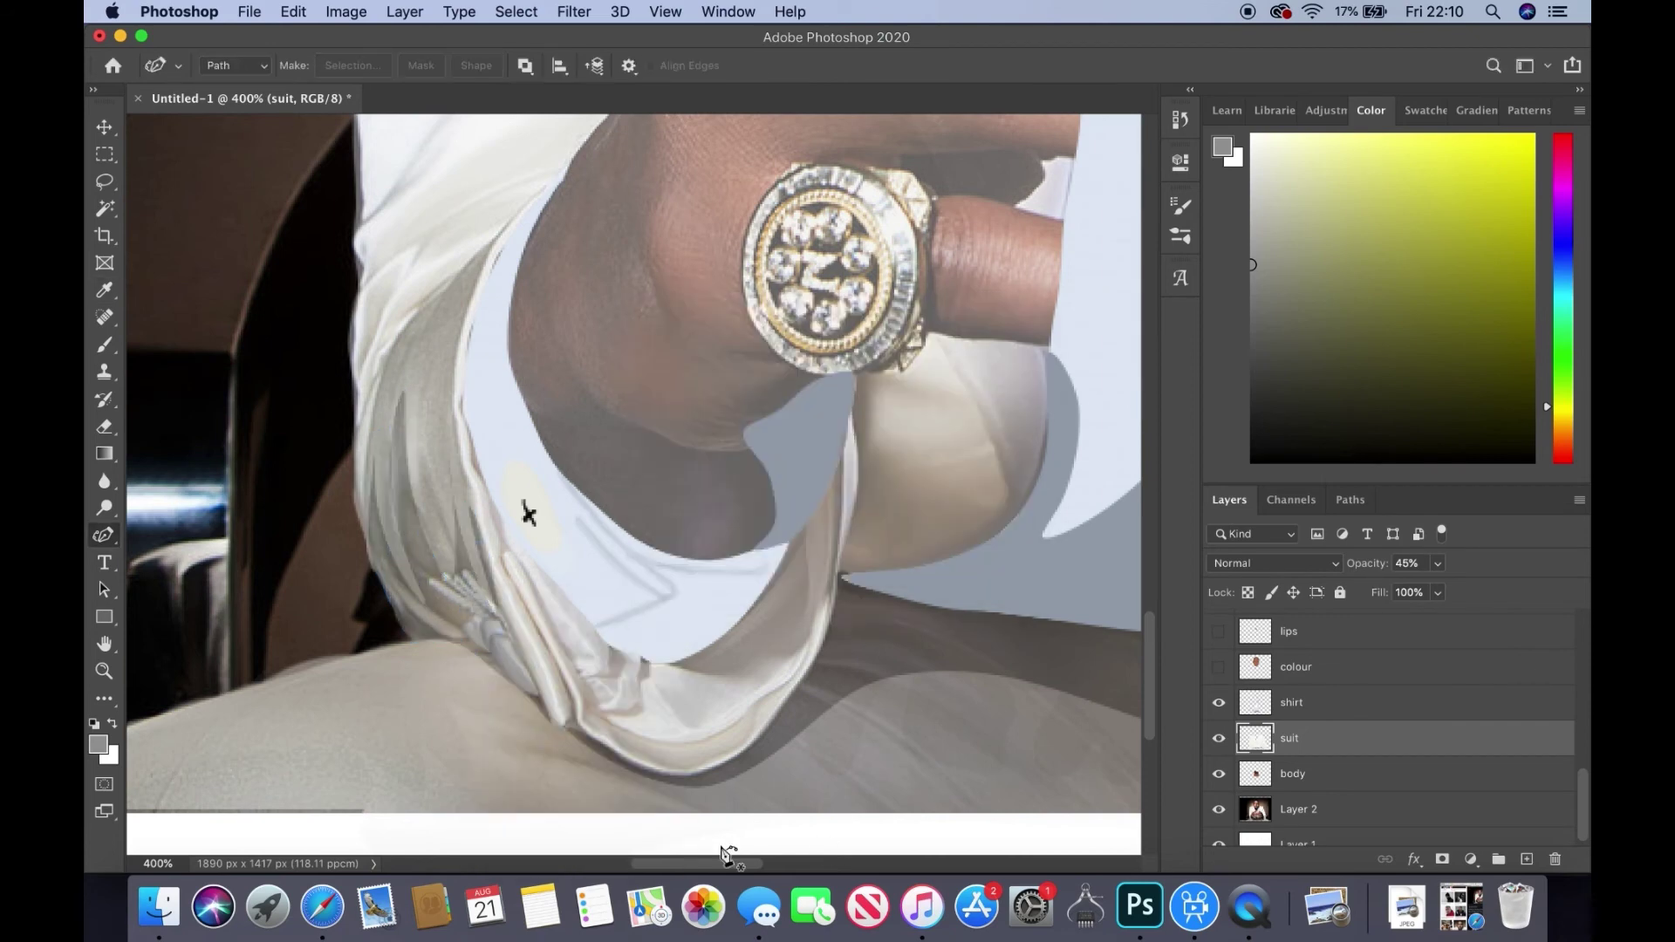
pyautogui.rightClick(758, 659)
pyautogui.click(785, 689)
# - Return the suit layer to 100% opacity and begin a new sleeve path
pyautogui.click(106, 346)
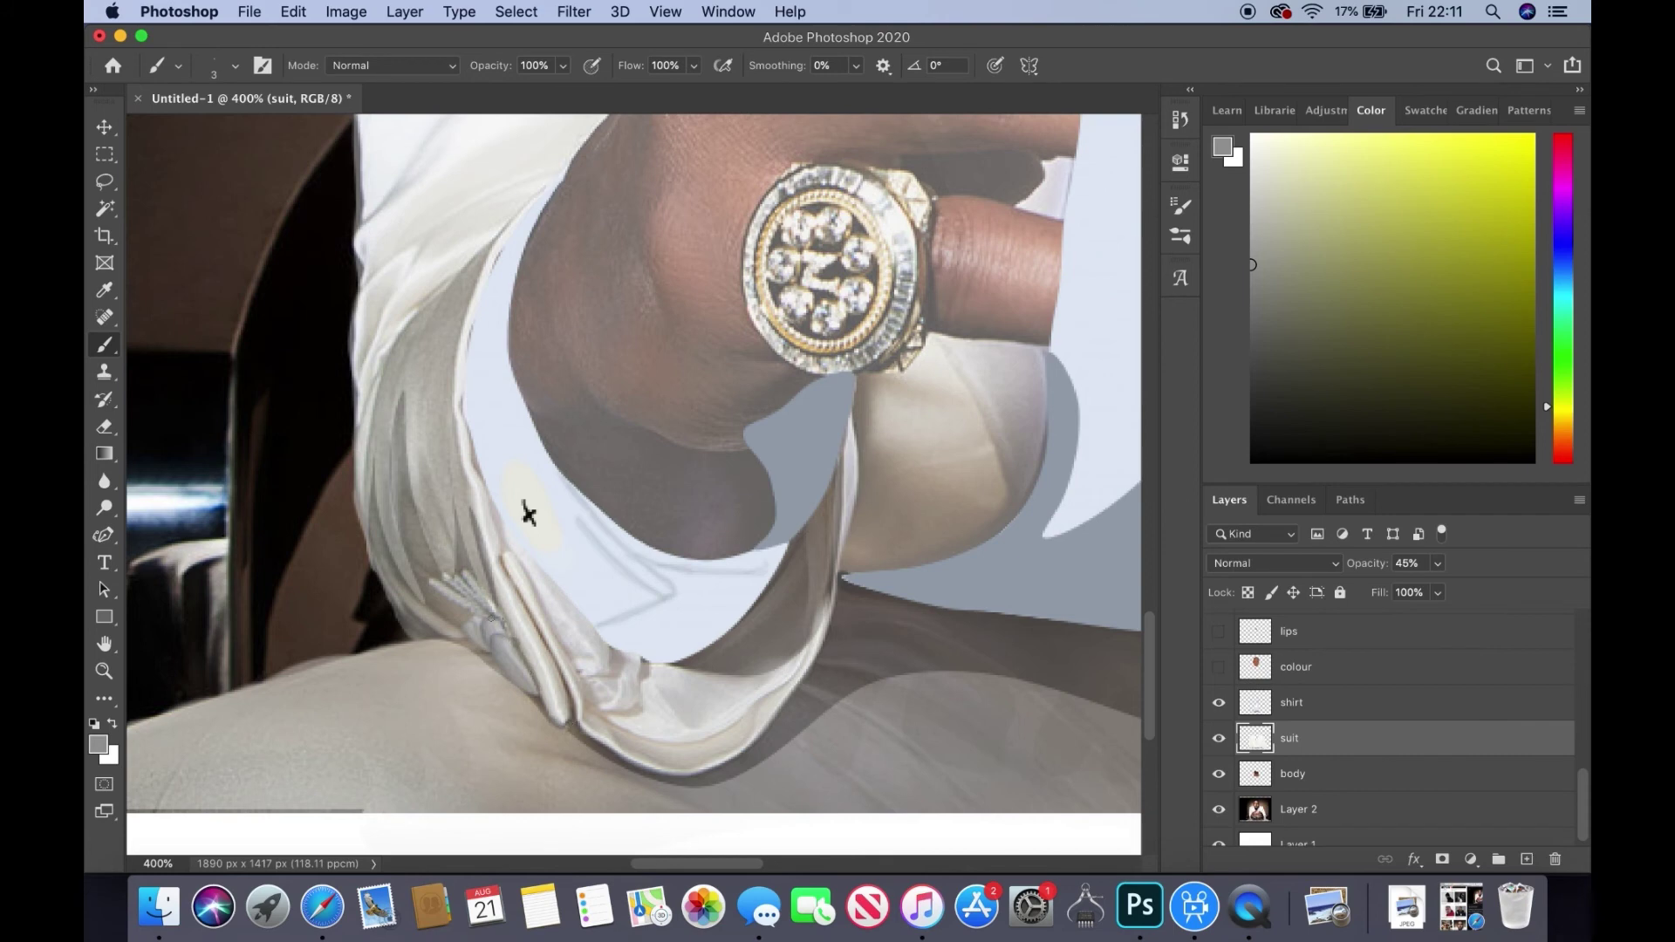
pyautogui.moveTo(1438, 563); pyautogui.dragTo(1431, 583)
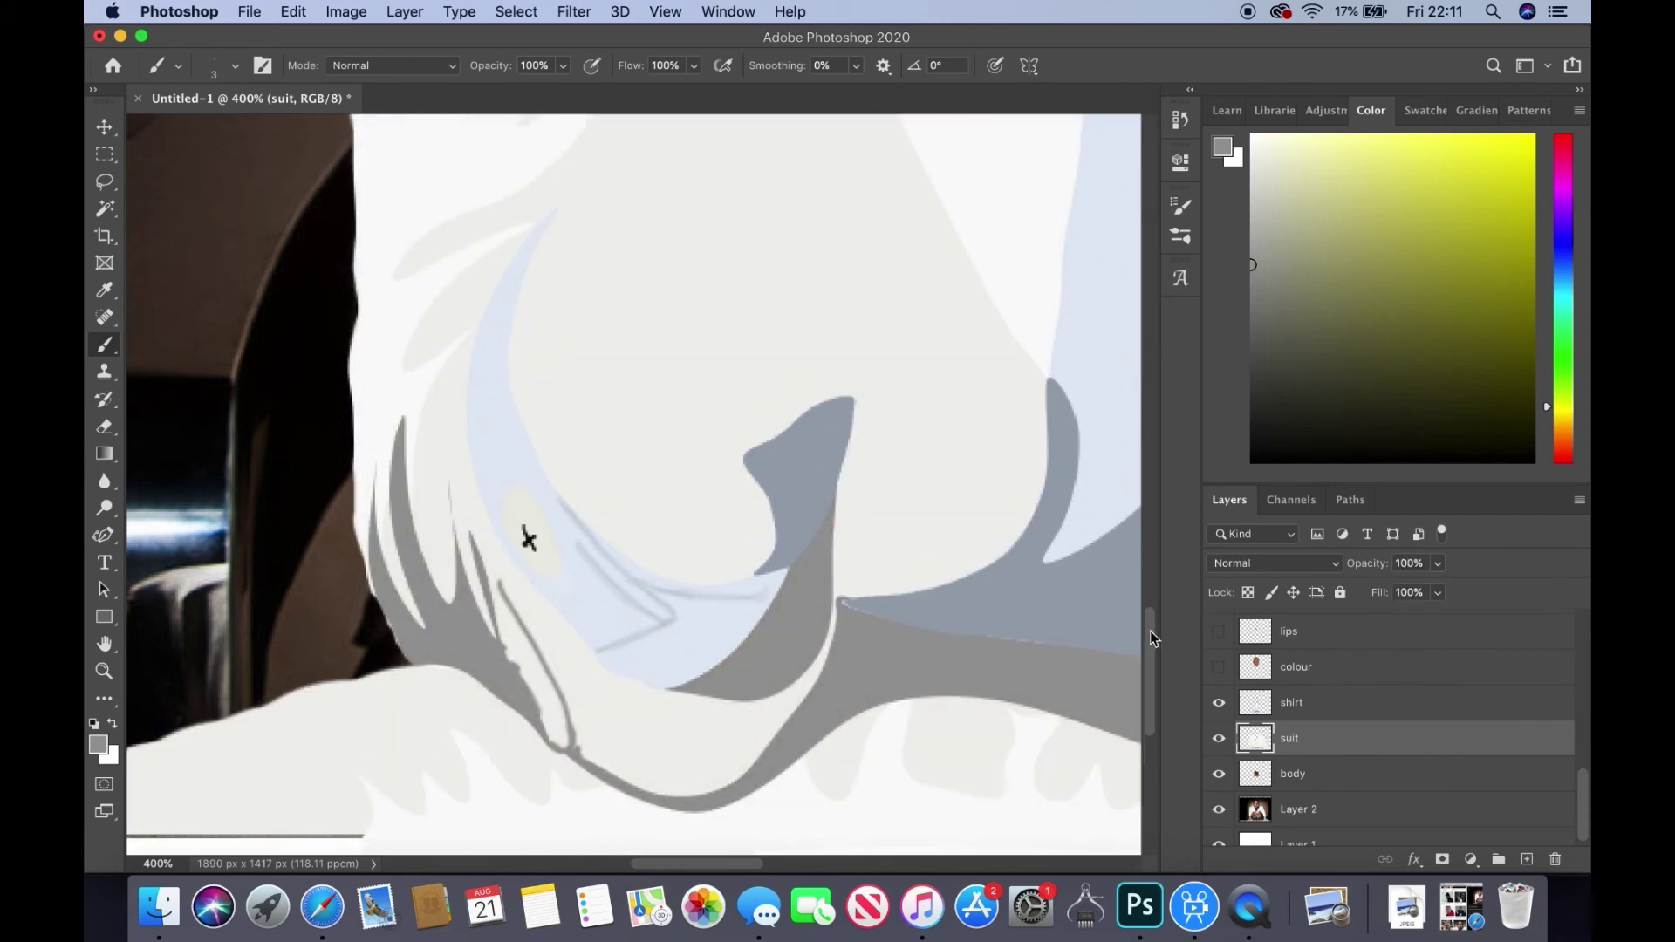
pyautogui.press('p')
pyautogui.click(712, 788)
pyautogui.click(607, 768)
# - Finish the sleeve path anchors, hide the suit layer and select the shirt layer
pyautogui.click(529, 682)
pyautogui.click(463, 528)
pyautogui.click(529, 334)
pyautogui.moveTo(742, 864); pyautogui.dragTo(873, 867)
pyautogui.click(1219, 738)
pyautogui.click(1291, 703)
# - Pen-trace a closed outline of the shirt cuff around the wristwatch
pyautogui.click(452, 666)
pyautogui.click(481, 700)
pyautogui.click(541, 724)
pyautogui.click(593, 736)
pyautogui.click(634, 738)
pyautogui.click(656, 740)
pyautogui.click(679, 745)
pyautogui.click(742, 744)
pyautogui.click(778, 745)
pyautogui.click(940, 538)
pyautogui.click(937, 503)
pyautogui.click(904, 459)
pyautogui.click(844, 413)
pyautogui.click(775, 372)
pyautogui.click(703, 343)
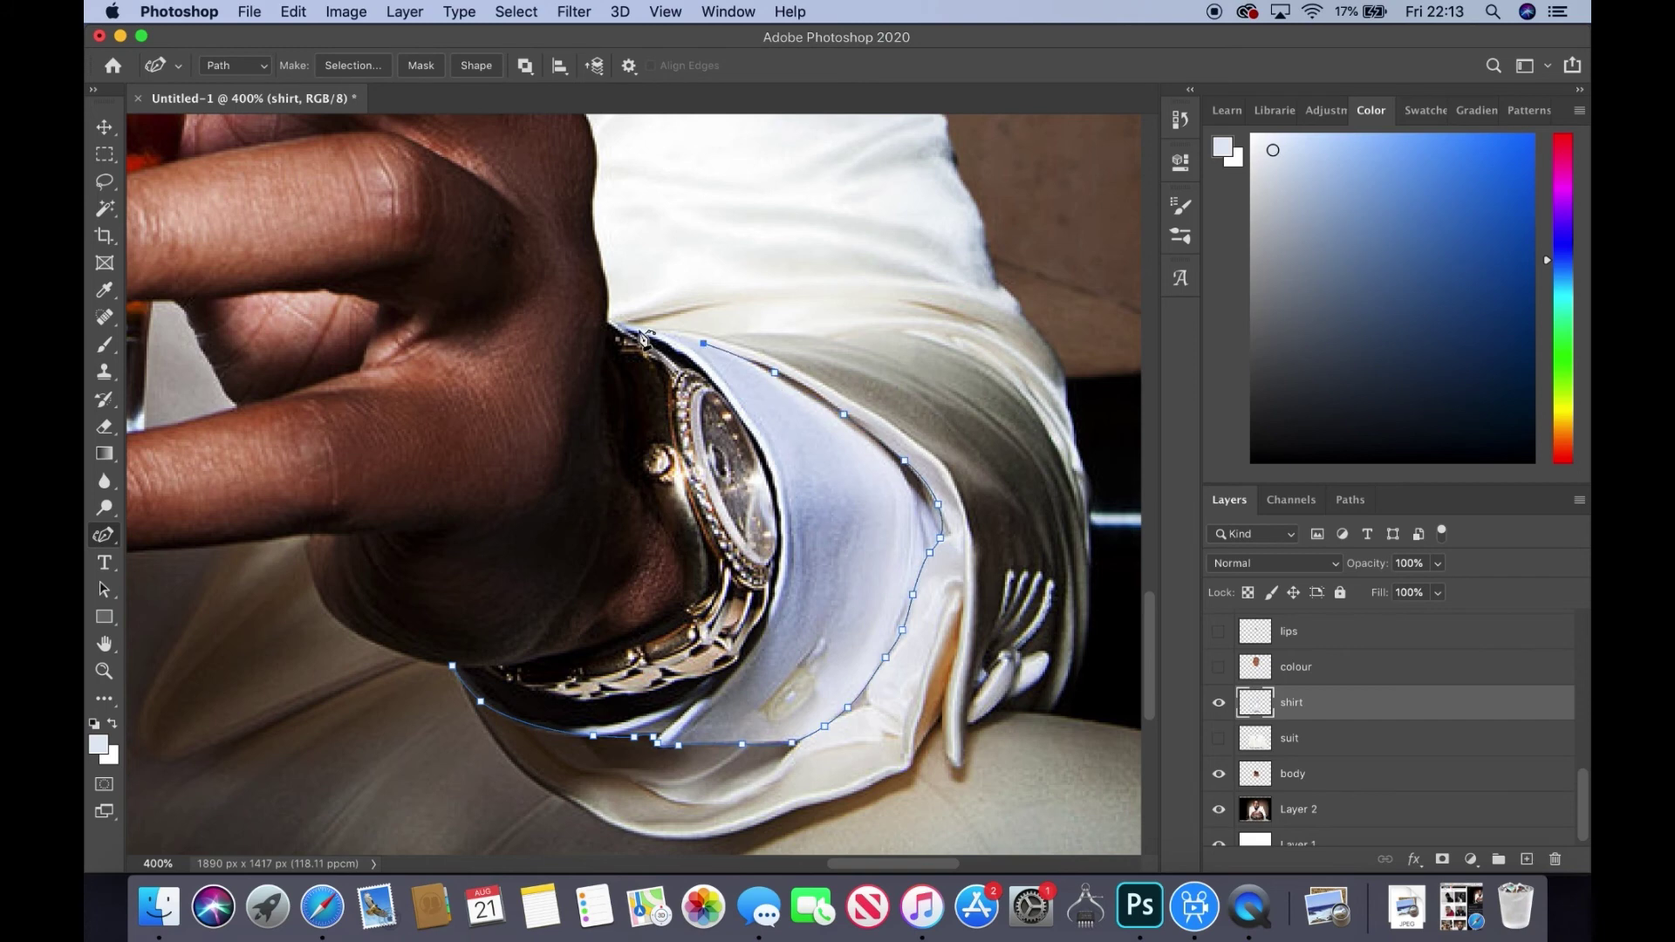
pyautogui.click(772, 600)
pyautogui.click(696, 694)
pyautogui.click(613, 727)
pyautogui.click(482, 701)
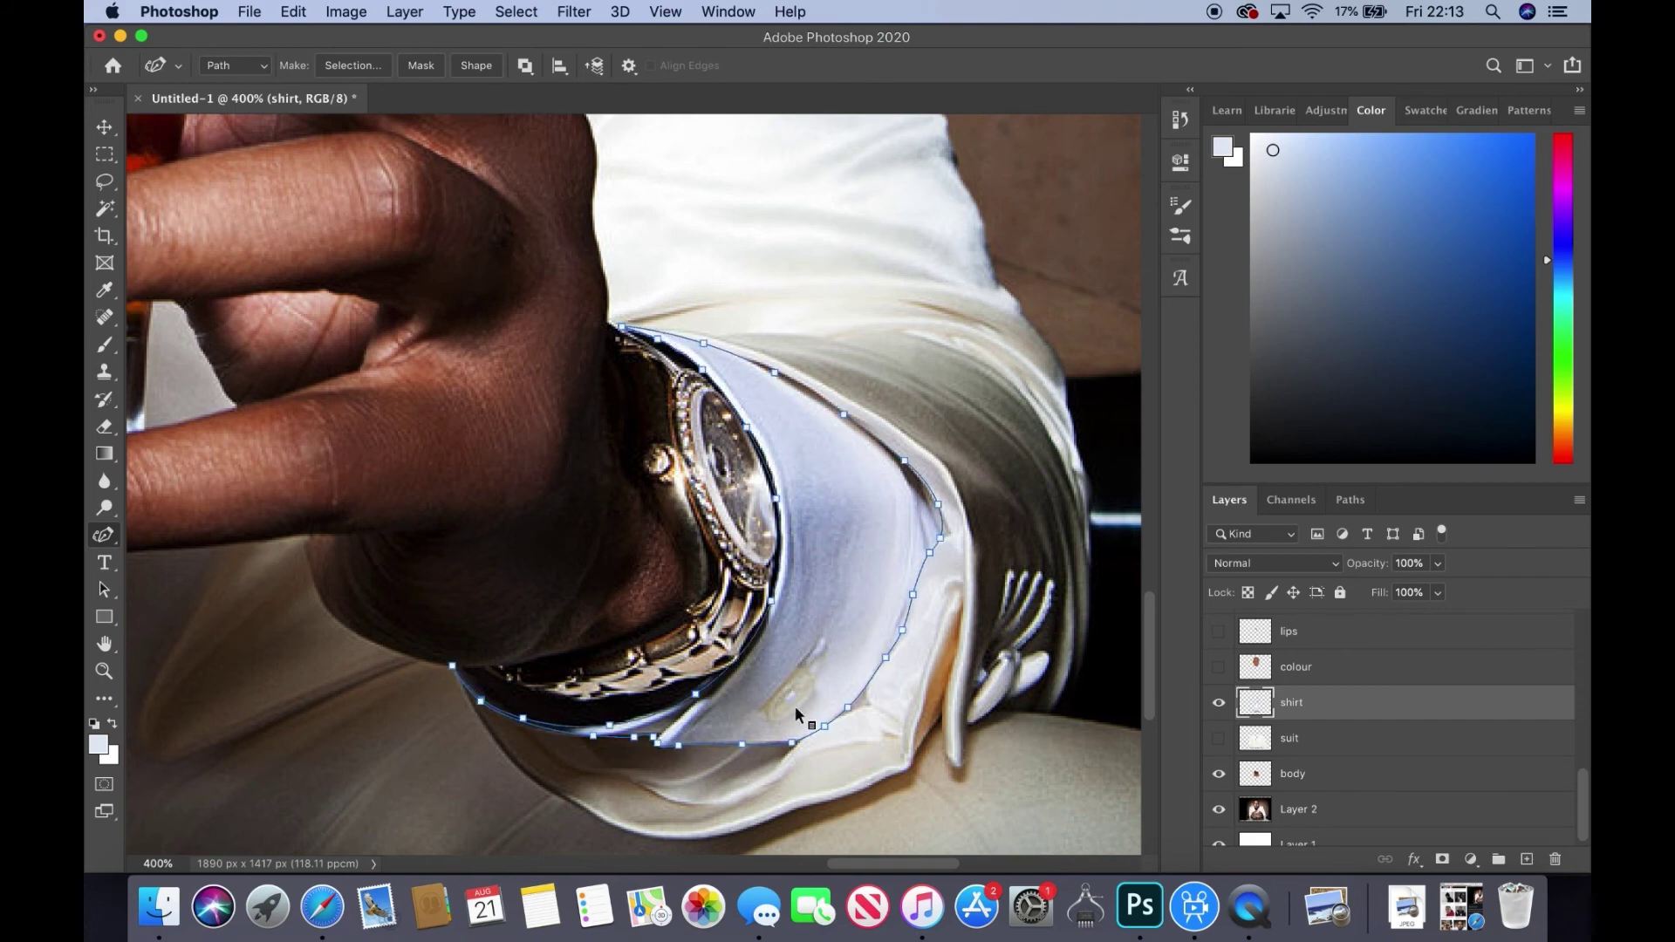
# - Fill the cuff with pale blue-white and add a new layer named 'shadow'
pyautogui.press('super+Return')
pyautogui.hotkey('alt', 'BackSpace')
pyautogui.keyDown('super'); pyautogui.click(1527, 860); pyautogui.keyUp('super')
pyautogui.write('shadow')
pyautogui.press('Return')
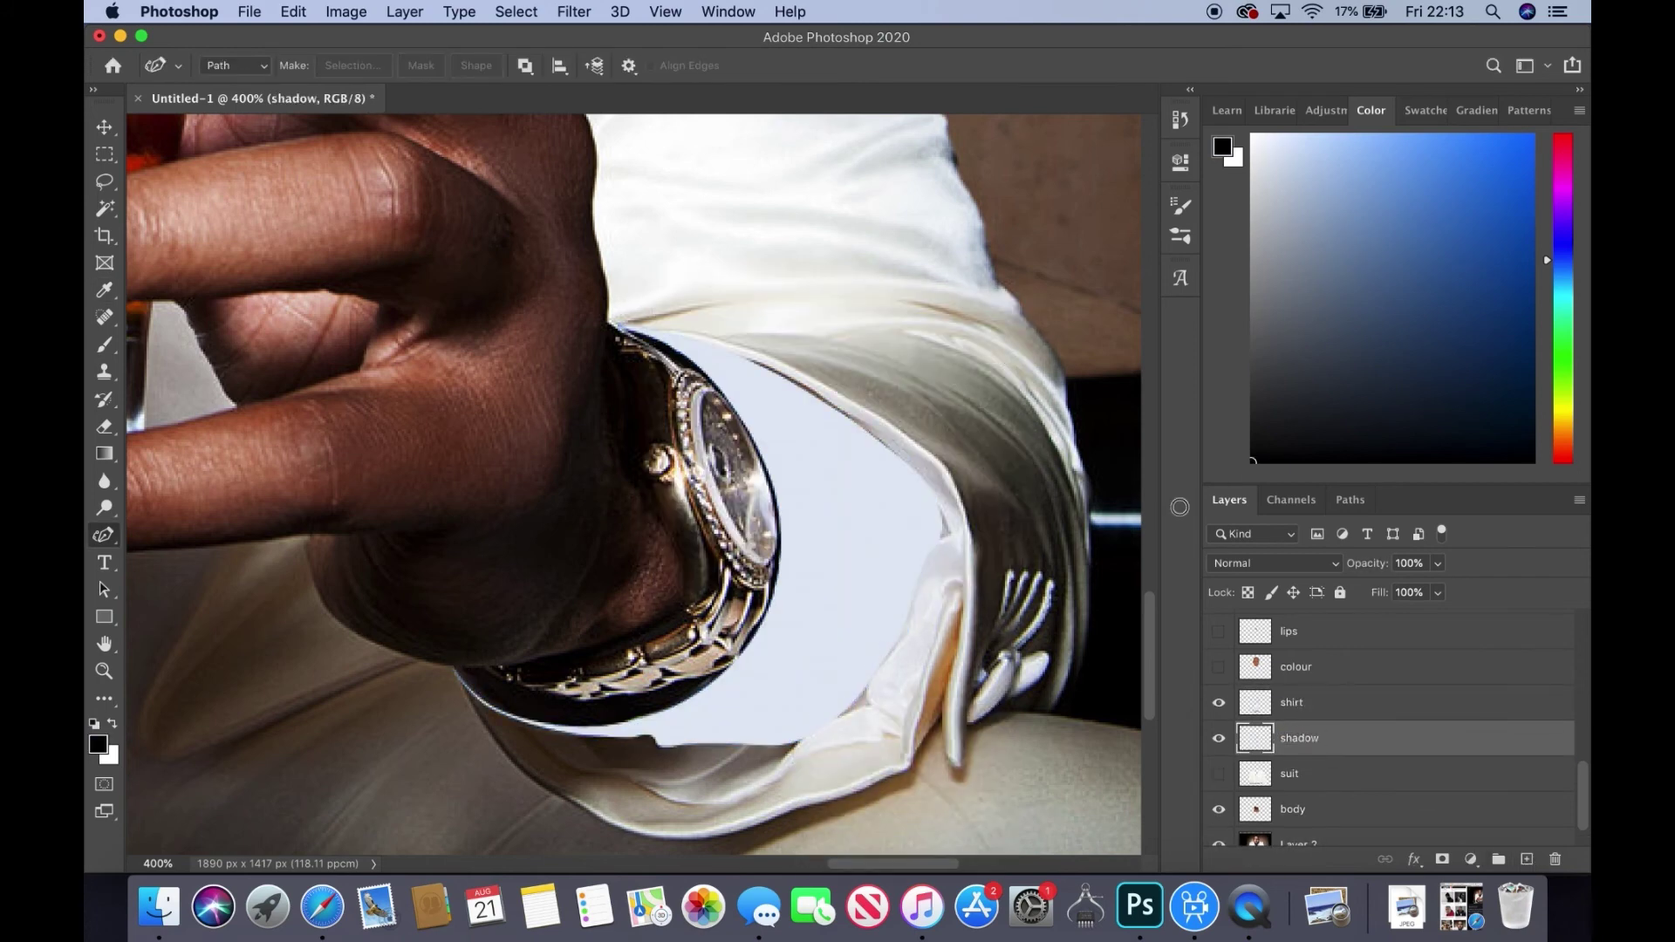
pyautogui.press('b')
# - Paint a black shadow arc around the watch and light lines along the cuff edges
pyautogui.press('d')
pyautogui.moveTo(611, 349)
pyautogui.mouseDown()
pyautogui.moveTo(541, 672)
pyautogui.moveTo(471, 645)
pyautogui.mouseUp()
pyautogui.click(1291, 703)
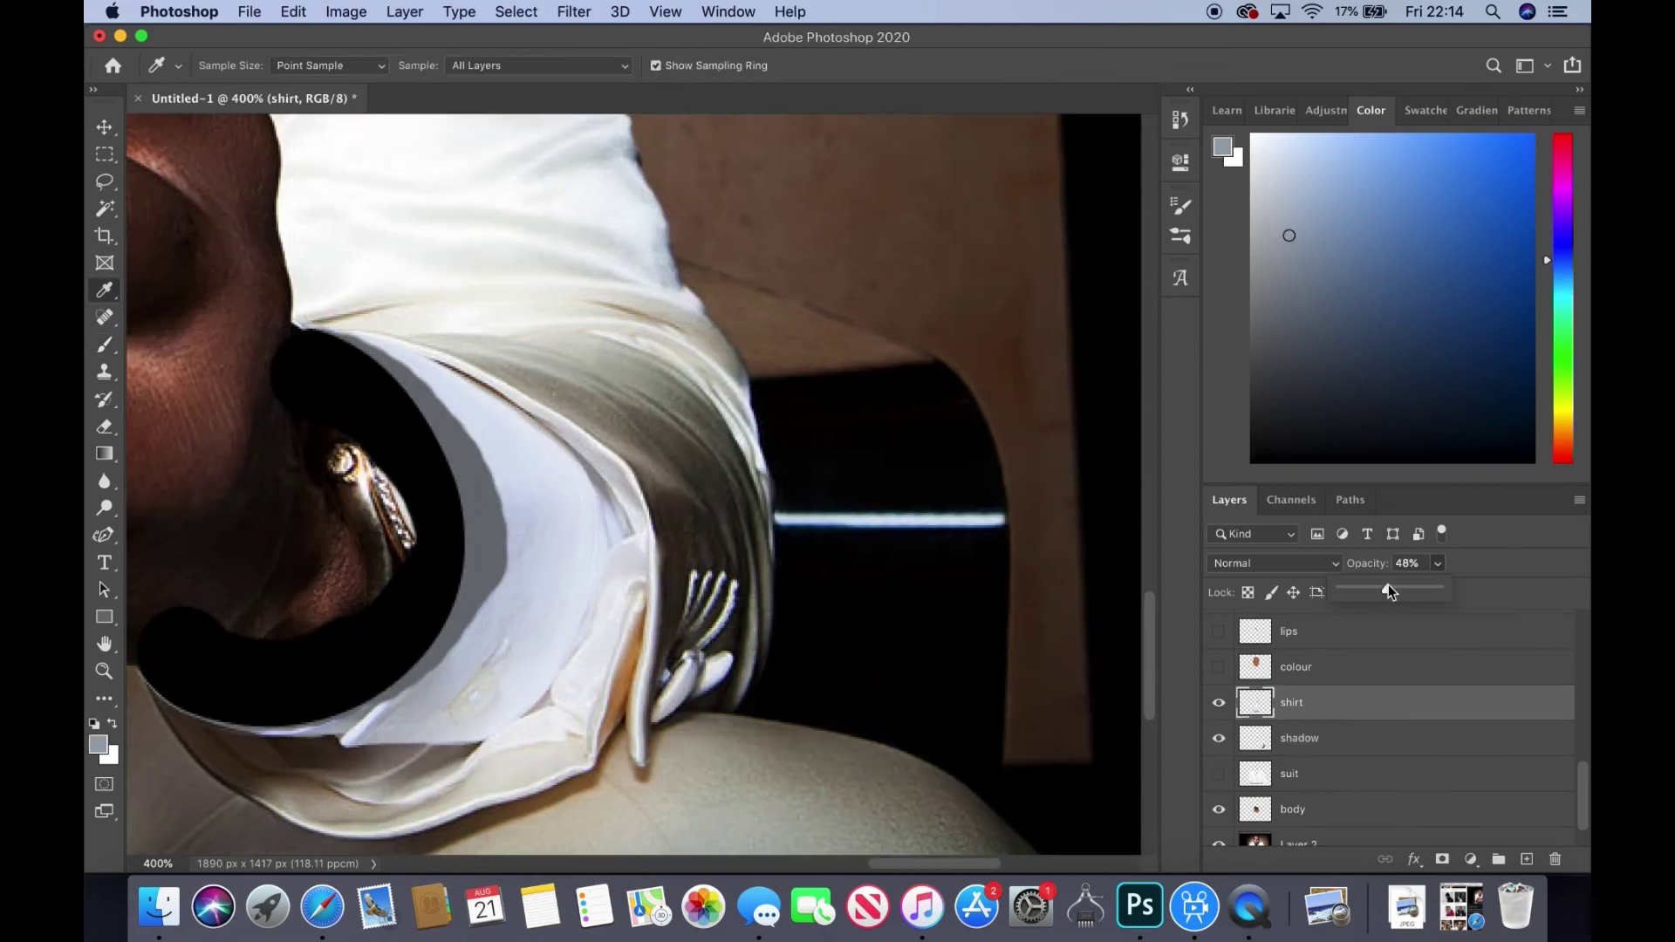
pyautogui.rightClick(360, 761)
pyautogui.press('Return')
pyautogui.click(1438, 563)
pyautogui.moveTo(1414, 594); pyautogui.dragTo(1495, 593)
pyautogui.moveTo(460, 488); pyautogui.dragTo(480, 746)
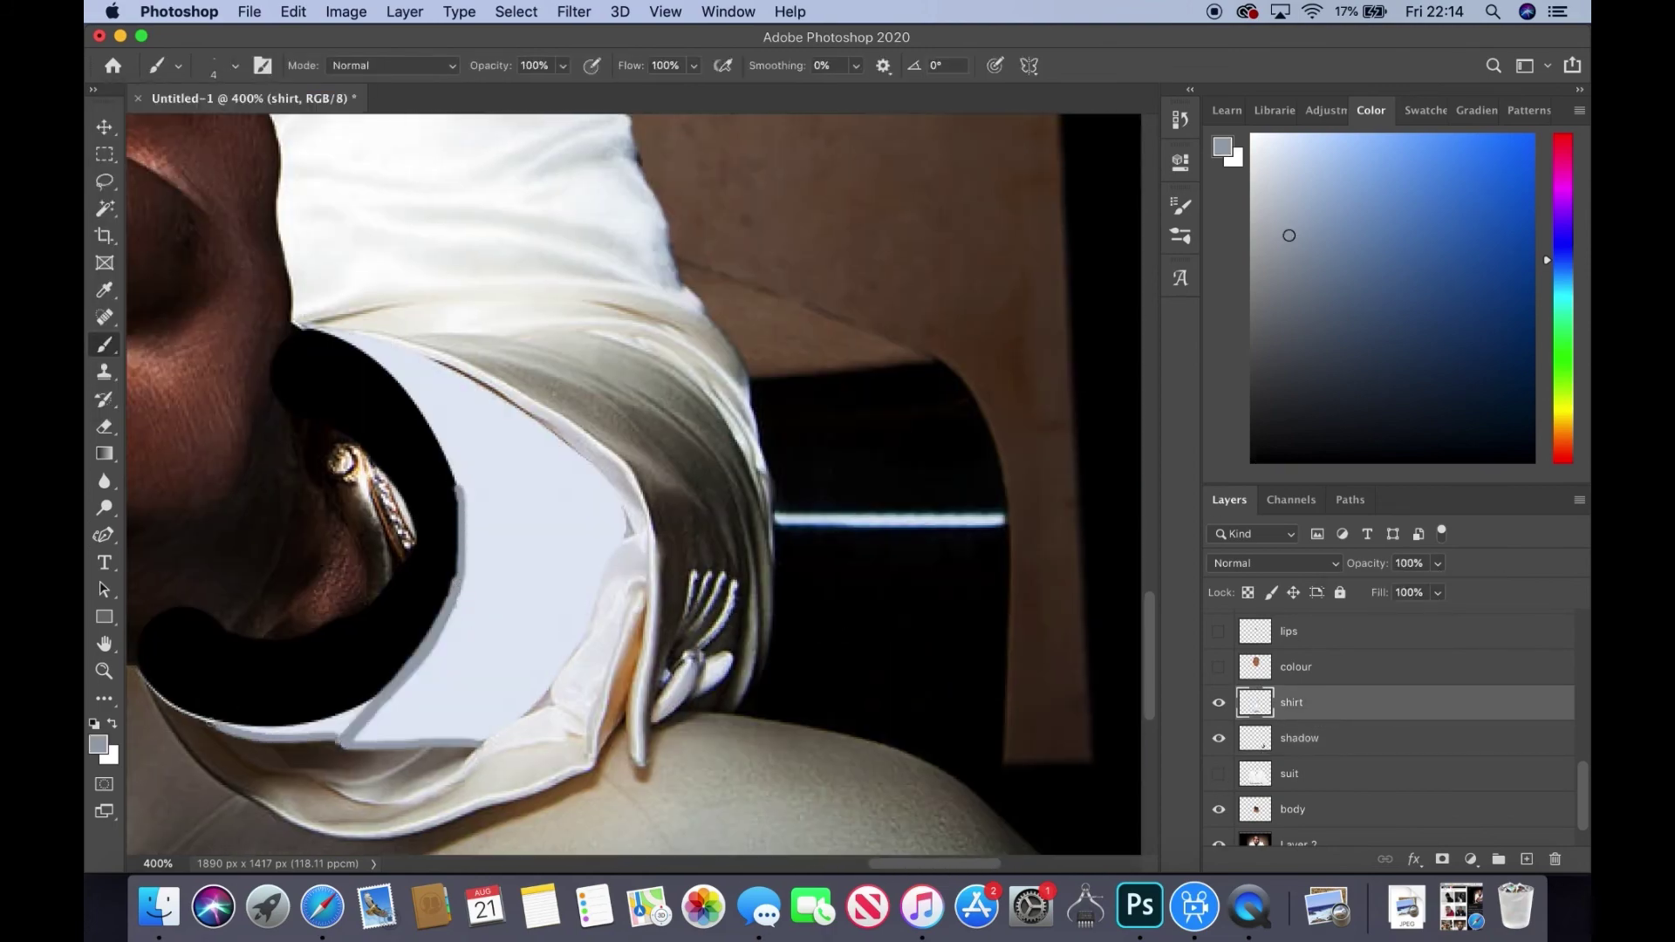
# - Trace a curved path up the cuff edge, sample the light beige, and show the suit layer
pyautogui.hotkey('alt', '[')
pyautogui.press('p')
pyautogui.click(479, 745)
pyautogui.click(520, 729)
pyautogui.click(560, 689)
pyautogui.moveTo(560, 689); pyautogui.dragTo(530, 405)
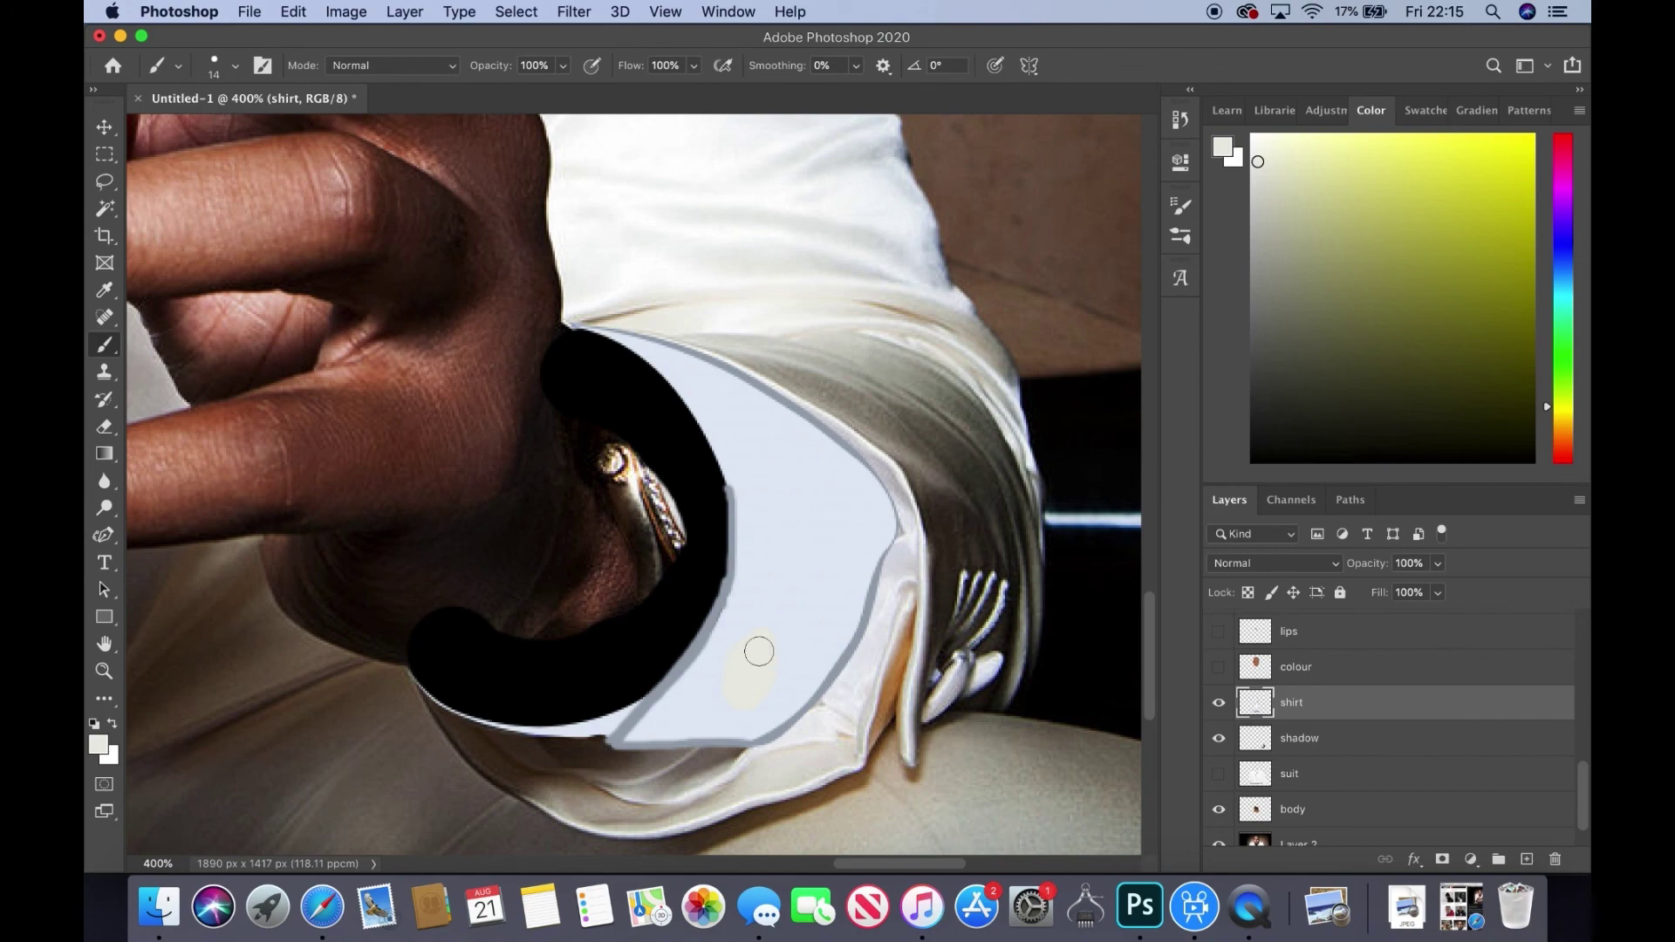
pyautogui.keyDown('alt'); pyautogui.click(742, 666); pyautogui.keyUp('alt')
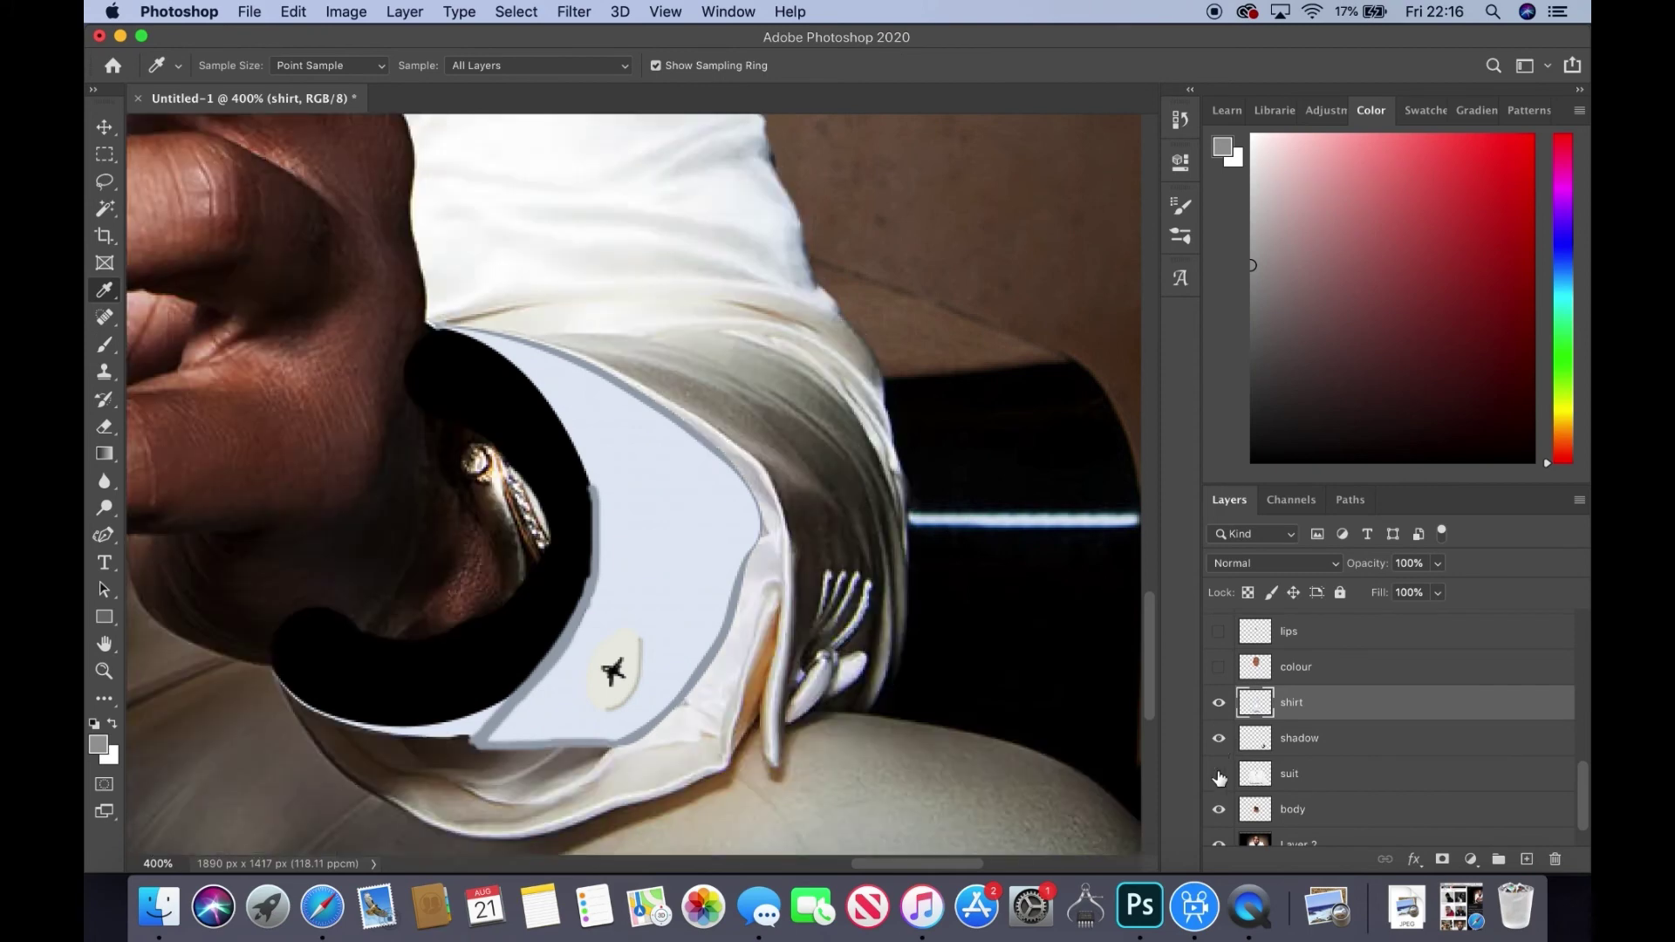
pyautogui.click(1219, 774)
# - Set the suit layer to 50% opacity and trace the folds beside the cuff
pyautogui.click(1348, 781)
pyautogui.press('p')
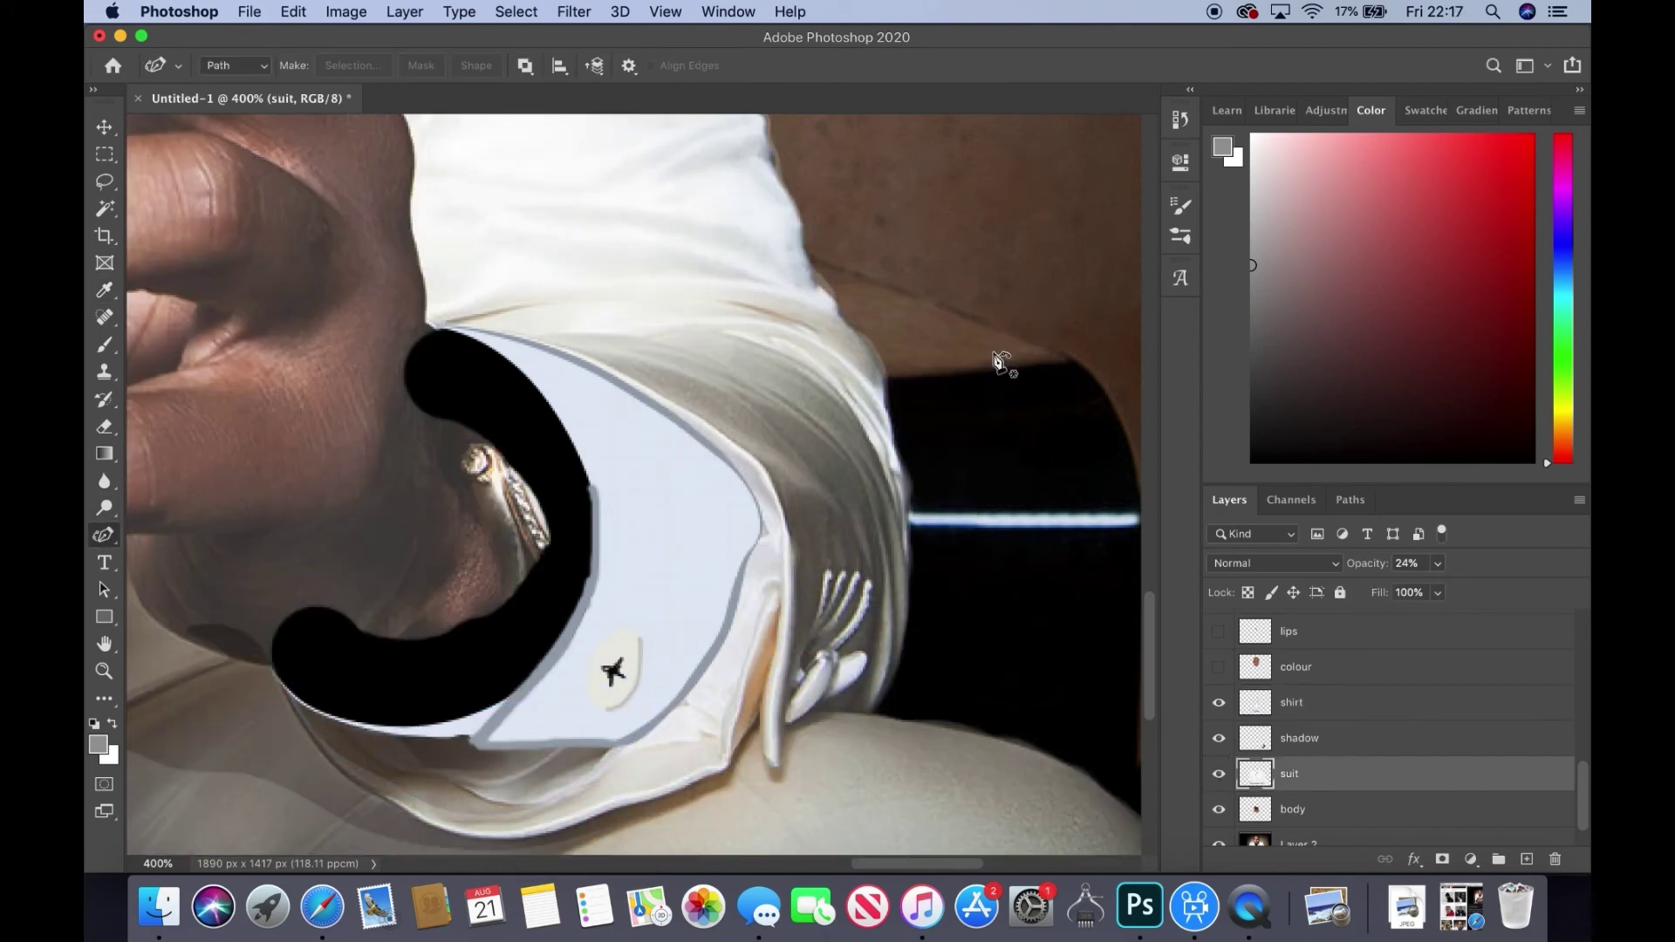
pyautogui.click(1438, 563)
pyautogui.moveTo(1431, 591); pyautogui.dragTo(1511, 591)
pyautogui.press('5')
pyautogui.press('b')
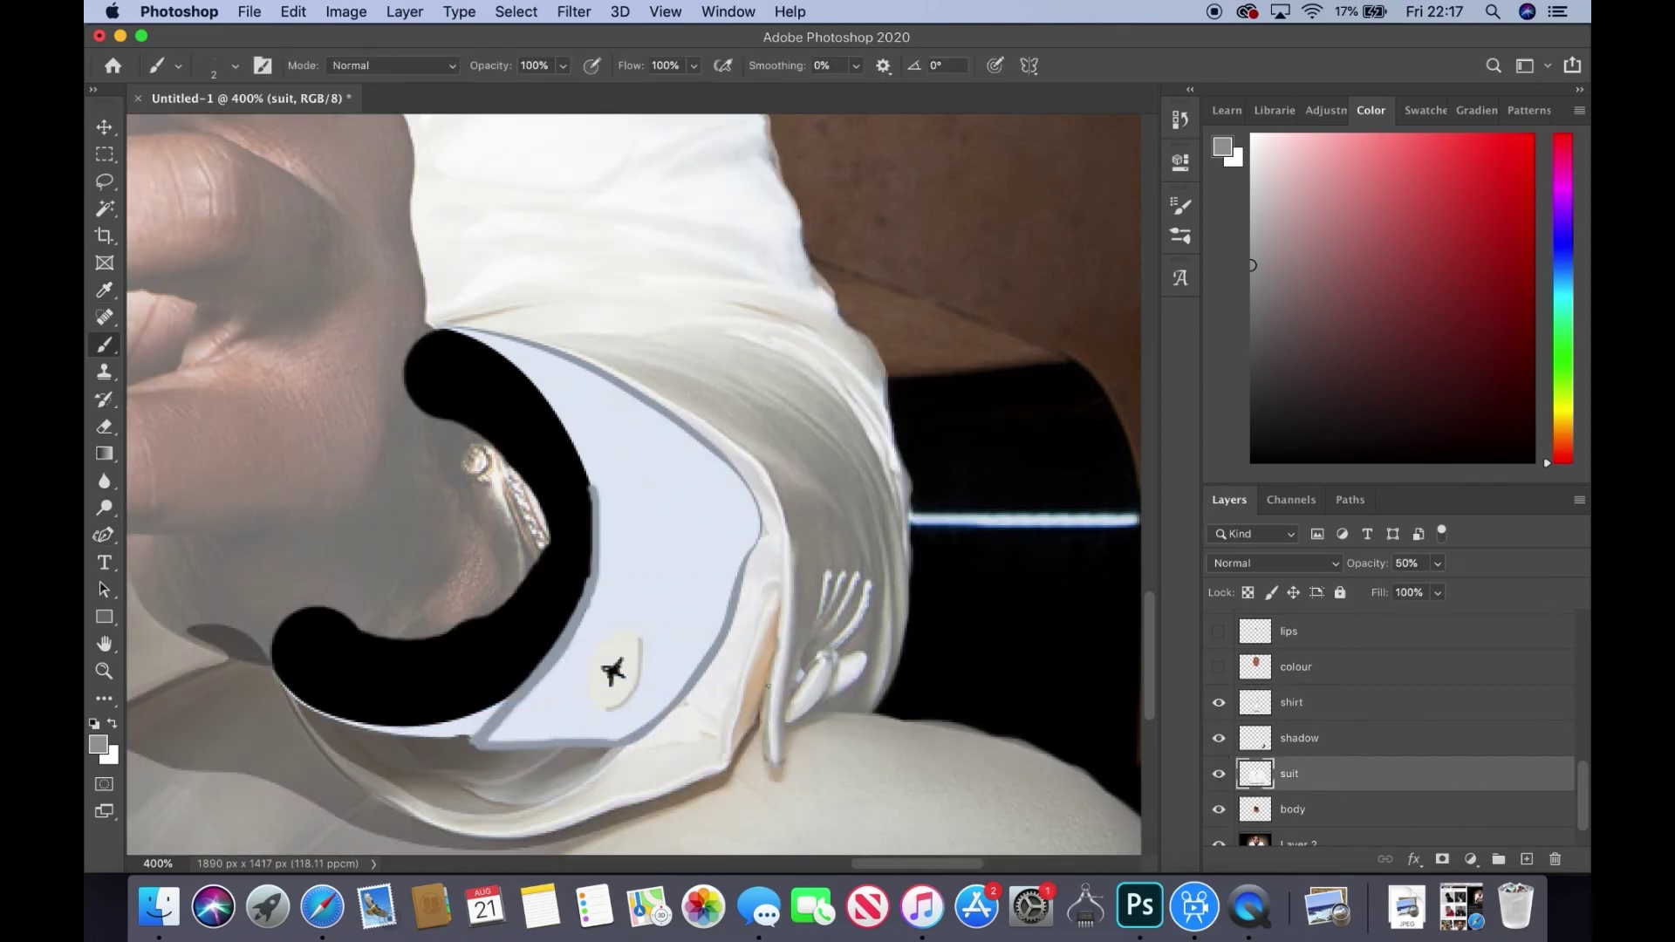
pyautogui.press('p')
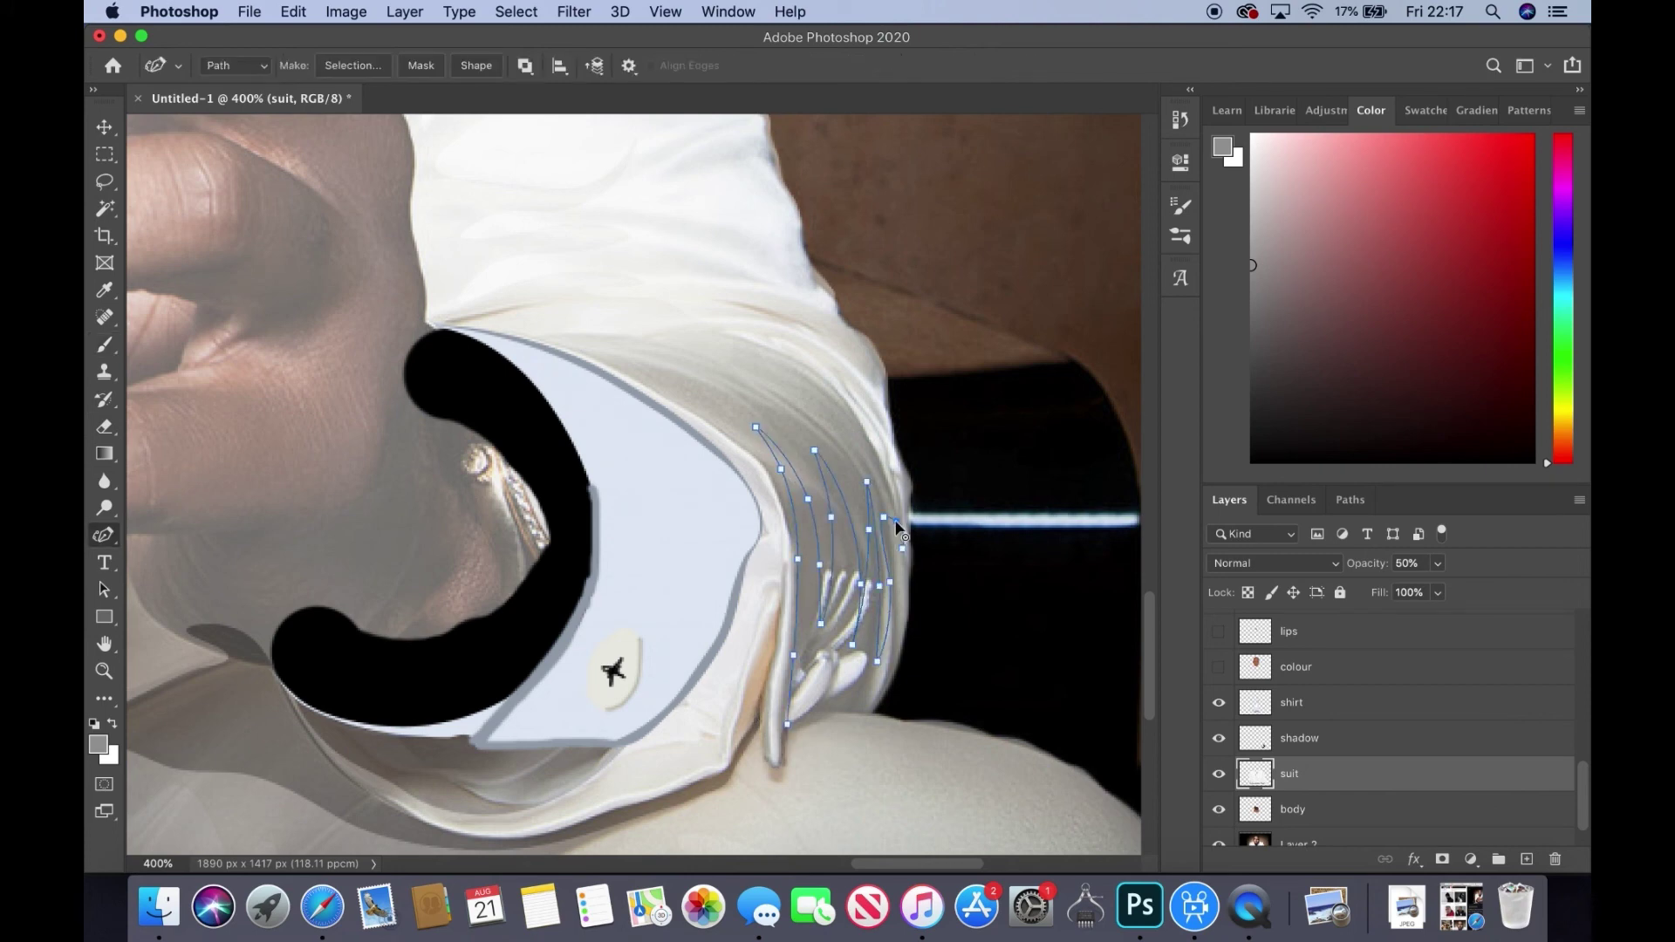
pyautogui.moveTo(908, 483)
pyautogui.mouseDown()
pyautogui.moveTo(881, 714)
pyautogui.moveTo(788, 728)
pyautogui.mouseUp()
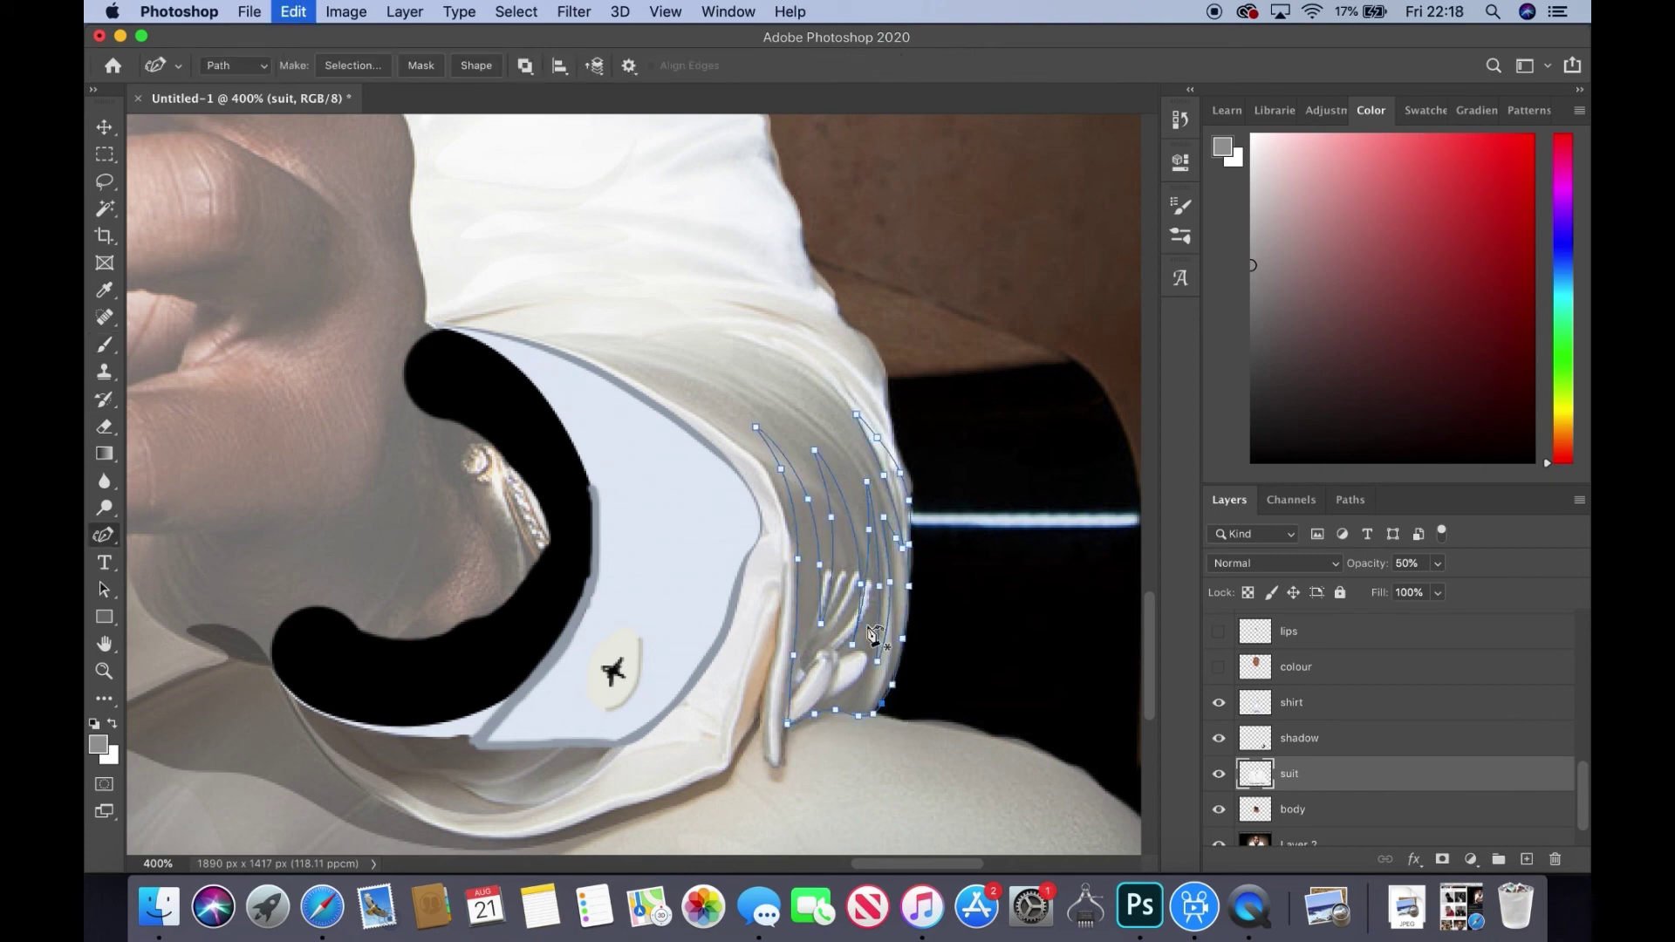
# - Sample a light cream, drop suit opacity to 21%, and paint the cuff folds white on the shirt layer
pyautogui.press('i')
pyautogui.click(837, 611)
pyautogui.press('2')
pyautogui.press('1')
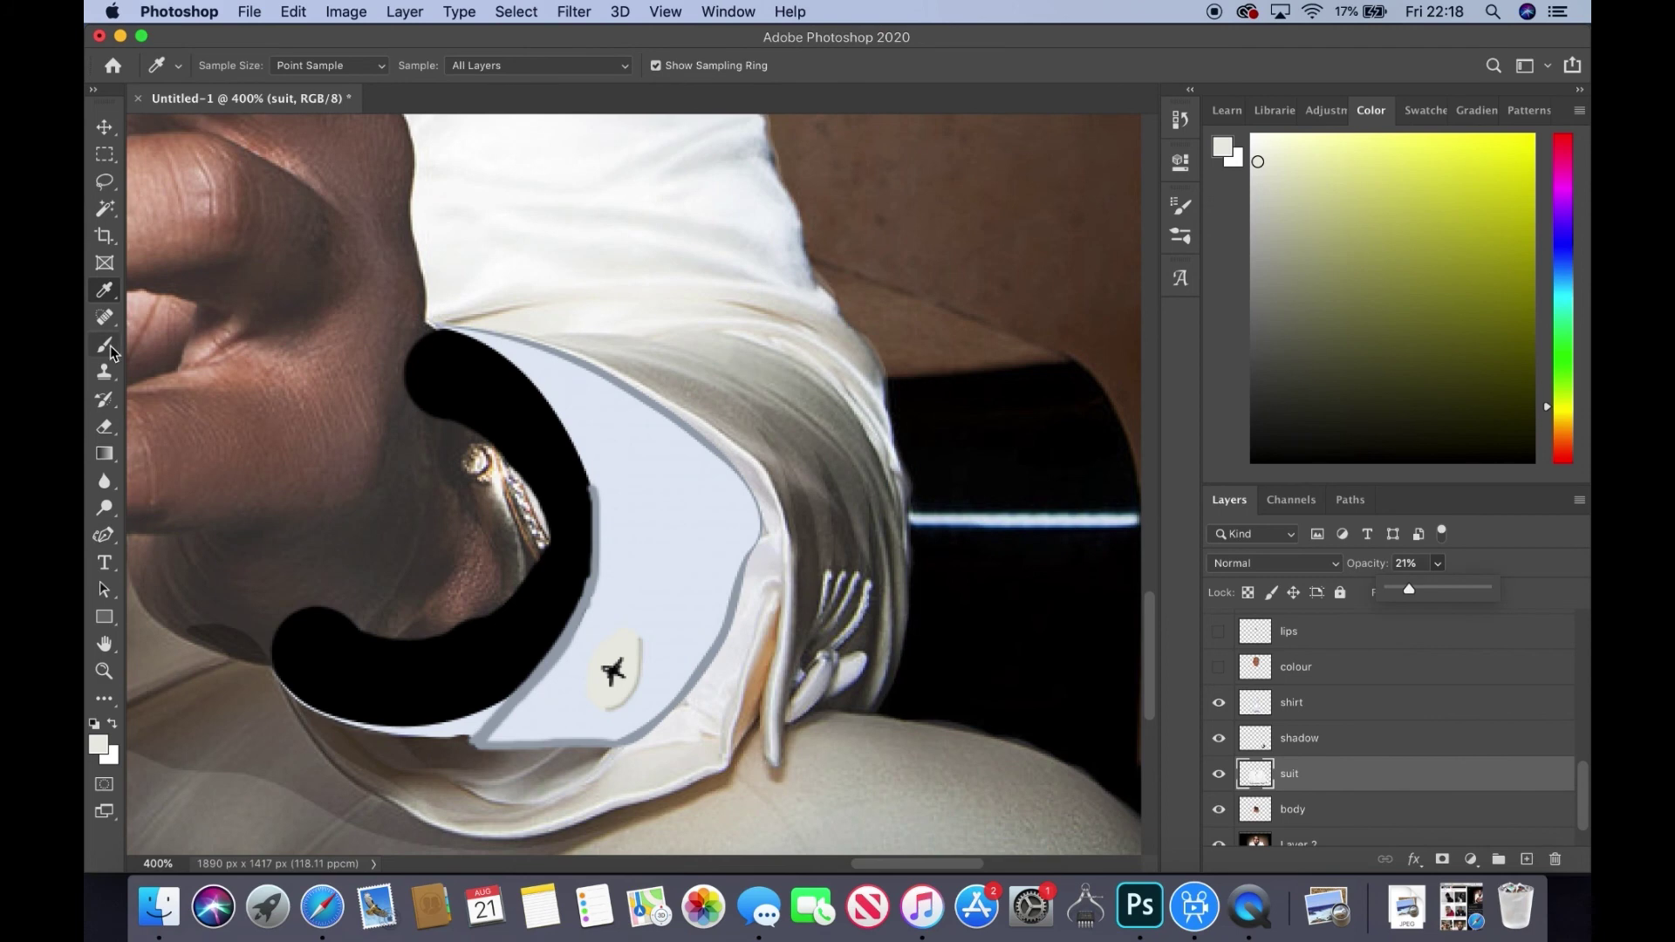
pyautogui.click(113, 349)
pyautogui.click(1292, 703)
pyautogui.moveTo(842, 576)
pyautogui.mouseDown()
pyautogui.moveTo(813, 634)
pyautogui.moveTo(842, 690)
pyautogui.moveTo(798, 716)
pyautogui.mouseUp()
pyautogui.hscroll(-10, 799, 716)
pyautogui.moveTo(733, 798); pyautogui.dragTo(686, 745)
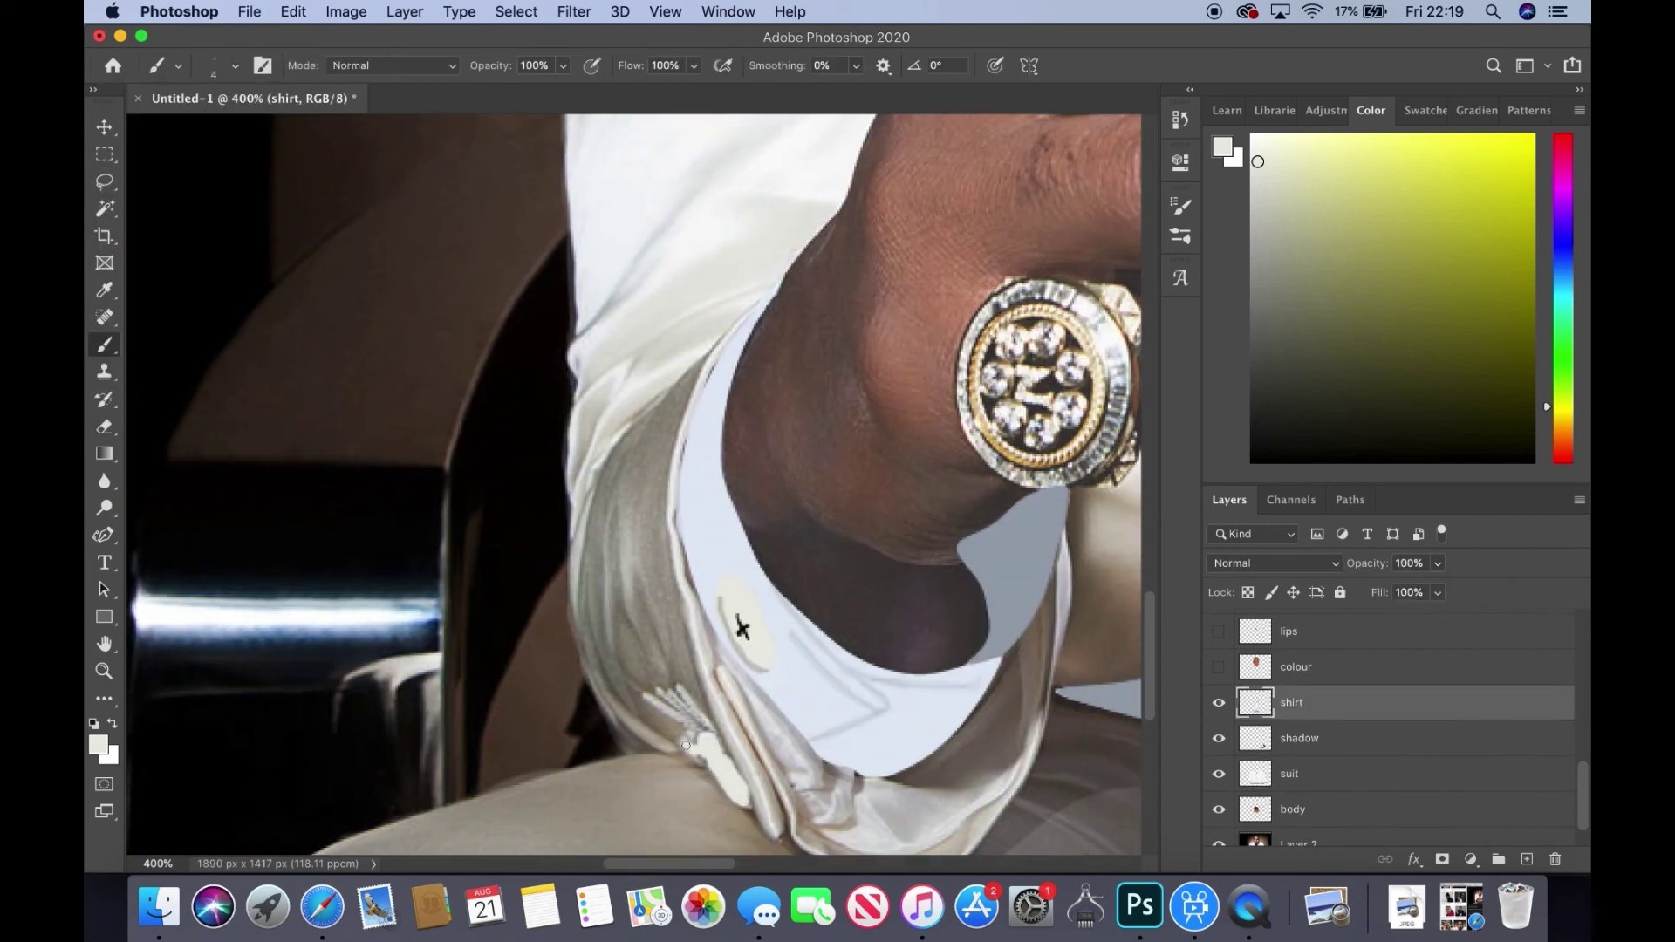
pyautogui.press('d')
pyautogui.click(178, 65)
pyautogui.hscroll(10, 633, 484)
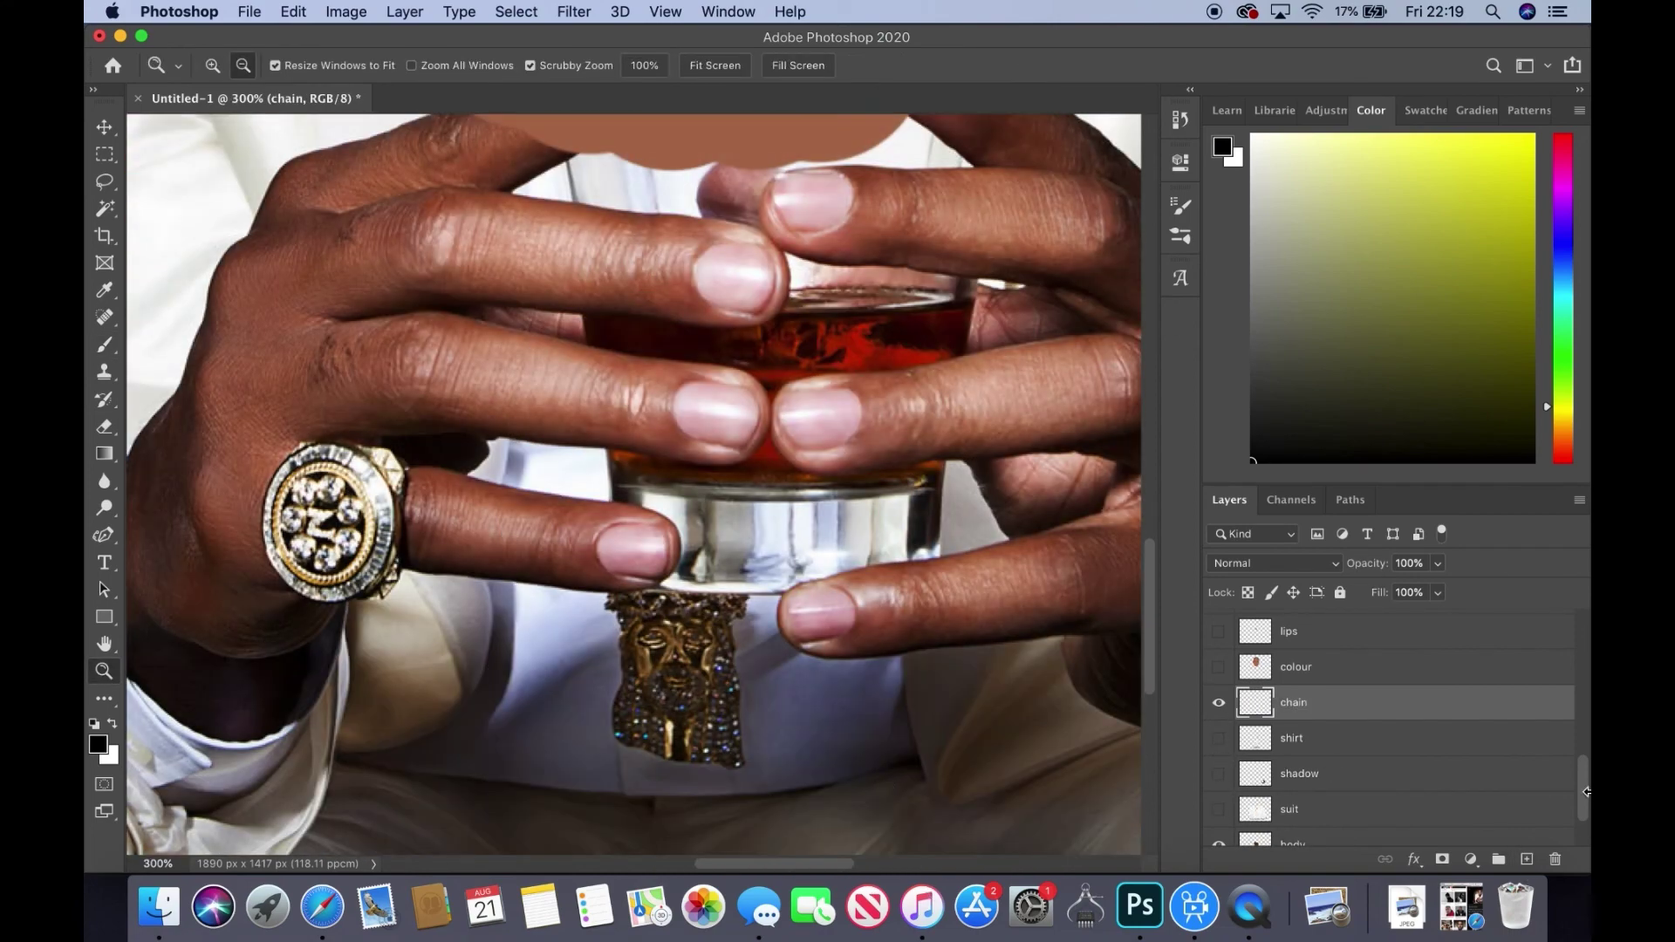
# - Sample the pendant's gold colour, zoom in and set a 3 px brush
pyautogui.scroll(-1, 1587, 792)
pyautogui.press('i')
pyautogui.click(672, 663)
pyautogui.press('z')
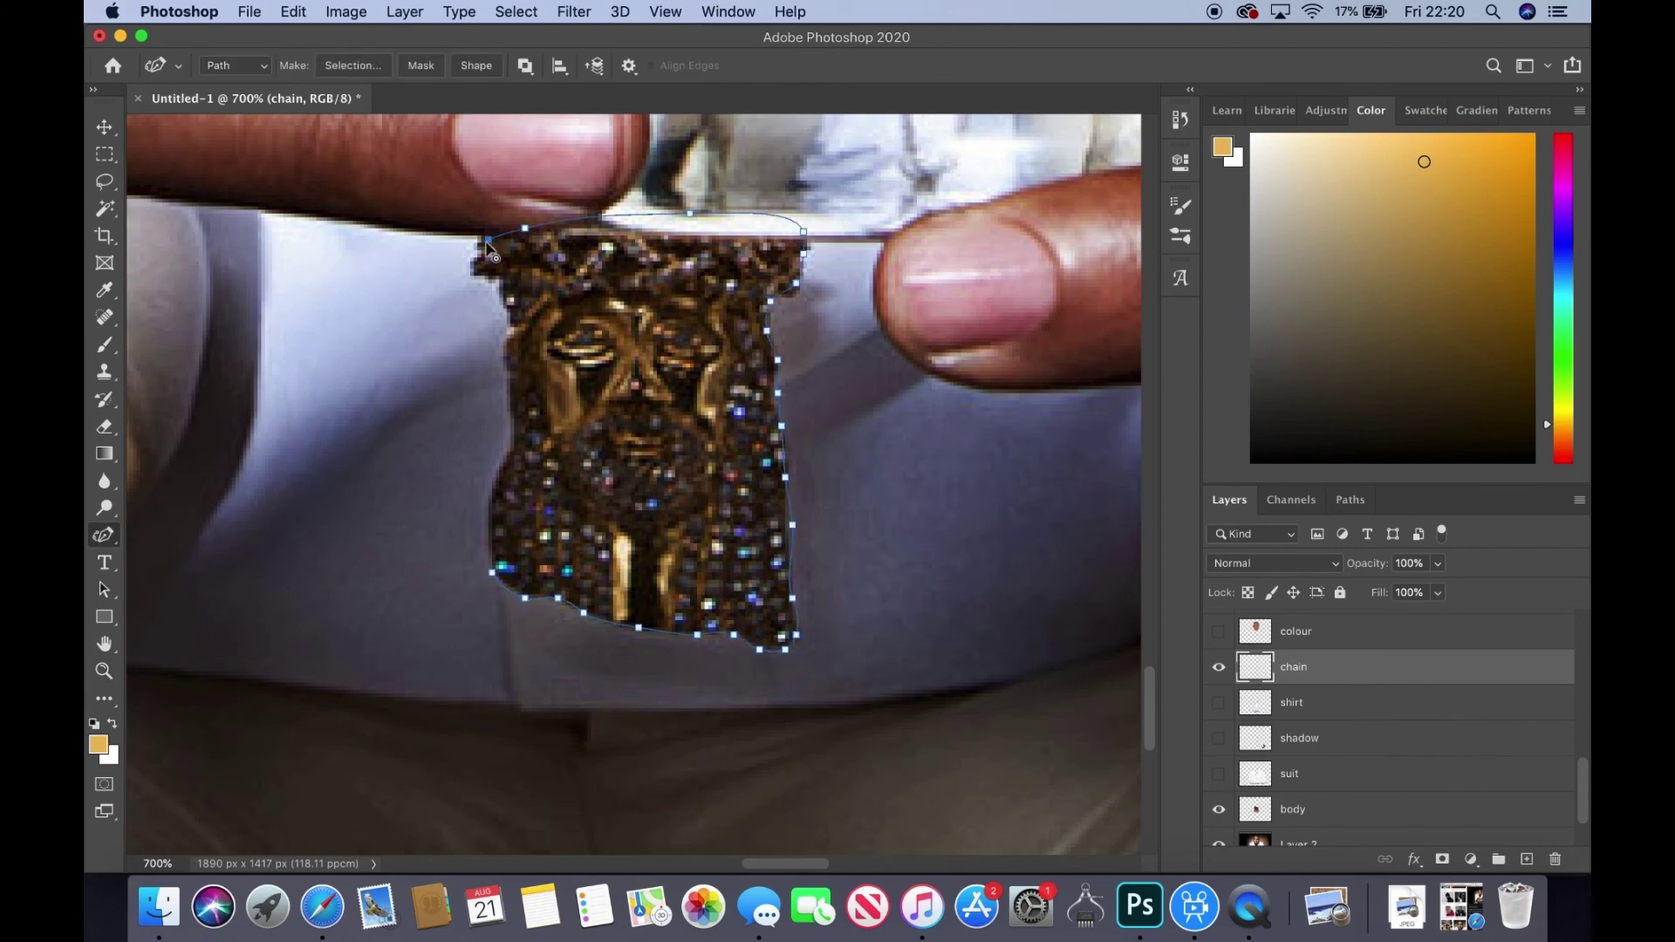
pyautogui.write('3')
pyautogui.press('Return')
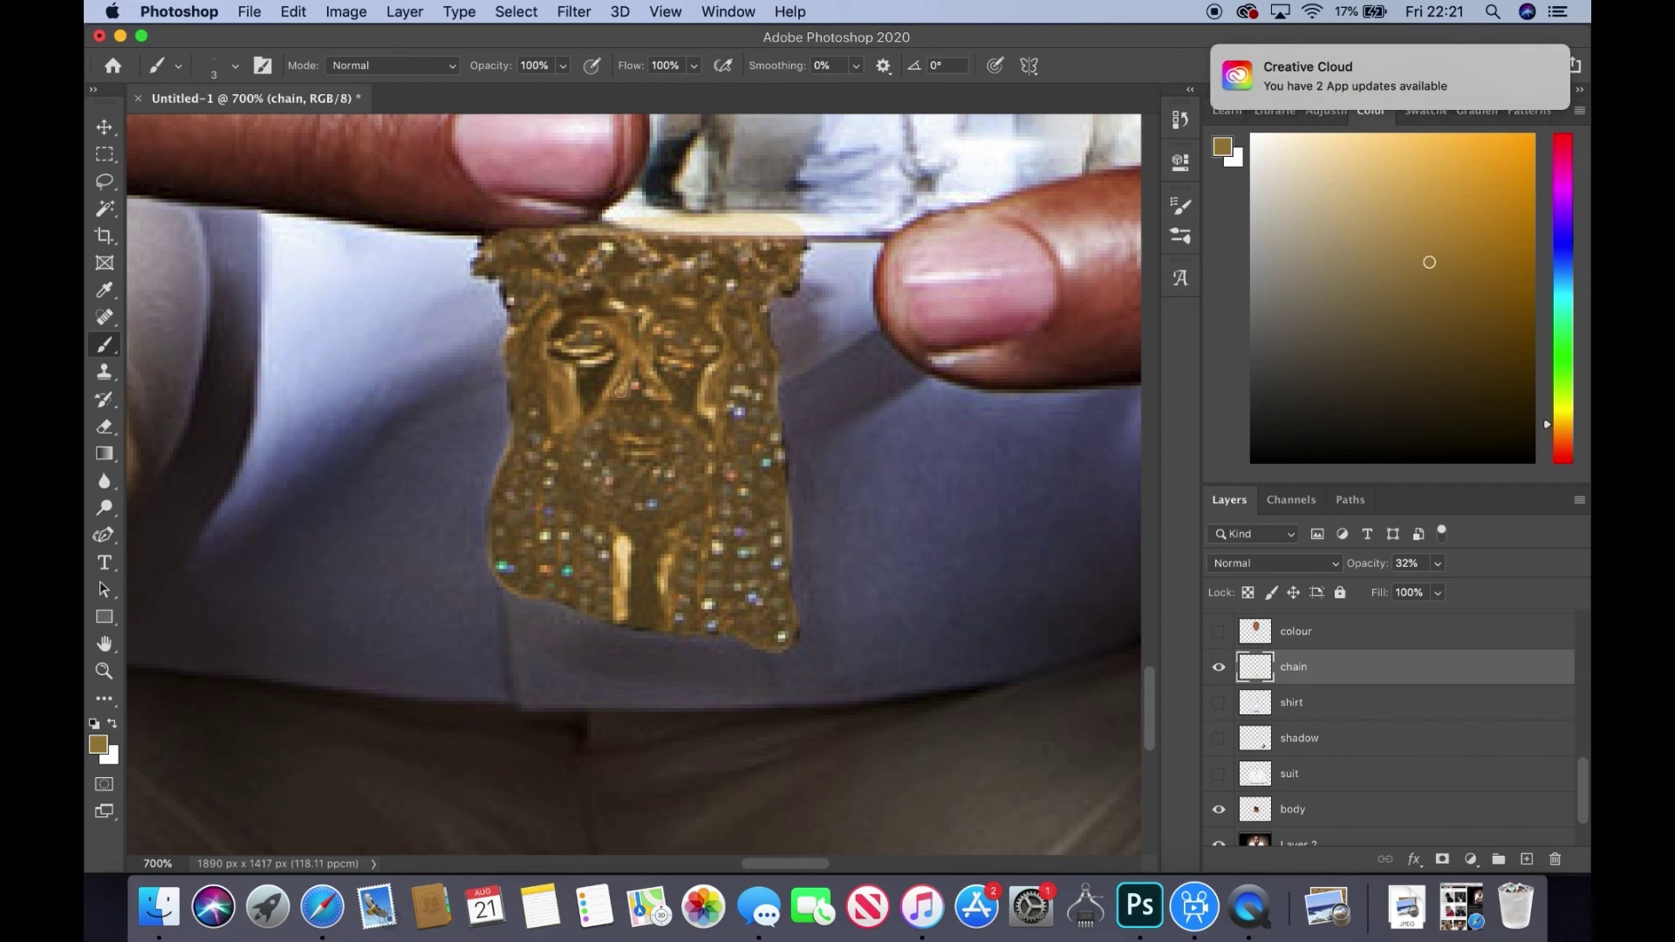
# - Paint dark face, beard and edge shading on the pendant, switching chain opacity between 70% and 100%
pyautogui.moveTo(634, 417); pyautogui.dragTo(667, 374)
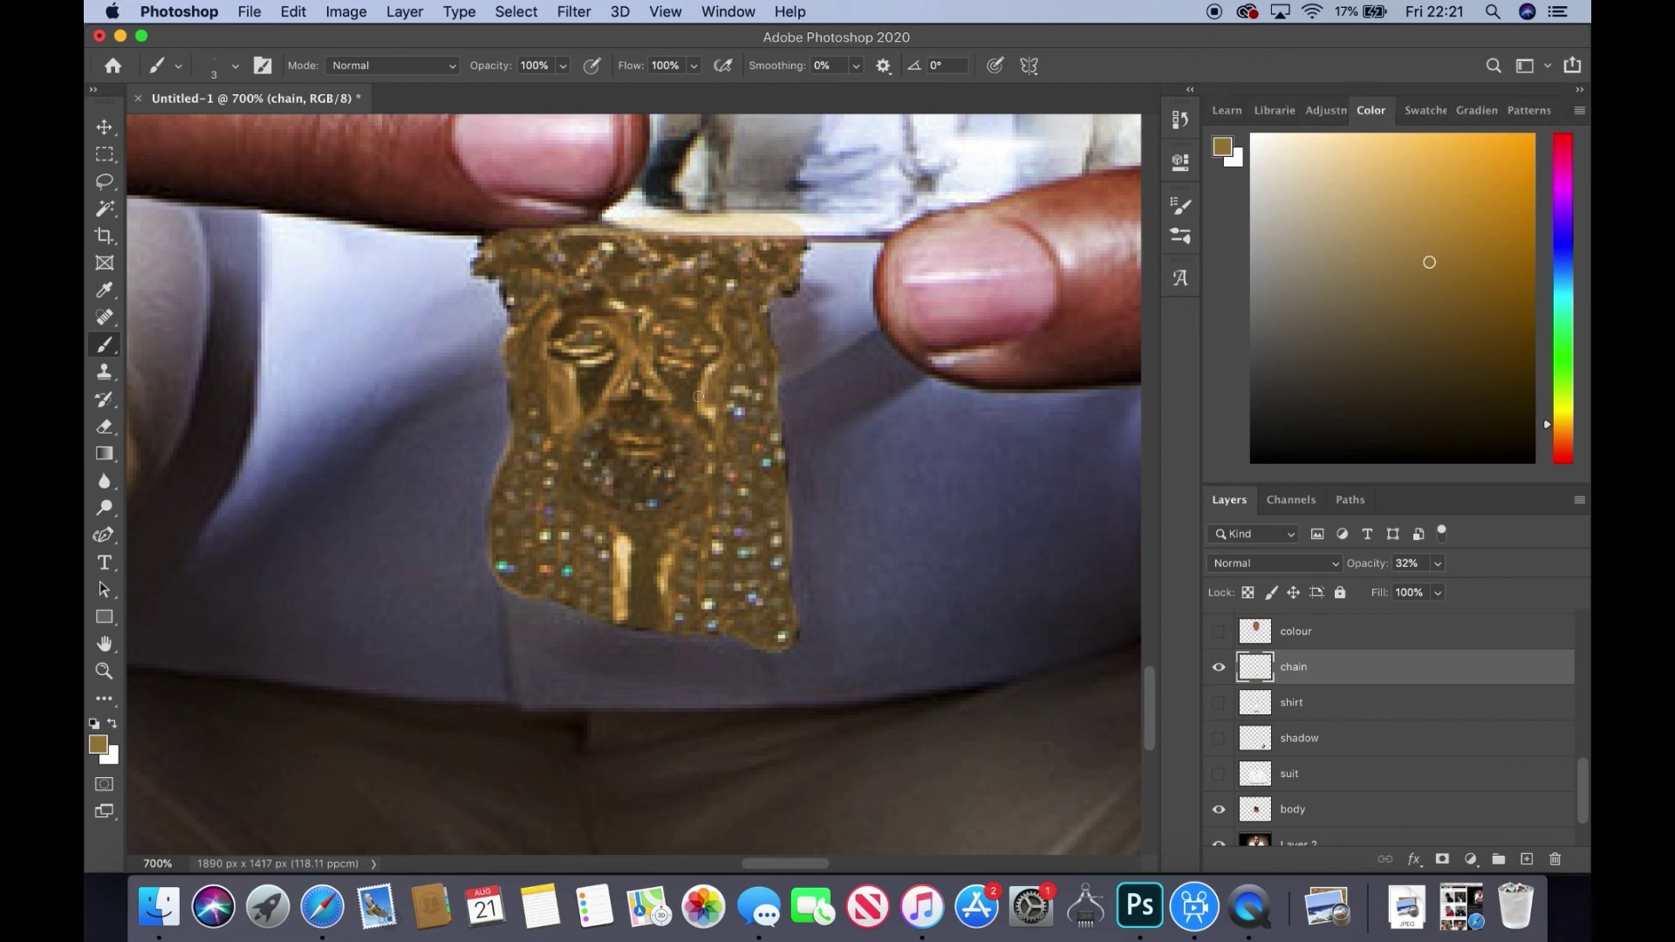
pyautogui.moveTo(613, 577); pyautogui.dragTo(637, 529)
pyautogui.press('0')
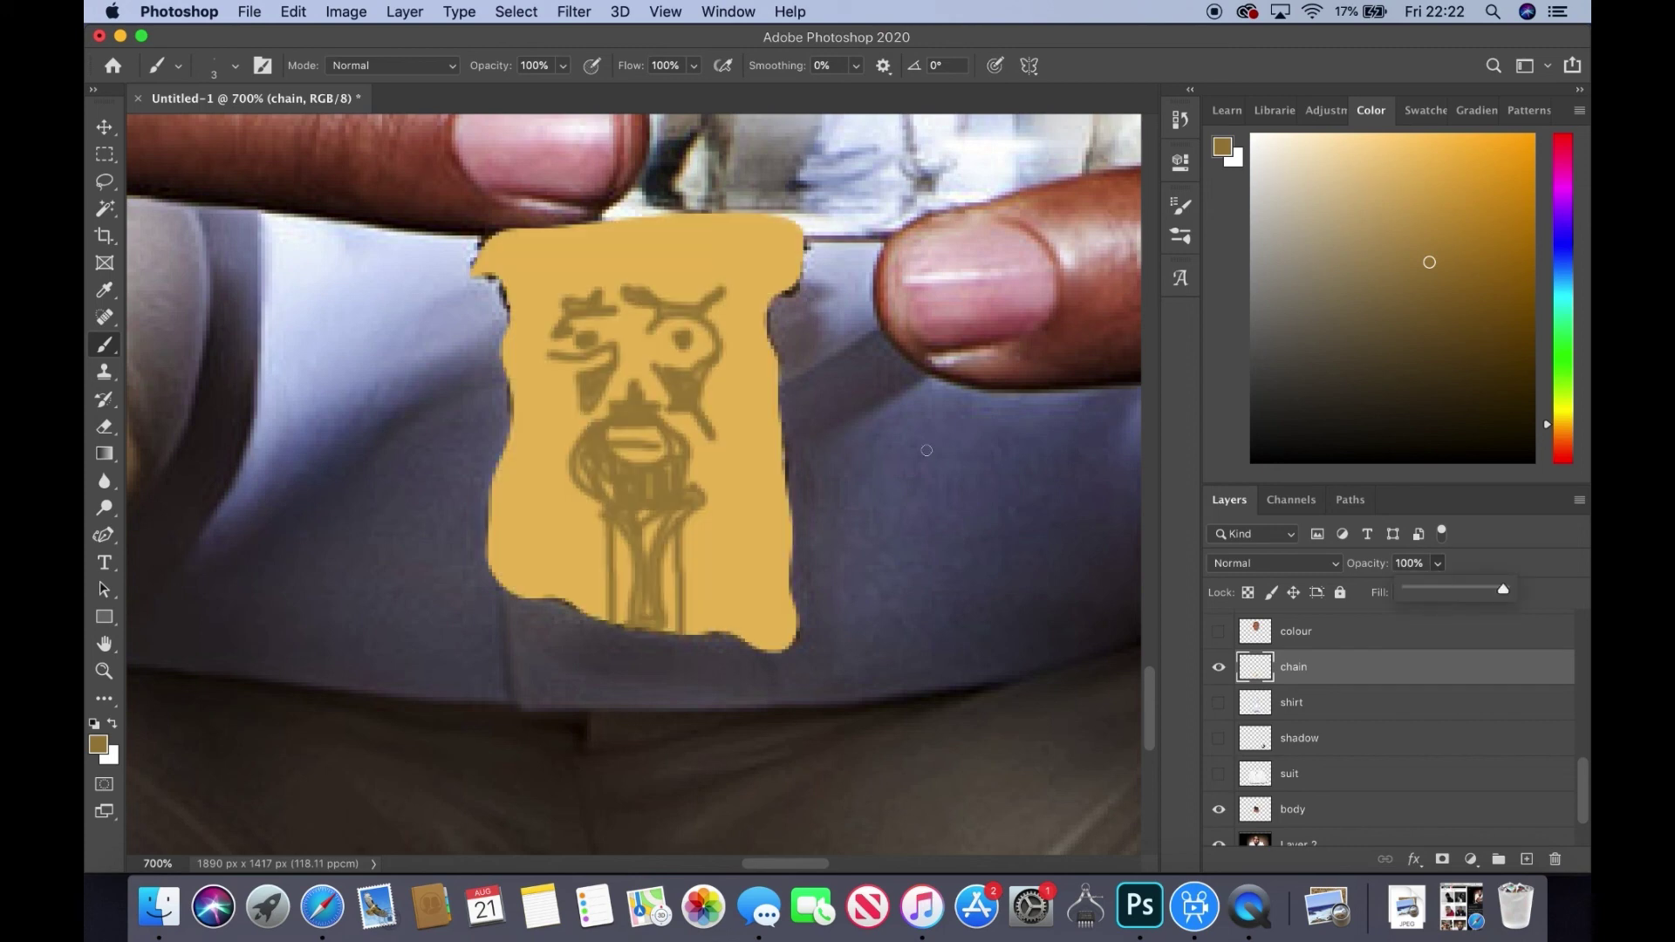
pyautogui.moveTo(537, 576)
pyautogui.mouseDown()
pyautogui.moveTo(596, 489)
pyautogui.moveTo(567, 558)
pyautogui.mouseUp()
pyautogui.moveTo(698, 471); pyautogui.dragTo(681, 576)
pyautogui.press('7')
pyautogui.click(214, 66)
pyautogui.moveTo(740, 354)
pyautogui.mouseDown()
pyautogui.moveTo(520, 261)
pyautogui.moveTo(785, 262)
pyautogui.moveTo(700, 576)
pyautogui.mouseUp()
pyautogui.press('0')
# - Draw dark eyes, nose and brows on the pendant with a 2-4 px brush
pyautogui.press('[')
pyautogui.press('[')
pyautogui.moveTo(678, 354); pyautogui.dragTo(629, 414)
pyautogui.click(214, 66)
pyautogui.press('Return')
pyautogui.moveTo(567, 314)
pyautogui.mouseDown()
pyautogui.moveTo(611, 297)
pyautogui.moveTo(673, 326)
pyautogui.moveTo(645, 408)
pyautogui.mouseUp()
# - Paint cream highlights on the pendant face and along its right edge
pyautogui.keyDown('alt'); pyautogui.click(337, 307); pyautogui.keyUp('alt')
pyautogui.moveTo(624, 324)
pyautogui.mouseDown()
pyautogui.moveTo(611, 349)
pyautogui.moveTo(650, 388)
pyautogui.mouseUp()
pyautogui.moveTo(689, 288); pyautogui.dragTo(716, 432)
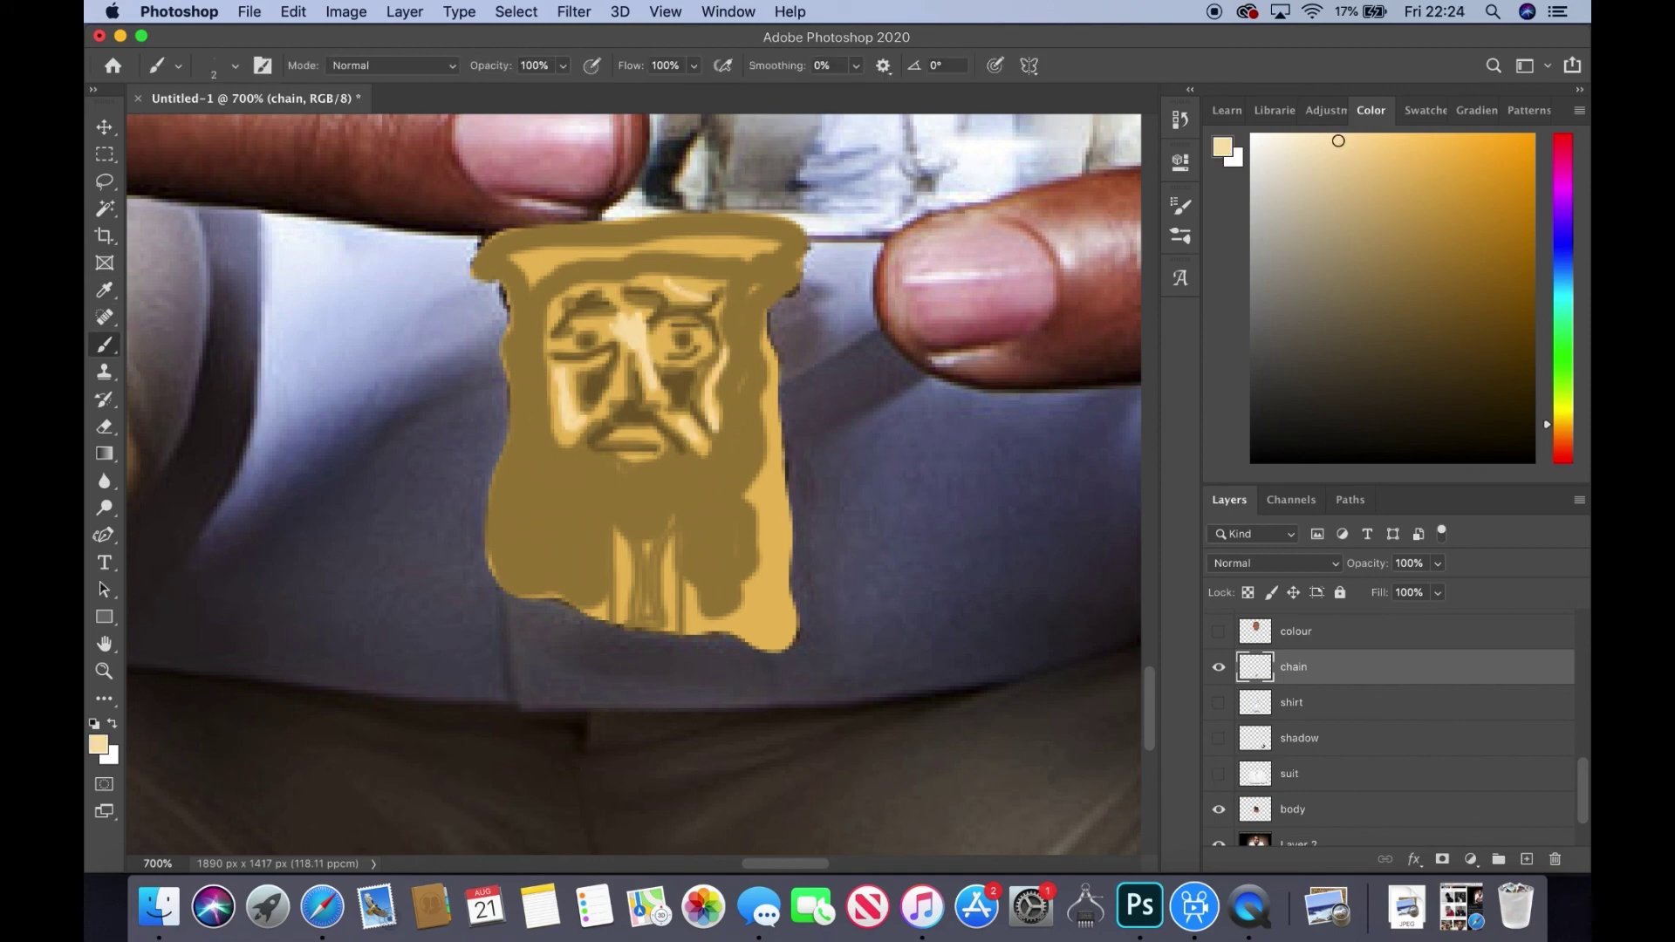
pyautogui.moveTo(772, 353); pyautogui.dragTo(783, 600)
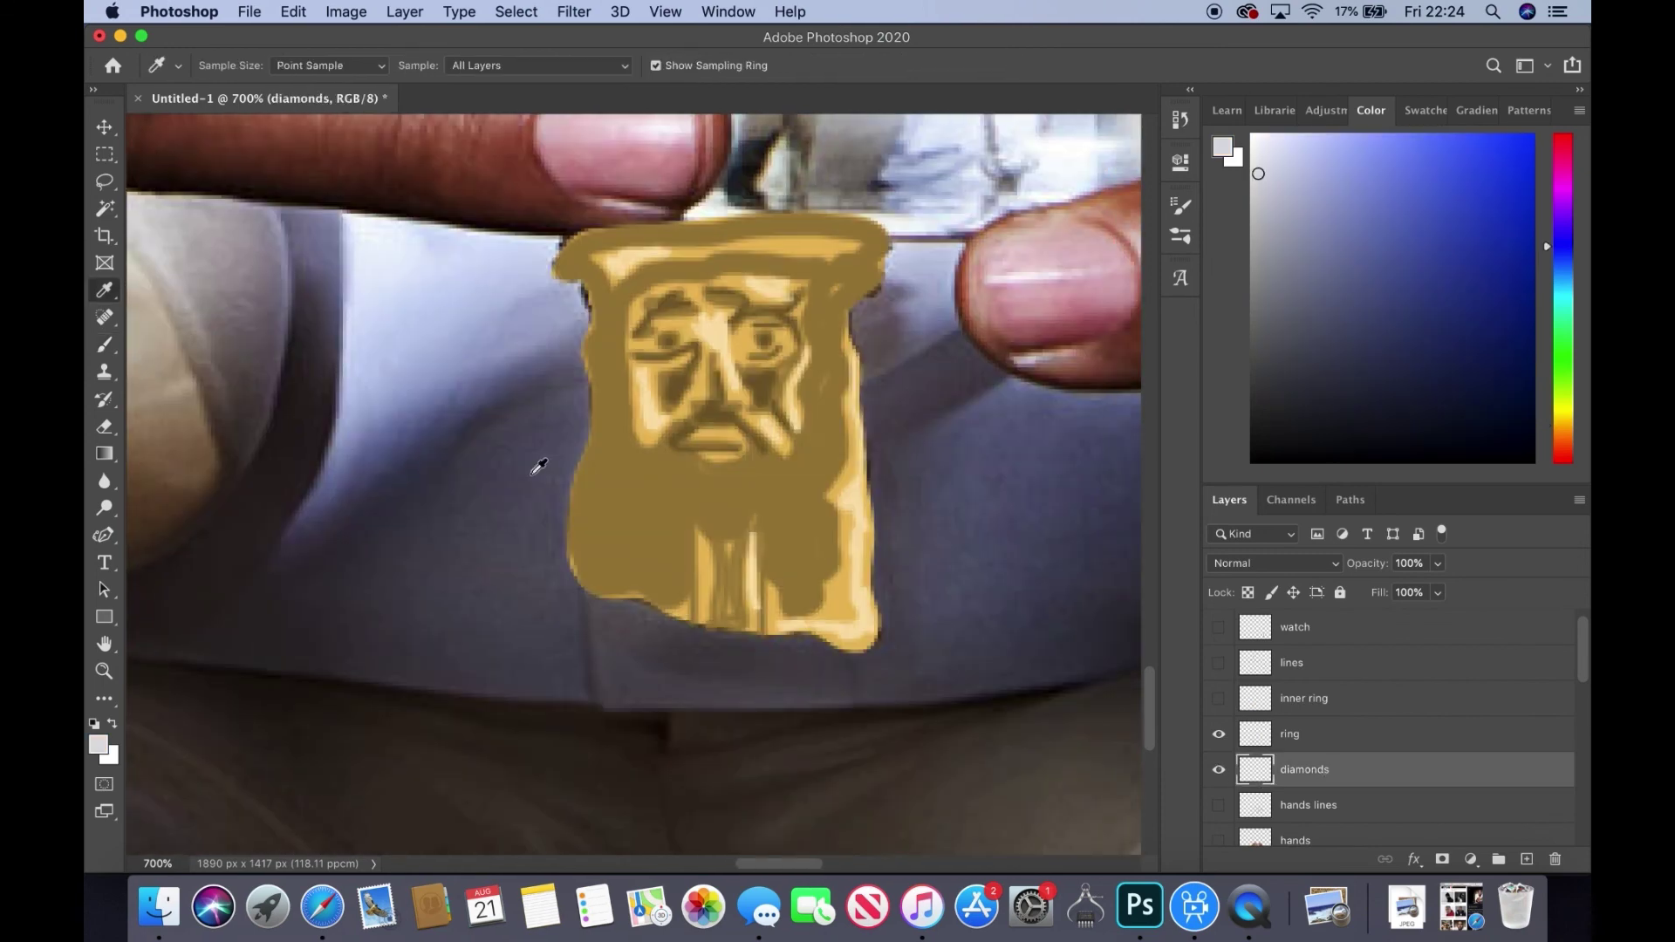
# - Dot white diamonds around the pendant with a 3 px brush, undoing two stray dots
pyautogui.write('3')
pyautogui.press('Return')
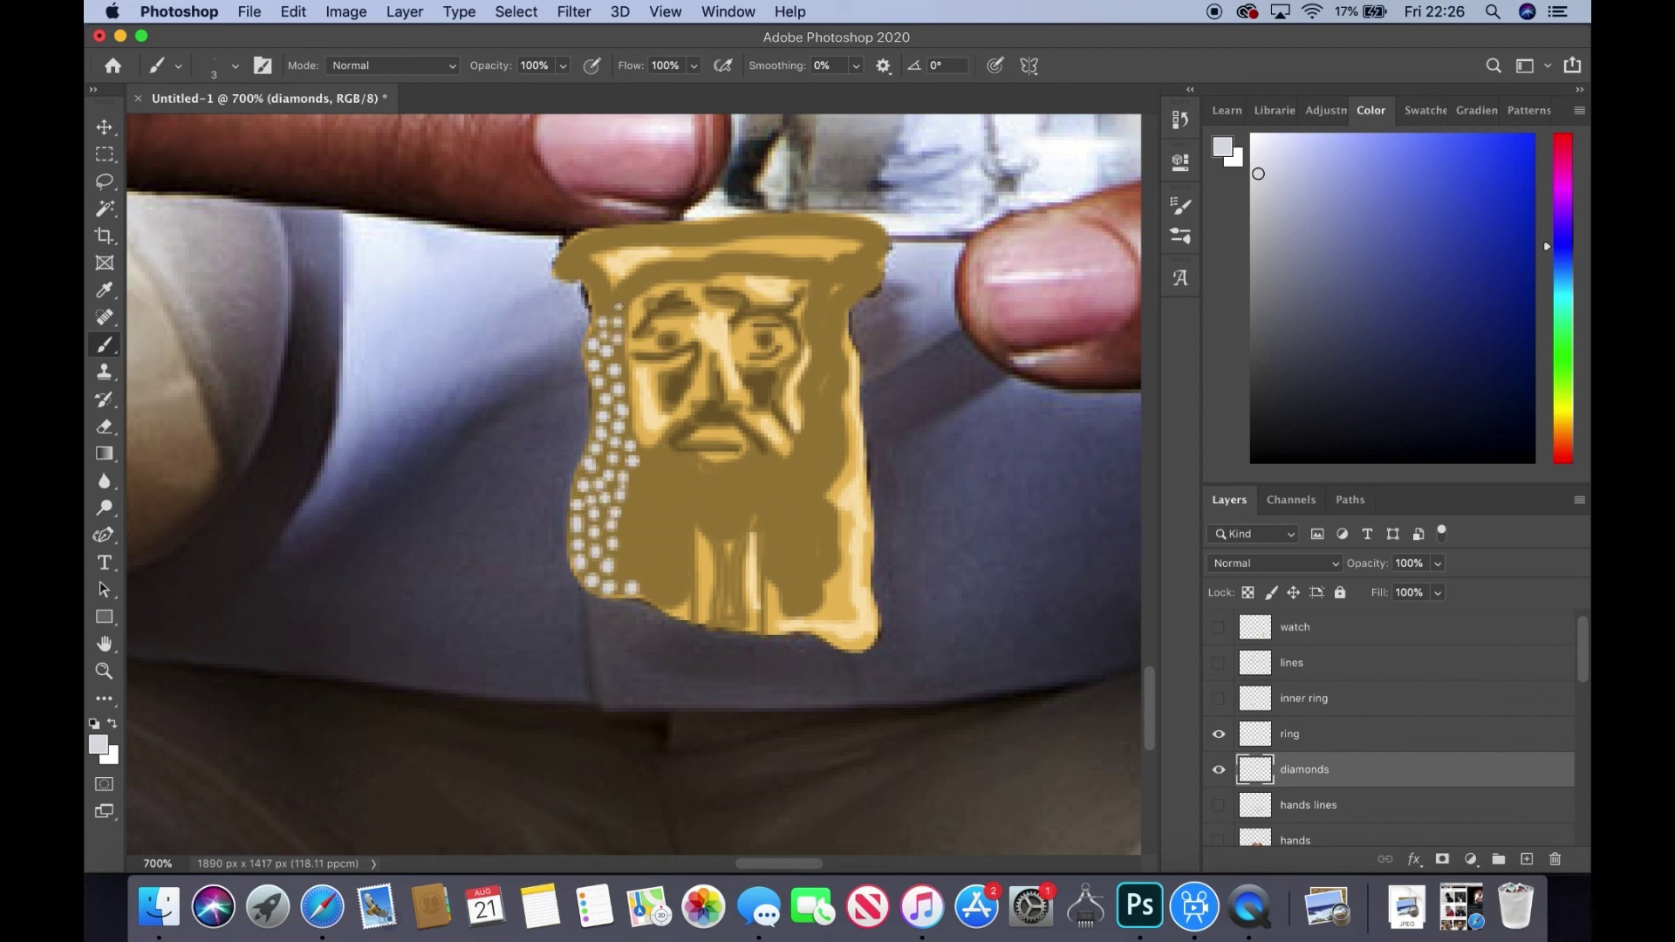
pyautogui.moveTo(729, 623)
pyautogui.mouseDown()
pyautogui.moveTo(834, 641)
pyautogui.moveTo(865, 550)
pyautogui.mouseUp()
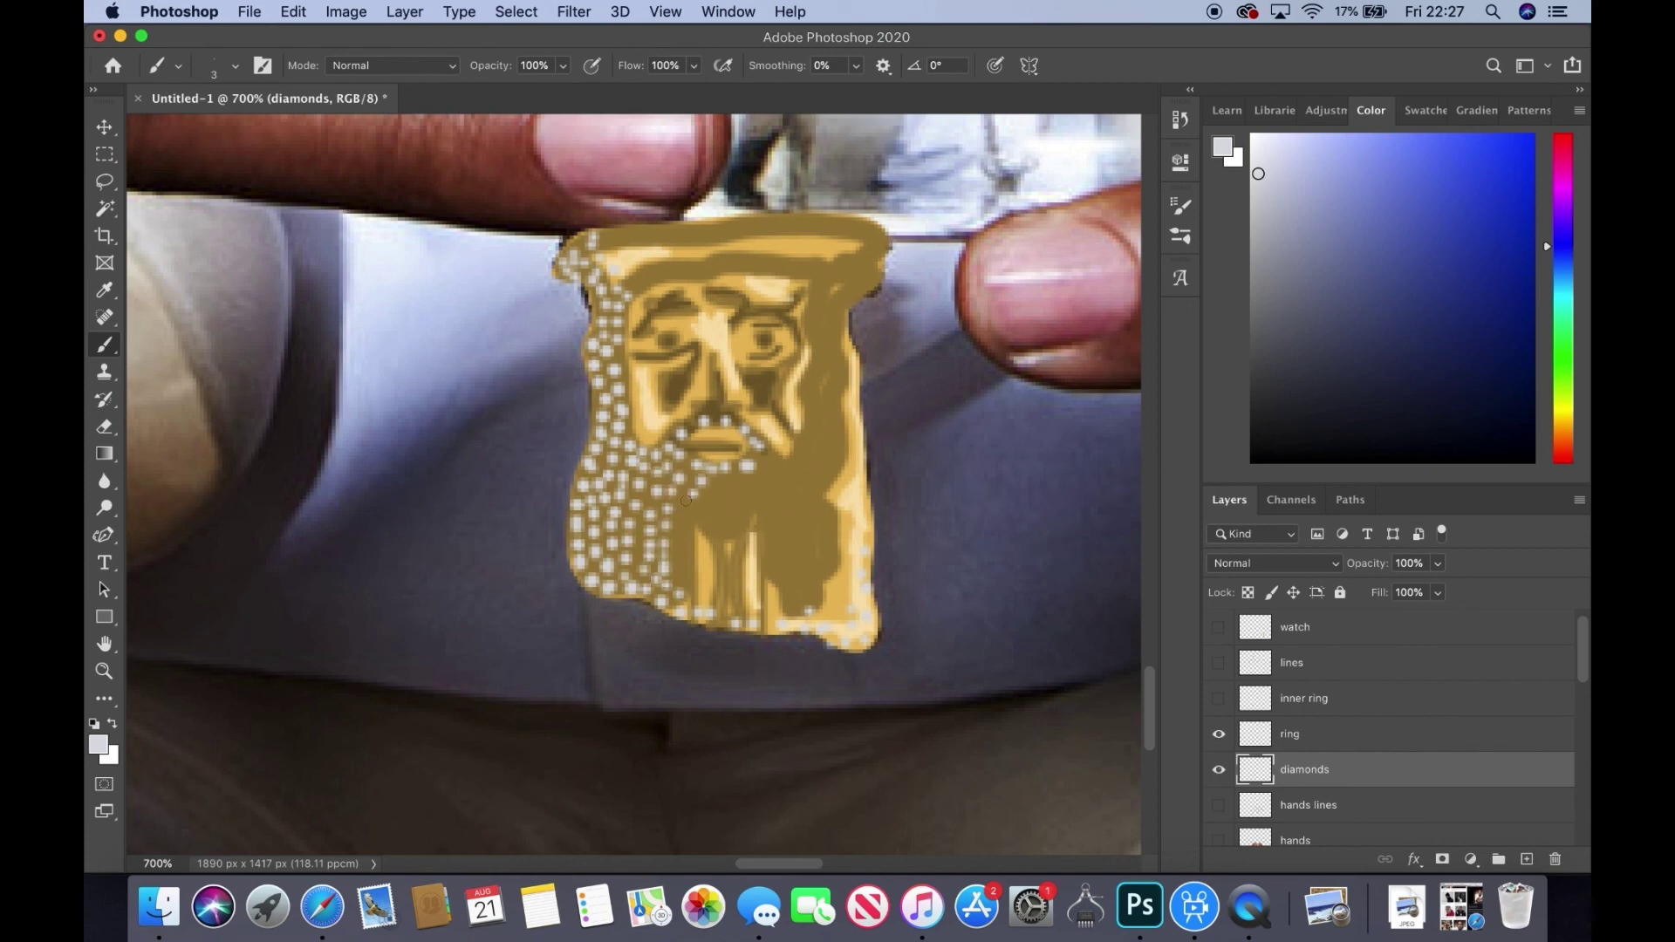
pyautogui.press('super+z')
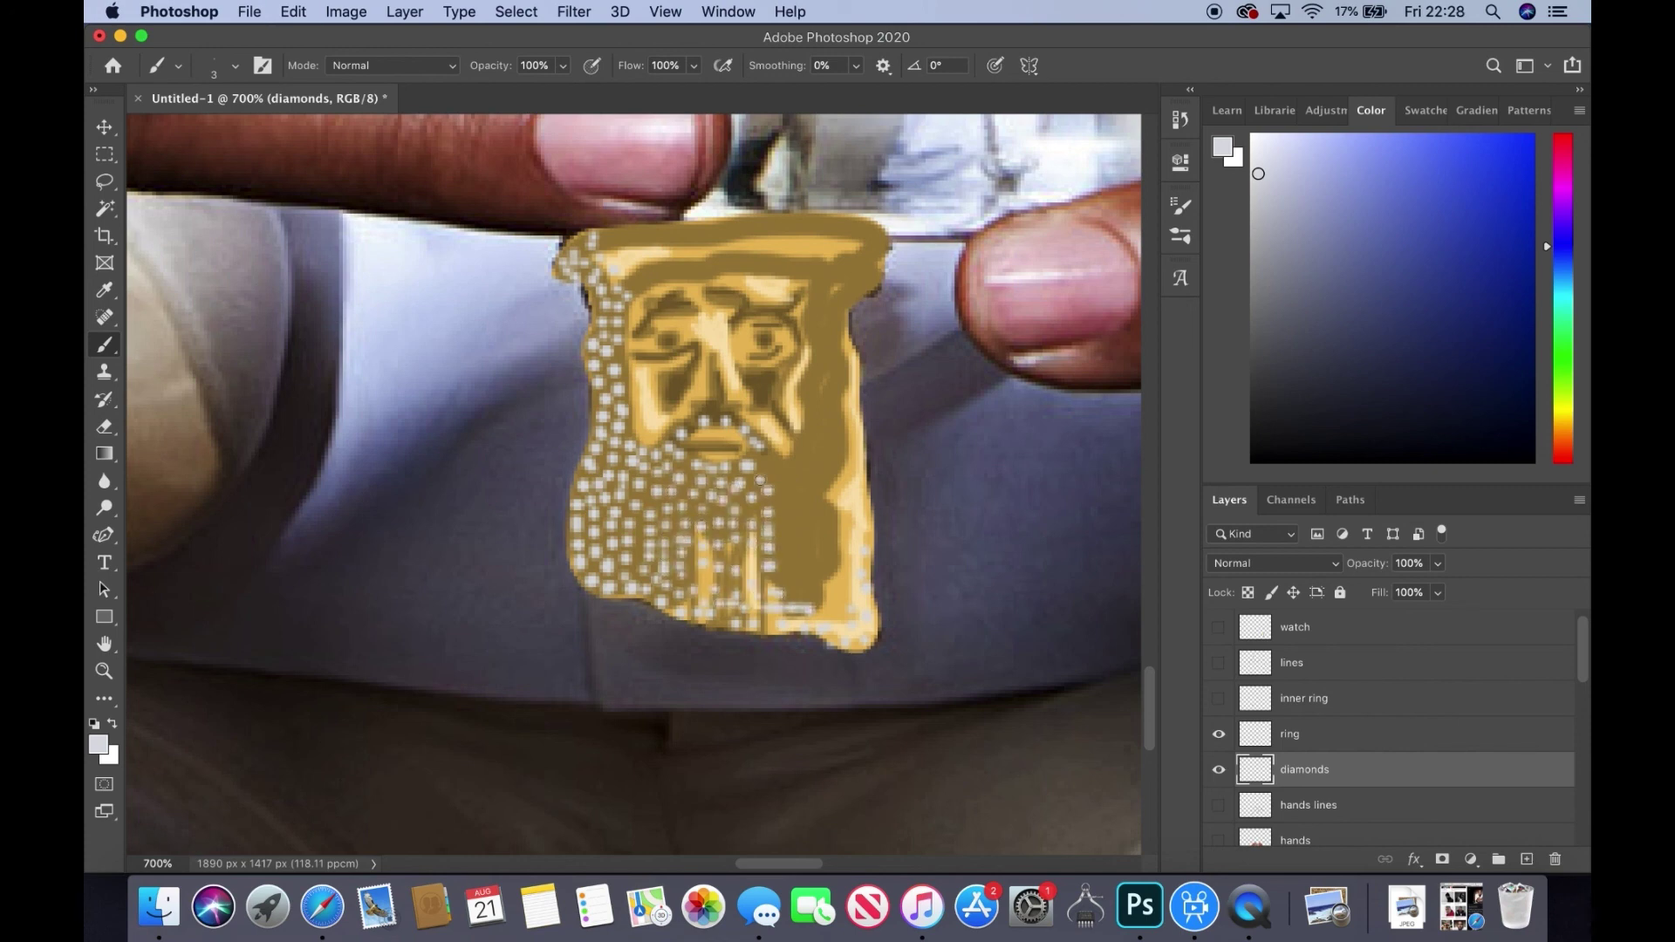
pyautogui.press('super+z')
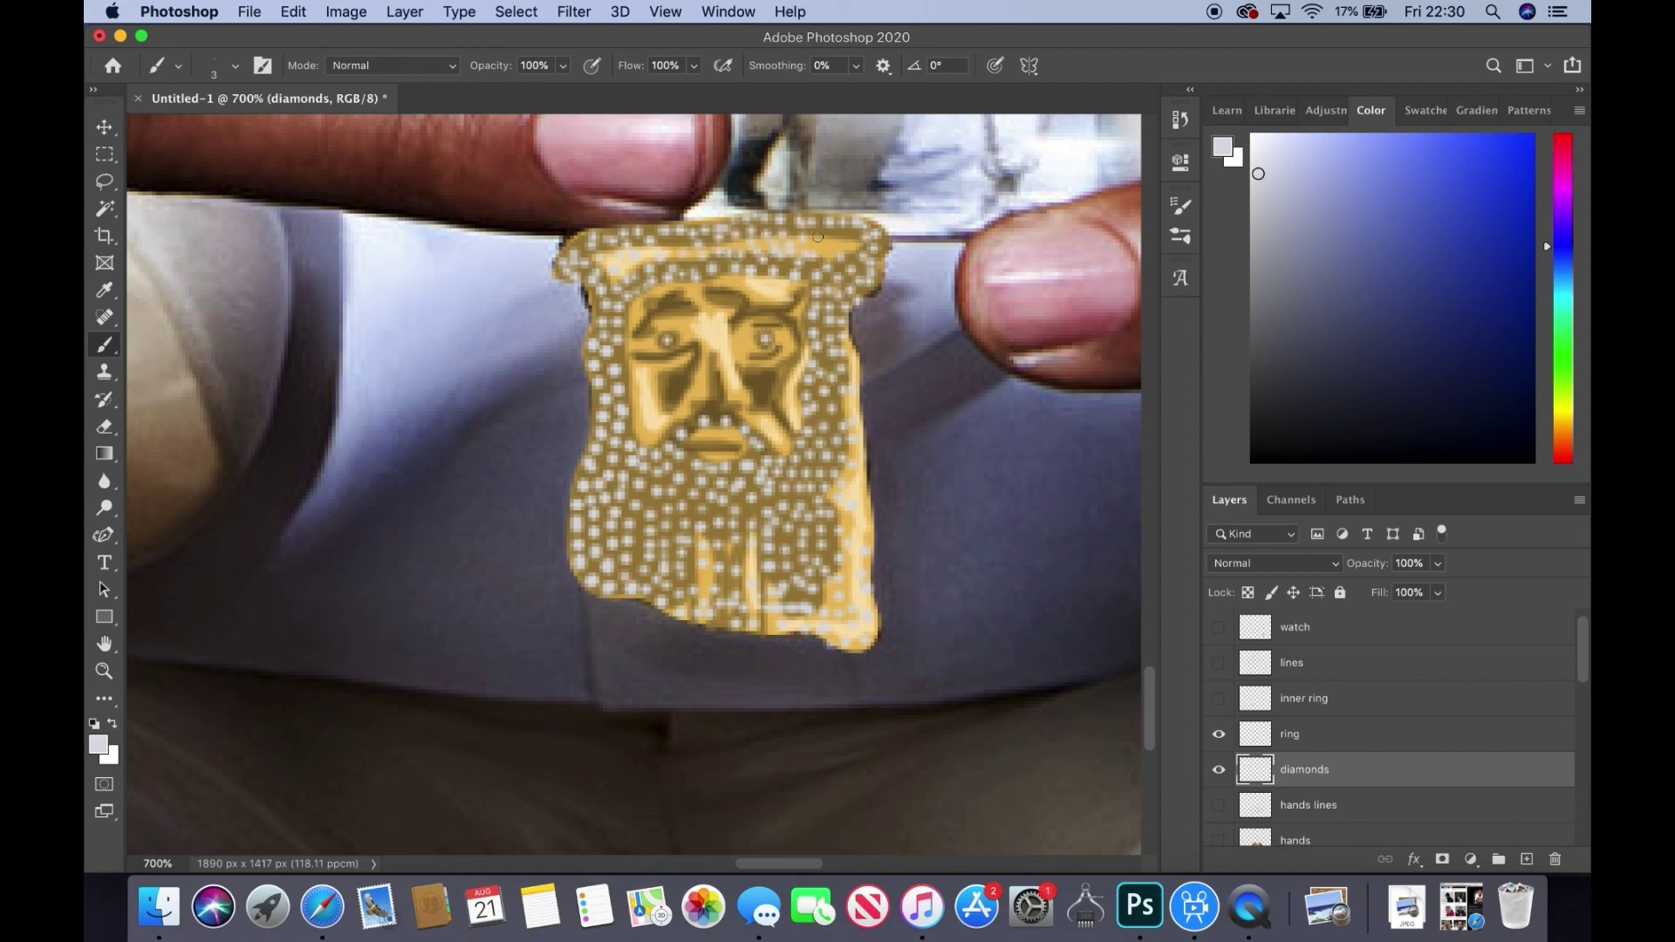
pyautogui.press('z')
pyautogui.moveTo(837, 252); pyautogui.dragTo(393, 442)
# - Turn on visibility of the cartoon shirt, shadow and suit clothing layers
pyautogui.scroll(-3, 1216, 708)
pyautogui.moveTo(1219, 774); pyautogui.dragTo(1219, 810)
pyautogui.click(1293, 774)
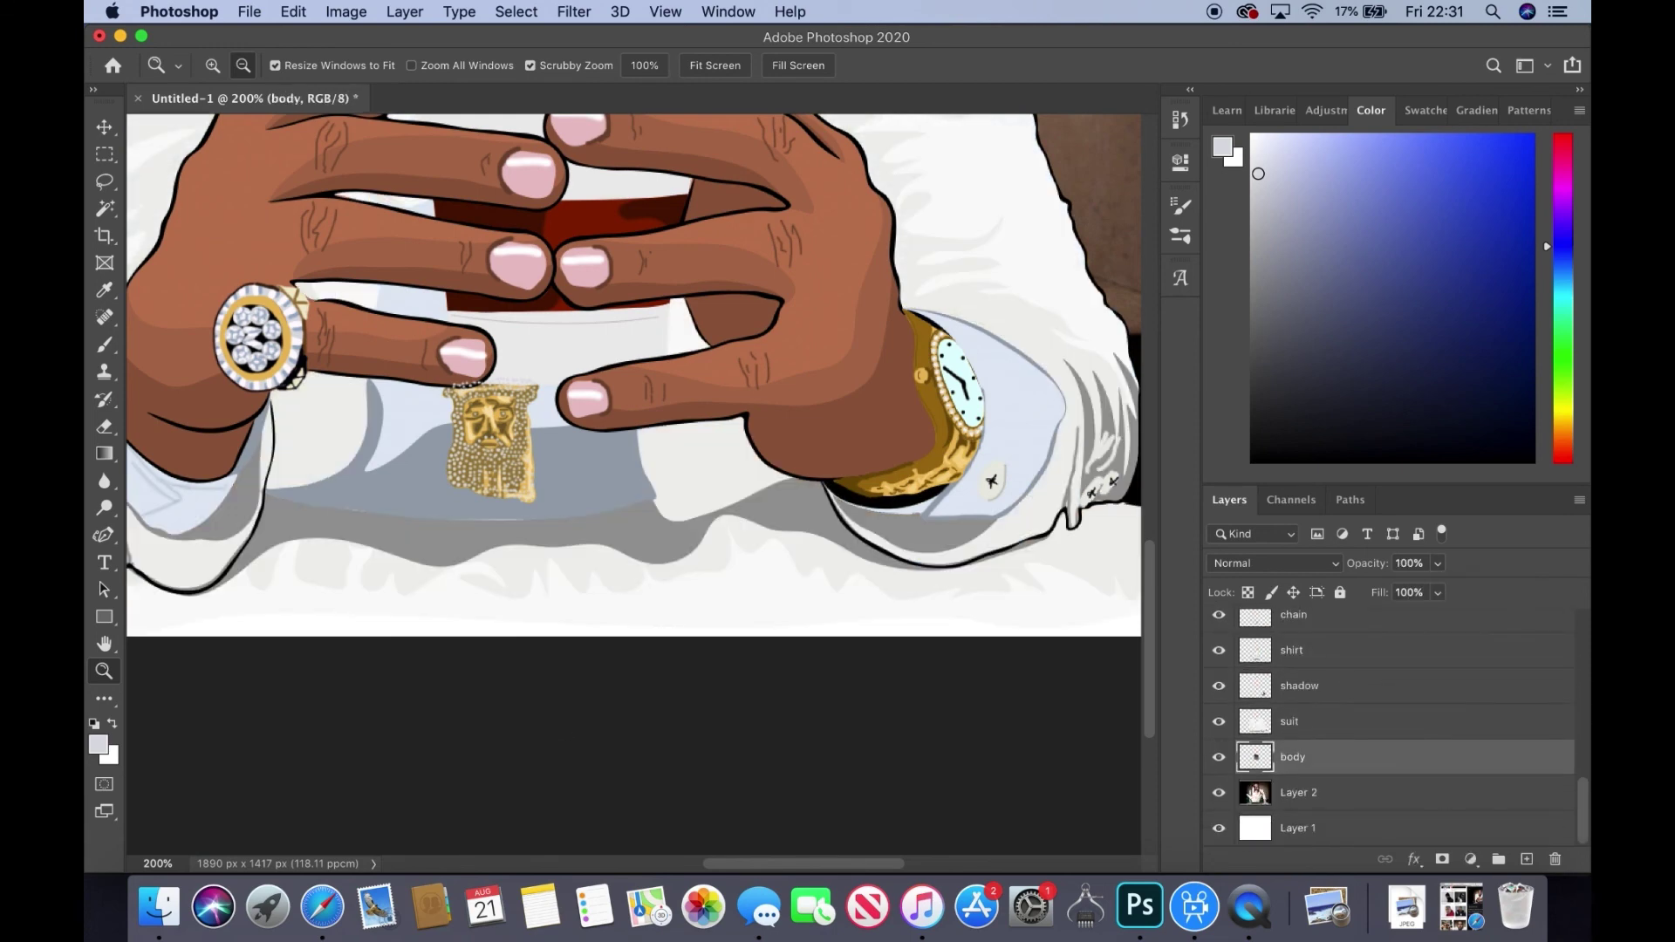
pyautogui.moveTo(1583, 768); pyautogui.dragTo(1588, 785)
# - Nudge the chain pendant layer slightly right and down, then zoom back out
pyautogui.click(541, 436)
pyautogui.press('v')
pyautogui.moveTo(453, 316); pyautogui.dragTo(527, 335)
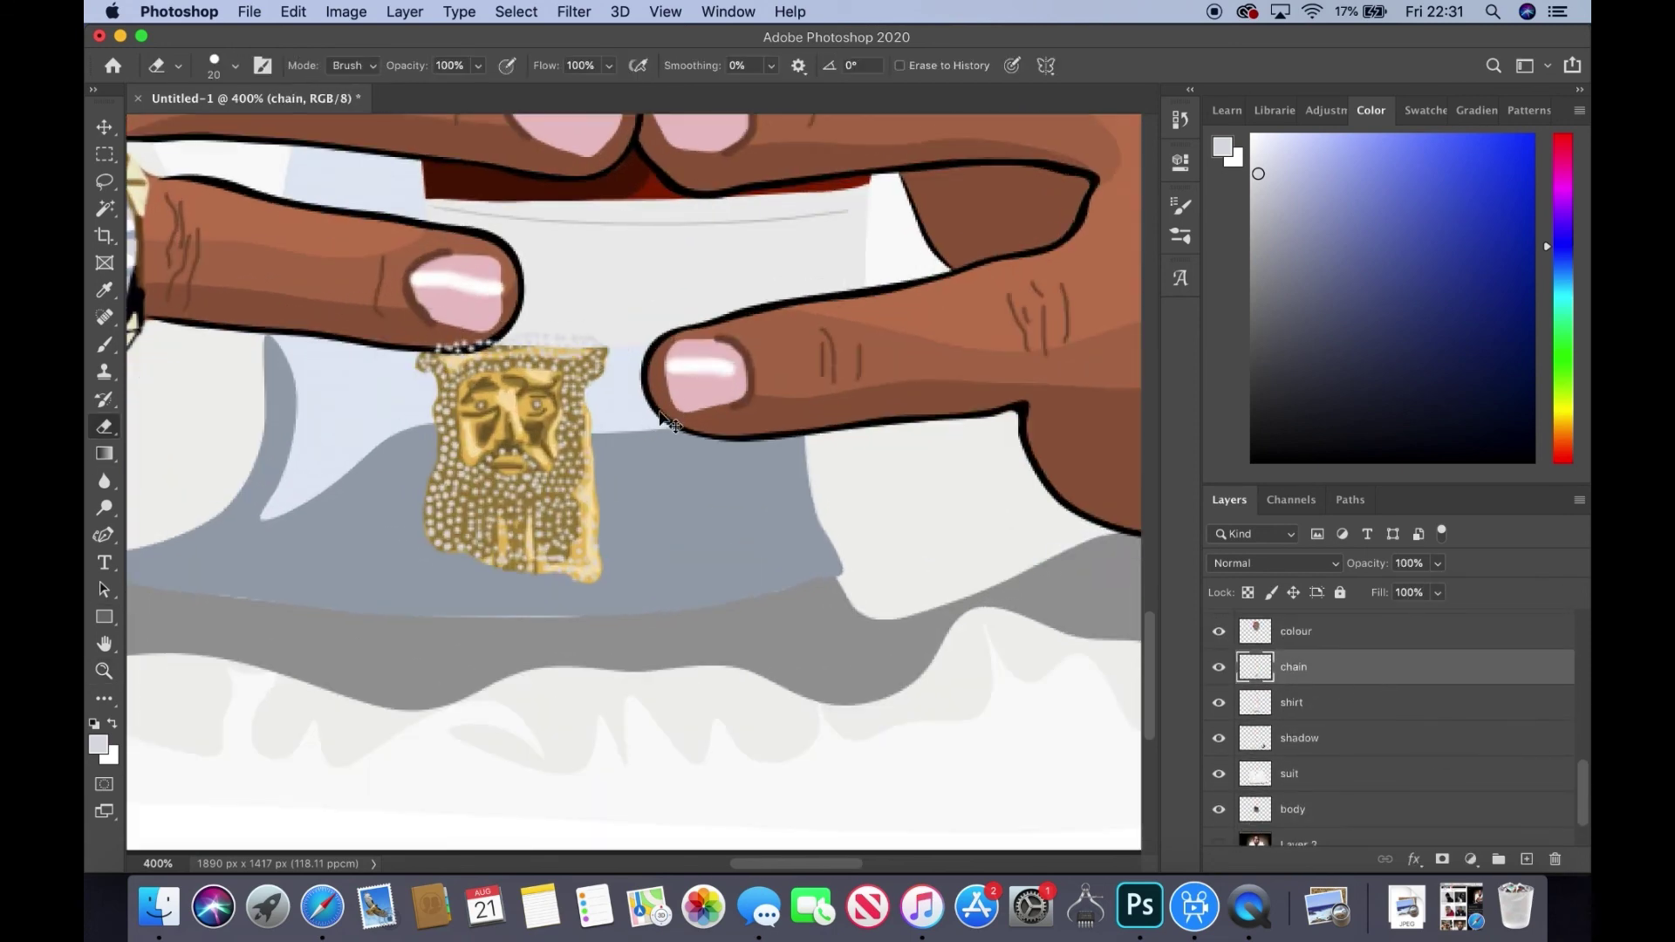
pyautogui.press('z')
pyautogui.hotkey('ctrl', '-')
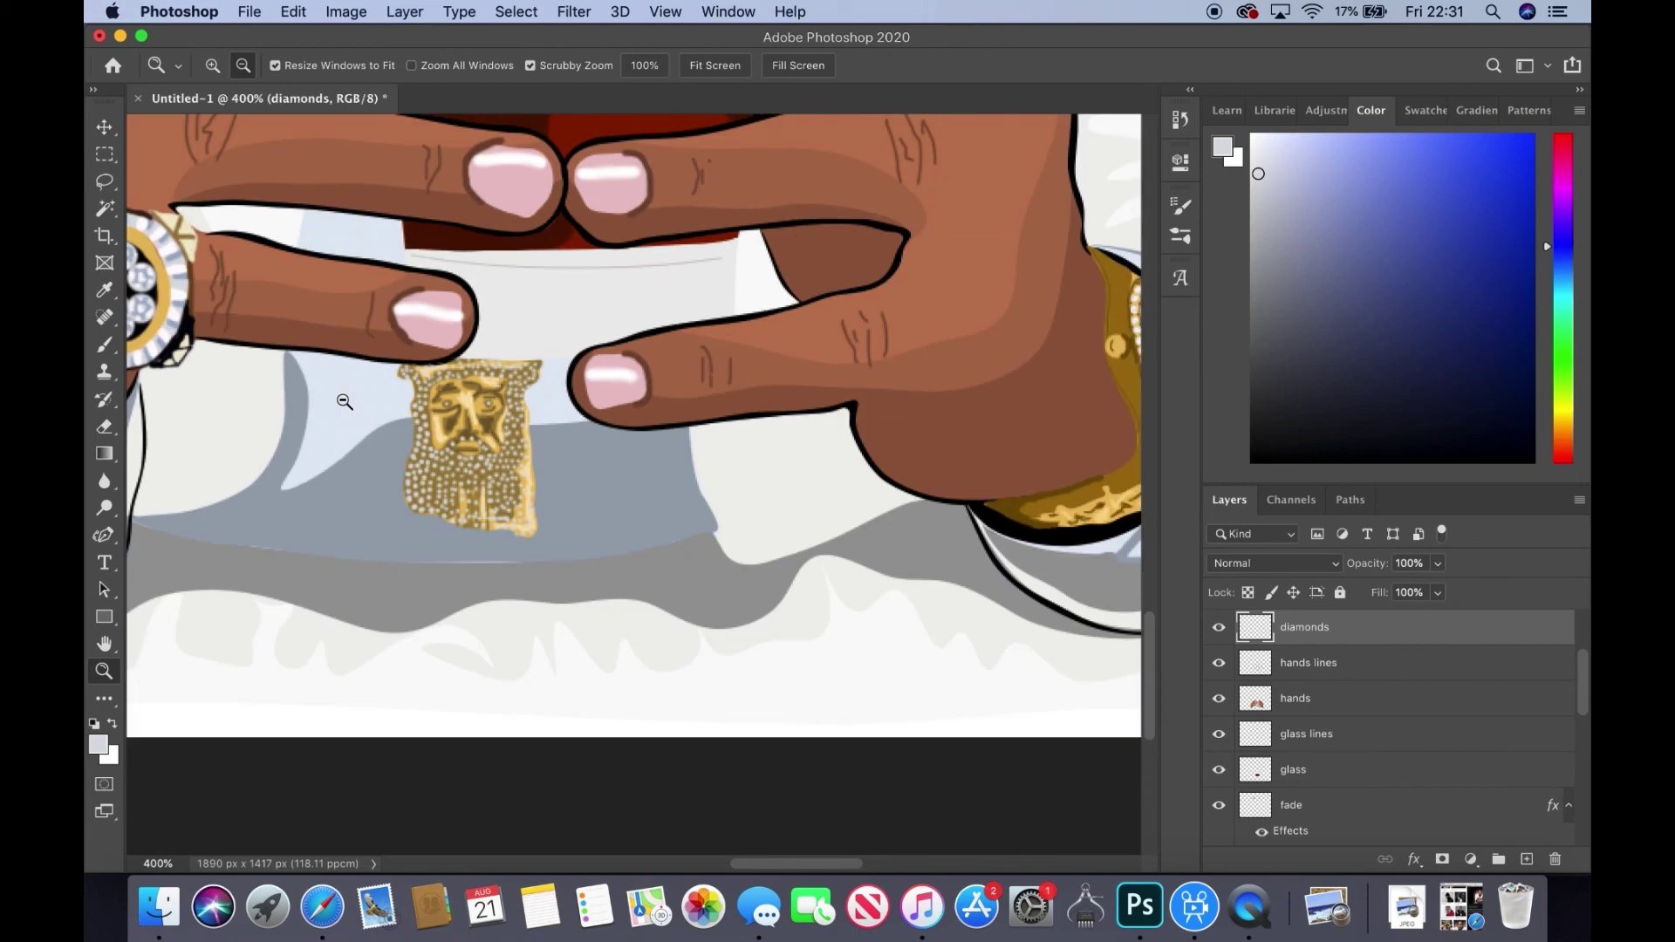
pyautogui.hotkey('ctrl', '-')
# - Zoom in on the glass and add a new layer named 'wine'
pyautogui.click(785, 602)
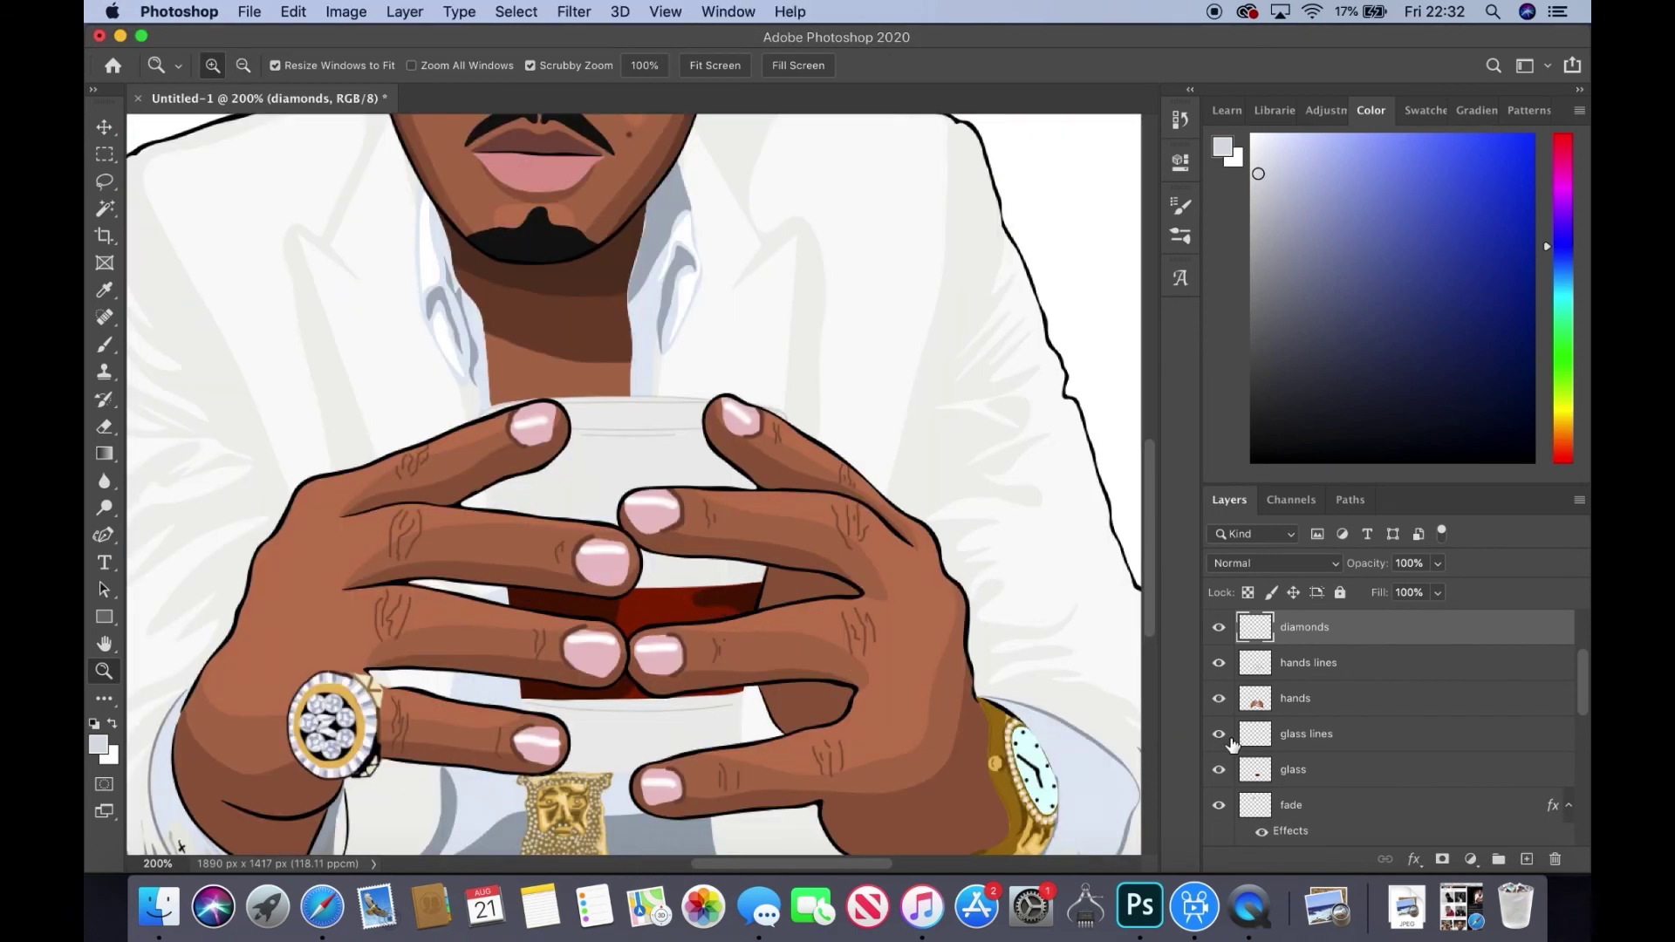
pyautogui.click(1294, 769)
pyautogui.write('wine')
pyautogui.press('Return')
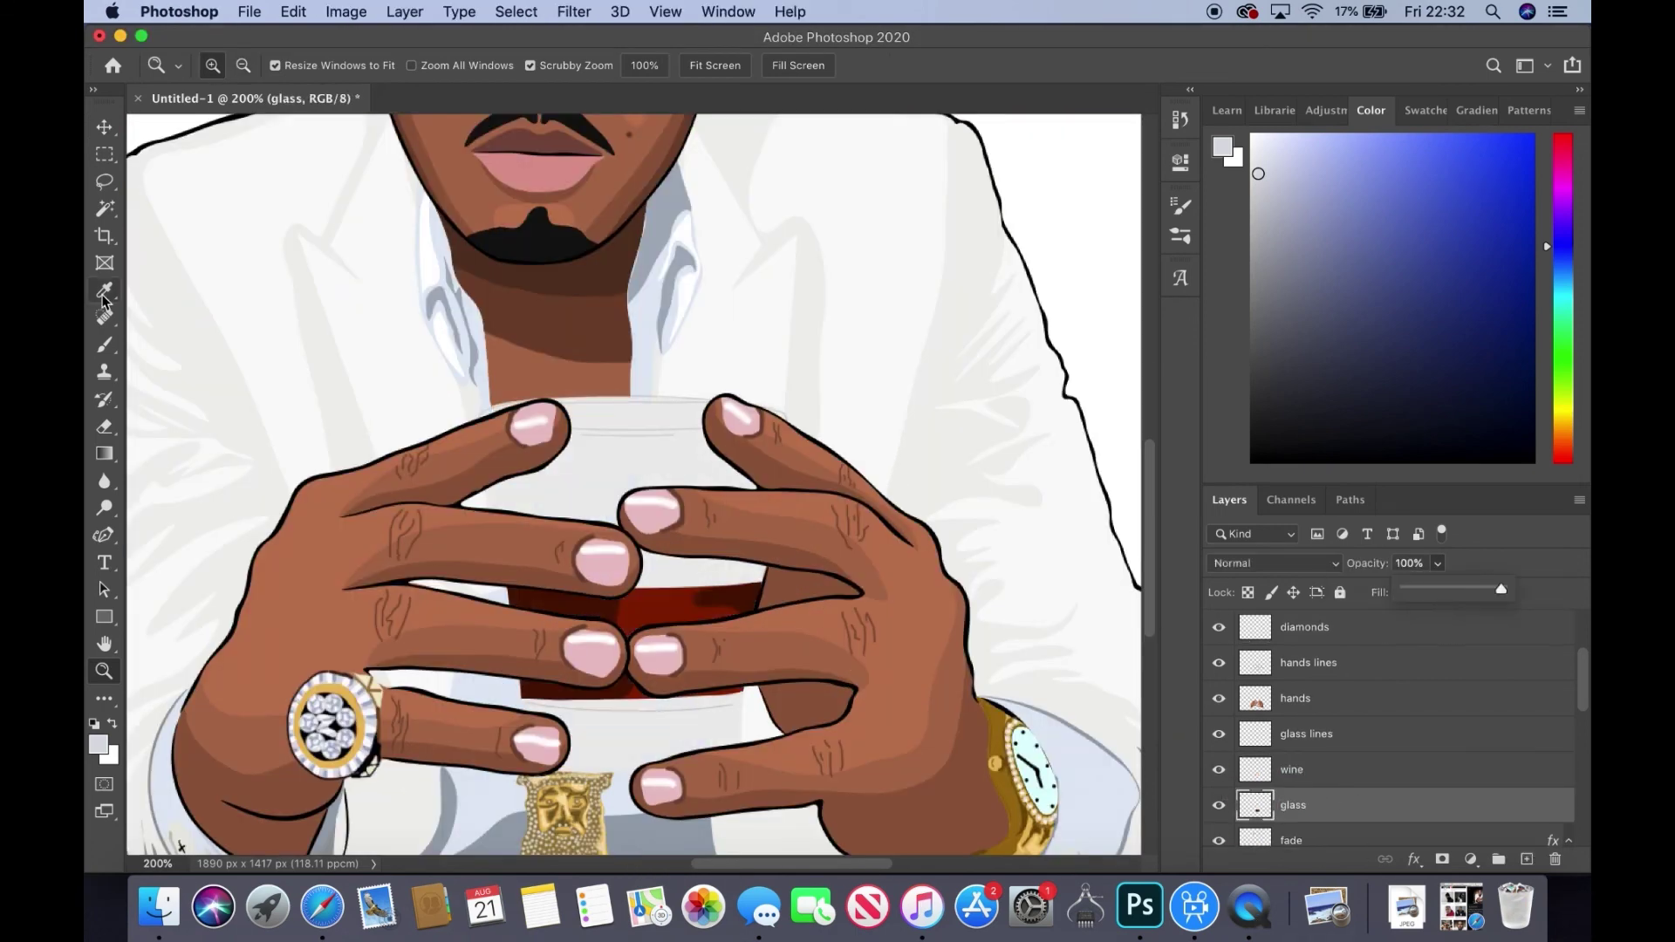
# - Fill a Curvature Pen outline of the wine's bottom and right side with sampled dark red
pyautogui.click(669, 628)
pyautogui.press('p')
pyautogui.click(380, 469)
pyautogui.click(632, 712)
pyautogui.click(777, 707)
pyautogui.click(844, 700)
pyautogui.click(865, 657)
pyautogui.click(882, 541)
pyautogui.hotkey('ctrl', 'Return')
pyautogui.hotkey('alt', 'BackSpace')
pyautogui.hotkey('ctrl', 'd')
# - Fill the wine with a darker sampled red and outline the wine's top edge
pyautogui.press('i')
pyautogui.press('p')
pyautogui.click(581, 489)
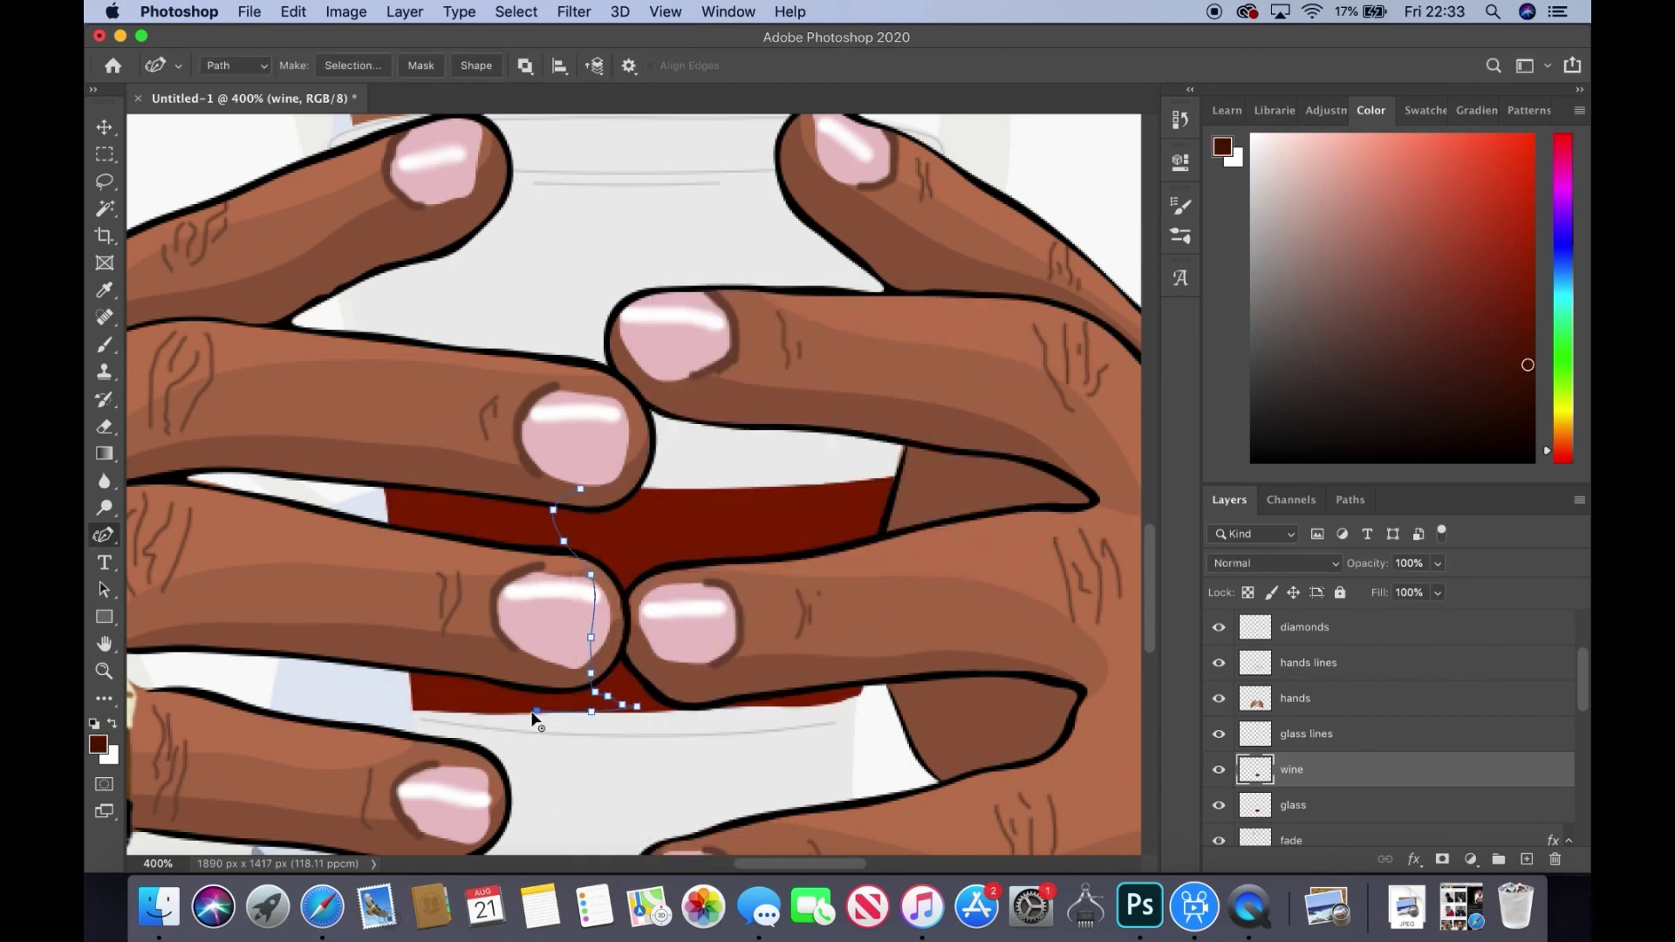
pyautogui.hotkey('ctrl', 'Return')
pyautogui.hotkey('alt', 'BackSpace')
pyautogui.hotkey('ctrl', 'd')
pyautogui.click(423, 469)
pyautogui.click(621, 453)
pyautogui.click(897, 477)
# - Fit the image, zoom back onto the glass, and hide the cartoon shirt to reveal the photo
pyautogui.press('z')
pyautogui.hotkey('ctrl', '0')
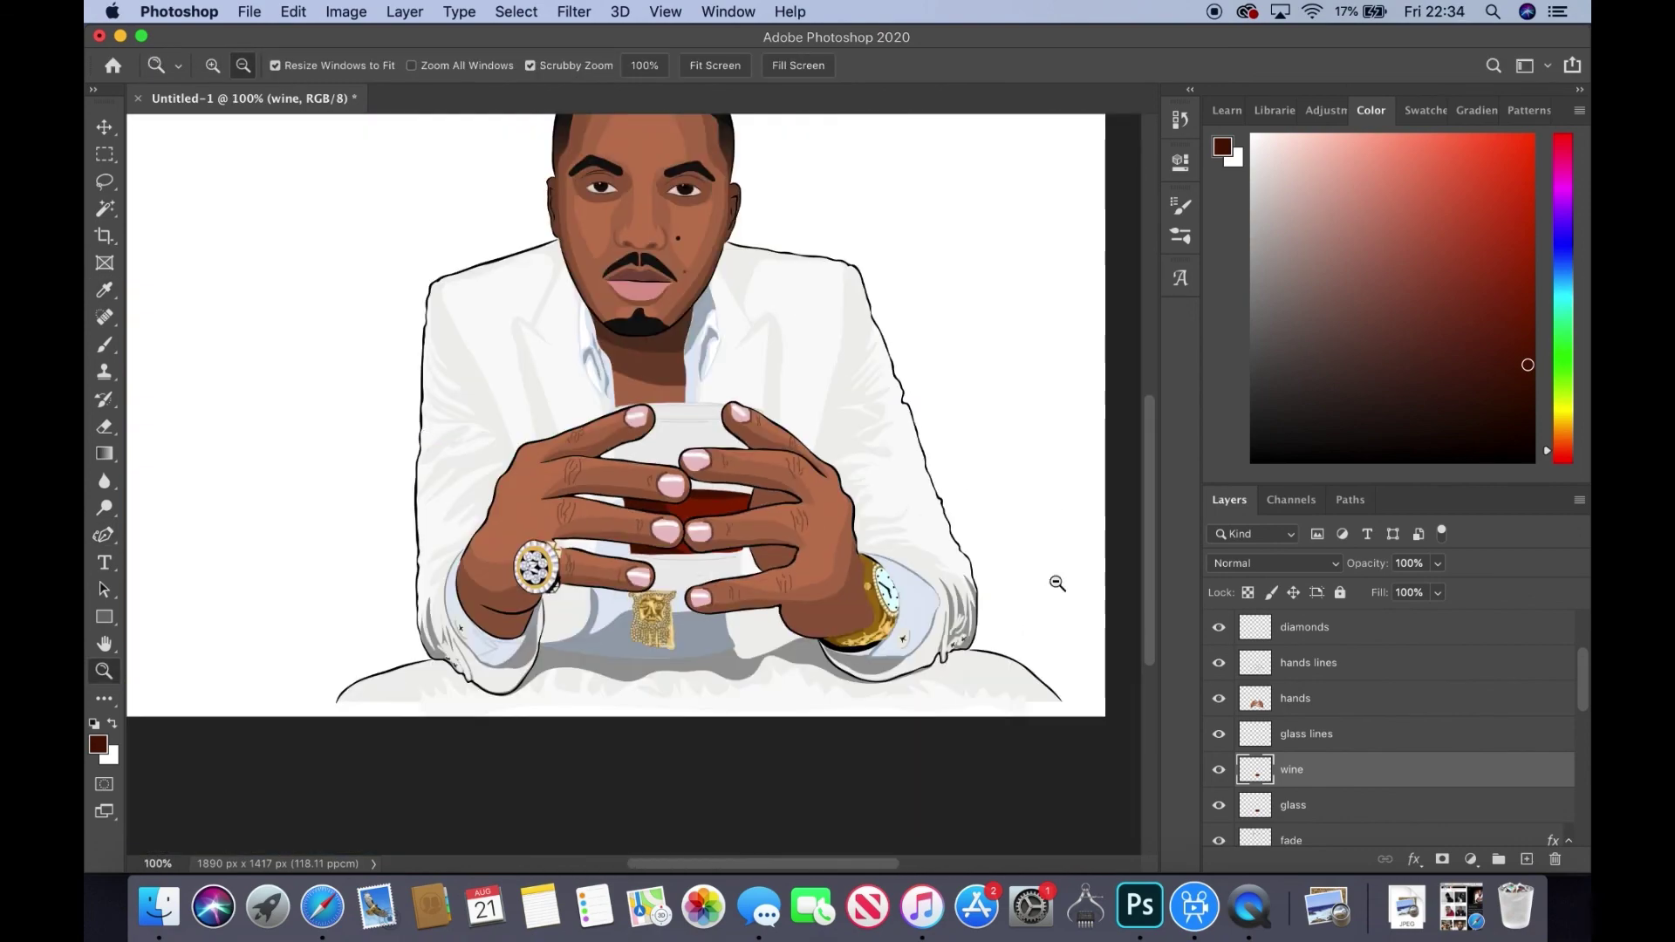
pyautogui.hotkey('alt', '[')
pyautogui.hotkey('ctrl', '+')
pyautogui.hotkey('ctrl', '+')
pyautogui.hotkey('ctrl', '+')
pyautogui.scroll(-5, 1396, 707)
pyautogui.click(1220, 671)
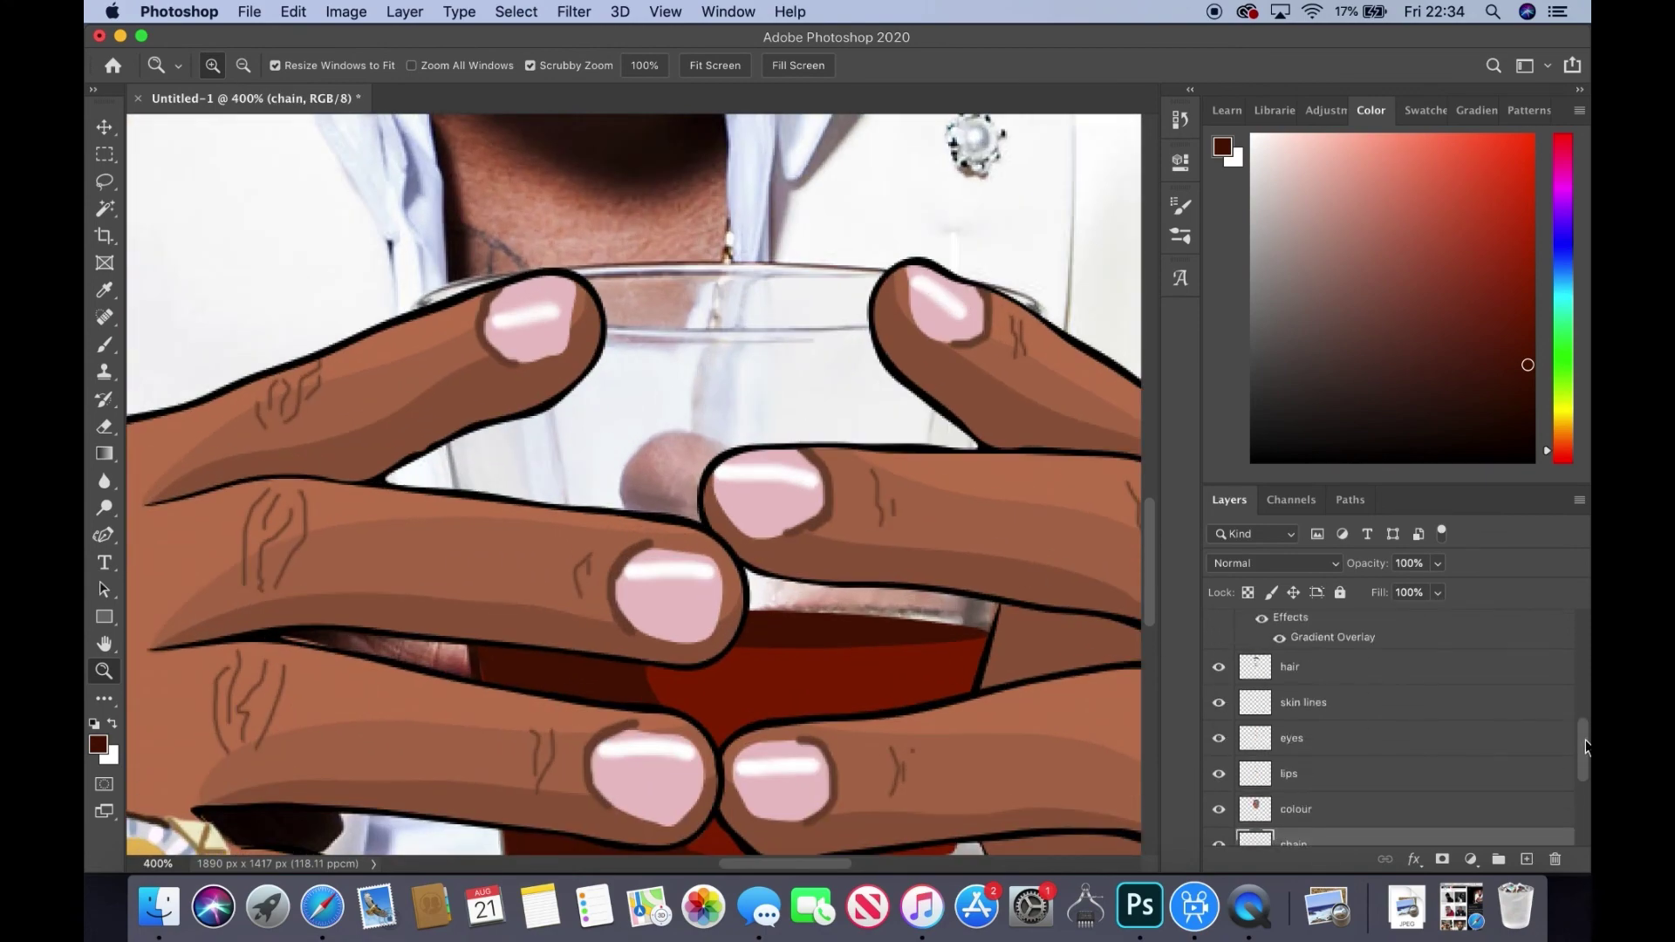
# - Rename the empty layer above fade to 'finger' and paint a tan fingertip behind the glass
pyautogui.click(1306, 702)
pyautogui.doubleClick(1306, 702)
pyautogui.write('finger')
pyautogui.press('Return')
pyautogui.press('b')
pyautogui.click(668, 476)
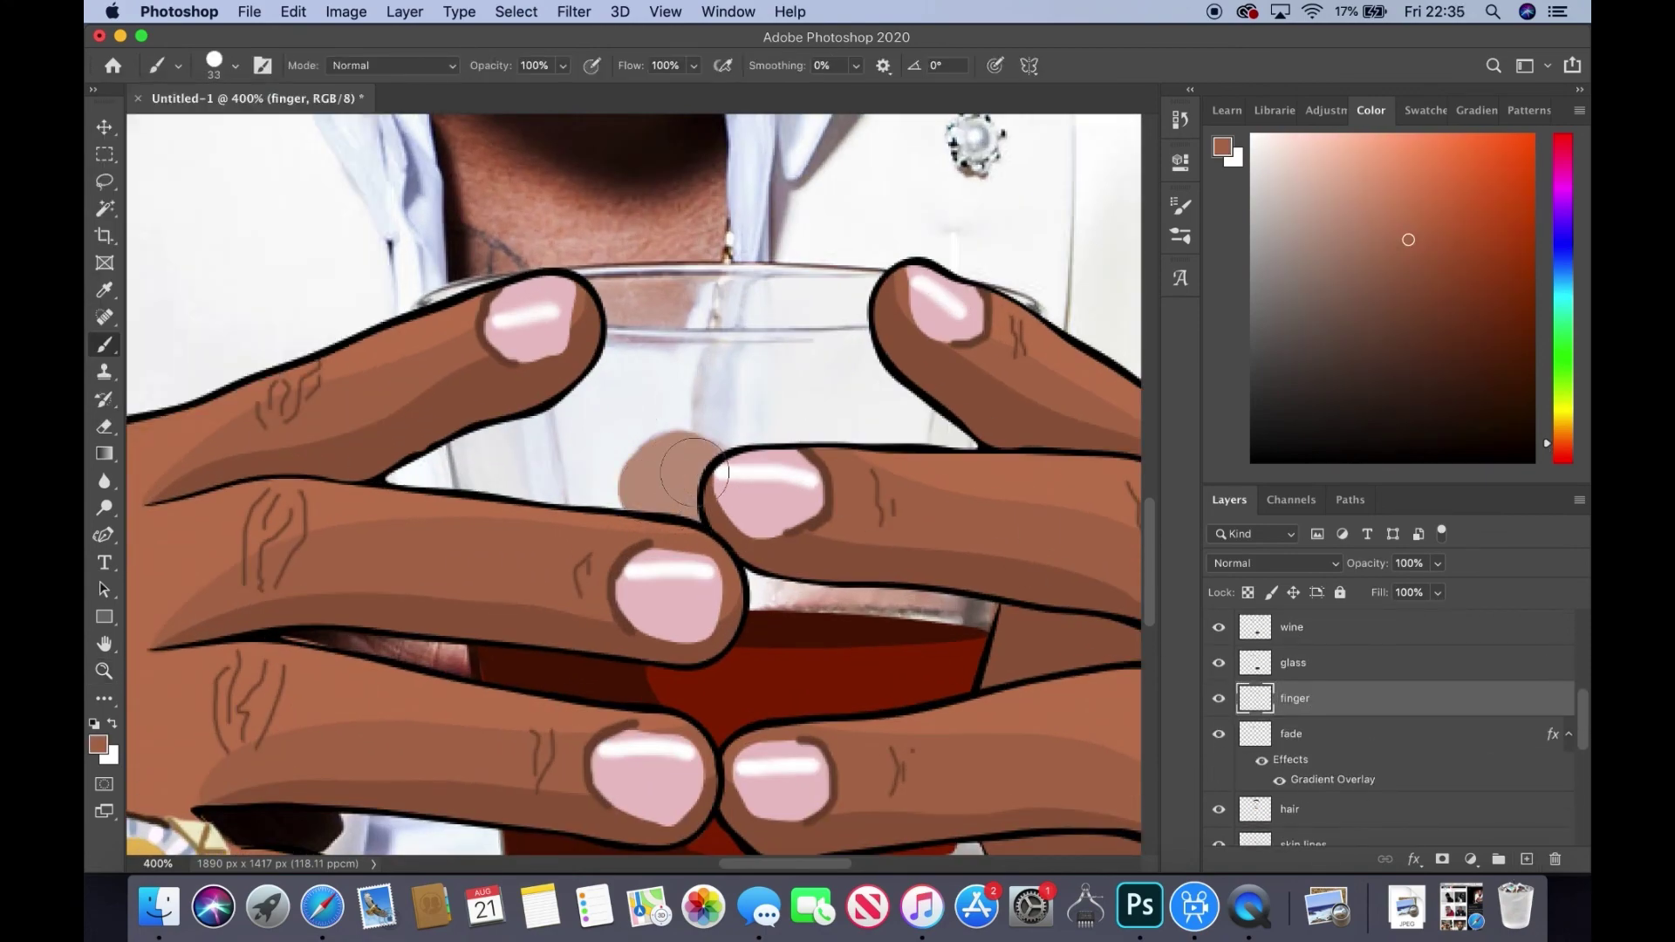
# - Reset colours, sample the brown finger colour, and set a 3 px brush
pyautogui.press('d')
pyautogui.hotkey('ctrl', 'shift', 'alt', 'n')
pyautogui.hotkey('ctrl', '[')
pyautogui.click(1307, 698)
pyautogui.keyDown('alt'); pyautogui.click(786, 576); pyautogui.keyUp('alt')
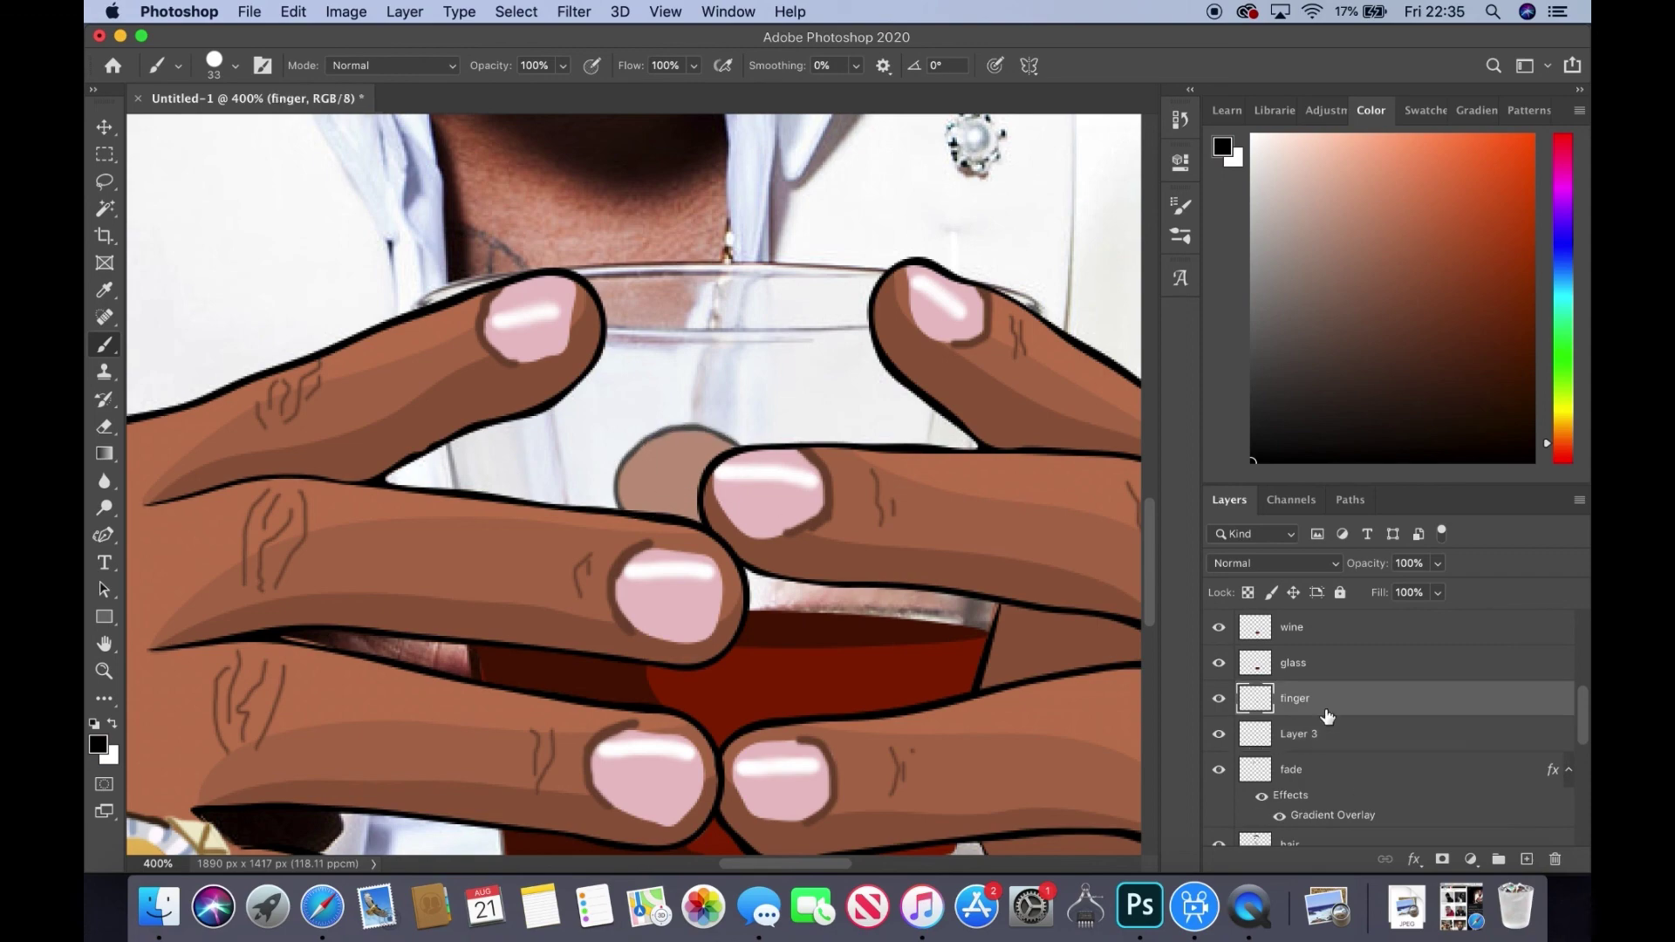
pyautogui.click(236, 65)
pyautogui.write('3')
pyautogui.press('Return')
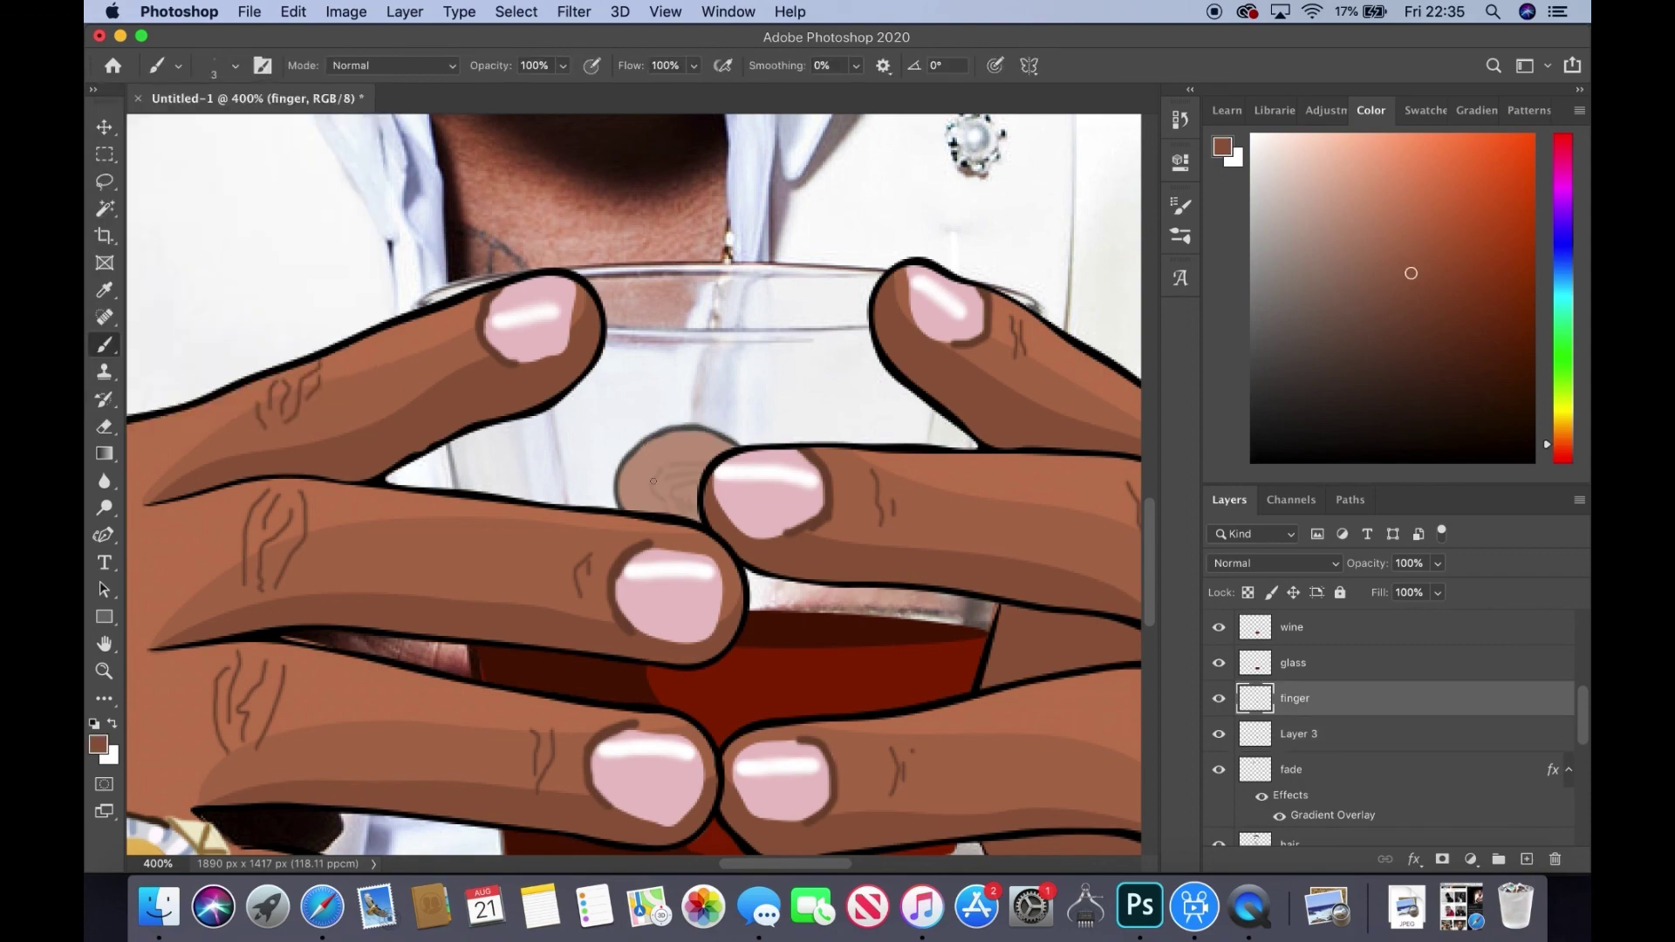